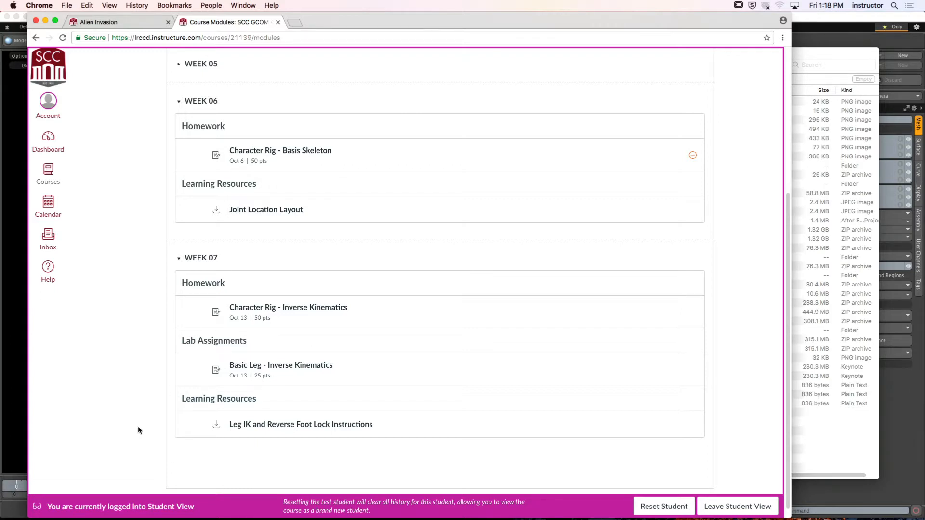
- Open the Leg IK and Reverse Foot Lock Instructions from the Week 07 learning resources
scroll(753, 410, "down", 1)
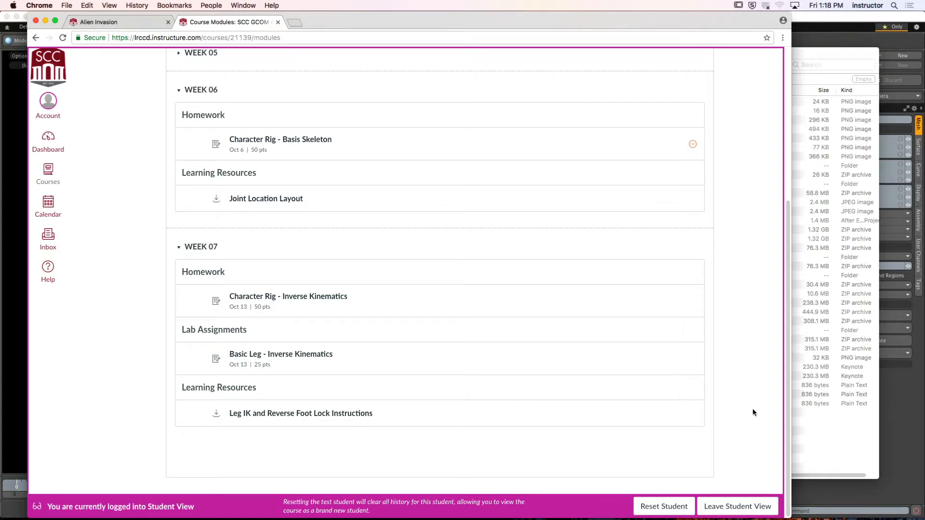
left_click(332, 413)
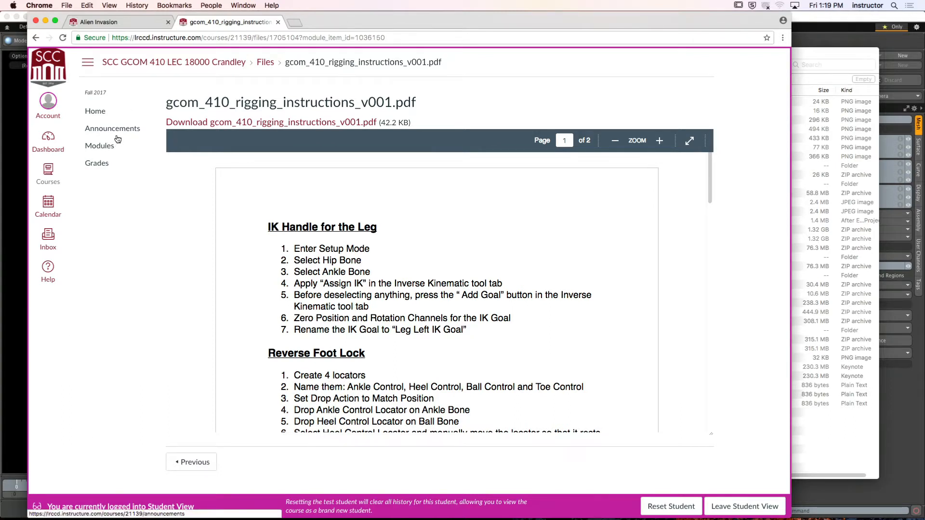
- Open the Week 07 lab assignment Basic Leg - Inverse Kinematics and download its Basic Leg resource file
left_click(93, 147)
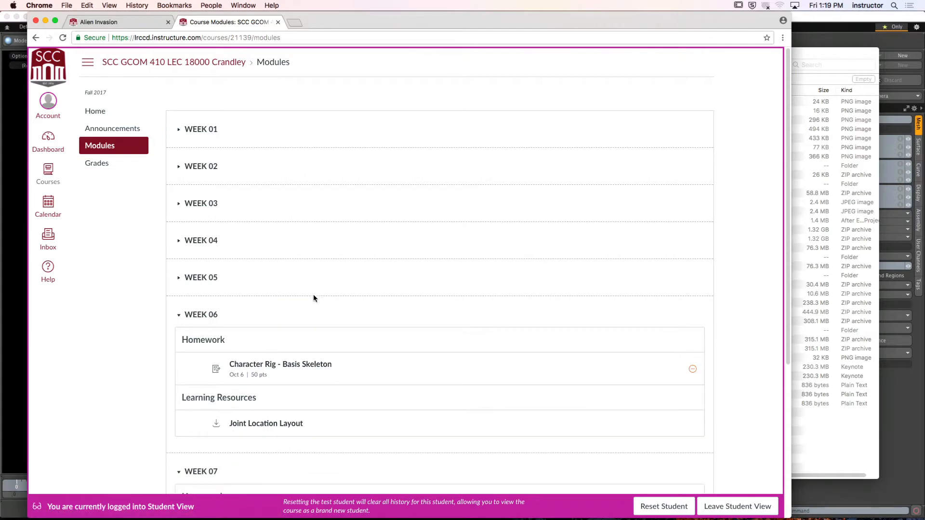
scroll(314, 294, "down", 5)
scroll(316, 295, "down", 1)
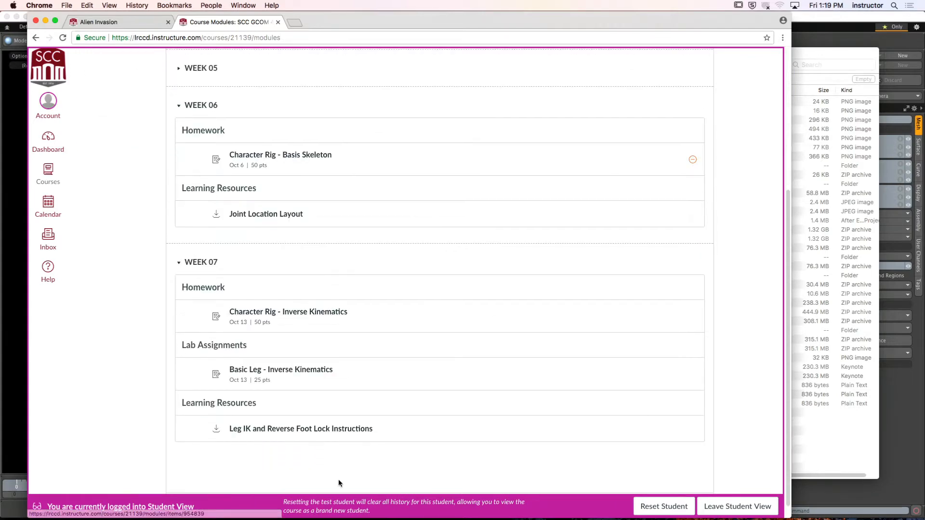
left_click(280, 375)
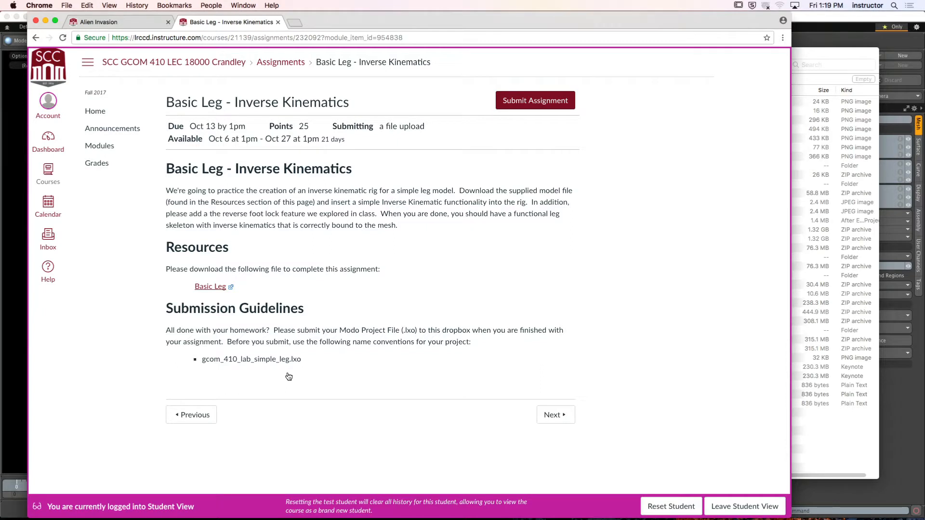
left_click(202, 287)
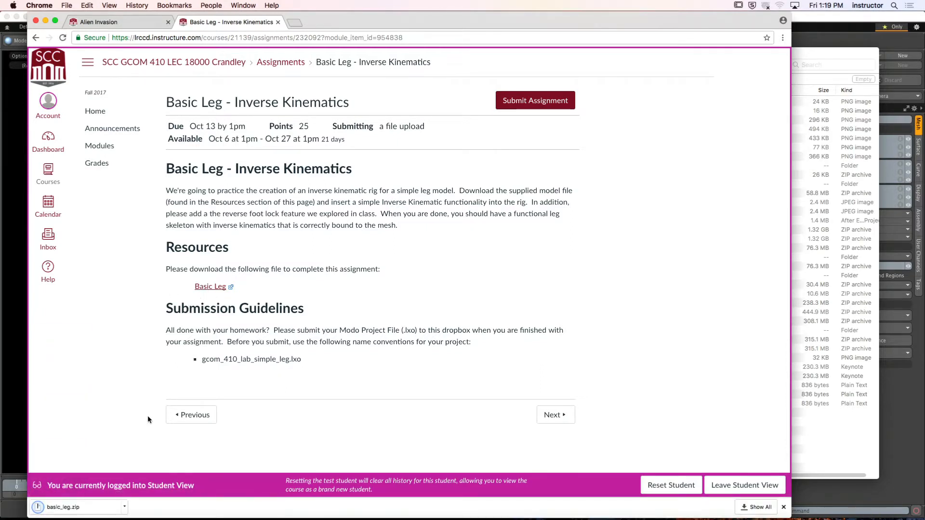
- Reveal the downloaded basic_leg.zip in Finder and move it from Downloads to the Desktop folder
left_click(125, 507)
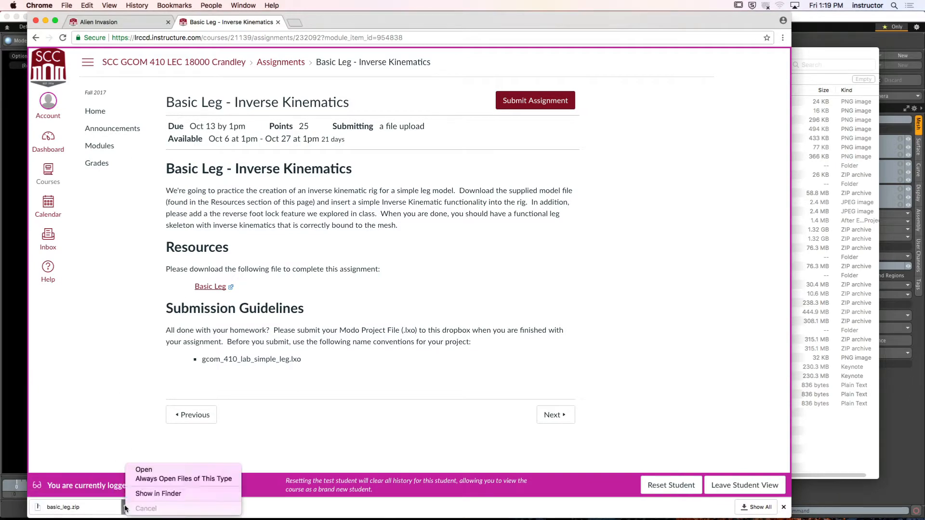
left_click(145, 494)
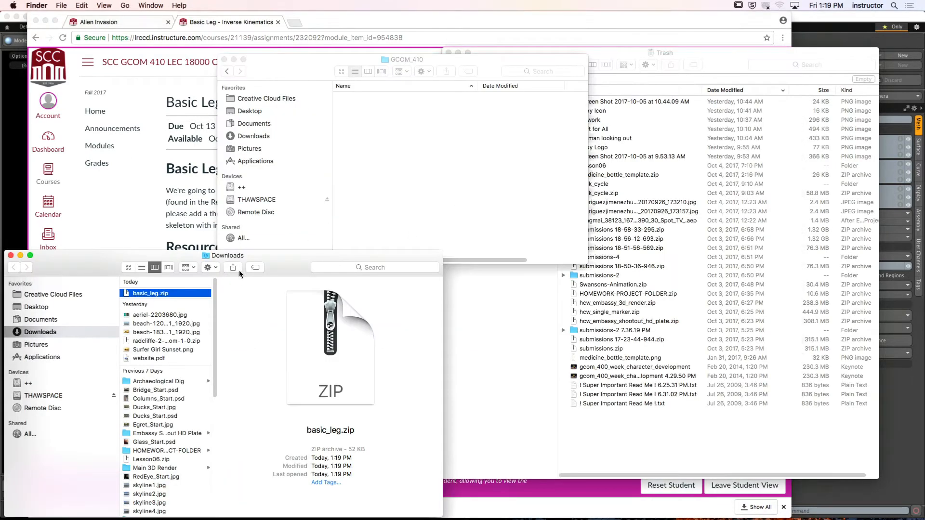
left_click_drag(239, 270, 591, 169)
left_click(276, 130)
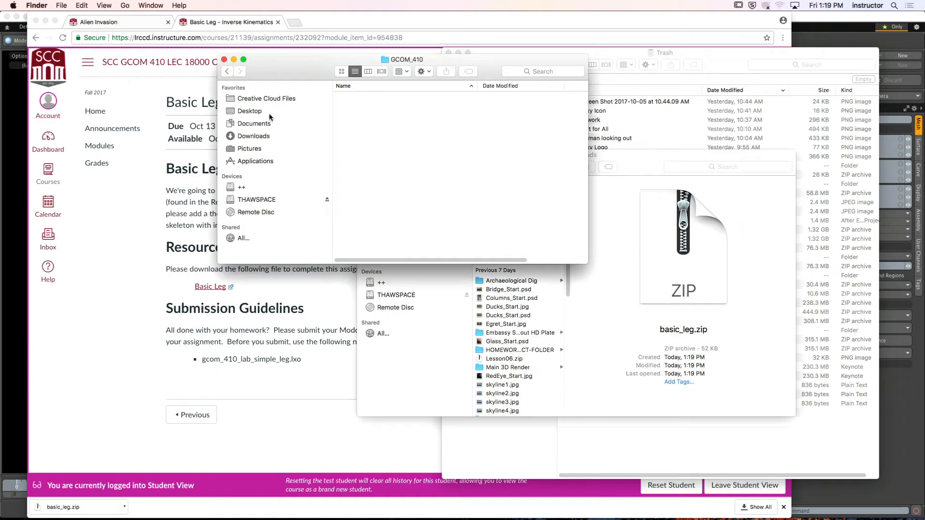
left_click(270, 114)
left_click(647, 162)
left_click_drag(501, 190, 392, 122)
- Extract basic_leg.zip on the Desktop and open the resulting basic_leg.lxo in Modo
double_click(364, 85)
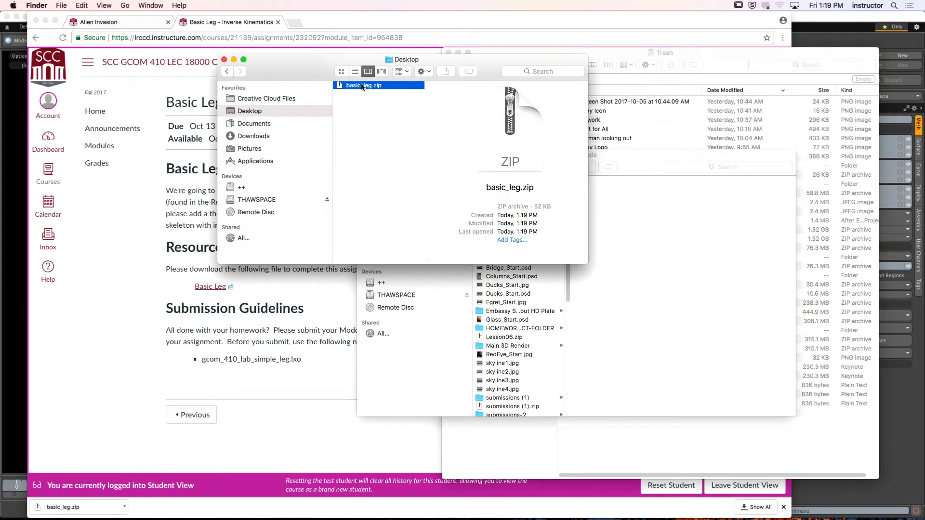
left_click(364, 154)
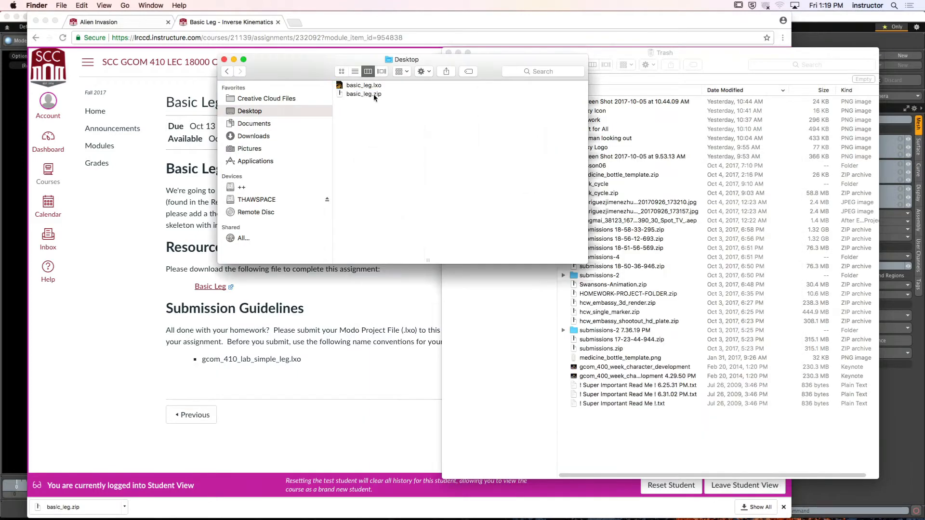
double_click(373, 85)
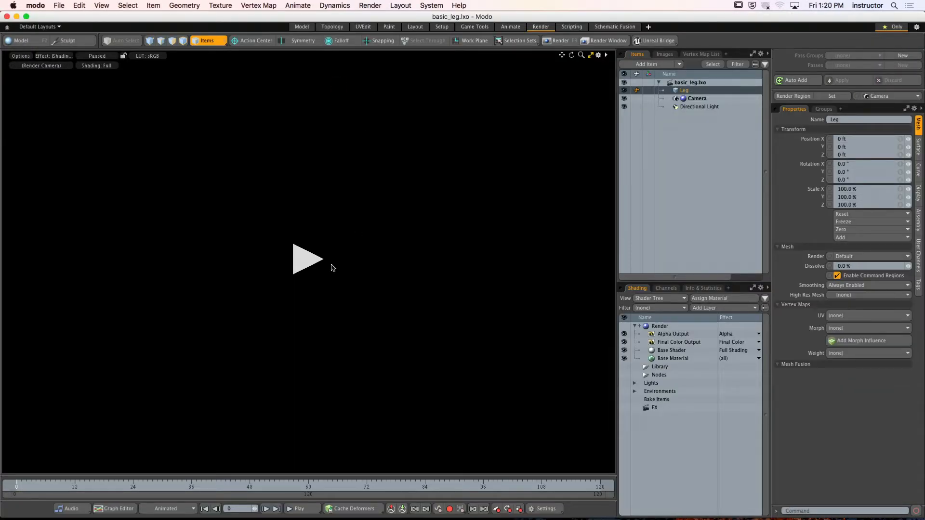
- Start the render preview and inspect the leg model from its other side
left_click(294, 258)
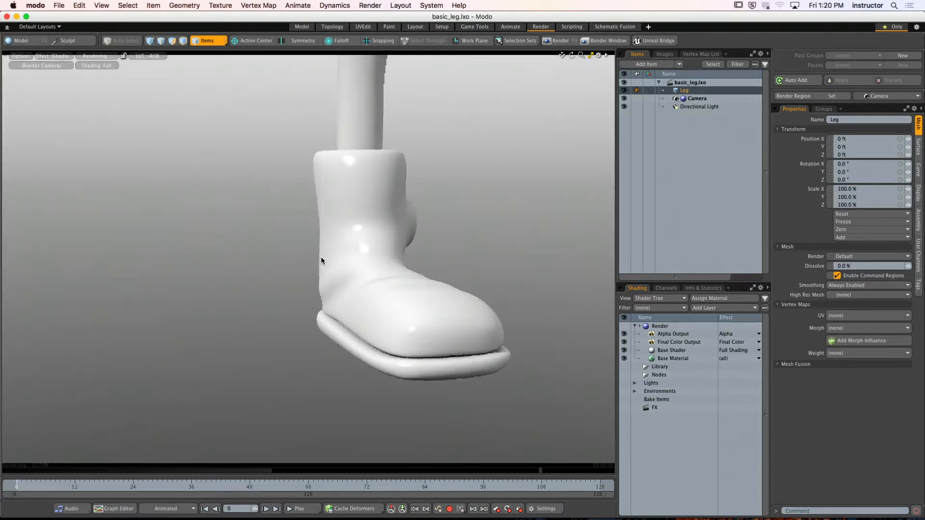
left_click_drag(433, 254, 302, 257, "alt")
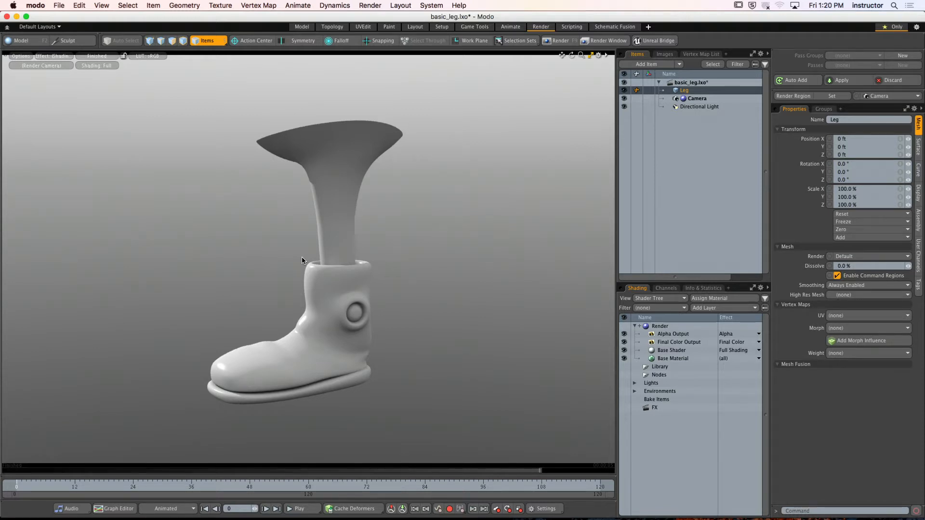
- Switch to the Setup layout, fit the leg in the perspective viewport and deselect the leg mesh
left_click(441, 29)
key("a")
left_click_drag(551, 244, 430, 231, "ctrl+alt")
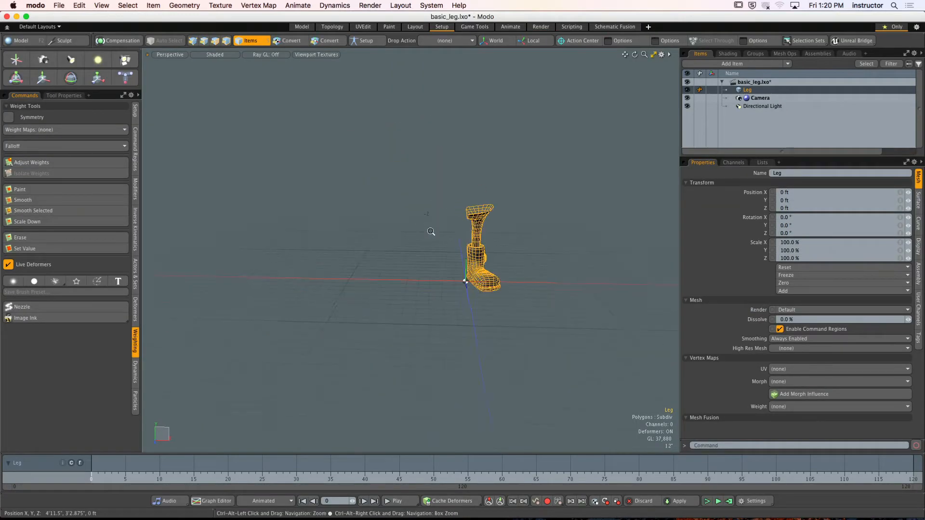
left_click_drag(495, 244, 545, 243, "ctrl+alt")
left_click_drag(544, 243, 462, 244, "alt")
left_click(407, 238)
left_click_drag(407, 238, 368, 224, "alt")
left_click_drag(367, 224, 384, 217, "alt+shift")
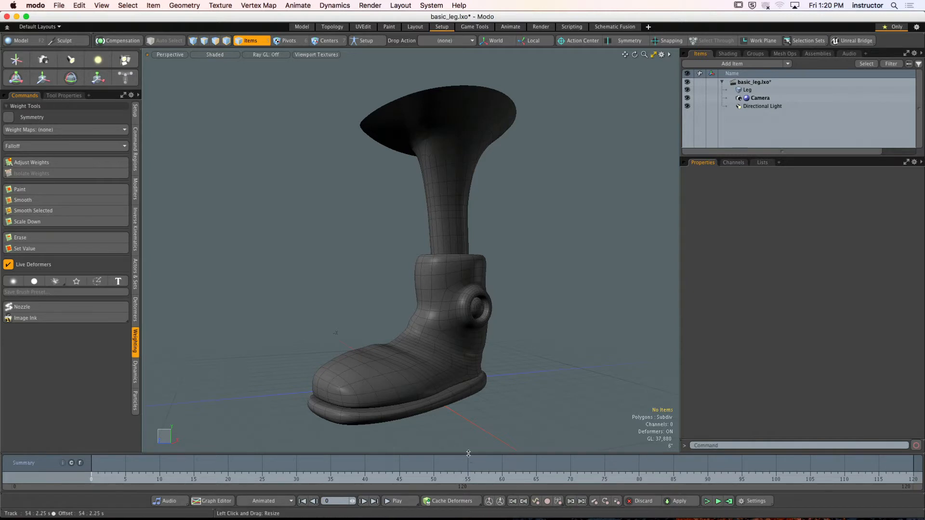
- Enlarge the 3D viewport by collapsing the timeline track area and narrowing the item list and properties area
left_click_drag(468, 453, 468, 470)
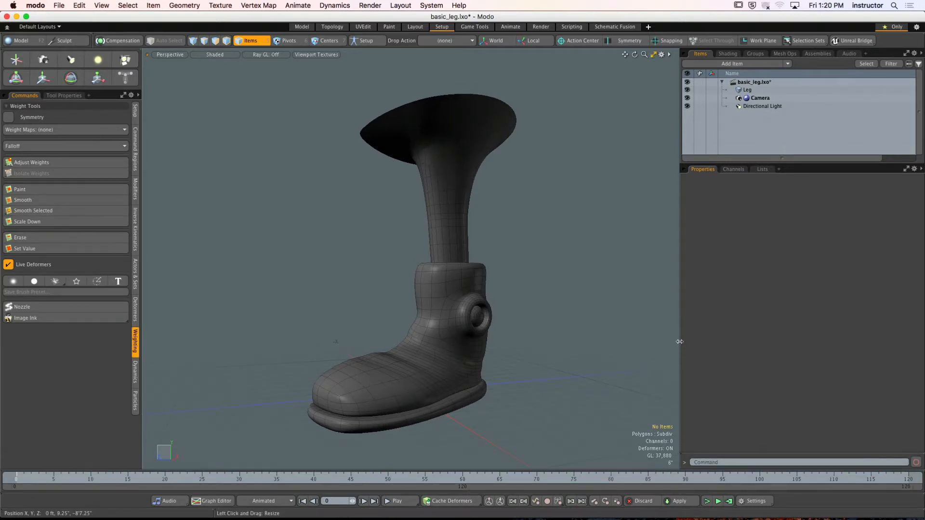
left_click_drag(679, 341, 802, 361)
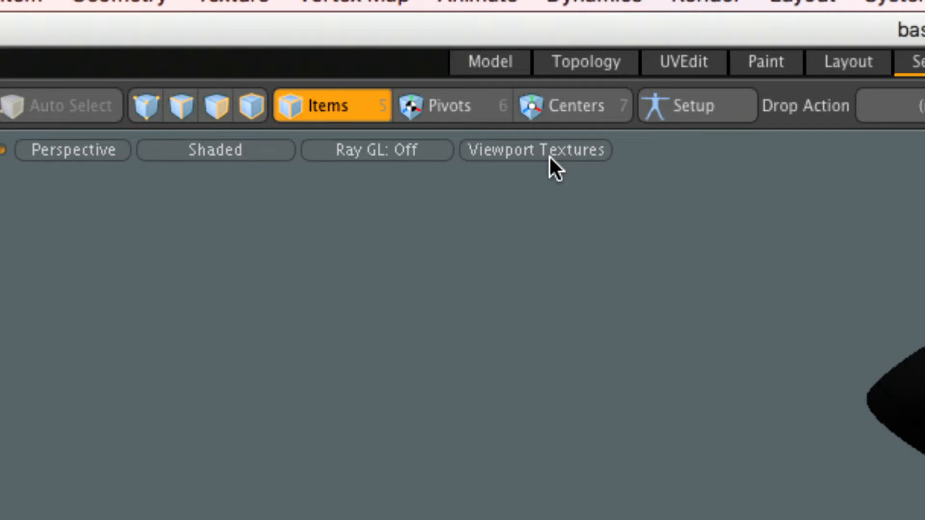
- Browse the Matcaps presets available for the viewport textures
left_click(549, 157)
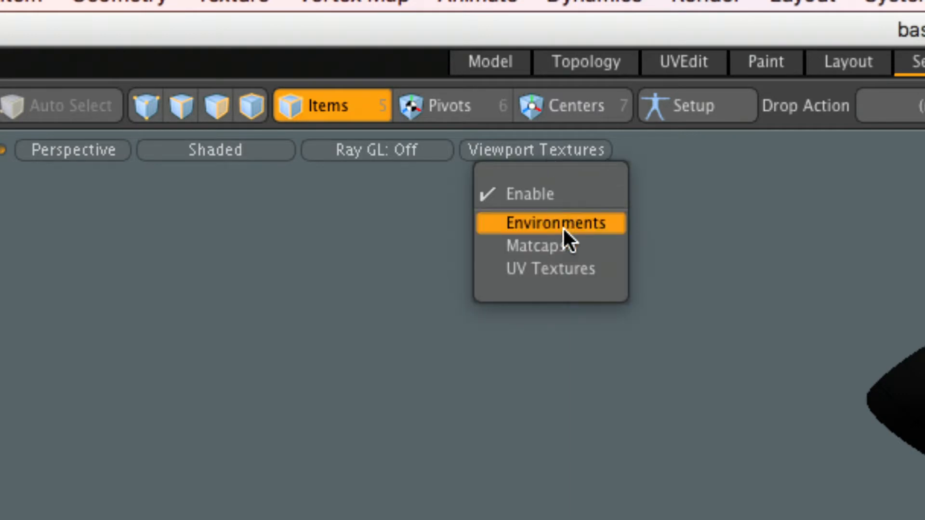
left_click(559, 253)
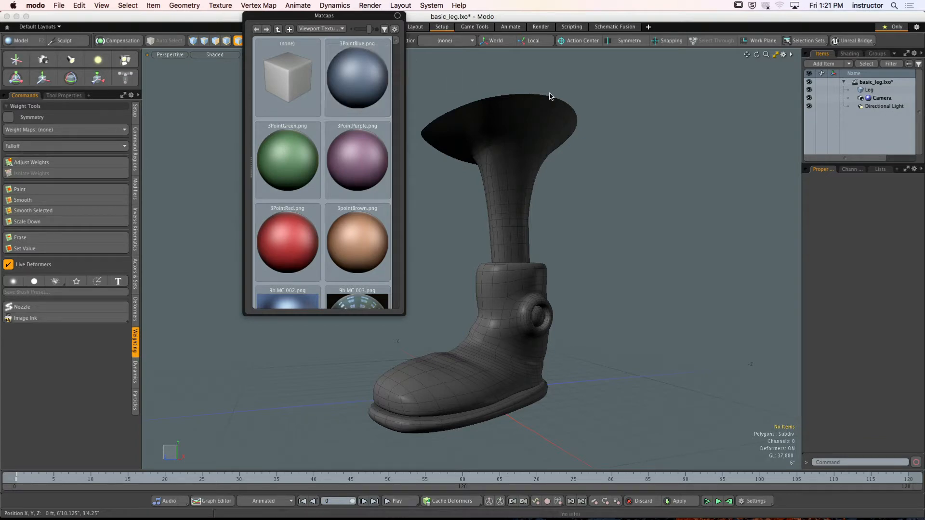
left_click(524, 75)
- Try the Modo UV checker viewport texture on the leg, and undo it
left_click(325, 54)
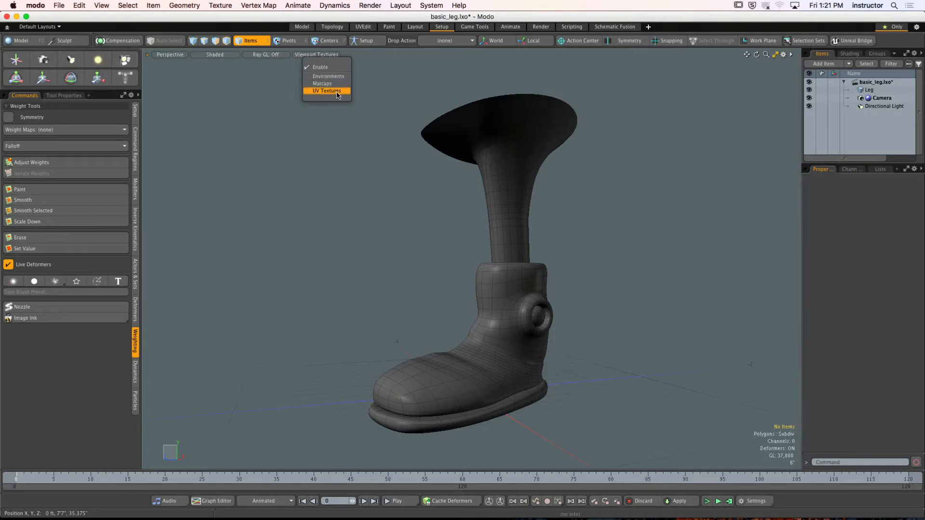
left_click(332, 91)
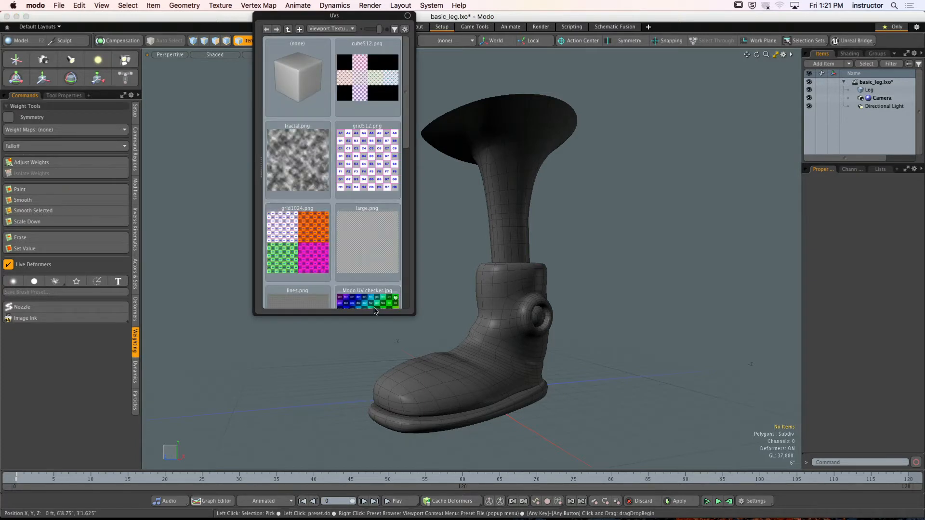
left_click_drag(370, 301, 589, 281)
left_click(600, 219)
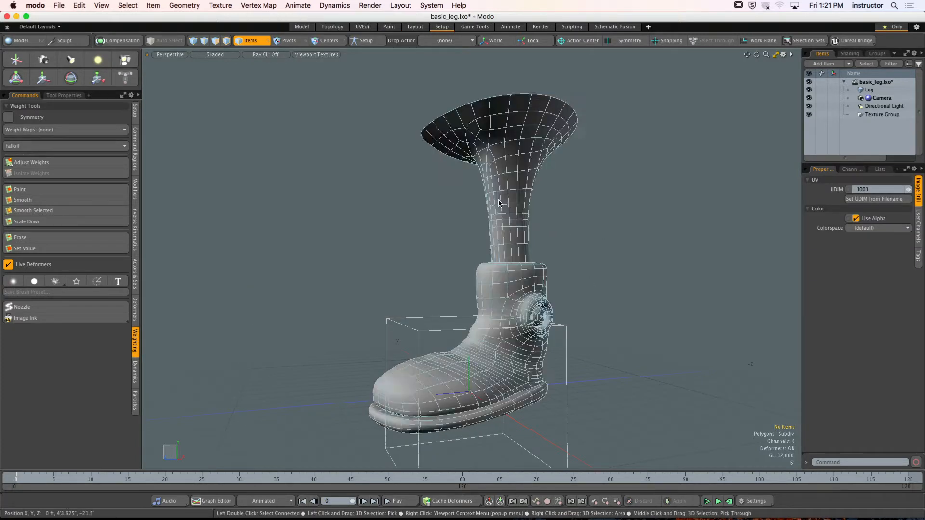
left_click_drag(474, 185, 483, 223, "alt")
key("super+z")
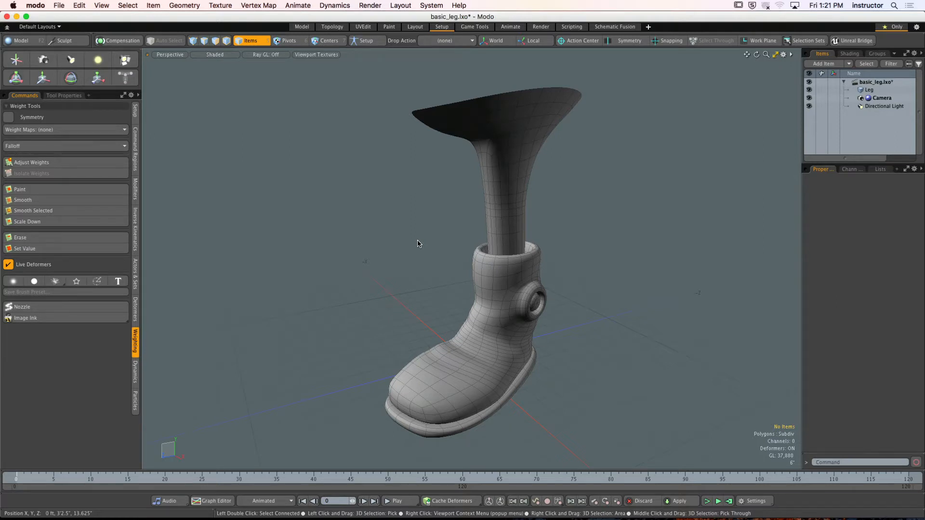
- Try to bring up the Matcaps presets again, and dismiss the Modo crash report without sending it
left_click(316, 55)
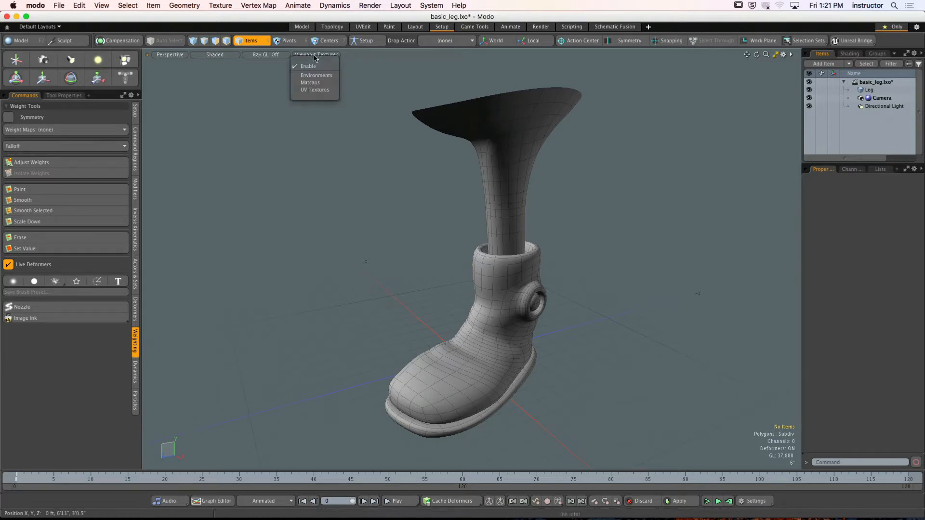
left_click(312, 83)
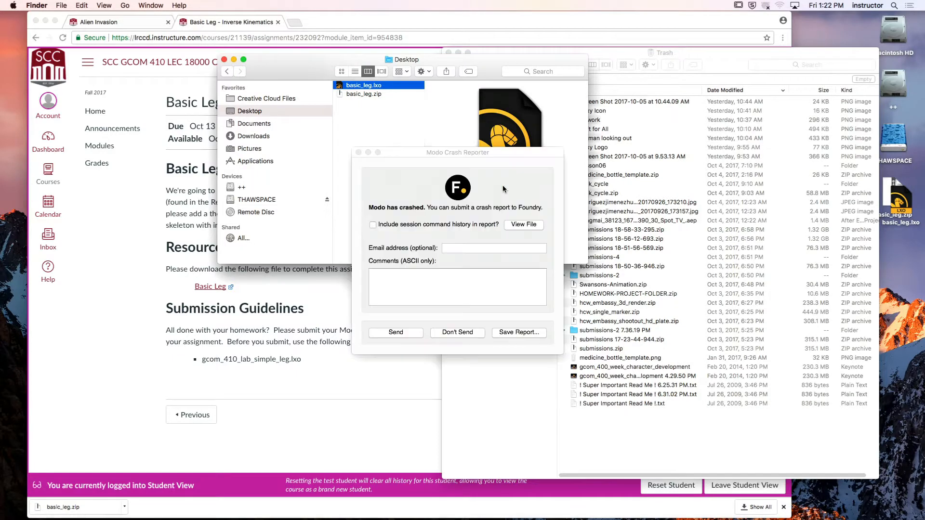
left_click(455, 332)
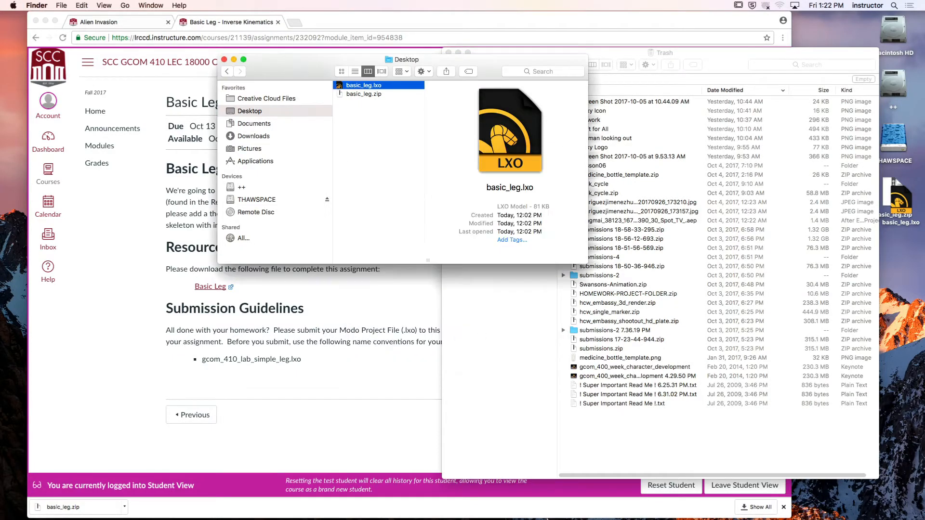
- Relaunch Modo in the Setup layout and open basic_leg.lxo from the Desktop folder
left_click(354, 503)
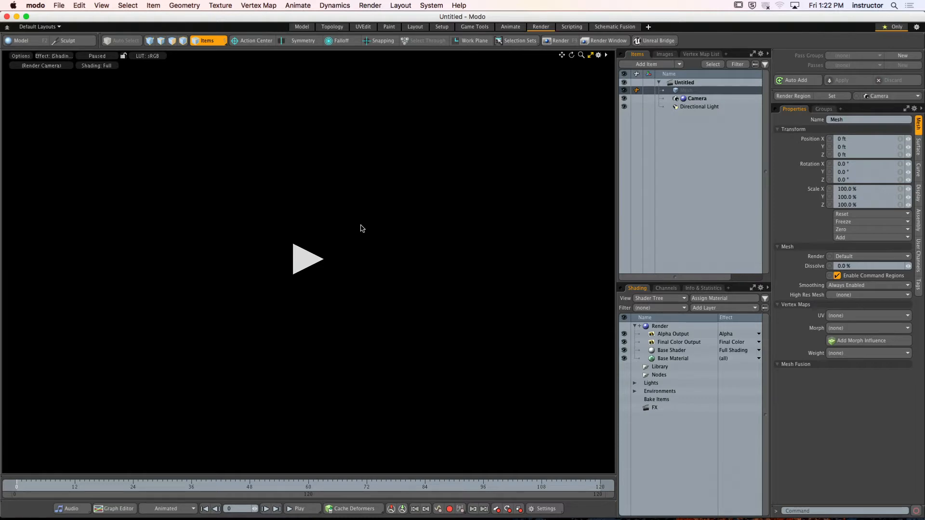
left_click(442, 26)
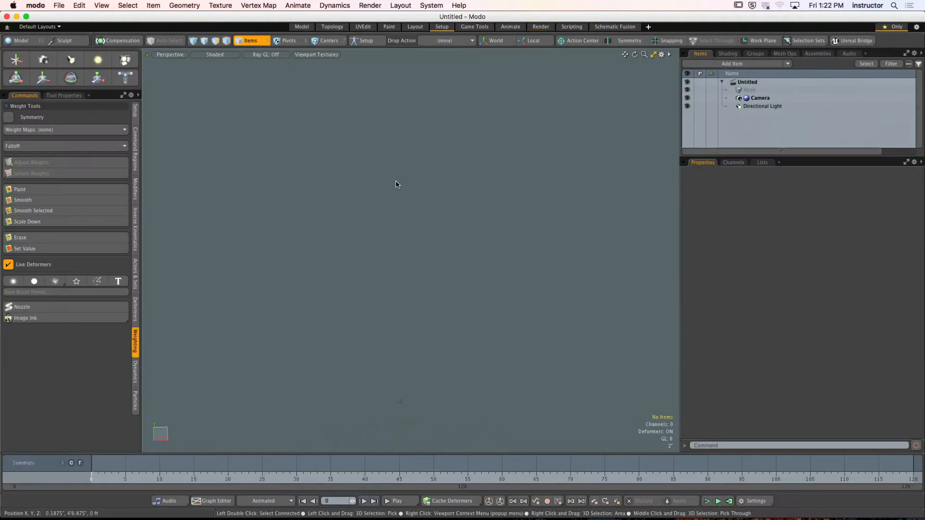
left_click(31, 513)
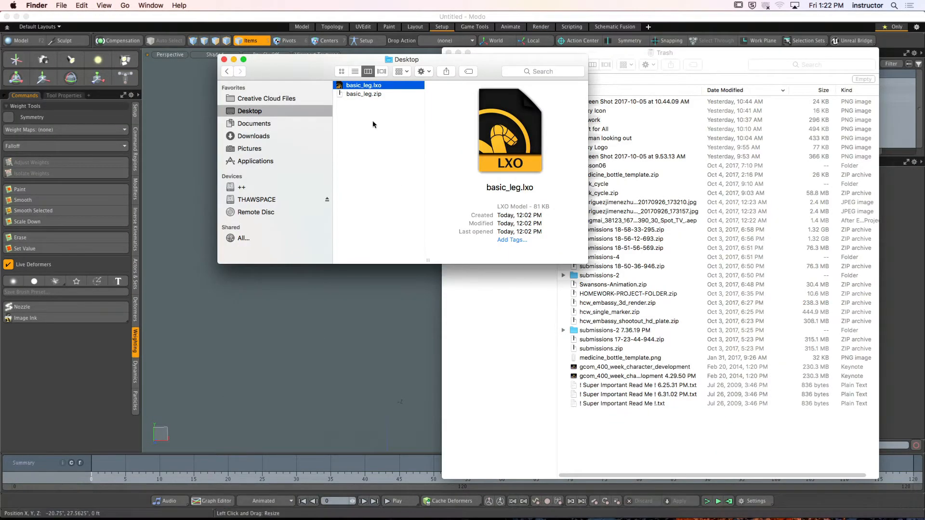
double_click(363, 88)
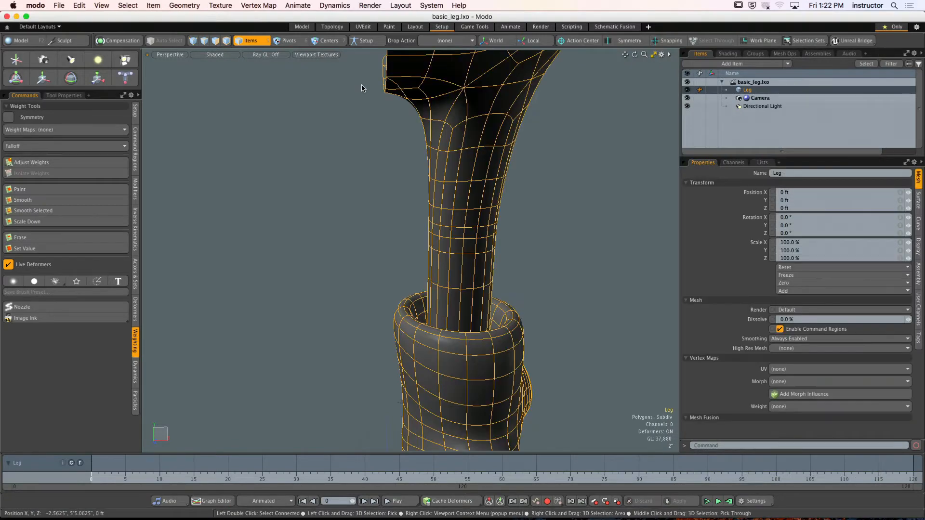
- Set the perspective viewport's shading style to Default
left_click(215, 55)
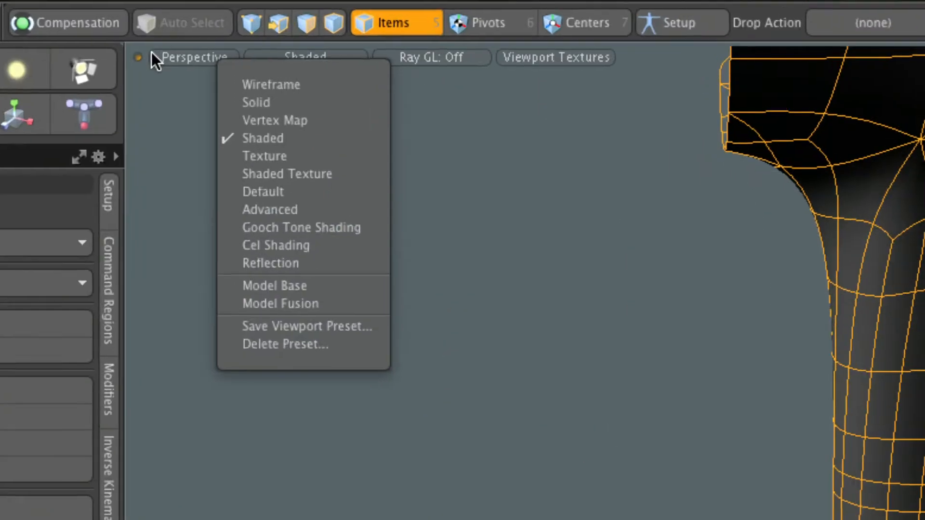
left_click(152, 52)
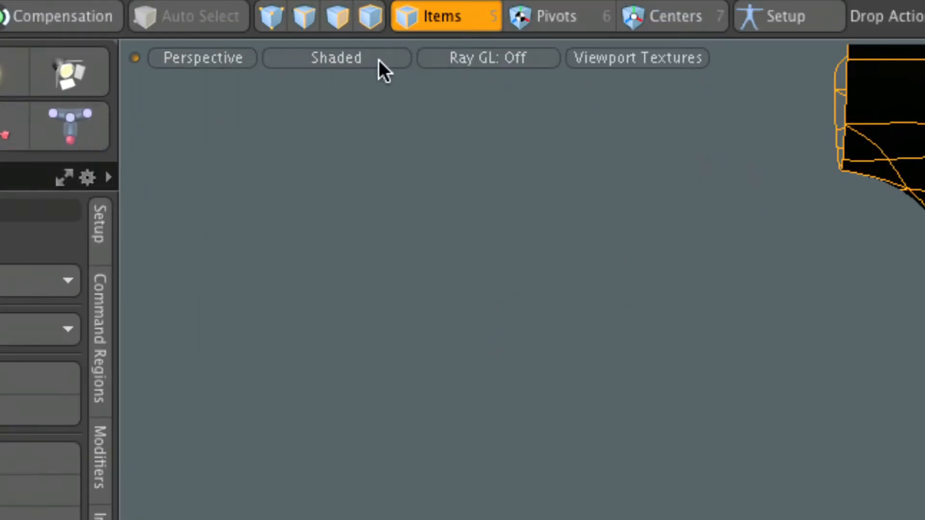
left_click(330, 54)
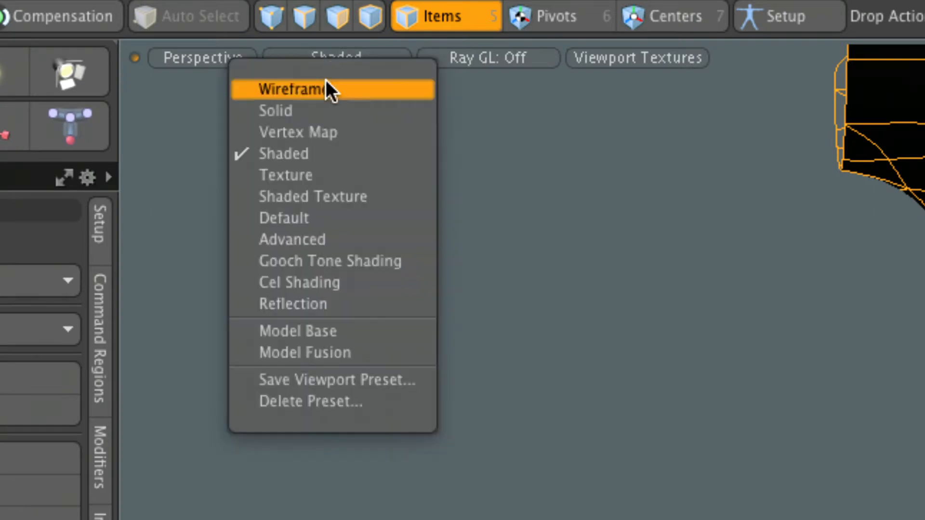
left_click(292, 218)
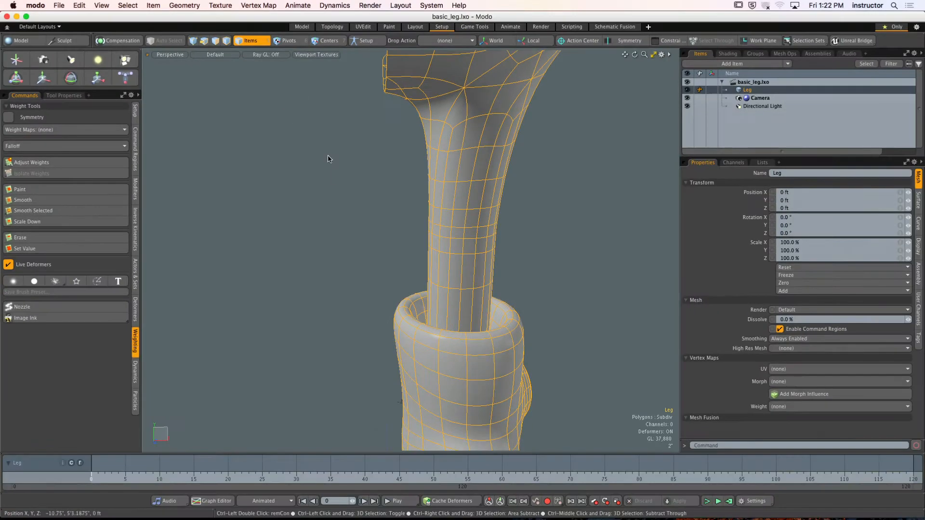
- Deselect the leg and apply the 3PointGreen.png matcap as its viewport texture
left_click_drag(433, 227, 393, 243, "ctrl+alt")
left_click_drag(393, 243, 363, 231, "alt+shift")
left_click(363, 232)
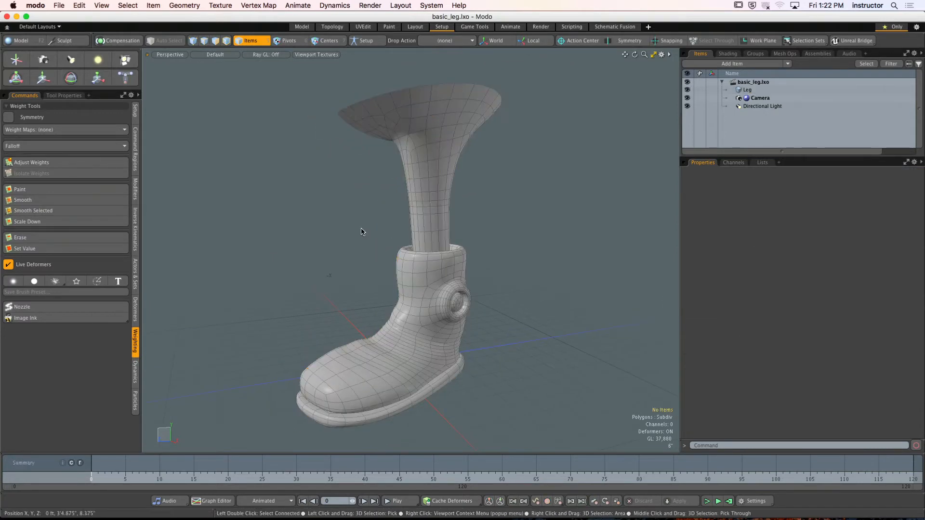
left_click(304, 55)
left_click(296, 82)
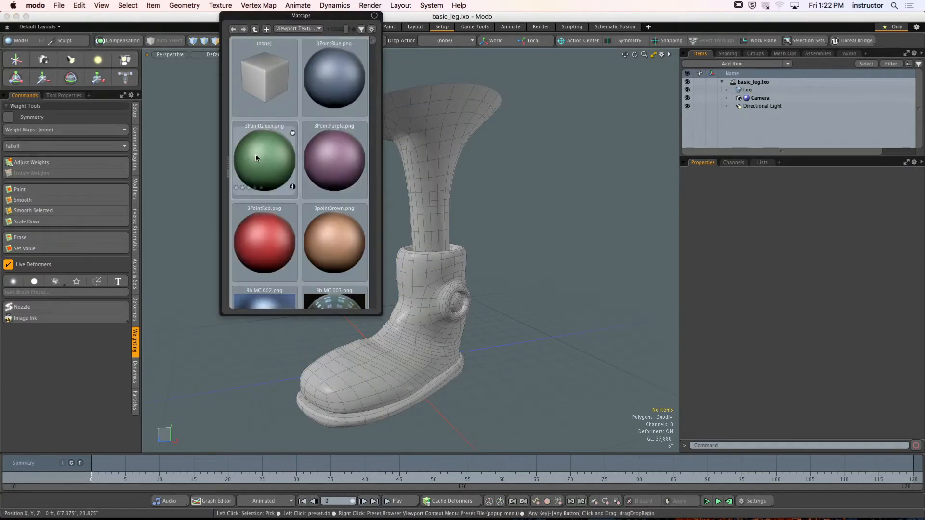
left_click(255, 154)
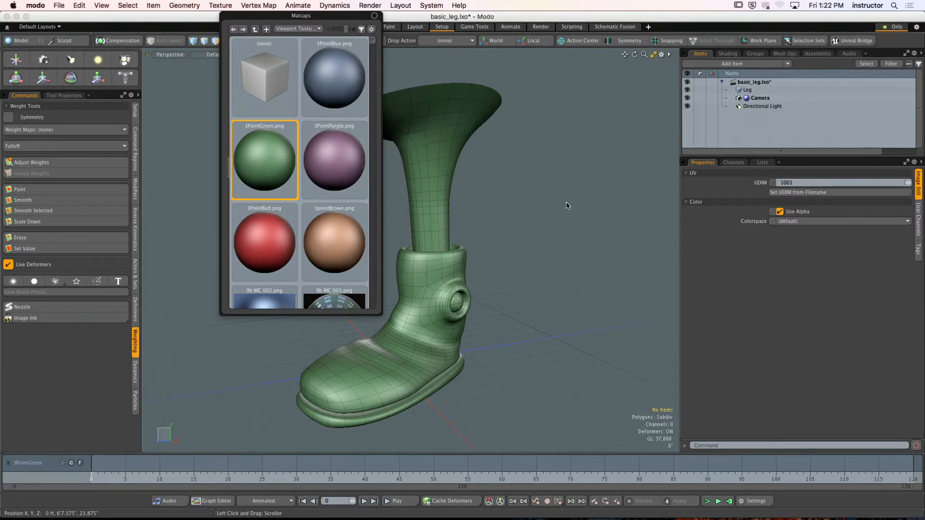
left_click(567, 205)
left_click_drag(567, 204, 465, 253, "alt")
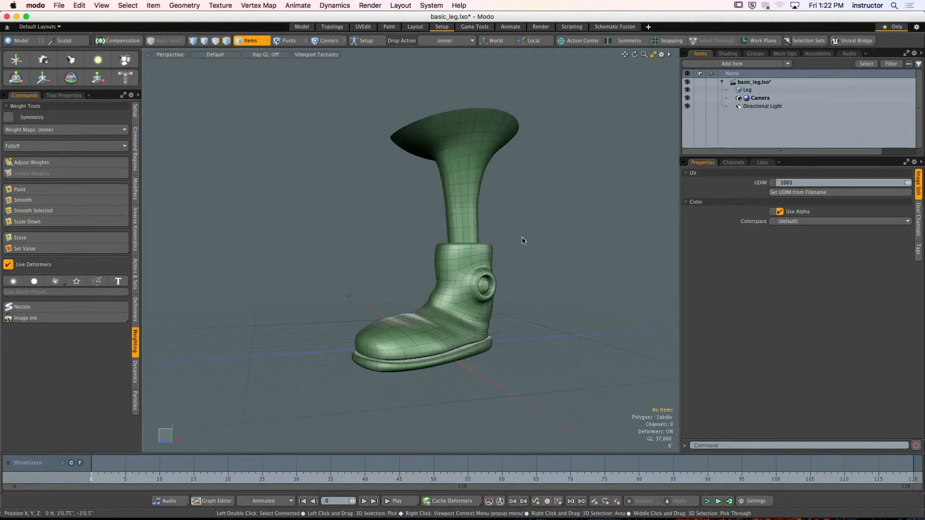
mouse_move(431, 225)
left_mouse_down("alt")
mouse_move(437, 244)
mouse_move(481, 226)
mouse_move(447, 190)
mouse_move(593, 212)
mouse_move(475, 259)
mouse_move(482, 263)
left_mouse_up("alt")
scroll(438, 244, "up", 3)
- Switch to vertex selection, try the Reflection shading style in the perspective viewport, and return it to Default
key("1")
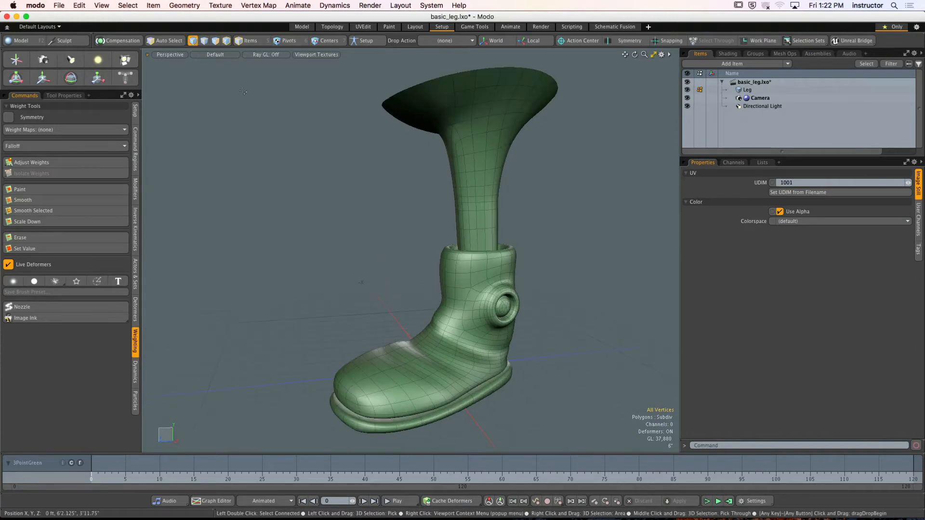
left_click(215, 55)
left_click(205, 138)
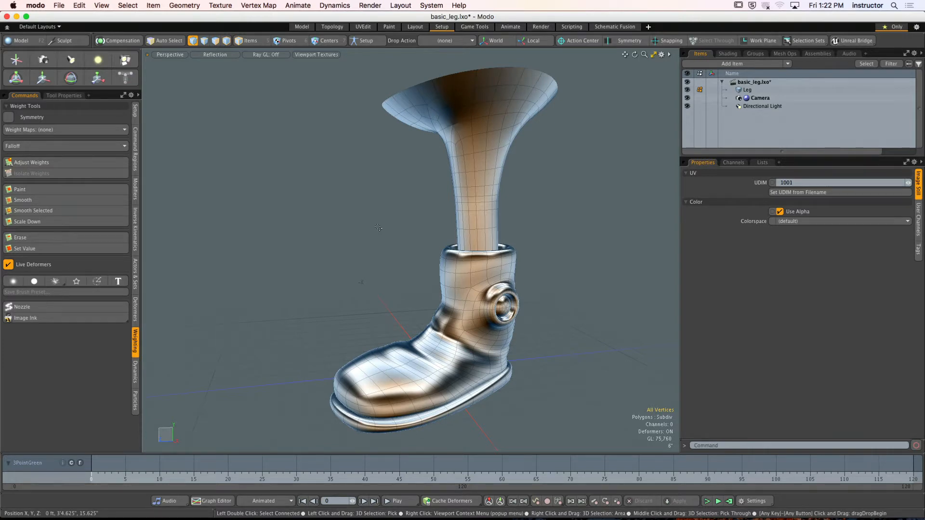
left_click(215, 55)
left_click(217, 108)
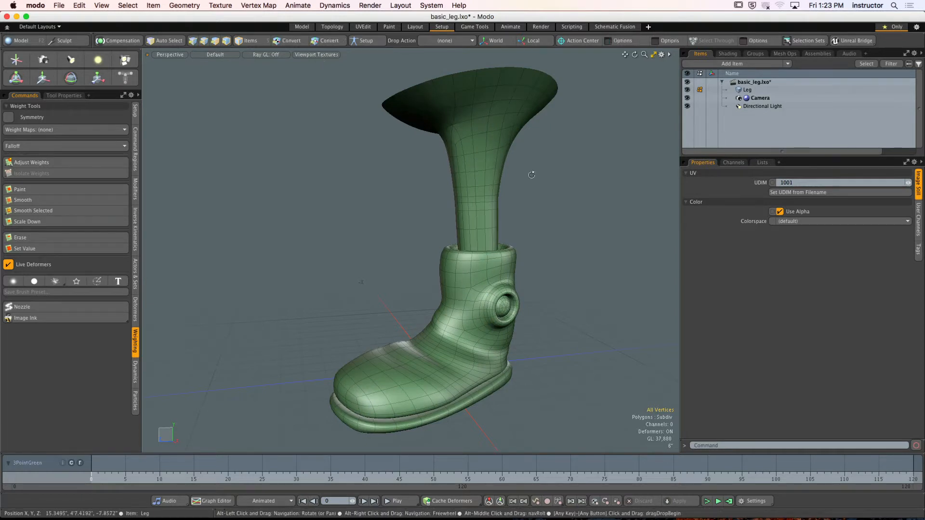
left_click_drag(533, 173, 516, 167, "alt")
- Remove the green matcap from the leg by choosing the (none) matcap preset
left_click(317, 54)
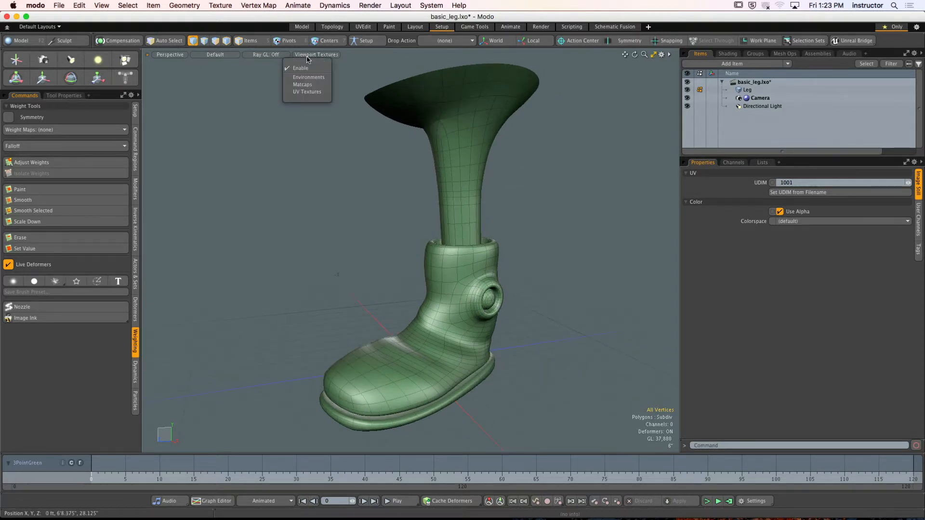
left_click(302, 84)
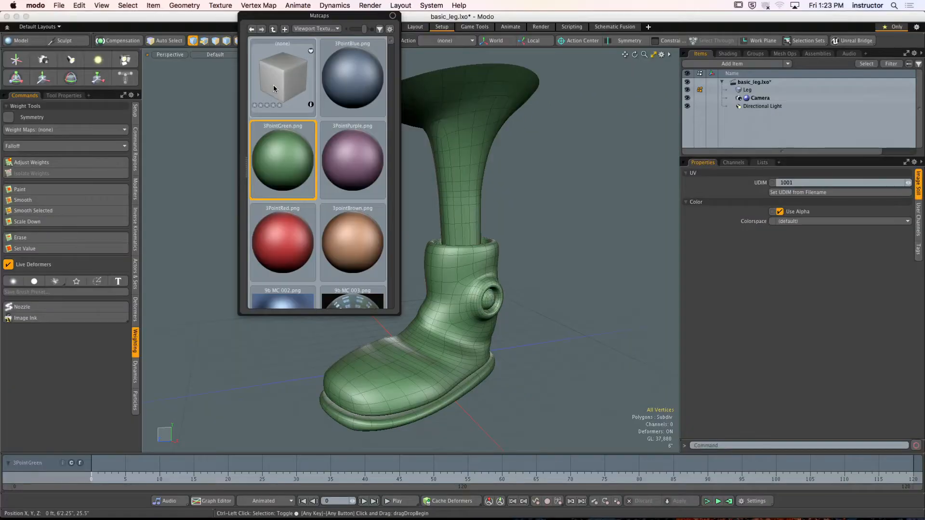
left_click(235, 158)
left_click_drag(549, 215, 477, 213, "alt")
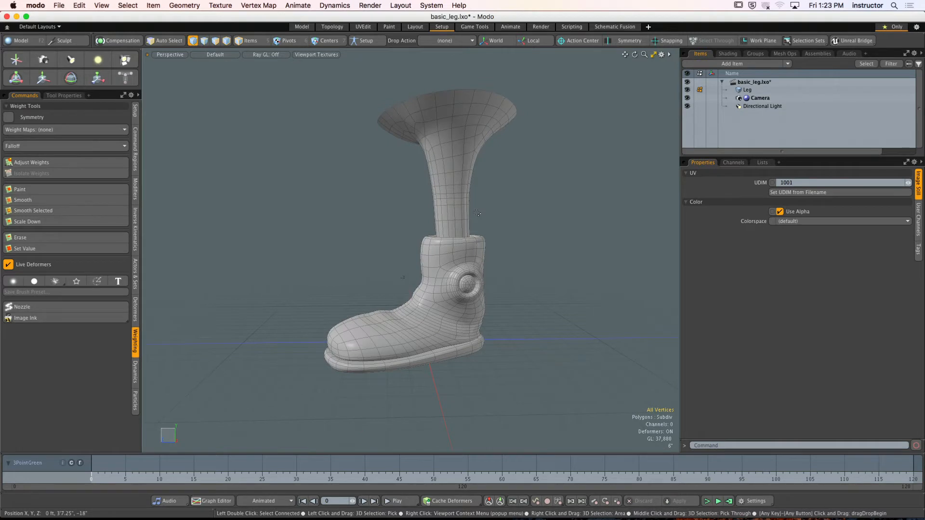
- Browse the UV Textures presets without choosing one, and apply the waxyred.png matcap to the leg
left_click(320, 55)
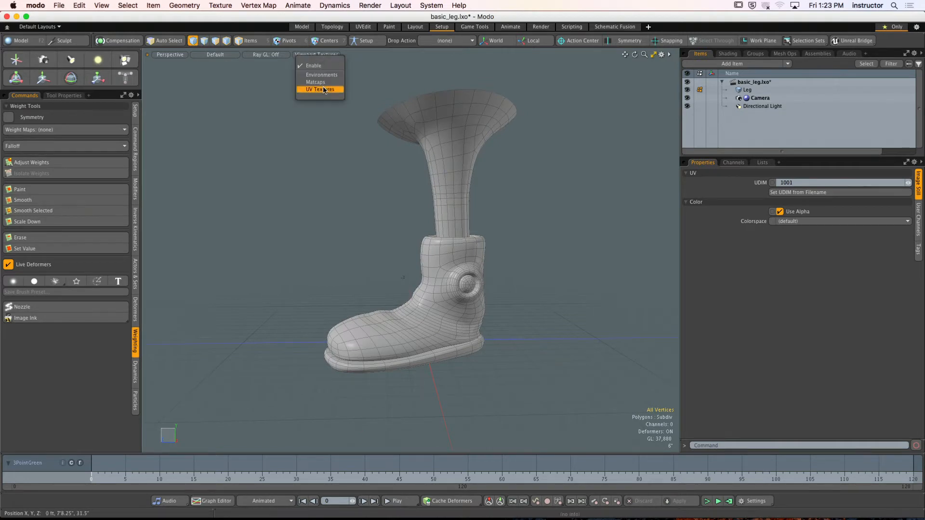
left_click(321, 90)
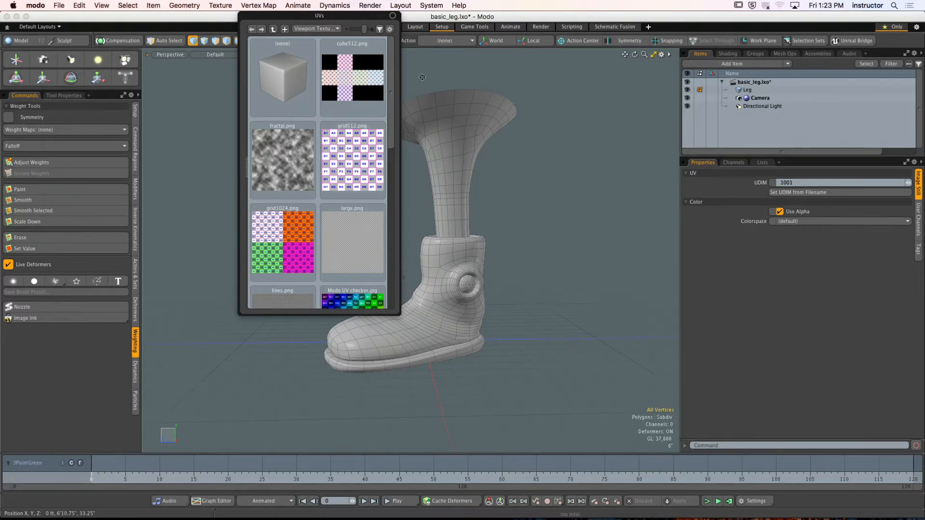
left_click(316, 54)
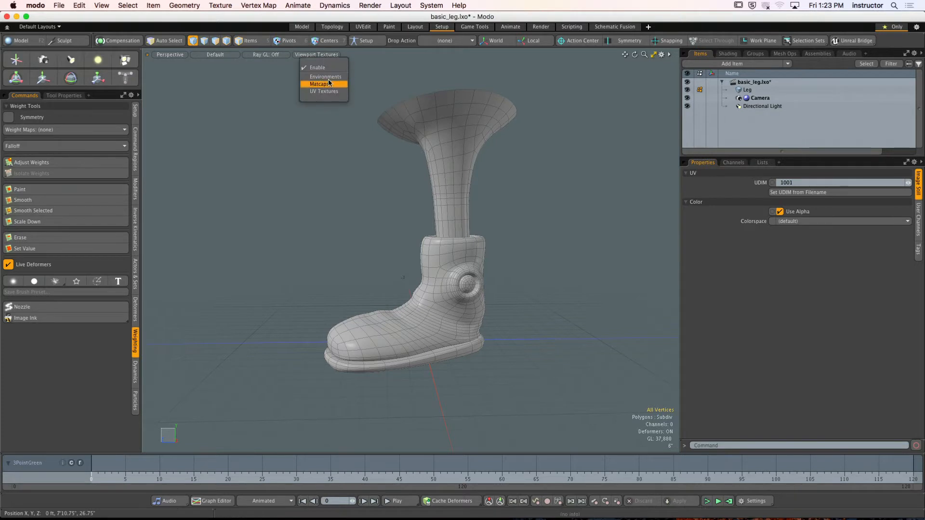
left_click(332, 84)
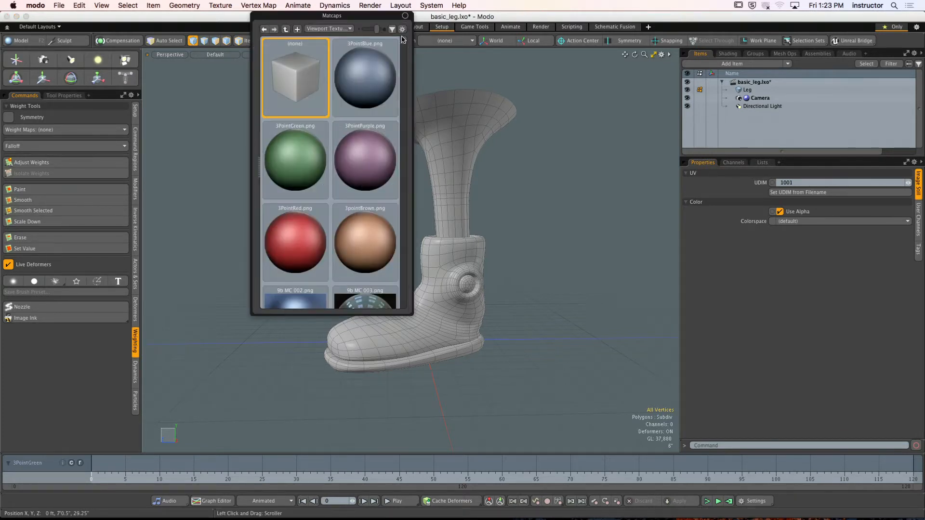
mouse_move(404, 40)
left_mouse_down()
mouse_move(384, 227)
mouse_move(403, 309)
left_mouse_up()
left_click(385, 207)
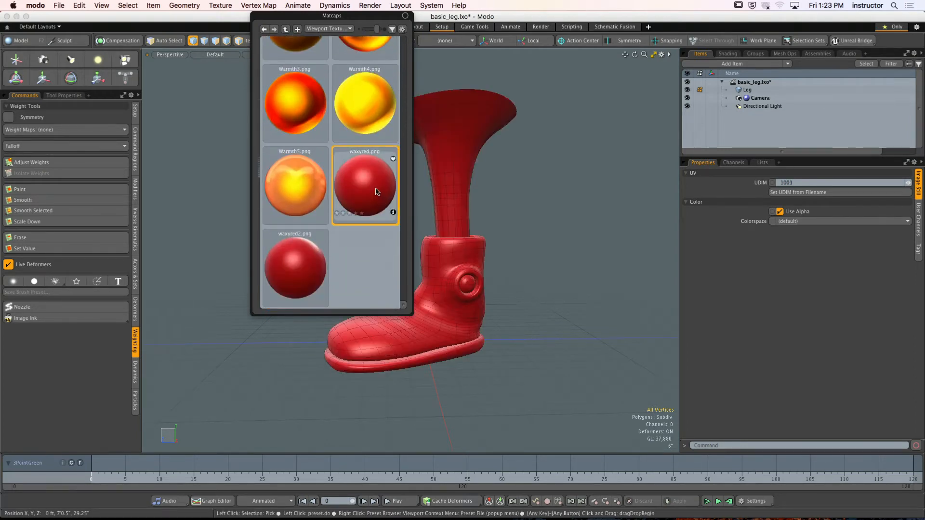
mouse_move(400, 188)
left_mouse_down("alt")
mouse_move(424, 184)
mouse_move(407, 197)
mouse_move(223, 173)
mouse_move(359, 170)
mouse_move(320, 198)
mouse_move(422, 202)
mouse_move(406, 199)
left_mouse_up("alt")
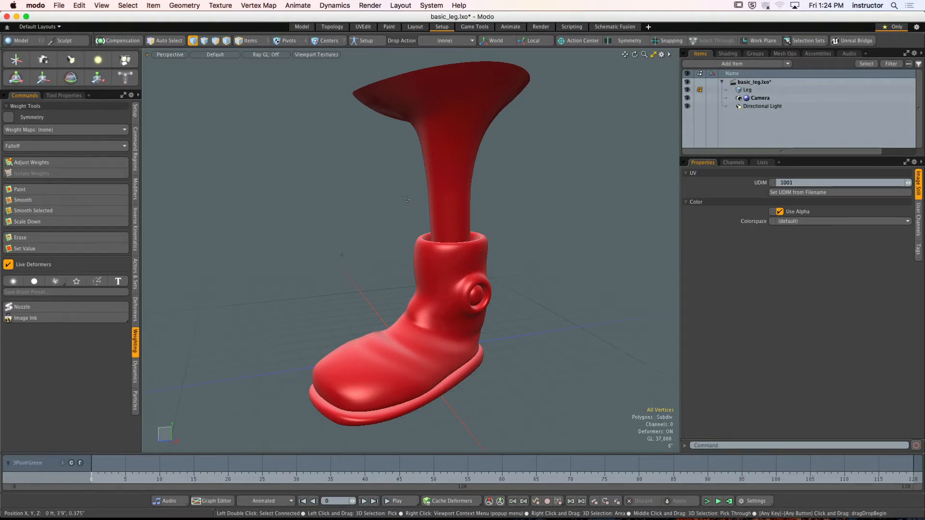
left_click_drag(407, 198, 427, 220, "alt")
left_click_drag(427, 220, 452, 211, "ctrl+alt")
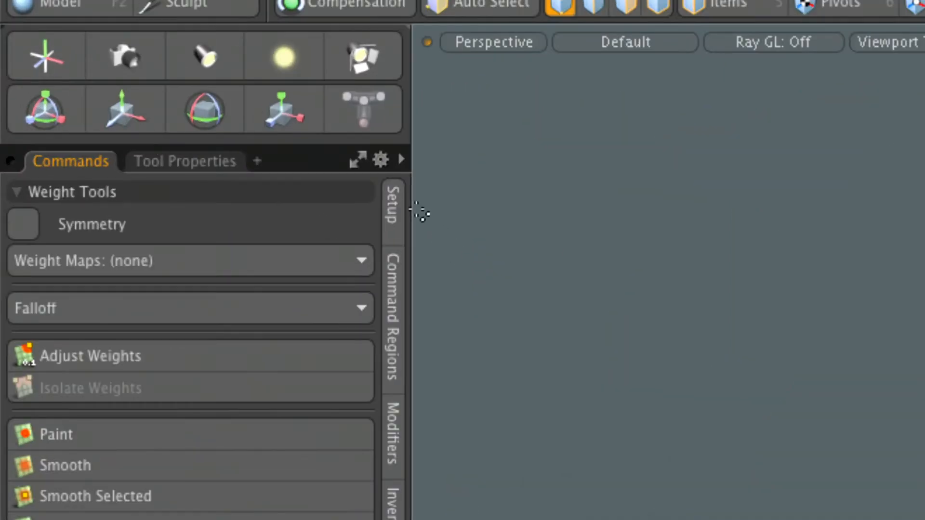
- With the Skeleton tool, place the root joint in the Front view just above the hip near the centre line, about X 0.25", Y 6'6"
left_click(387, 217)
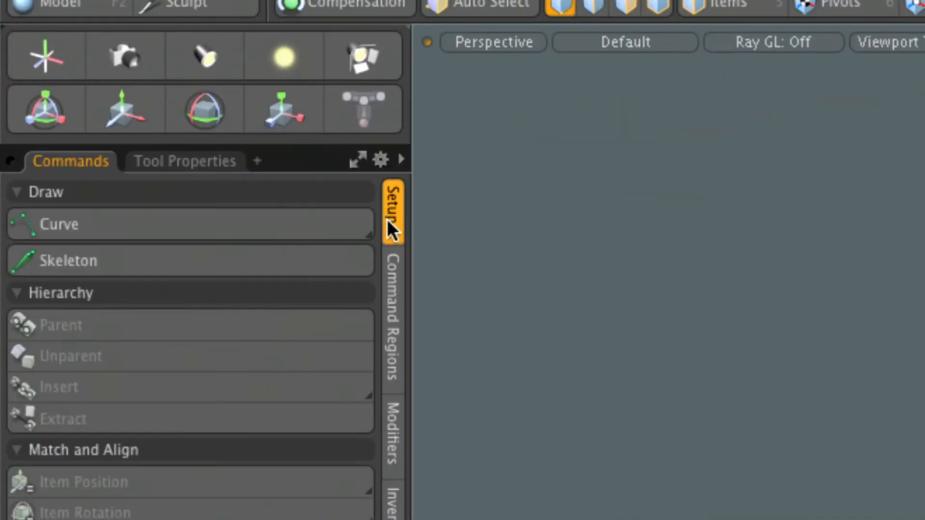
left_click(130, 267)
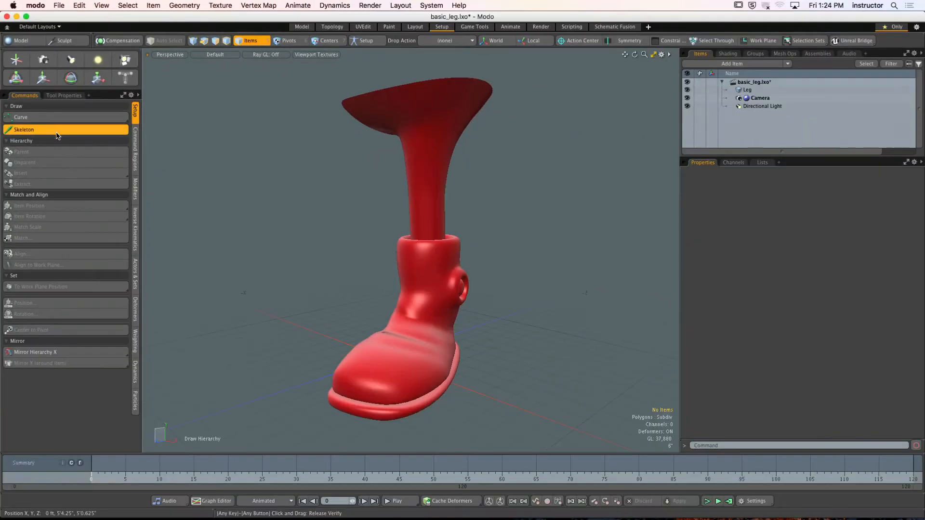
mouse_move(495, 328)
left_mouse_down("alt")
mouse_move(500, 310)
mouse_move(491, 325)
left_mouse_up("alt")
key("KP_2")
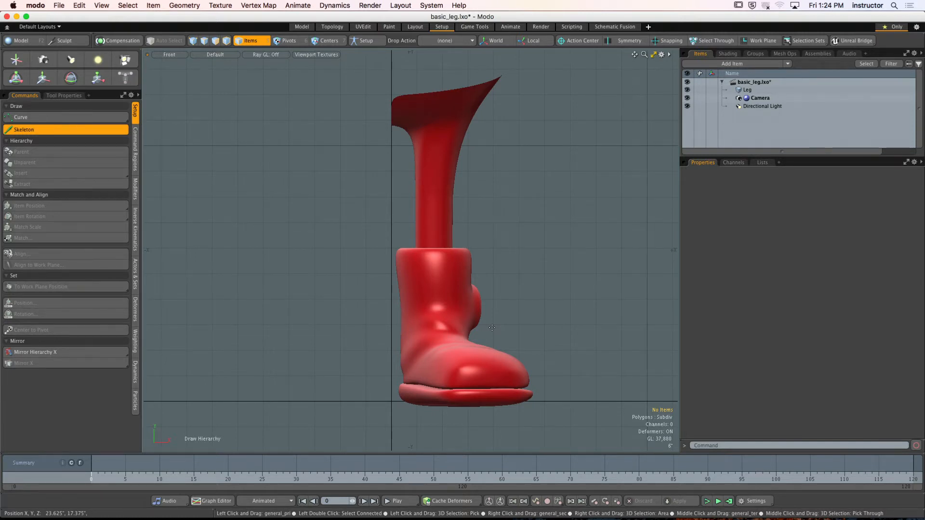
left_click(56, 95)
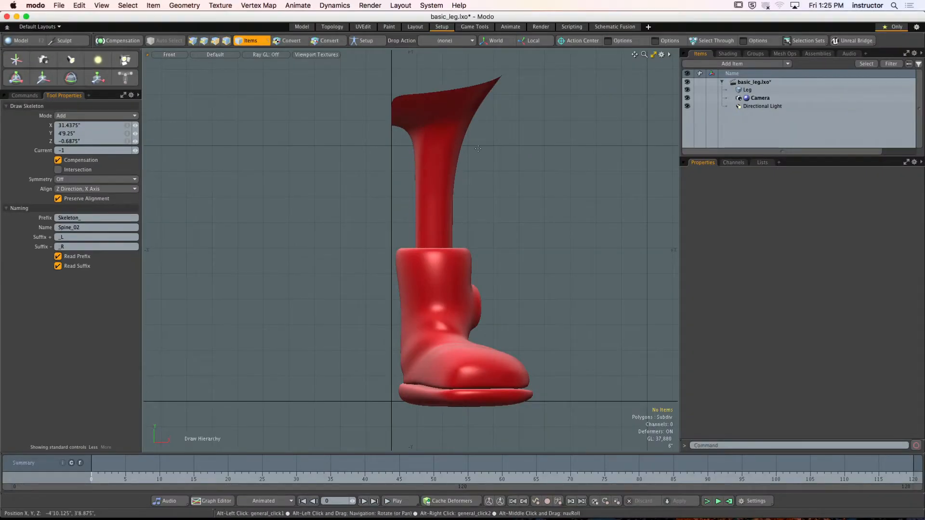
left_click_drag(478, 148, 472, 196, "alt")
left_click_drag(408, 156, 421, 212, "alt")
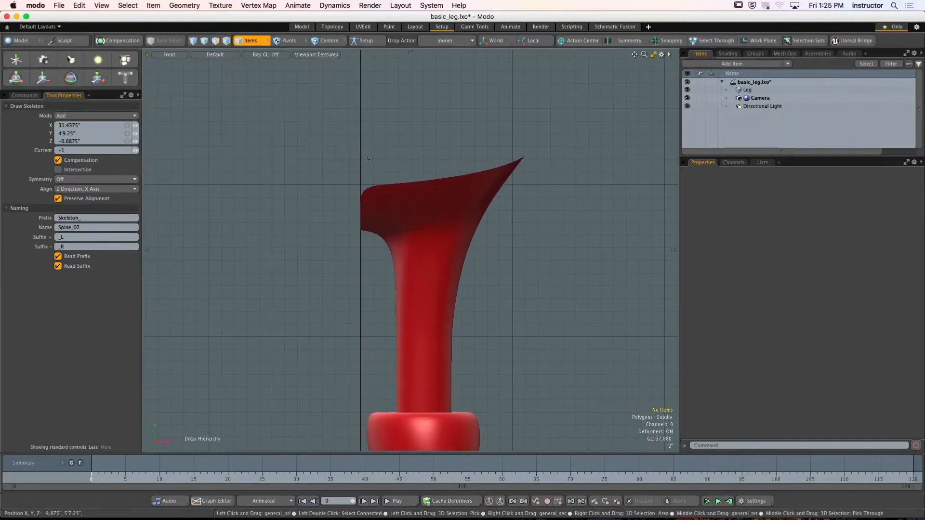
left_click(361, 146)
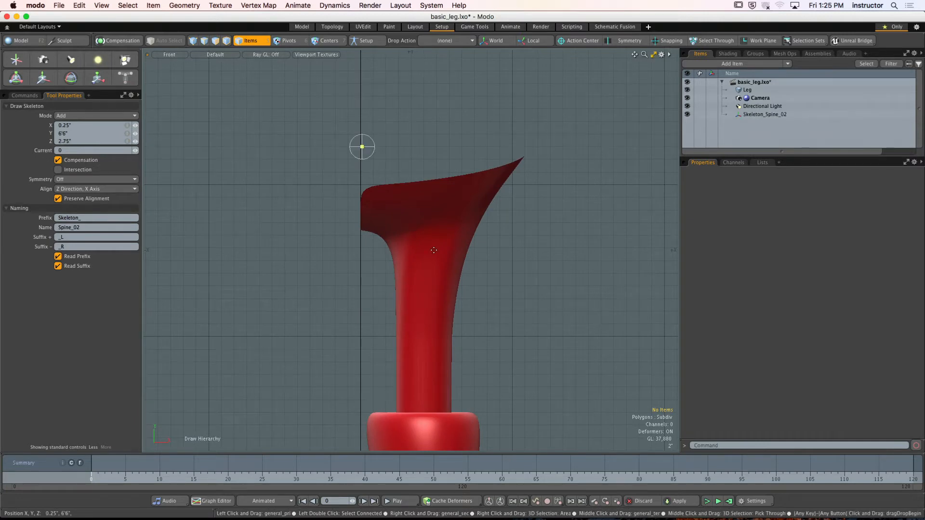
- Add the hip joint in the Right view inside the top of the leg, at about Y 6'1.625", Z -10.25"
key("ctrl+space")
left_click(477, 204)
left_click_drag(468, 205, 426, 221, "alt")
key("ctrl+space")
left_click(449, 220)
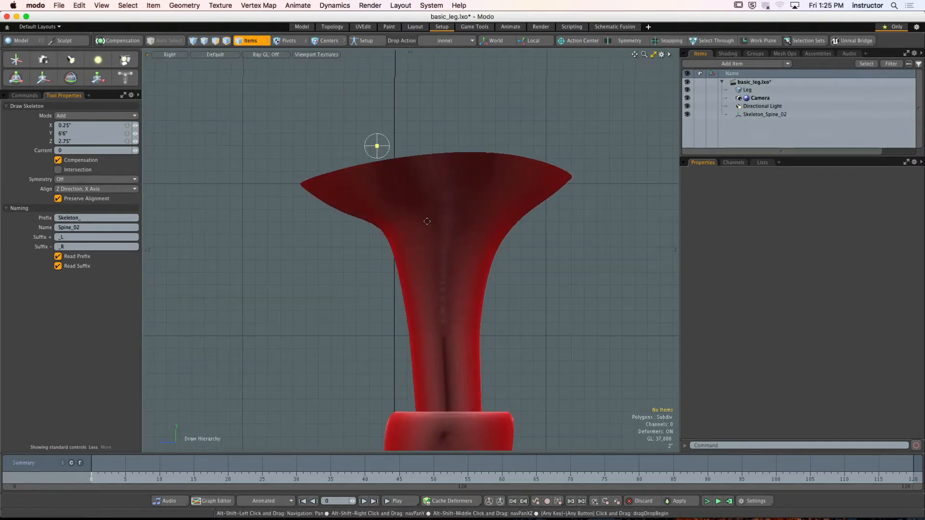
left_click(460, 173)
- Add the knee joint just above the boot opening, at about Y 3'6", Z -8.25"
scroll(445, 219, "down", 2)
left_click_drag(437, 259, 436, 149, "alt+shift")
left_click_drag(447, 201, 446, 209, "alt+shift")
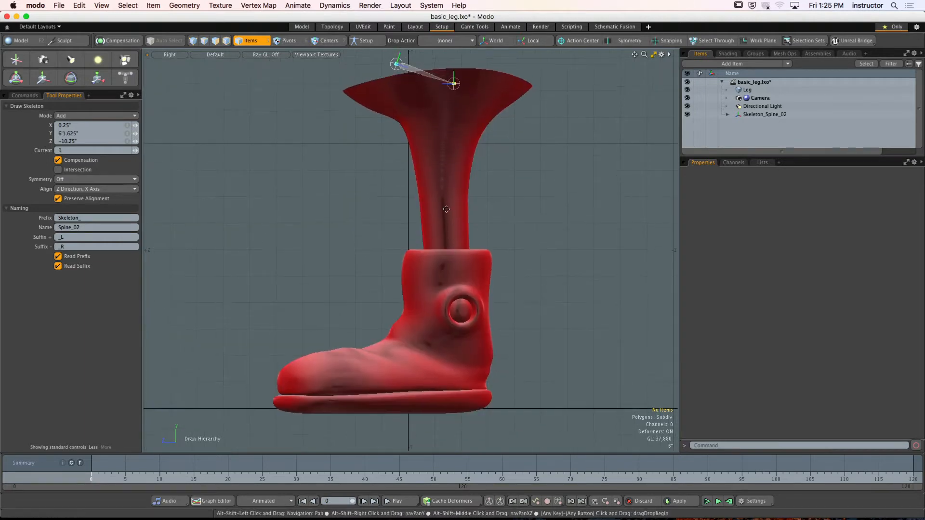
scroll(446, 209, "up", 2)
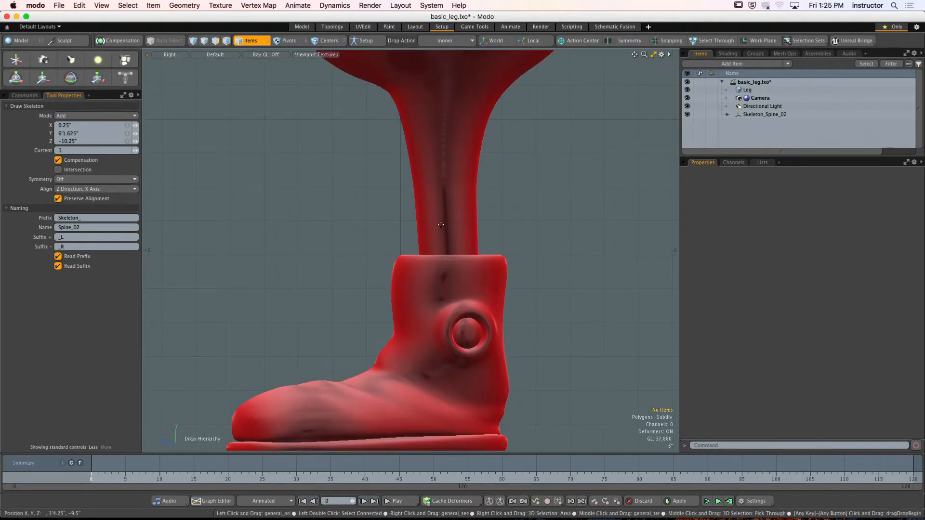
left_click(447, 220)
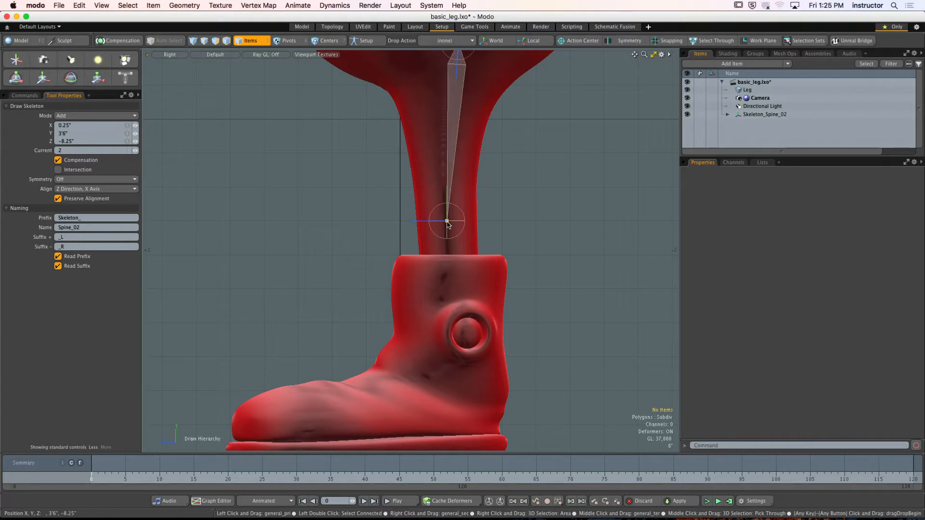
- Add the ankle joint inside the boot below the round side disc, at about Y 17.125", Z -9"
scroll(444, 218, "down", 1)
left_click_drag(444, 217, 449, 270, "alt+shift")
scroll(444, 226, "down", 1)
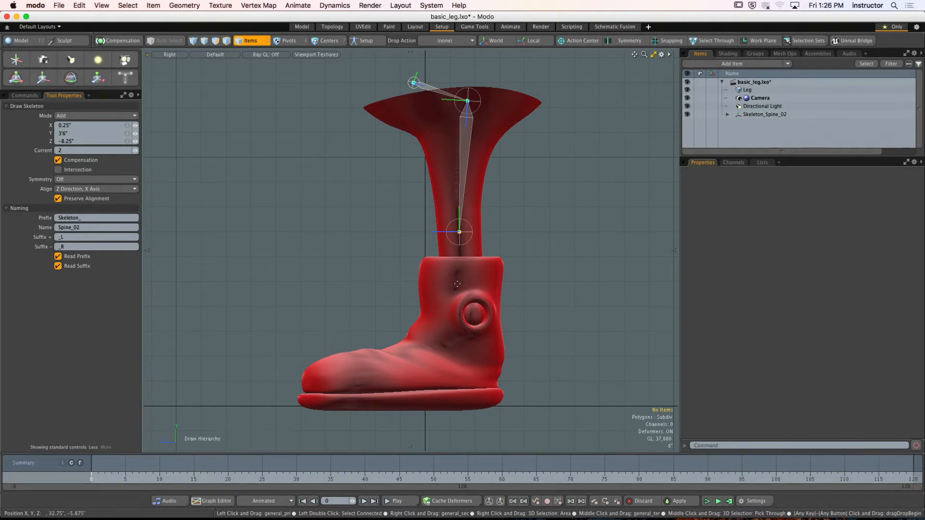
mouse_move(458, 280)
left_mouse_down("ctrl+alt")
mouse_move(469, 289)
mouse_move(470, 278)
left_mouse_up("ctrl+alt")
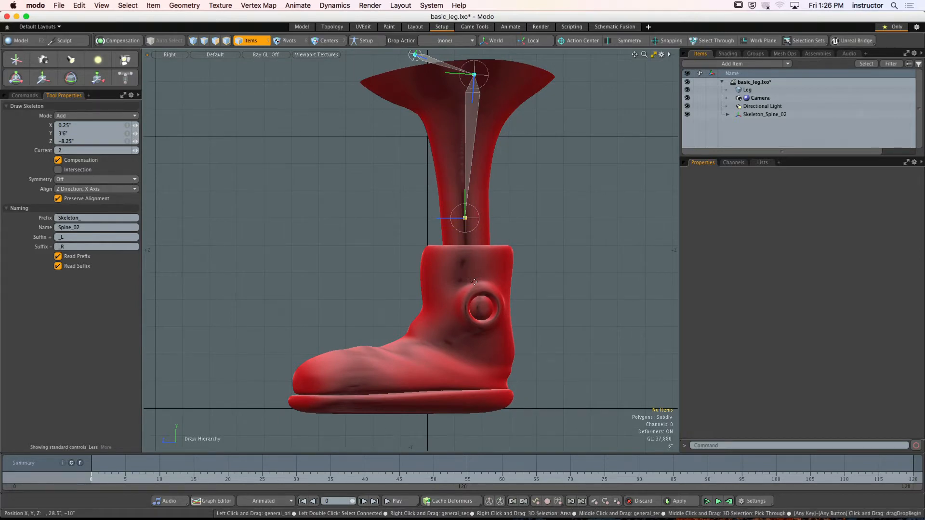
left_click(468, 331)
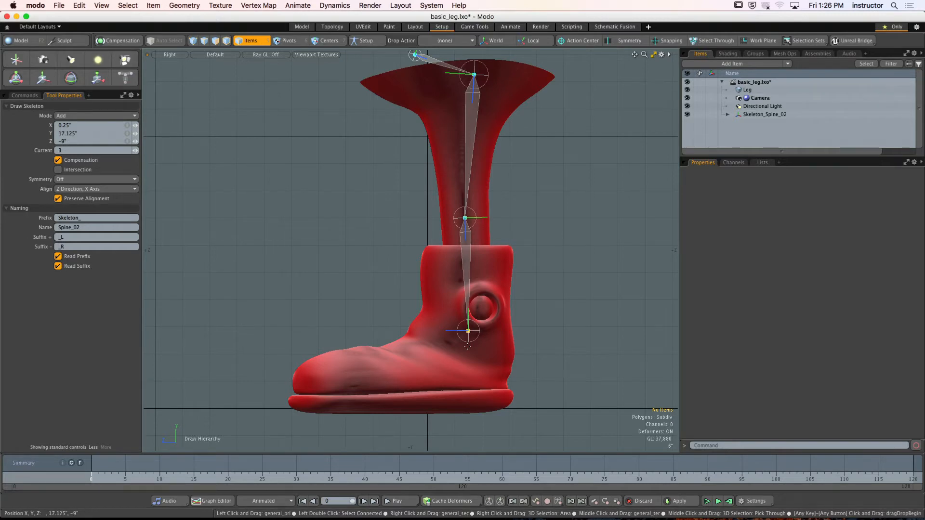
- Add ball and toe-tip joints along the sole, the tip at about Z 29.5", and move the ball joint to about Y 3.25", Z 8.375"
left_click(364, 394)
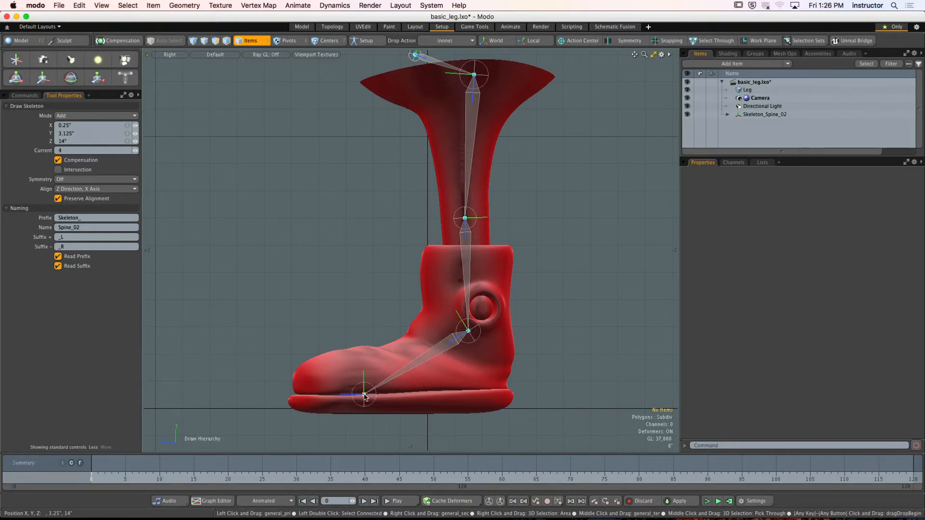
left_click(294, 395)
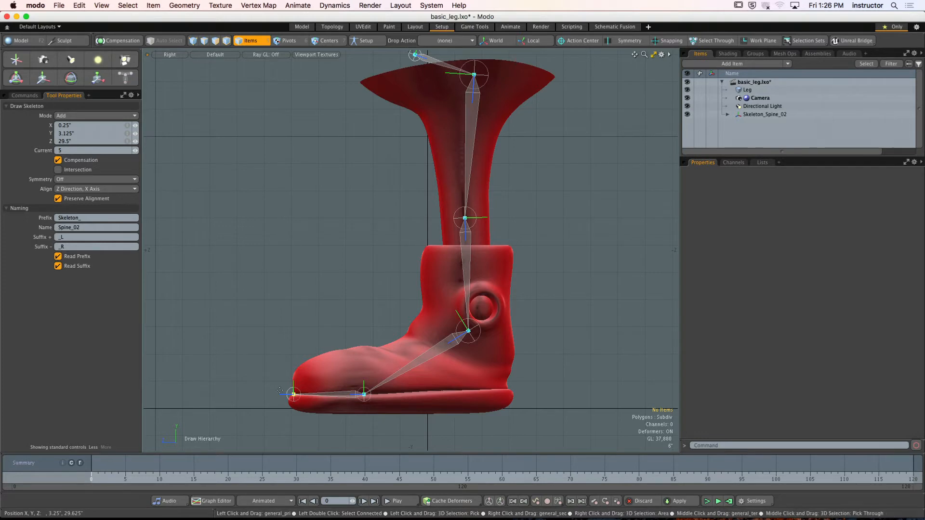
left_click_drag(363, 395, 390, 393)
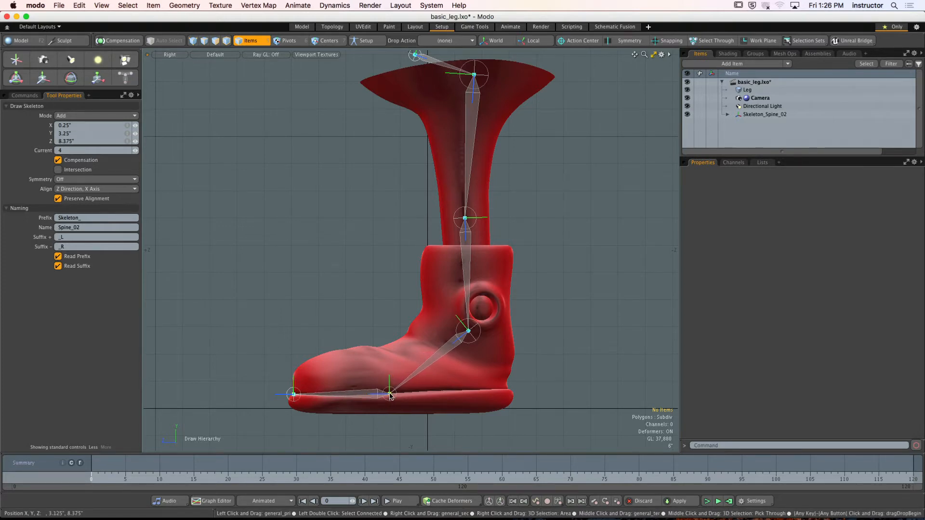
- Try moving the hip joint at the top of the leg, and undo the move
left_click_drag(474, 138, 483, 168, "alt+shift")
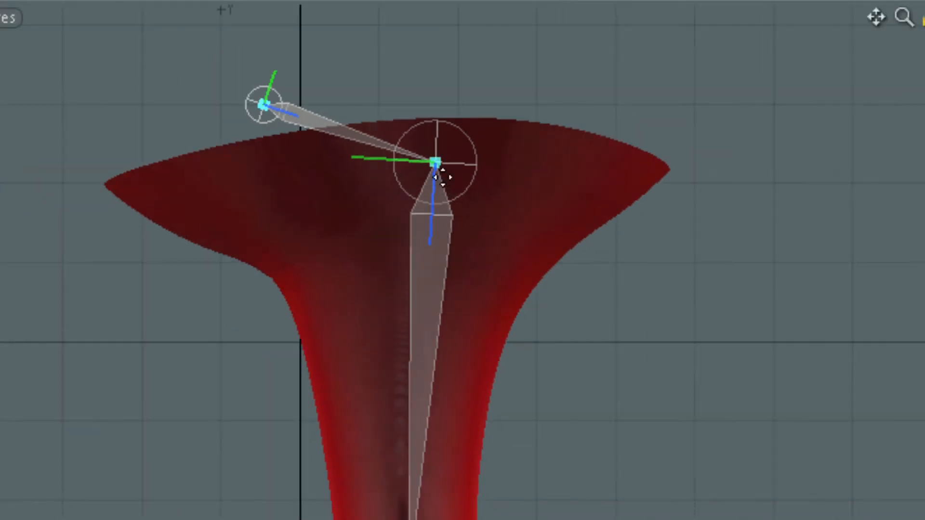
left_click_drag(436, 164, 922, 0)
key("ctrl+z")
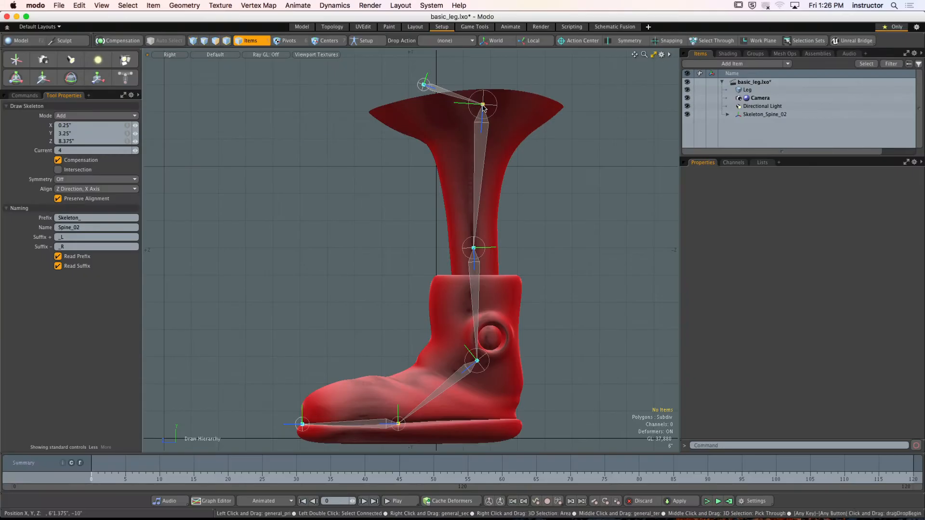
- Move the knee joint to about Z -8", and shift the hip, knee and ankle sideways into the leg, the ankle to about X 11.875", Y 16.25"
left_click_drag(474, 242, 473, 241)
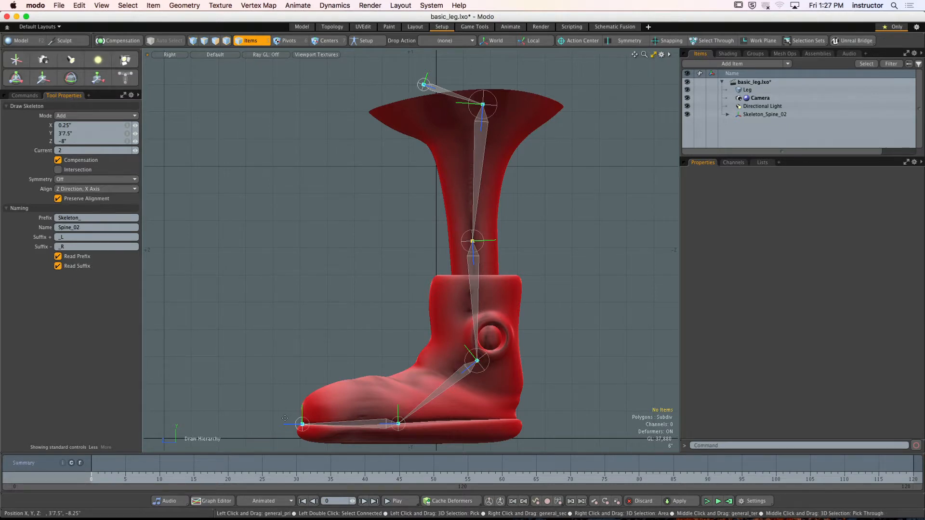
key("ctrl+space")
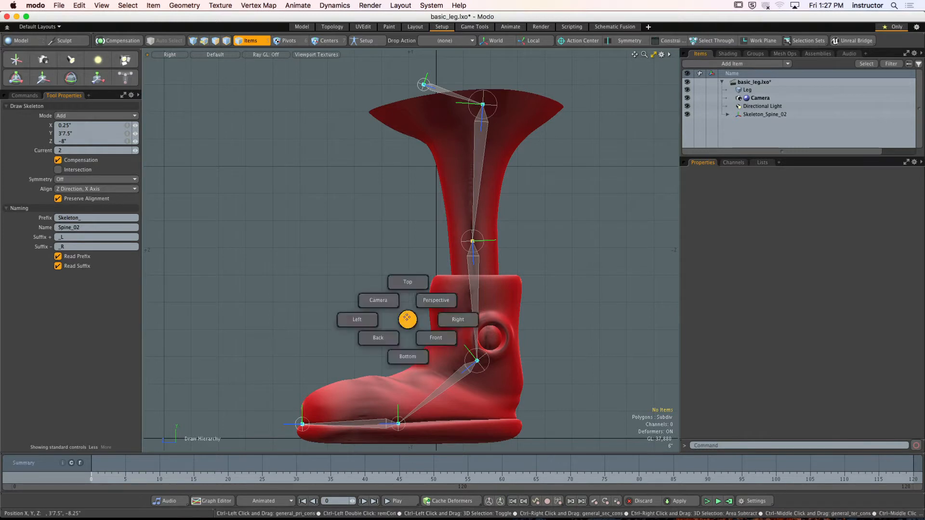
left_click(436, 339)
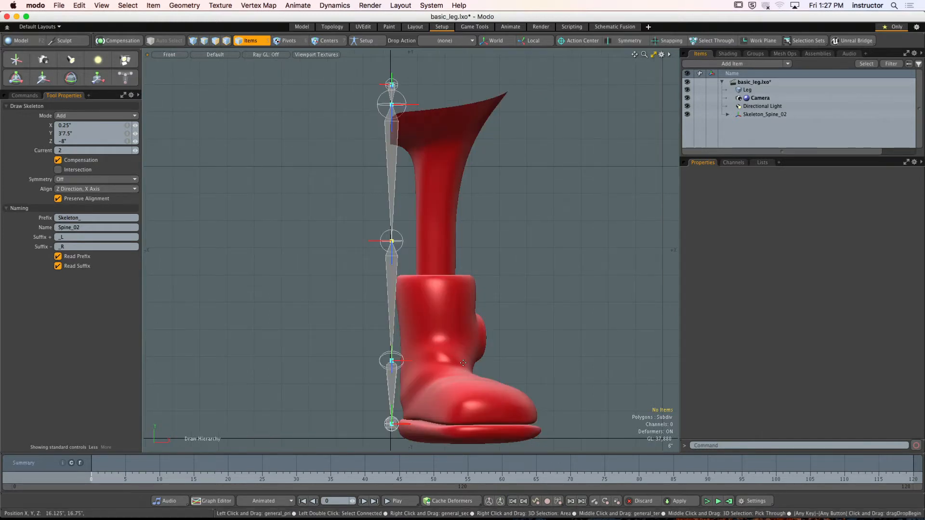
left_click_drag(393, 105, 445, 113)
left_click_drag(392, 240, 436, 245)
left_click_drag(445, 112, 439, 112)
left_click_drag(392, 360, 444, 363)
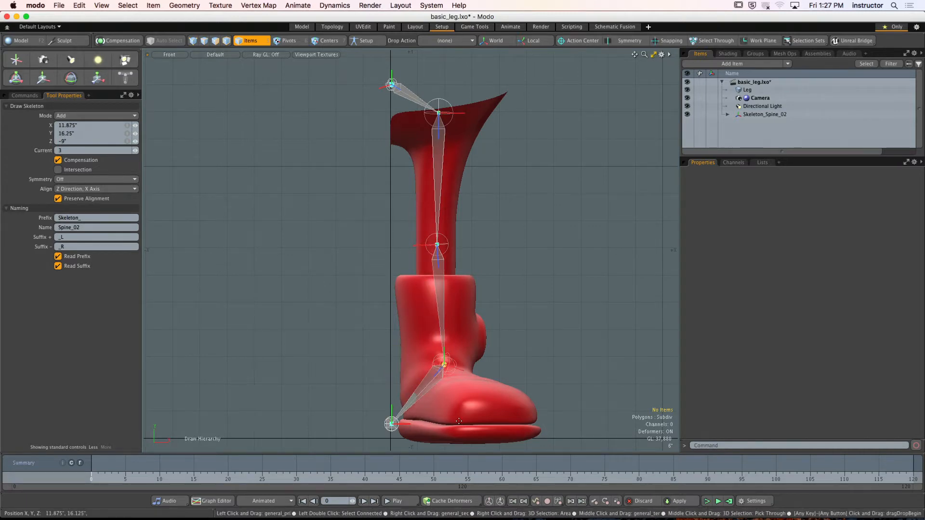
- Move the ball joint to about X 16.75", Z 7.625" and the toe-tip joint to the sole's front edge at about X 24.75", Z 28.875"
left_click_drag(488, 394, 411, 272, "alt")
left_click_drag(324, 273, 443, 266)
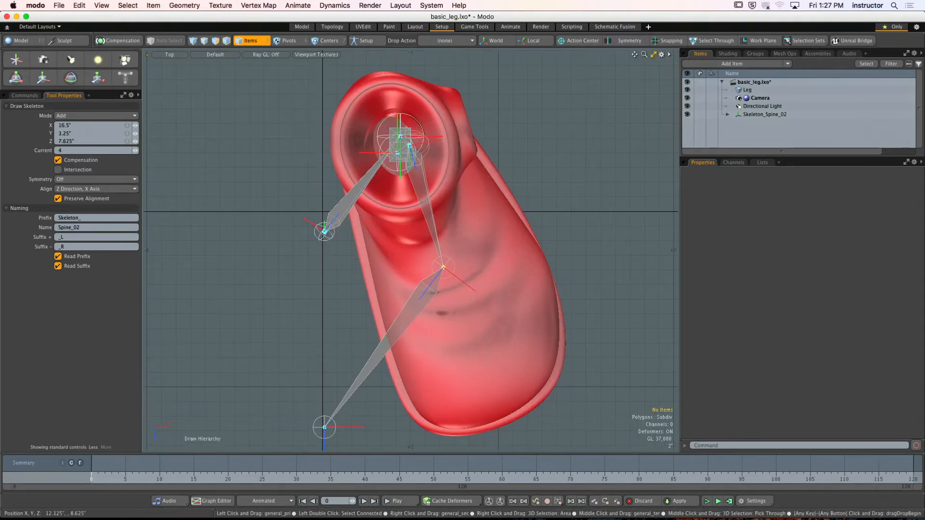
left_click_drag(324, 428, 505, 422)
left_click(444, 268)
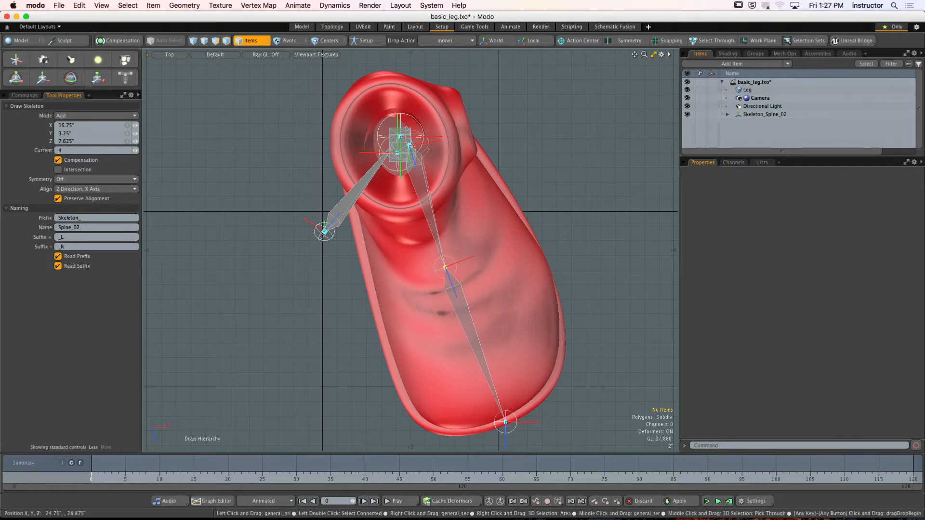
- Examine the placement of the joint chain inside the leg and boot from the side, front, underside and perspective
left_click_drag(422, 279, 517, 242, "alt")
left_click_drag(450, 264, 471, 276, "alt")
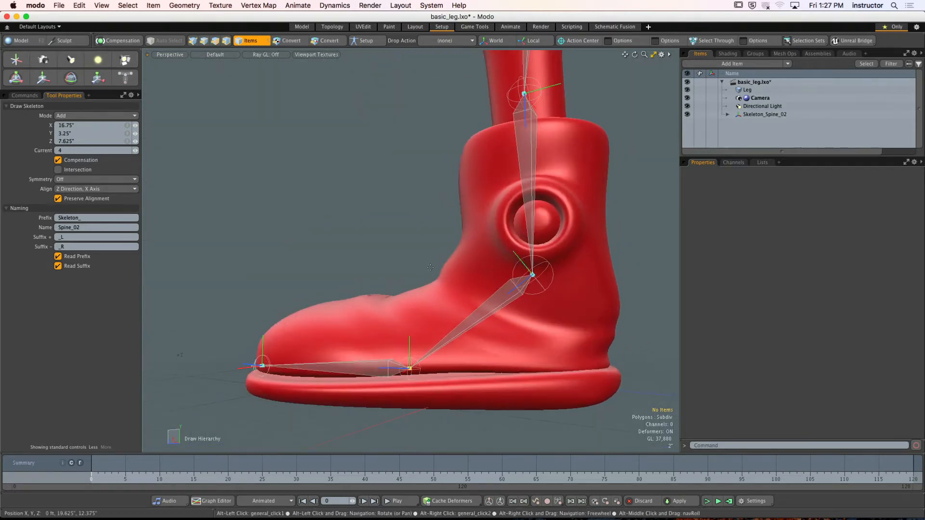
key("KP_3")
key("KP_2")
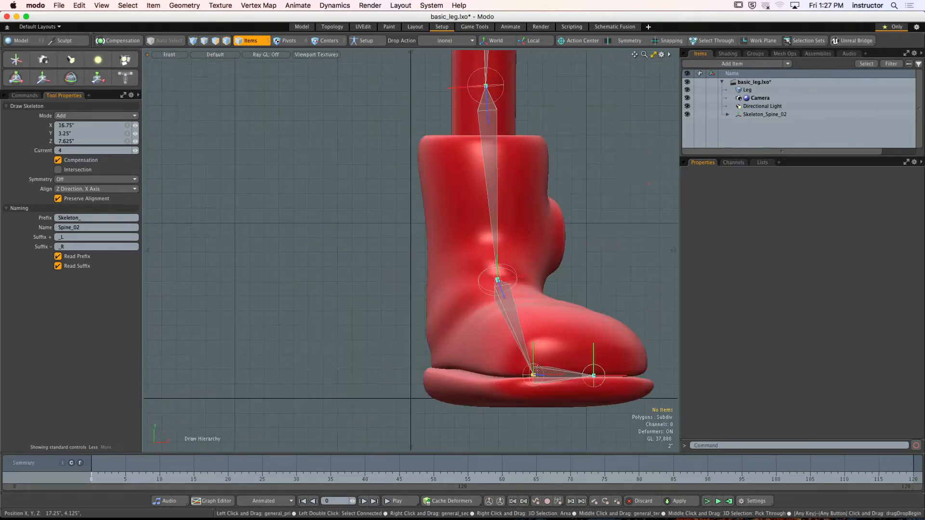
key("KP_Decimal")
left_click_drag(470, 276, 513, 272, "alt")
key("KP_1")
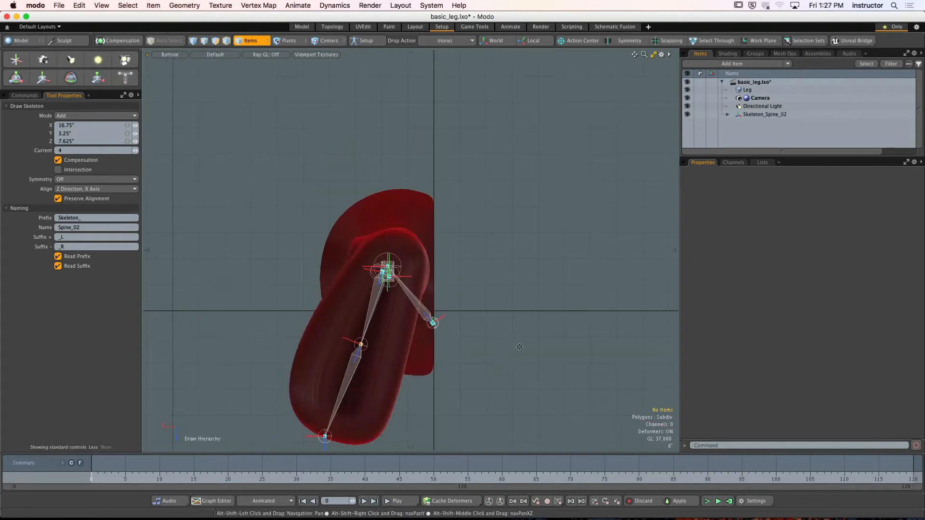
key("KP_2")
left_click_drag(425, 214, 401, 264, "alt+shift")
left_click_drag(401, 264, 415, 263, "ctrl+alt")
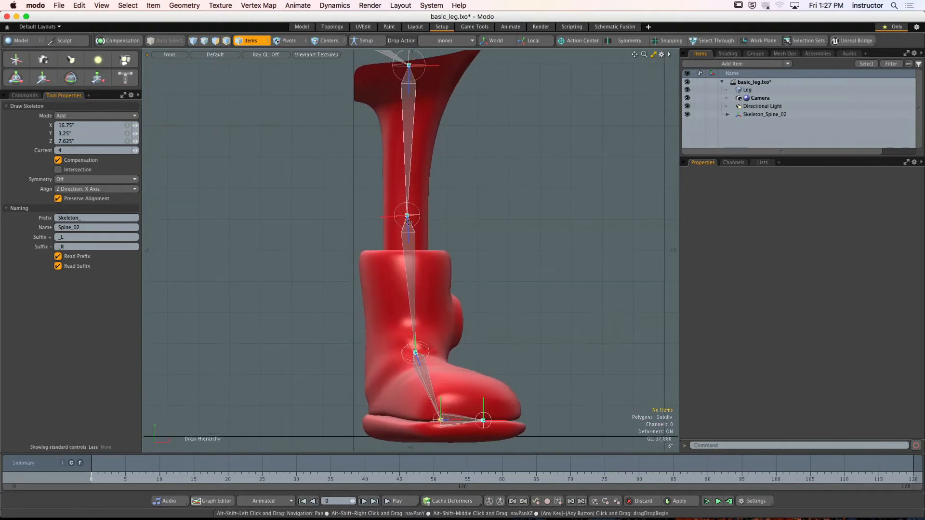
- Nudge the knee joint slightly in the front view and finish drawing the skeleton
left_click(408, 217)
left_click_drag(410, 215, 407, 213)
key("KP_3")
left_click_drag(475, 231, 487, 206, "alt+shift")
key("KP_Decimal")
left_click_drag(488, 205, 512, 210, "alt")
key("space")
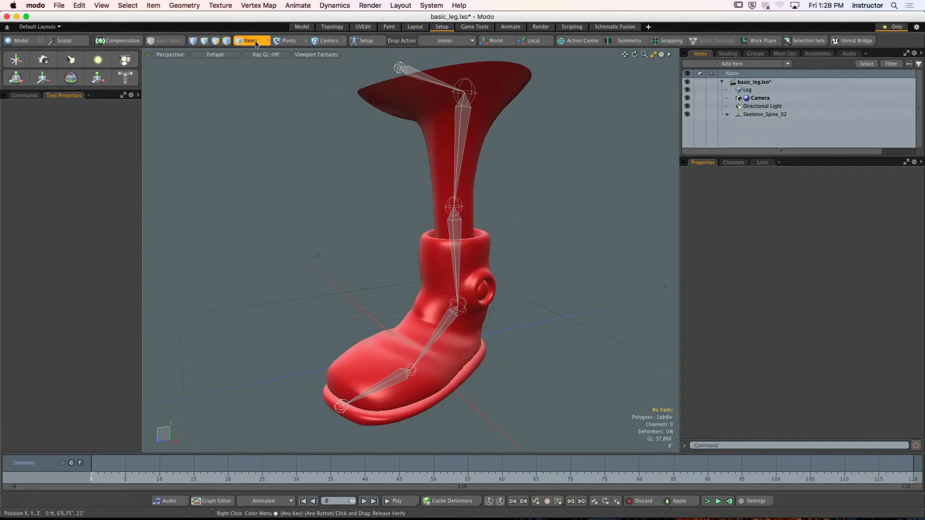
- Select the whole joint hierarchy from its root together with the Leg mesh, and enter Setup mode
double_click(399, 67)
left_click_drag(410, 104, 424, 117, "alt")
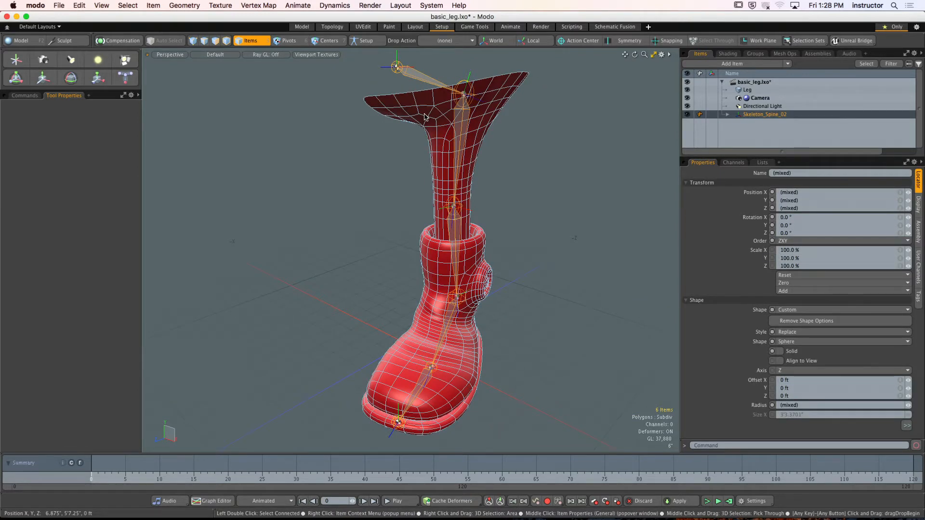
mouse_move(424, 117)
left_mouse_down("alt")
mouse_move(463, 121)
mouse_move(427, 119)
left_mouse_up("alt")
left_click(466, 121)
scroll(467, 121, "up", 4)
double_click(313, 110)
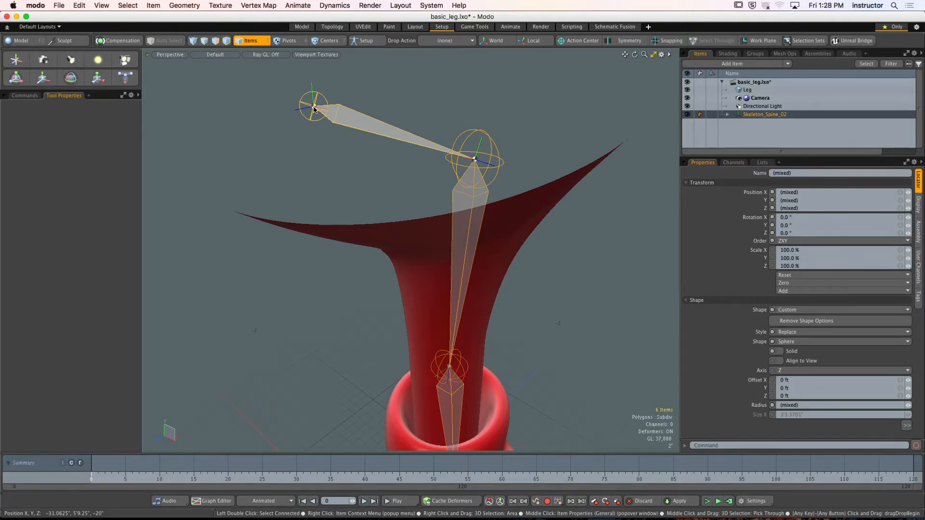
left_click_drag(480, 264, 421, 216, "ctrl+alt")
left_click(468, 200, "shift")
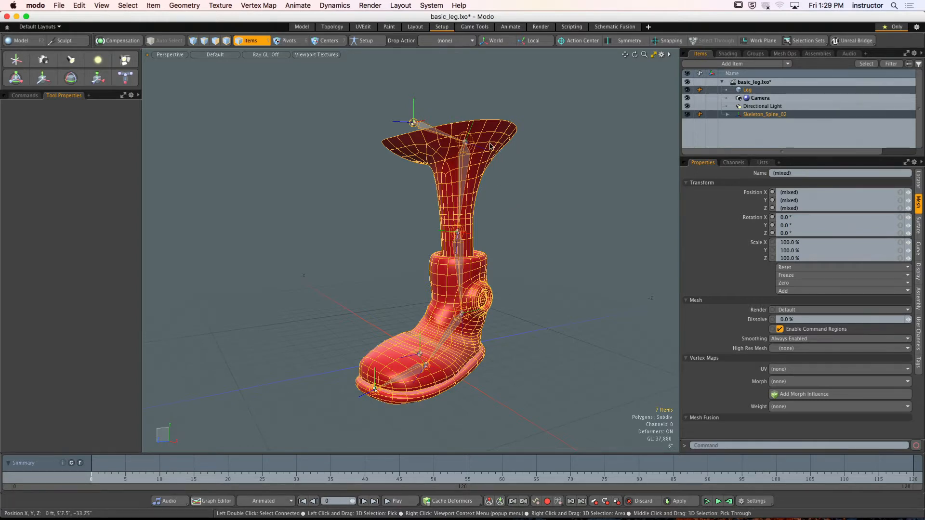
left_click_drag(509, 202, 504, 178, "alt")
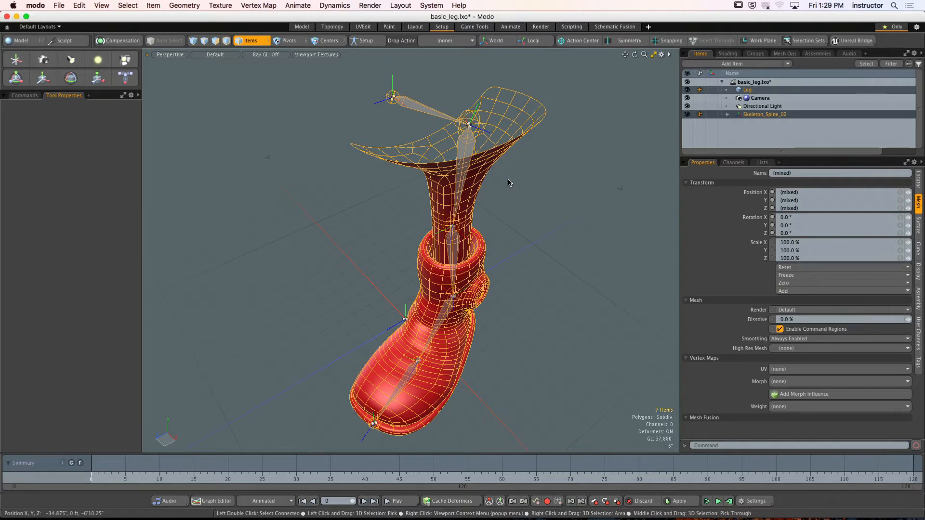
left_click(366, 41)
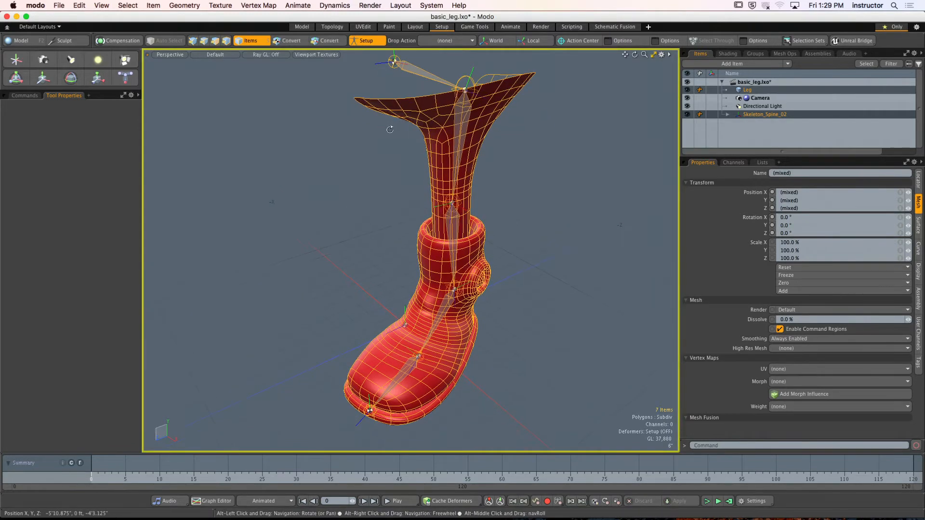
- Try to bind the Leg mesh to the skeleton using the Heat bind type
left_click(24, 95)
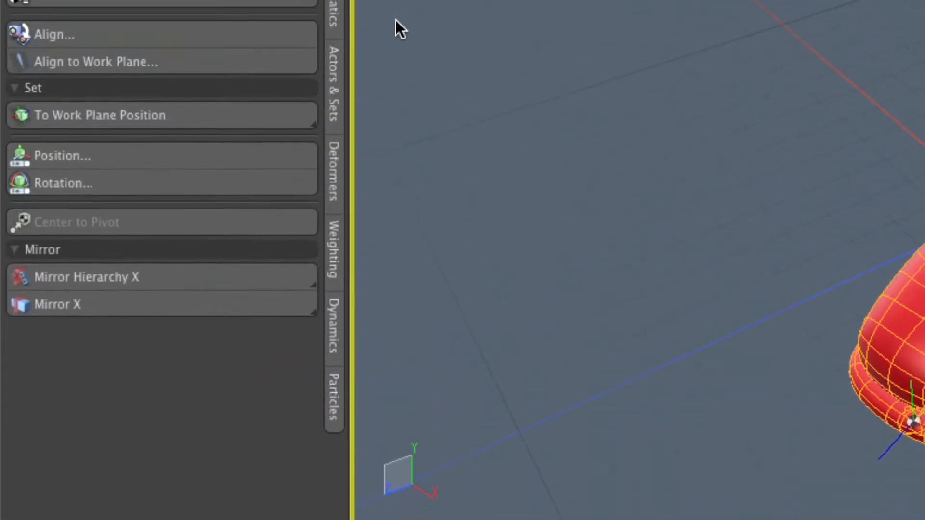
left_click(332, 172)
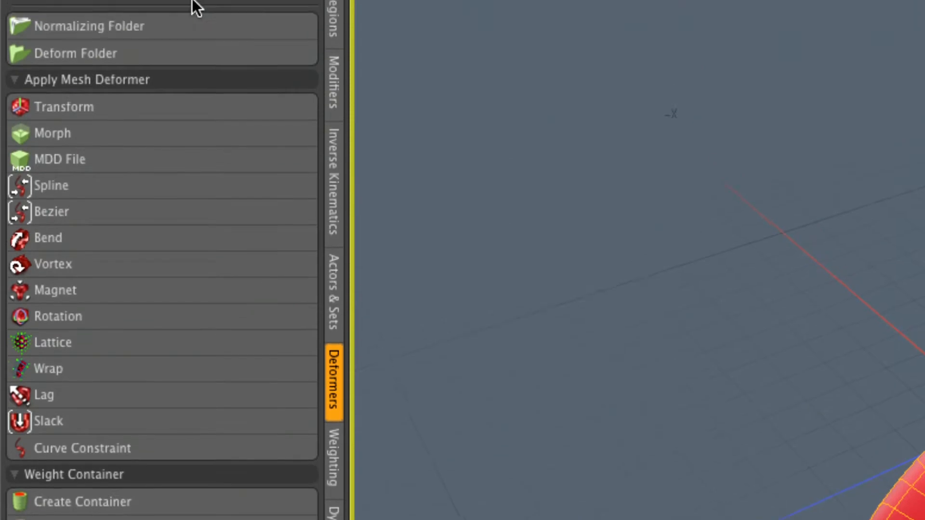
left_click(125, 92)
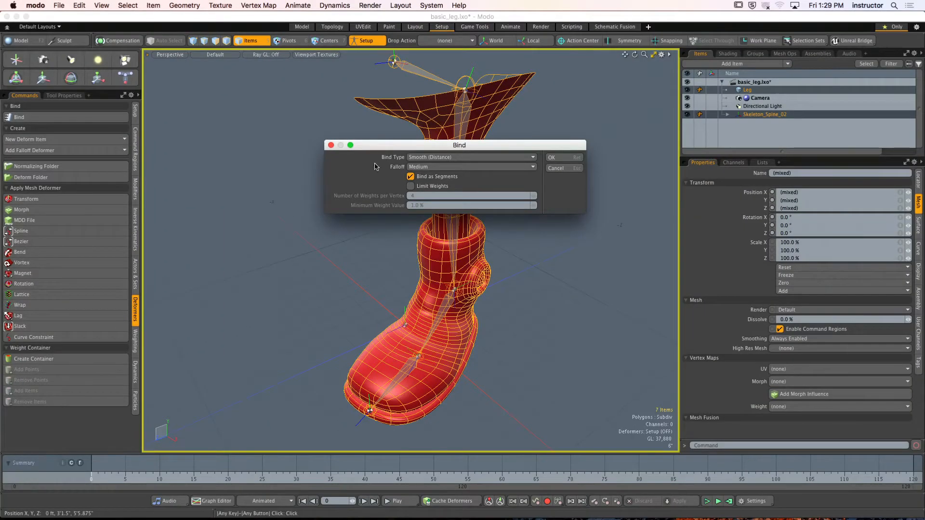
left_click(434, 157)
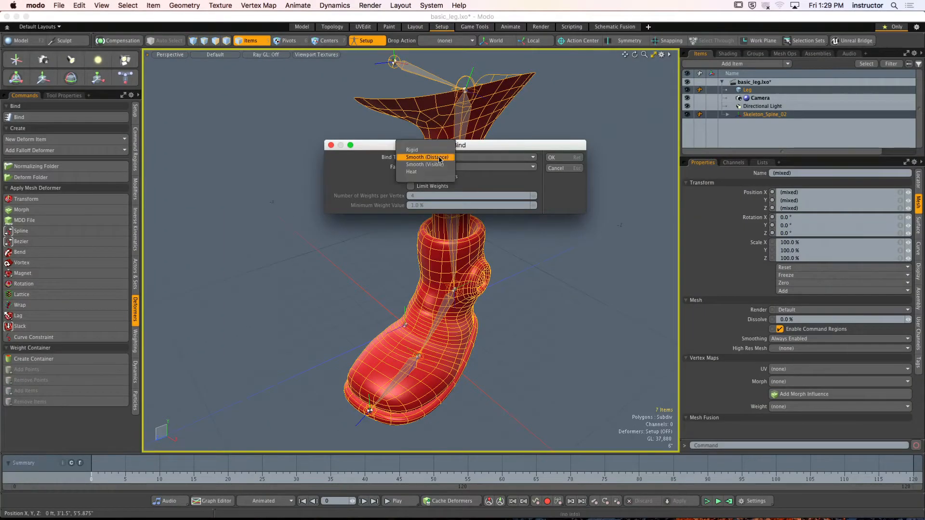
left_click(424, 174)
left_click(578, 163)
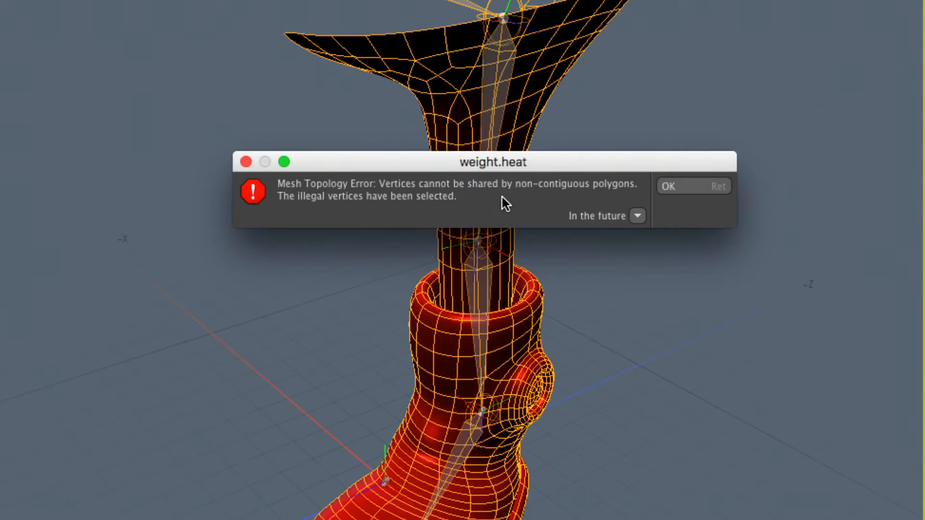
left_click(707, 186)
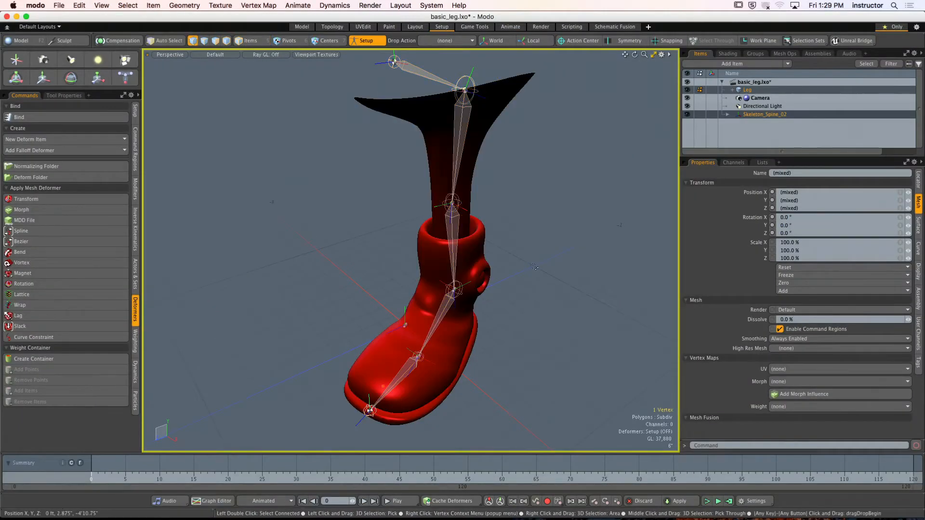
- Return to item selection, include the skeleton and Leg mesh, and try to start the bind again
mouse_move(533, 261)
left_mouse_down("alt")
mouse_move(267, 237)
mouse_move(519, 260)
left_mouse_up("alt")
left_click_drag(519, 260, 324, 57, "ctrl+alt")
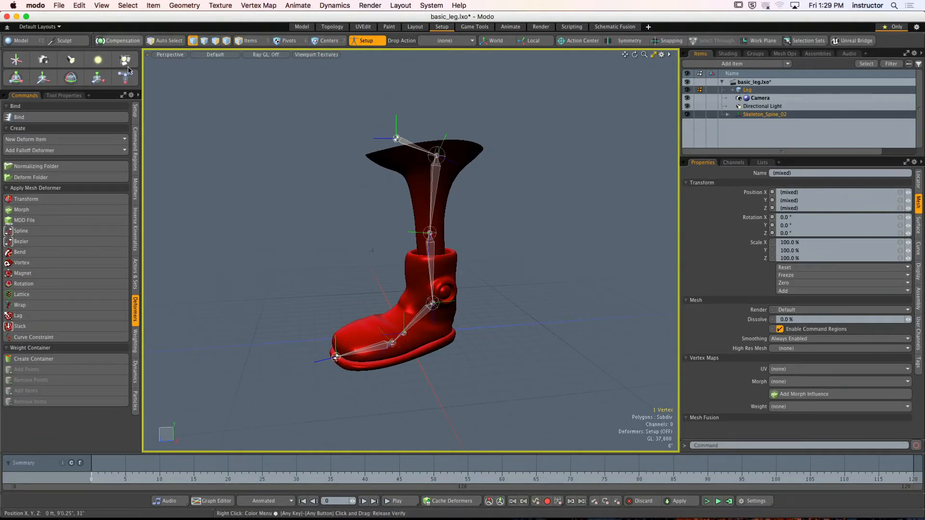
key("5")
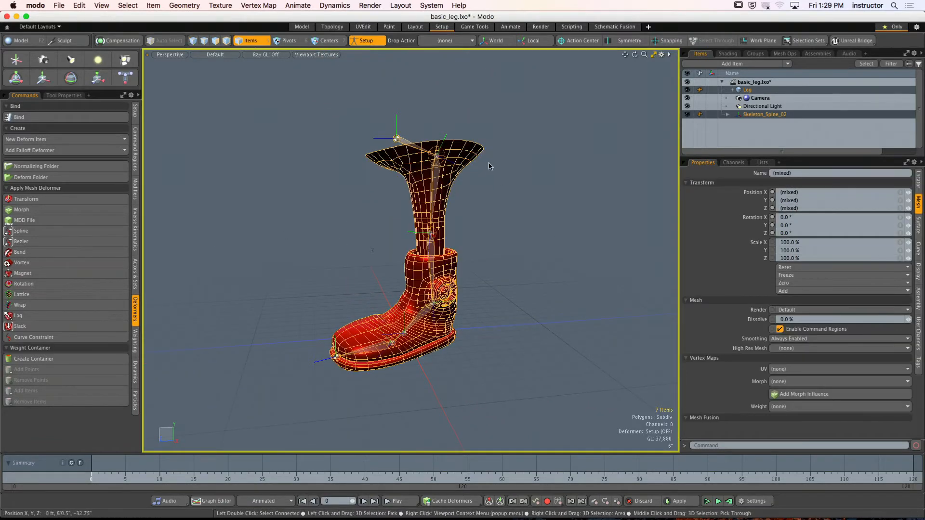
left_click(395, 138)
left_click(465, 158, "shift")
left_click_drag(477, 180, 446, 194, "alt")
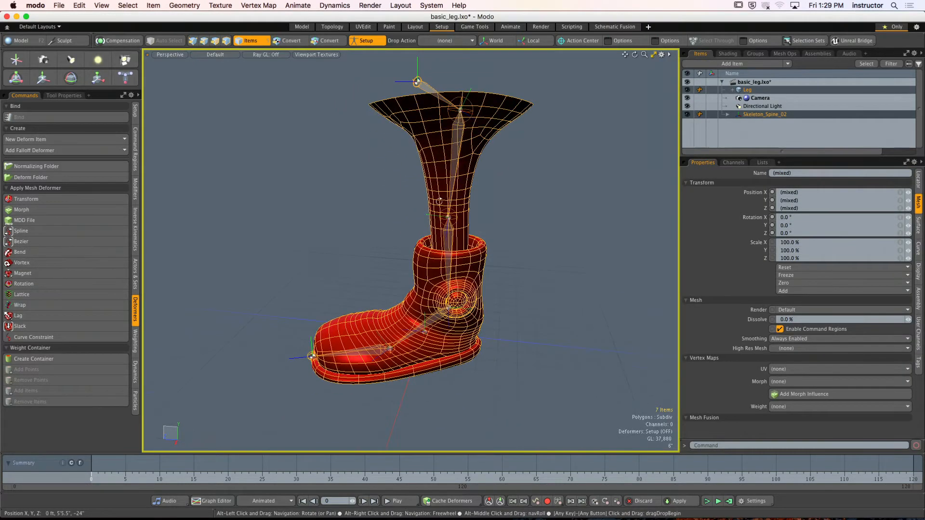
left_click(62, 118)
left_click(502, 189)
left_click_drag(511, 189, 542, 183, "alt")
left_click(542, 183)
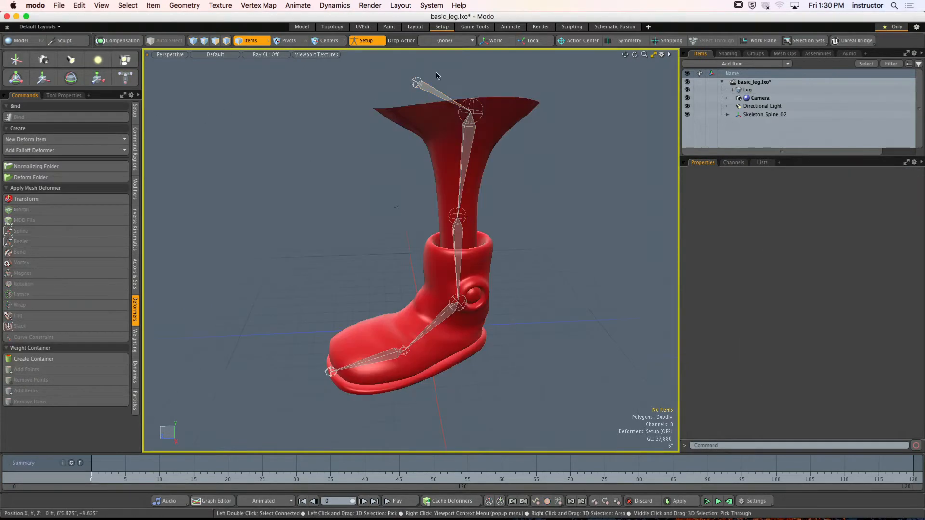
- Reselect the joint hierarchy and the Leg mesh, and toggle Setup mode off and back on to refresh the Bind command
left_click(416, 82)
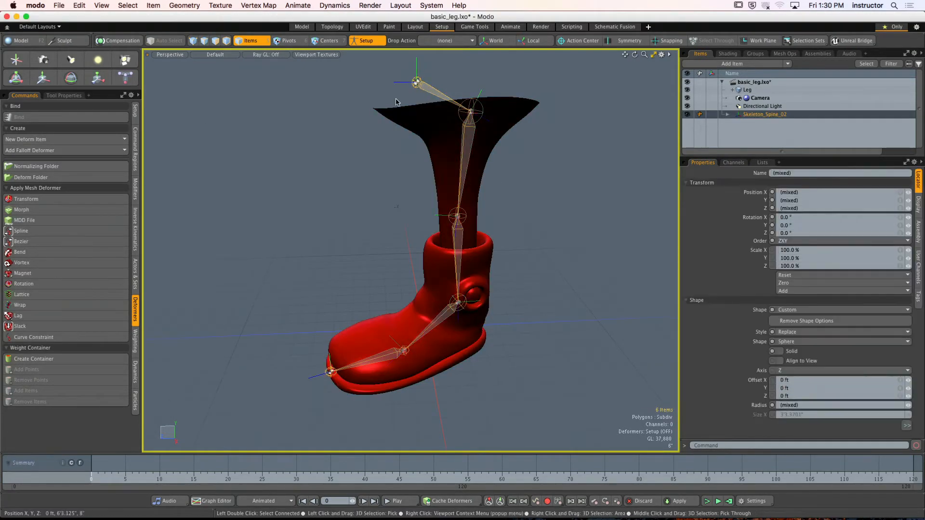
left_click(48, 119)
left_click(477, 176)
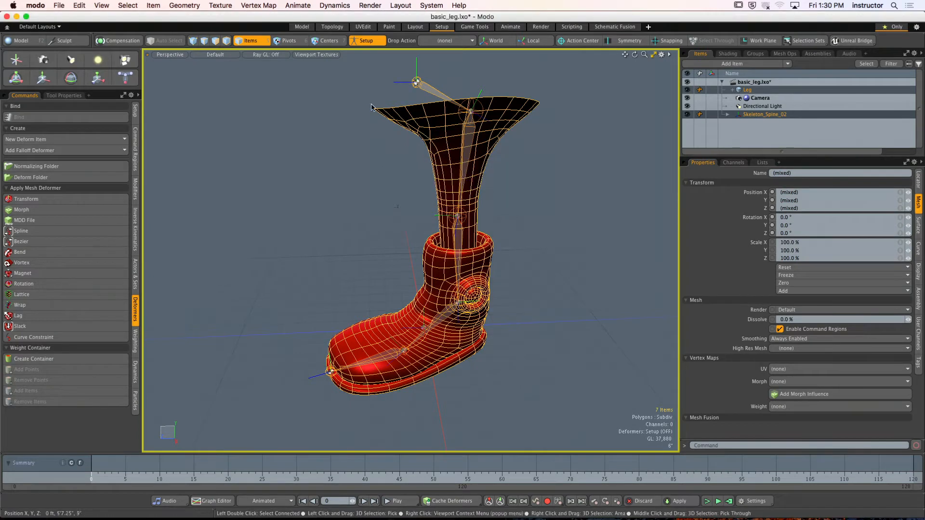
left_click(365, 40)
left_click(365, 40)
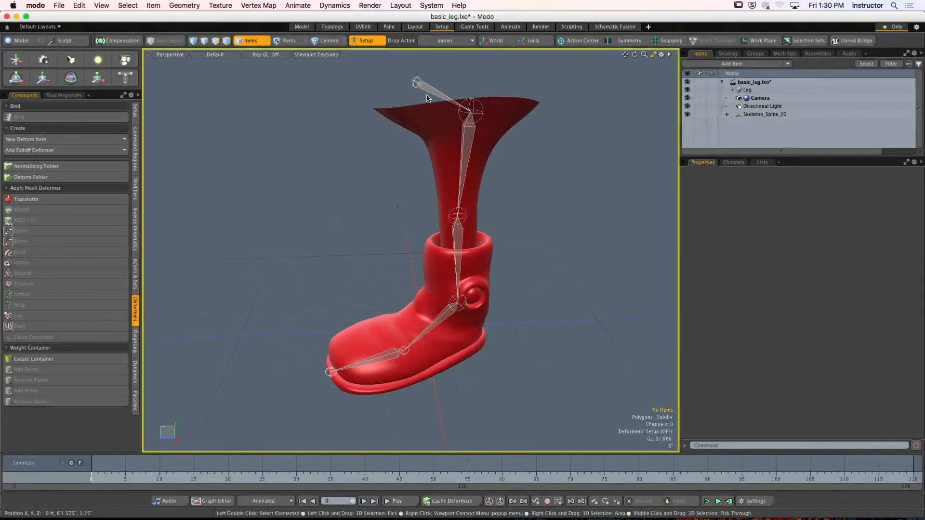
left_click(365, 40)
left_click(411, 115, "shift")
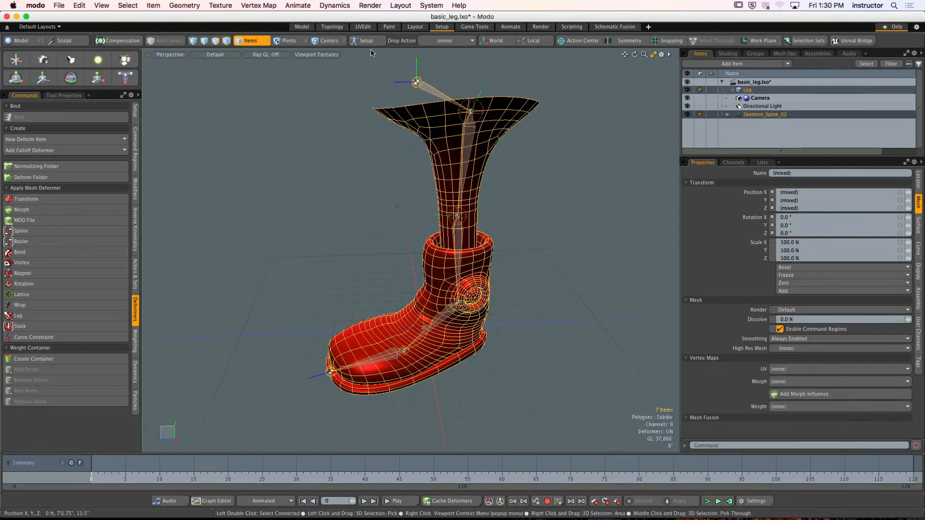
left_click(366, 41)
- Bind the Leg mesh to the skeleton with the Smooth (Distance) bind type, and undo the bind
left_click(78, 117)
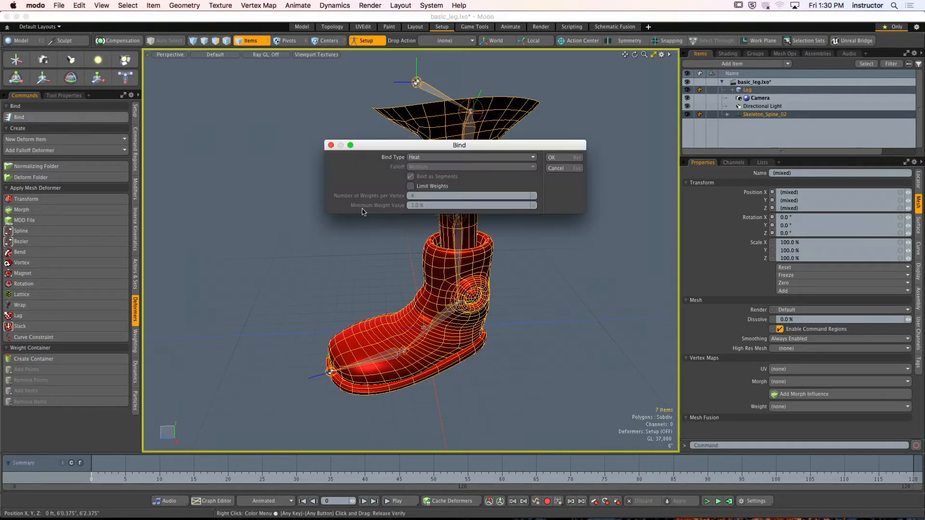
left_click(462, 157)
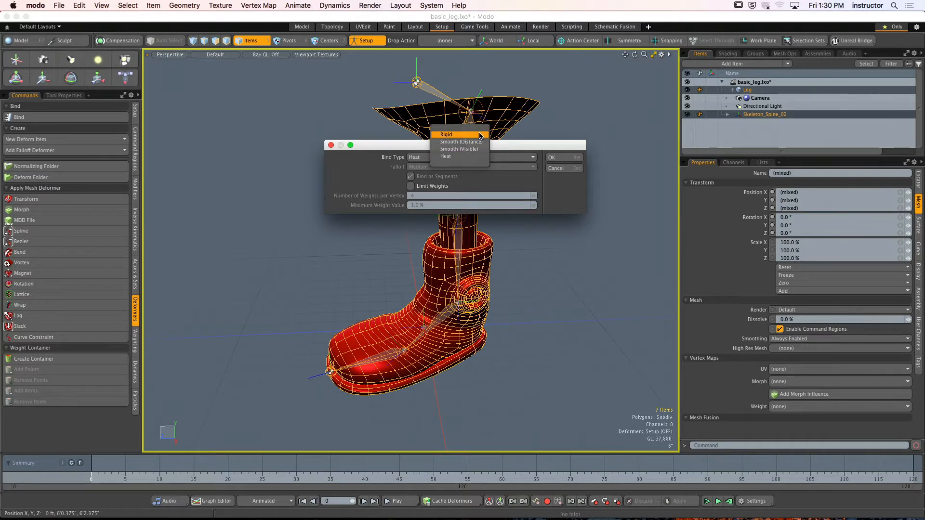
left_click(461, 142)
left_click(552, 158)
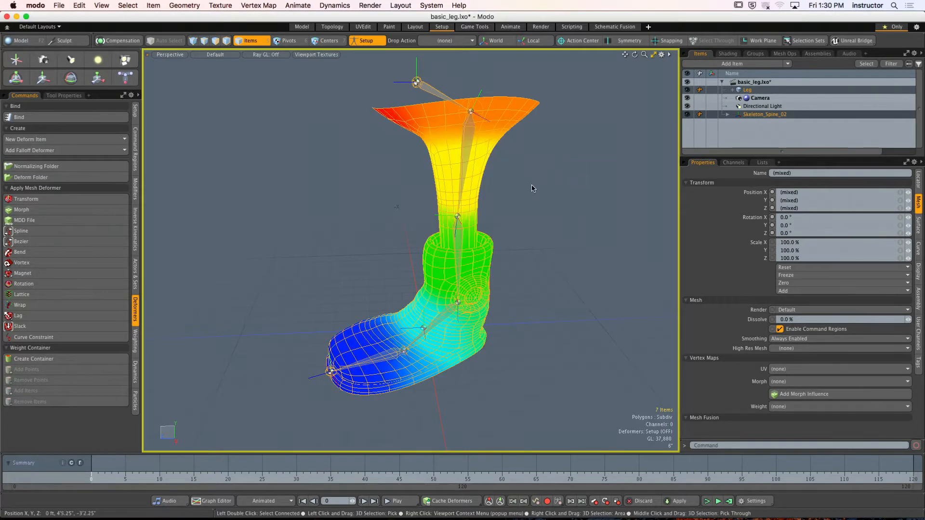
key("super+z")
- Select the upper leg's connected polygons, isolate them to inspect the geometry inside the boot, and unhide everything
left_click(512, 212)
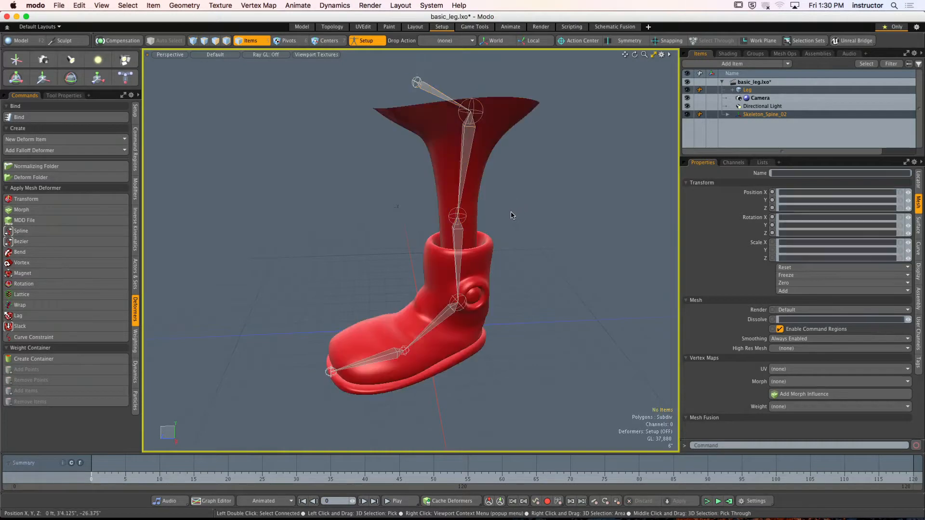
left_click_drag(508, 215, 499, 229, "alt")
key("4")
double_click(471, 183)
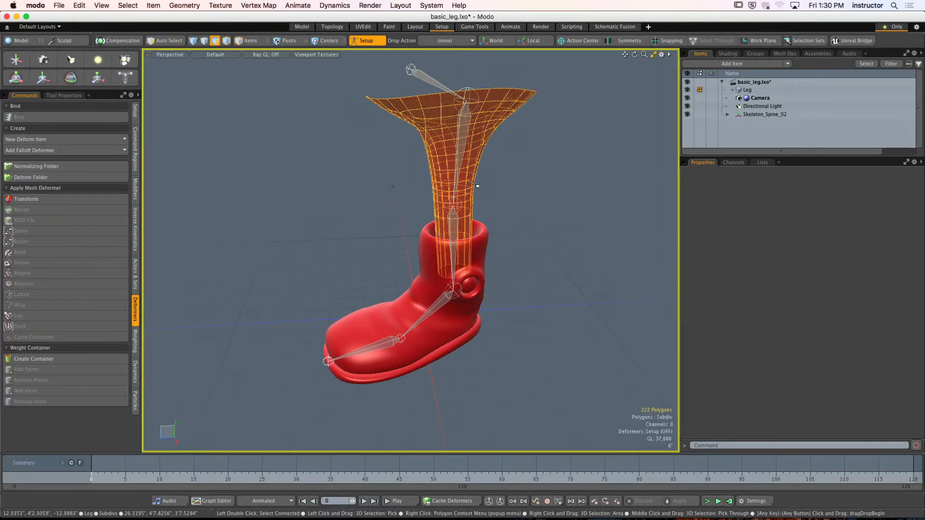
key("shift+h")
left_click(515, 279)
left_click_drag(515, 280, 435, 290, "alt")
key("u")
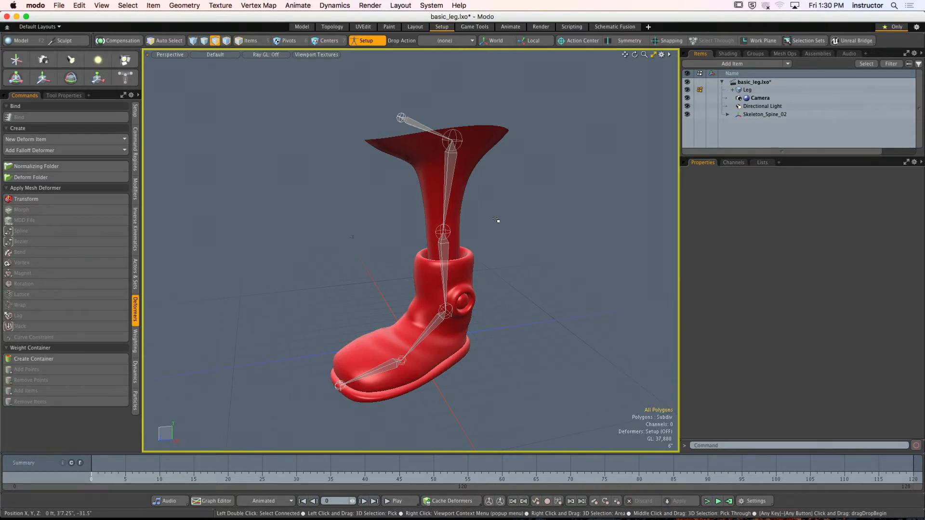
- Bind the Leg mesh to the full joint hierarchy in Setup mode with Smooth (Distance), Medium falloff and Bind as Segments
left_click(367, 42)
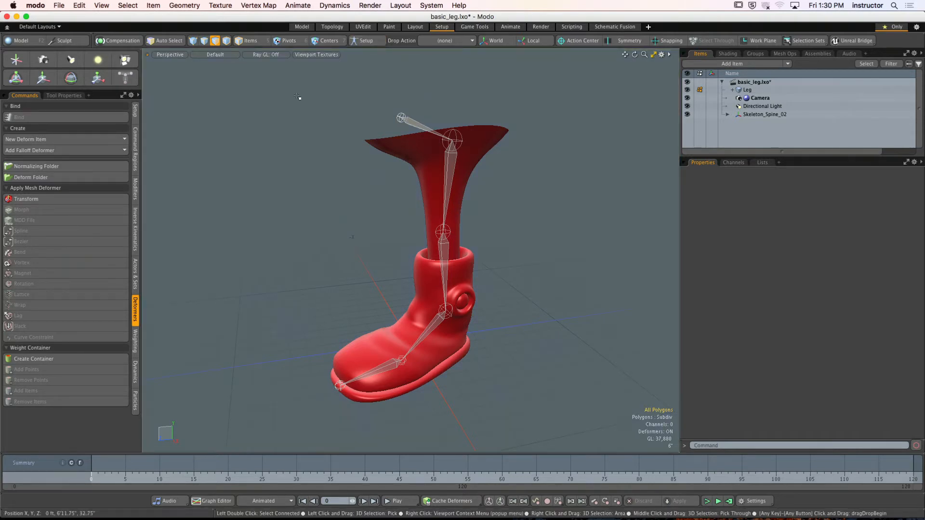
left_click(252, 41)
double_click(412, 126)
left_click(405, 140, "shift")
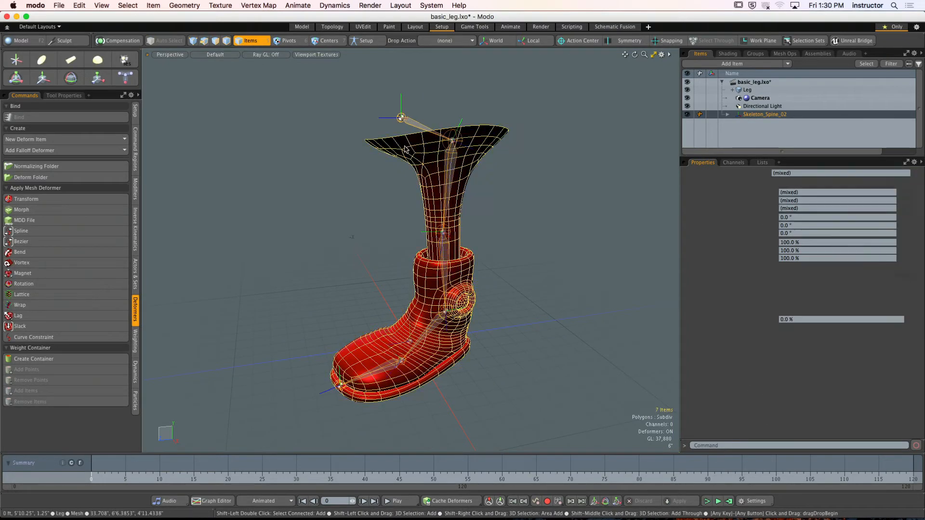
left_click_drag(315, 146, 322, 147, "alt")
left_click(366, 40)
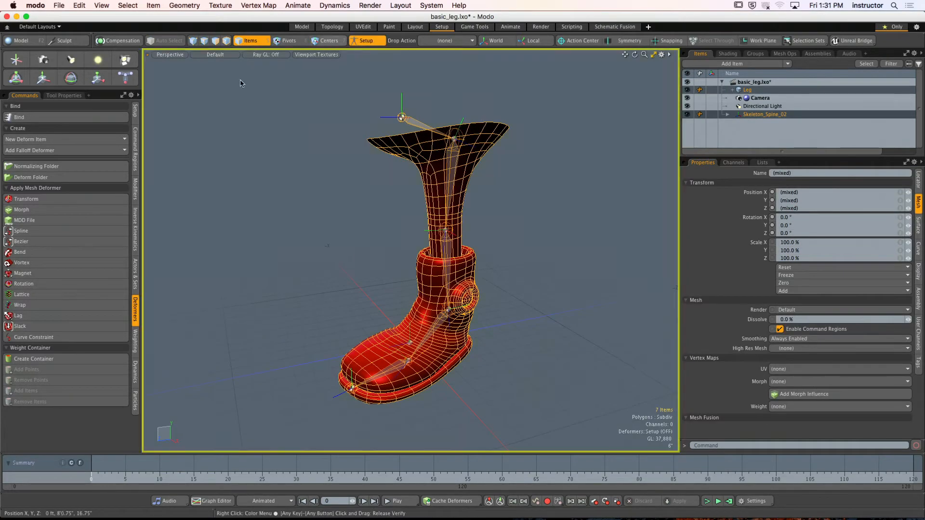
left_click(68, 117)
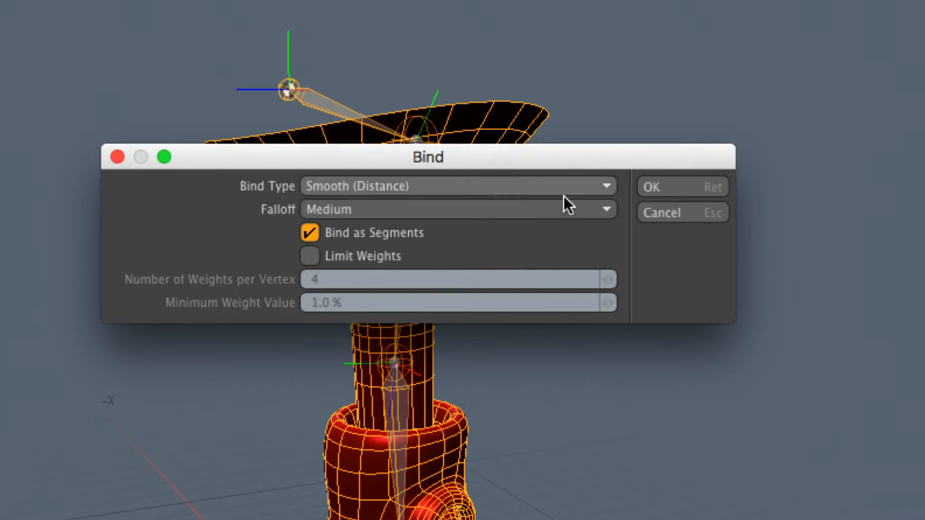
left_click(649, 187)
- Clear the item selection and turn off Setup mode to activate the deformers
left_click_drag(527, 309, 451, 264, "ctrl+alt")
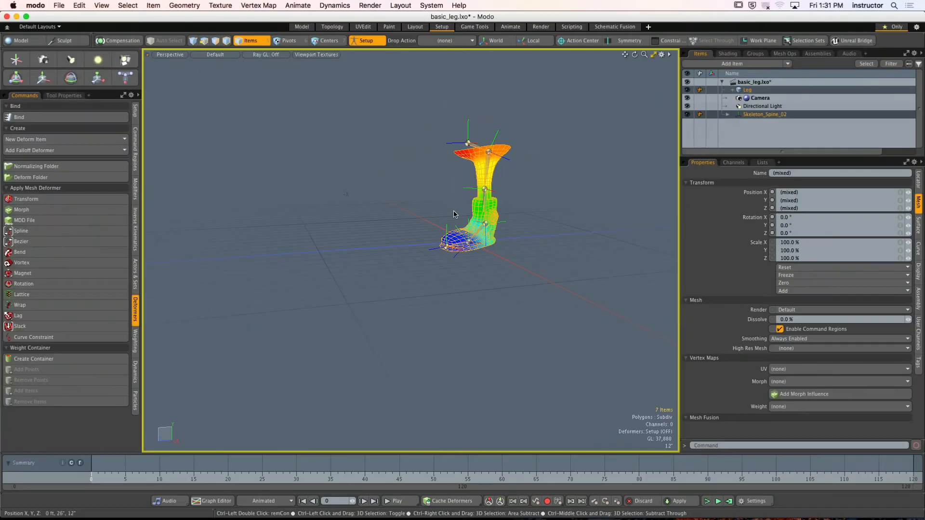
key("a")
left_click_drag(402, 329, 556, 312, "alt")
left_click_drag(516, 209, 403, 207, "alt")
left_click(403, 207)
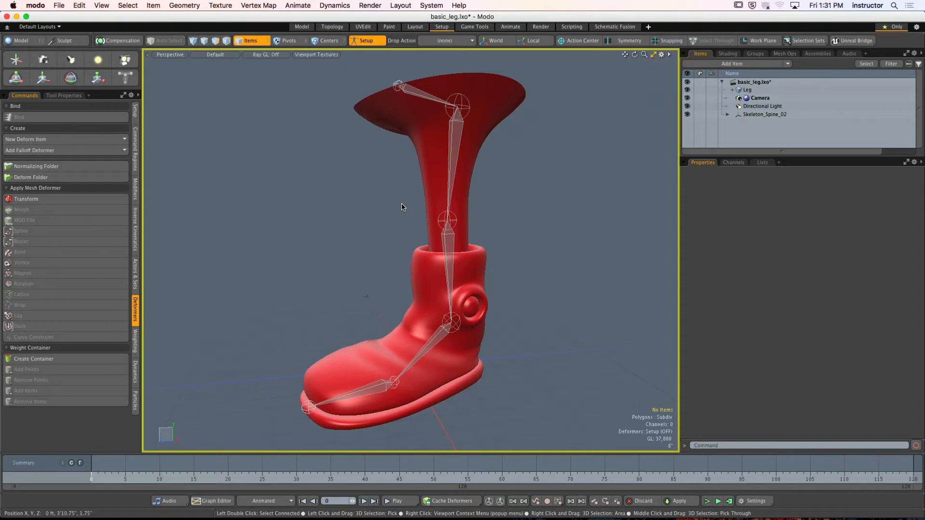
left_click(367, 41)
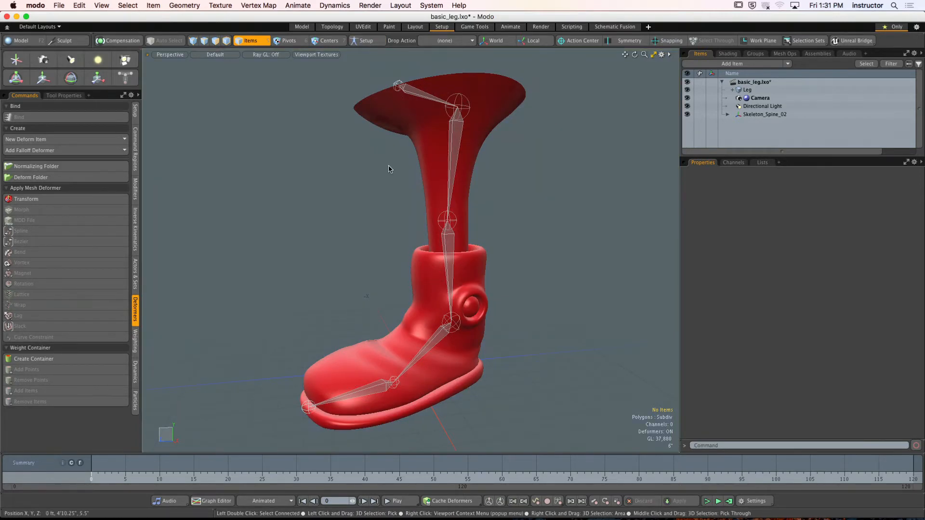
- Test the lower-leg joint's deformation by rotating it, undo the rotation and deselect the joint
left_click(417, 271)
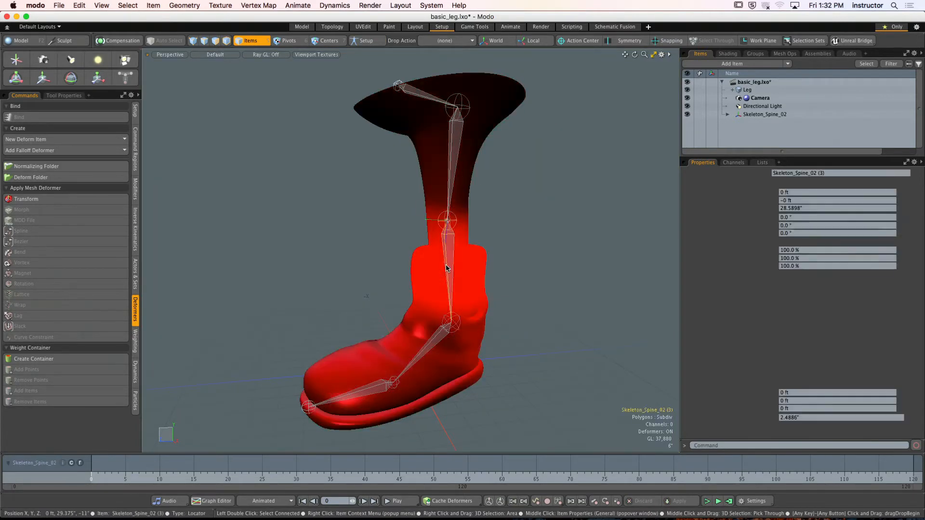
key("y")
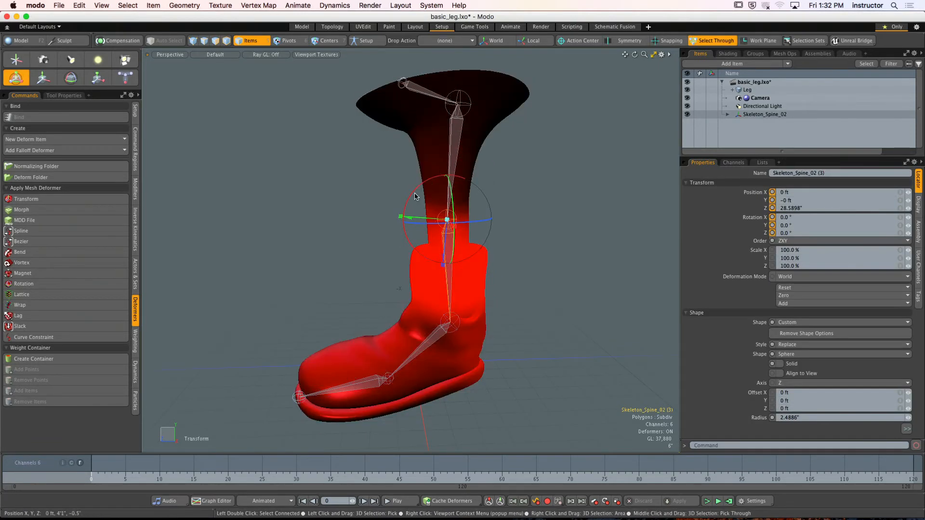
mouse_move(405, 184)
left_mouse_down()
mouse_move(385, 270)
mouse_move(395, 247)
mouse_move(496, 260)
mouse_move(495, 242)
mouse_move(498, 270)
mouse_move(482, 255)
left_mouse_up()
key("super+z")
key("space")
left_click(499, 239)
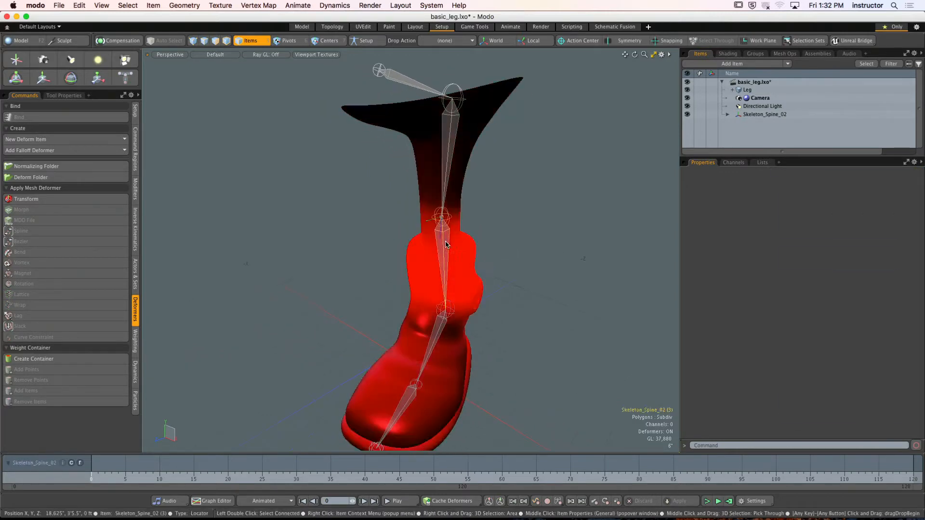
- Try transforming the upper-leg joint to test the mesh deformation, undo the changes and clear the selection
left_click(448, 145)
left_click(449, 146)
mouse_move(448, 147)
left_mouse_down("alt")
mouse_move(444, 175)
mouse_move(420, 181)
left_mouse_up("alt")
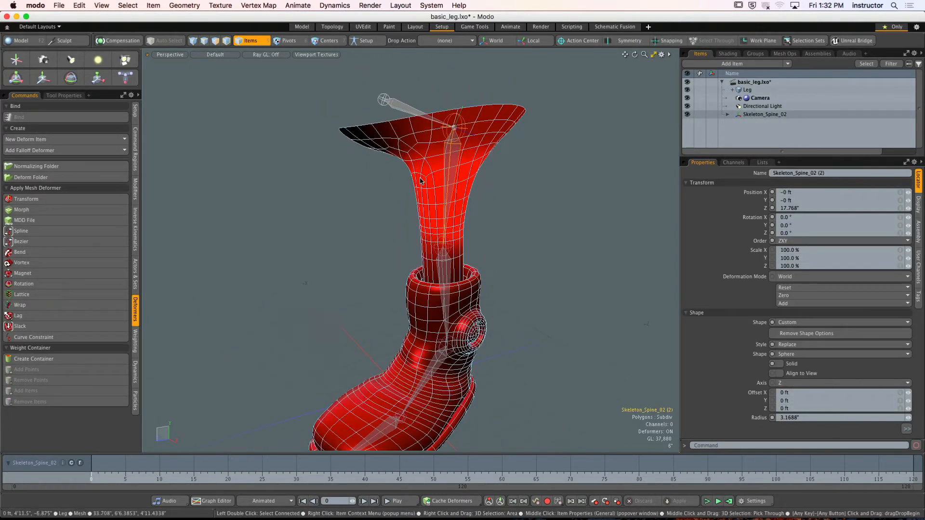
key("y")
left_click_drag(418, 98, 411, 128)
key("super+z")
key("super+z")
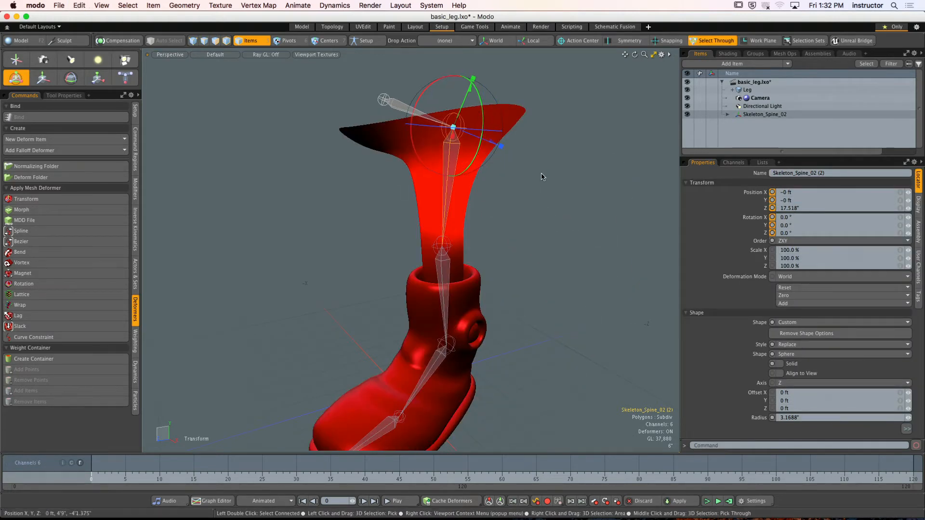
key("super+z")
key("q")
left_click(526, 188)
- Check the viewport's Enable Deformers option, test-rotate the lower-leg joint again and undo the rotation
key("o")
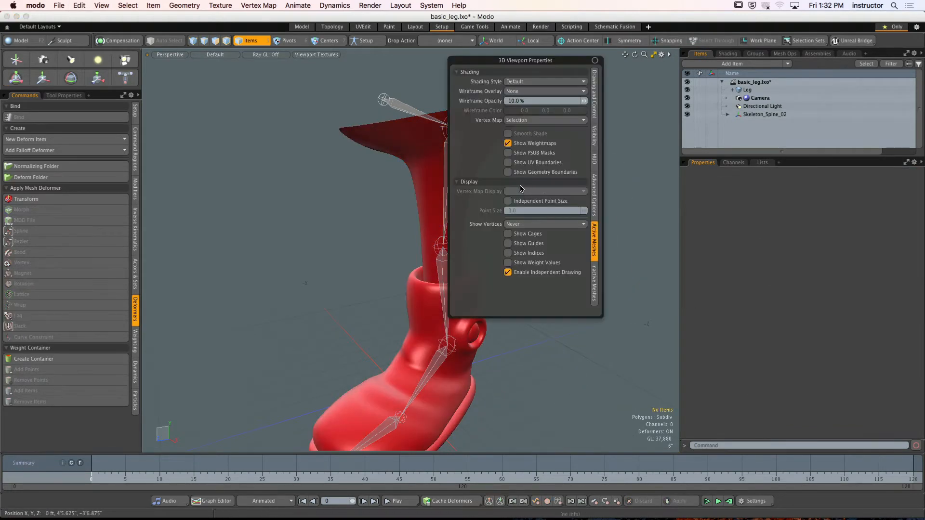
left_click(594, 94)
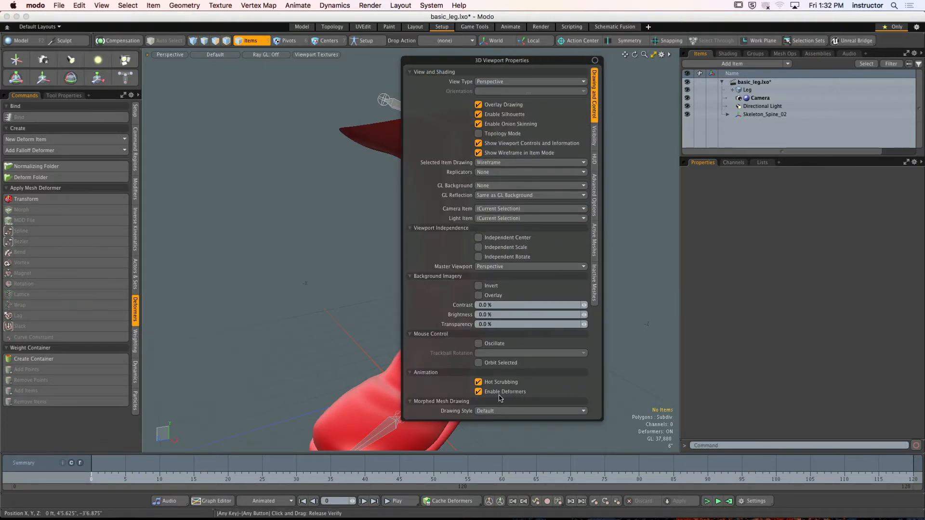
left_click(442, 270)
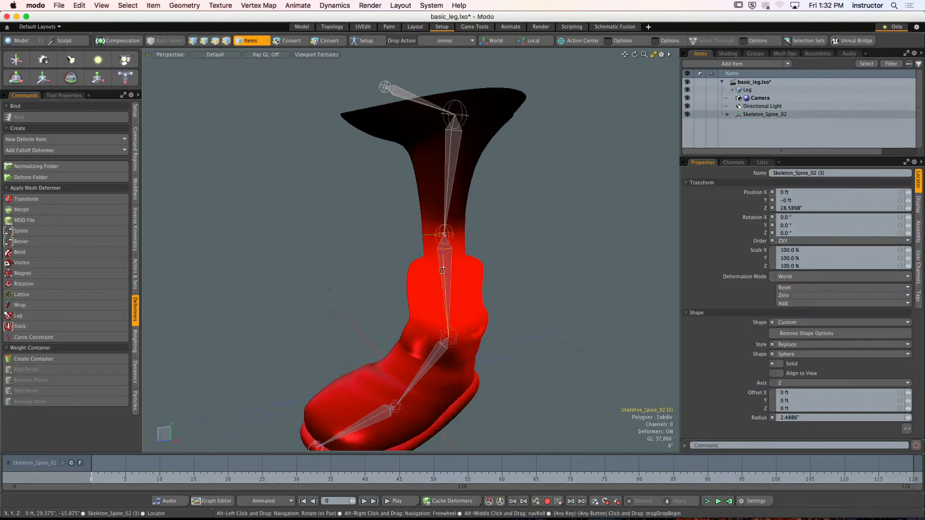
left_click_drag(442, 270, 437, 270, "alt")
key("y")
left_click_drag(414, 208, 403, 220)
key("super+z")
key("q")
left_click(555, 202)
- Expand the Leg item and select its Normalizing Folder to view the combined weights on the mesh
mouse_move(339, 175)
left_mouse_down("alt")
mouse_move(207, 154)
mouse_move(440, 164)
mouse_move(438, 182)
mouse_move(427, 178)
left_mouse_up("alt")
left_click_drag(773, 156, 773, 247)
left_click(732, 90)
left_click(752, 98)
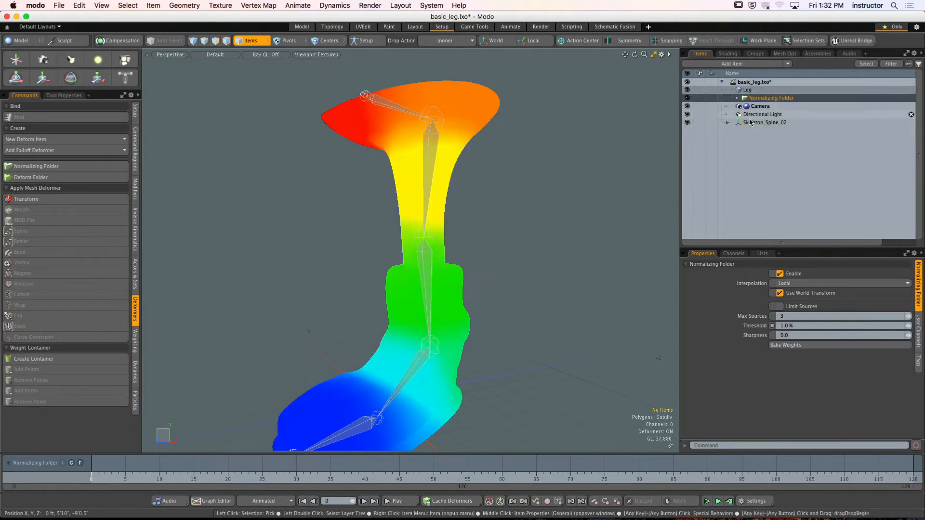
left_click_drag(493, 264, 482, 197, "alt")
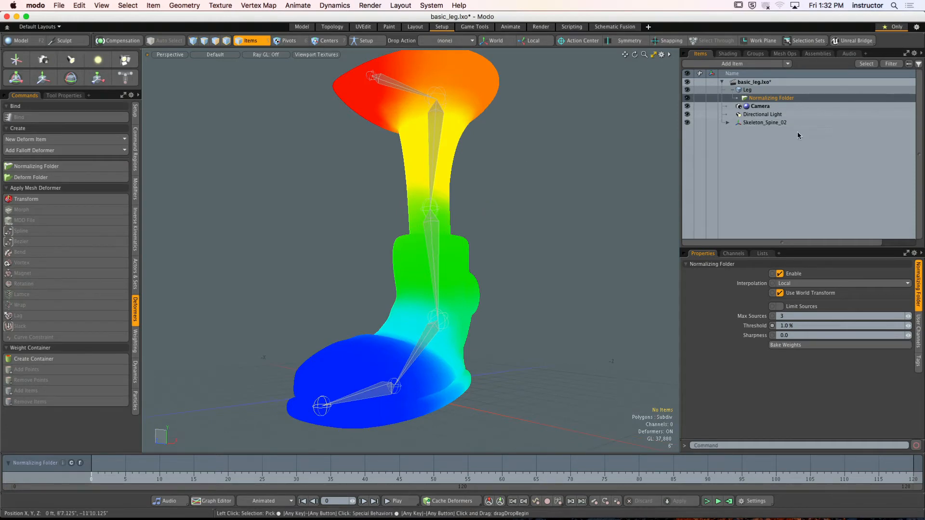
- Bring up the Leg's mesh operations stack and expand its Normalizing Folder to list the joint deformers
left_click(755, 54)
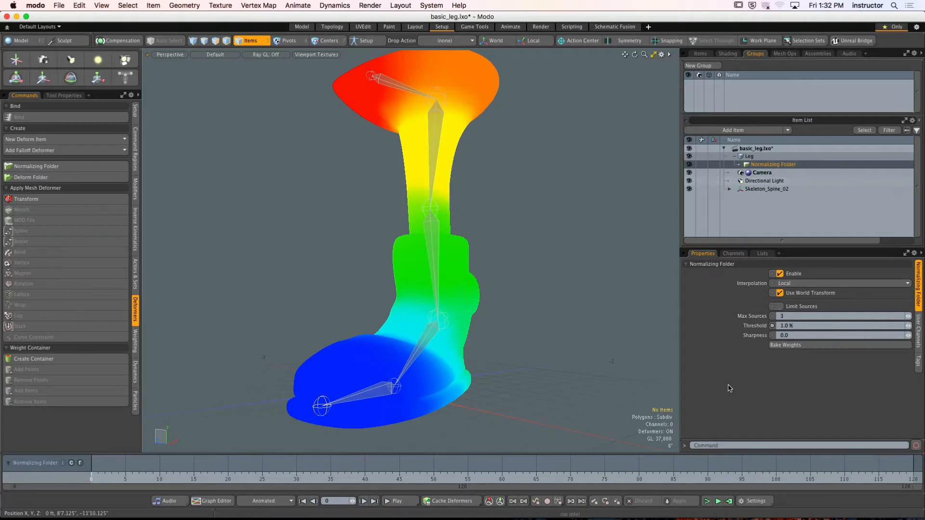
left_click(783, 53)
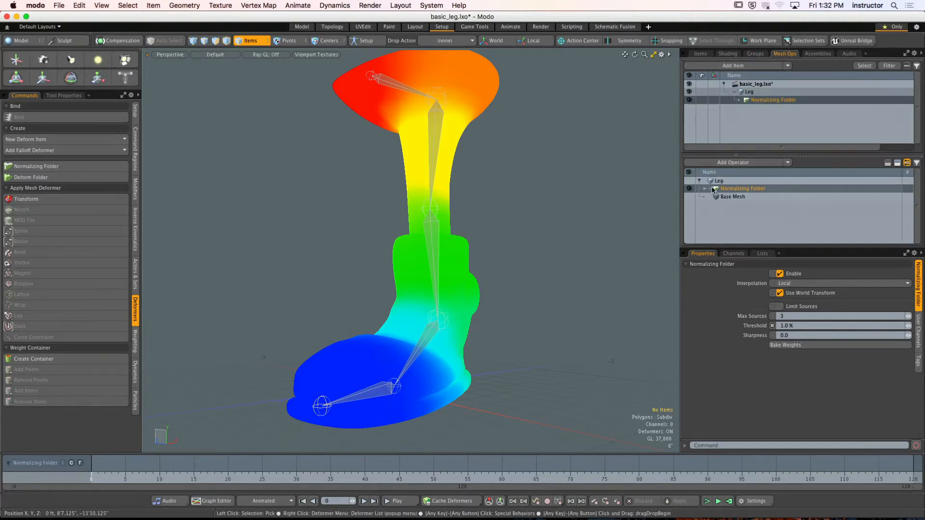
left_click(710, 188)
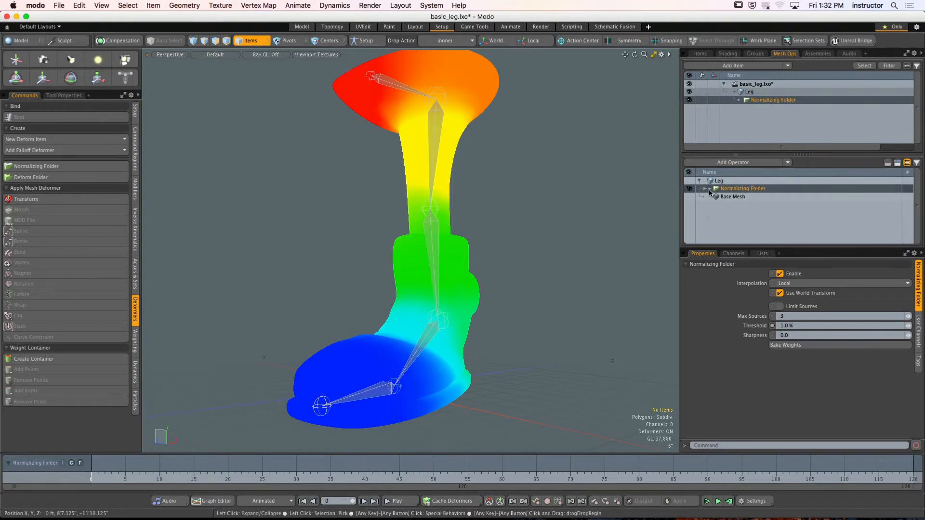
left_click(731, 199)
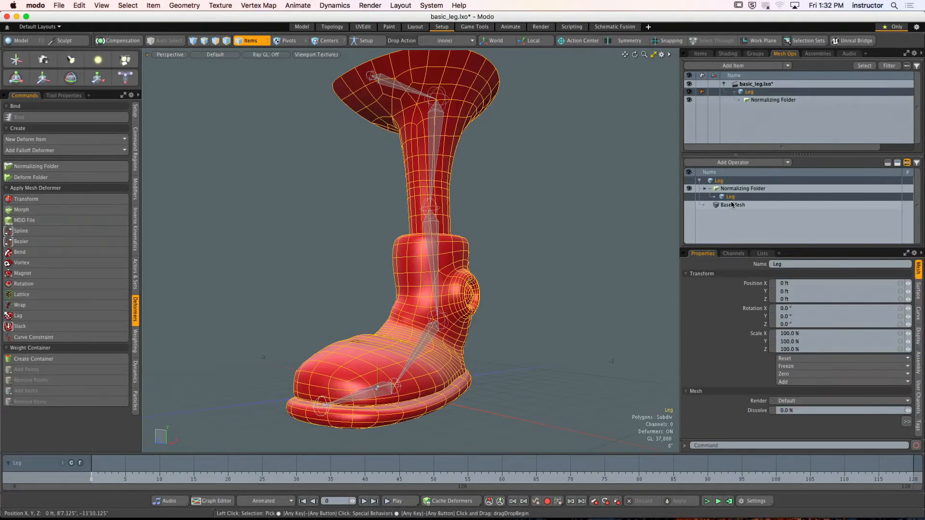
left_click(712, 190)
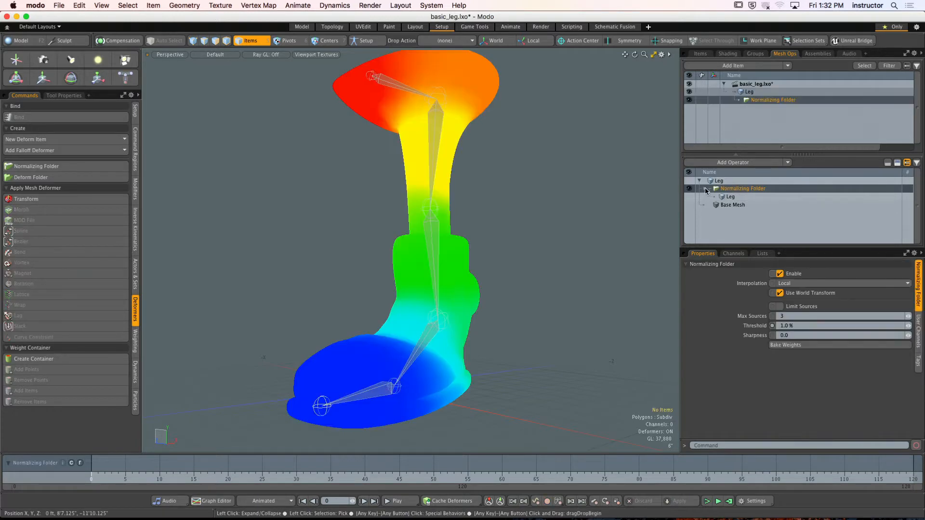
left_click_drag(868, 248, 868, 339)
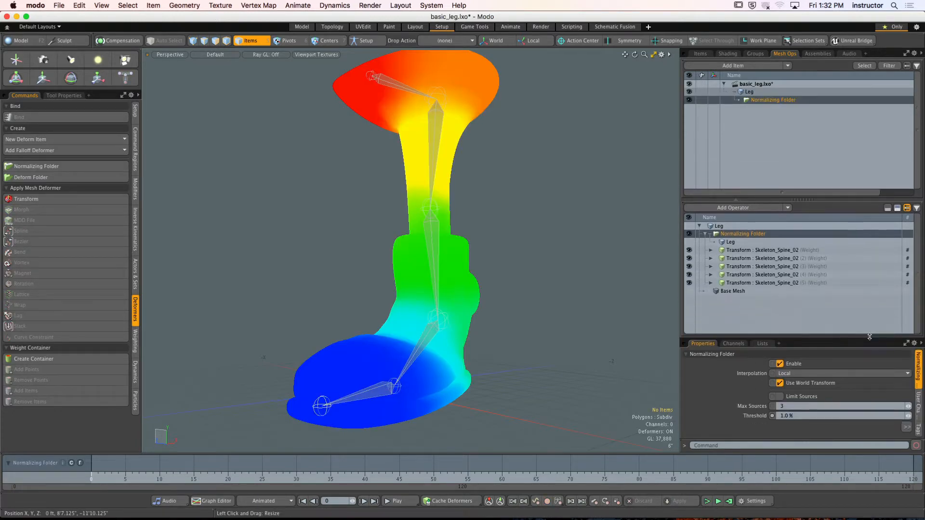
- Examine each Skeleton_Spine_02 Transform influence's weight map in turn, ending on the Base Mesh entry
left_click(788, 252)
left_click(787, 259)
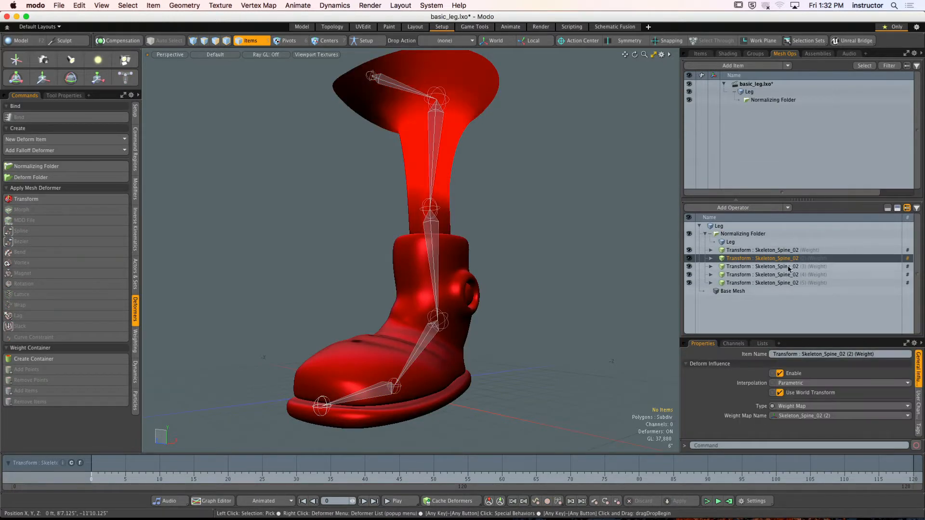
left_click(787, 266)
left_click(787, 274)
left_click(788, 283)
left_click(787, 291)
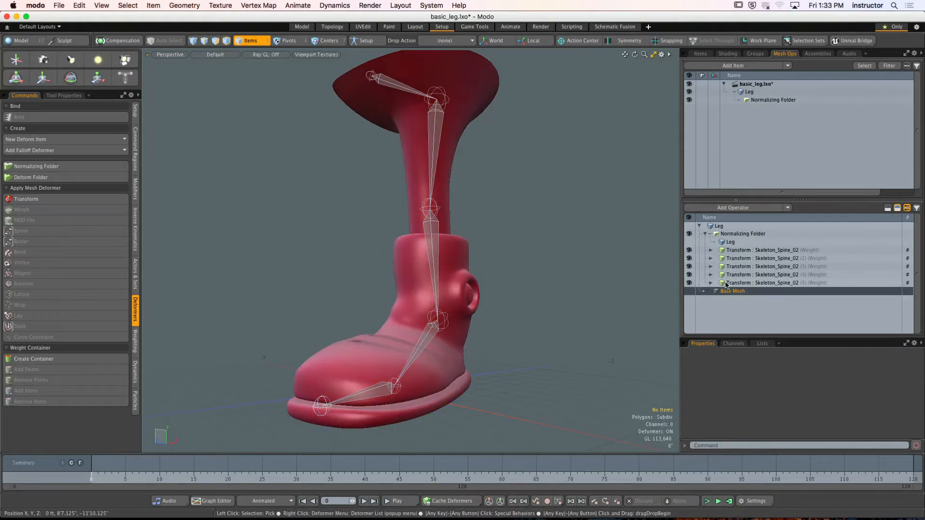
- Rotate the toe joint to about -27.5° in X to test the boot's bend, and undo the rotation
left_click_drag(495, 137, 478, 211, "alt")
left_click(404, 399)
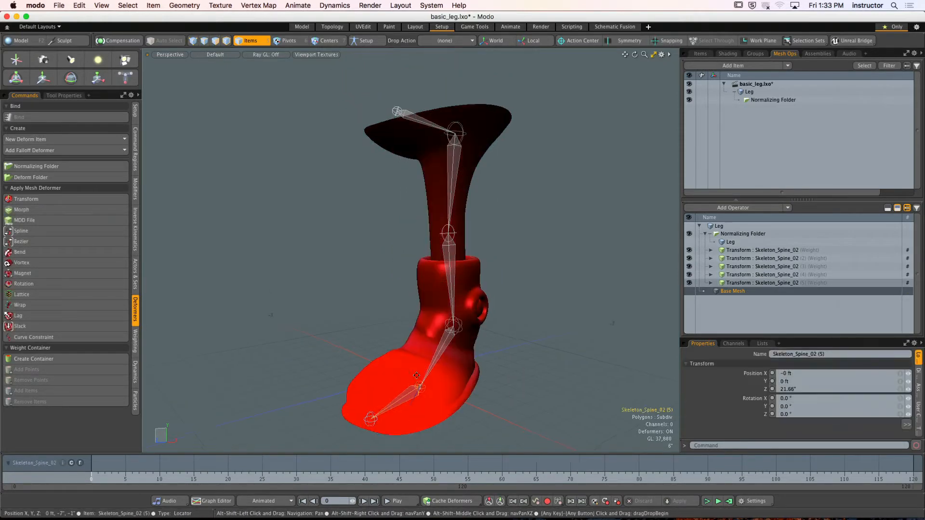
mouse_move(404, 398)
left_mouse_down("alt")
mouse_move(392, 368)
mouse_move(377, 386)
mouse_move(384, 341)
left_mouse_up("alt")
key("y")
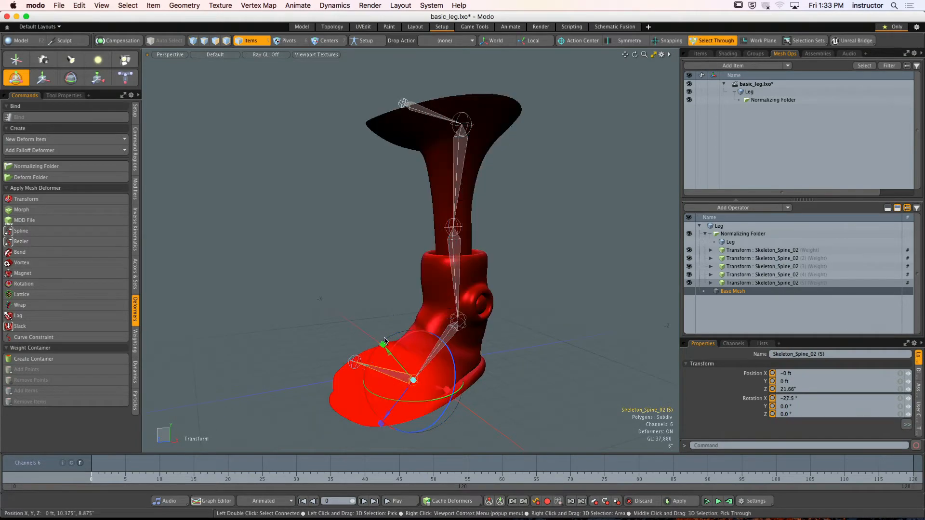
key("super+z")
key("q")
left_click(357, 270)
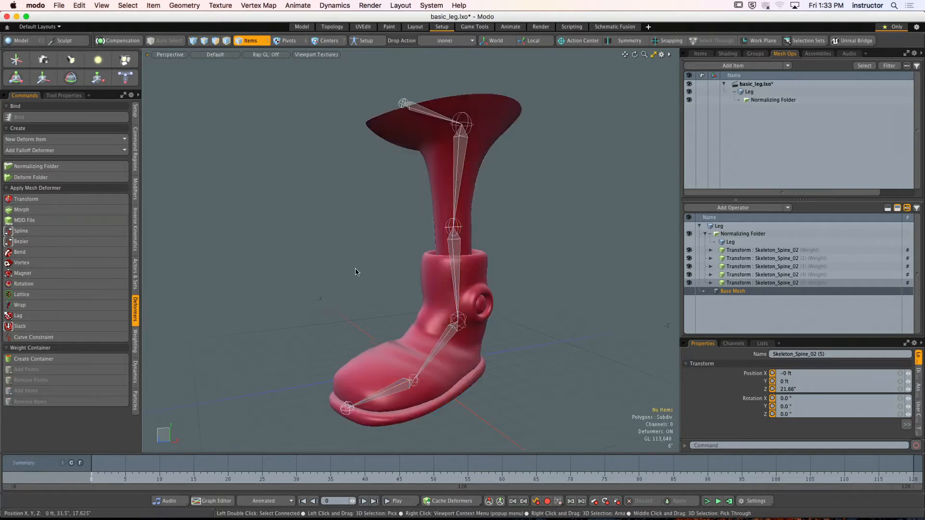
- Create a new empty scene and close the rigged basic_leg.lxo scene without saving its changes
left_click_drag(357, 270, 243, 128, "alt")
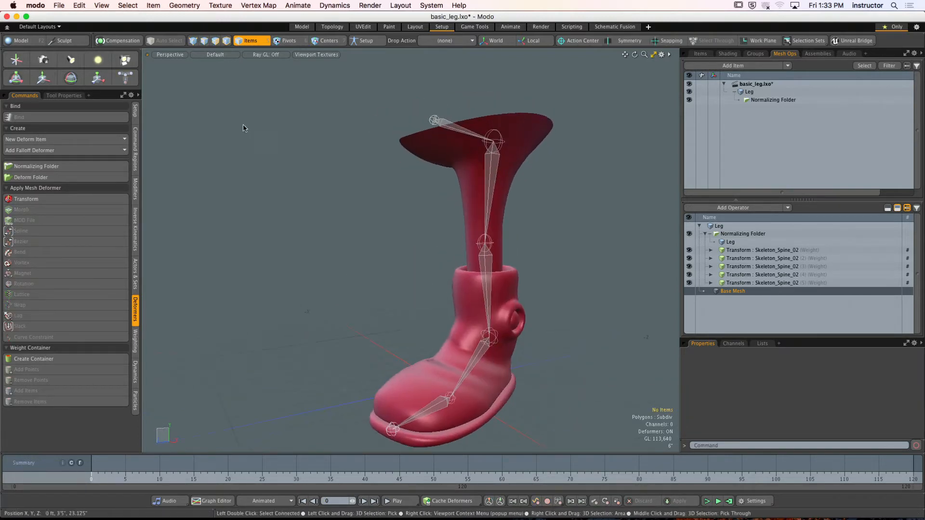
left_click(61, 5)
left_click(72, 41)
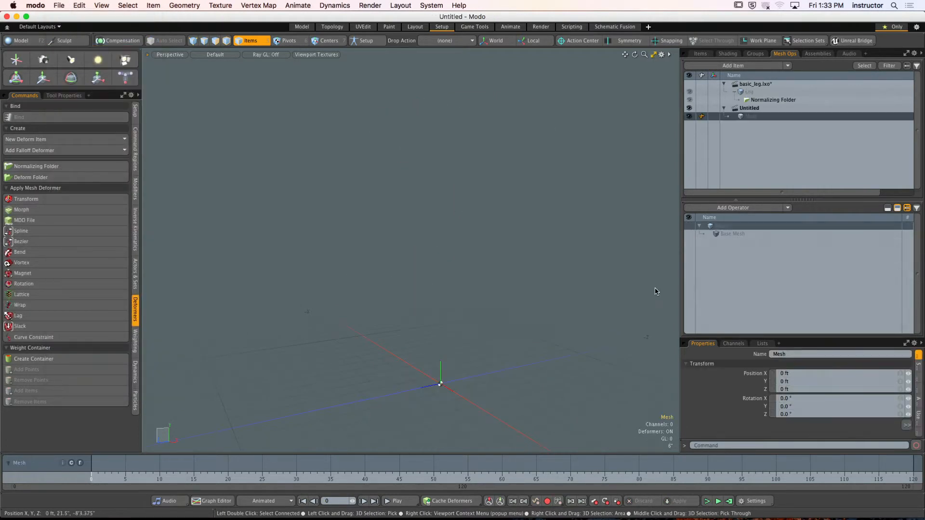
left_click(562, 242)
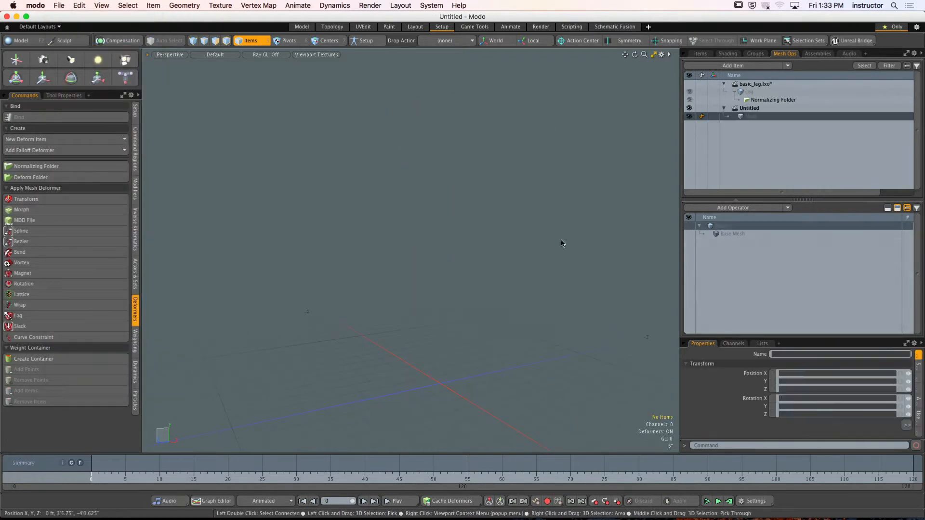
left_click(703, 54)
left_click(912, 82)
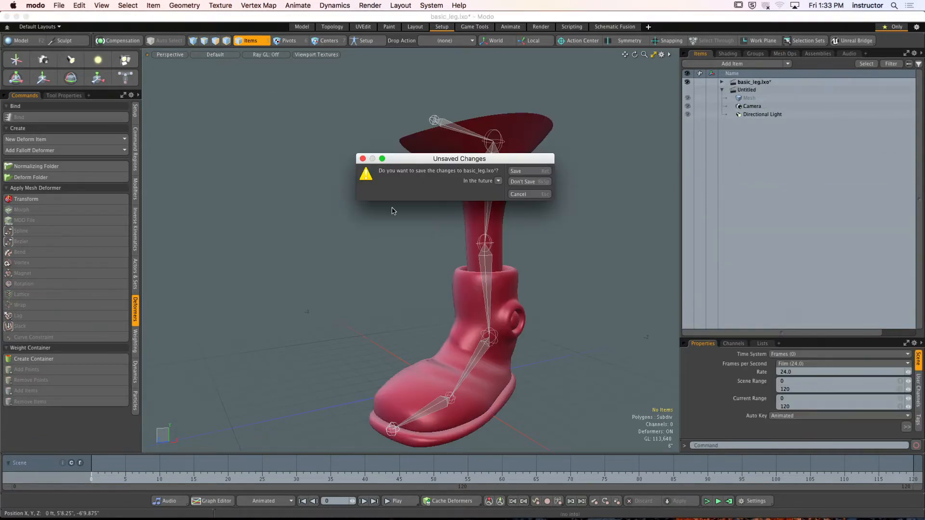
left_click(524, 182)
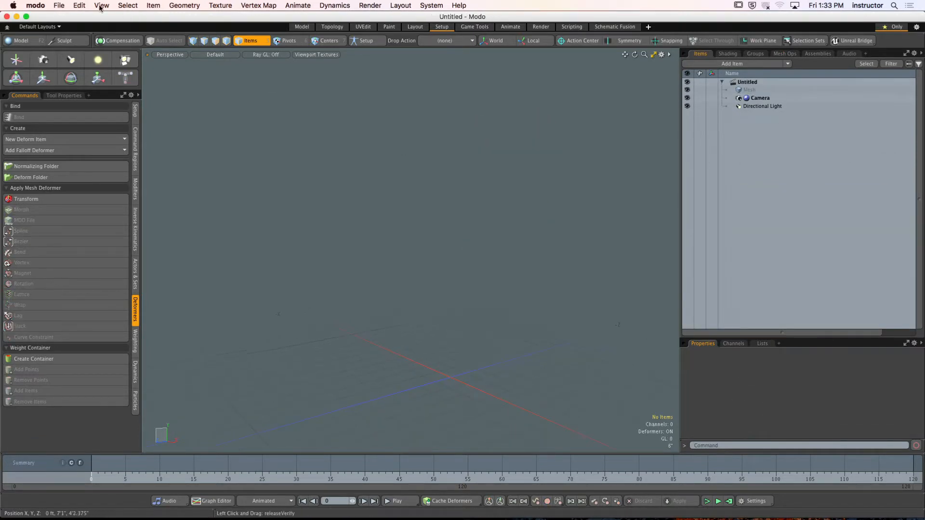
- Reopen the original basic_leg.lxo scene from the recently used files
left_click(58, 5)
mouse_move(136, 60)
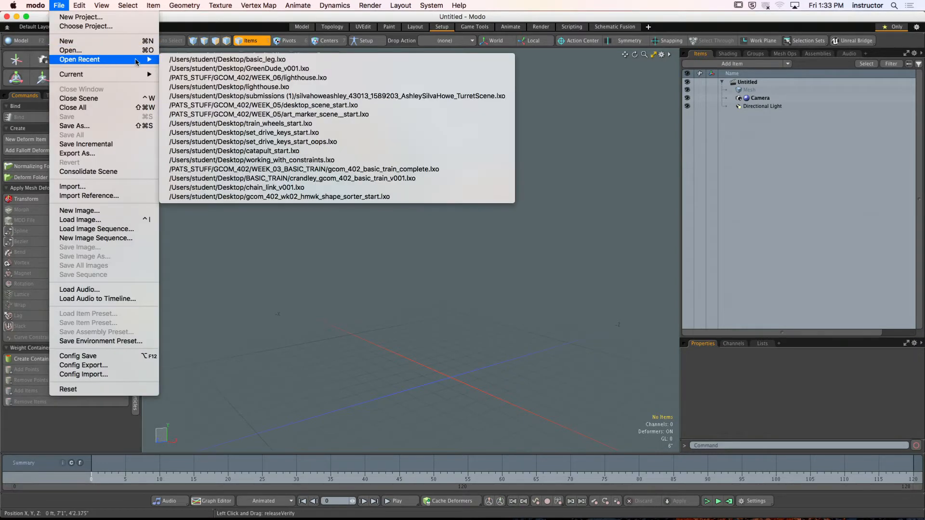
left_click(186, 60)
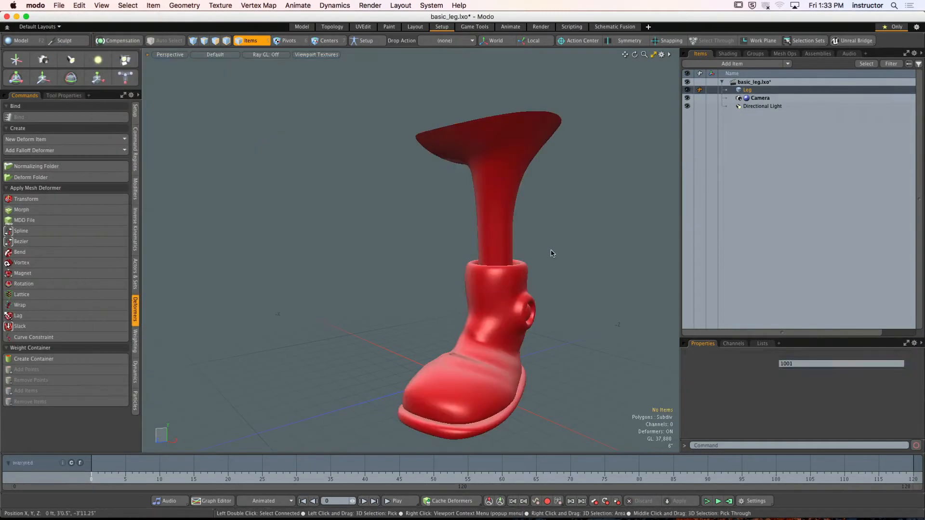
- Draw the root, hip and knee joints of a new skeleton down the leg in the front view
key("KP_2")
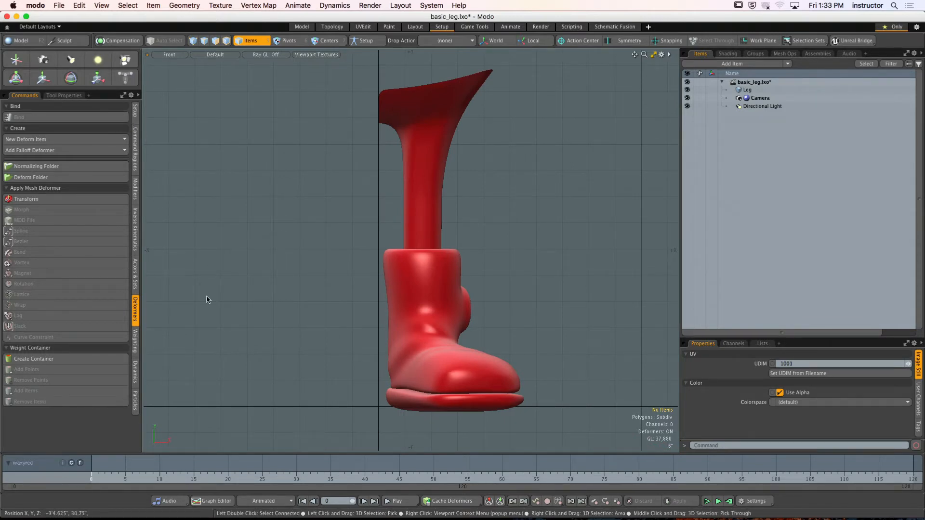
left_click(135, 109)
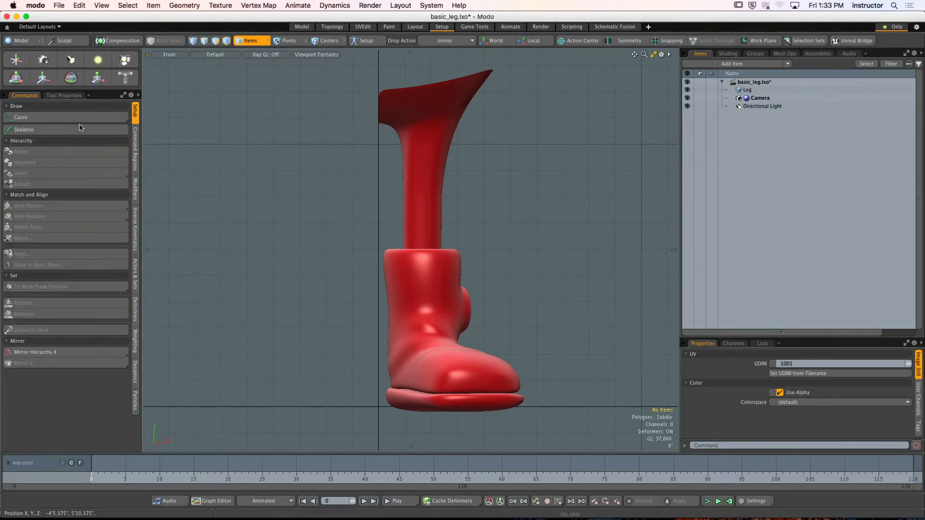
left_click(29, 129)
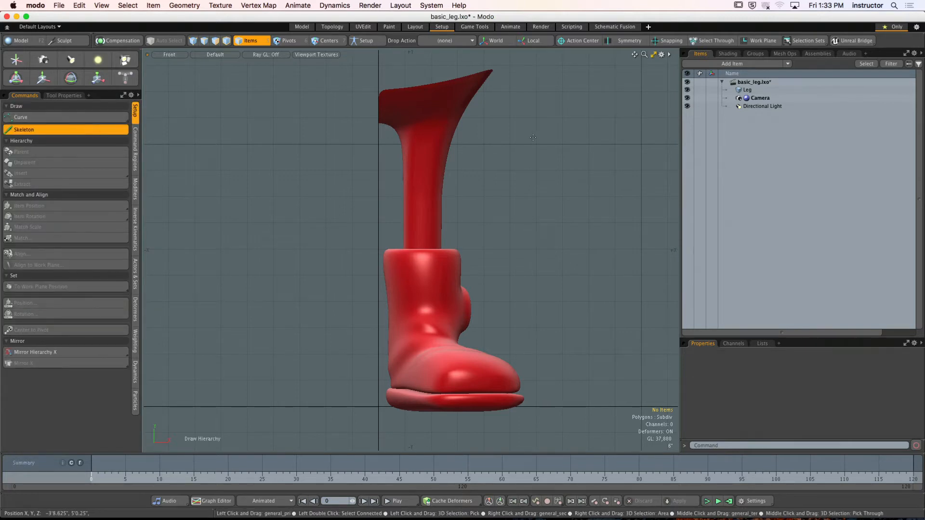
left_click(379, 122)
left_click(436, 102)
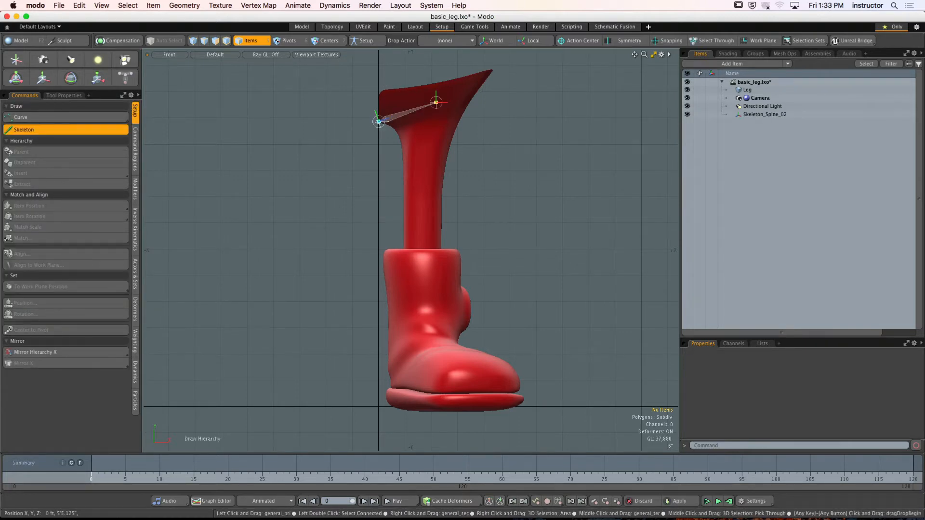
left_click(424, 209)
- Continue the skeleton in the right view with joints at the ankle, the ball of the foot and the toe
key("KP_3")
left_click_drag(459, 306, 472, 283, "alt+shift")
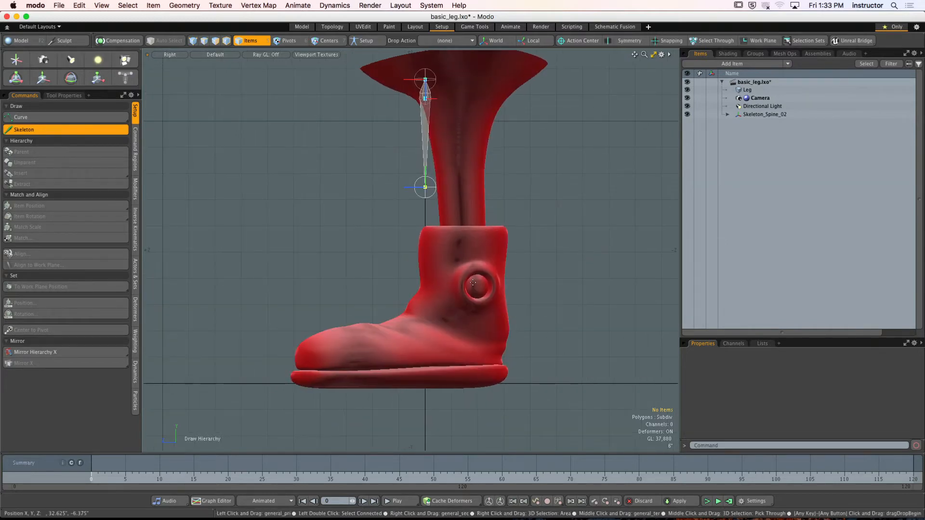
left_click(472, 297)
left_click(417, 361)
left_click(313, 369)
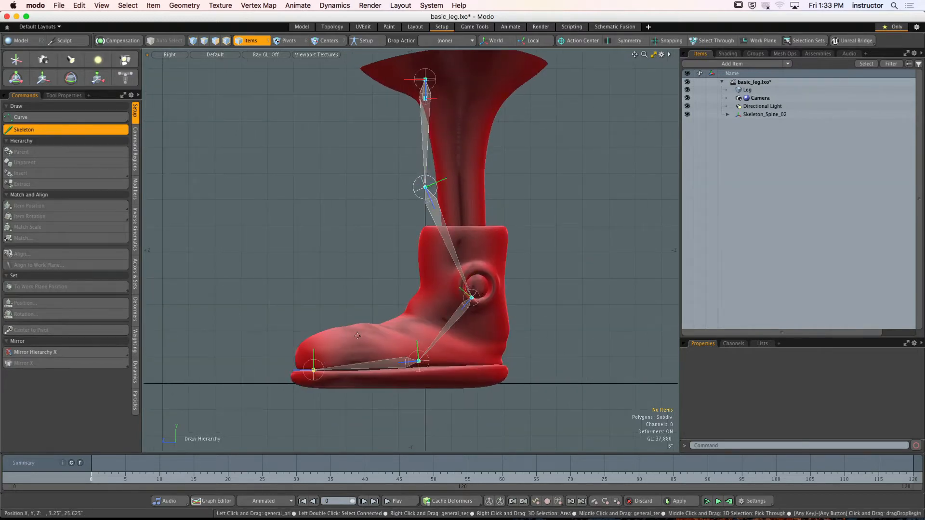
- Centre the knee and hip joints inside the leg in the right view and lower the ball joint slightly
left_click_drag(425, 187, 458, 187)
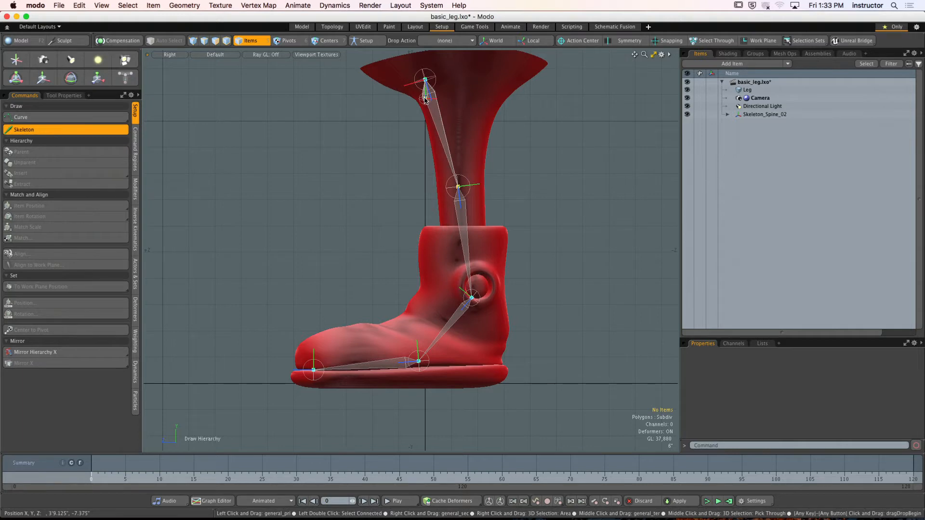
left_click_drag(425, 80, 464, 60)
left_click_drag(445, 147, 436, 144, "alt")
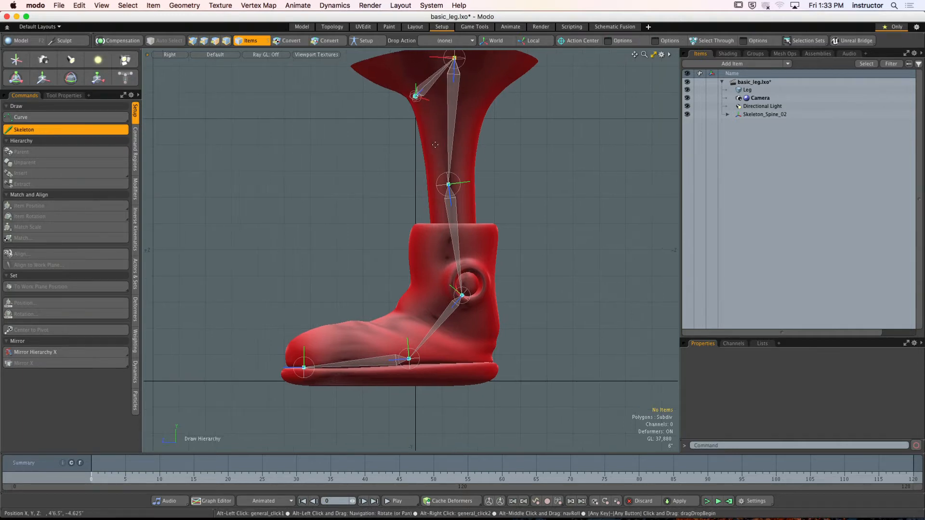
left_click_drag(408, 360, 409, 366)
- Move the toe joint outward to the tip of the boot in the top view so the toe bone follows the angled foot
key("KP_2")
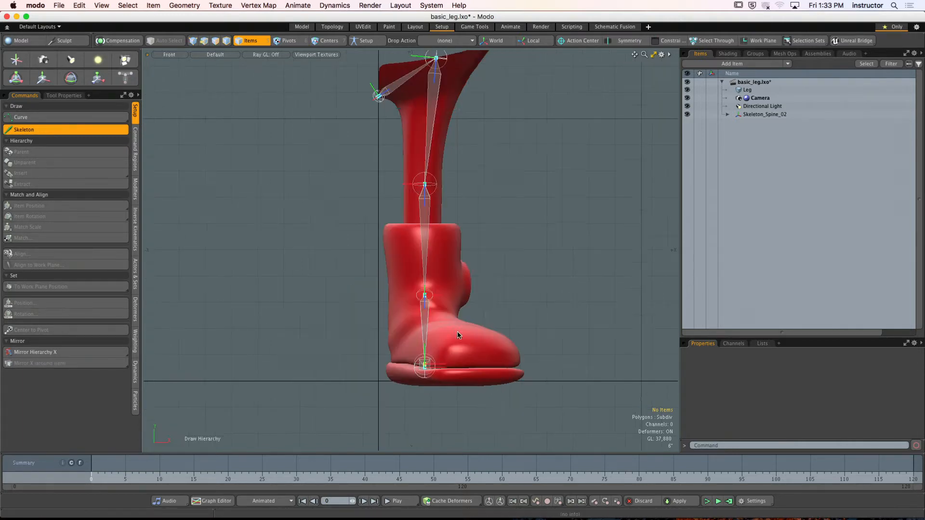
left_click_drag(458, 334, 443, 349, "alt")
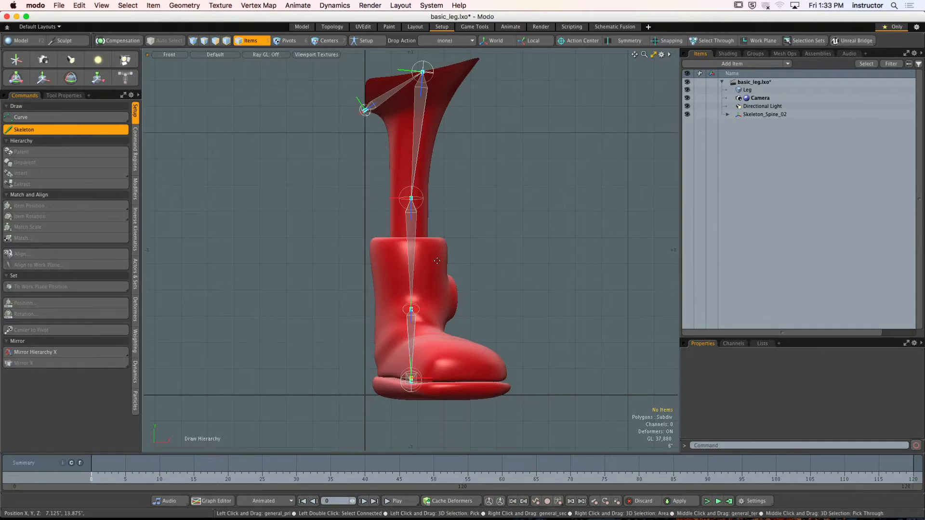
key("ctrl+space")
left_click(542, 190)
key("ctrl+space")
left_click(472, 278)
left_click_drag(473, 280, 461, 262, "alt+shift")
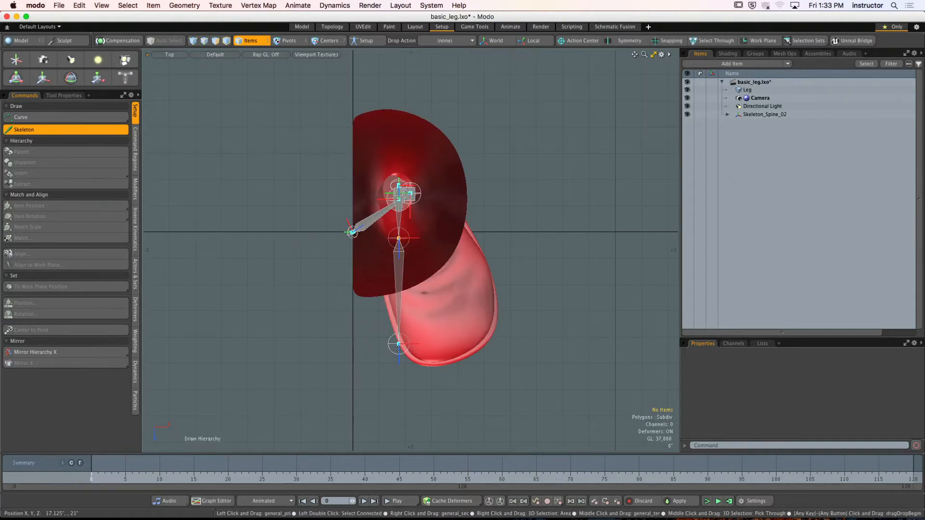
left_click_drag(398, 344, 462, 352)
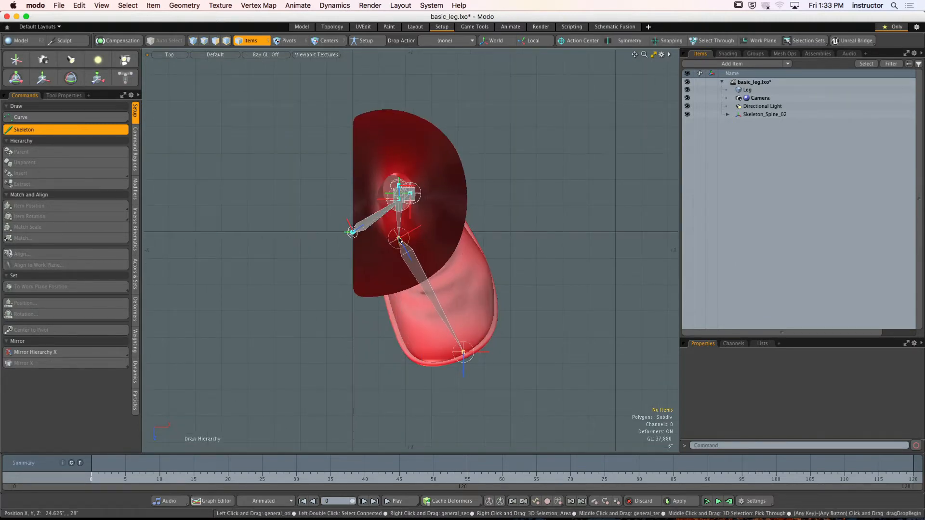
key("KP_Decimal")
mouse_move(448, 289)
left_mouse_down("alt")
mouse_move(495, 275)
mouse_move(458, 284)
left_mouse_up("alt")
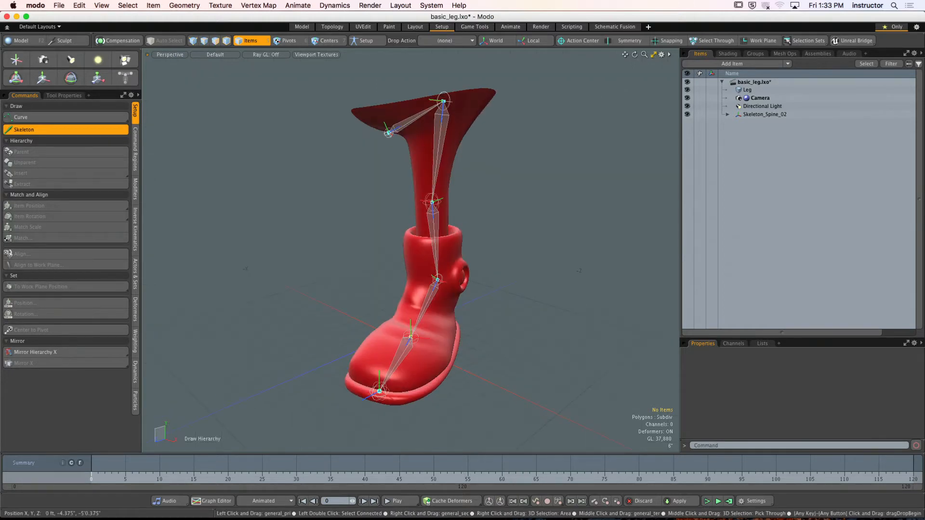
key("KP_1")
key("w")
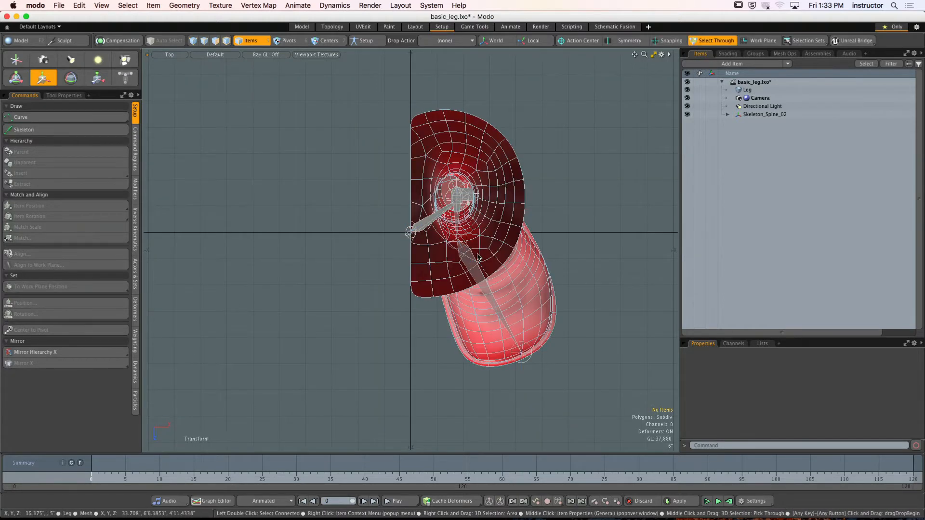
left_click(464, 243)
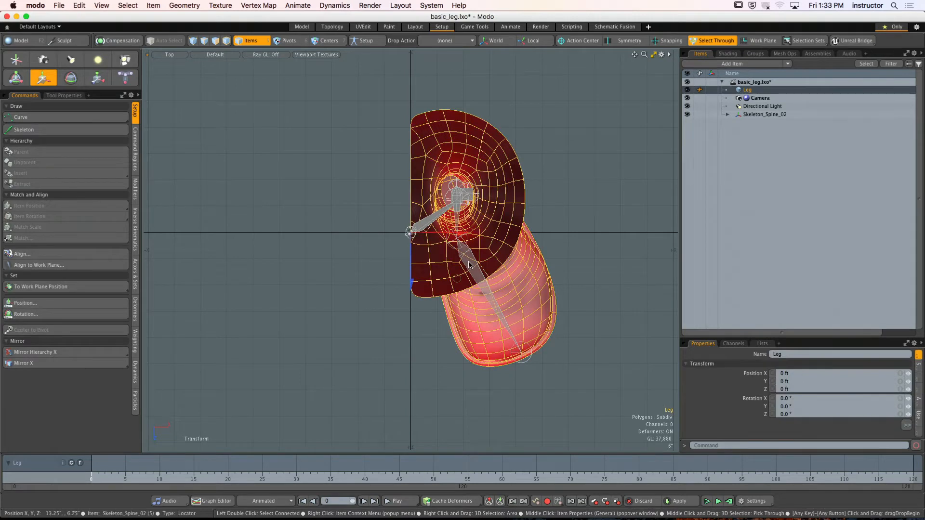
left_click(467, 263)
key("KP_Decimal")
left_click(422, 139)
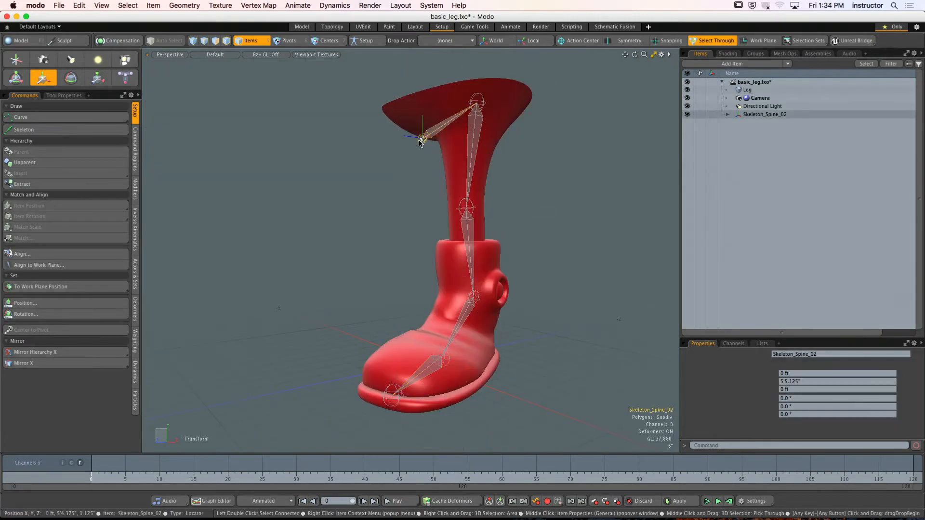
key("space")
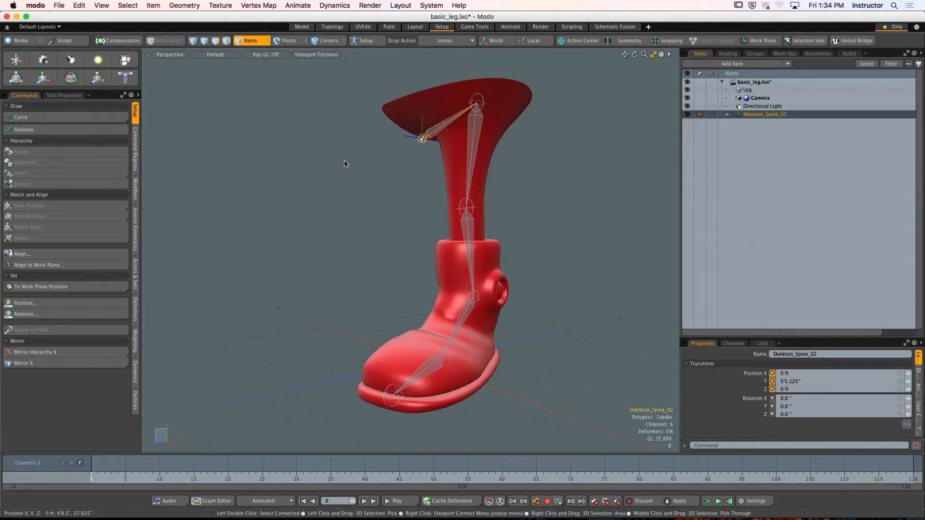
double_click(426, 136)
- Move the ball joint outward and forward inside the boot in the top view, and nudge the ankle joint slightly forward and up in the right view
left_click(41, 130)
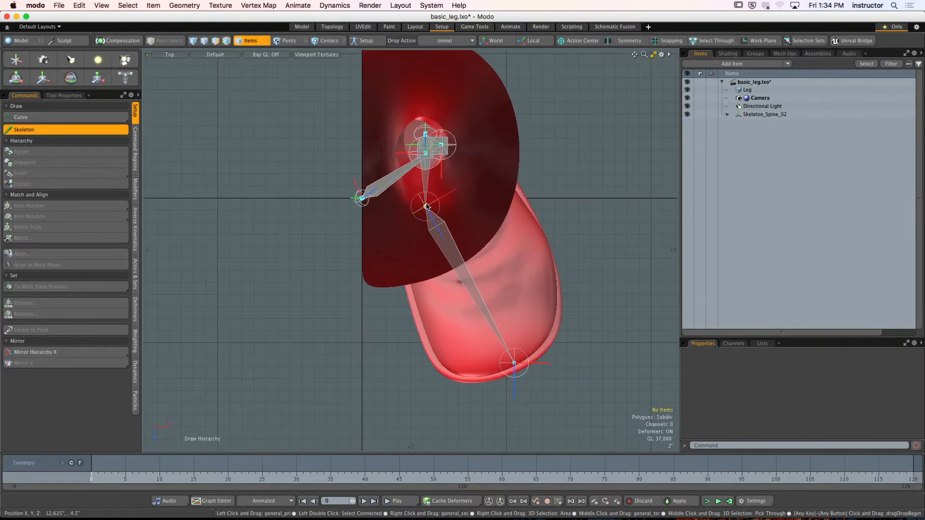
left_click_drag(425, 207, 461, 235)
key("ctrl+space")
left_click(503, 262)
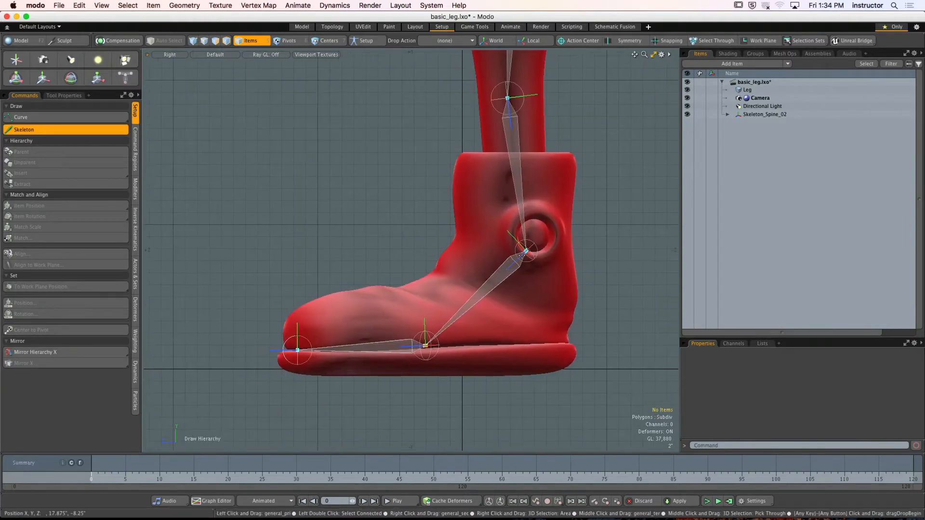
left_click_drag(526, 251, 515, 245)
scroll(514, 244, "down", 3)
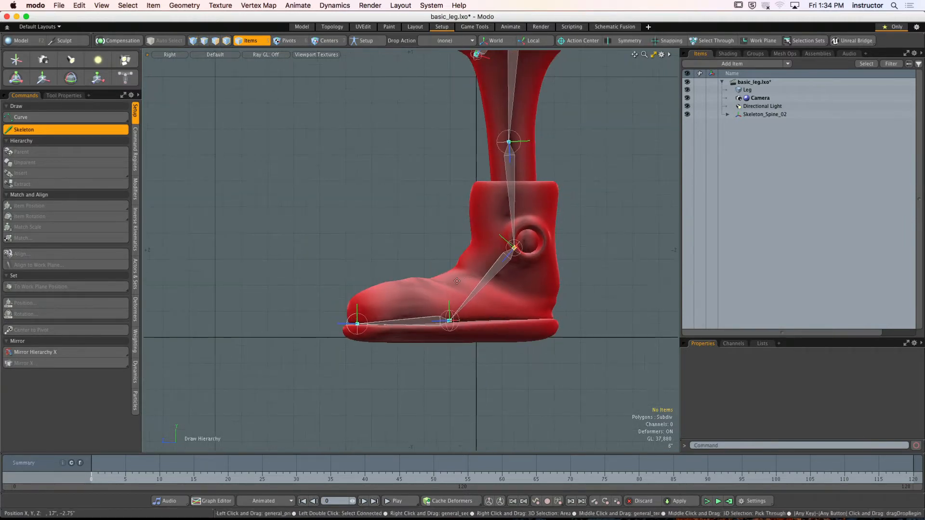
key("ctrl+space")
left_click(486, 256)
key("space")
left_click_drag(488, 286, 504, 227, "alt+shift")
scroll(486, 248, "up", 4)
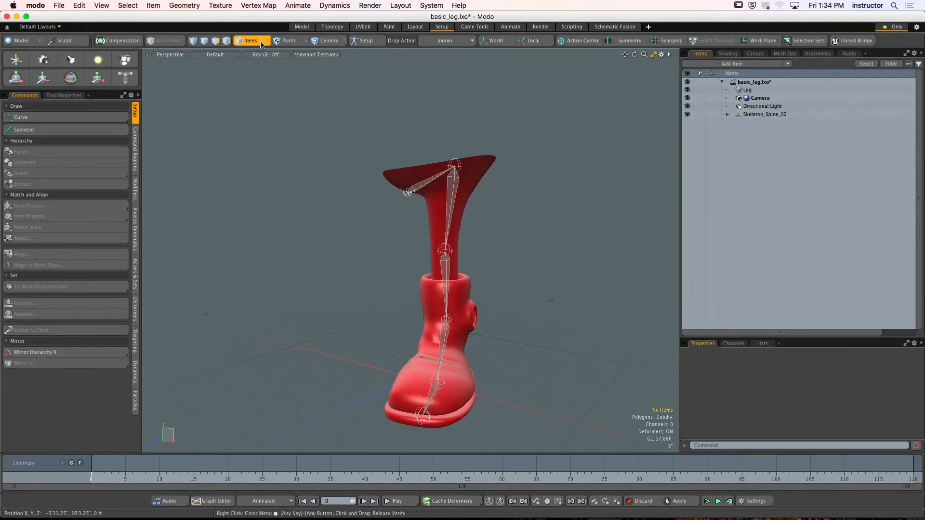
- Bind the Leg mesh to the whole skeleton hierarchy in Setup mode, using Smooth (Distance), Medium falloff and Bind as Segments
double_click(408, 194)
left_click(477, 189, "shift")
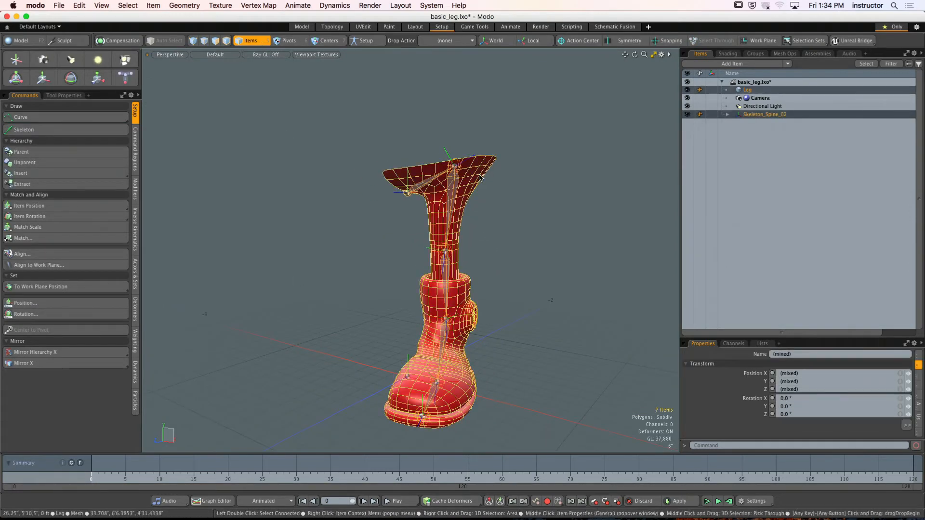
left_click(366, 40)
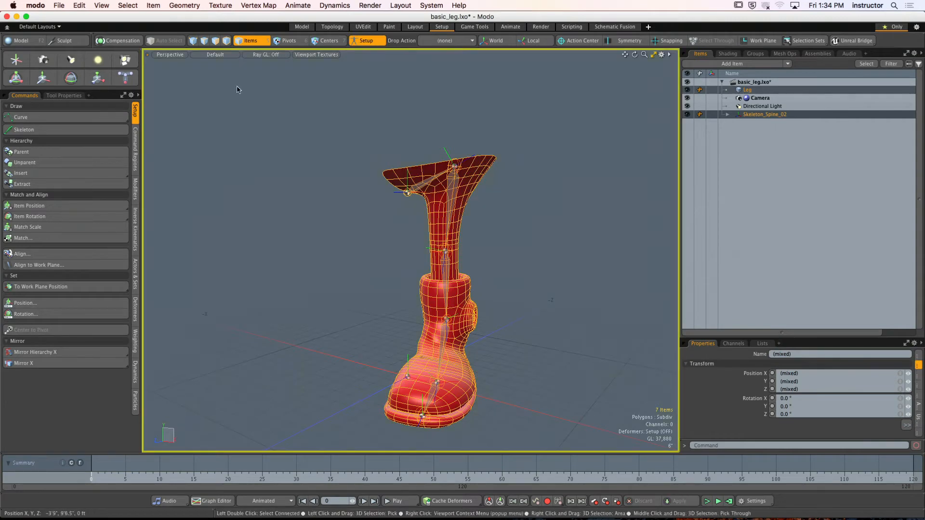
left_click(135, 310)
left_click(58, 117)
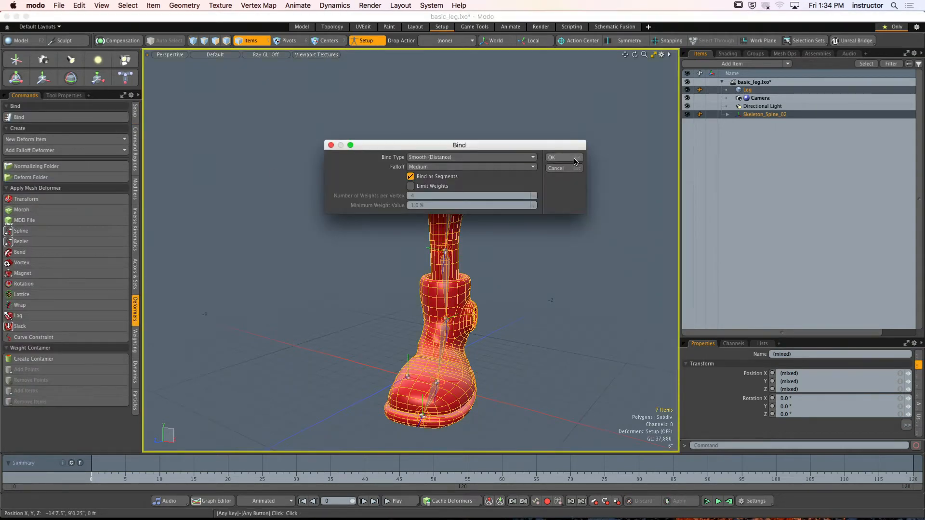
left_click(551, 158)
left_click(363, 42)
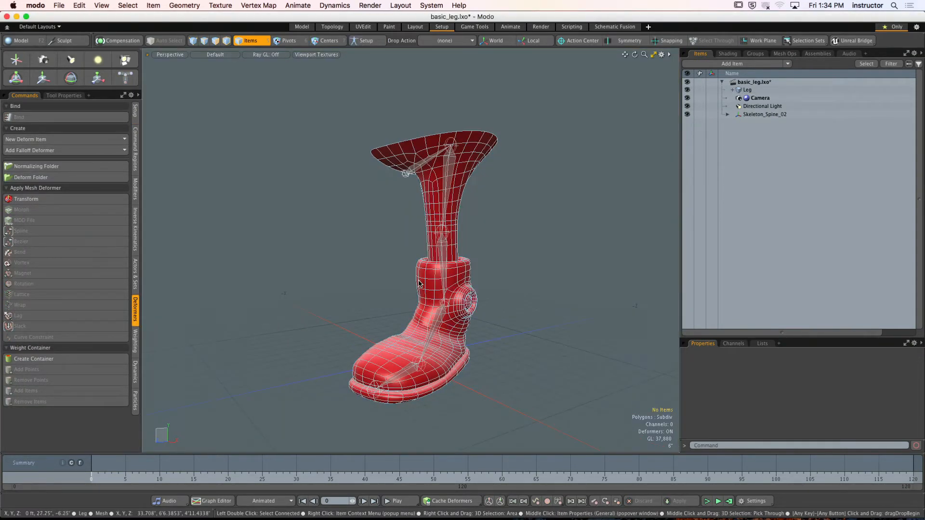
- Rotate the knee joint to about -45.5° in X to test the leg's bend, and undo the rotation
left_click(443, 268)
key("y")
left_click_drag(451, 265, 384, 266)
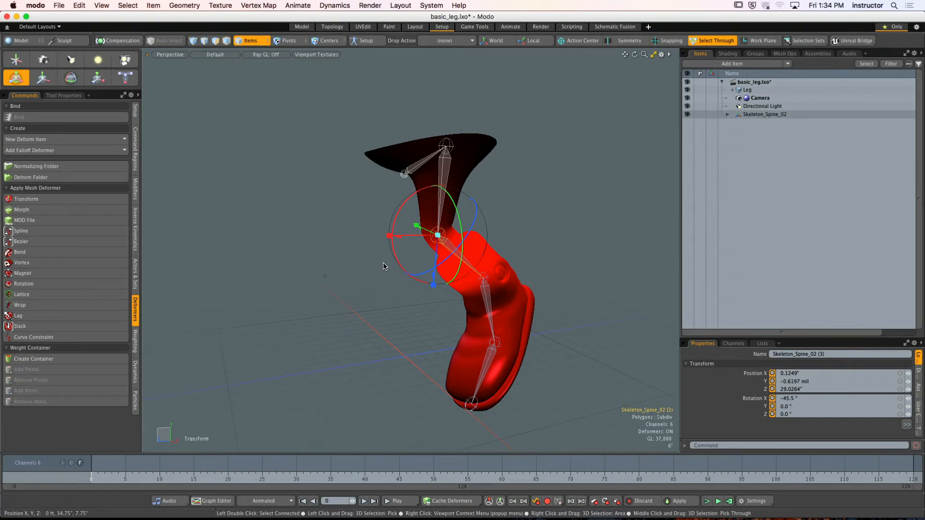
key("super+z")
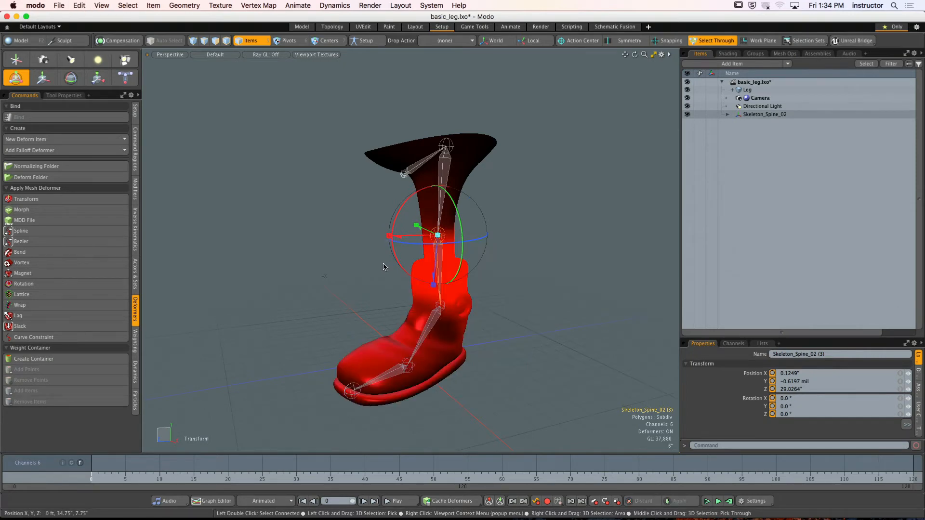
key("space")
left_click(503, 262)
left_click_drag(503, 262, 446, 223, "alt")
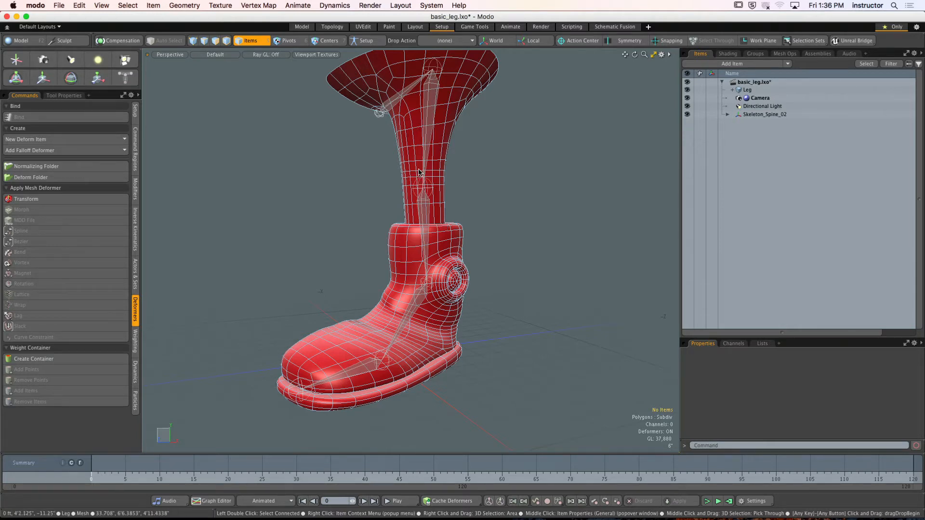
- Select the thigh joint and set the viewport matcap to (none) so the joint's weight influence can be seen
left_click(430, 133)
left_click_drag(432, 133, 453, 208, "alt+shift")
left_click_drag(453, 208, 533, 249, "alt+shift")
left_click_drag(534, 250, 457, 251, "ctrl+alt")
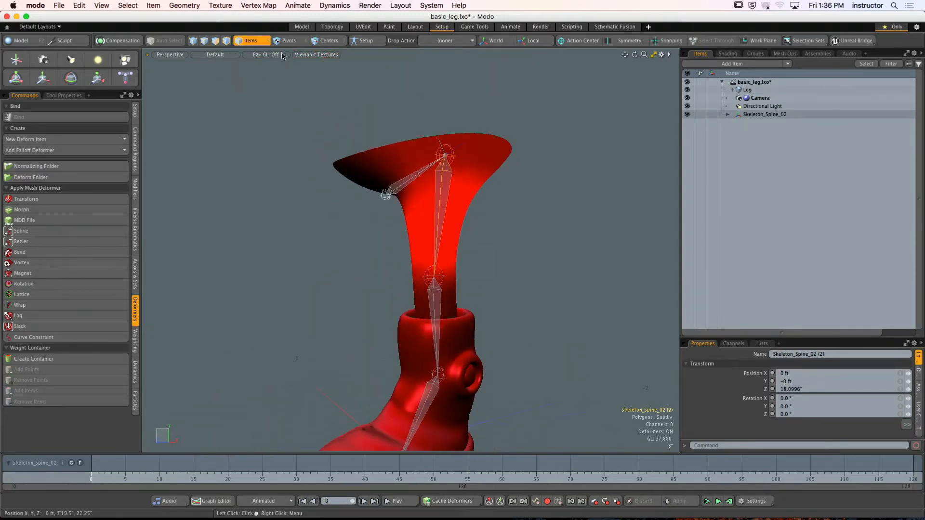
left_click(317, 54)
left_click(312, 83)
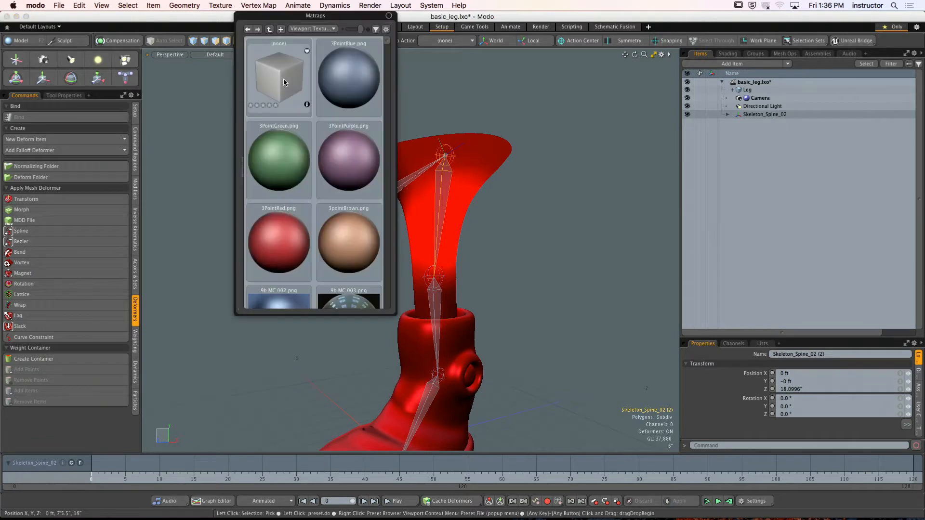
left_click(282, 78)
left_click_drag(452, 139, 431, 179, "alt")
left_click_drag(431, 180, 375, 152, "alt+shift")
mouse_move(375, 153)
left_mouse_down("alt")
mouse_move(437, 129)
mouse_move(383, 154)
left_mouse_up("alt")
left_click_drag(383, 153, 396, 192, "ctrl+alt")
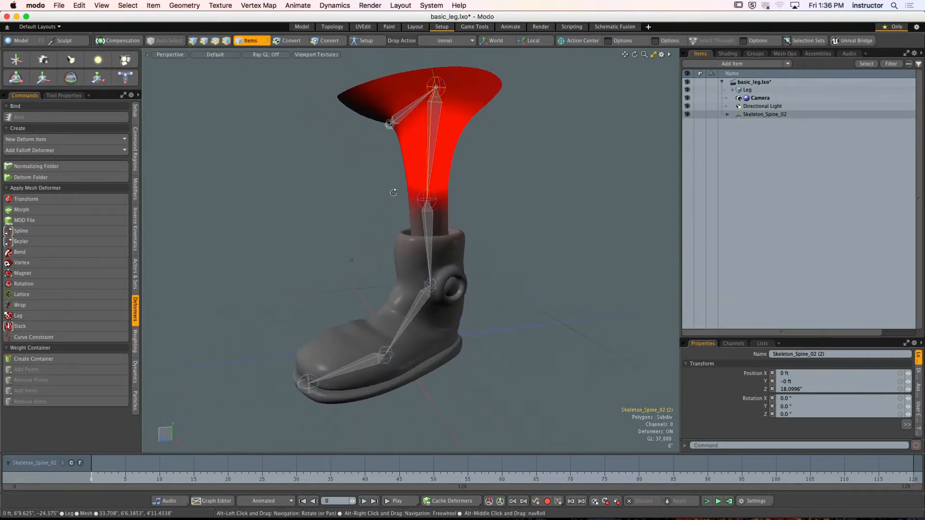
- Rotate the knee joint to about -68.4° in X, examine the crease behind the knee, and undo the rotation
left_click(422, 229)
left_click_drag(422, 229, 384, 216, "alt")
key("y")
left_click_drag(384, 215, 357, 203, "alt")
left_click_drag(387, 167, 349, 156)
left_click_drag(381, 200, 534, 178, "ctrl+alt")
left_click_drag(534, 179, 506, 180, "alt+shift")
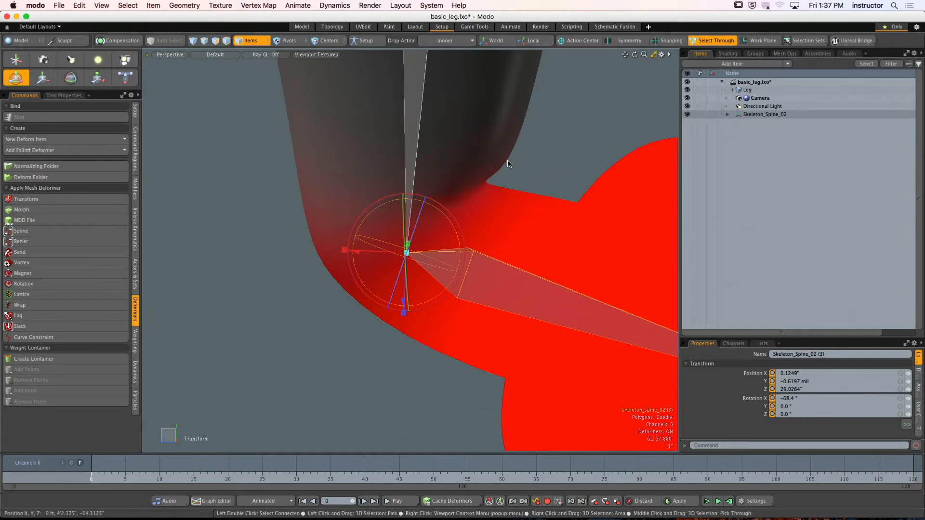
left_click_drag(491, 183, 471, 183, "alt")
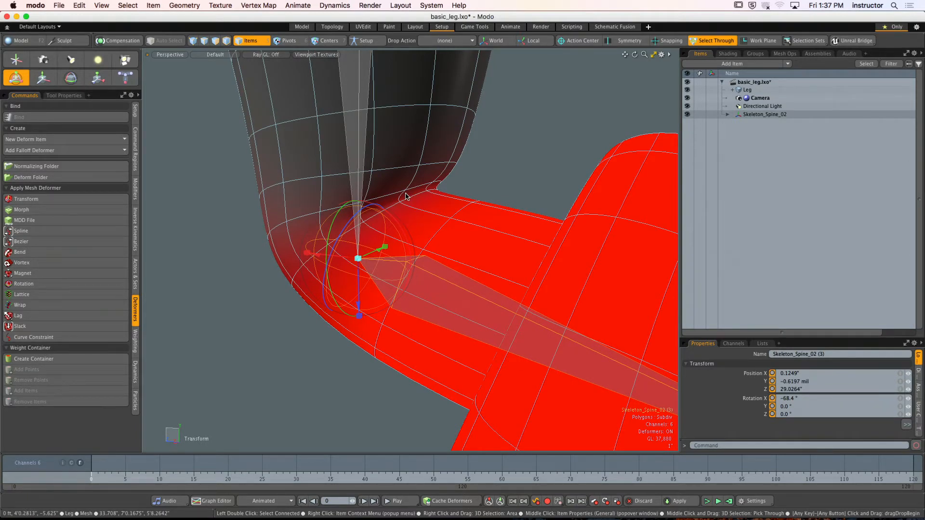
scroll(442, 184, "down", 5)
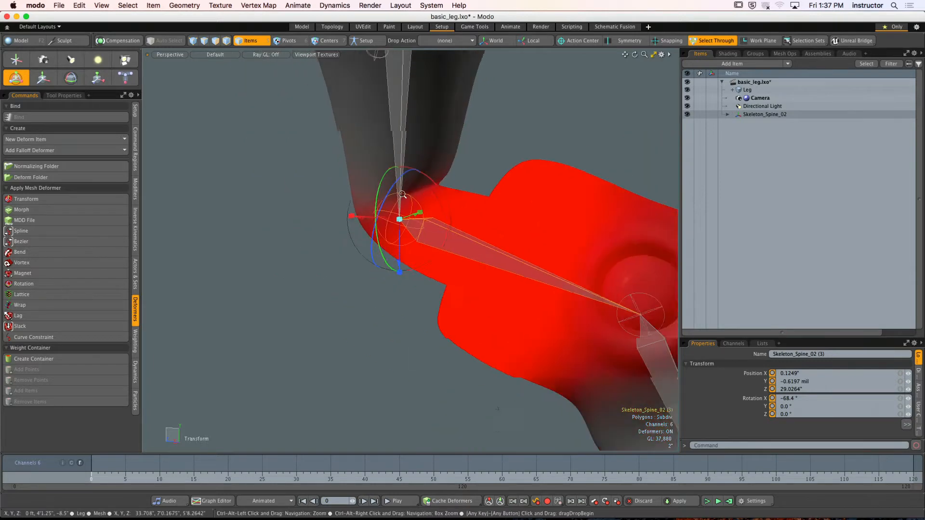
left_click_drag(442, 184, 404, 181, "alt")
left_click_drag(402, 141, 416, 123)
key("super+z")
- Select the ankle joint, rotate it to test the foot's deformation, and undo the rotation
scroll(414, 125, "down", 3)
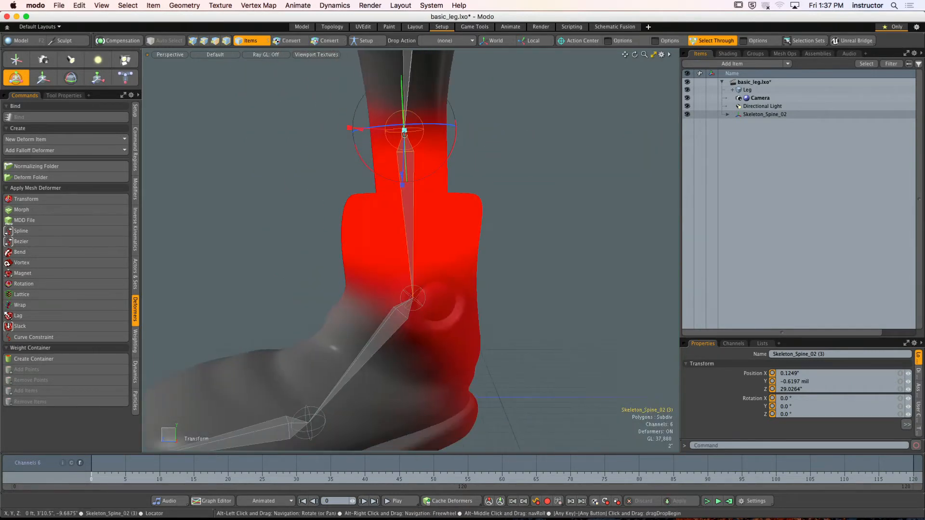
left_click(394, 320)
scroll(410, 268, "down", 2)
left_click_drag(393, 320, 403, 180, "alt+shift")
key("super+z")
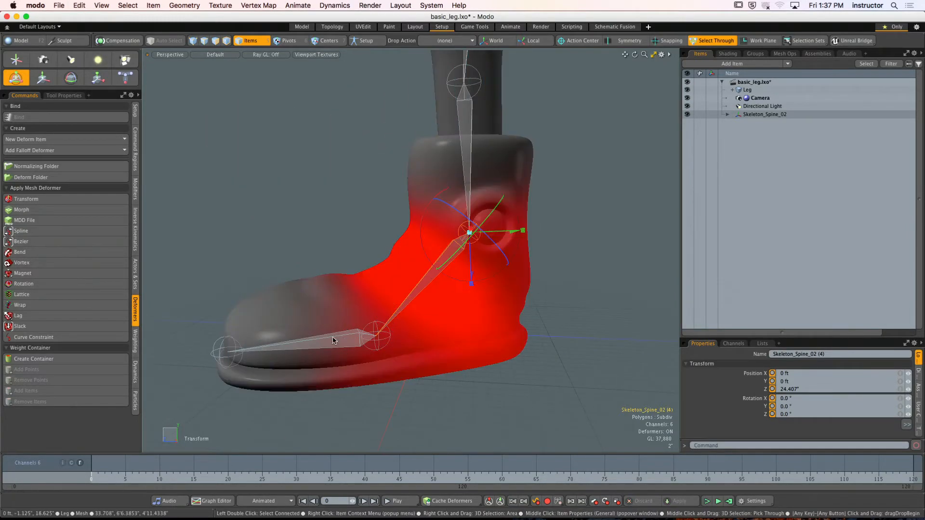
- Rotate the ball joint to about -76° in X, examine how the sole and heel deform, and undo the rotation
left_click(330, 341)
left_click_drag(330, 340, 341, 310, "alt+shift")
left_click_drag(384, 266, 479, 229)
key("super+z")
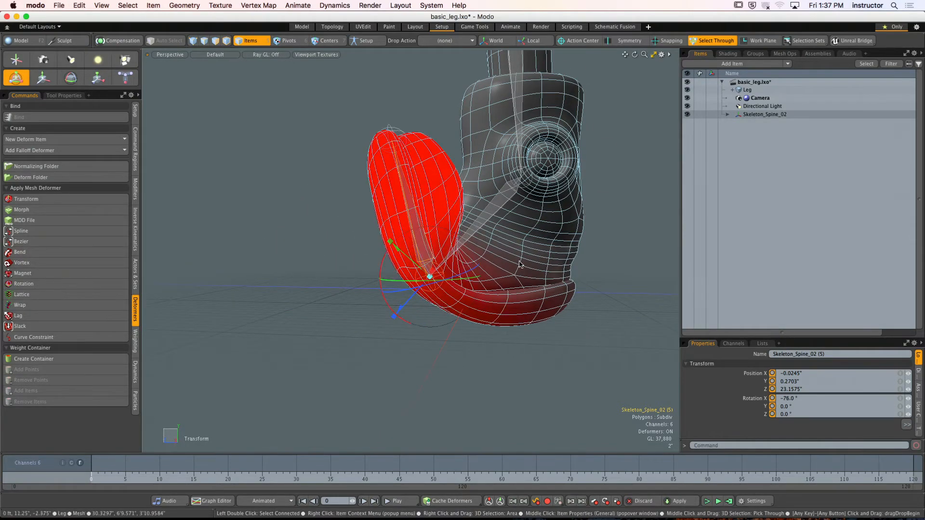
left_click_drag(559, 285, 453, 299)
left_click_drag(453, 298, 506, 309, "ctrl+alt")
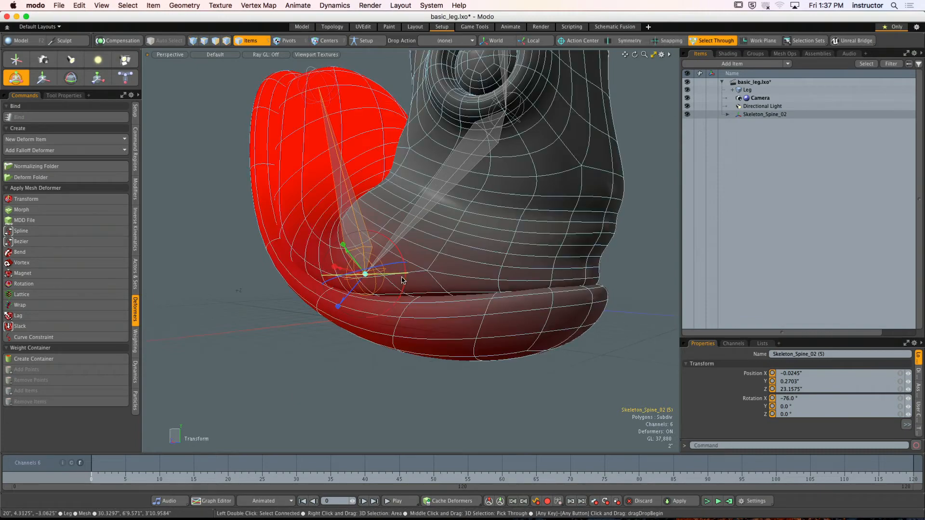
left_click_drag(404, 284, 381, 246)
key("super+z")
key("super+z")
key("q")
- Select the ball joint again, bring up the weighting tools, and turn off Live Deformers
left_click(335, 157)
left_click_drag(335, 156, 366, 265, "alt")
left_click(343, 249)
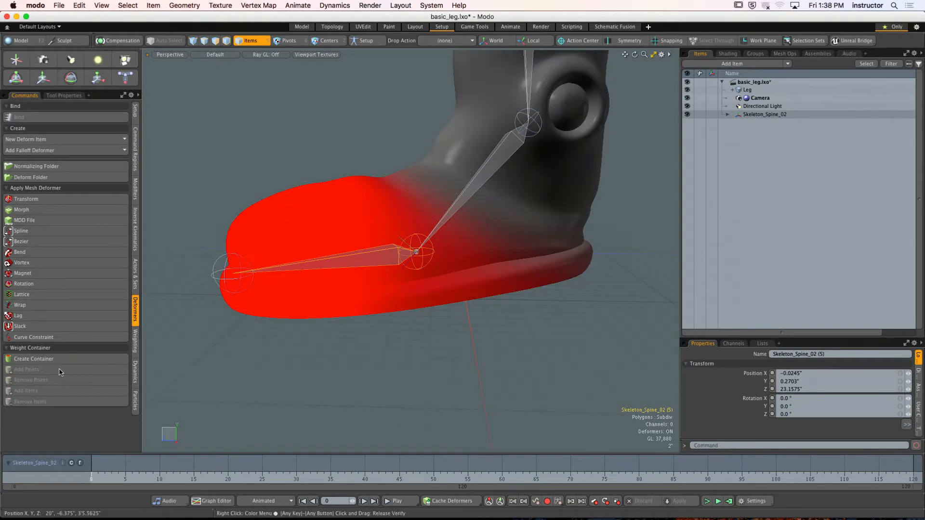
left_click(135, 342)
left_click_drag(407, 275, 529, 273, "alt+shift")
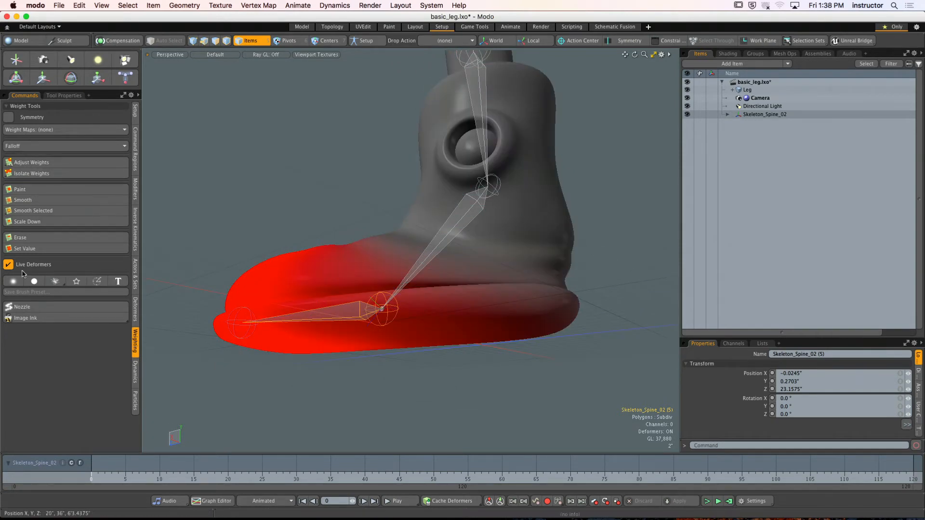
left_click_drag(396, 255, 426, 241, "alt+shift")
left_click_drag(426, 241, 469, 240, "ctrl+alt")
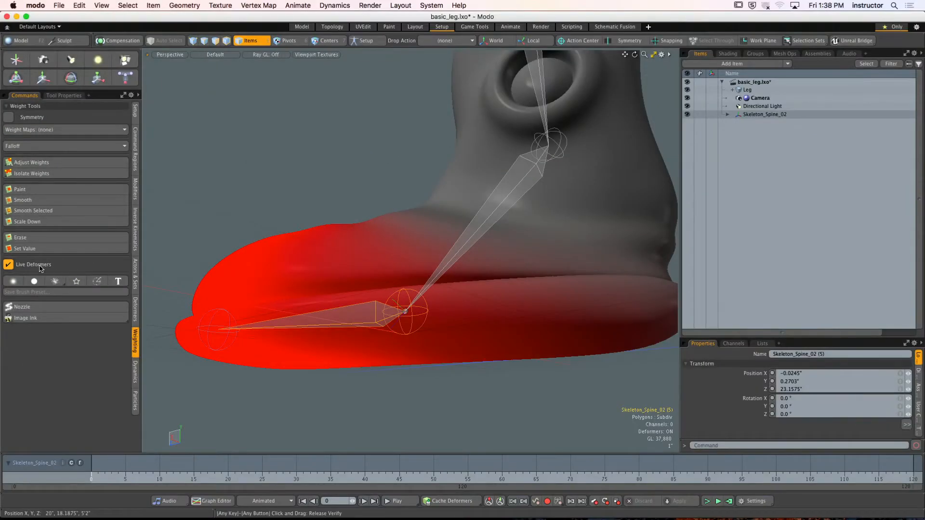
left_click(8, 265)
left_click_drag(434, 320, 419, 343, "alt")
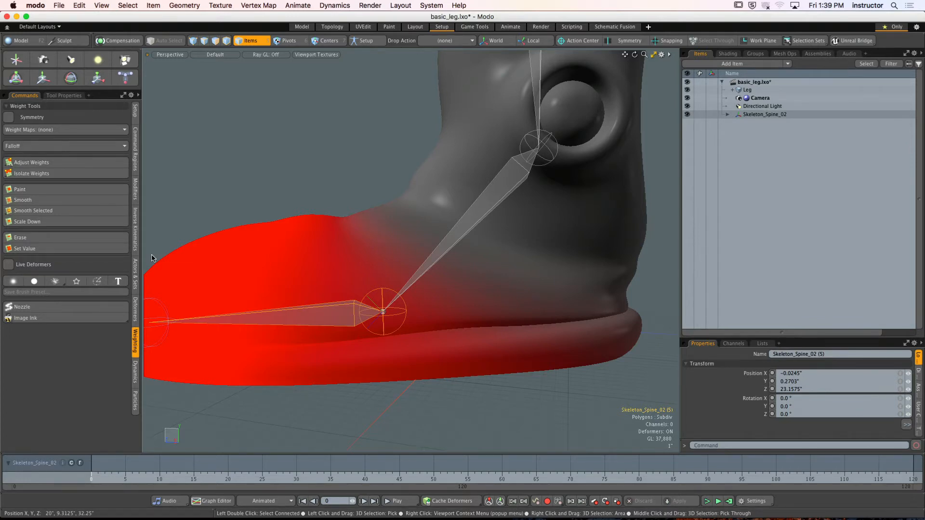
- Switch to vertex selection and select all vertices around the boot's heel and the rear of the sole, through the mesh
left_click_drag(396, 305, 409, 289, "alt")
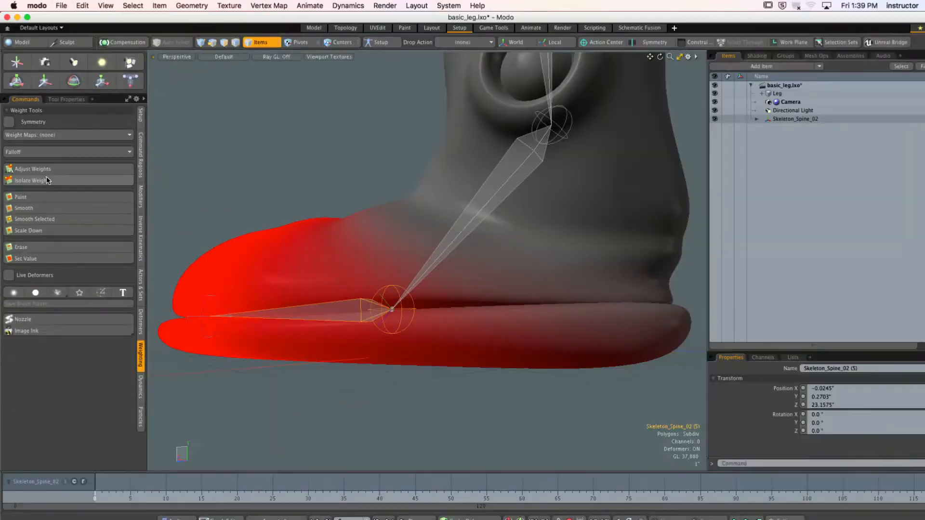
left_click_drag(409, 305, 399, 189, "alt")
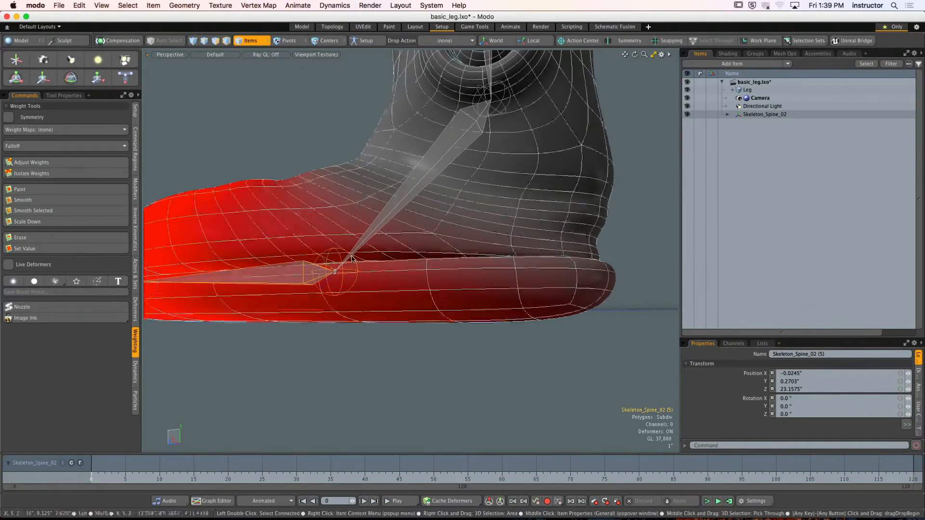
key("ctrl+space")
left_click(429, 264)
key("space")
key("ctrl+space")
left_click(481, 247)
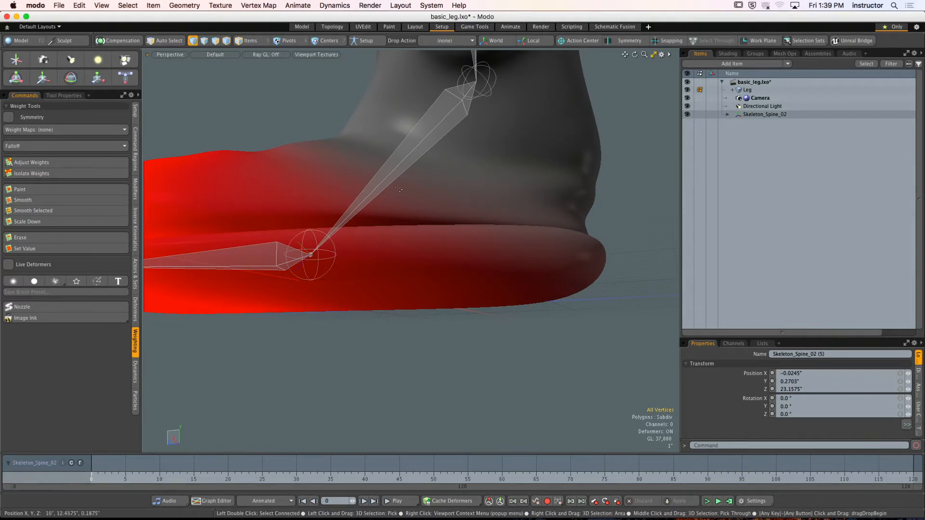
right_click_drag(396, 172, 677, 418)
mouse_move(481, 299)
left_mouse_down("alt")
mouse_move(475, 318)
mouse_move(356, 308)
mouse_move(435, 299)
left_mouse_up("alt")
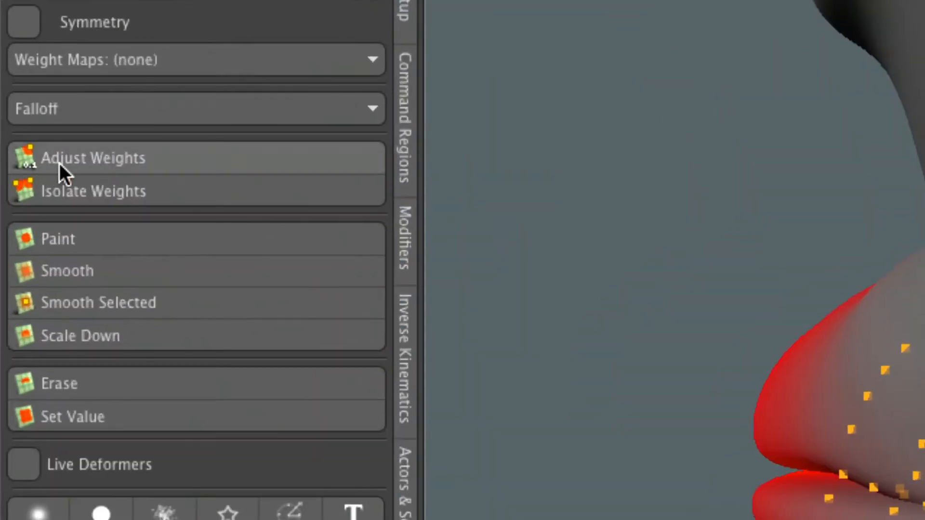
- Set the selected heel vertices to 0% weight for the toe bone with Adjust Weights, and undo the change
left_click(30, 165)
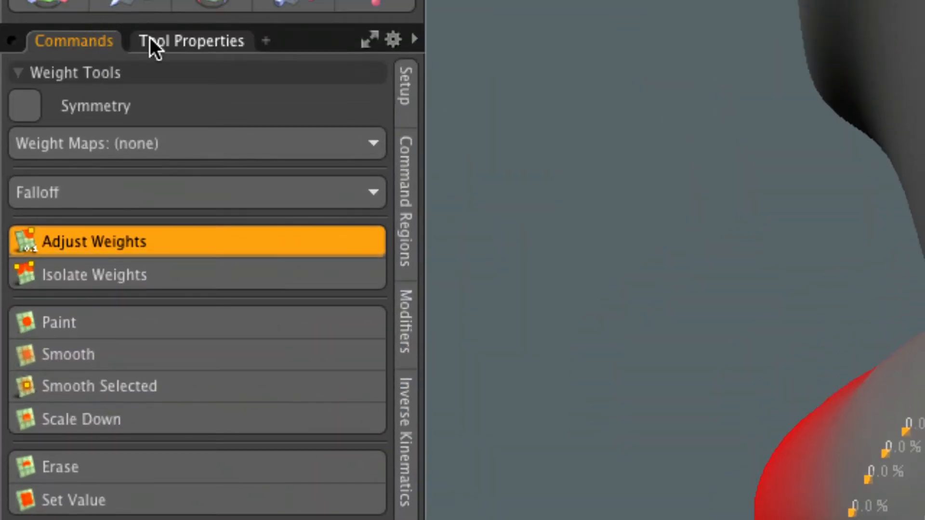
left_click(151, 42)
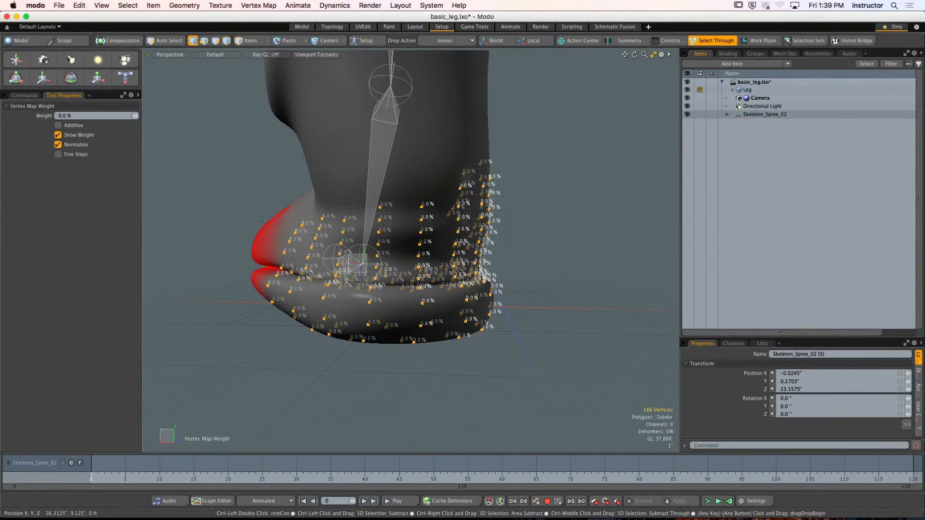
left_click_drag(258, 233, 437, 266)
key("space")
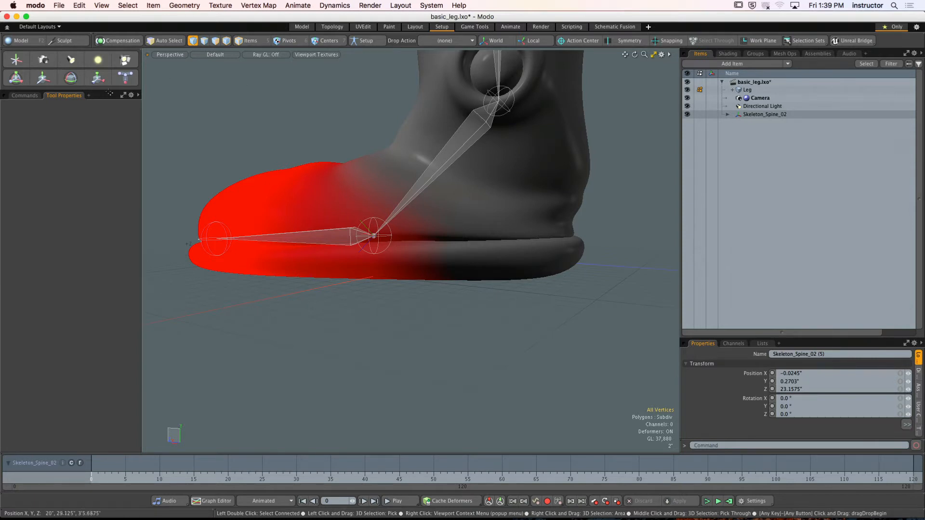
key("super+z")
key("super+z")
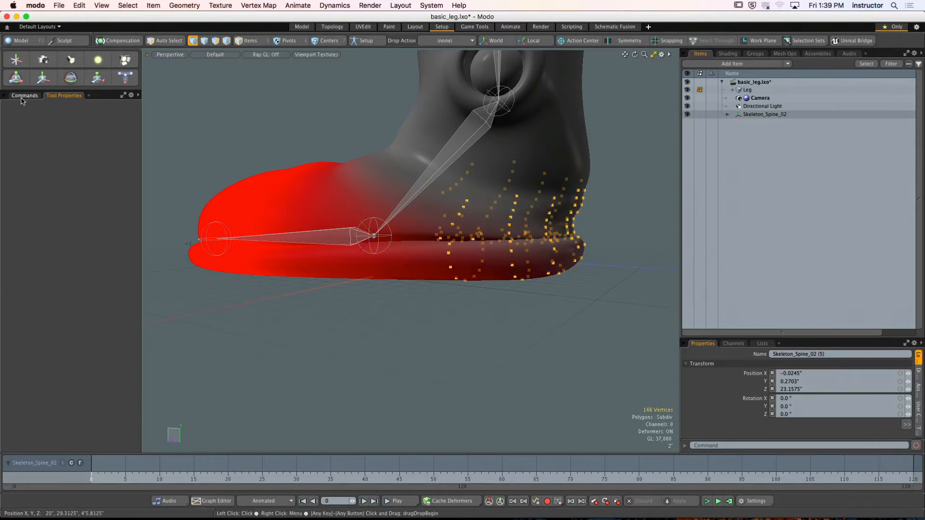
left_click(22, 96)
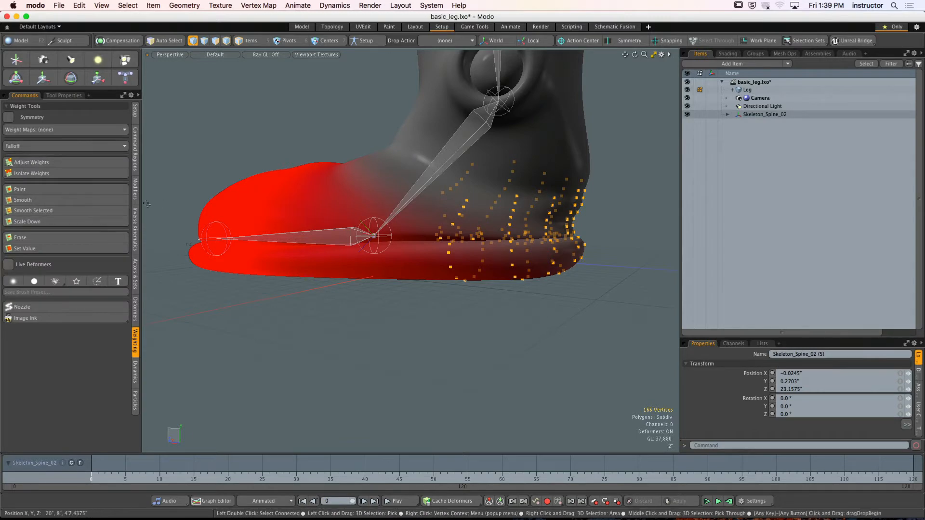
- Clear the heel vertex selection, activate the Paint weight tool, and show its properties
left_click_drag(395, 373, 504, 359, "alt")
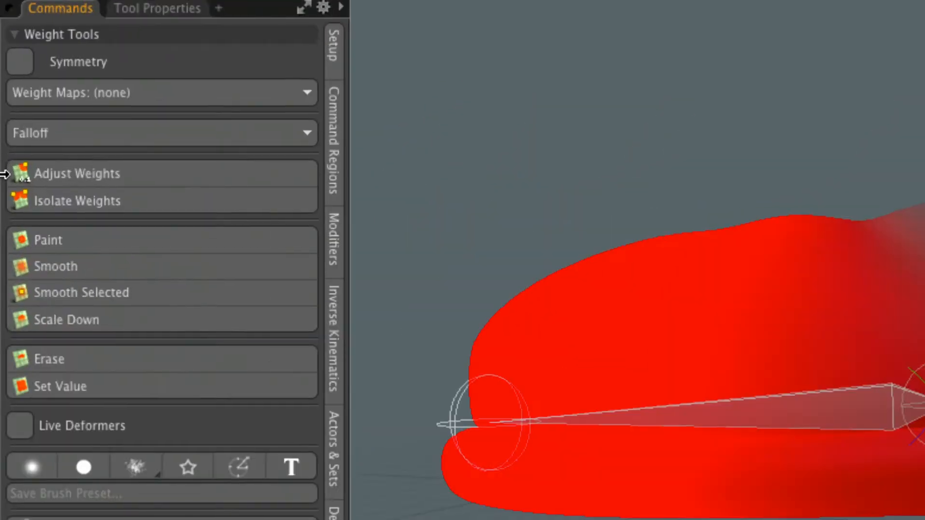
left_click(69, 241)
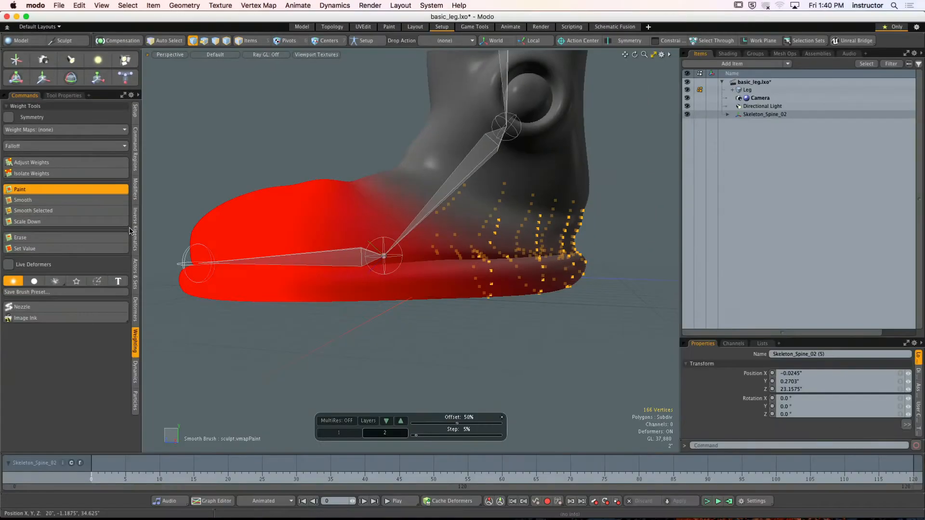
left_click_drag(629, 222, 611, 222, "alt")
key("q")
left_click(618, 223)
left_click(60, 188)
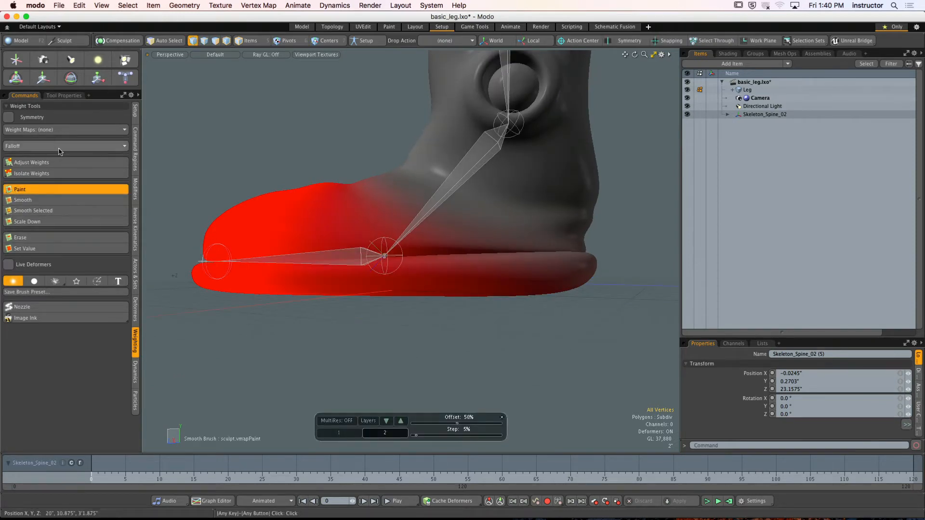
left_click(74, 97)
left_click_drag(348, 236, 375, 241, "alt+shift")
mouse_move(375, 240)
left_mouse_down("alt+shift")
mouse_move(354, 209)
mouse_move(373, 212)
left_mouse_up("alt+shift")
right_click_drag(409, 258, 428, 258)
left_click_drag(428, 258, 444, 253, "alt")
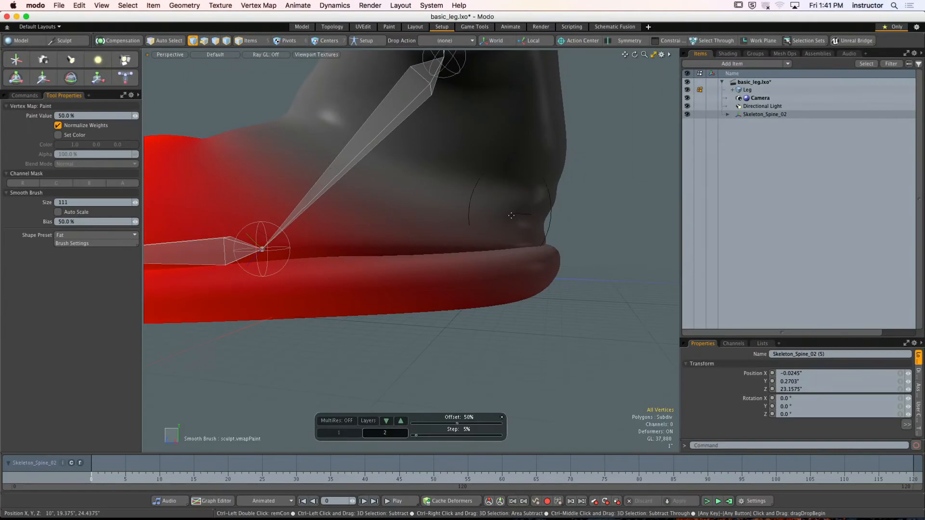
- Paint test strokes at 50% weight across the heel and the side of the boot, and undo them
mouse_move(511, 215)
left_mouse_down("alt")
mouse_move(436, 235)
mouse_move(462, 245)
mouse_move(435, 260)
mouse_move(391, 249)
left_mouse_up("alt")
mouse_move(444, 260)
left_mouse_down()
mouse_move(449, 222)
mouse_move(379, 180)
left_mouse_up()
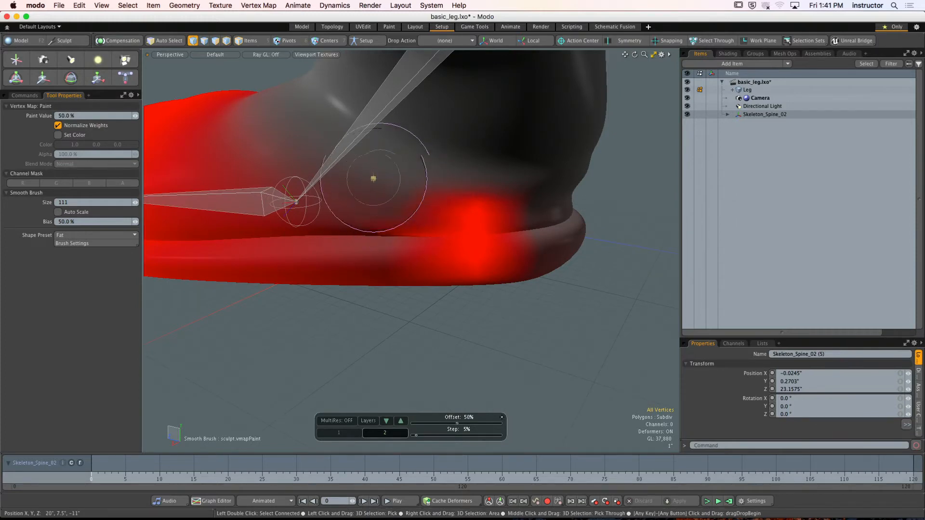
left_click_drag(382, 186, 392, 187)
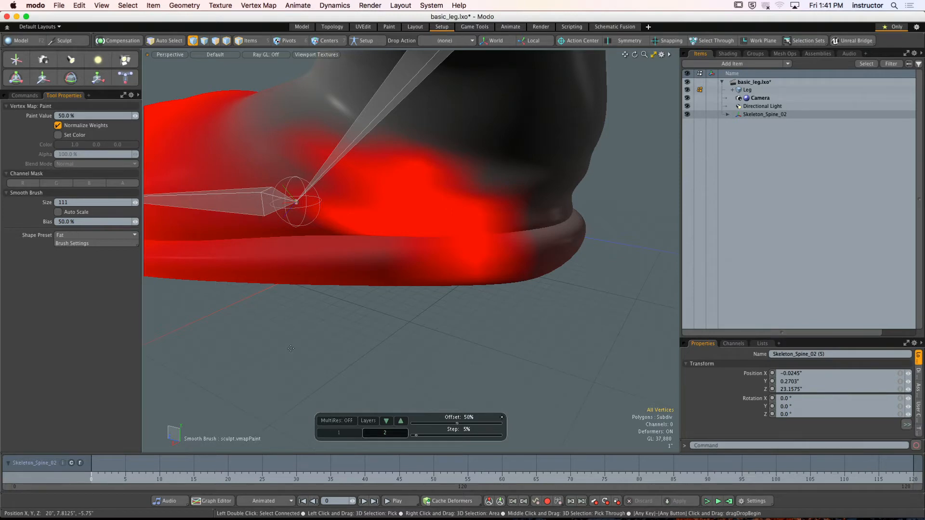
key("super+z")
key("super+z")
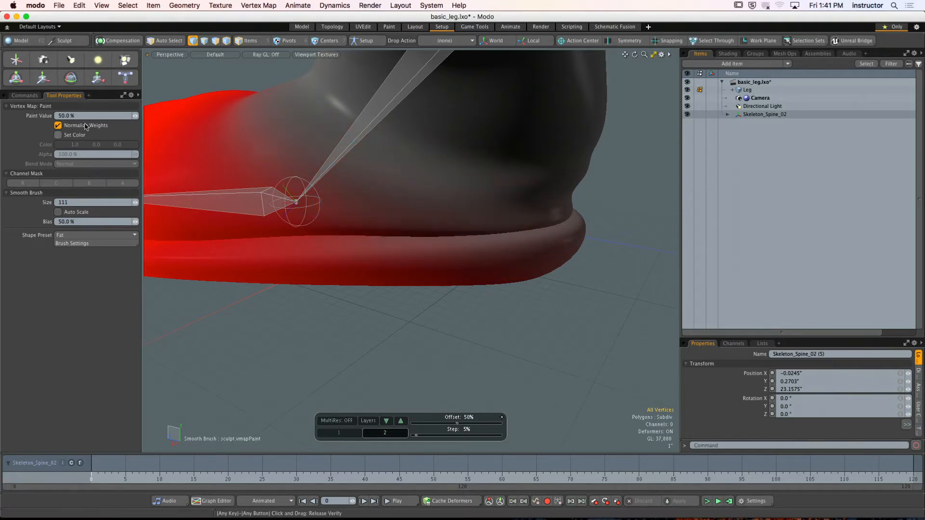
- Turn on Live Deformers and paint 50% toe-bone weight around the side and back of the heel
left_click(25, 96)
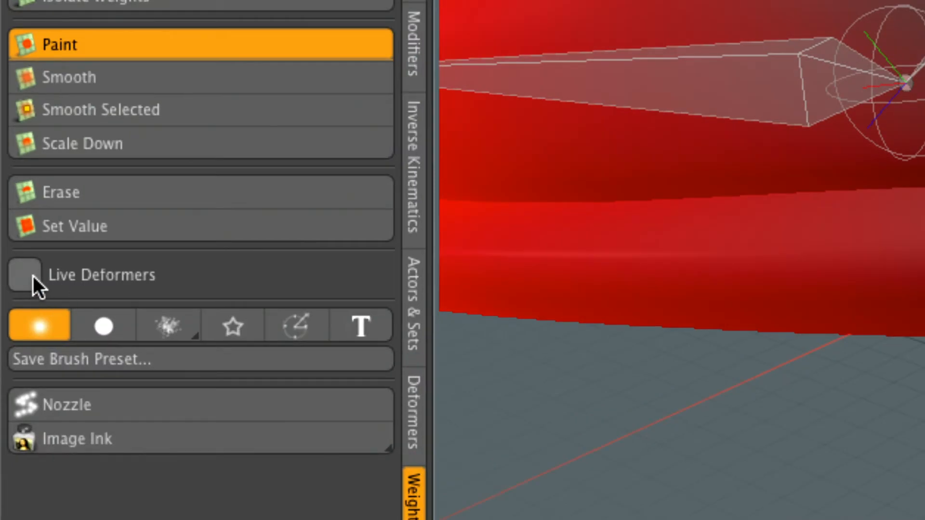
left_click(33, 276)
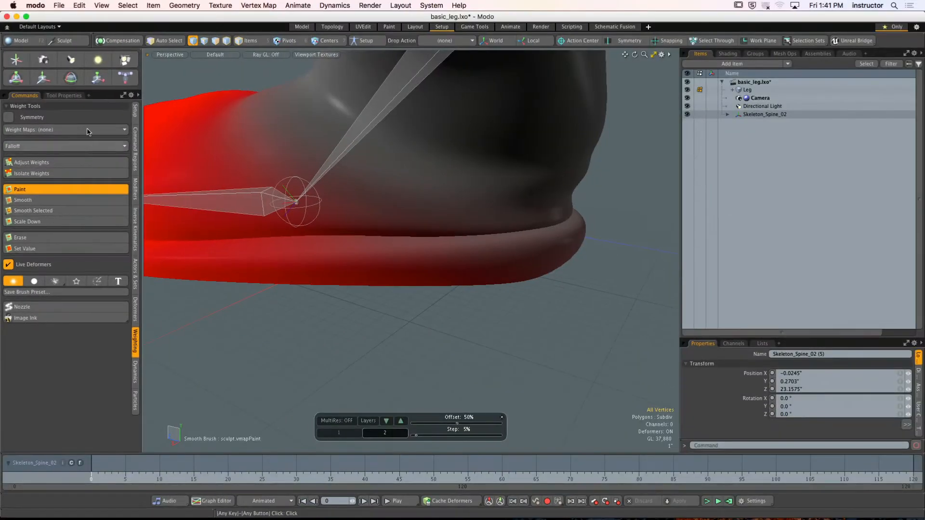
left_click(67, 96)
mouse_move(478, 227)
left_mouse_down()
mouse_move(427, 214)
mouse_move(466, 240)
mouse_move(388, 178)
mouse_move(351, 231)
mouse_move(515, 236)
mouse_move(553, 223)
mouse_move(479, 268)
mouse_move(388, 275)
mouse_move(349, 192)
mouse_move(527, 194)
mouse_move(570, 206)
left_mouse_up()
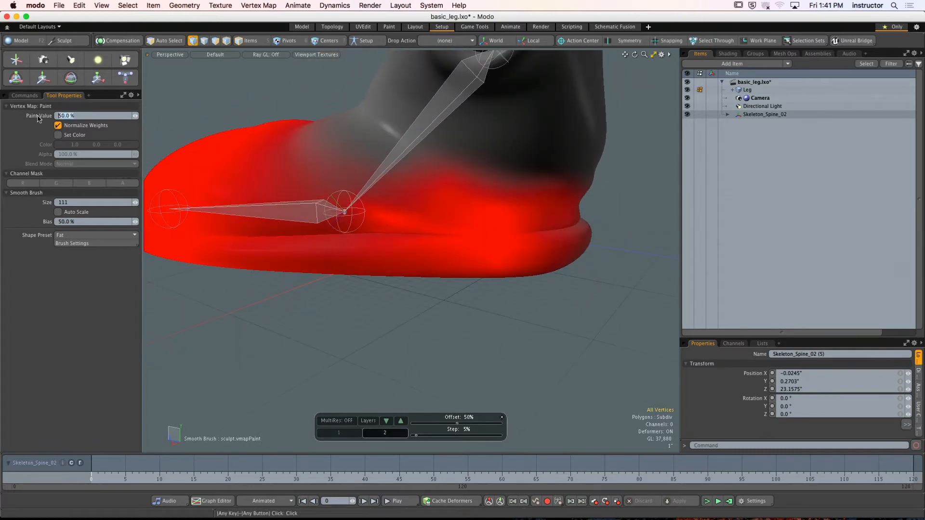
- Set the Paint Value to -50% and paint the toe bone's influence off the heel and the rear of the sole
type("-50")
key("Return")
mouse_move(546, 191)
left_mouse_down()
mouse_move(505, 207)
mouse_move(374, 201)
mouse_move(483, 208)
mouse_move(480, 234)
mouse_move(529, 242)
mouse_move(566, 237)
mouse_move(587, 222)
mouse_move(482, 232)
mouse_move(491, 246)
mouse_move(521, 237)
mouse_move(447, 206)
mouse_move(491, 183)
left_mouse_up()
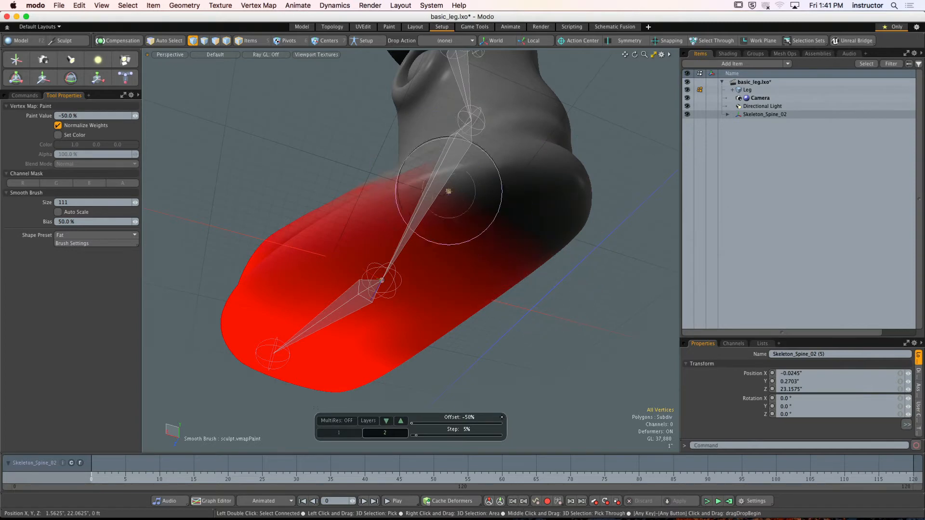
left_click_drag(487, 239, 458, 256, "alt")
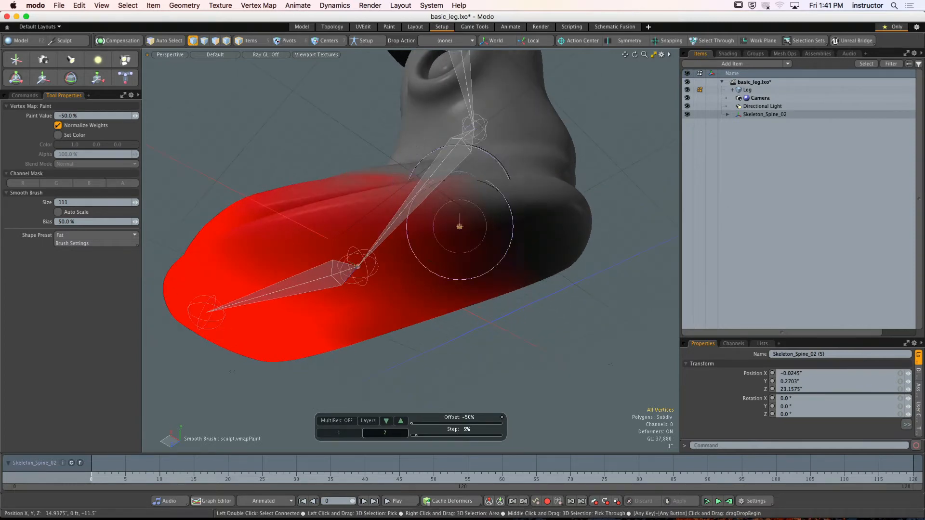
mouse_move(447, 198)
left_mouse_down("alt")
mouse_move(462, 217)
mouse_move(463, 237)
mouse_move(460, 192)
mouse_move(479, 214)
mouse_move(493, 173)
left_mouse_up("alt")
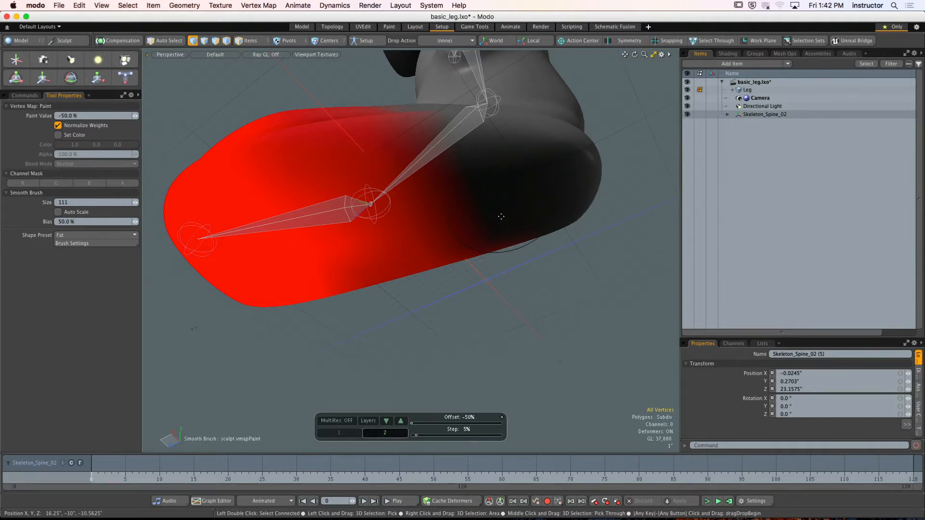
- Set the perspective viewport's shading style to Vertex Map
left_click_drag(499, 222, 487, 296, "alt")
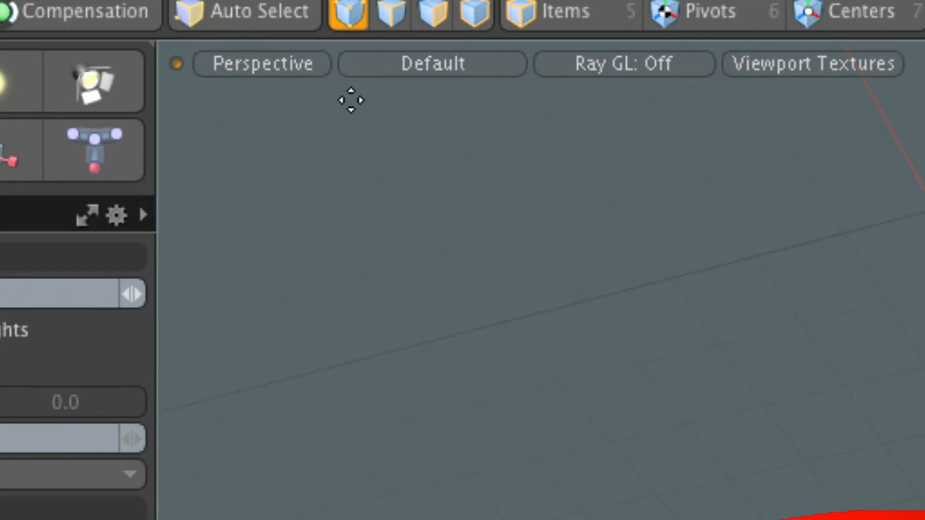
left_click(435, 71)
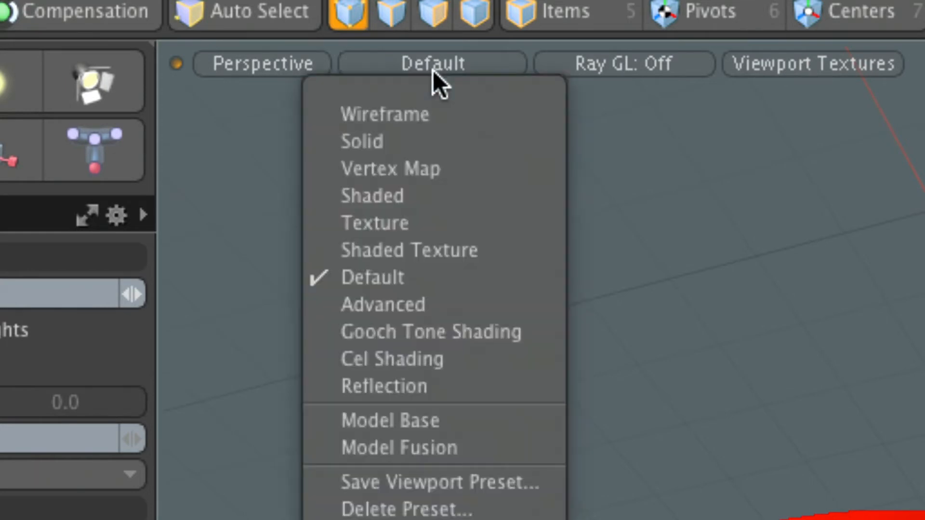
left_click(418, 168)
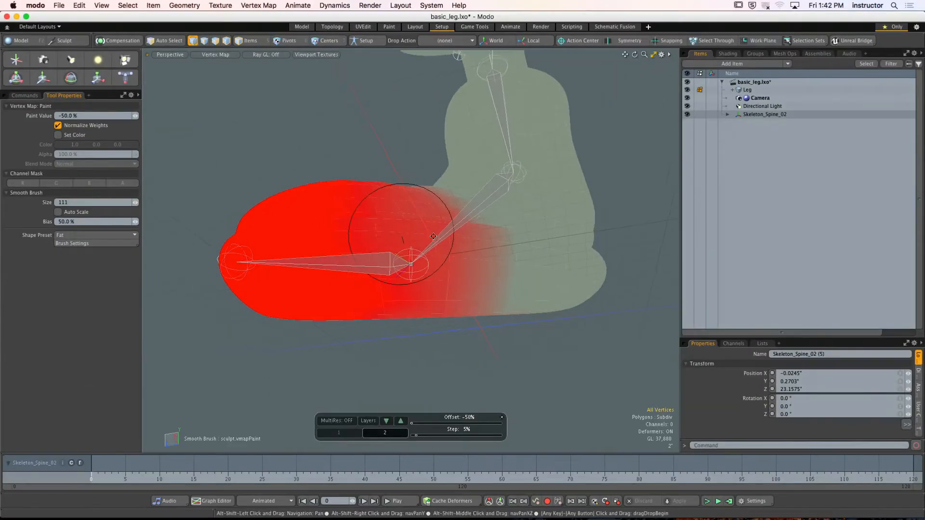
mouse_move(433, 236)
left_mouse_down("alt")
mouse_move(364, 217)
mouse_move(359, 241)
mouse_move(388, 261)
mouse_move(420, 238)
mouse_move(440, 251)
left_mouse_up("alt")
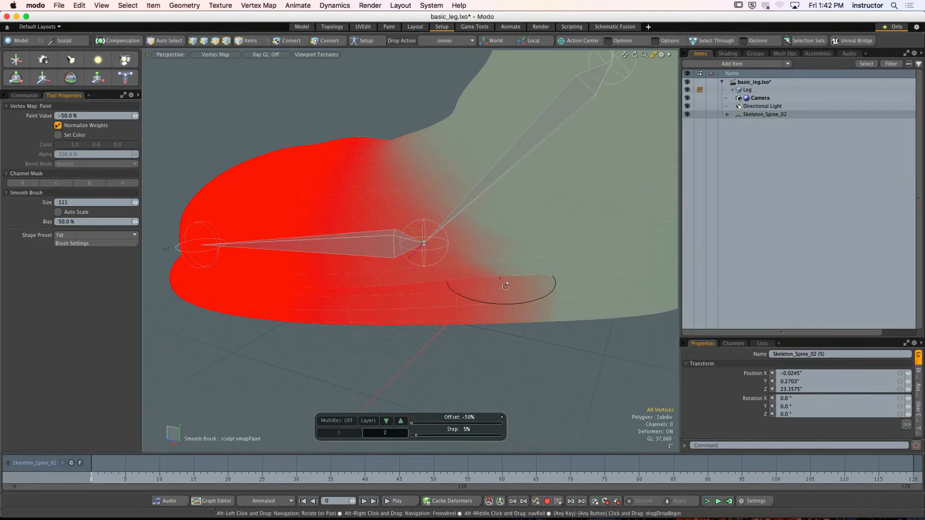
mouse_move(504, 282)
left_mouse_down("alt")
mouse_move(456, 223)
mouse_move(499, 270)
left_mouse_up("alt")
- Set Show Grid to Never and the active meshes' Wireframe Overlay to None in the viewport properties
key("o")
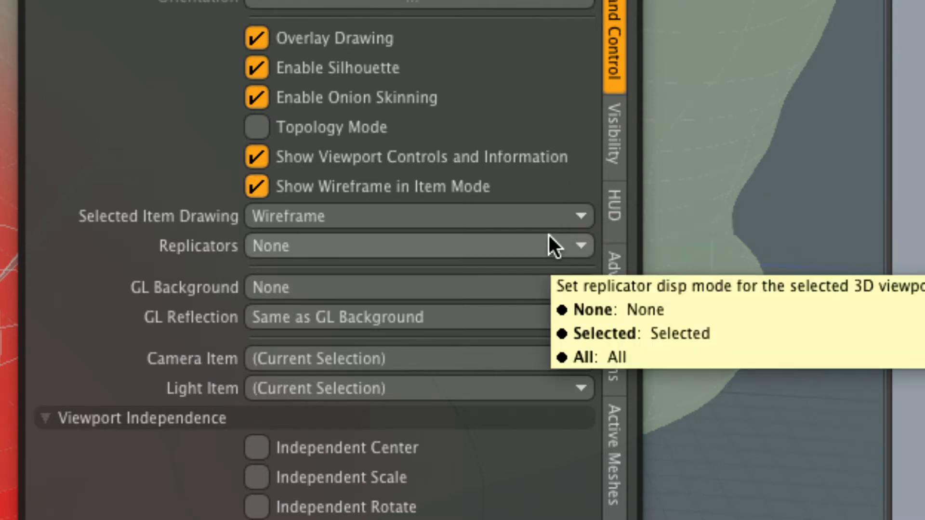
left_click(614, 133)
left_click(407, 263)
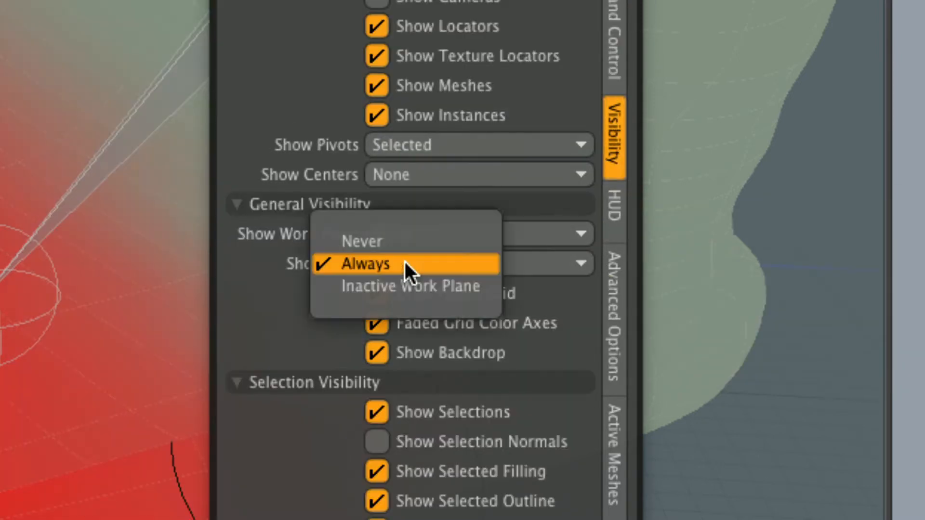
left_click(397, 241)
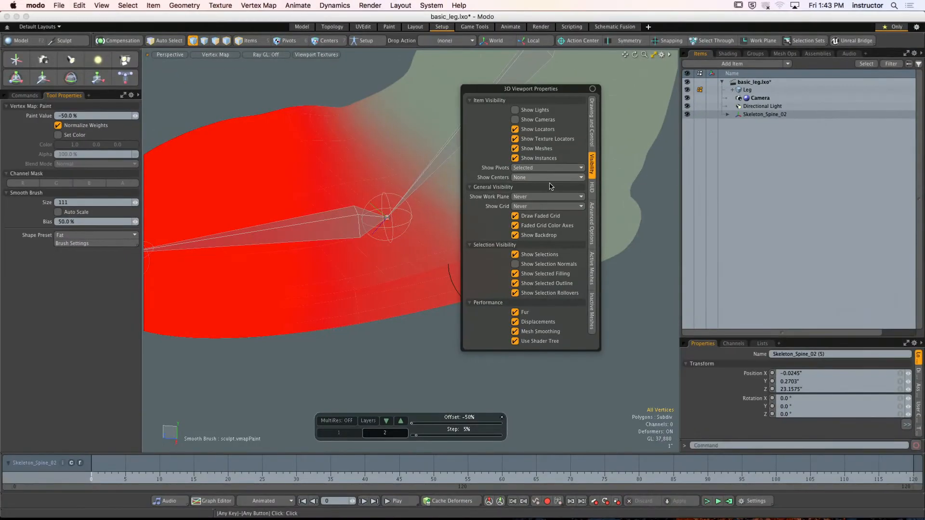
left_click(591, 268)
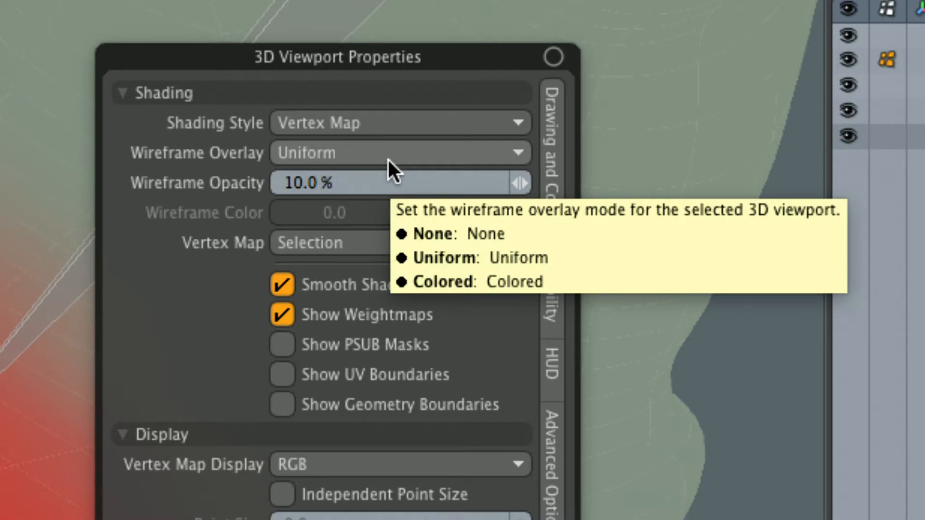
left_click(387, 158)
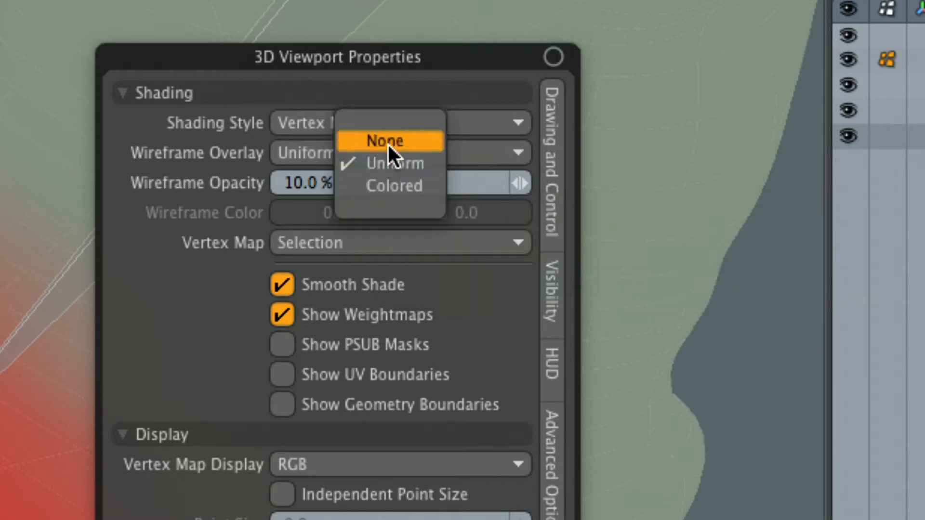
left_click(387, 143)
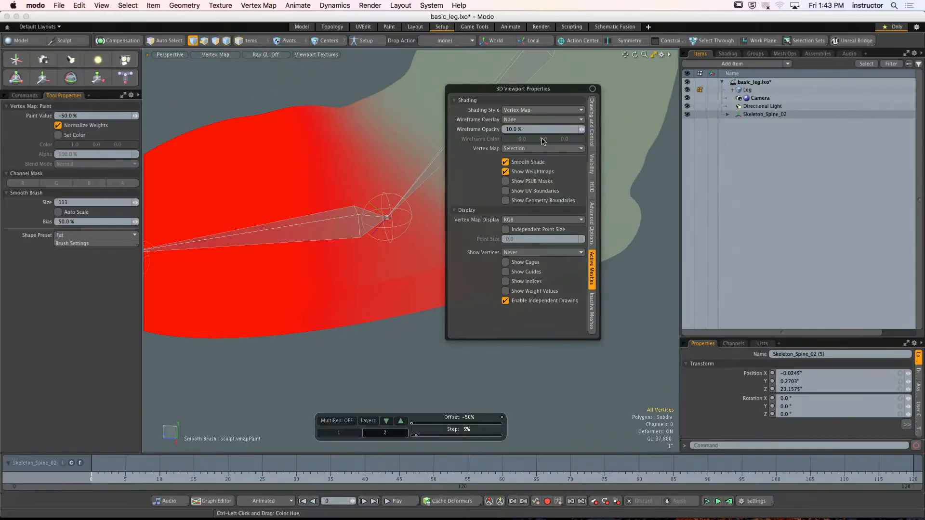
mouse_move(576, 340)
left_mouse_down("alt")
mouse_move(576, 318)
mouse_move(587, 324)
left_mouse_up("alt")
- Paint the toe bone's influence off both sides of the boot behind the ball joint with the -50% brush
left_click_drag(502, 248, 508, 244, "alt")
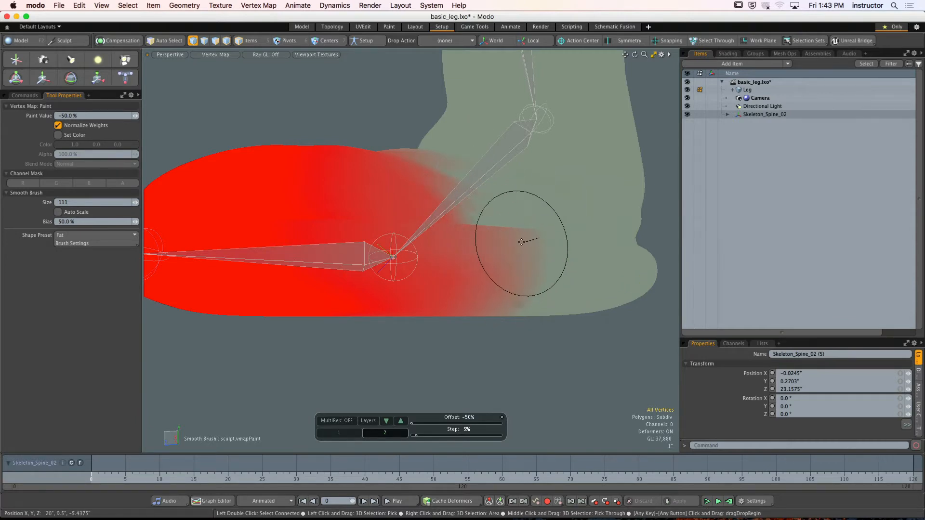
left_click_drag(515, 244, 513, 169, "alt")
mouse_move(532, 329)
left_mouse_down("alt")
mouse_move(487, 236)
mouse_move(505, 231)
mouse_move(320, 237)
mouse_move(433, 331)
mouse_move(413, 306)
left_mouse_up("alt")
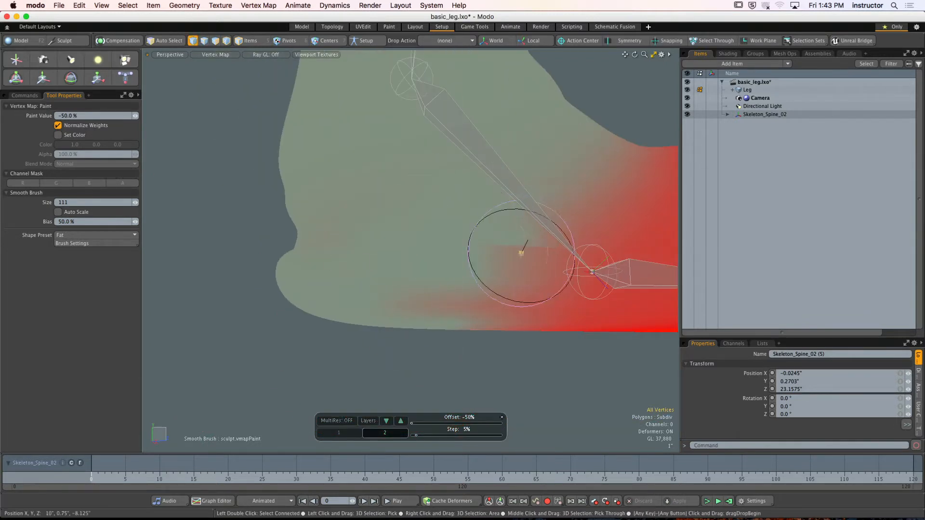
mouse_move(503, 249)
left_mouse_down()
mouse_move(449, 305)
mouse_move(458, 250)
mouse_move(342, 287)
left_mouse_up()
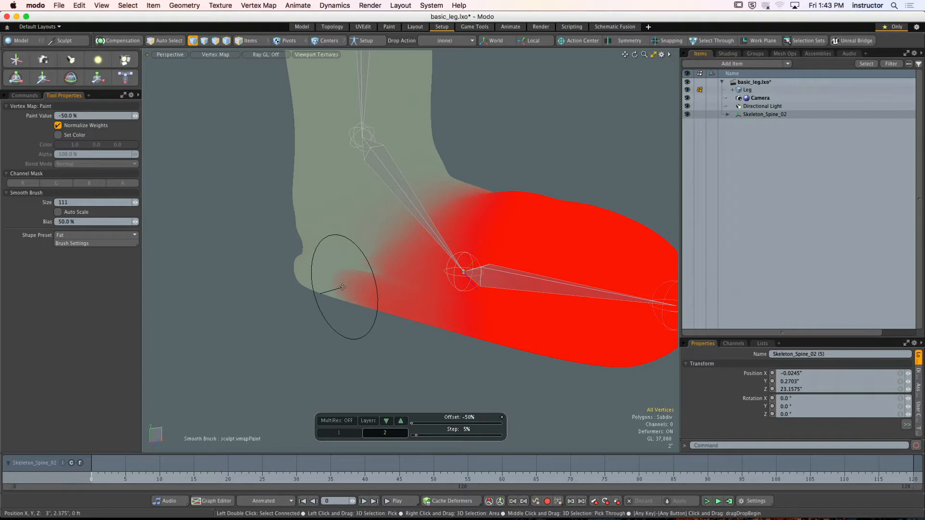
mouse_move(400, 265)
left_mouse_down("alt")
mouse_move(379, 253)
mouse_move(417, 193)
mouse_move(381, 219)
mouse_move(451, 226)
mouse_move(408, 242)
mouse_move(423, 231)
mouse_move(402, 250)
left_mouse_up("alt")
- In edge mode, select the edge loop running diagonally from the top of the instep down toward the sole behind the toe joint
key("space")
key("space")
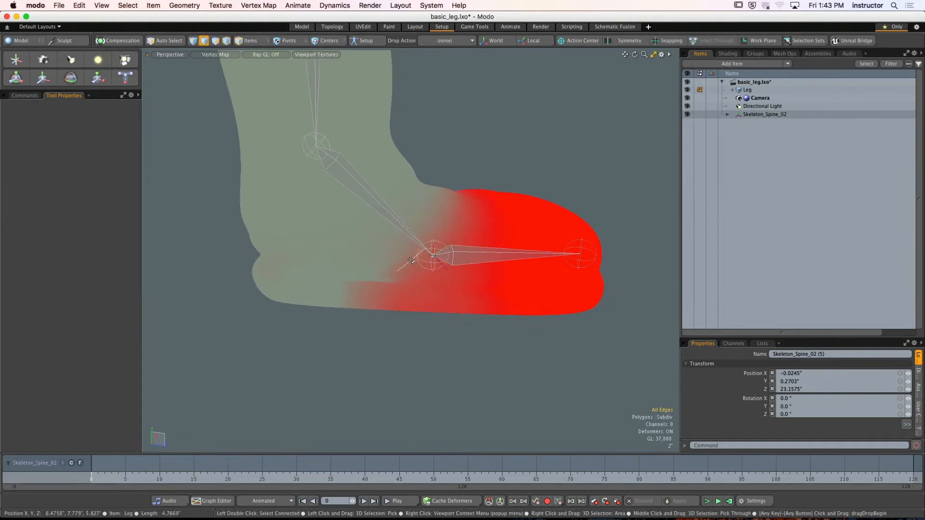
double_click(439, 215)
left_click_drag(436, 212, 385, 260, "alt")
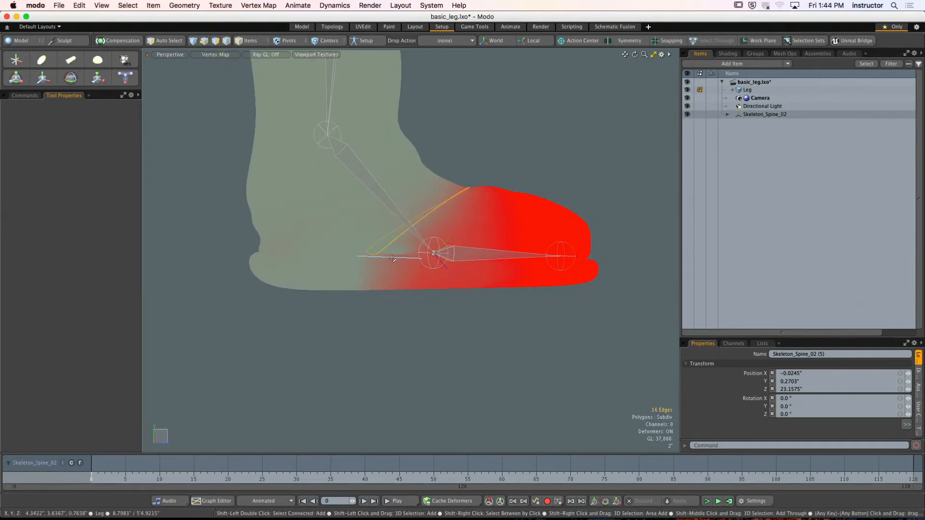
- Turn the wireframe overlay back on for the active meshes
key("o")
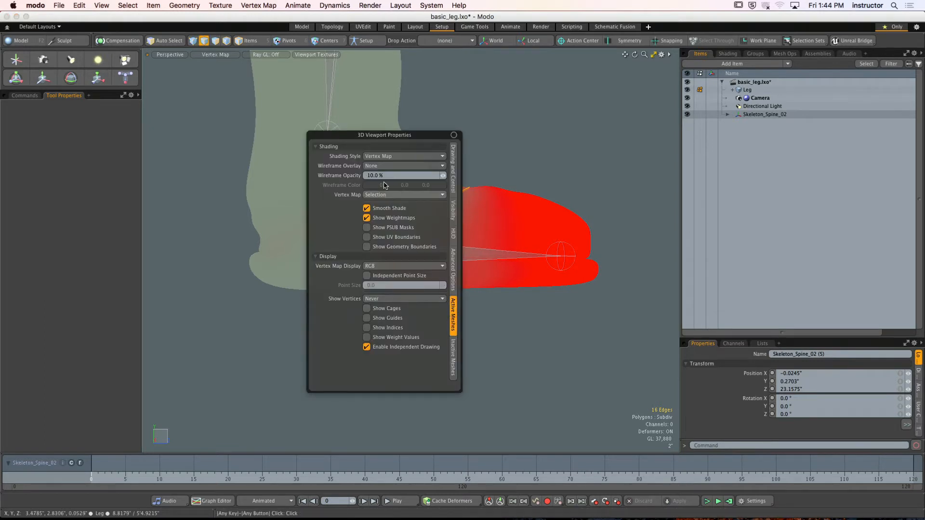
left_click(385, 166)
left_click(386, 183)
left_click_drag(373, 275, 386, 301, "alt")
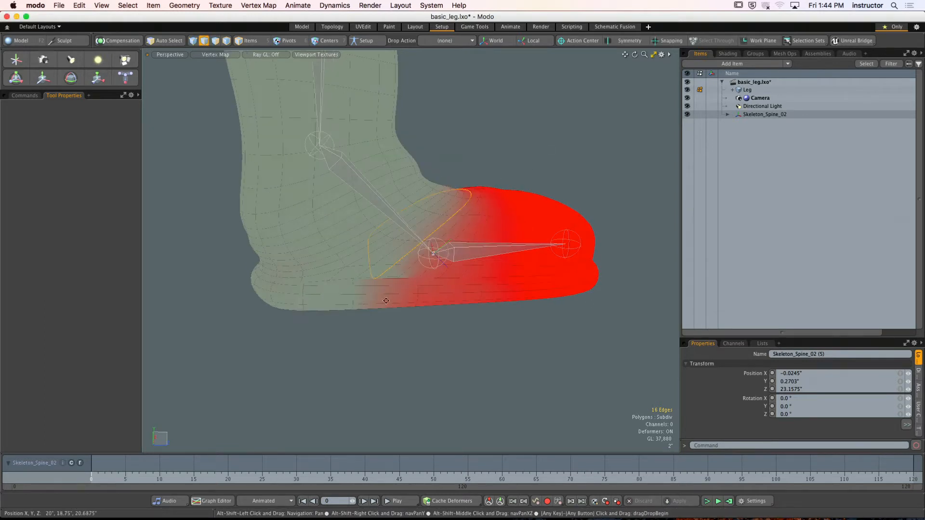
- Add the edge loop around the sole behind the toe joint and lower both loops' toe-bone weight with Adjust Weights
scroll(386, 301, "up", 3)
left_click_drag(422, 300, 231, 318, "alt")
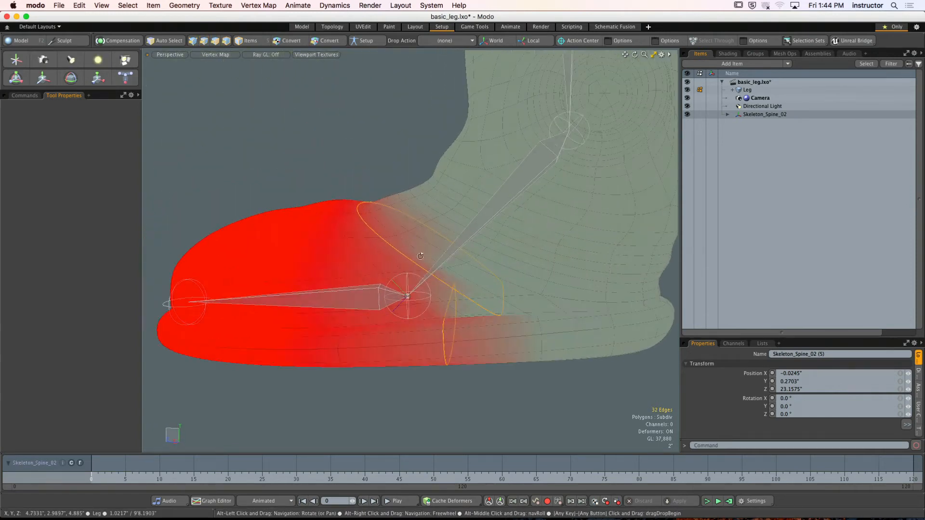
left_click(25, 95)
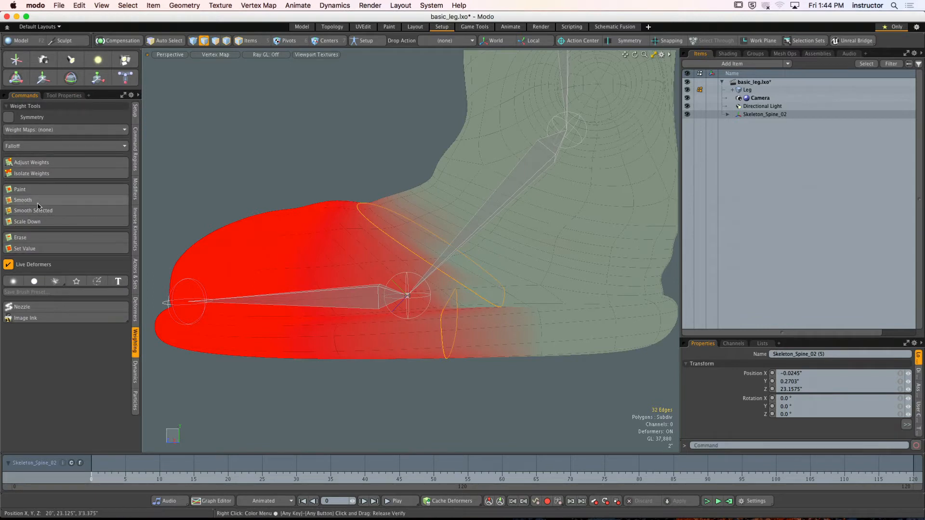
left_click(39, 249)
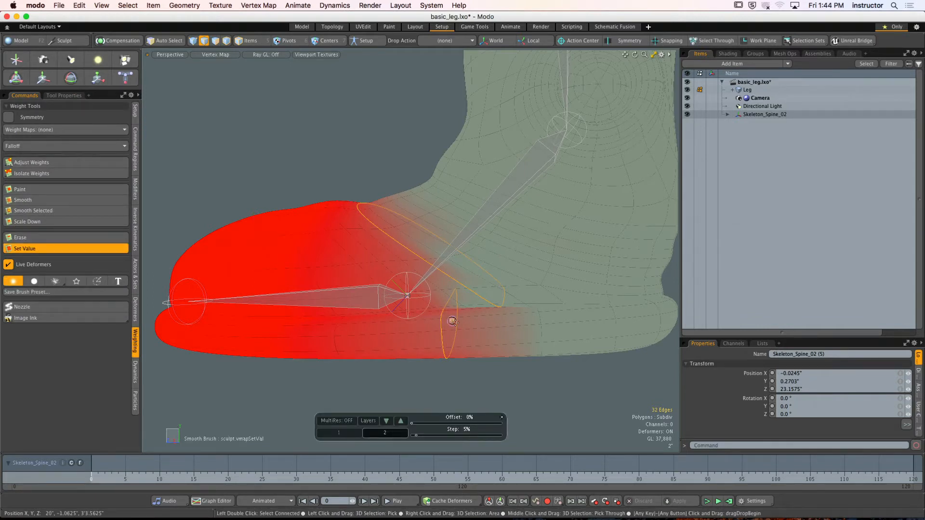
left_click(55, 249)
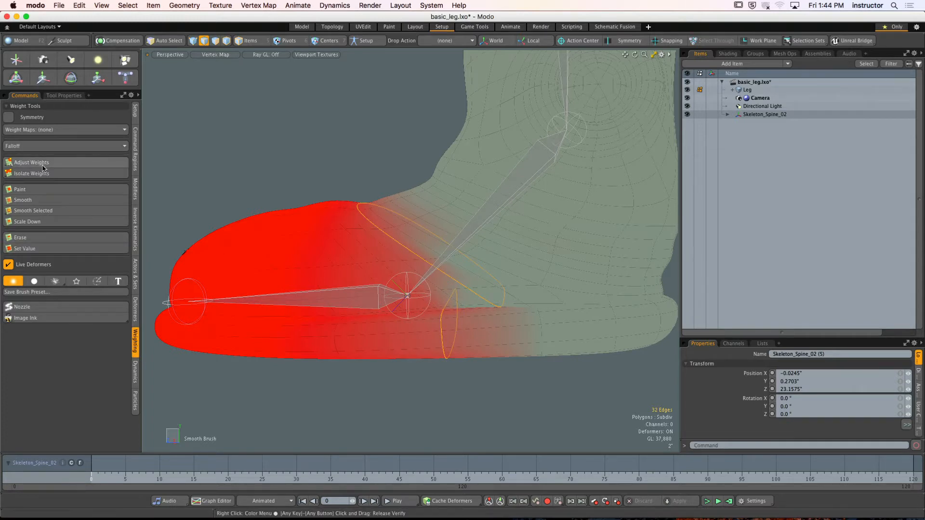
left_click(33, 162)
key("space")
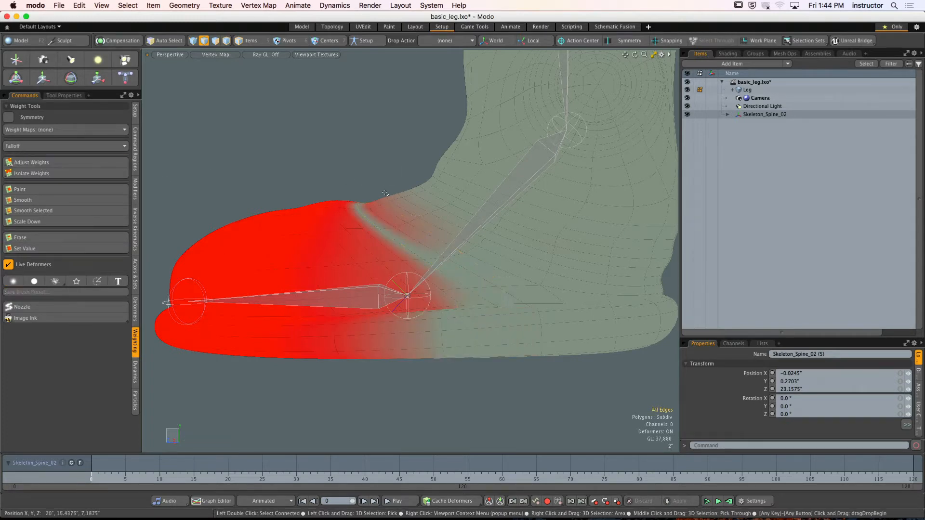
- Select the three edge loops across the upper instep and lower their toe-bone weight with Adjust Weights
double_click(414, 238)
double_click(423, 229, "shift")
double_click(426, 220, "shift")
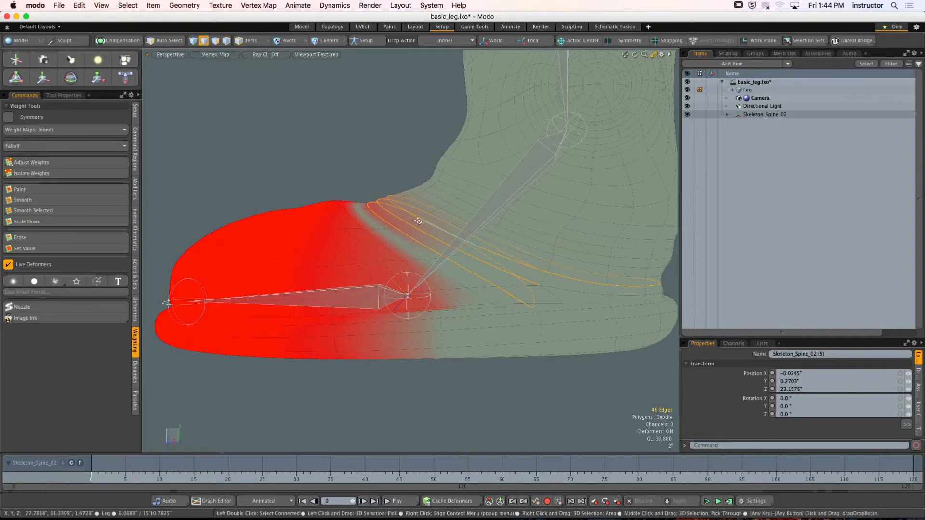
left_click_drag(426, 220, 384, 247, "alt")
left_click(64, 163)
key("space")
left_click(318, 157)
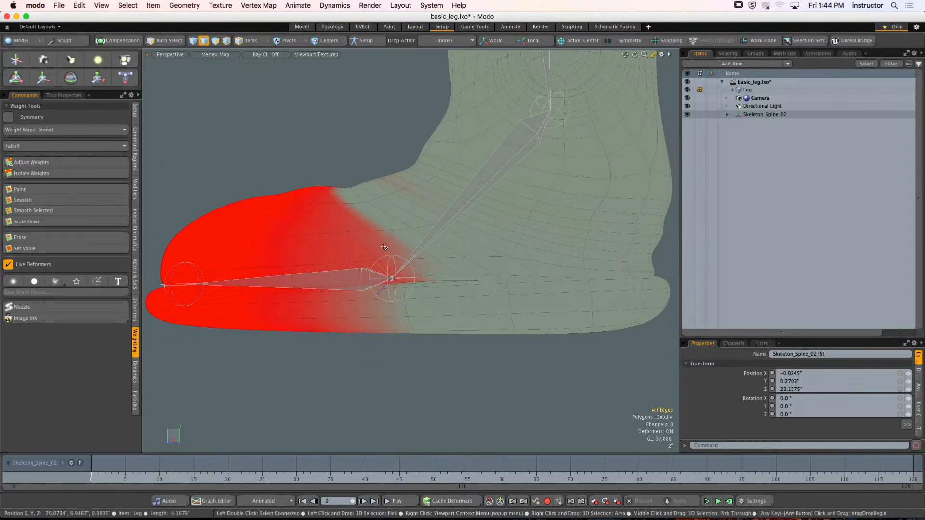
- Select three edge loops across the boot just in front of the instep and lower their toe-bone weight with Adjust Weights
double_click(383, 248)
double_click(362, 249, "shift")
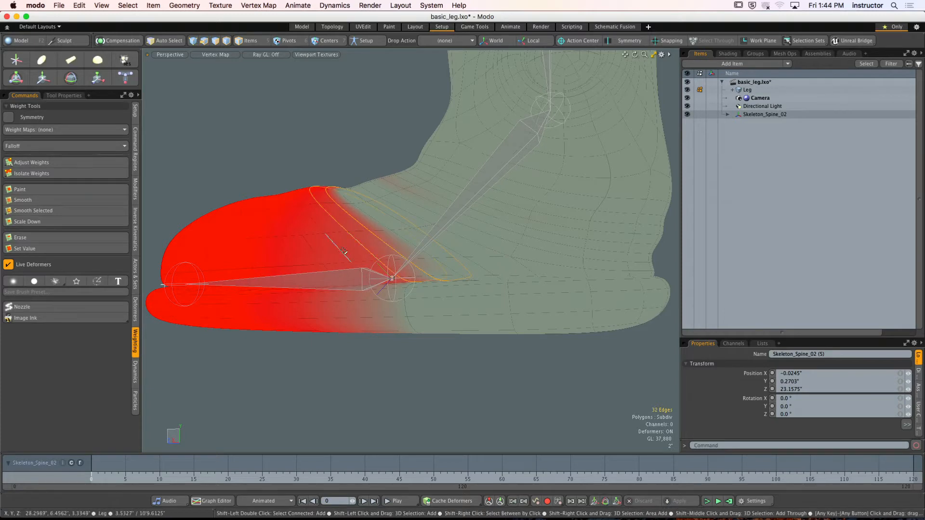
double_click(343, 251, "shift")
left_click_drag(344, 251, 377, 254, "alt")
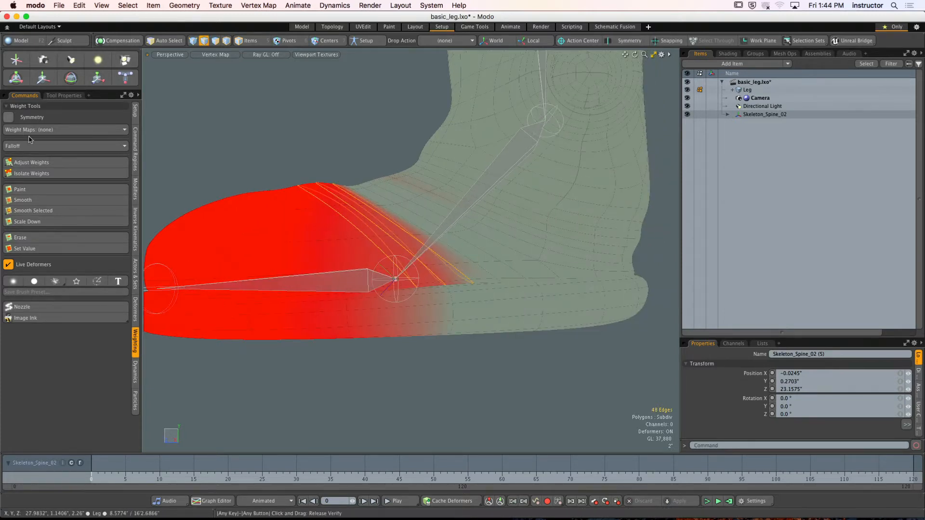
left_click(51, 163)
key("space")
left_click(332, 160)
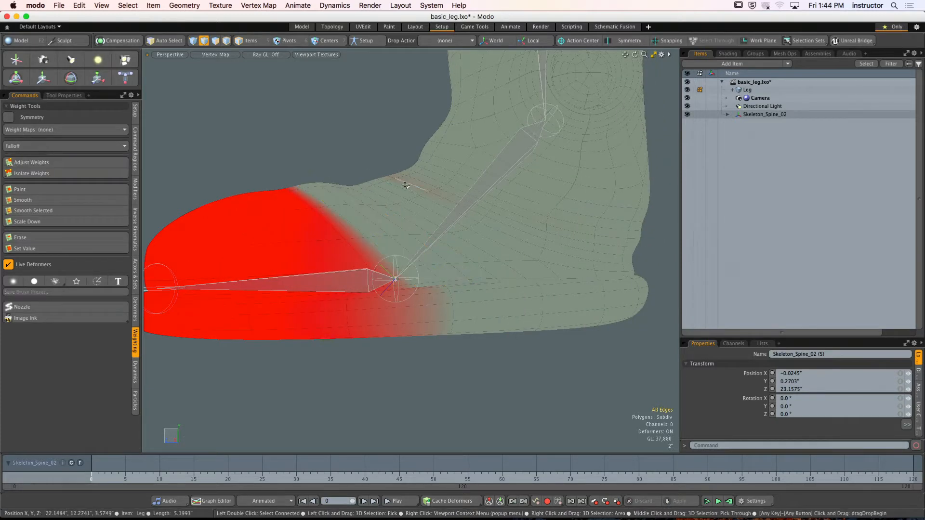
- Select the edge loop from the upper instep to the heel and reduce its toe-bone weight to 0% with Adjust Weights
double_click(405, 186)
left_click(51, 163)
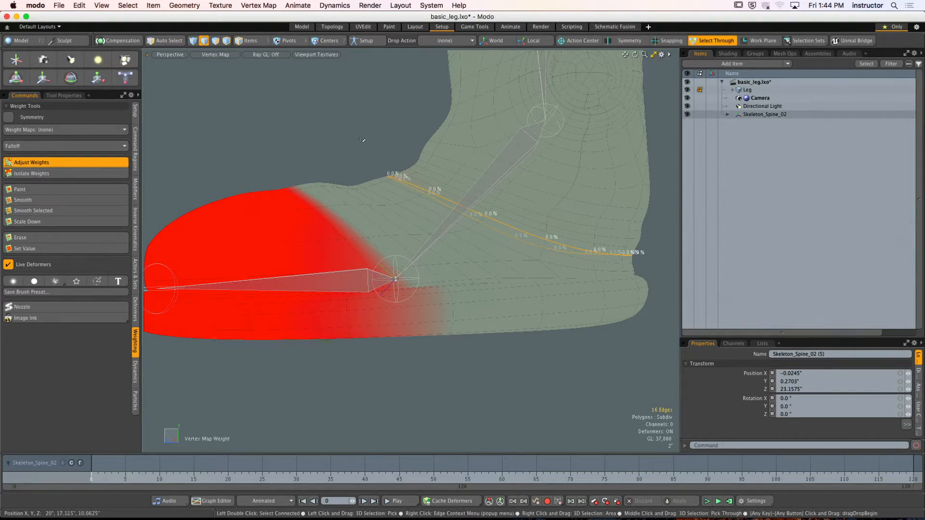
scroll(360, 139, "down", 2)
key("space")
left_click(327, 143)
- Select the edge loop along the rear border of the toe-bone weight on the boot's upper
left_click_drag(326, 144, 306, 144, "alt")
scroll(323, 177, "up", 3)
double_click(322, 177)
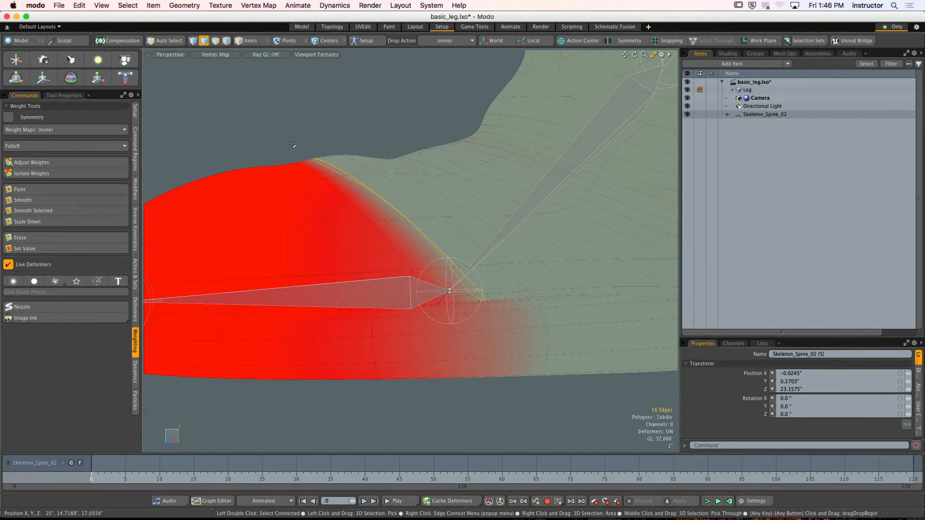
- Rotate the toe bone to -72° around X and check how the boot's toe bends with nothing selected
scroll(377, 166, "down", 4)
left_click_drag(377, 166, 412, 223, "alt")
key("5")
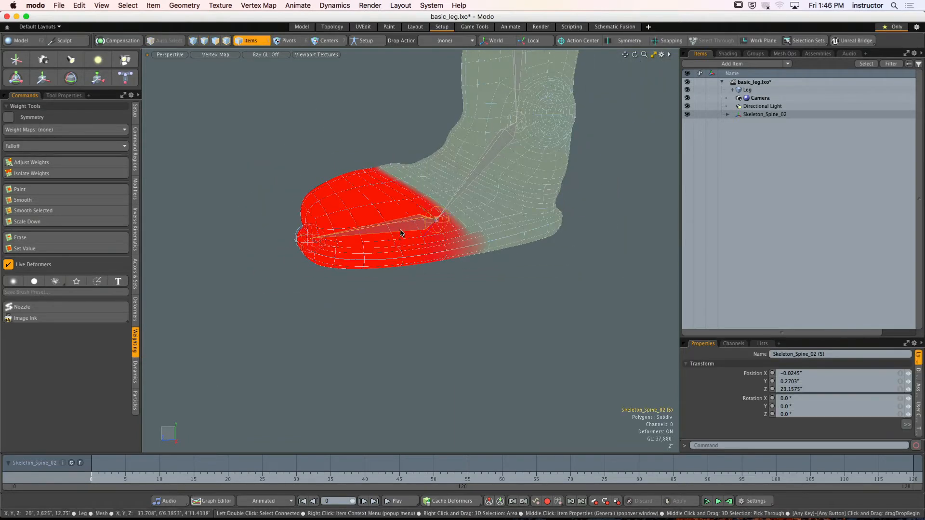
key("y")
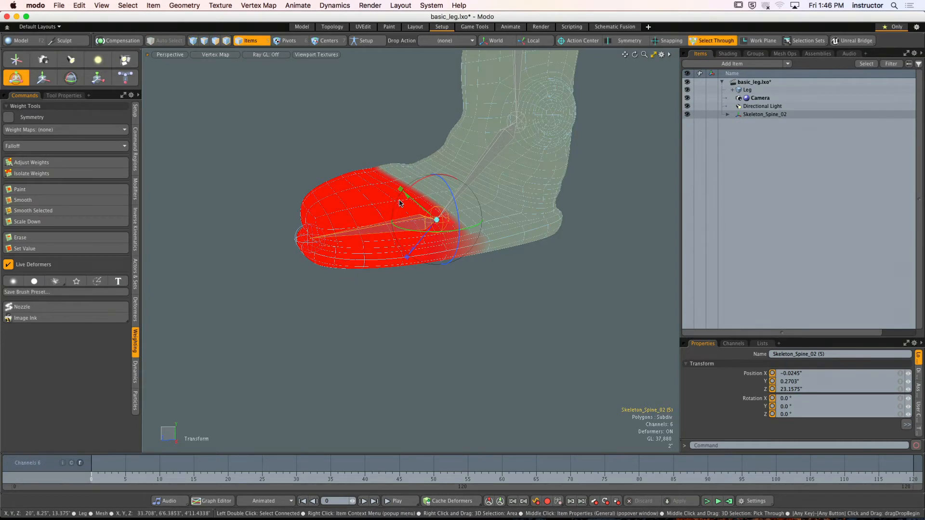
left_click_drag(410, 229, 386, 196)
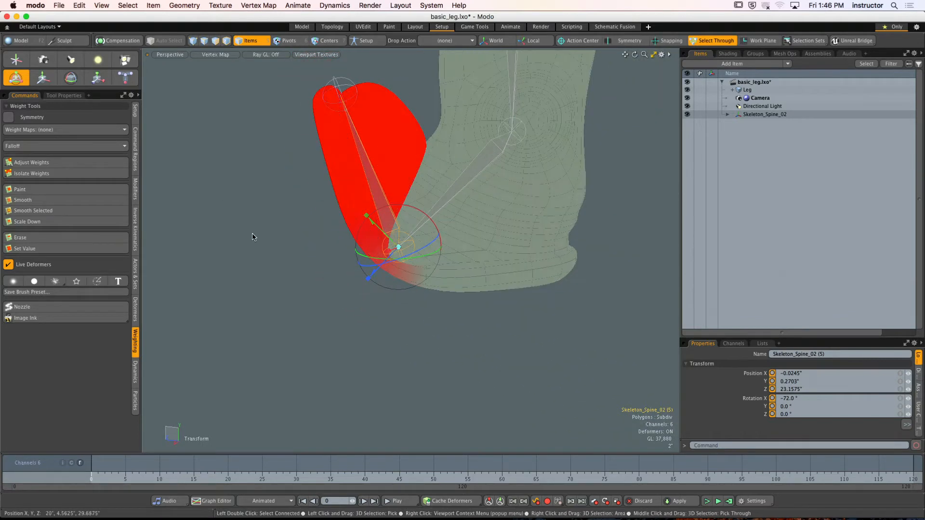
left_click(284, 237)
left_click_drag(285, 237, 305, 223, "alt")
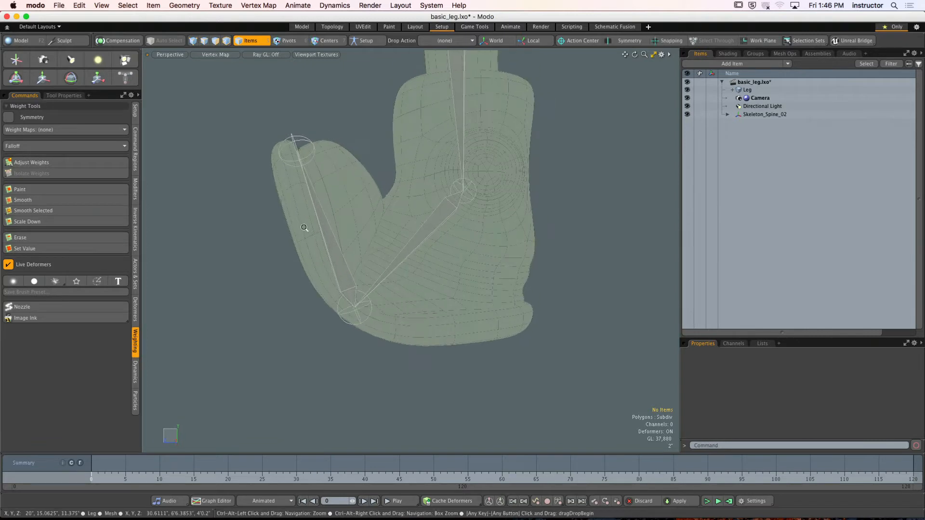
- In Setup mode, paint the toe bone's weight at a 10% paint value along its rear border and down the side of the sole
left_click(372, 41)
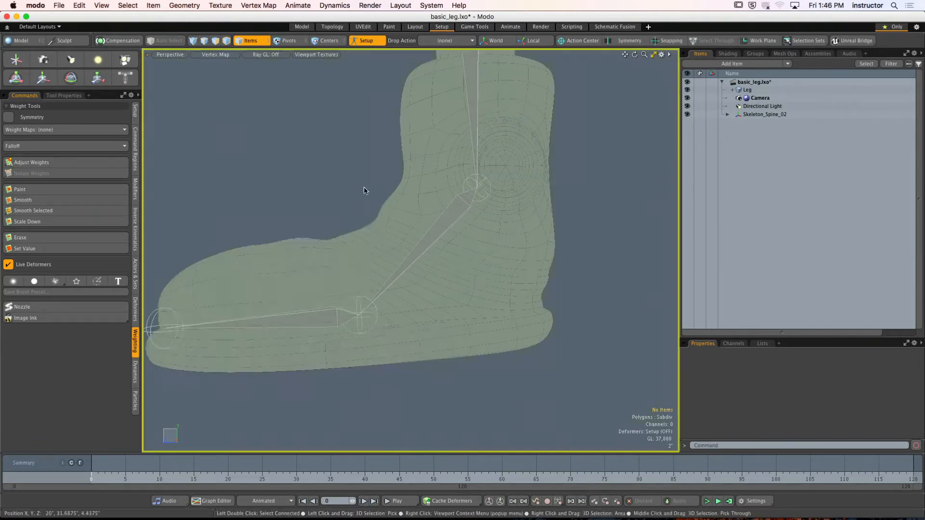
left_click_drag(367, 190, 339, 303, "alt")
left_click(339, 302)
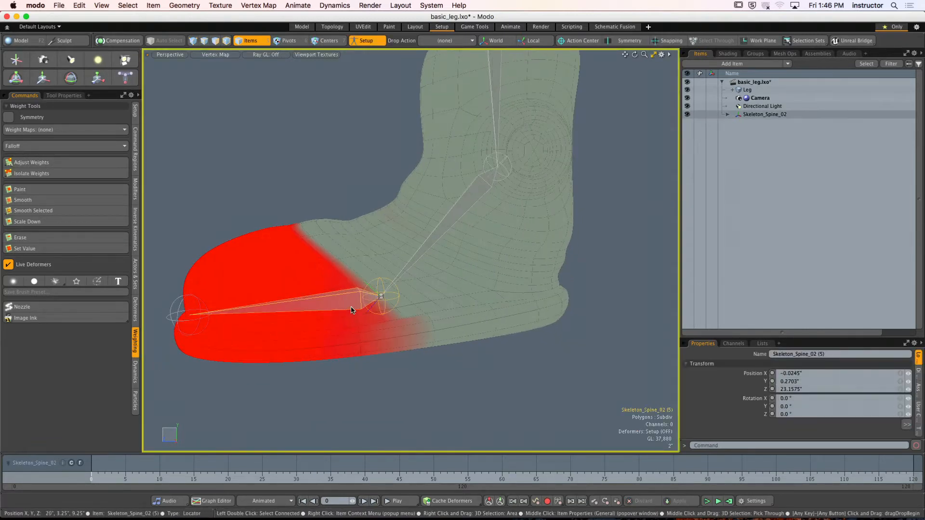
mouse_move(388, 254)
left_mouse_down("alt")
mouse_move(380, 259)
mouse_move(400, 255)
left_mouse_up("alt")
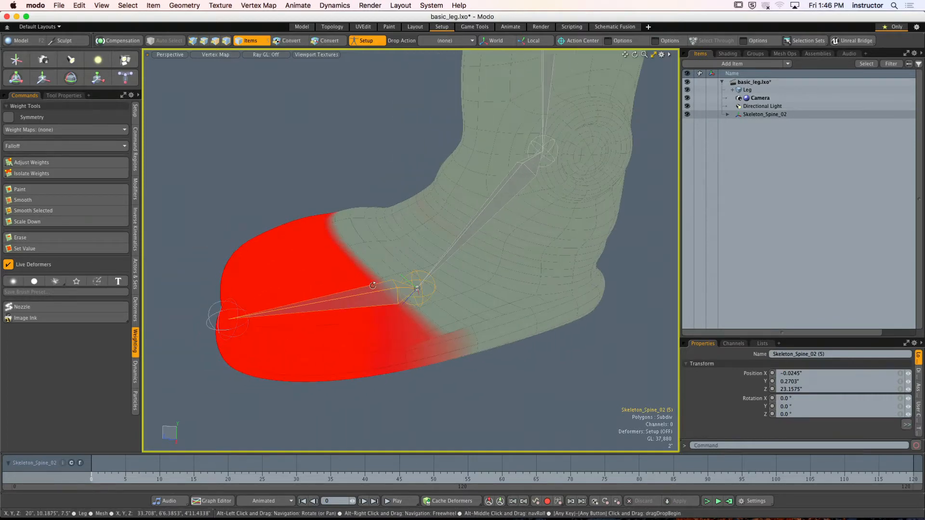
left_click(58, 190)
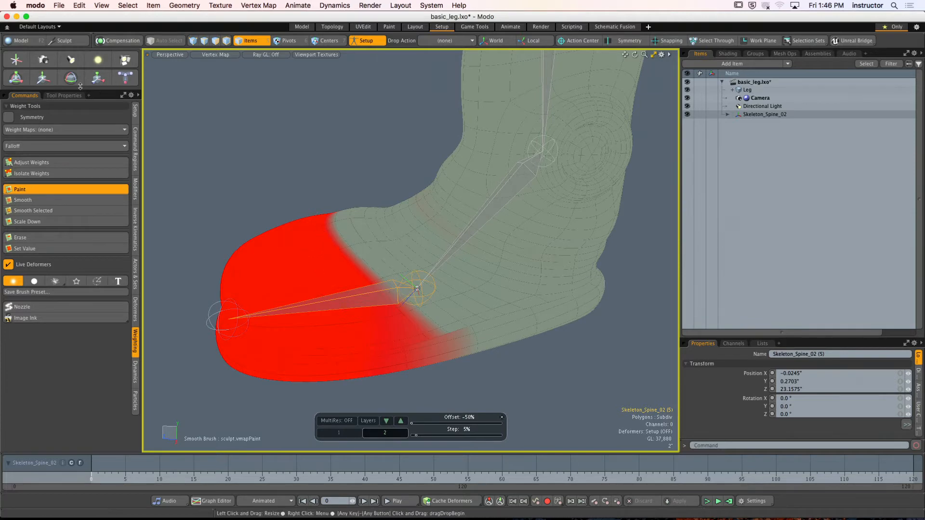
left_click(64, 95)
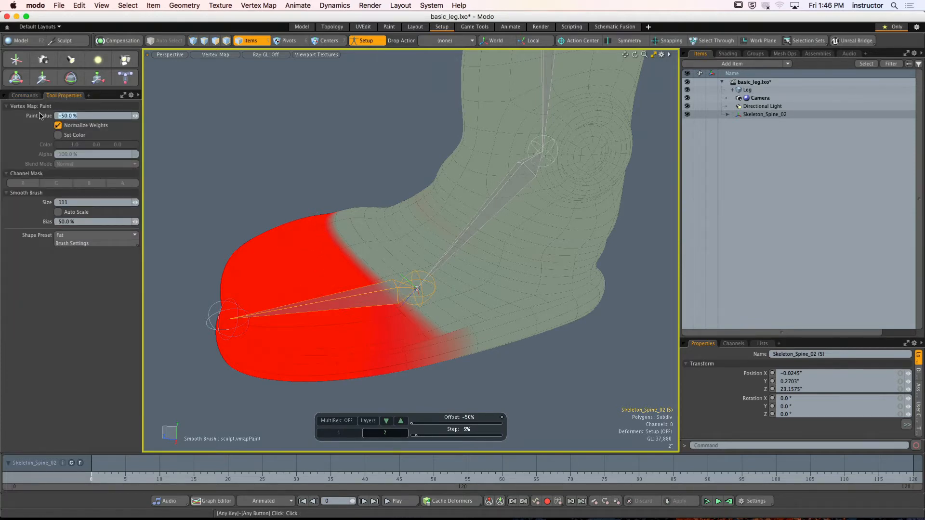
type("10")
key("Return")
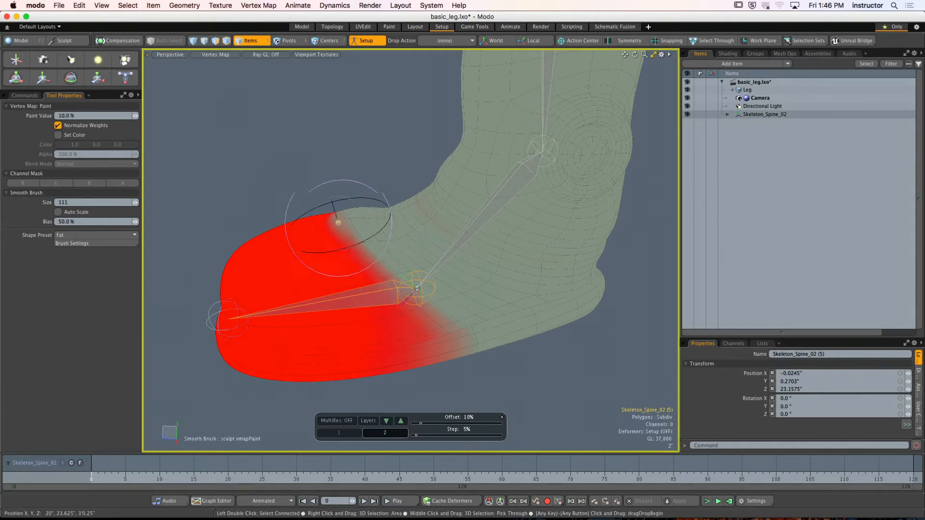
mouse_move(400, 298)
left_mouse_down()
mouse_move(433, 326)
mouse_move(391, 287)
left_mouse_up()
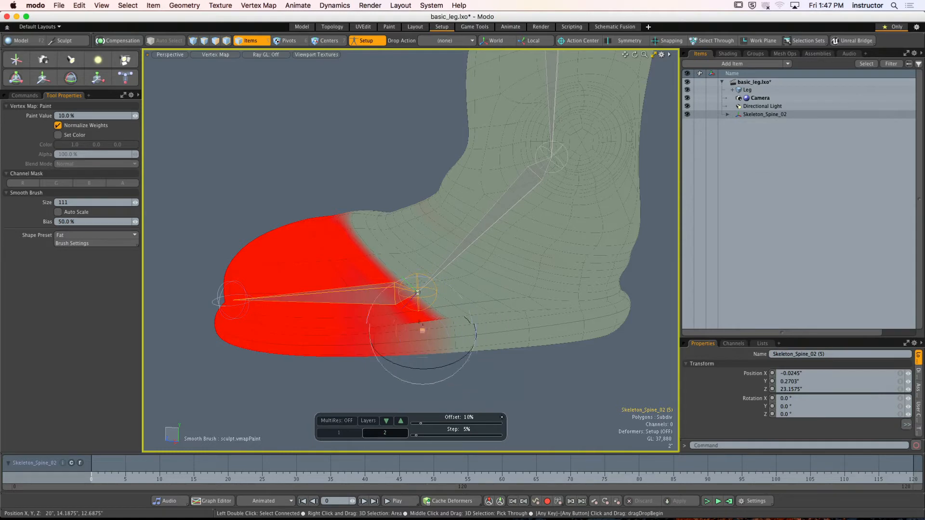
left_click_drag(423, 331, 448, 347, "alt")
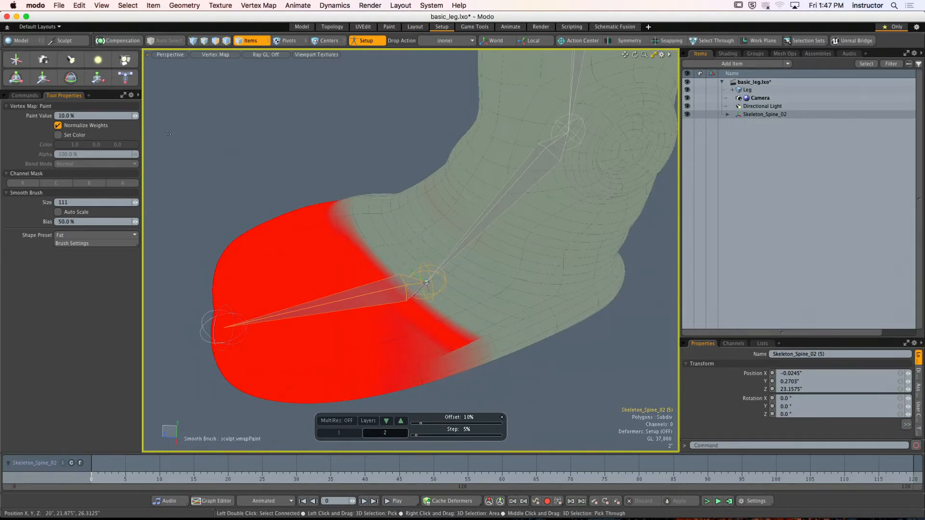
- Select the edge loop along the rear border of the toe-bone weight and smooth its weights repeatedly with Smooth Selected
left_click(30, 96)
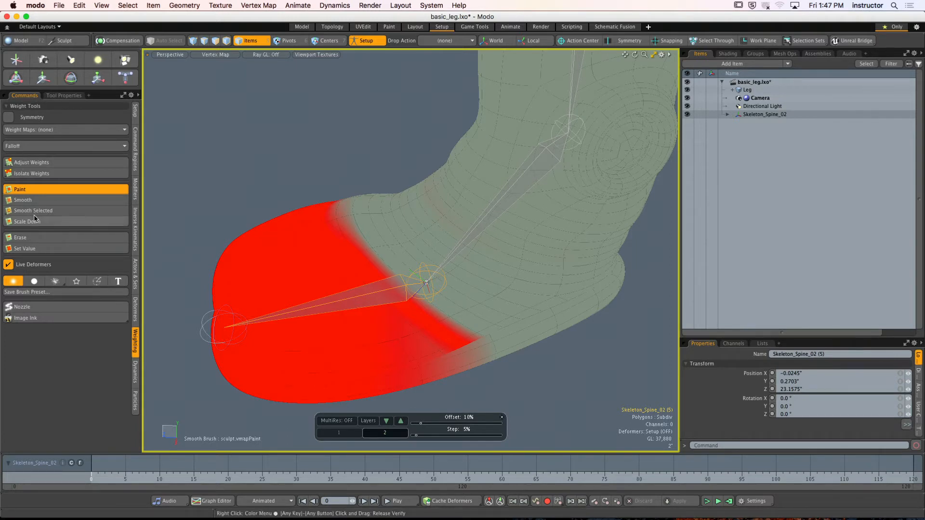
key("2")
double_click(383, 270)
left_click_drag(384, 270, 379, 263, "alt")
left_click(30, 211)
left_click(30, 211)
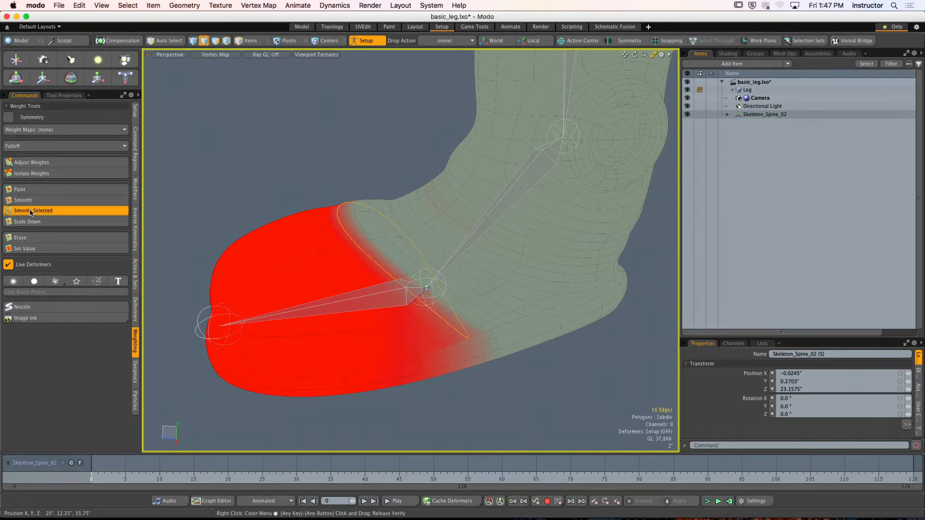
left_click(30, 211)
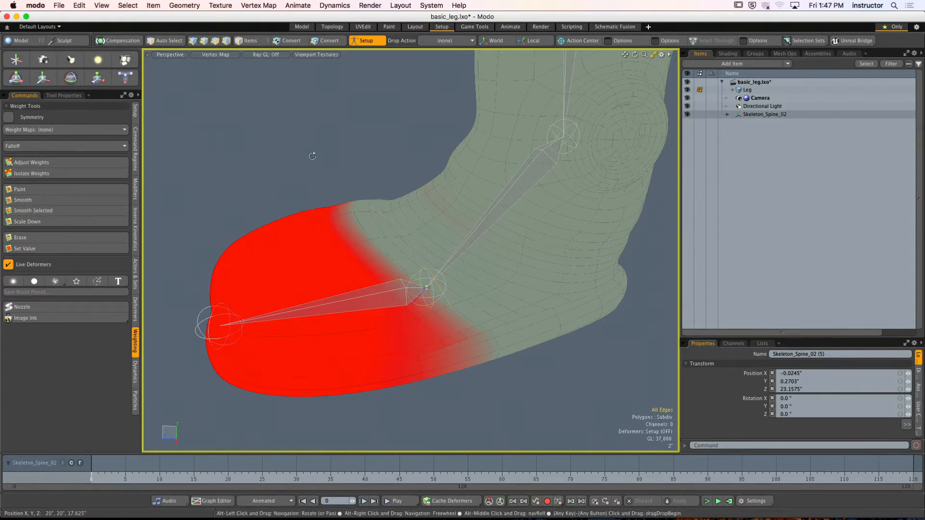
- Switch Setup mode off and on to compare the boot's bent and straight toe from several angles
left_click_drag(250, 128, 318, 147, "alt")
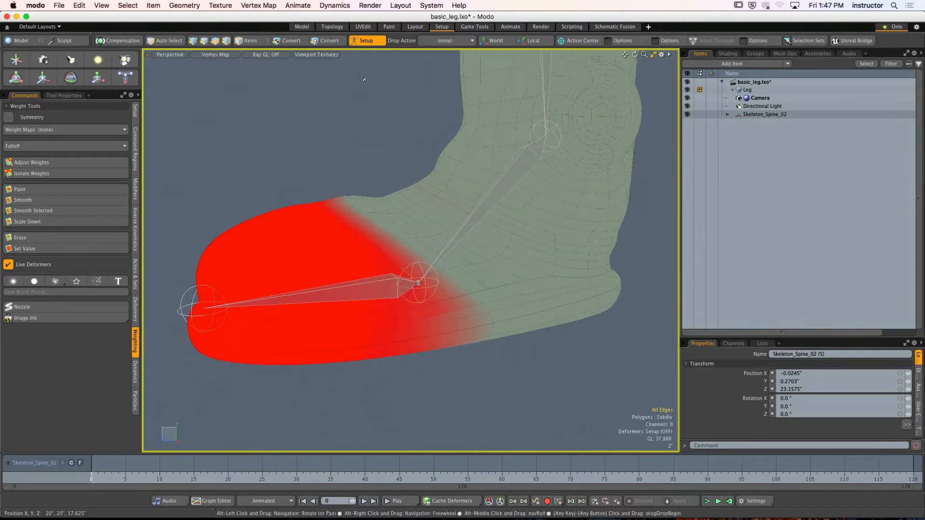
left_click(364, 41)
left_click_drag(424, 144, 321, 164, "alt")
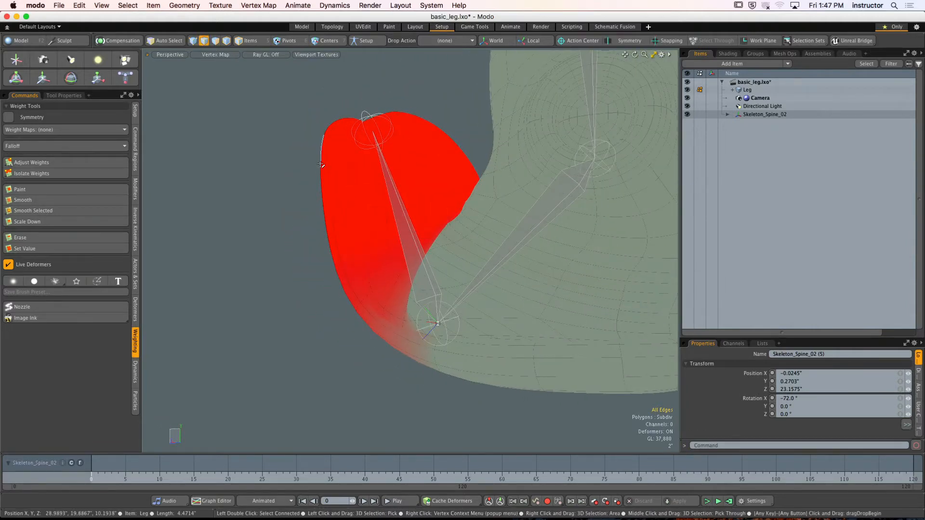
left_click(371, 41)
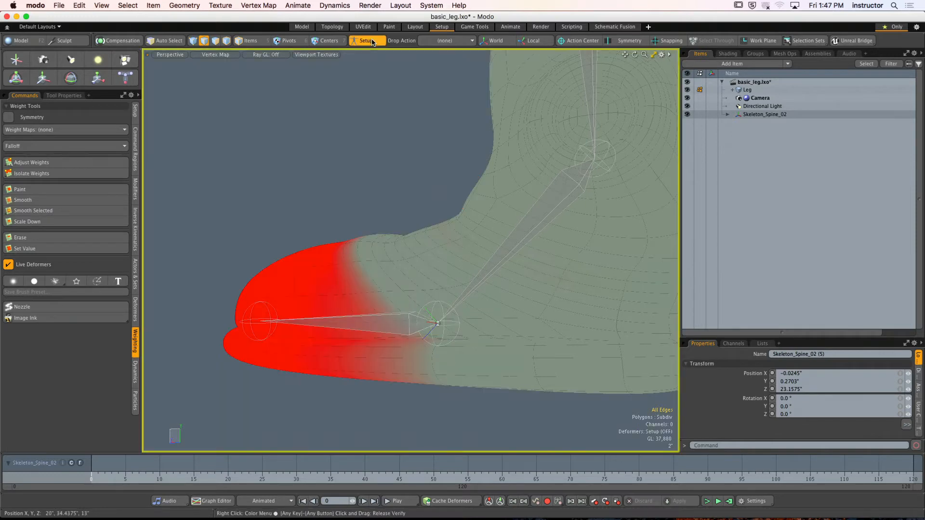
left_click(373, 42)
left_click_drag(410, 227, 402, 288, "alt")
mouse_move(403, 289)
left_mouse_down("ctrl+alt")
mouse_move(461, 316)
mouse_move(368, 284)
mouse_move(397, 305)
left_mouse_up("ctrl+alt")
left_click_drag(397, 304, 421, 243, "alt")
- In Setup mode, paint toe-bone weight at 50% with a size 85 brush across the instep border, underside and both sides of the sole
left_click(366, 42)
scroll(426, 269, "down", 3)
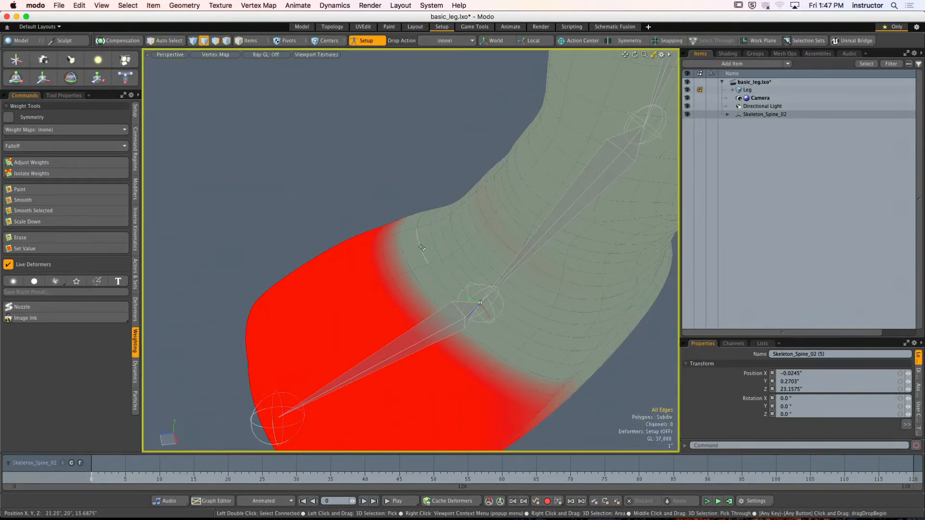
left_click(53, 190)
left_click(64, 96)
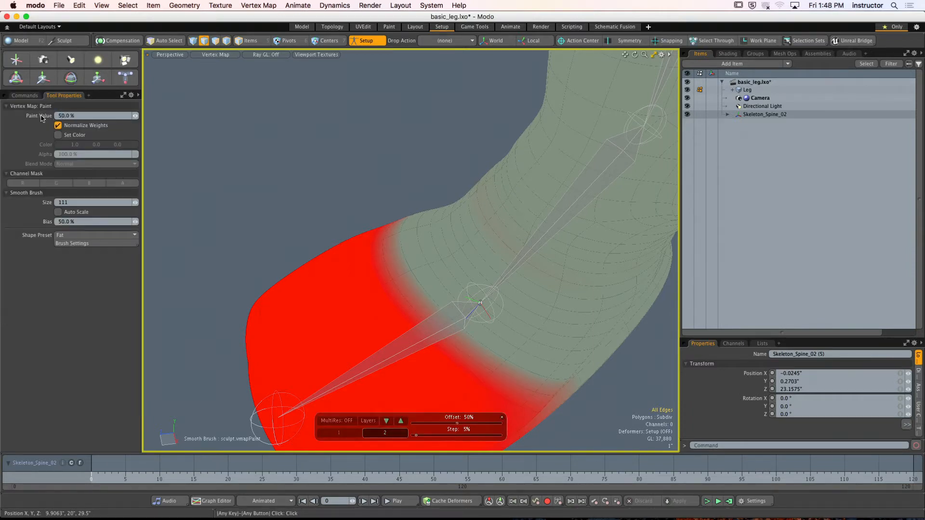
right_click_drag(438, 273, 426, 273)
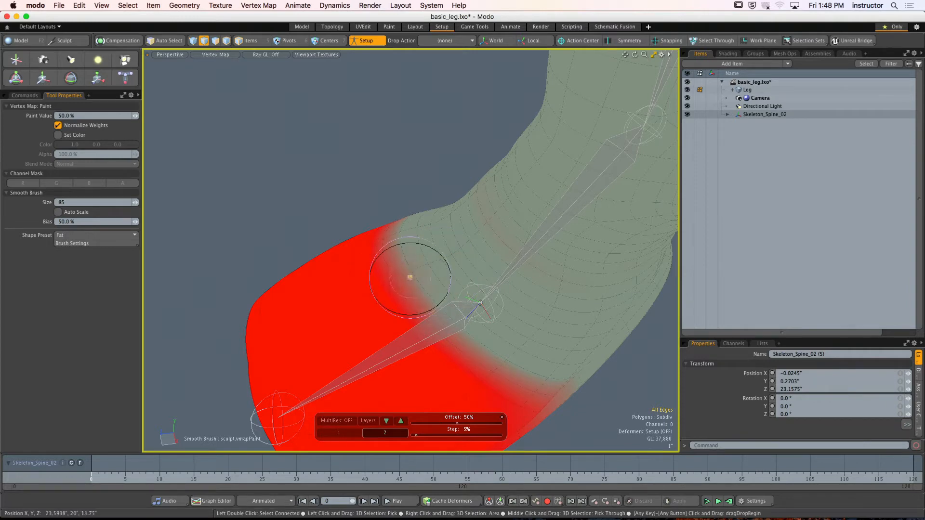
mouse_move(409, 277)
left_mouse_down()
mouse_move(436, 260)
mouse_move(496, 346)
mouse_move(505, 385)
mouse_move(540, 374)
mouse_move(467, 364)
mouse_move(440, 234)
mouse_move(515, 281)
mouse_move(471, 320)
mouse_move(470, 335)
mouse_move(545, 321)
mouse_move(496, 309)
mouse_move(475, 279)
mouse_move(486, 300)
mouse_move(495, 159)
mouse_move(479, 165)
mouse_move(489, 303)
mouse_move(496, 270)
left_mouse_up()
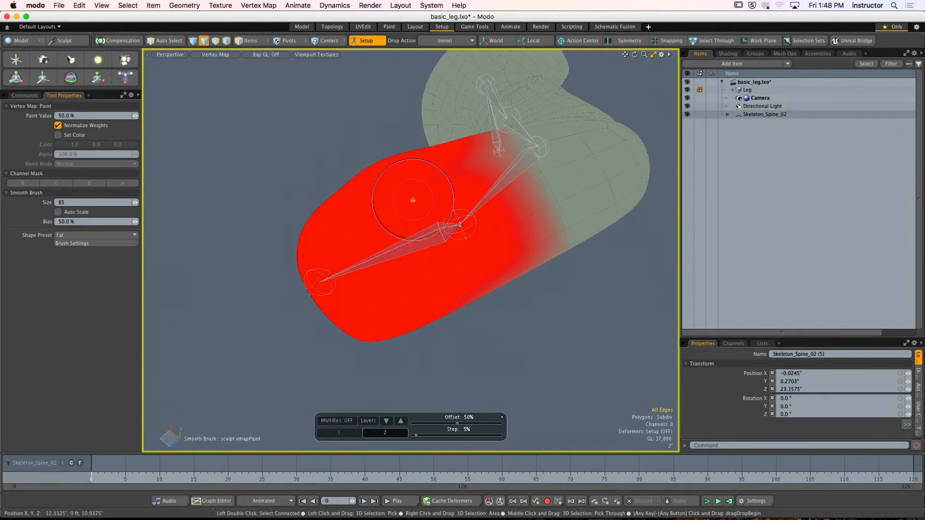
mouse_move(383, 212)
left_mouse_down("alt")
mouse_move(409, 187)
mouse_move(437, 196)
mouse_move(459, 238)
mouse_move(464, 227)
mouse_move(440, 265)
mouse_move(449, 262)
mouse_move(448, 271)
left_mouse_up("alt")
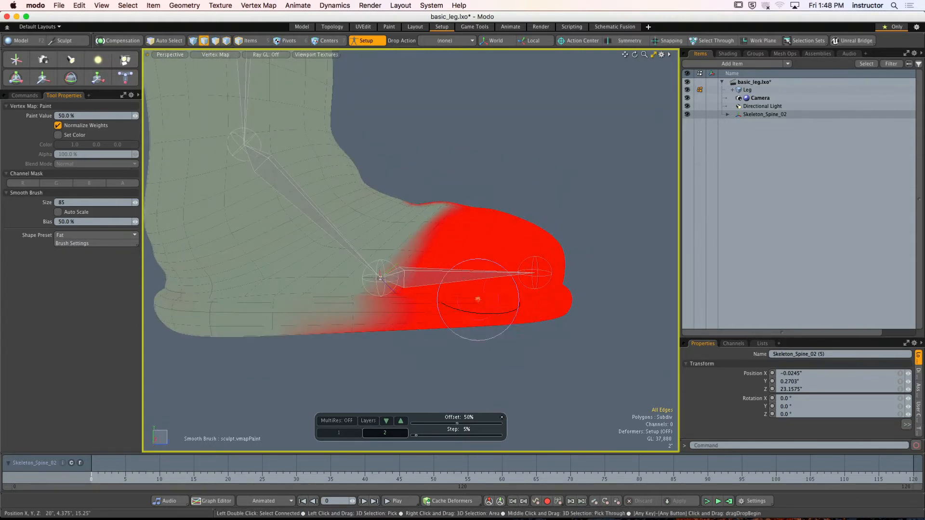
mouse_move(436, 305)
left_mouse_down("alt")
mouse_move(494, 238)
mouse_move(427, 304)
left_mouse_up("alt")
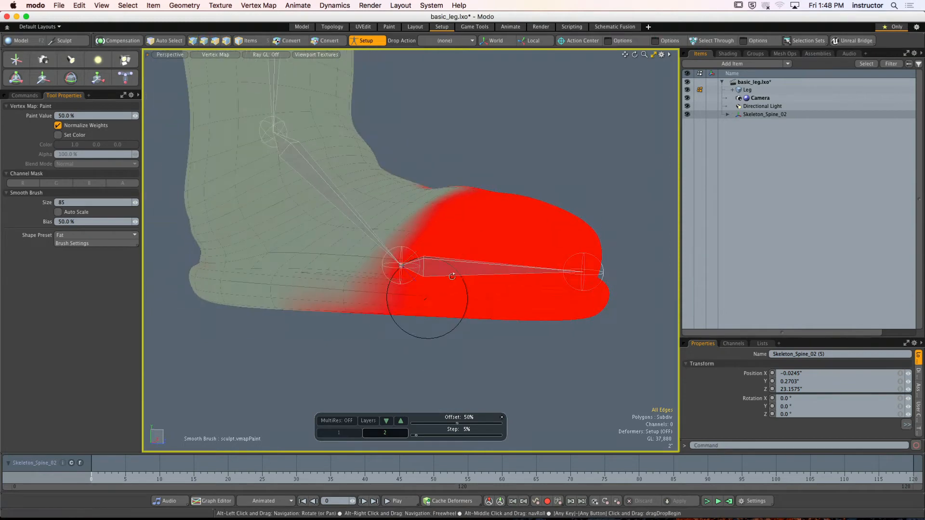
- Leave Setup mode and examine the toe-bone weight on the bent toe and sole from the boot's other side
left_click(375, 41)
left_click_drag(420, 212, 444, 169, "alt")
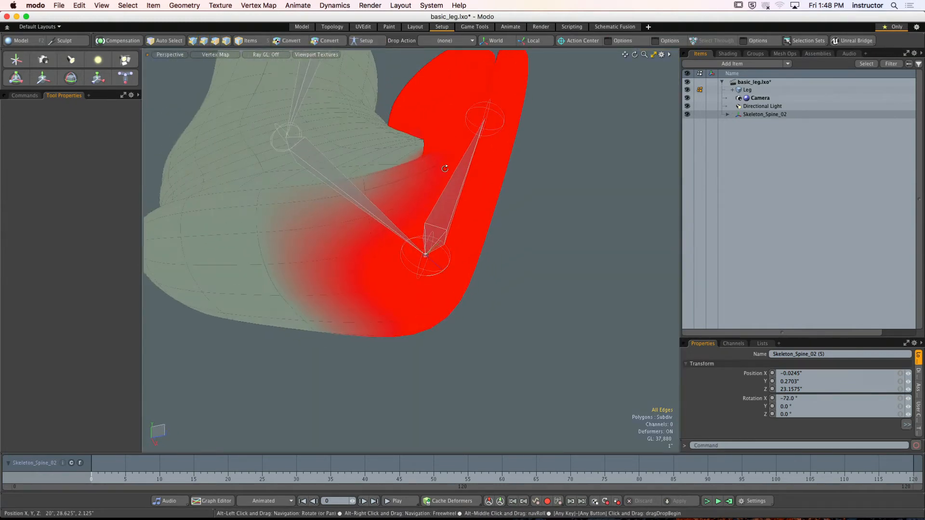
left_click(29, 97)
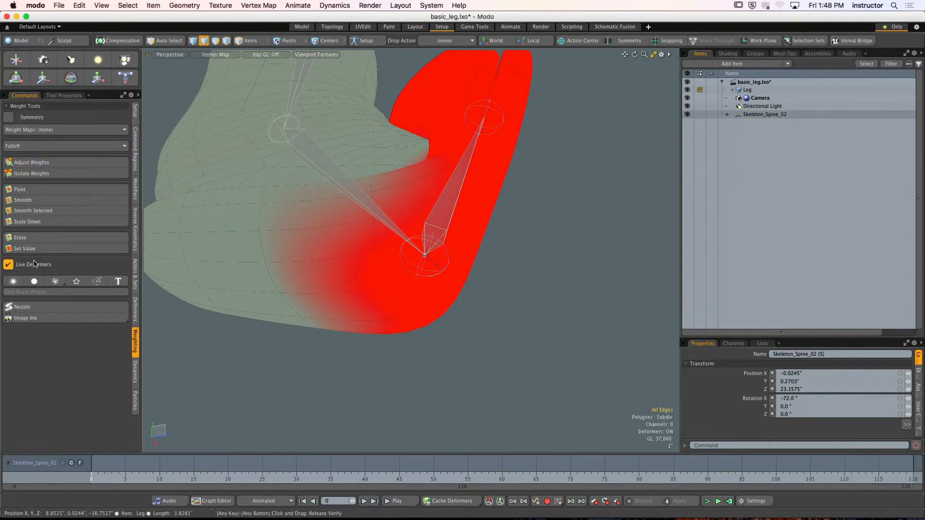
left_click_drag(424, 251, 429, 218, "alt")
left_click(45, 162)
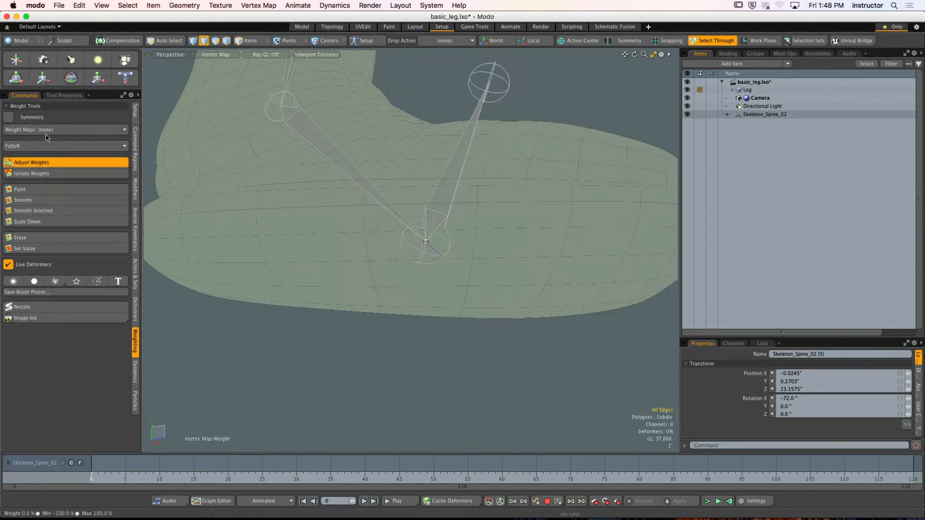
left_click_drag(477, 196, 415, 204, "alt")
left_click_drag(415, 204, 441, 236, "alt+shift")
key("space")
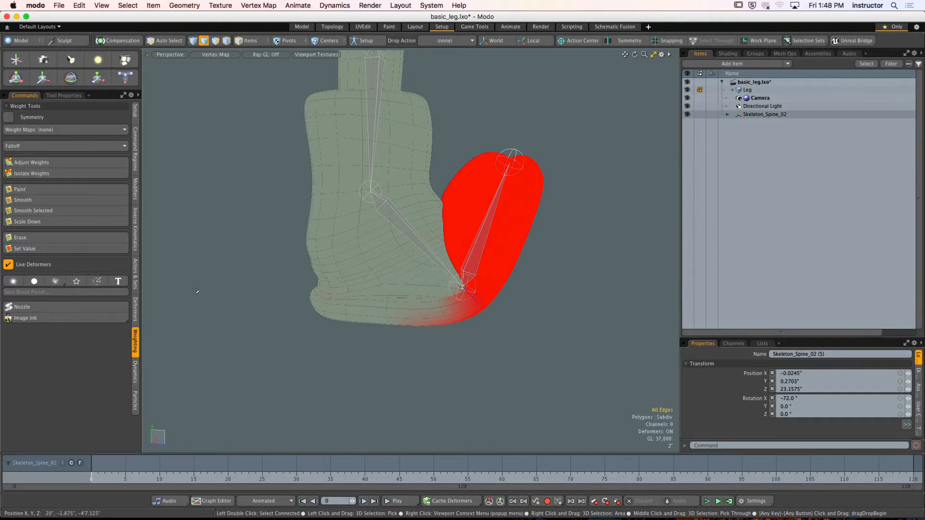
- Select the toe bone and paint its weight with a -20% paint value on the sole around the toe joint, finishing in edge selection mode
left_click(249, 42)
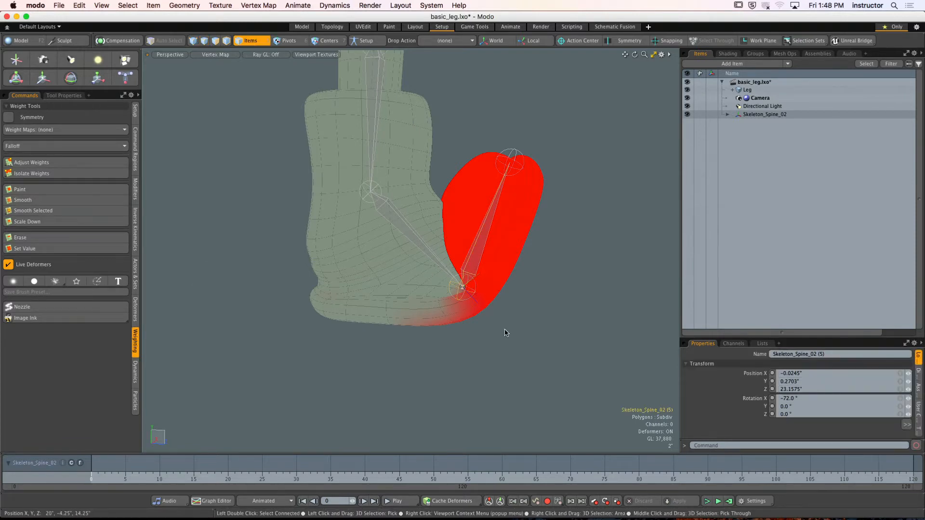
key("Escape")
left_click(470, 260)
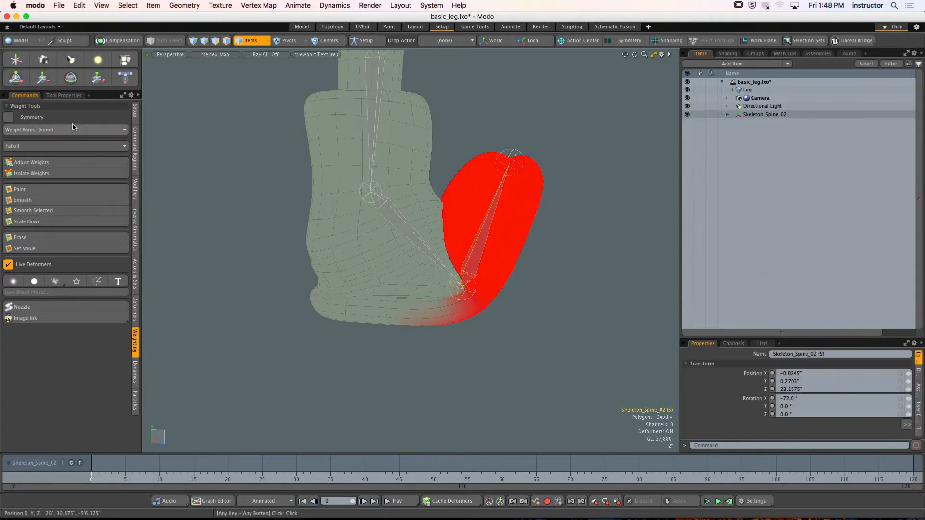
left_click(35, 162)
left_click(40, 163)
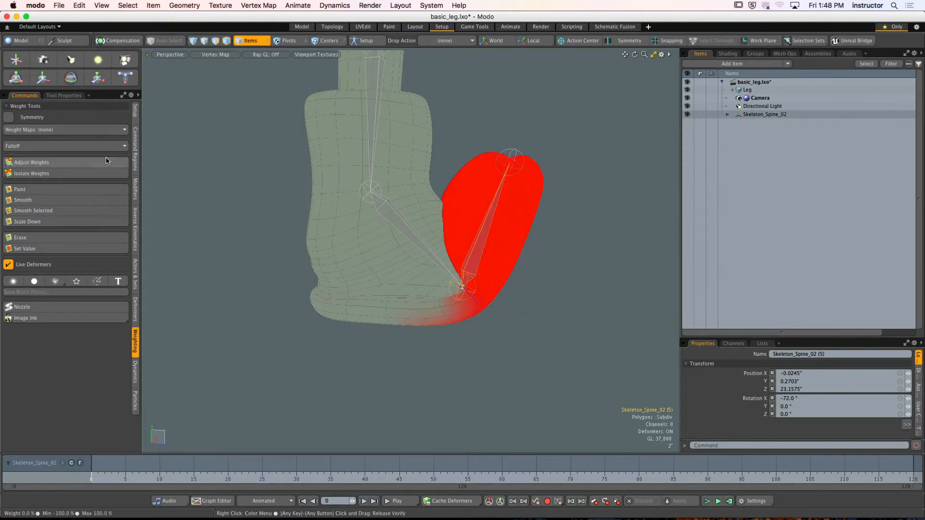
left_click(21, 189)
left_click_drag(430, 262, 469, 289, "alt")
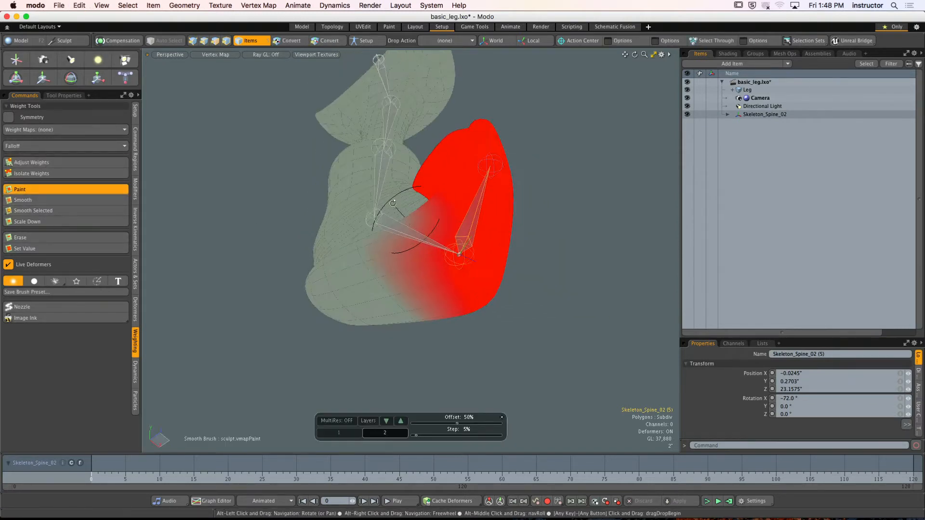
left_click(65, 96)
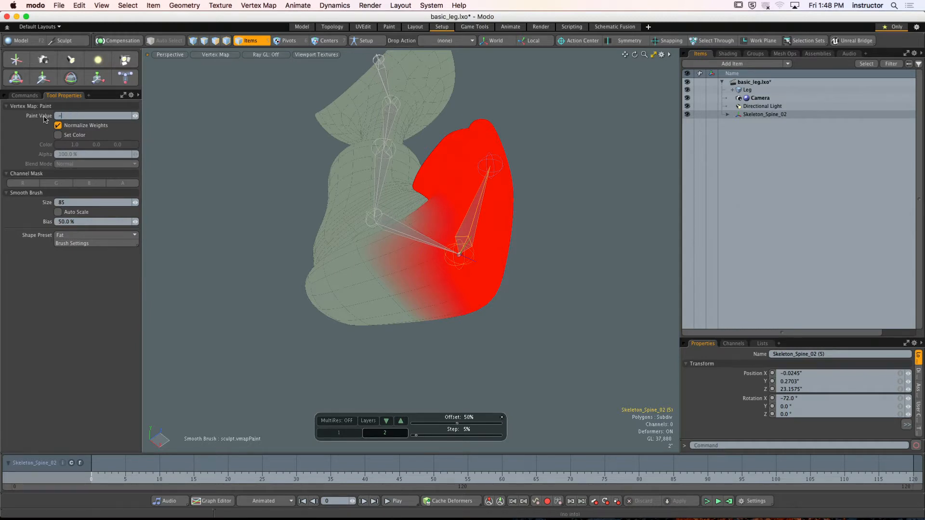
mouse_move(448, 288)
left_mouse_down("alt")
mouse_move(409, 298)
mouse_move(408, 285)
left_mouse_up("alt")
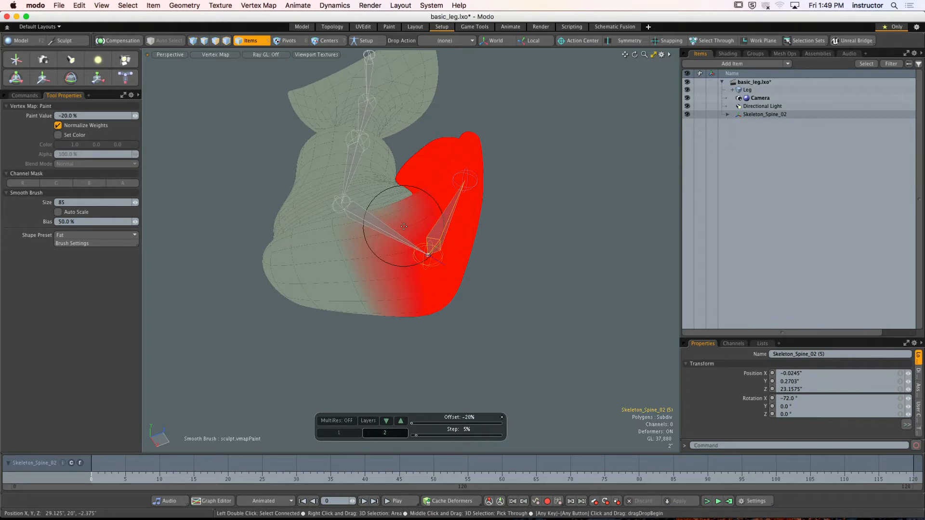
key("2")
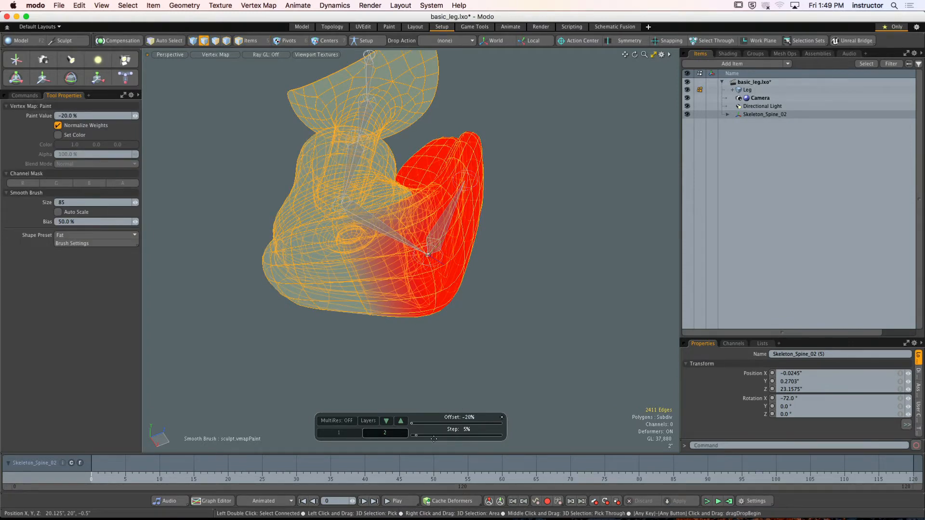
- Paint the toe-bone weight with a -20% paint value and a size 54 brush on the sole below the toe joint
left_click_drag(243, 225, 268, 218, "alt")
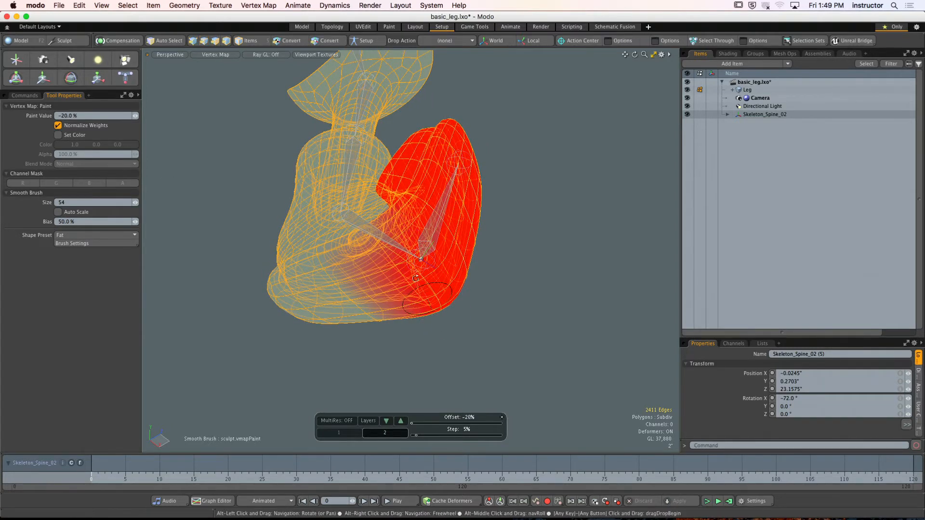
left_click_drag(438, 308, 387, 284, "alt")
key("space")
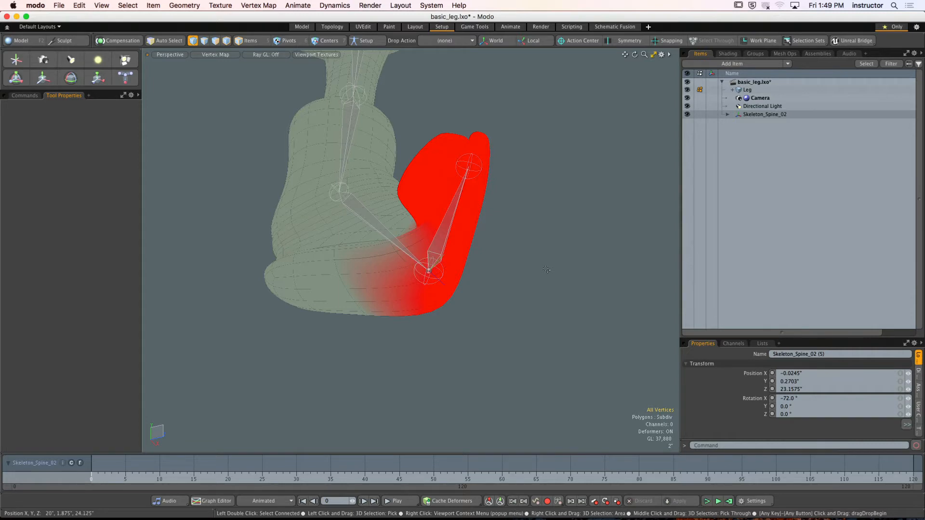
- Switch to Remote Desktop and take control of the student 09 computer, T103-41GQJ1GN
mouse_move(634, 512)
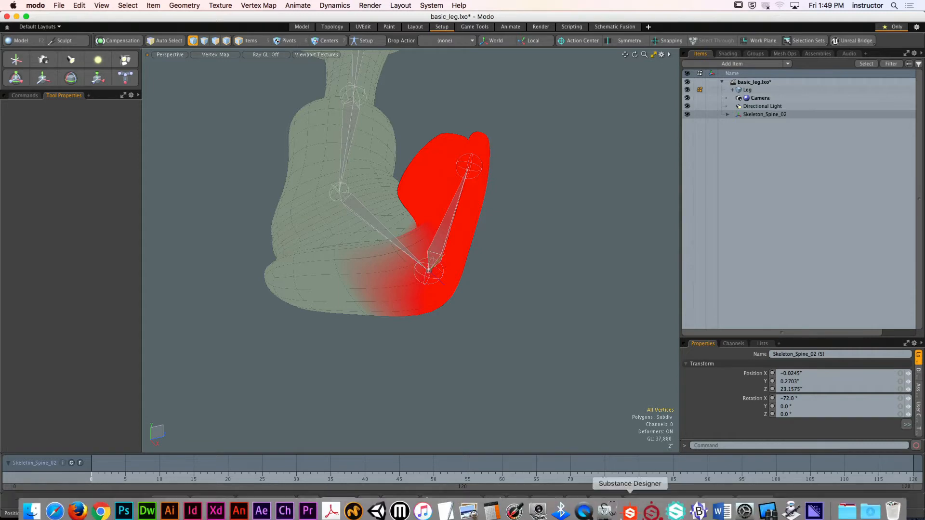
left_click(762, 507)
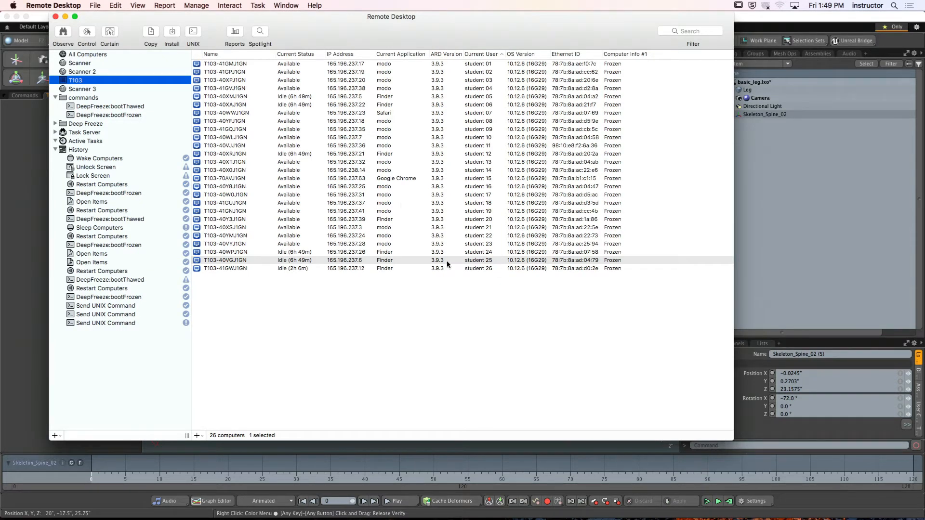
left_click(477, 129)
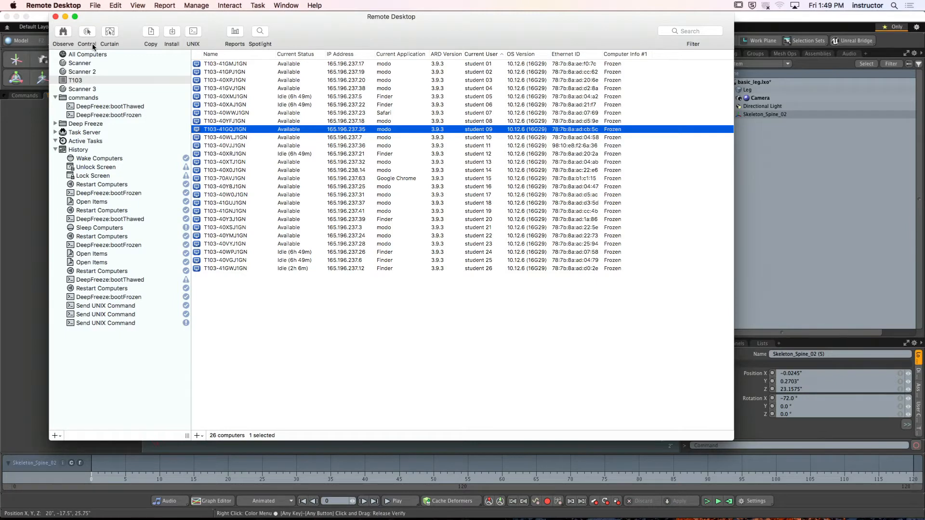
left_click(93, 44)
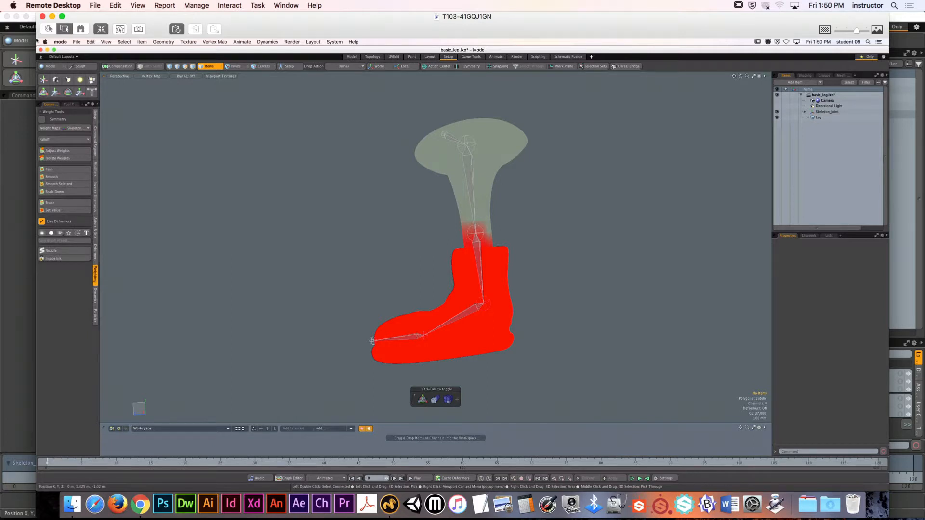
- Test-rotate the joint above the boot on the remote leg rig, undo the rotation and deselect the joint
left_click(482, 229)
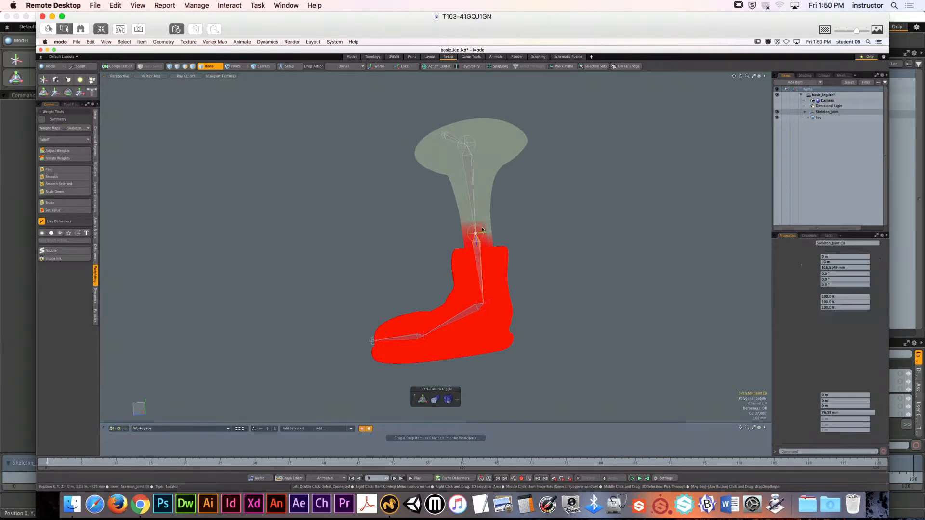
key("e")
left_click_drag(508, 233, 501, 206)
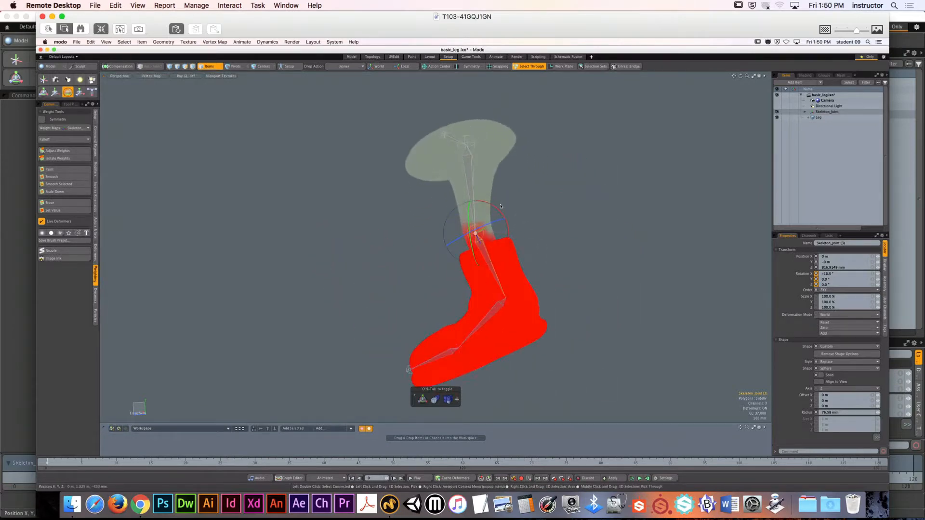
key("super+z")
key("Escape")
key("Escape")
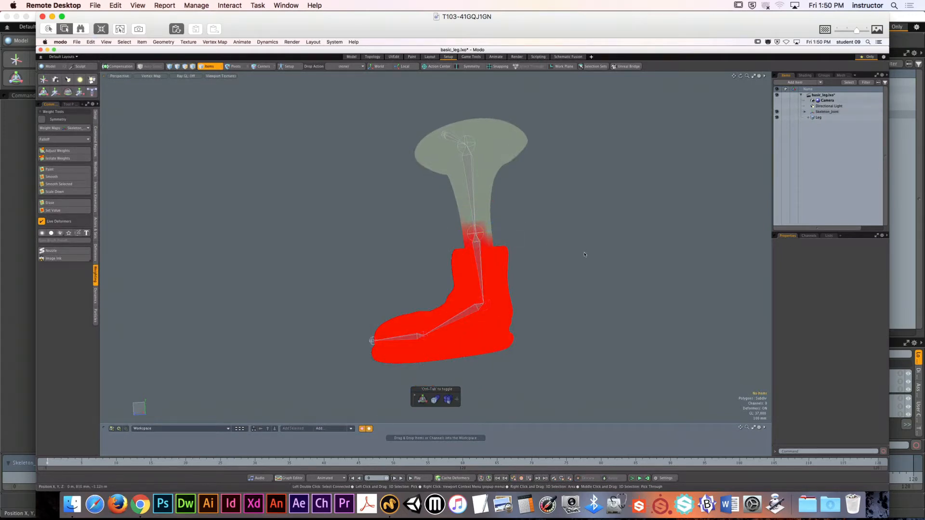
- Examine the remote leg's skeleton joint weight maps one after another, from the upper leg to the foot
left_click(82, 128)
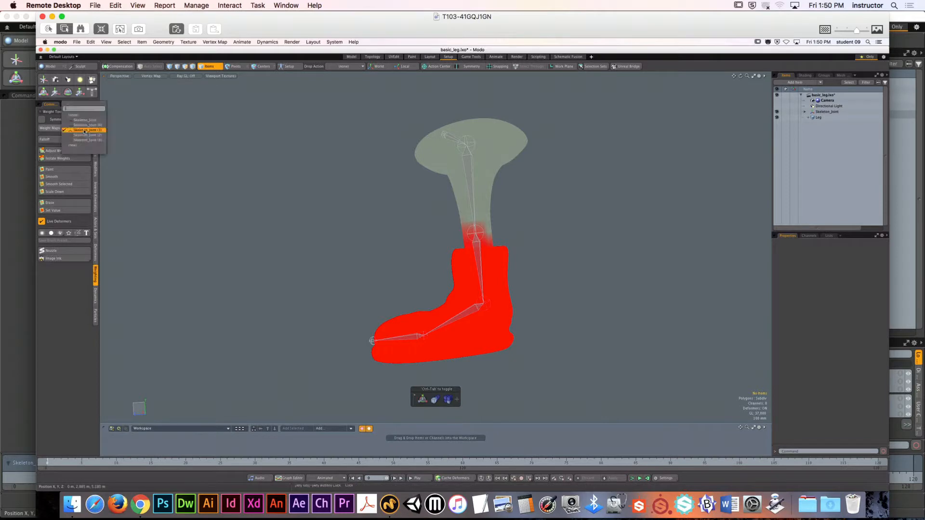
left_click(84, 125)
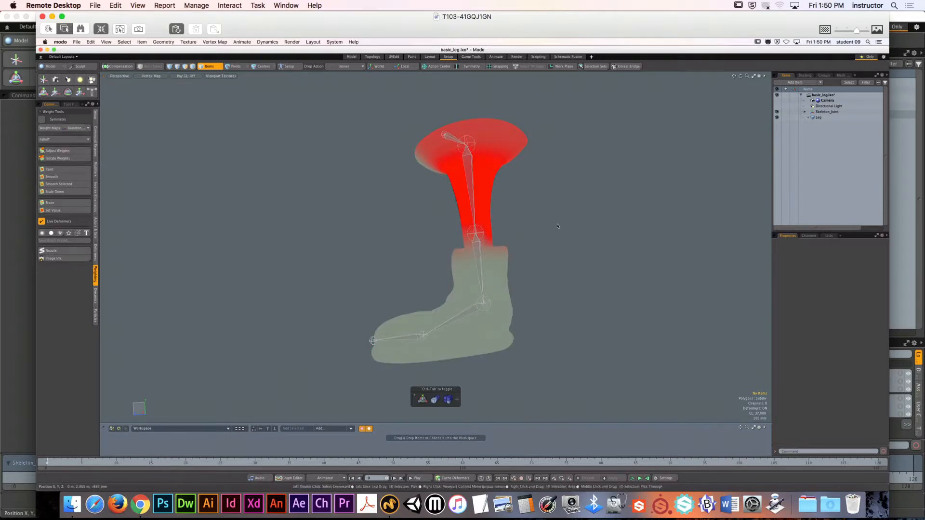
left_click_drag(557, 226, 580, 258, "alt")
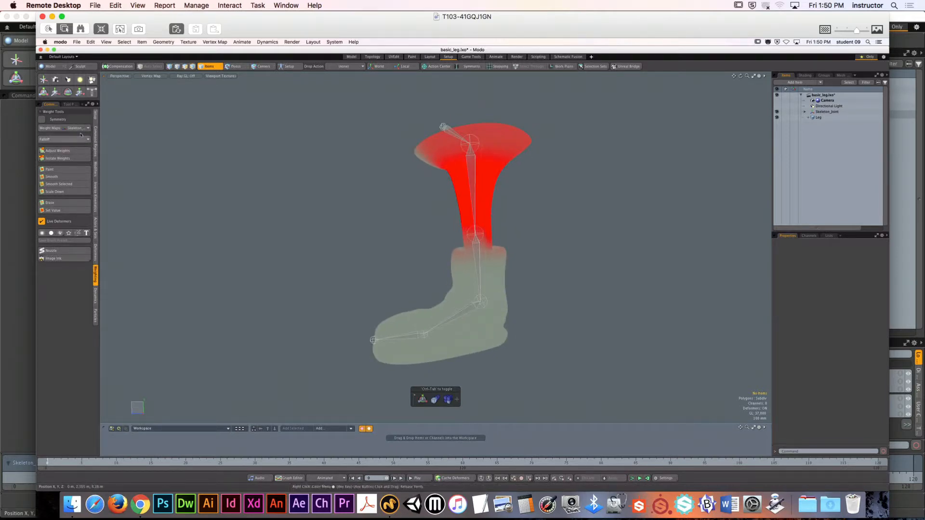
left_click(82, 128)
left_click(81, 122)
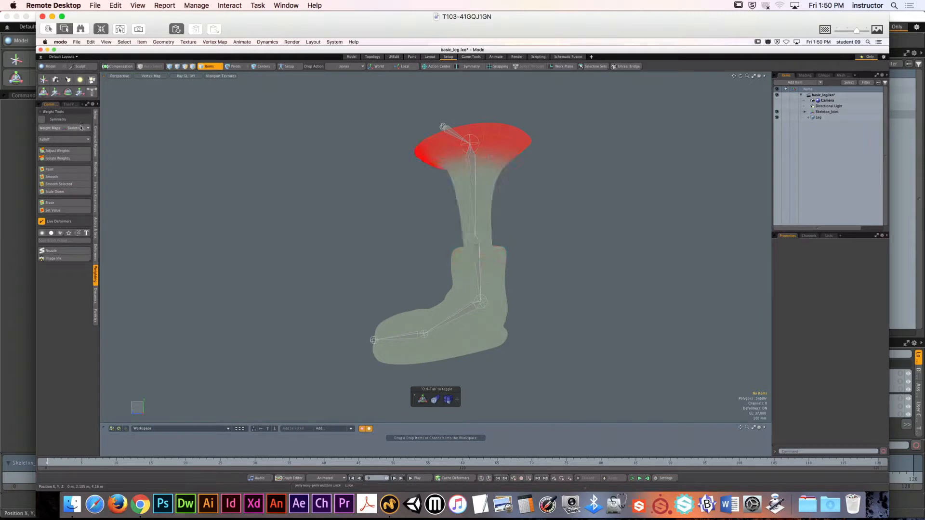
left_click(80, 128)
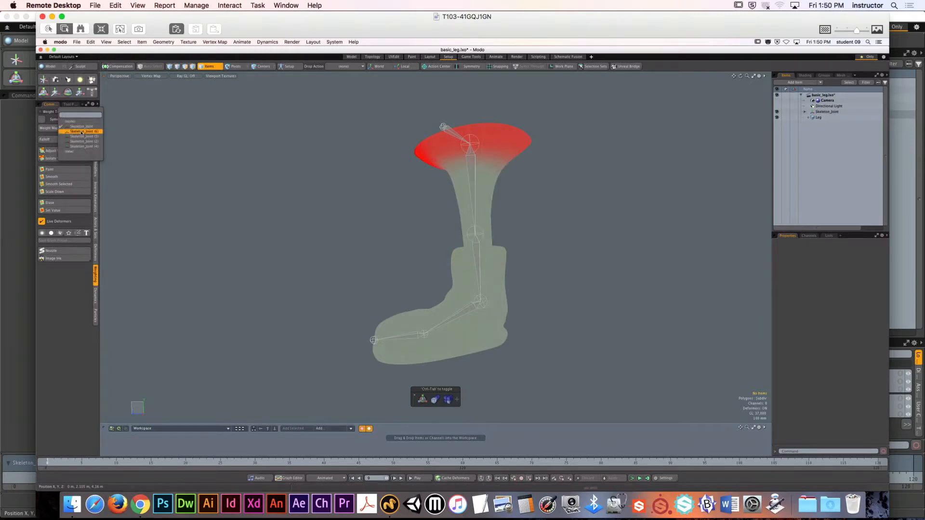
left_click(81, 131)
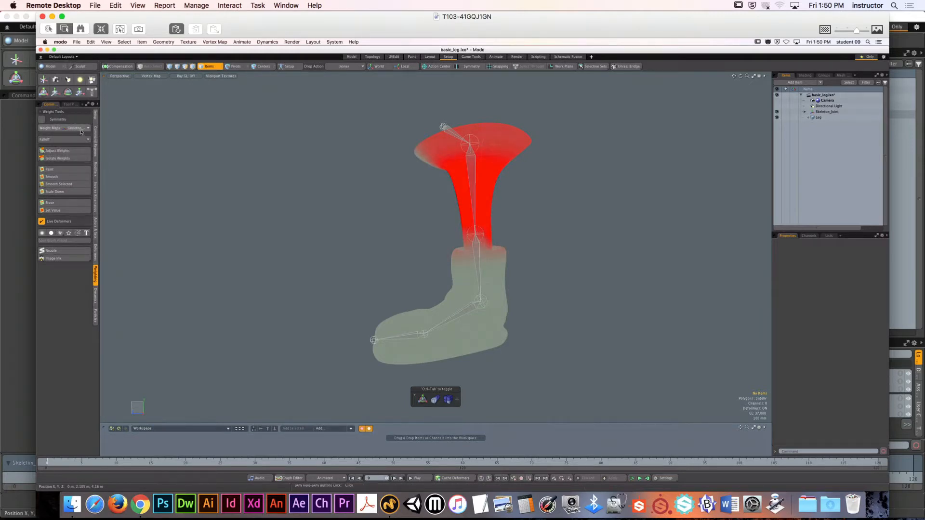
left_click(81, 129)
left_click(82, 136)
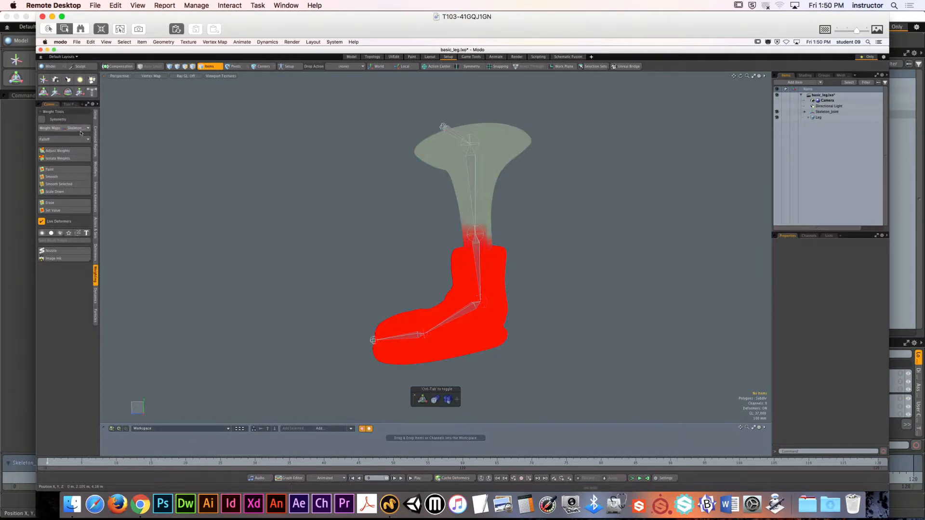
left_click(81, 129)
left_click(81, 133)
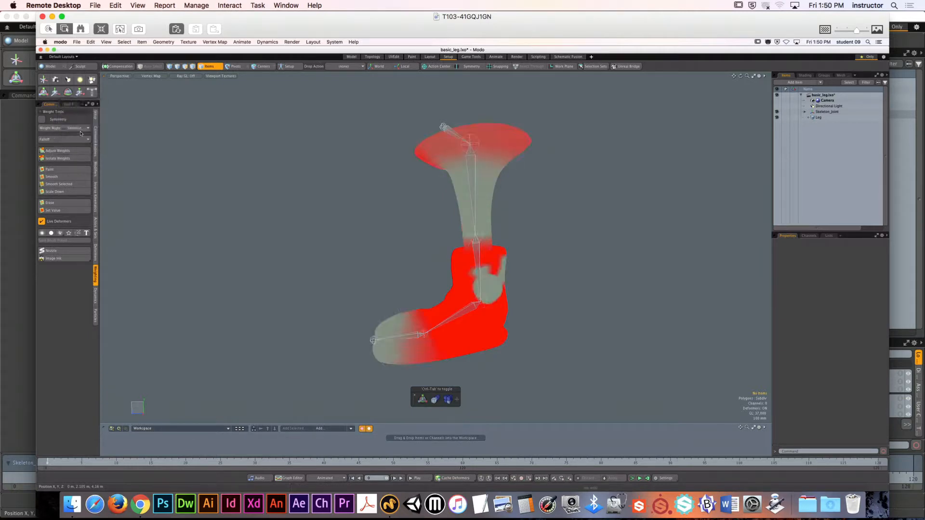
- Compare the foot and toe joint weight maps around the ankle patch and toe on the remote boot
left_click_drag(269, 235, 273, 237, "alt")
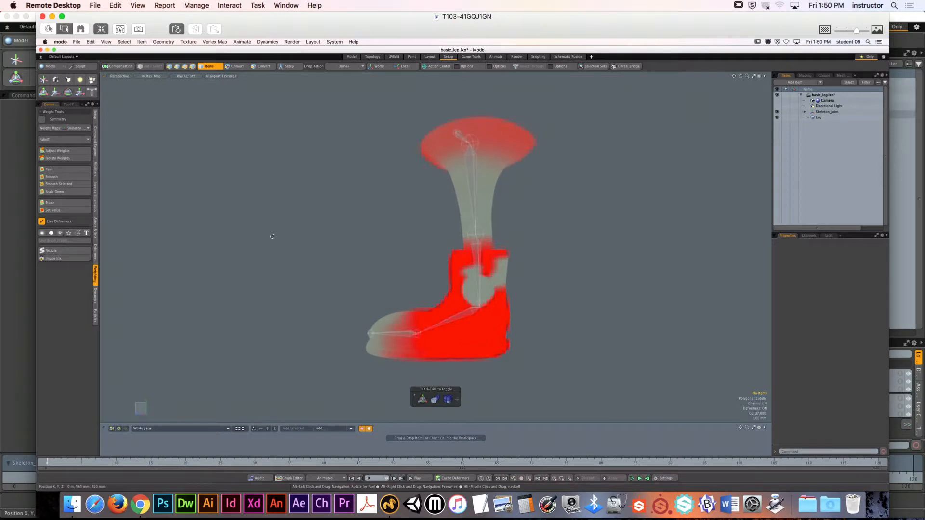
left_click_drag(411, 249, 504, 254, "alt")
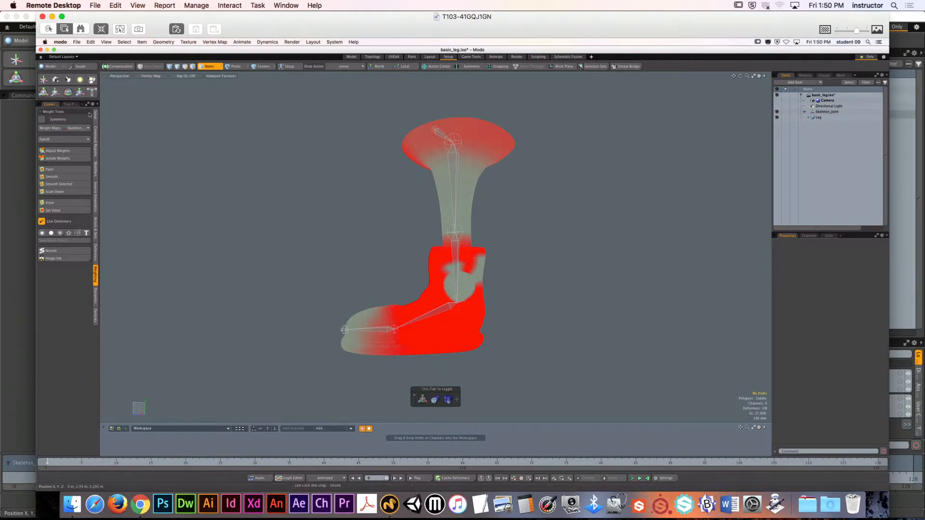
left_click(79, 128)
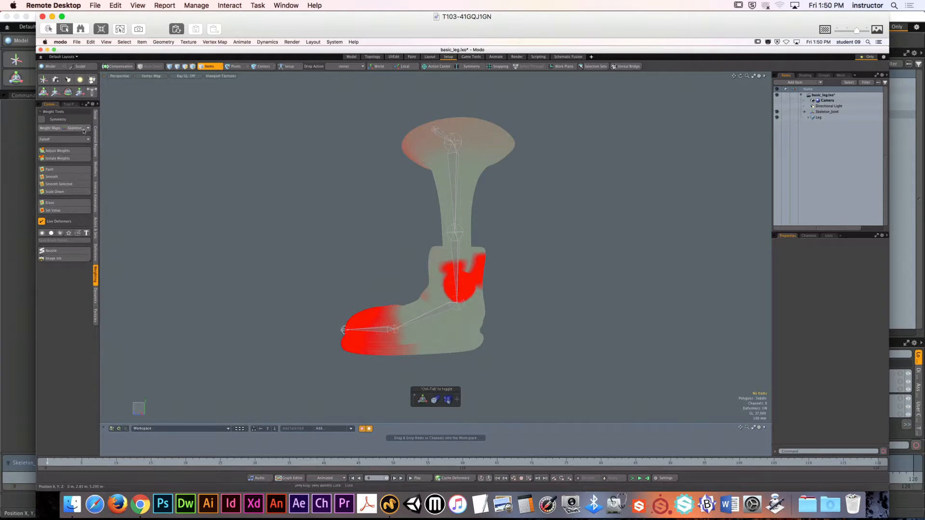
left_click(81, 128)
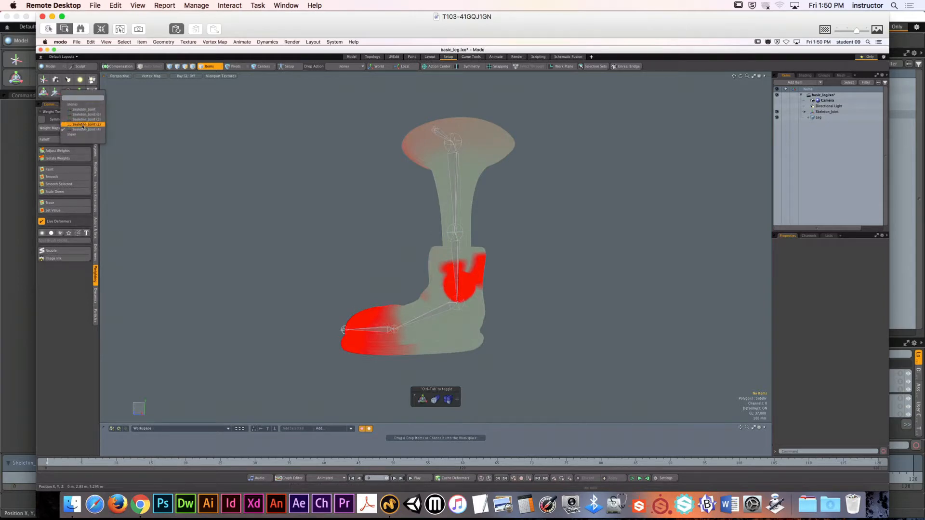
left_click(83, 124)
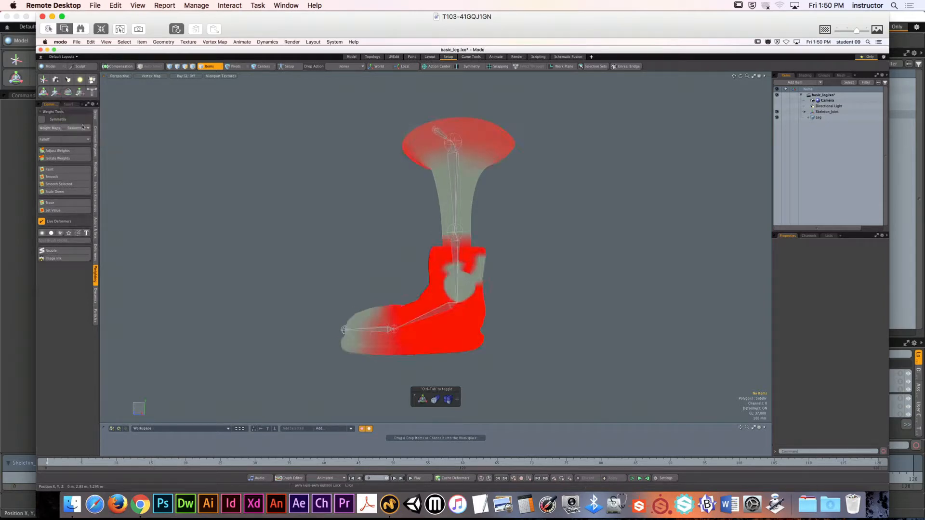
left_click_drag(511, 262, 276, 253, "alt")
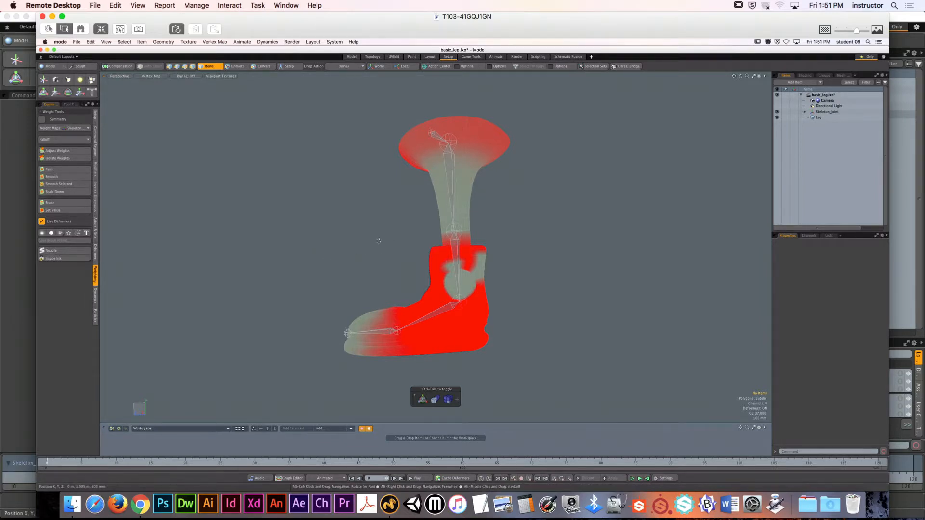
mouse_move(390, 241)
left_mouse_down("alt")
mouse_move(663, 255)
mouse_move(388, 227)
left_mouse_up("alt")
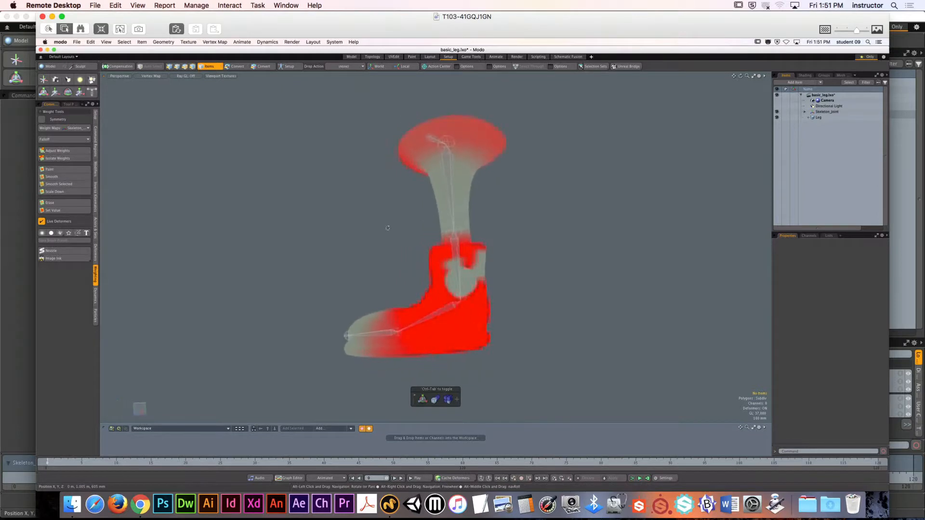
left_click_drag(587, 236, 617, 275, "alt")
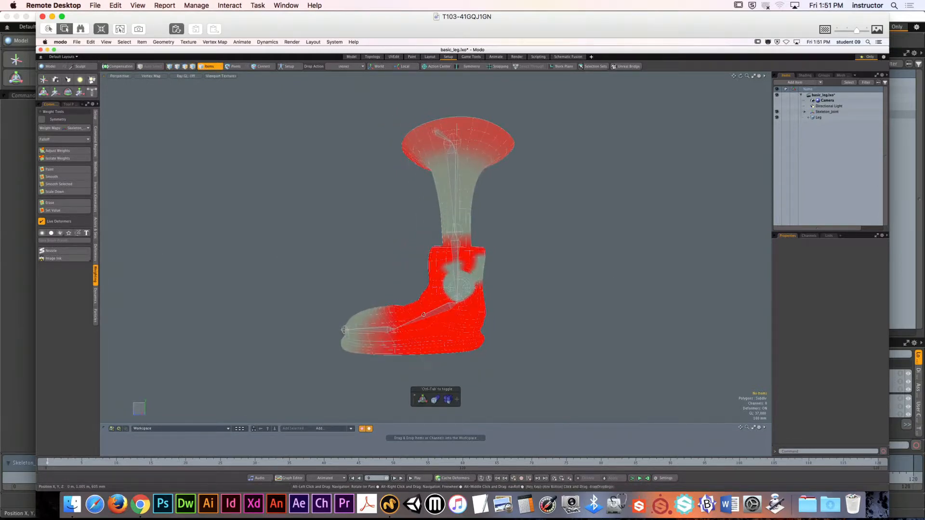
- Close the remote session, switch back to the local Modo scene and examine the bent toe's weight from several angles
left_click(42, 16)
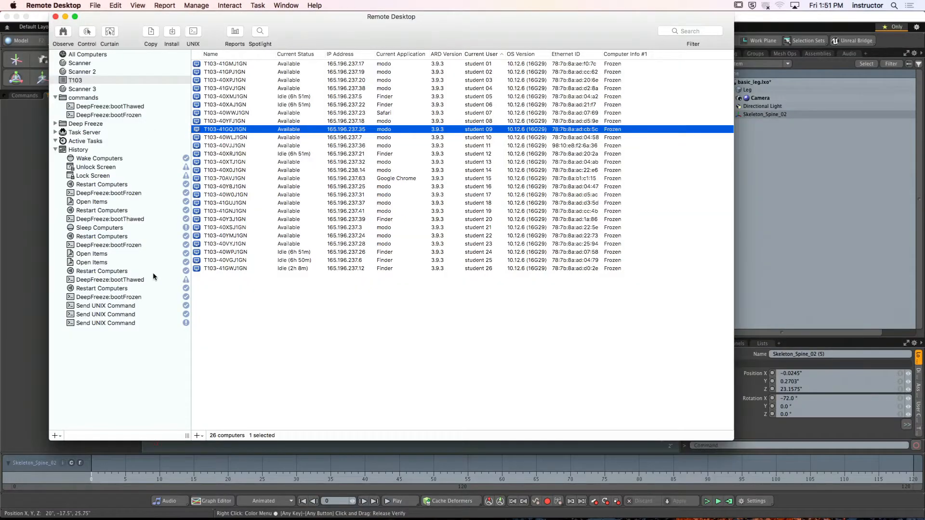
left_click(24, 195)
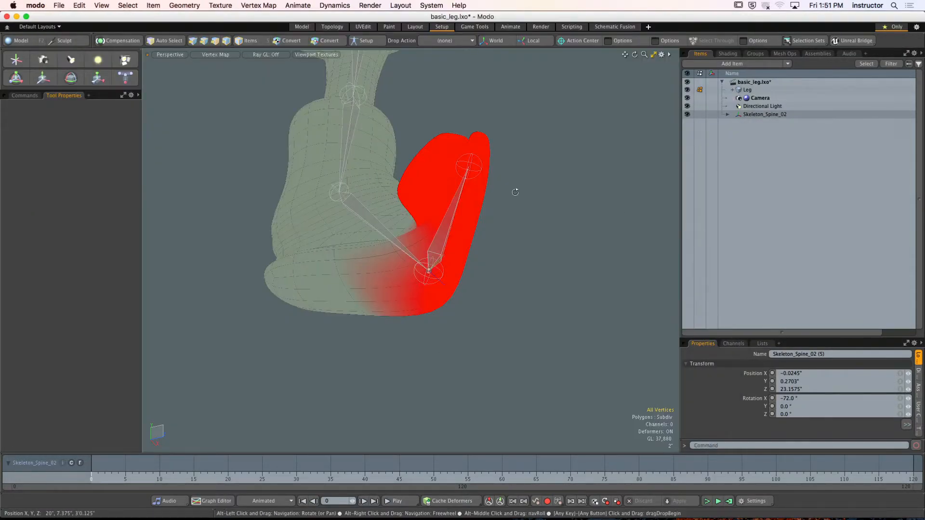
left_click_drag(514, 190, 491, 314, "alt")
left_click_drag(491, 314, 353, 305, "alt")
left_click_drag(353, 306, 380, 276, "alt+shift")
left_click_drag(381, 275, 327, 332, "alt+shift")
left_click_drag(327, 332, 398, 338, "ctrl+alt")
left_click_drag(398, 338, 392, 303, "alt+shift")
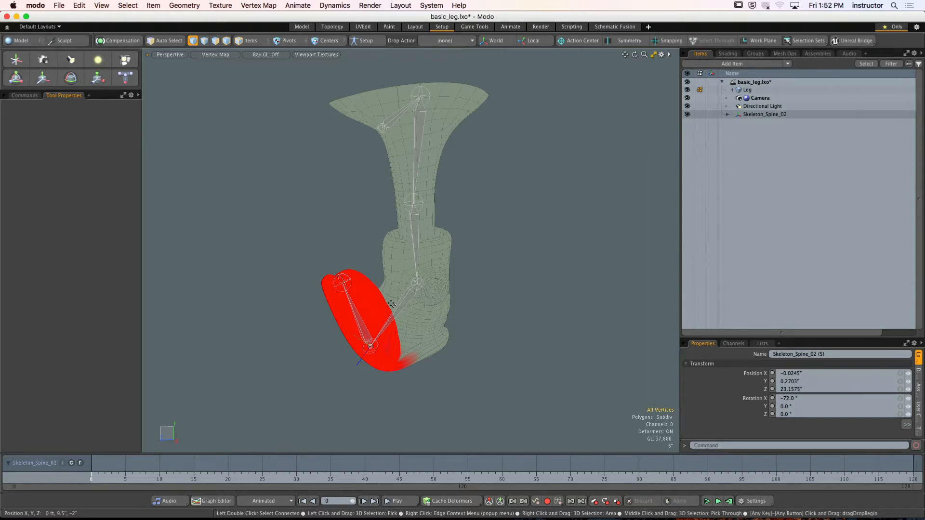
left_click_drag(392, 304, 409, 294, "alt")
key("7")
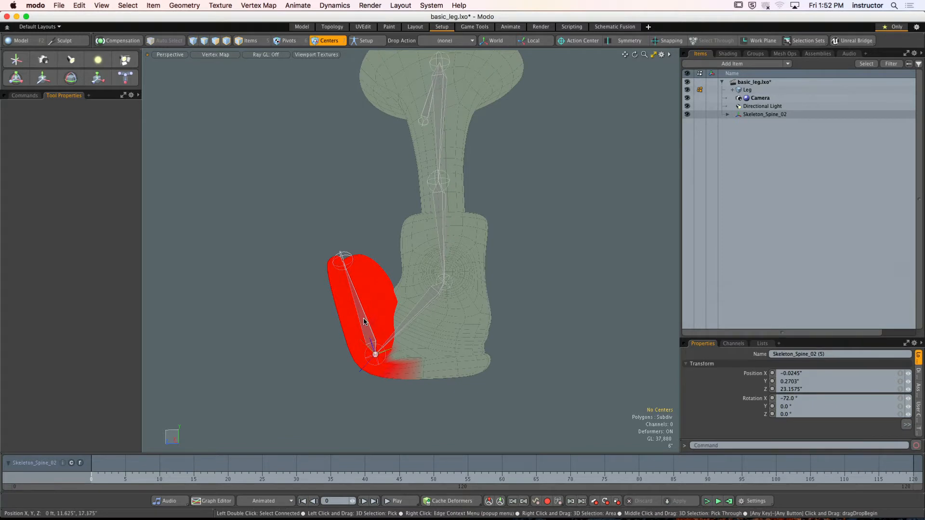
left_click_drag(365, 322, 393, 296, "alt")
key("y")
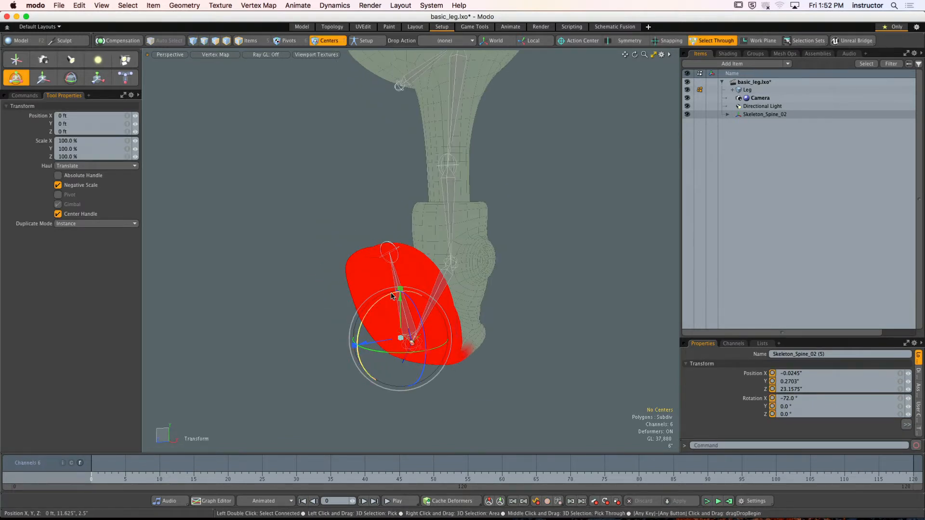
key("q")
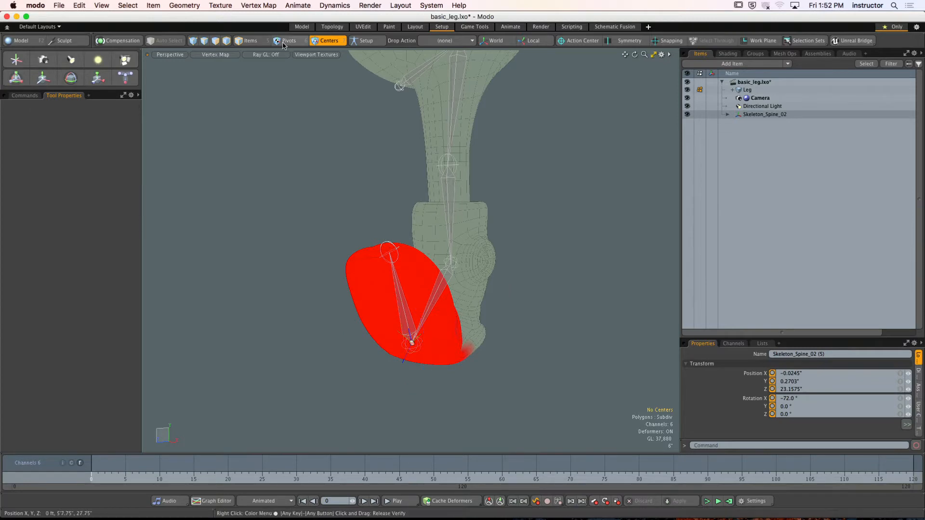
- In item selection mode, straighten the toe bone by rotating it down and setting its X rotation to 0°
left_click(248, 41)
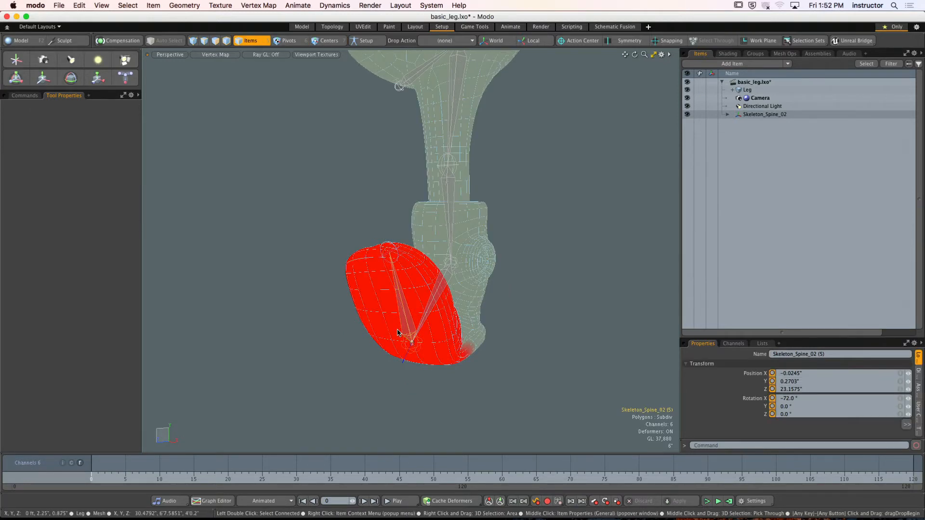
key("y")
left_click_drag(378, 343, 375, 450)
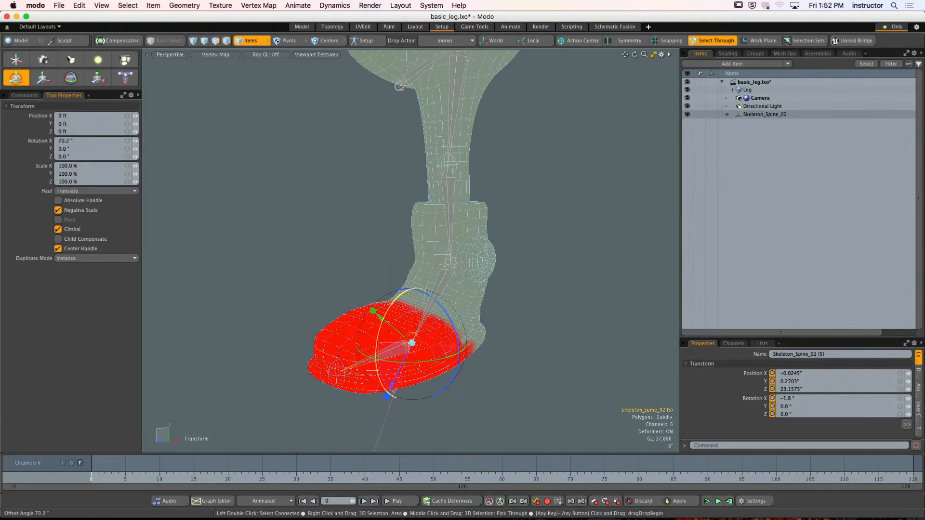
left_click(785, 398)
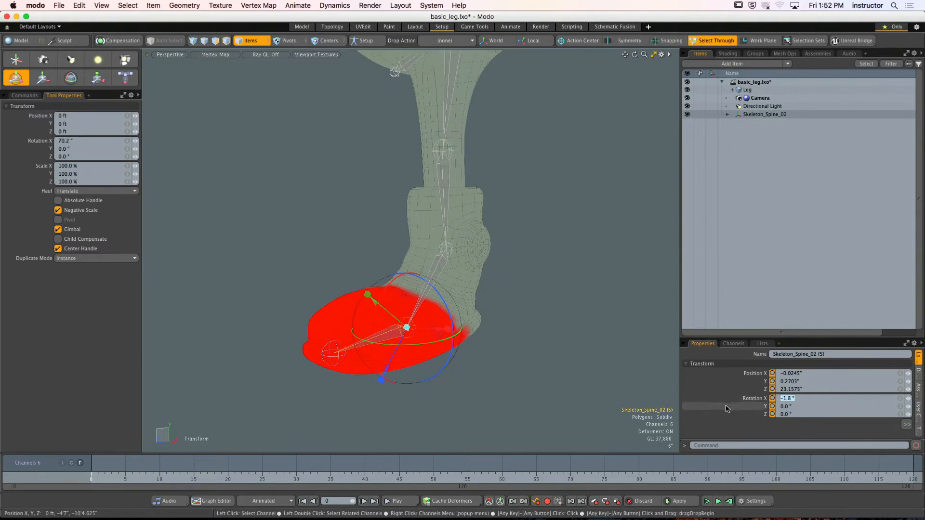
type("0")
key("Return")
key("q")
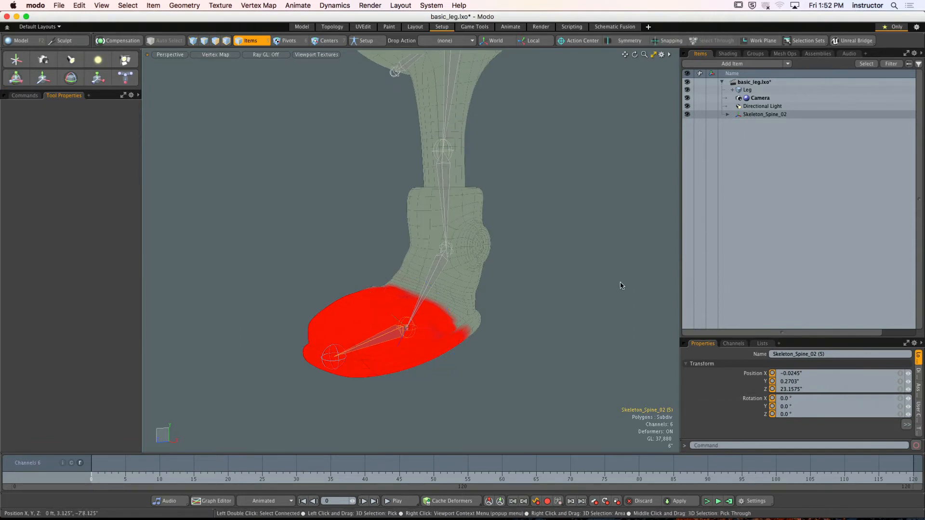
- Rotate the lower leg bone above the ankle to about -21° in X to test the deformation, and reset its X rotation to 0°
left_click(621, 286)
left_click_drag(556, 240, 448, 267, "alt+shift")
left_click(438, 247)
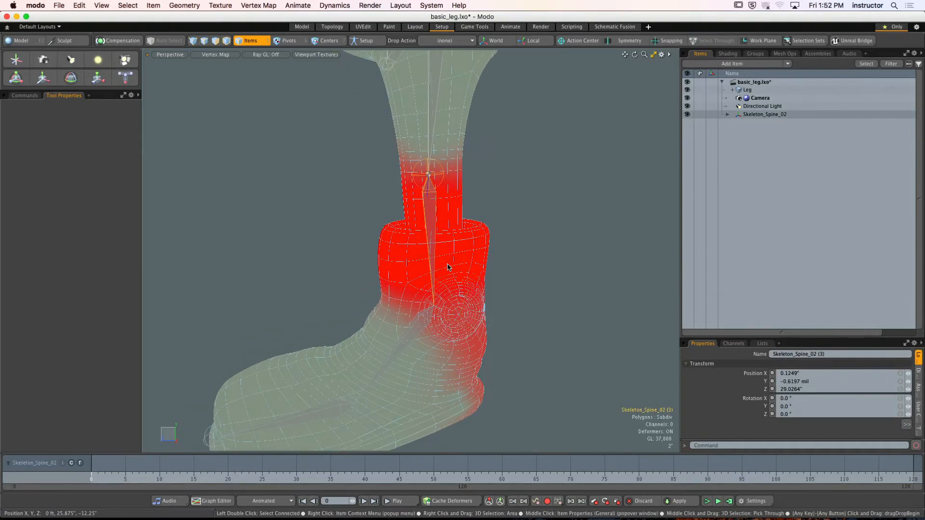
key("t")
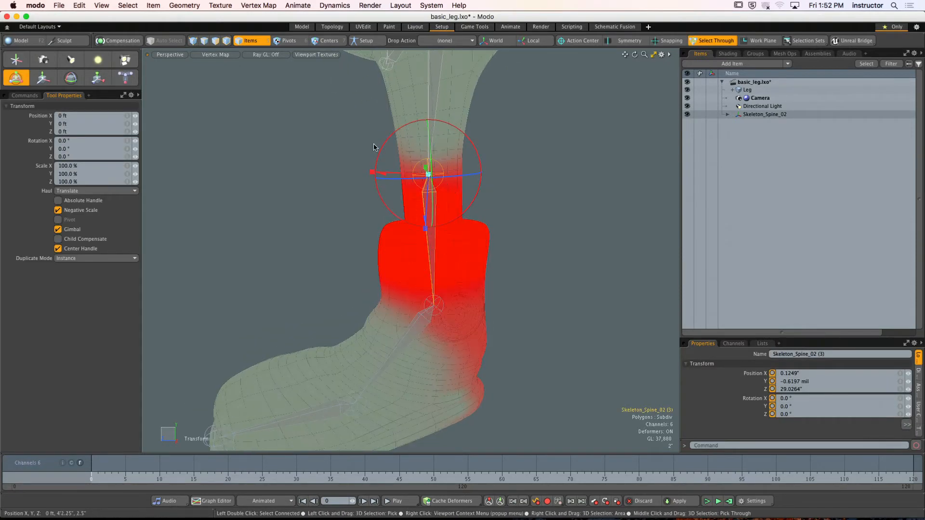
left_click_drag(374, 147, 444, 171, "alt")
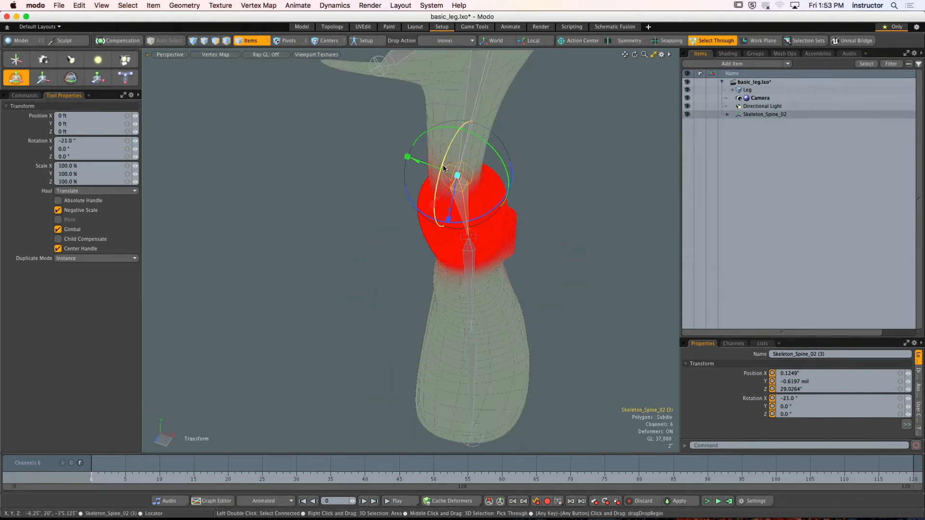
left_click_drag(798, 400, 758, 409)
type("0")
key("Return")
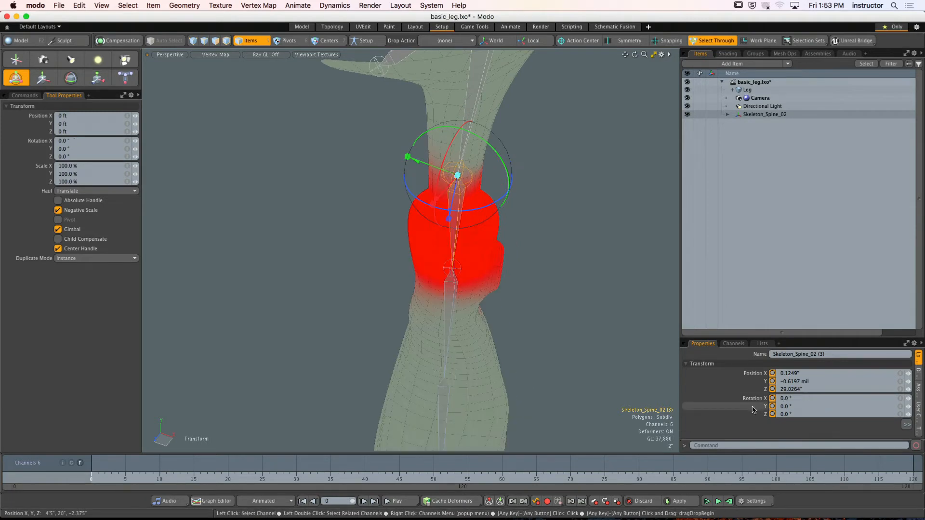
left_click_drag(476, 208, 390, 196)
key("space")
- In polygon mode, select the centre polygons of the boot's round ankle patch and grow the selection three times
left_click(532, 215)
left_click(406, 199)
left_click_drag(390, 196, 417, 210, "alt+shift")
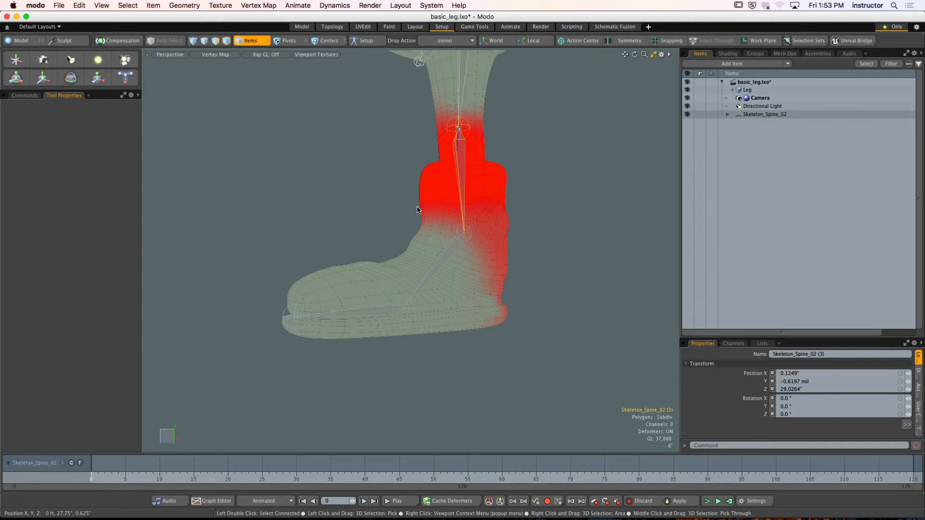
left_click_drag(529, 222, 554, 216, "ctrl+alt")
left_click_drag(554, 217, 553, 245, "alt+shift")
left_click_drag(553, 245, 538, 259, "alt+shift")
left_click(535, 255)
key("3")
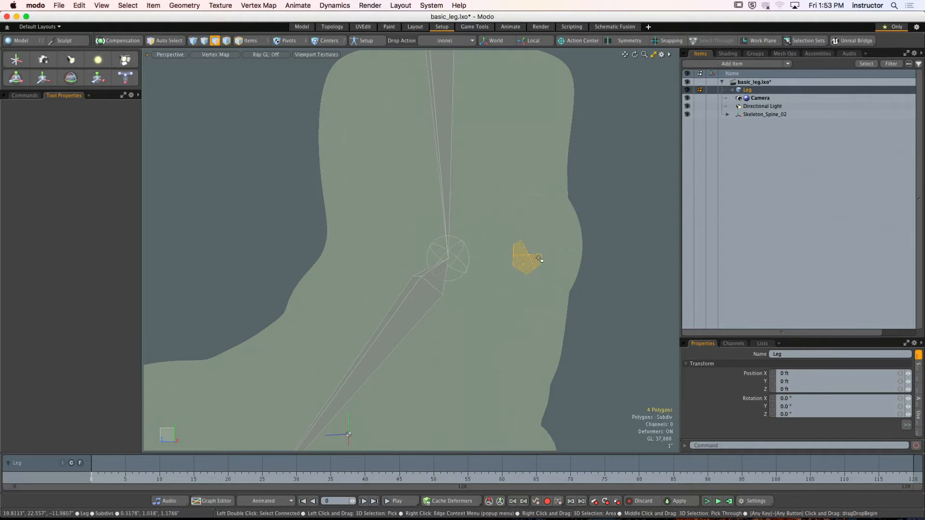
key("shift+Up")
key("shift+Up")
key("shift+Up")
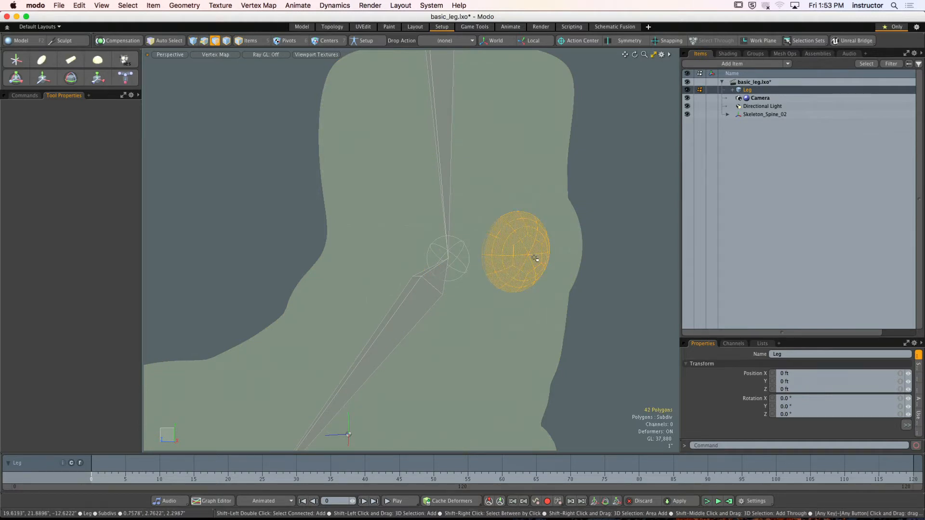
- Extend the polygon selection over the whole round ankle patch with loop and grow selection, shrinking it back by one ring
left_click_drag(535, 259, 435, 258, "alt")
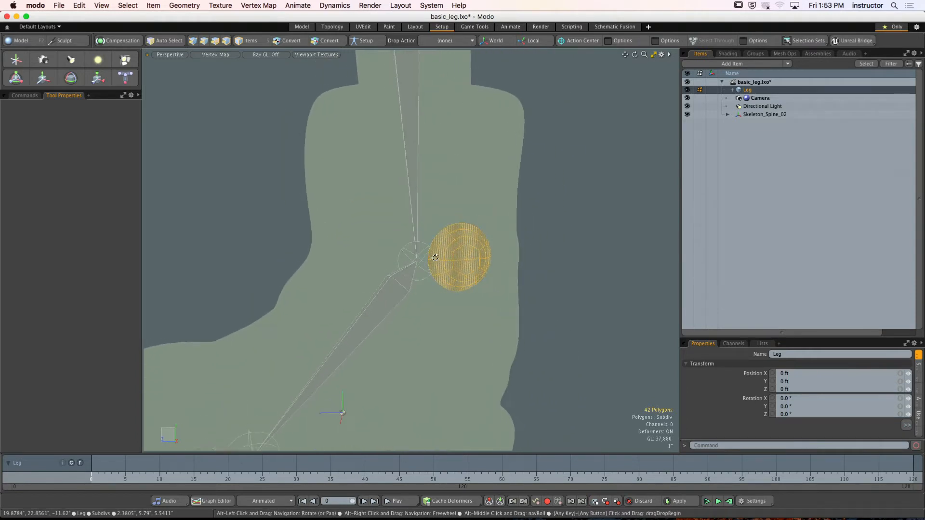
left_click_drag(504, 249, 495, 267, "ctrl+alt")
key("l")
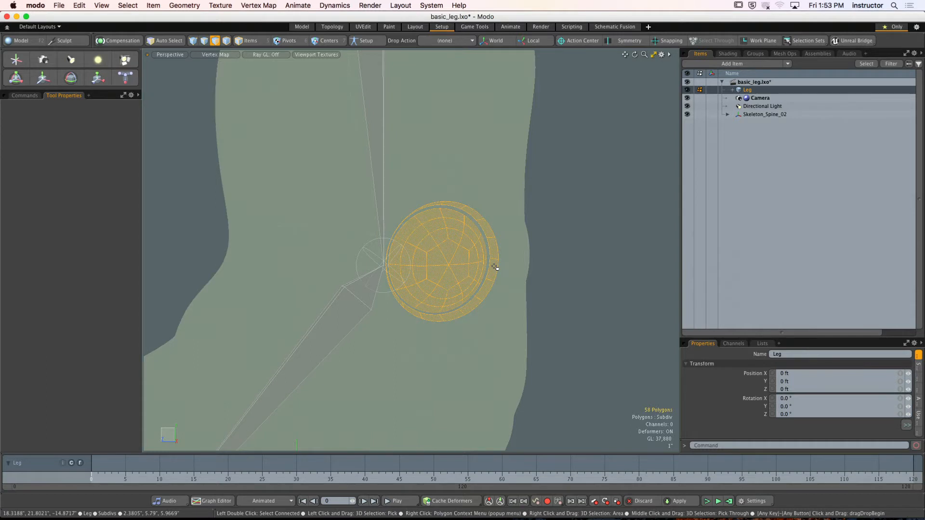
key("shift+Up")
key("shift+Up")
key("shift+Up")
key("shift+Up")
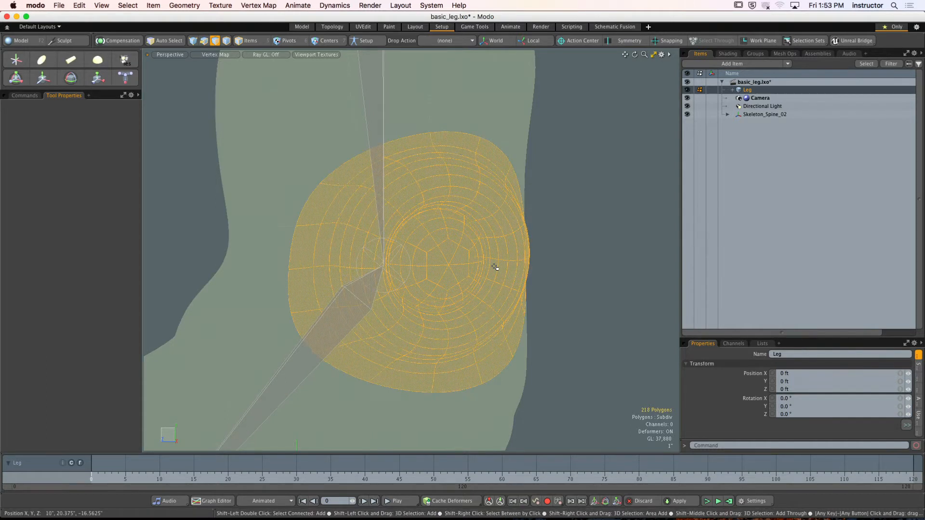
key("shift+Down")
left_click_drag(495, 266, 346, 203, "ctrl+alt")
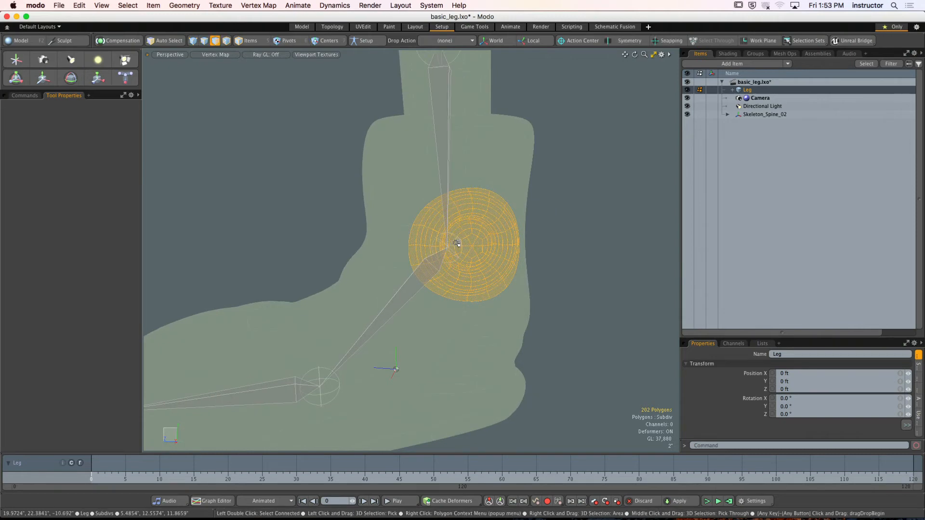
- Display the lower leg bone's weight map and set the selected ankle patch polygons to 100% weight with Adjust Weights
left_click(346, 202)
key("5")
left_click(445, 157)
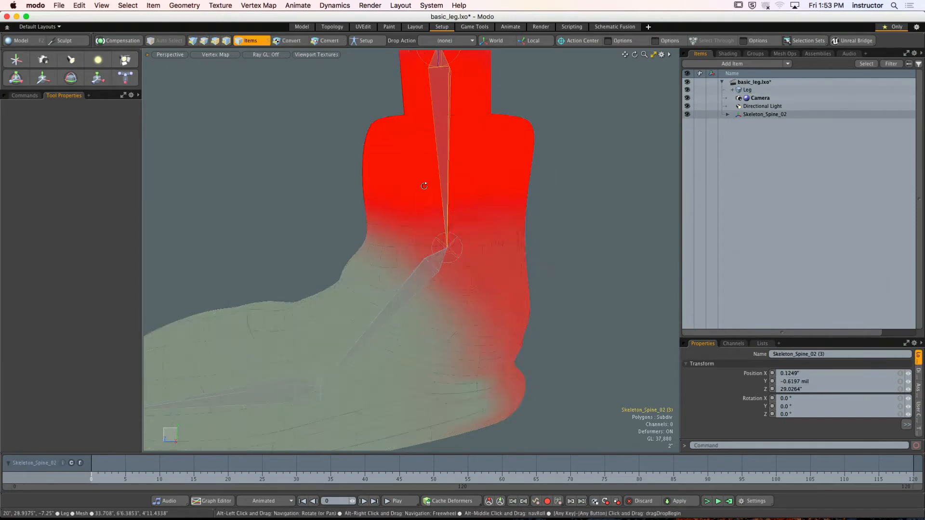
left_click_drag(424, 186, 506, 163, "alt")
left_click_drag(505, 163, 522, 200, "alt")
left_click_drag(522, 200, 451, 182, "alt+shift")
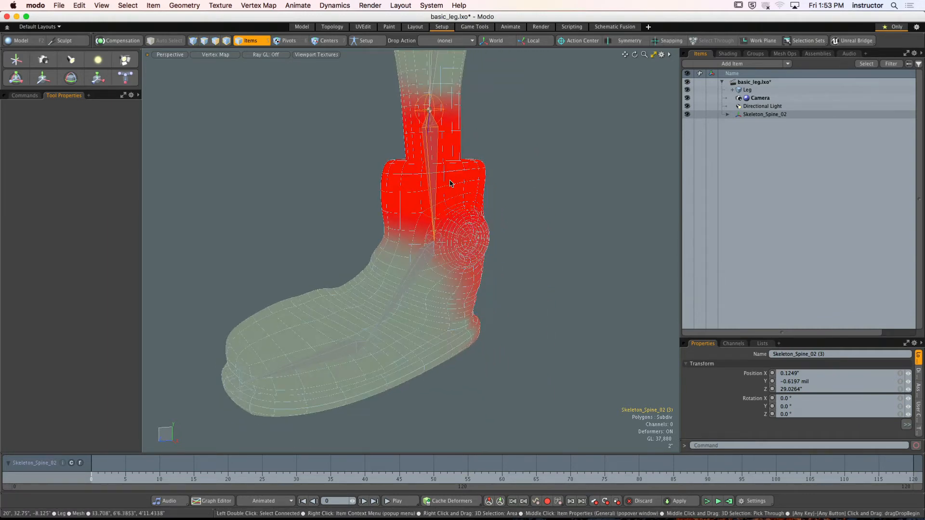
key("3")
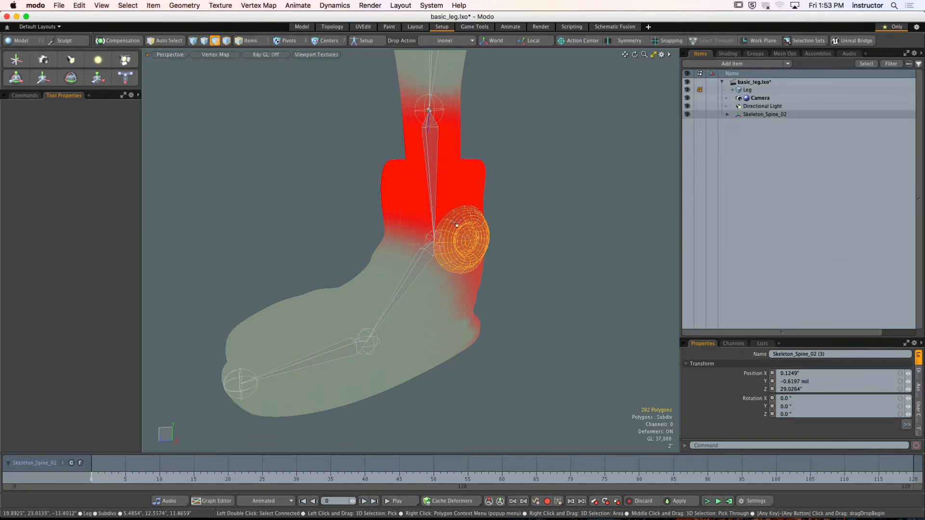
left_click_drag(458, 239, 499, 250, "ctrl+alt")
left_click_drag(499, 251, 457, 250, "alt")
left_click(25, 95)
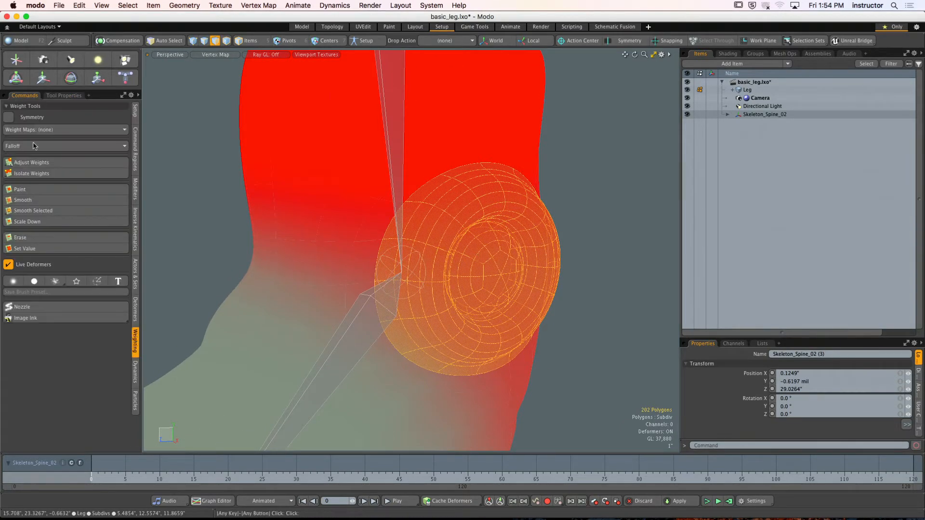
left_click(42, 164)
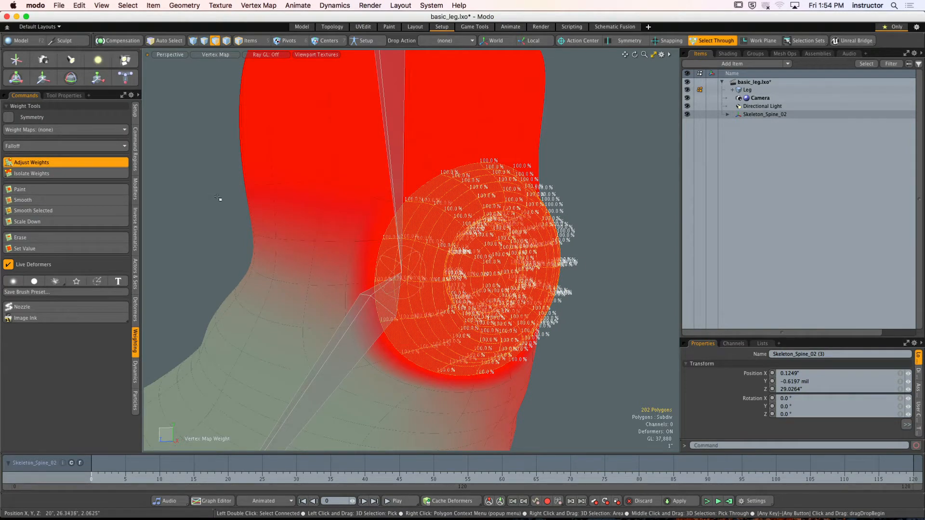
key("space")
left_click_drag(595, 176, 568, 189, "alt")
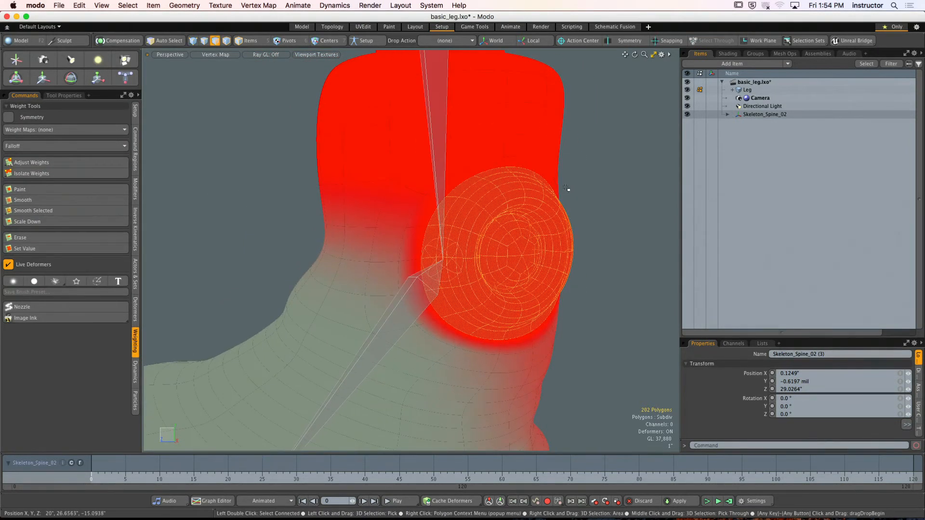
key("space")
left_click_drag(506, 251, 474, 275, "alt")
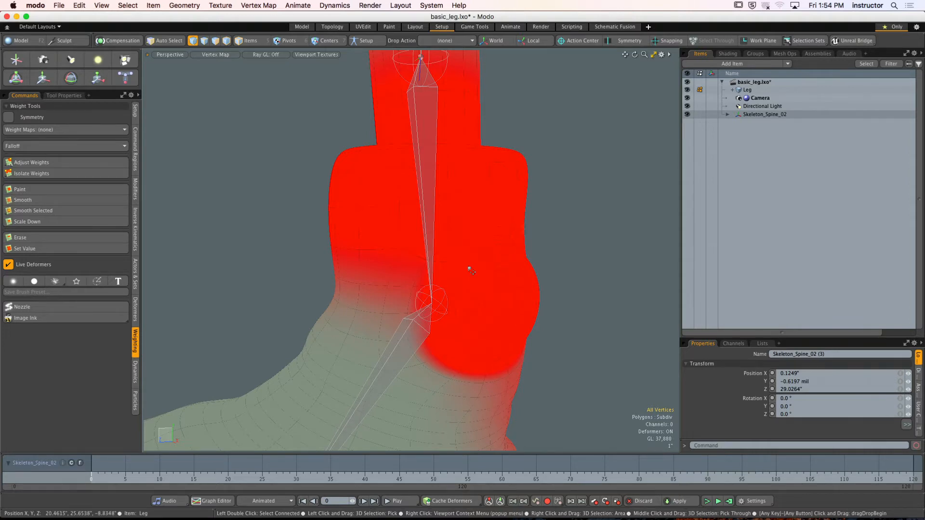
- Display the foot bone's weight map and set the selected ankle patch polygons to 100% weight with Adjust Weights
key("5")
left_click(423, 337)
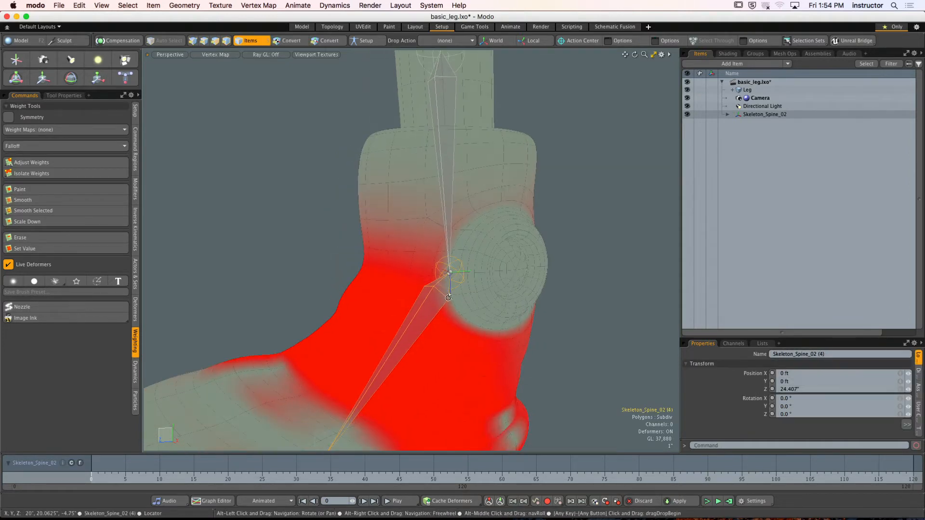
left_click_drag(396, 284, 485, 280, "alt")
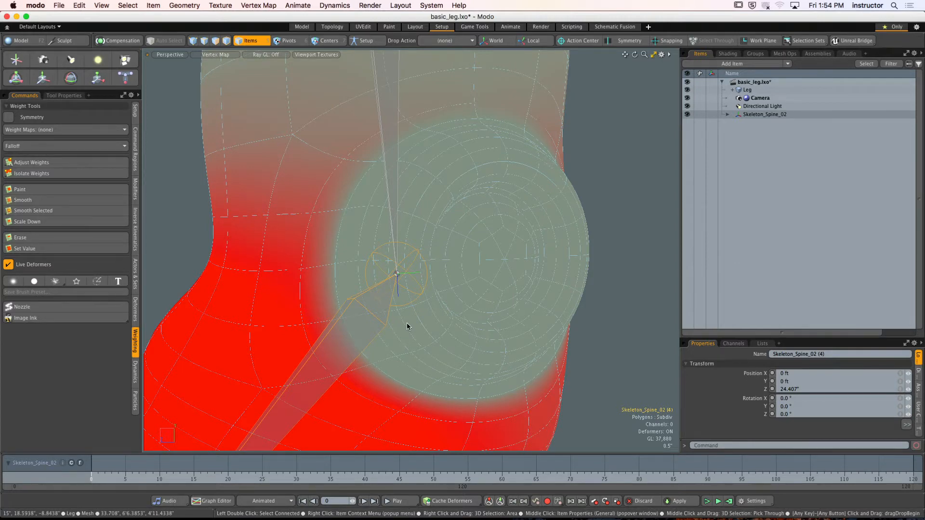
key("3")
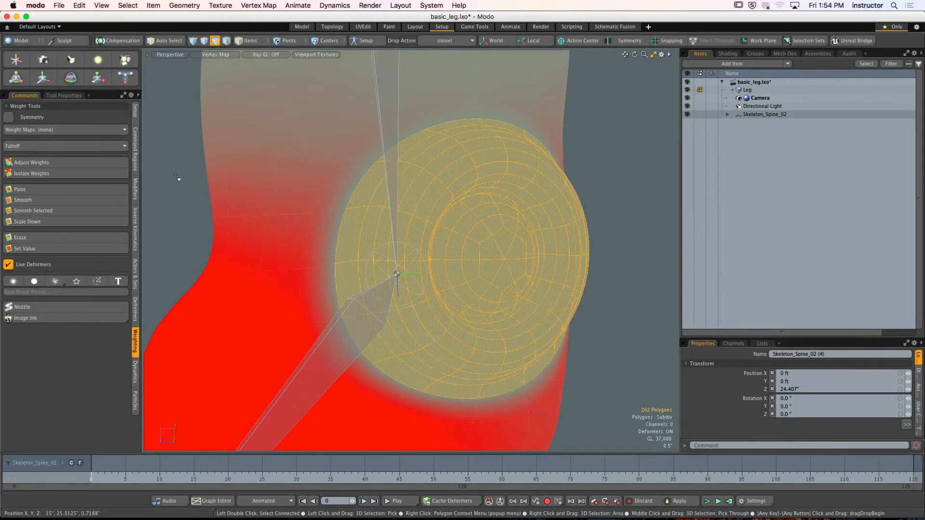
left_click(78, 164)
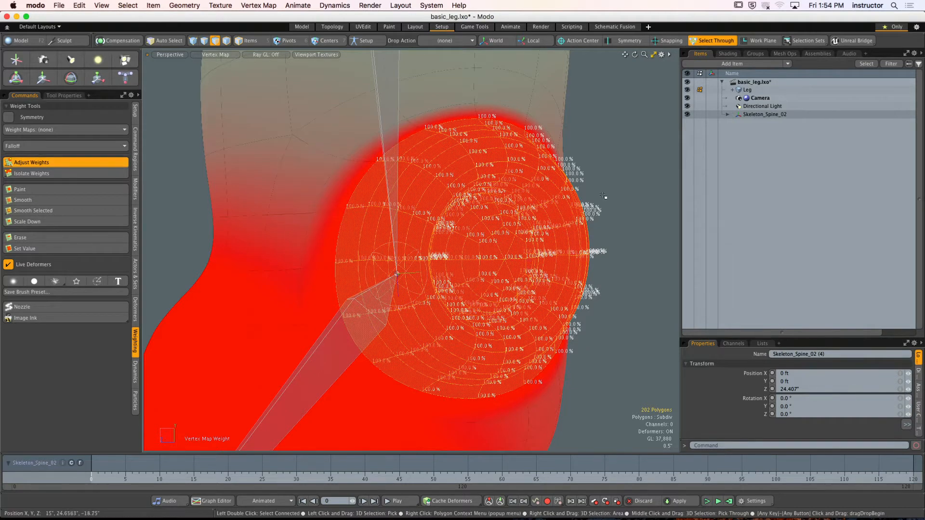
key("space")
key("1")
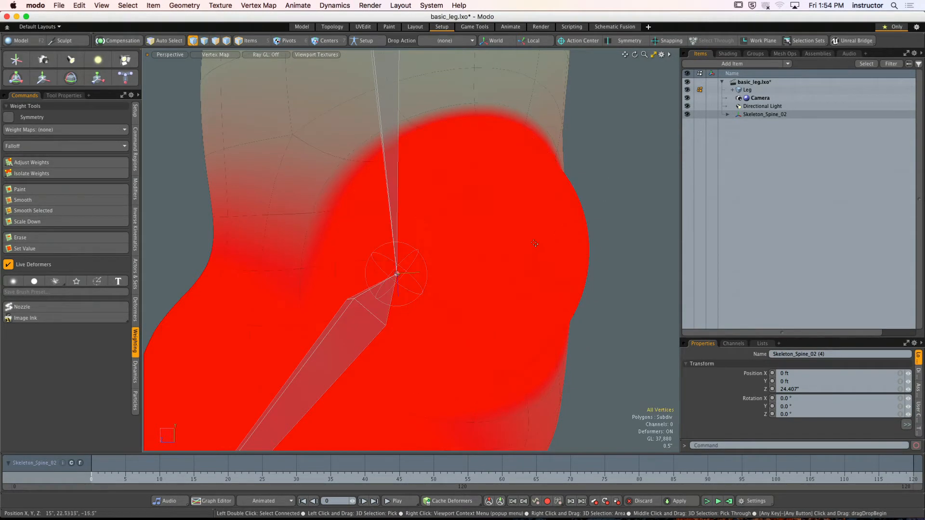
- Select the vertices around the ankle patch, and check the lower leg bone's weight map there in item mode
right_click_drag(342, 108, 611, 412)
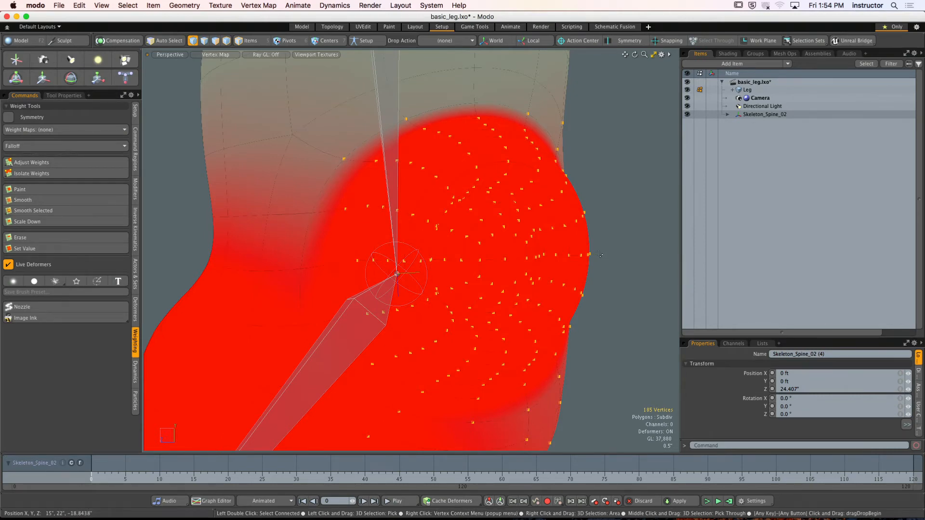
key("5")
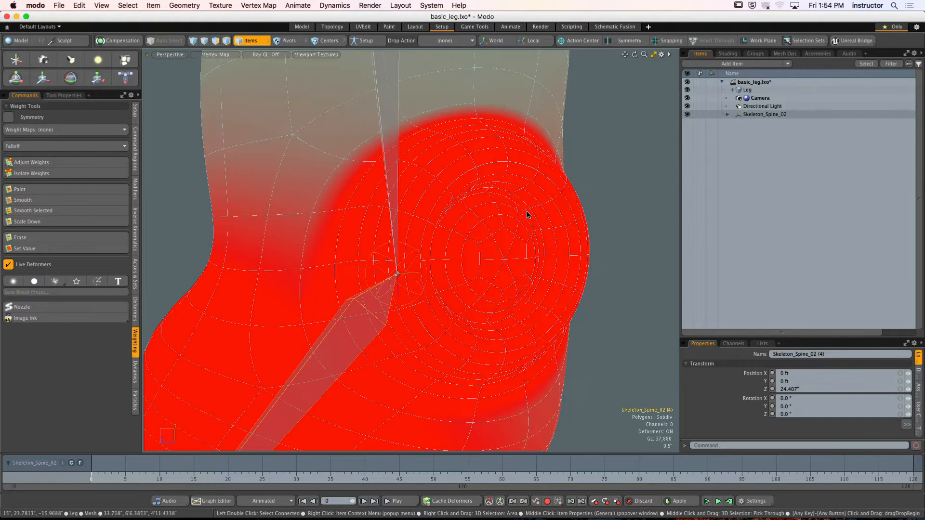
left_click(389, 92)
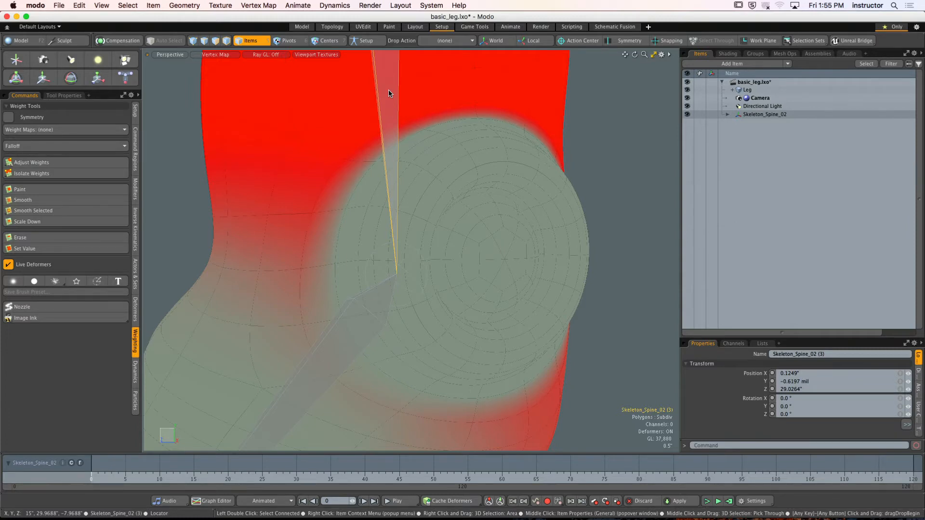
scroll(520, 199, "down", 5)
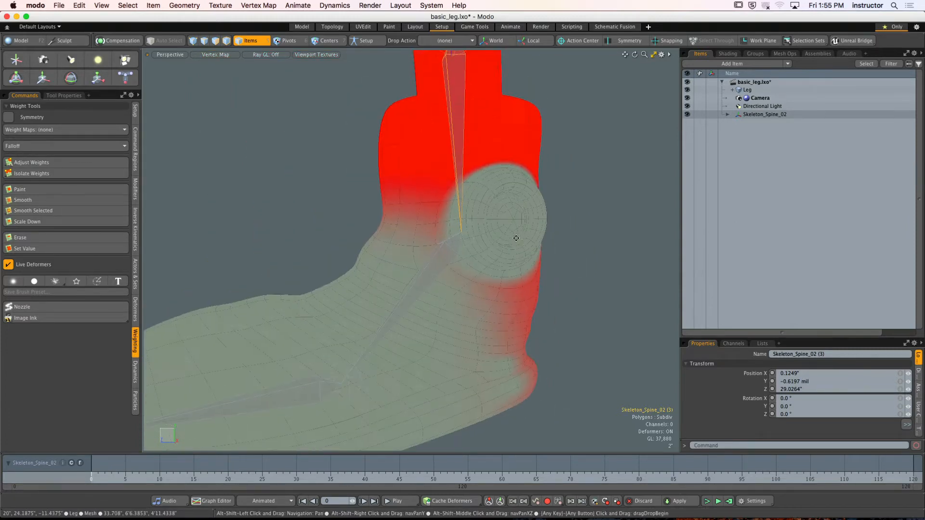
left_click_drag(516, 238, 441, 257, "alt")
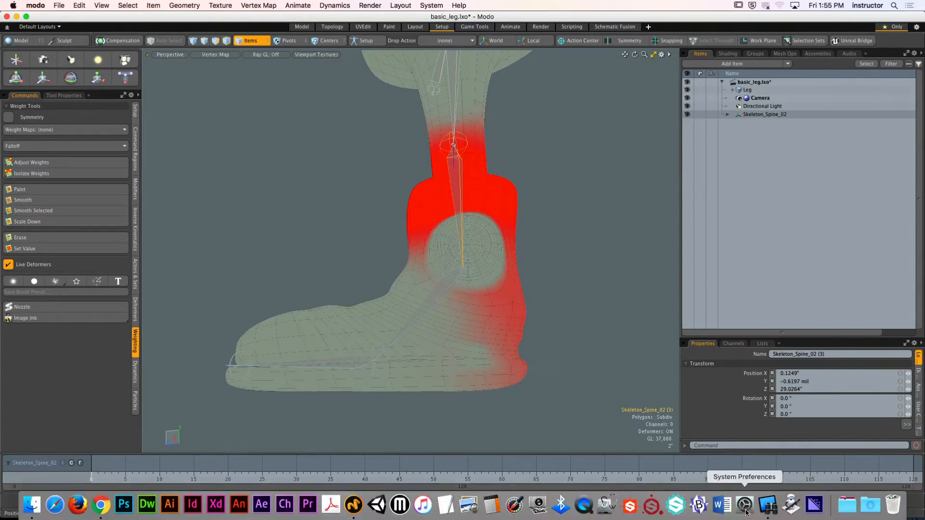
- Switch to Remote Desktop and start observing the computer used by student 17
left_click(766, 505)
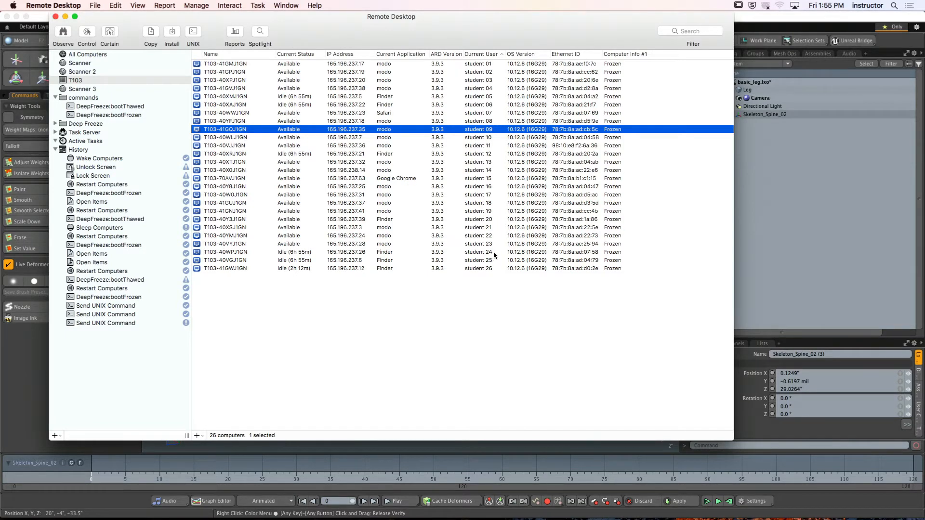
left_click(477, 195)
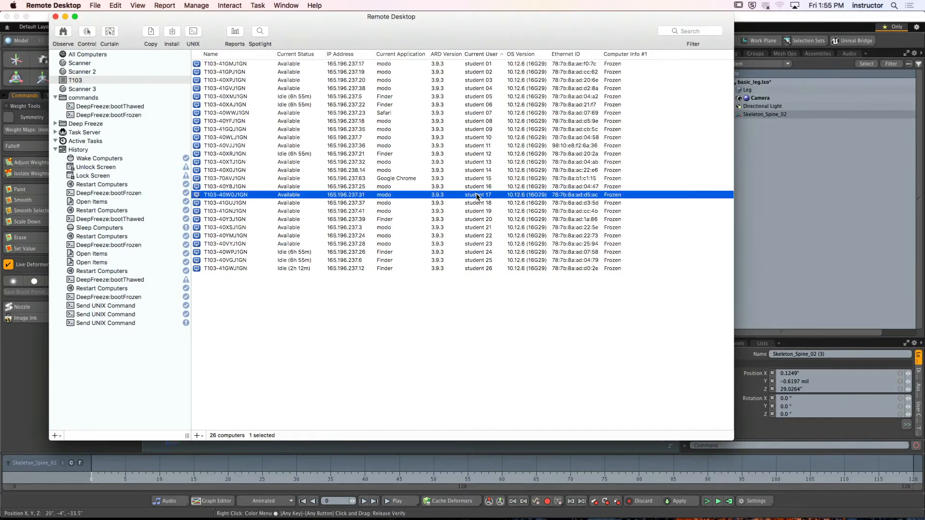
left_click(63, 33)
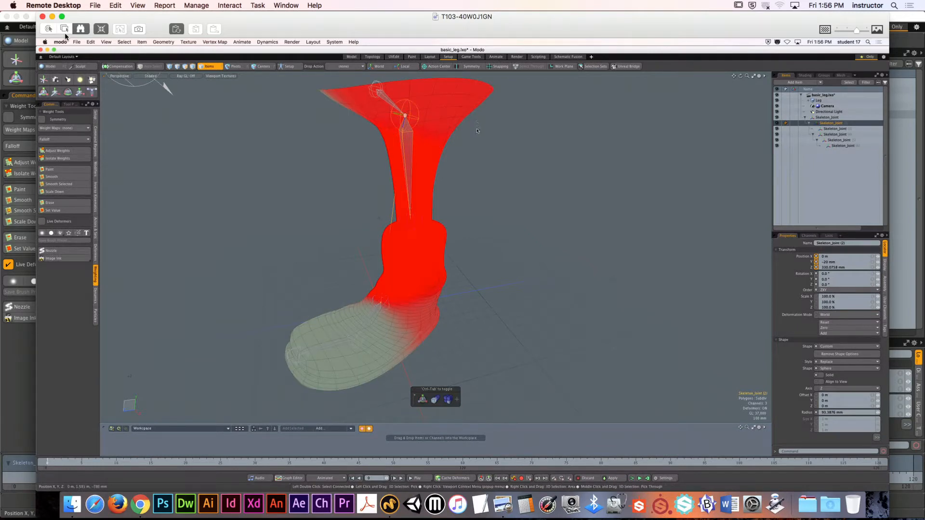
- With the Rotate tool active in the remote scene, examine the skeleton joint weight maps from the upper leg down to the toe
key("e")
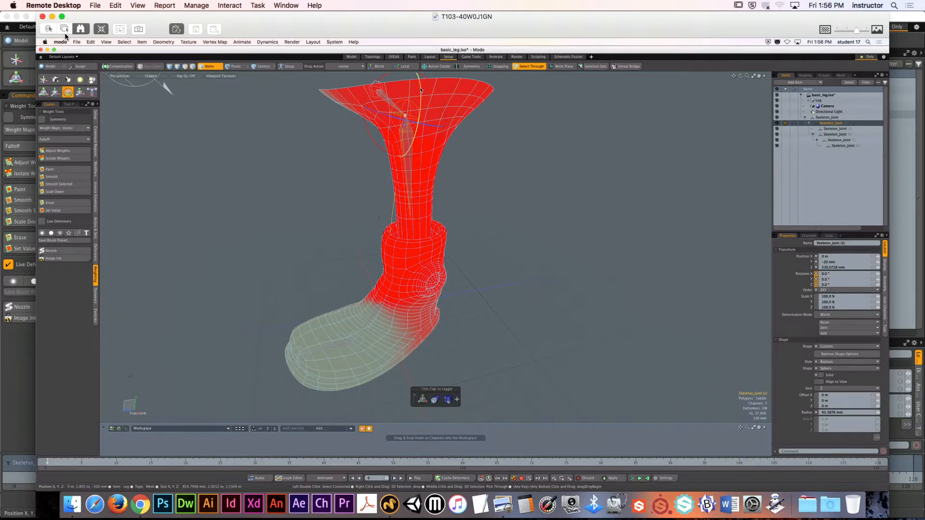
left_click(836, 128)
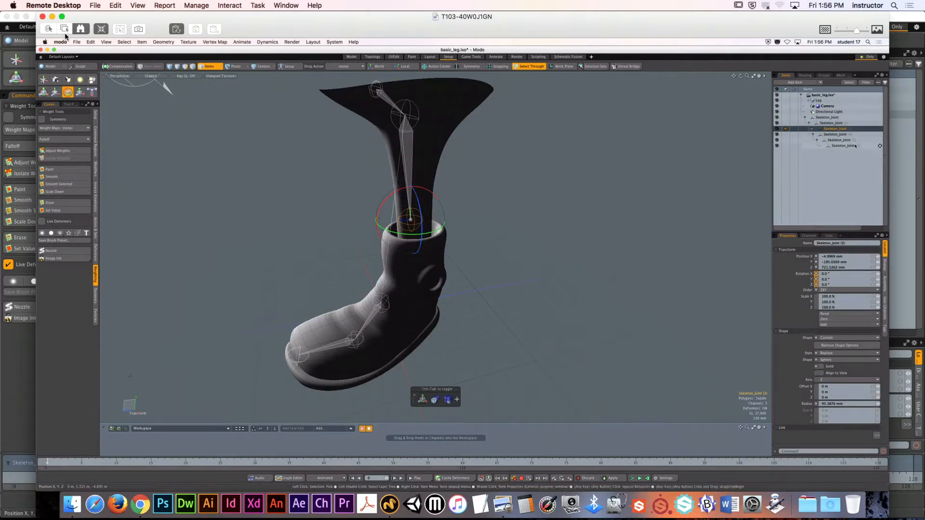
left_click(834, 135)
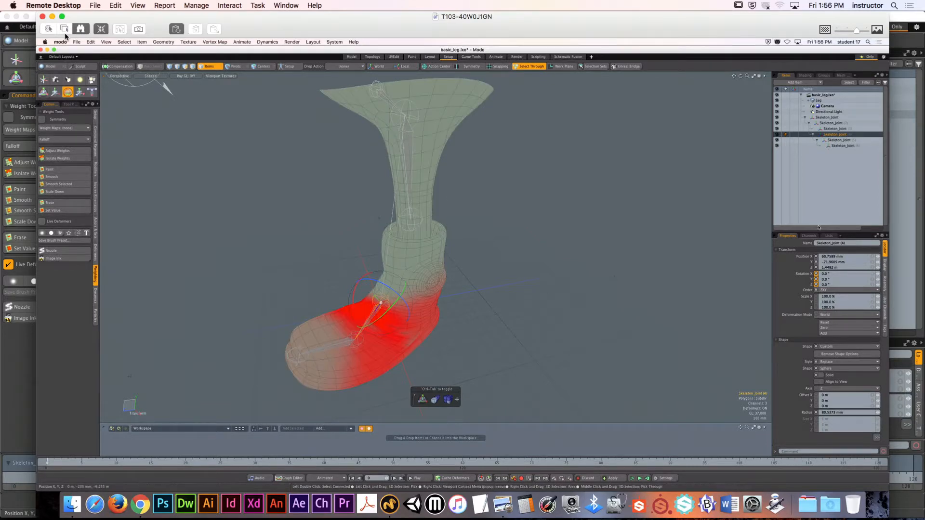
left_click(836, 140)
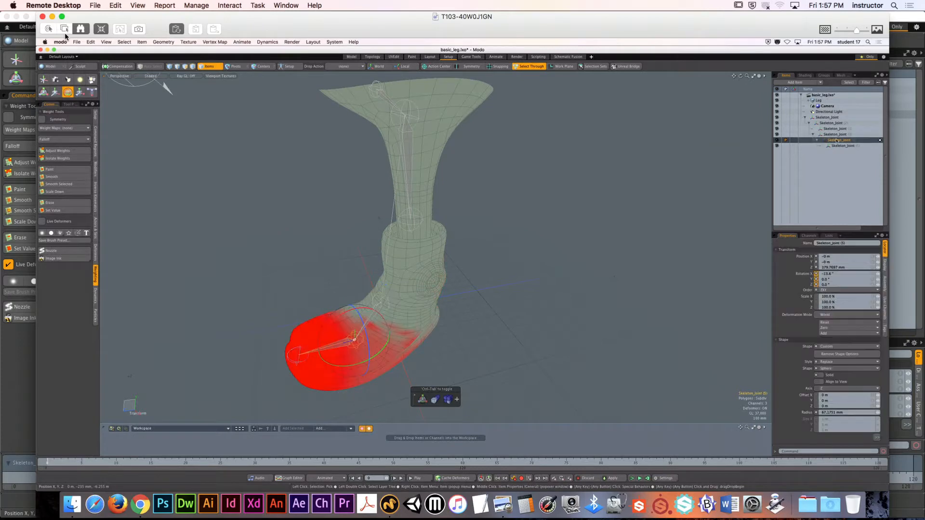
- Check the weight maps of the last two skeleton joints in the remote scene, and close the Remote Desktop windows to return to Modo
left_click(836, 146)
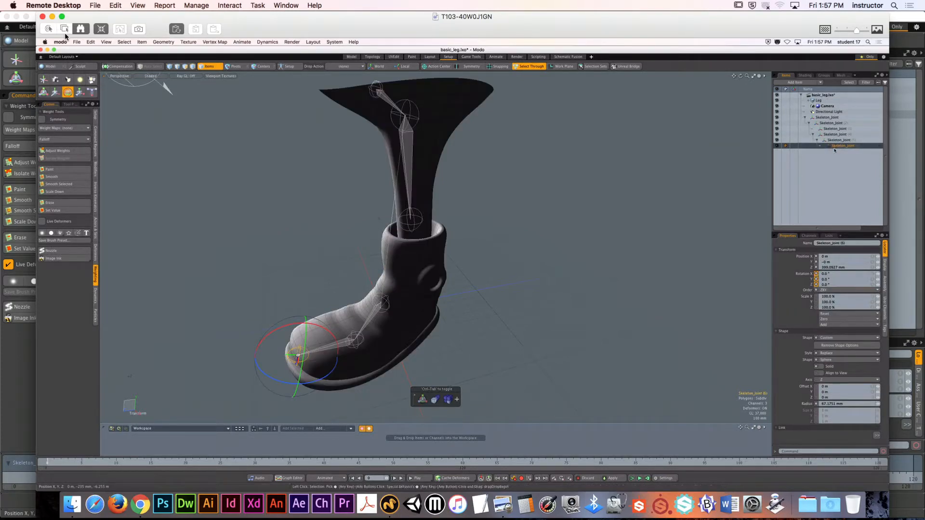
key("space")
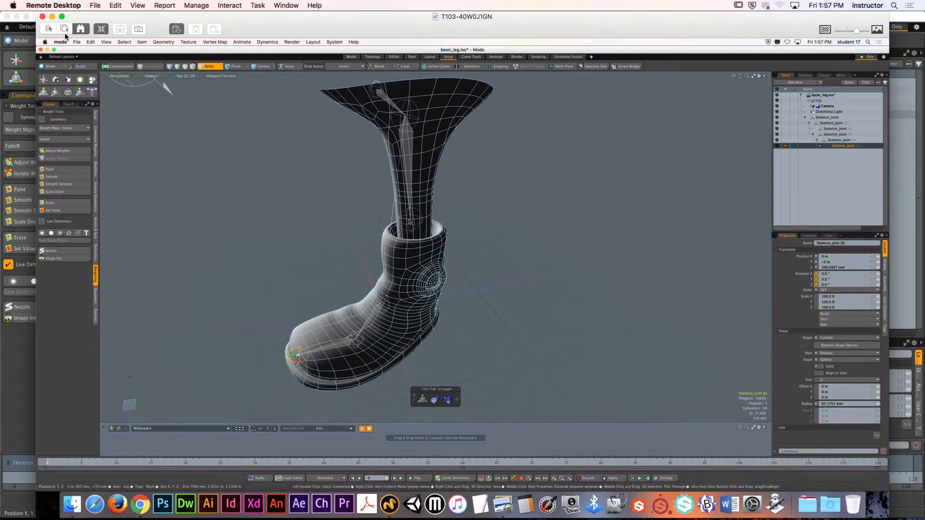
left_click(835, 140)
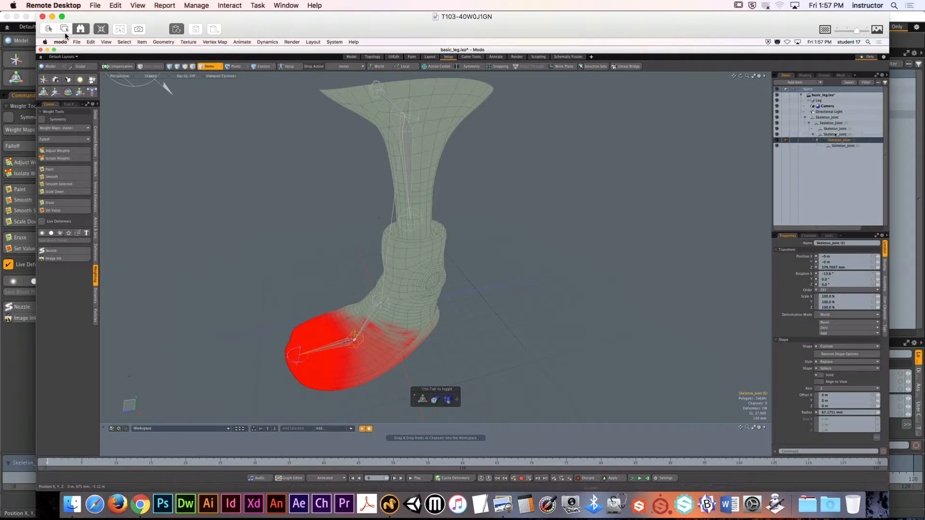
left_click(42, 17)
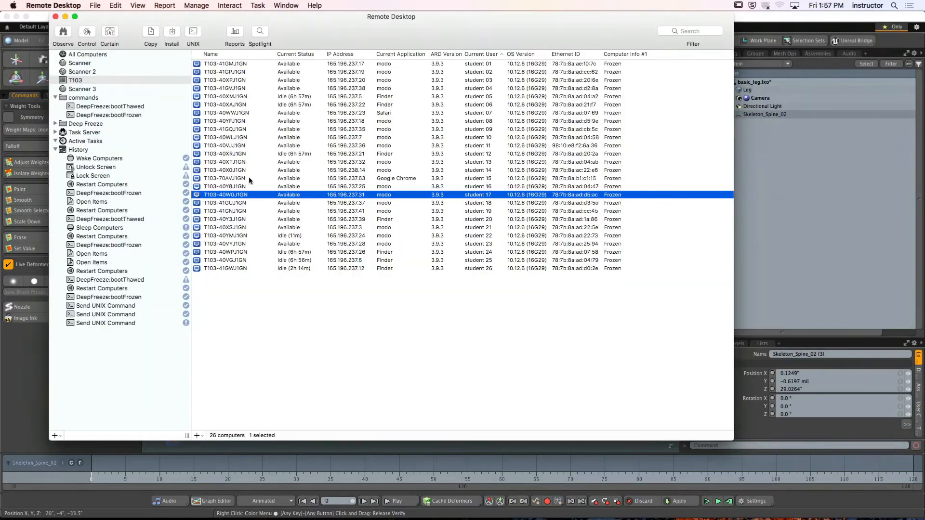
left_click(44, 15)
- Examine the weight maps of the root bone Skeleton_Spine_02 and the upper leg bone on the leg mesh
left_click_drag(486, 265, 454, 283, "ctrl+alt")
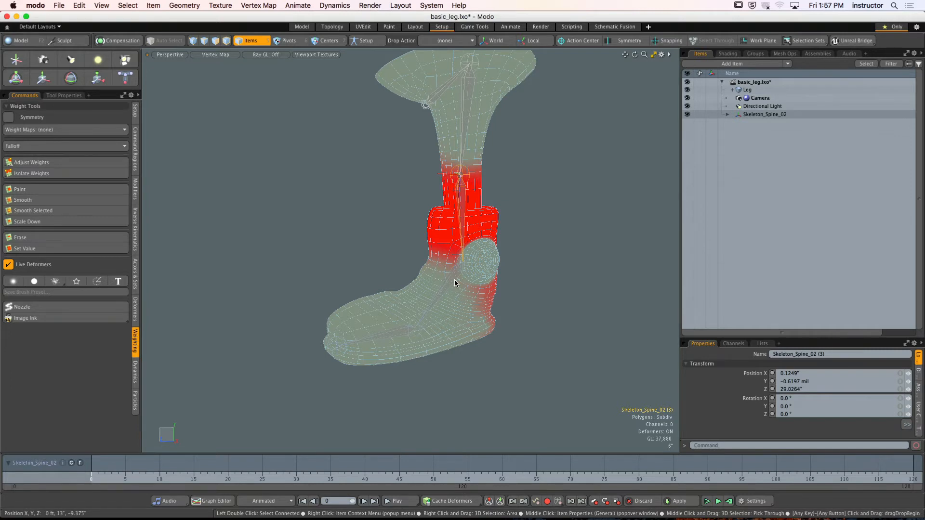
left_click(513, 234)
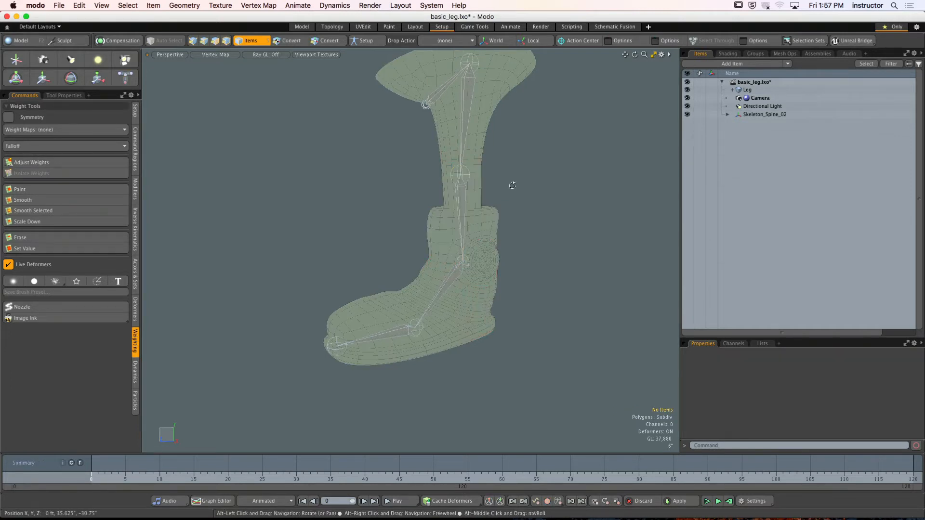
left_click_drag(514, 186, 500, 174, "alt")
left_click(399, 154)
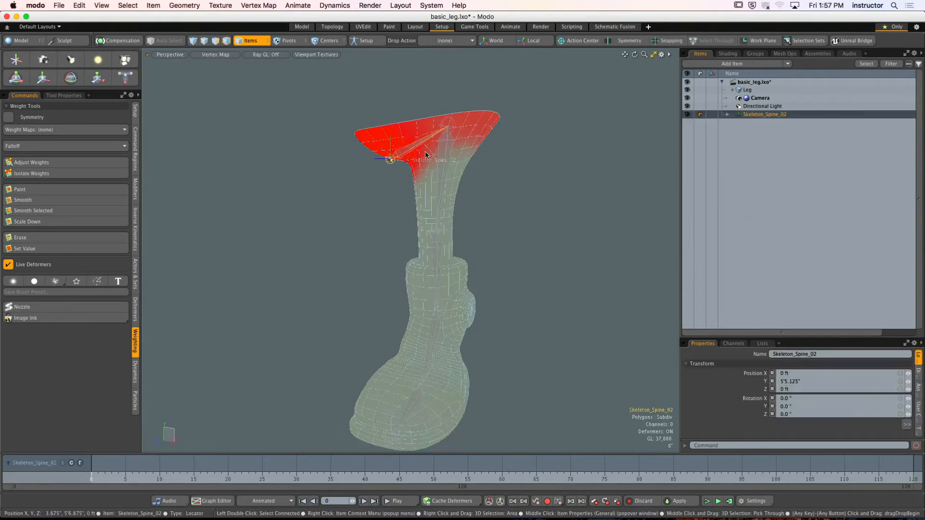
left_click_drag(423, 155, 408, 183, "alt")
left_click(460, 155)
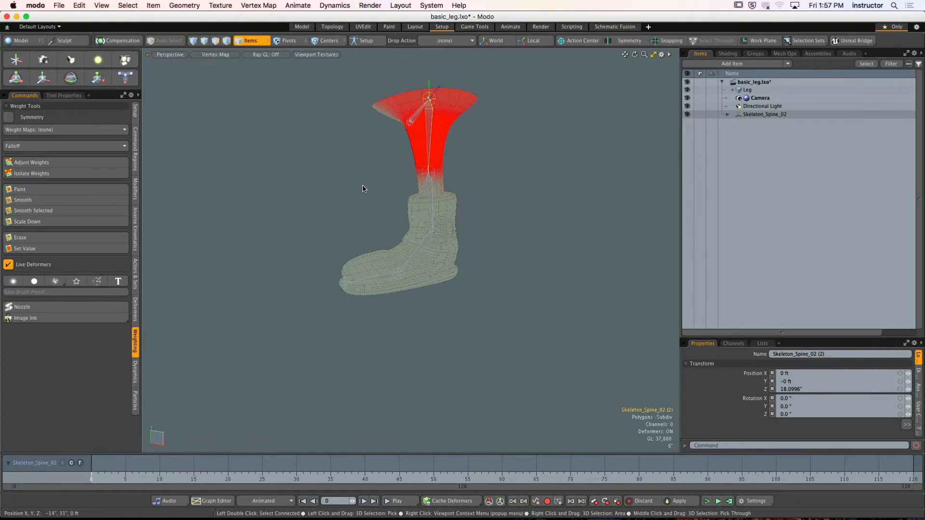
- Select the polygons from the knee down to the toe and raise their weight in the upper leg bone's map with Adjust Weights
key("3")
middle_click_drag(316, 155, 543, 363)
left_click_drag(501, 309, 433, 279, "alt")
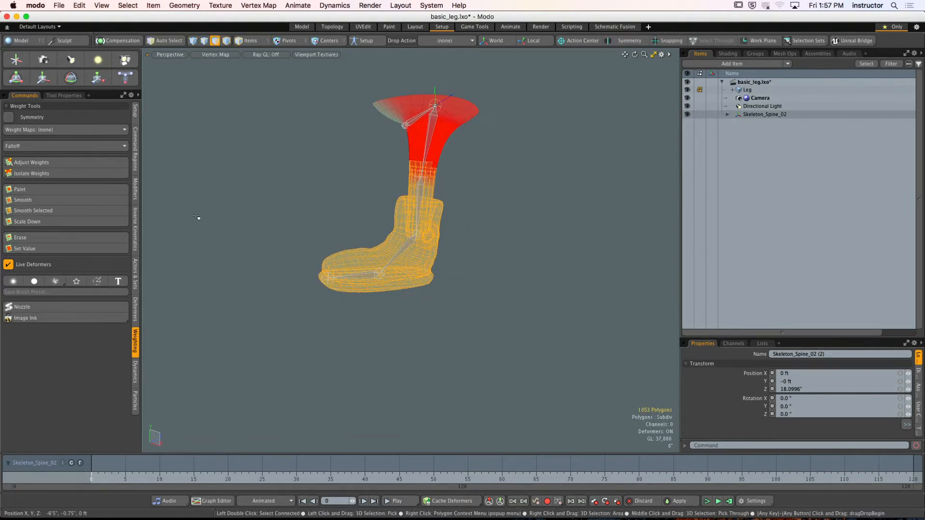
left_click(95, 164)
left_click_drag(220, 177, 271, 179)
key("Escape")
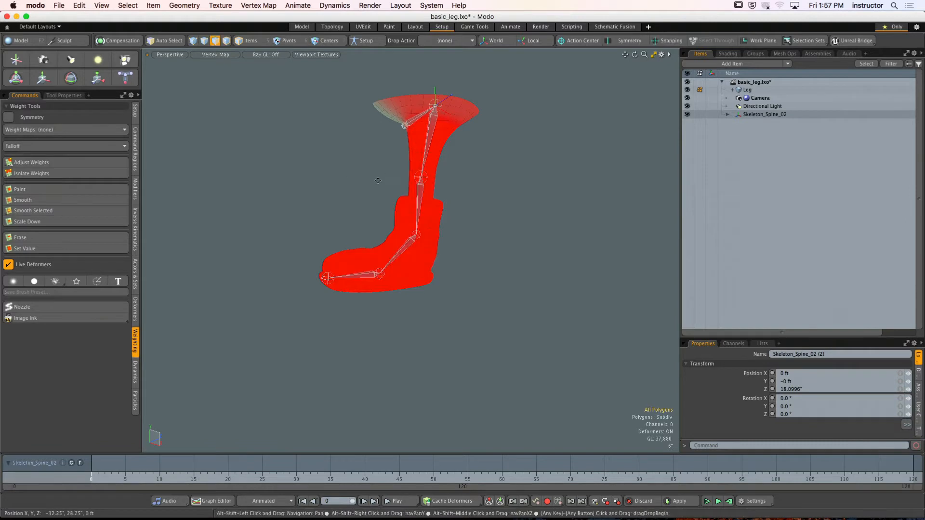
left_click_drag(378, 180, 412, 192, "alt")
- In item mode, rotate the upper leg bone to about -53.2° in Y to test how the mesh deforms
key("5")
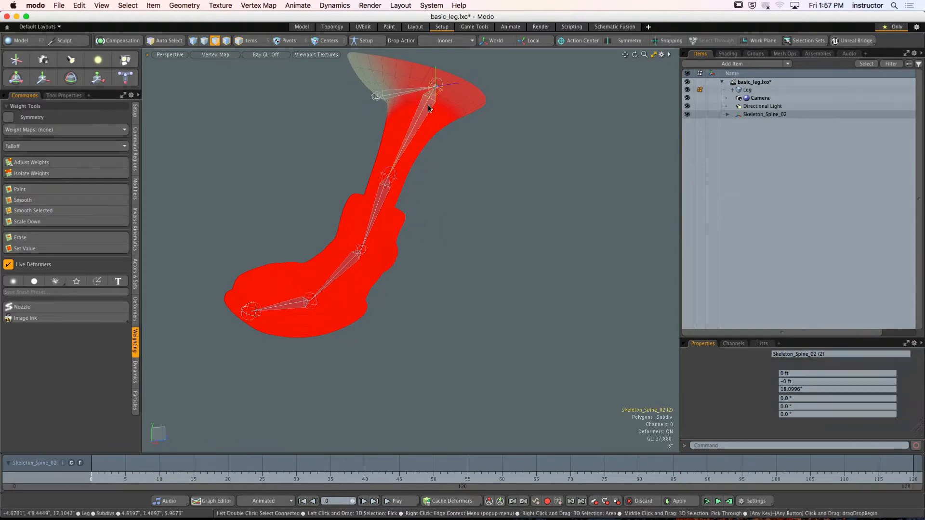
left_click_drag(430, 108, 367, 186, "alt")
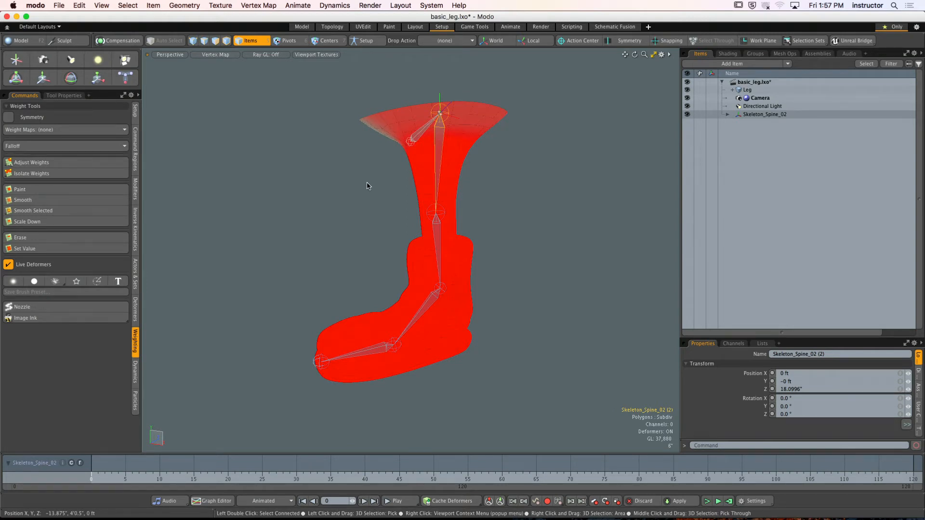
key("e")
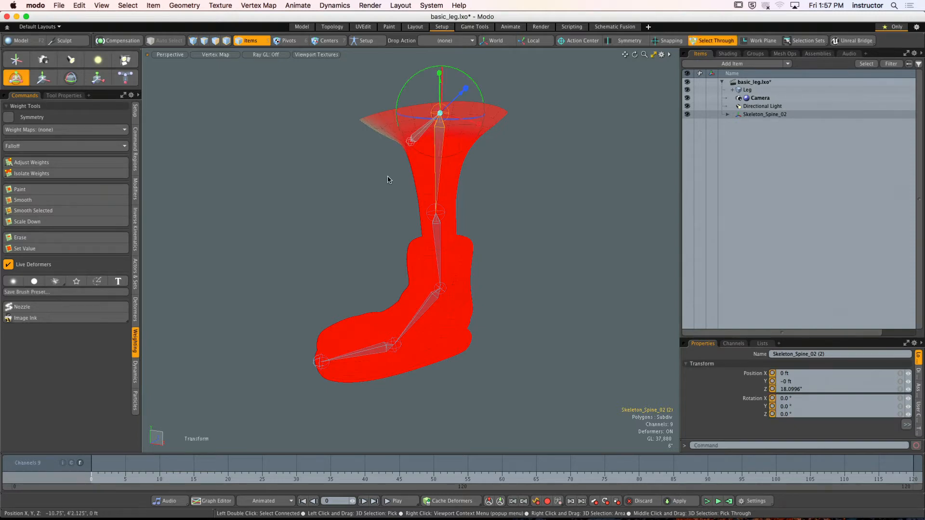
left_click_drag(409, 91, 363, 135)
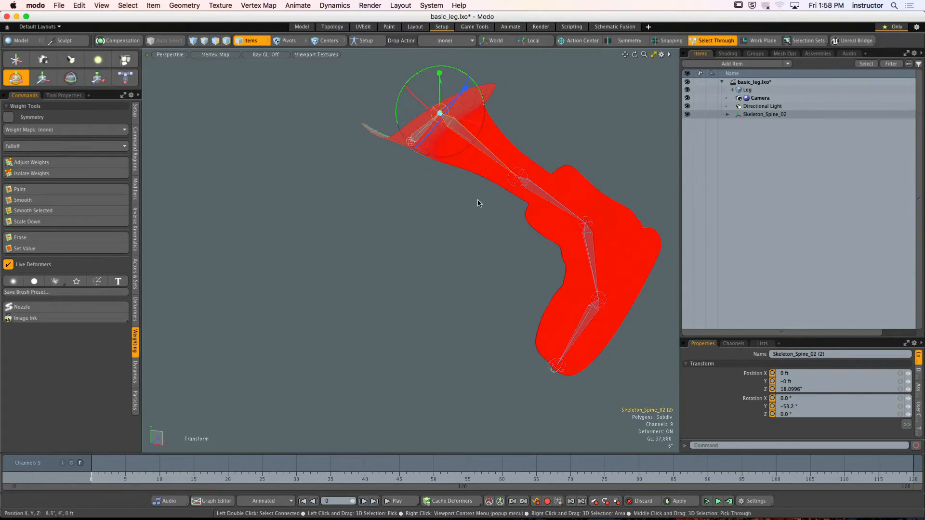
- Select the lower leg bone and undo the test rotation of the leg
left_click(530, 191)
left_click_drag(531, 192, 474, 191, "alt")
left_click_drag(386, 196, 344, 203)
key("super+z")
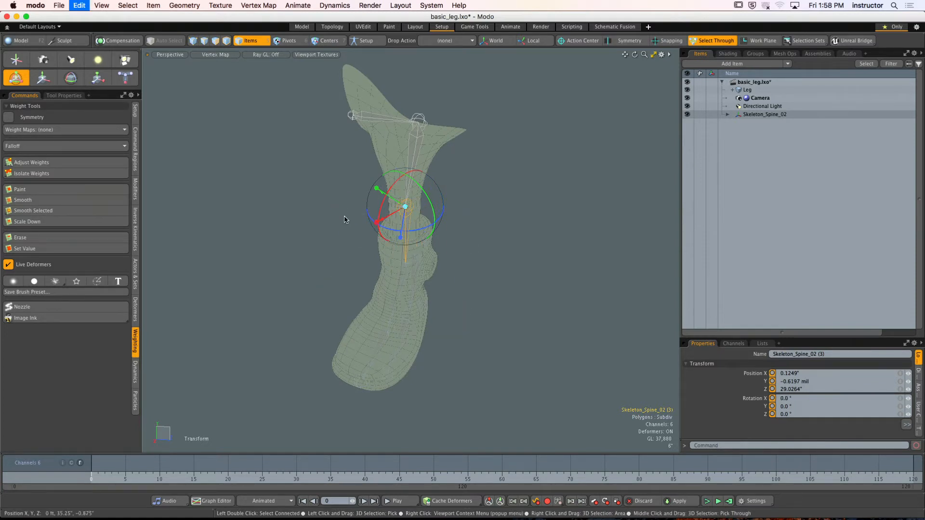
- Rotate the foot bone about 29.5° in X as a test, and undo back to the selected lower leg polygons
left_click(422, 307)
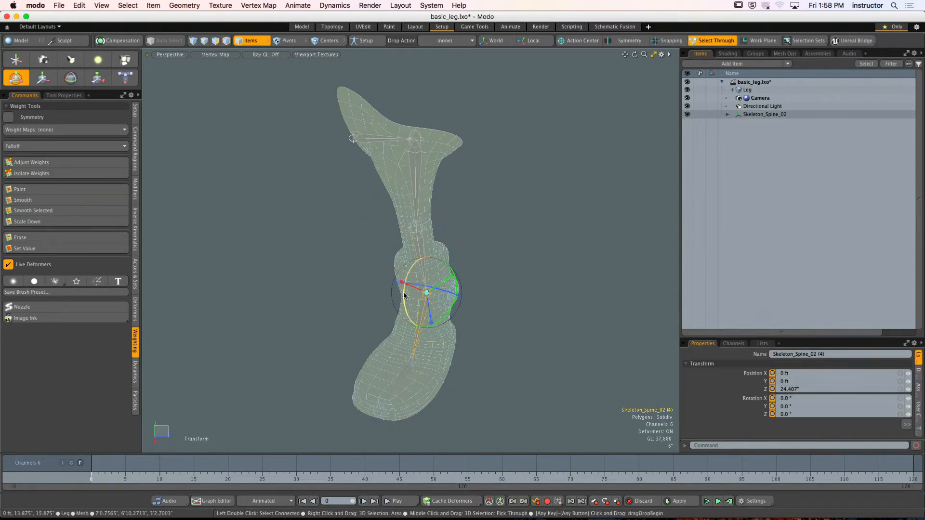
left_click_drag(404, 311, 401, 317)
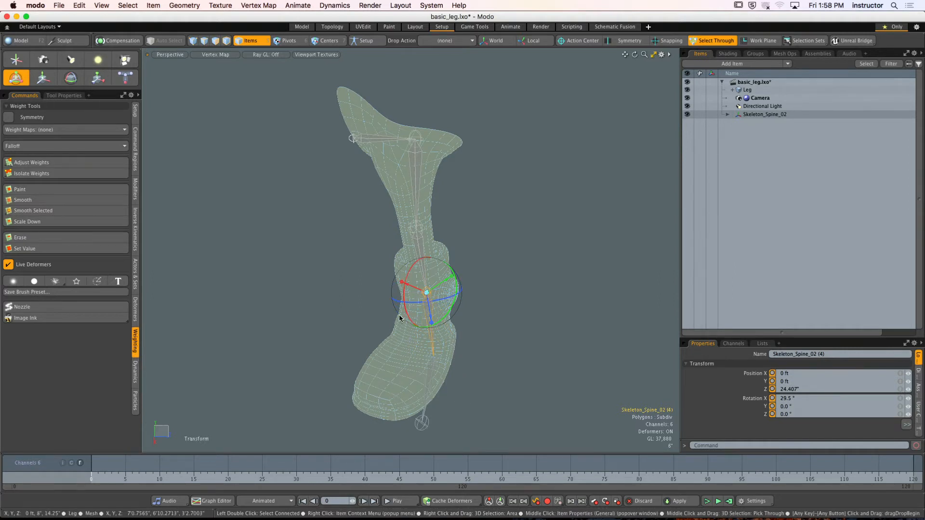
key("super+z")
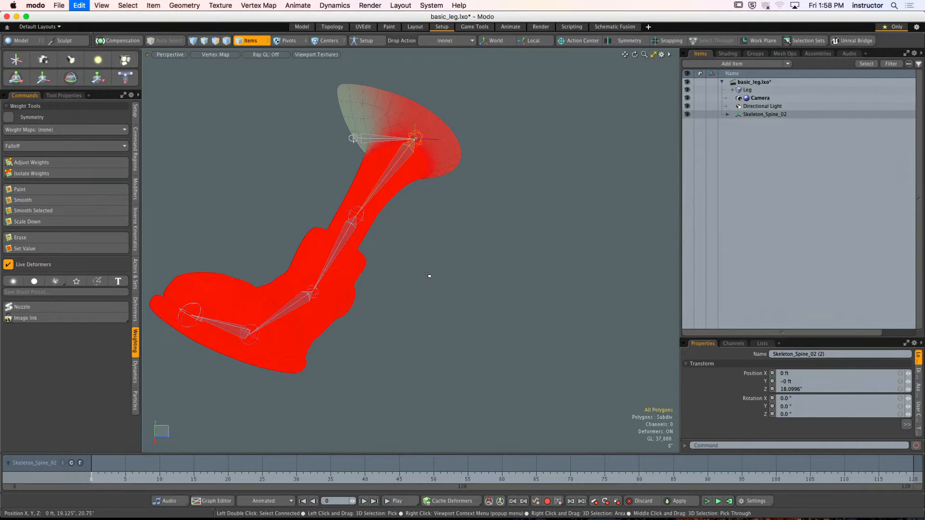
key("super+z")
key("super+z")
key("super+z")
key("super+z")
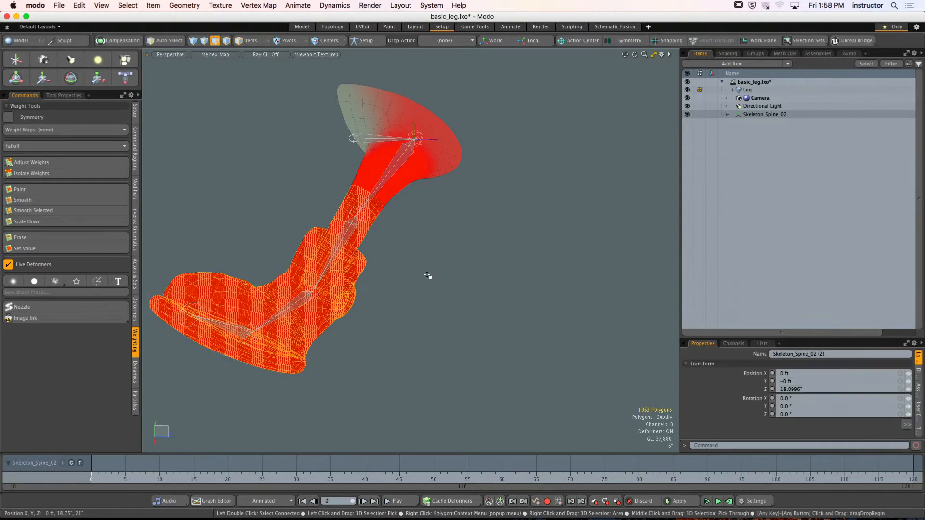
- Redo the clearing of the lower leg polygon selection, and undo back to the Adjust Weights stage of the upper leg map
left_click_drag(420, 239, 531, 234, "alt")
key("super+shift+z")
key("super+shift+z")
key("q")
left_click(469, 262)
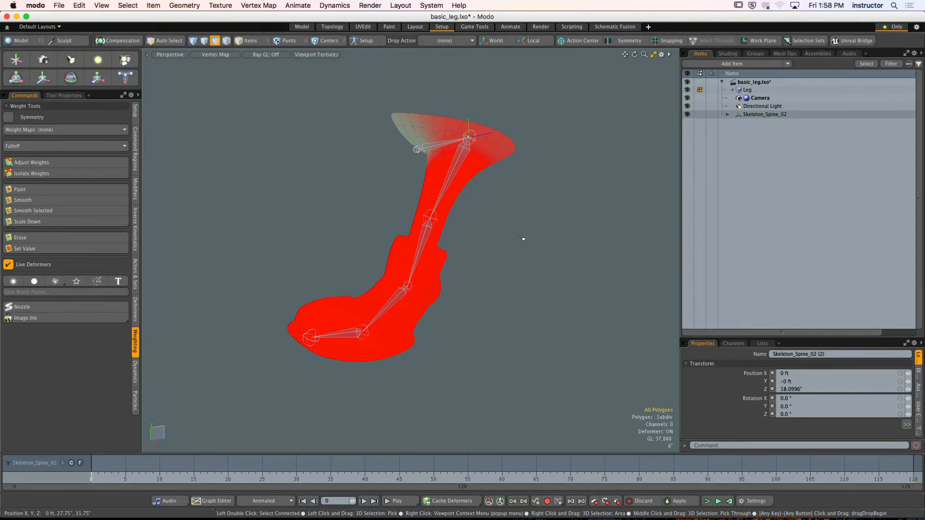
key("super+z")
key("super+z")
key("super+z")
key("super+z")
key("super+z")
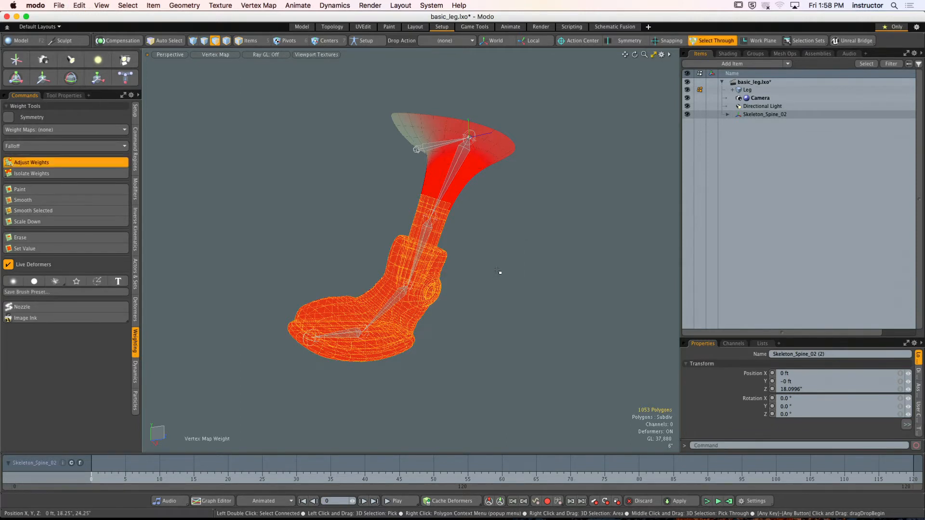
- Show the leg in the Front view and return to item selection mode
left_click_drag(487, 268, 436, 267, "alt")
left_click_drag(436, 268, 448, 197, "alt+shift")
left_click_drag(448, 197, 507, 215, "alt+shift")
left_click_drag(634, 235, 393, 228, "alt")
key("ctrl+space")
left_click(358, 261)
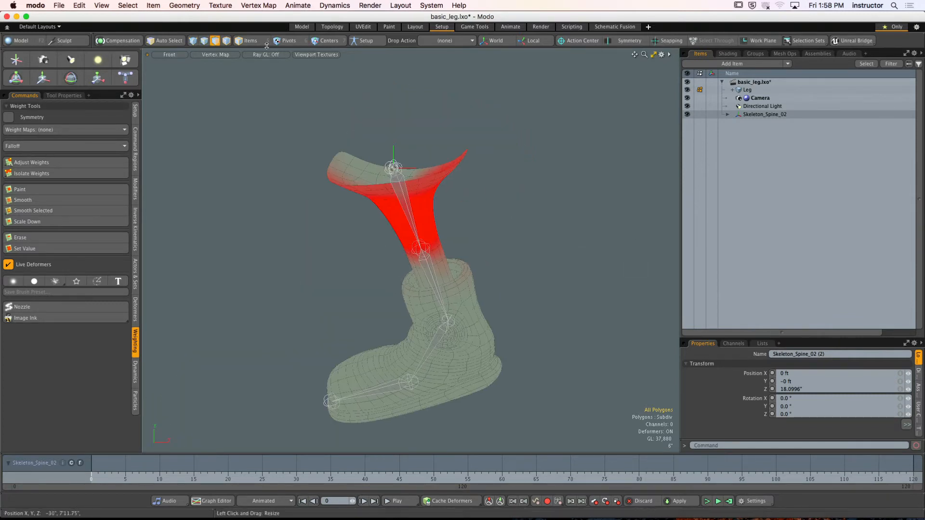
left_click(247, 41)
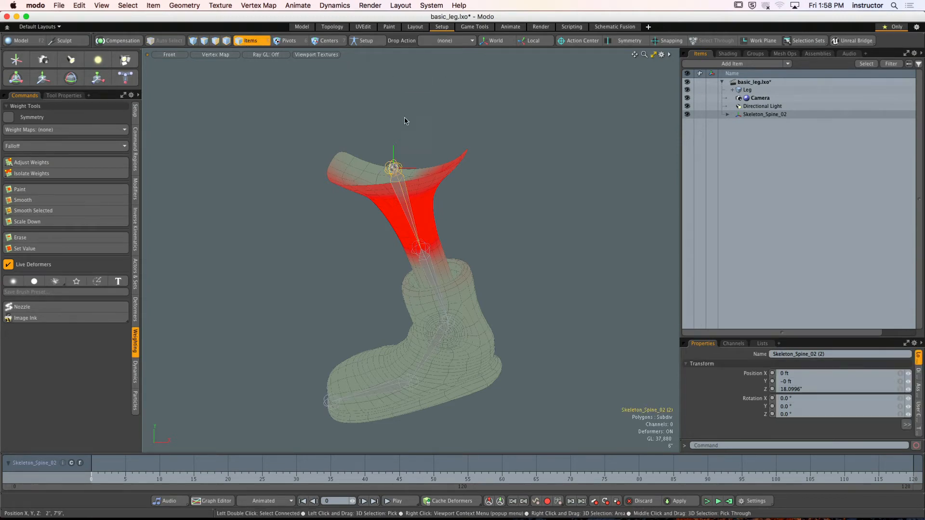
key("ctrl+space")
left_click(390, 235)
left_click_drag(376, 243, 412, 227, "alt")
key("ctrl+space")
left_click(434, 243)
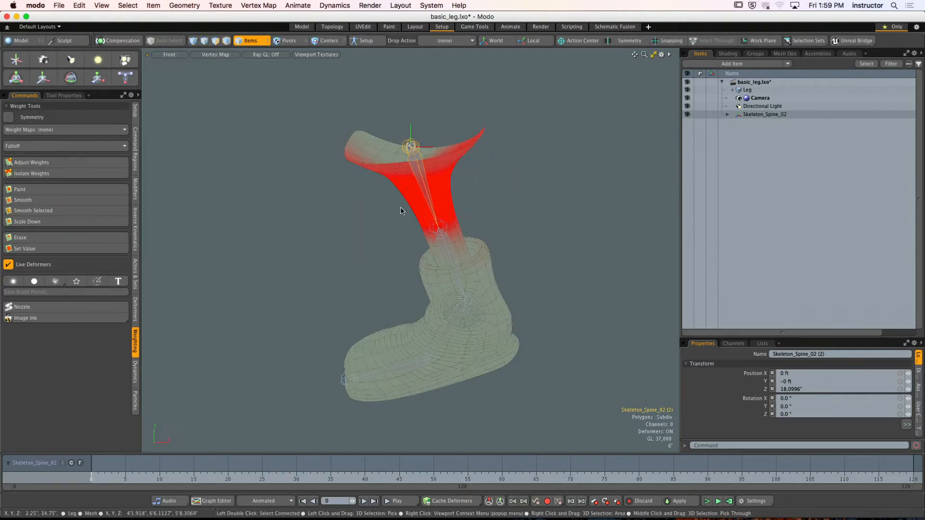
- Select the root bone Skeleton_Spine_02 and reset its Y and Z rotation to 0°
left_click(603, 196)
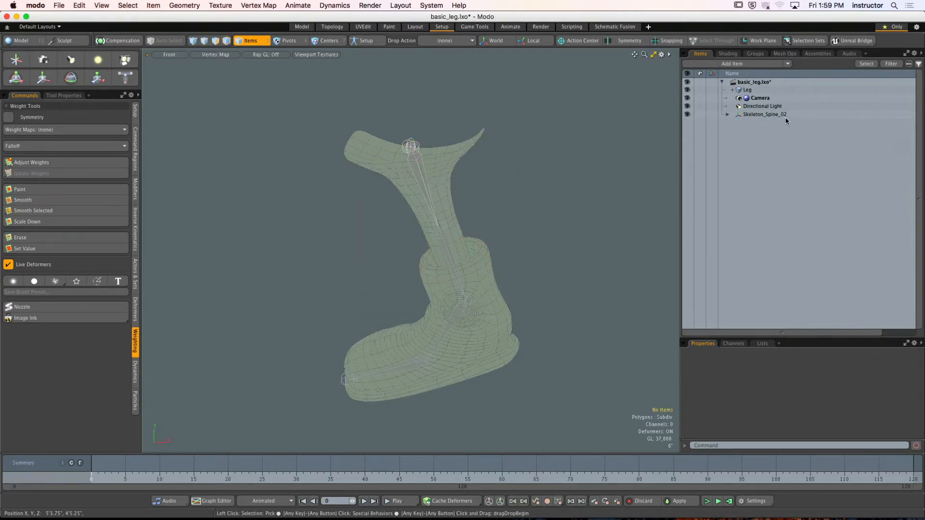
left_click(764, 114)
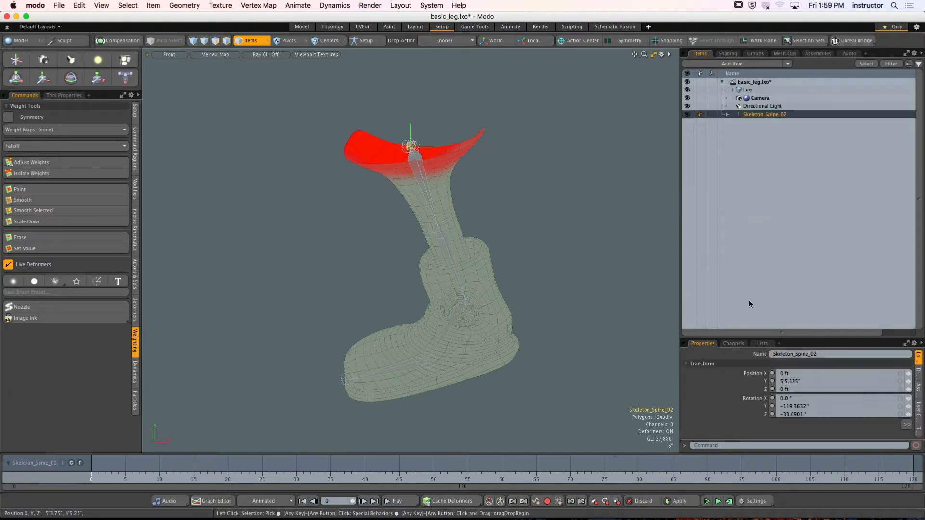
left_click_drag(780, 337, 781, 200)
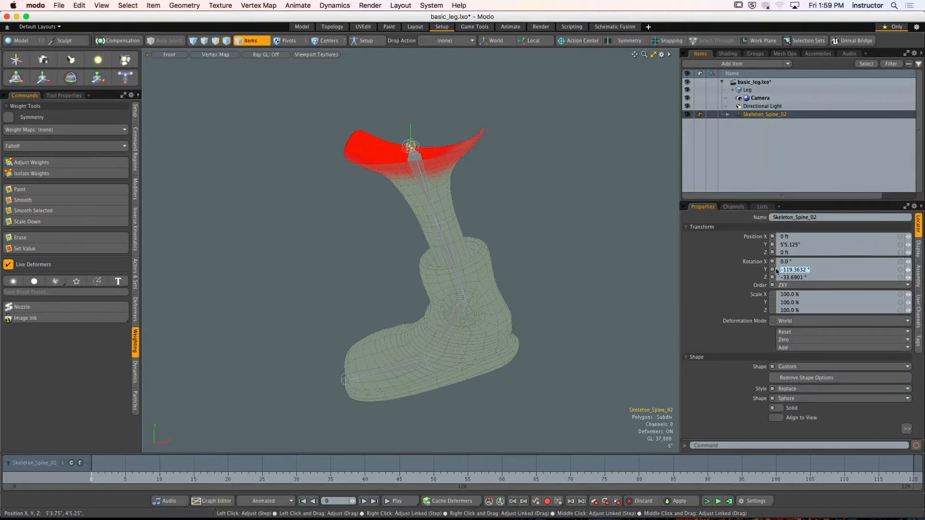
key("Return")
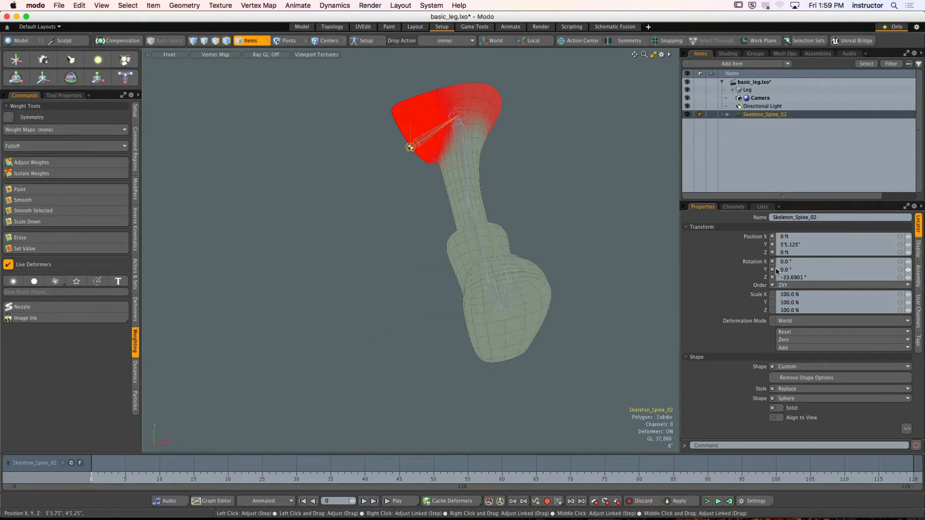
type("0")
key("Return")
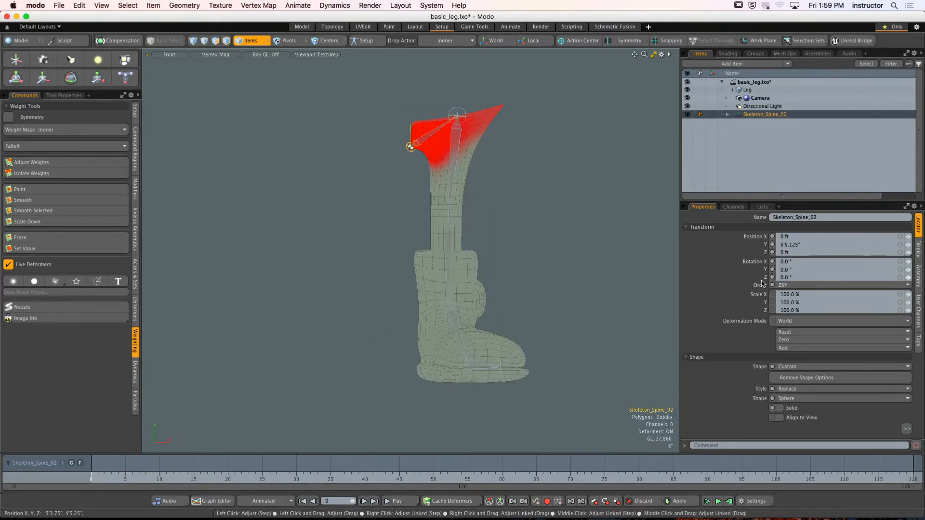
- Examine the weight maps of the leg bones one by one in the Front view, from the hip down to the foot
left_click(465, 201)
scroll(446, 183, "up", 2)
left_click_drag(445, 182, 431, 183, "alt+shift")
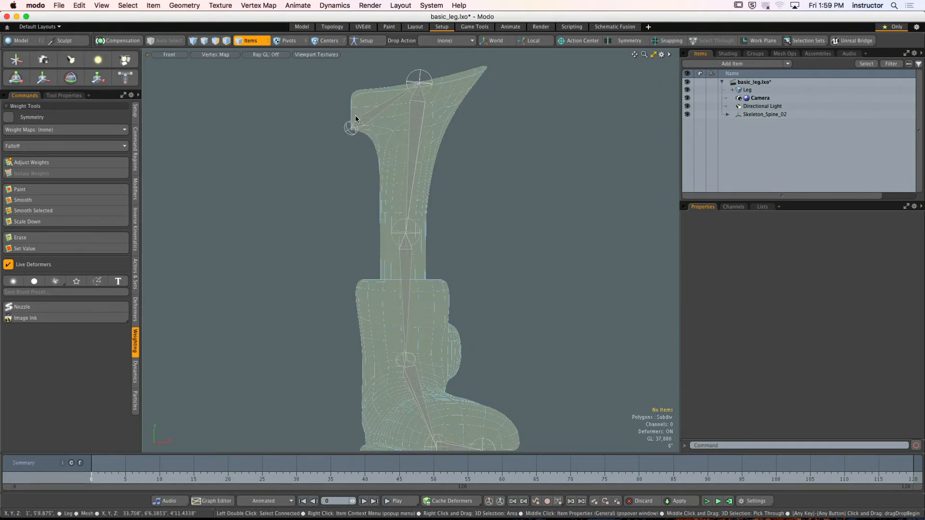
left_click(354, 122)
left_click(410, 120)
left_click_drag(417, 253, 427, 173, "alt+shift")
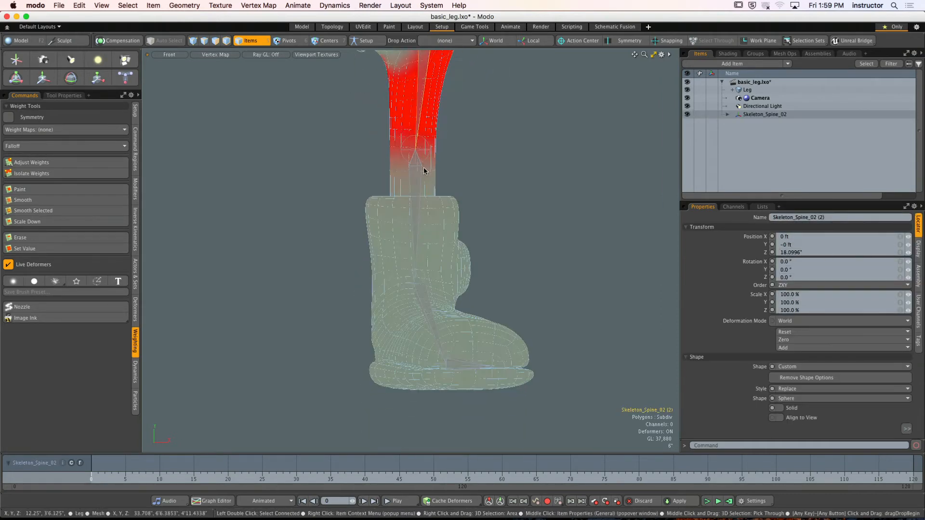
left_click(419, 193)
left_click(420, 294)
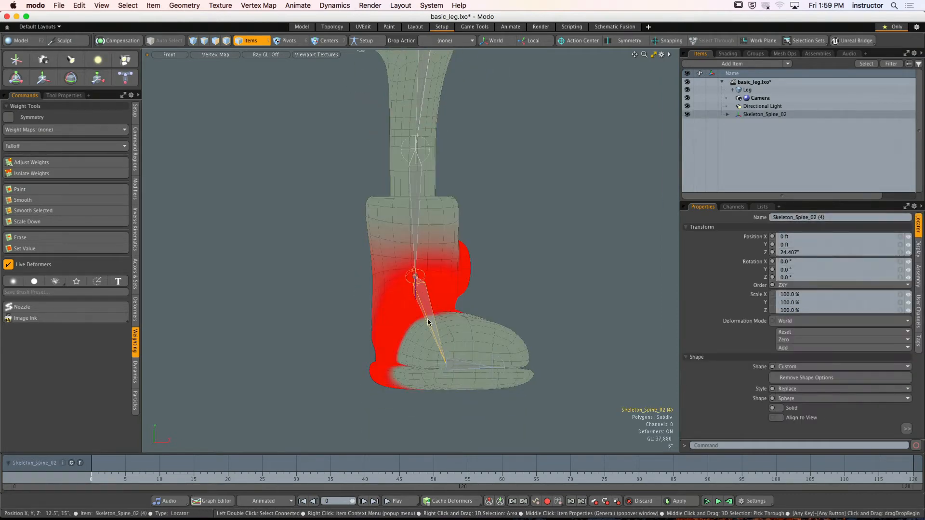
left_click(480, 372)
left_click(499, 372)
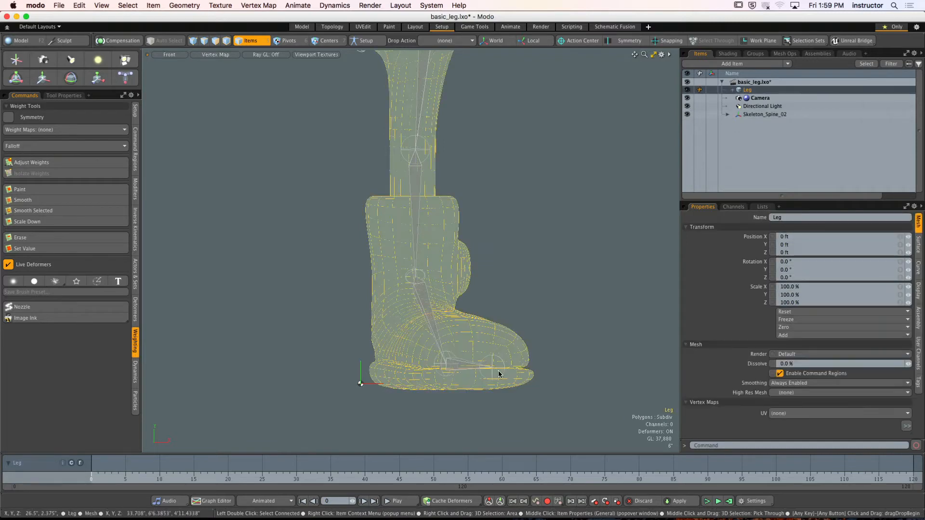
- Return to the Perspective view and examine the upper and lower leg bones' weight maps around the knee and ankle patch
key("KP_Decimal")
left_click_drag(553, 221, 537, 254, "alt")
left_click(558, 250)
left_click(447, 164)
mouse_move(440, 166)
left_mouse_down("alt")
mouse_move(520, 178)
mouse_move(377, 185)
mouse_move(448, 168)
left_mouse_up("alt")
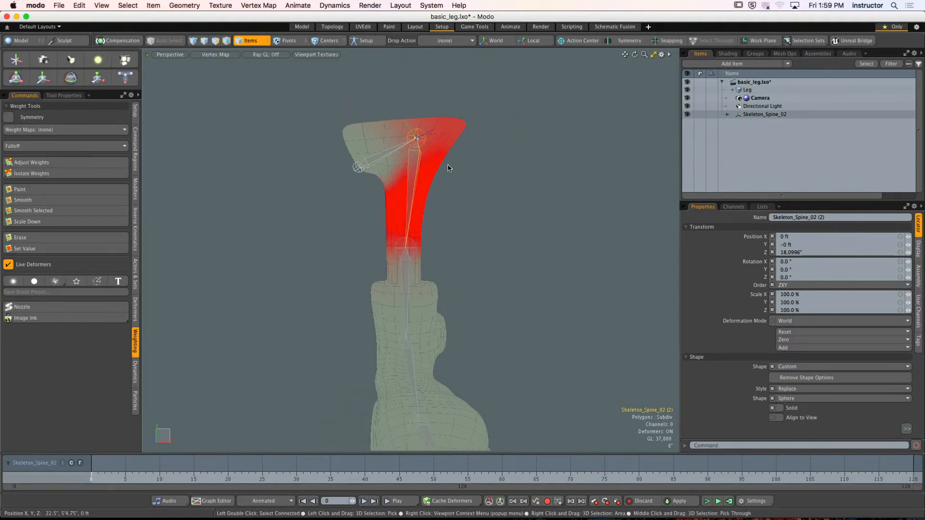
left_click(407, 268)
left_click_drag(407, 268, 393, 290, "alt")
mouse_move(393, 290)
left_mouse_down("alt+shift")
mouse_move(343, 268)
mouse_move(402, 292)
left_mouse_up("alt+shift")
left_click_drag(402, 291, 373, 245, "alt+shift")
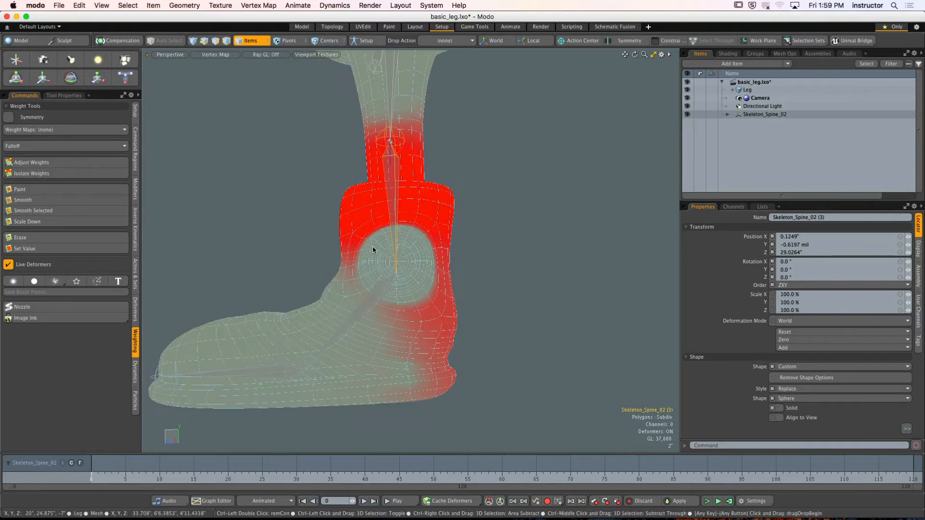
- Select the heel and rear foot polygons below the ankle and remove the weight of bone Skeleton_Spine_02 (3) from them with Adjust Weights
key("ctrl+space")
left_click(429, 267)
left_click_drag(448, 251, 436, 251, "alt")
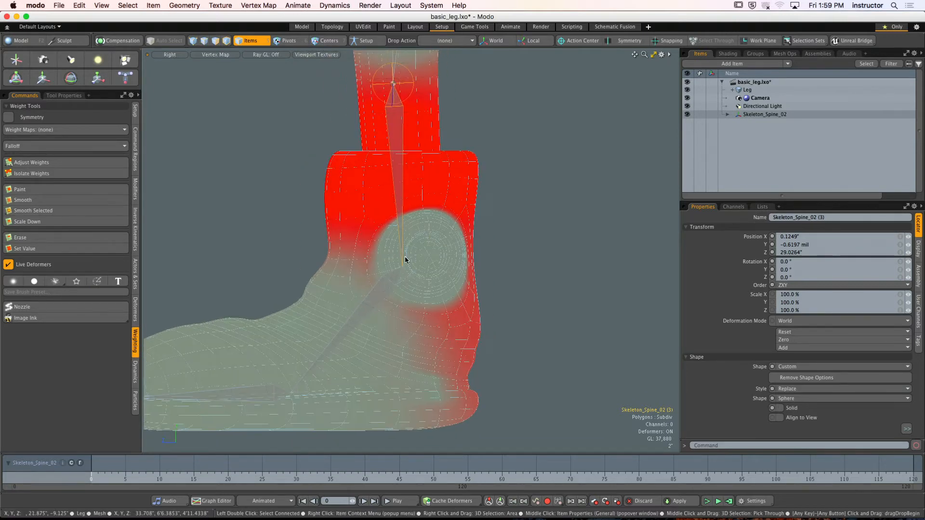
key("3")
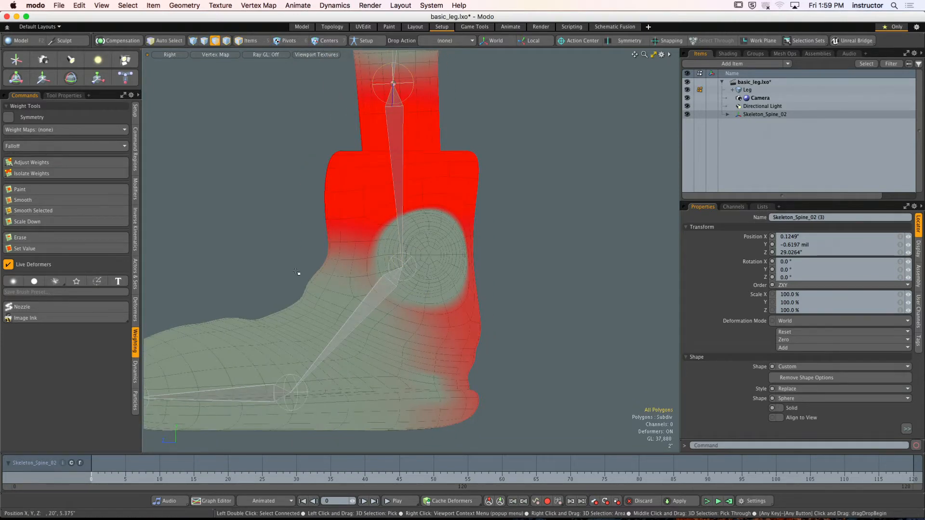
right_click_drag(305, 274, 547, 451)
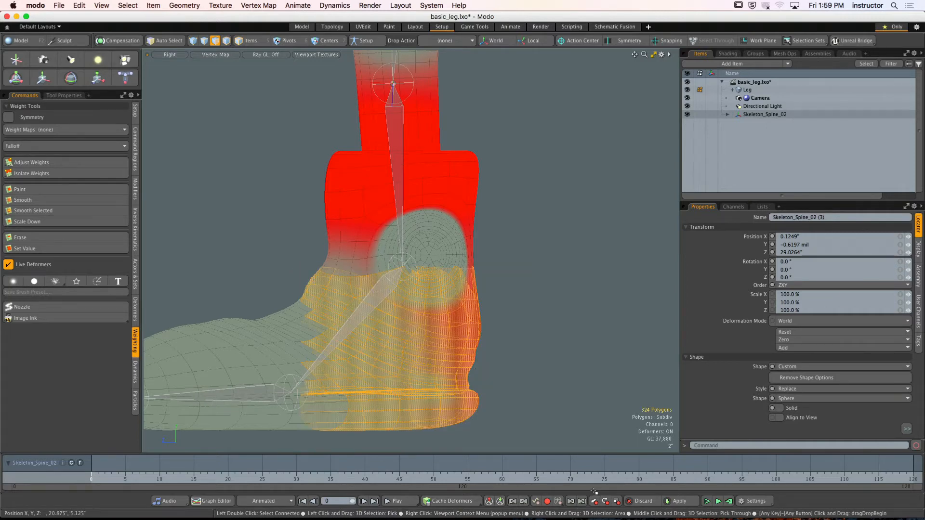
left_click_drag(450, 352, 472, 333, "alt")
key("ctrl+space")
left_click(554, 230)
left_click_drag(553, 230, 336, 253, "alt")
scroll(530, 288, "up", 5)
scroll(473, 268, "down", 5)
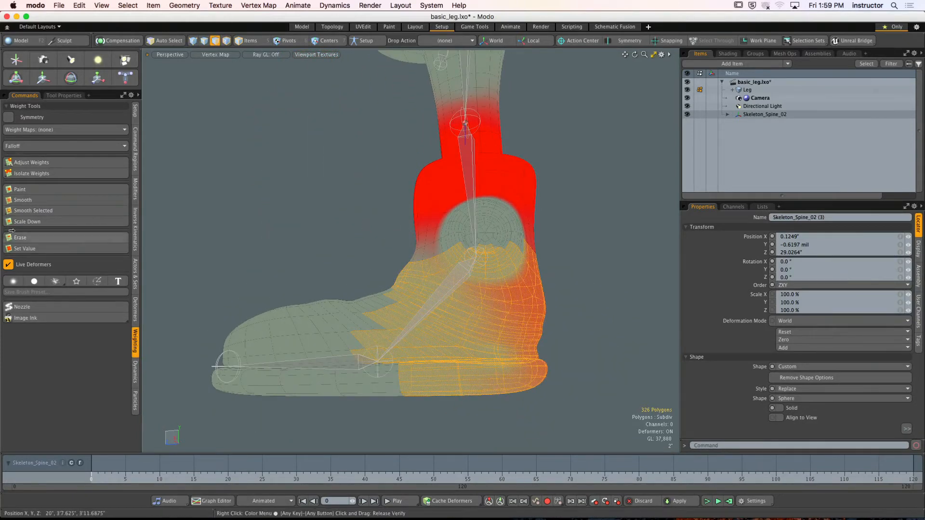
left_click(42, 165)
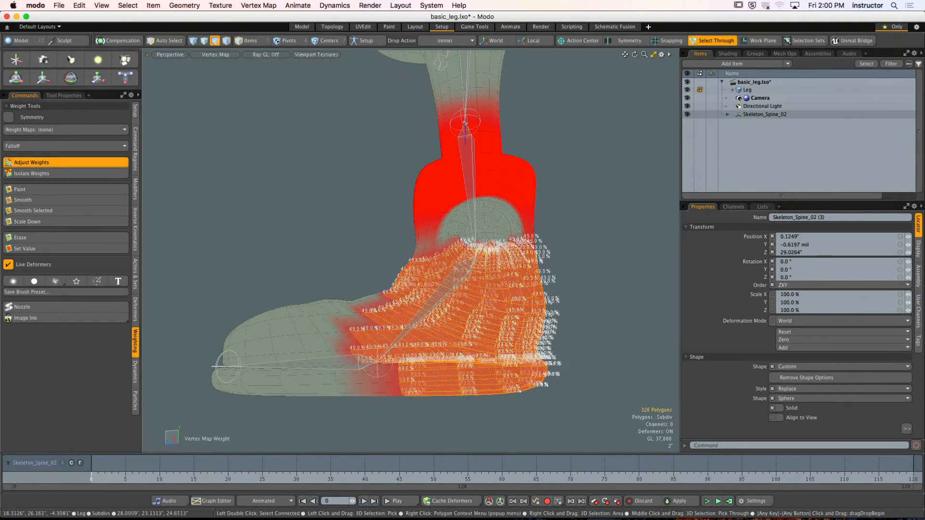
key("space")
left_click_drag(476, 227, 547, 252)
left_click(436, 217)
left_click(627, 180)
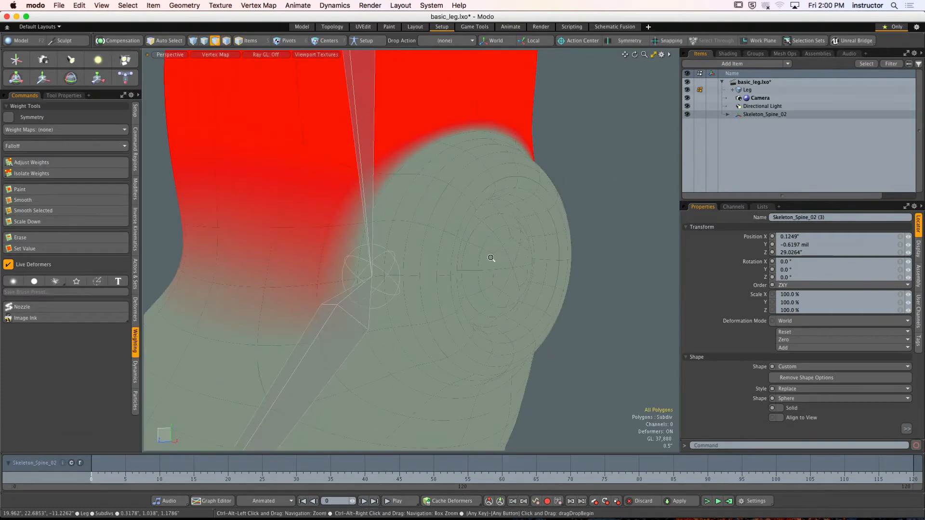
- Paint weight for Skeleton_Spine_02 (3) onto the round ankle patch using a paint value of 80%
left_click_drag(492, 258, 475, 259, "alt")
mouse_move(475, 260)
left_mouse_down()
mouse_move(526, 250)
mouse_move(551, 216)
mouse_move(503, 215)
mouse_move(533, 212)
left_mouse_up()
left_click(551, 215)
left_click_drag(515, 252, 465, 248, "ctrl+alt")
left_click_drag(465, 248, 410, 243, "alt")
mouse_move(410, 243)
left_mouse_down("alt")
mouse_move(481, 239)
mouse_move(385, 216)
mouse_move(371, 227)
left_mouse_up("alt")
left_click(71, 191)
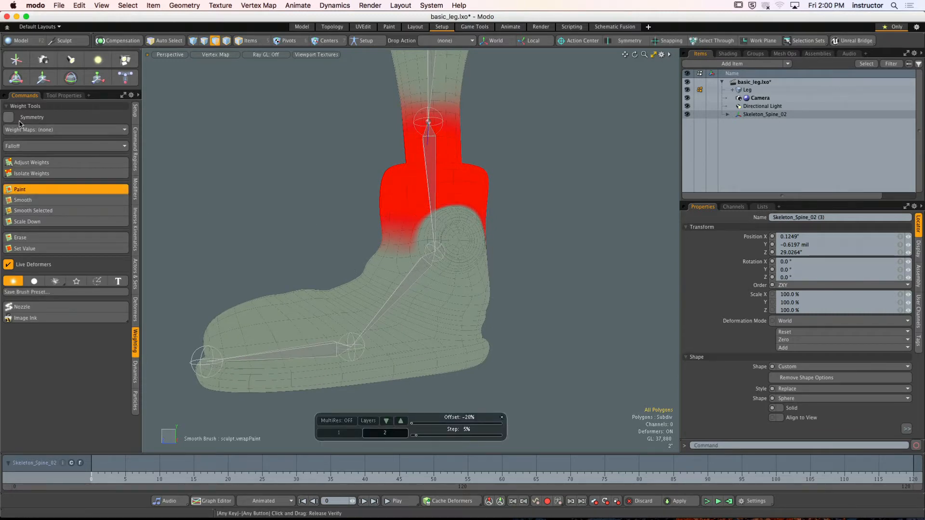
left_click(64, 95)
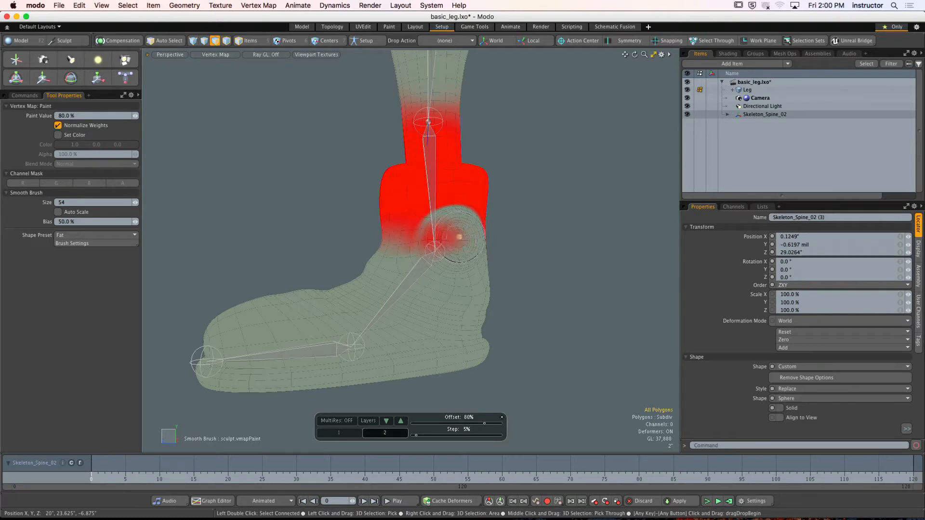
scroll(413, 232, "up", 5)
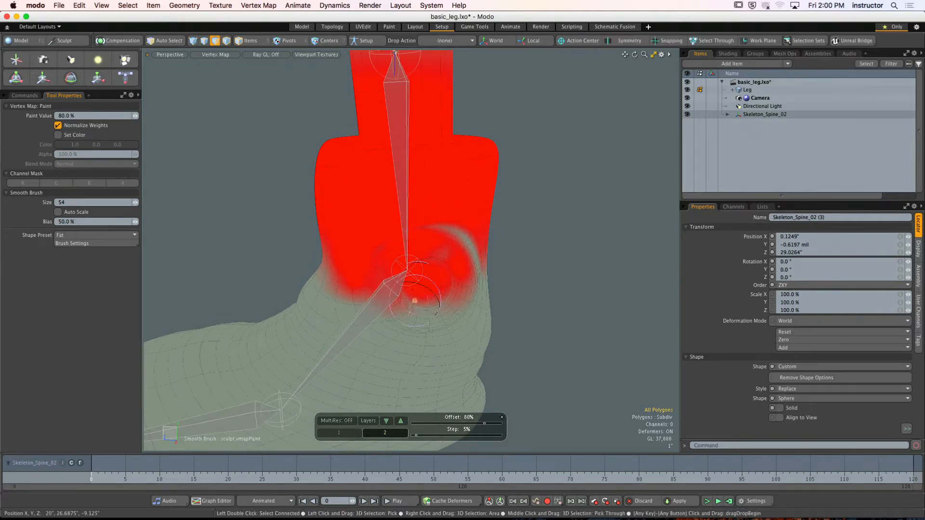
- Paint over the remaining gaps along the ankle patch's rim and the back of the ankle, and drop the Paint tool
mouse_move(427, 259)
left_mouse_down("alt")
mouse_move(464, 244)
mouse_move(448, 270)
left_mouse_up("alt")
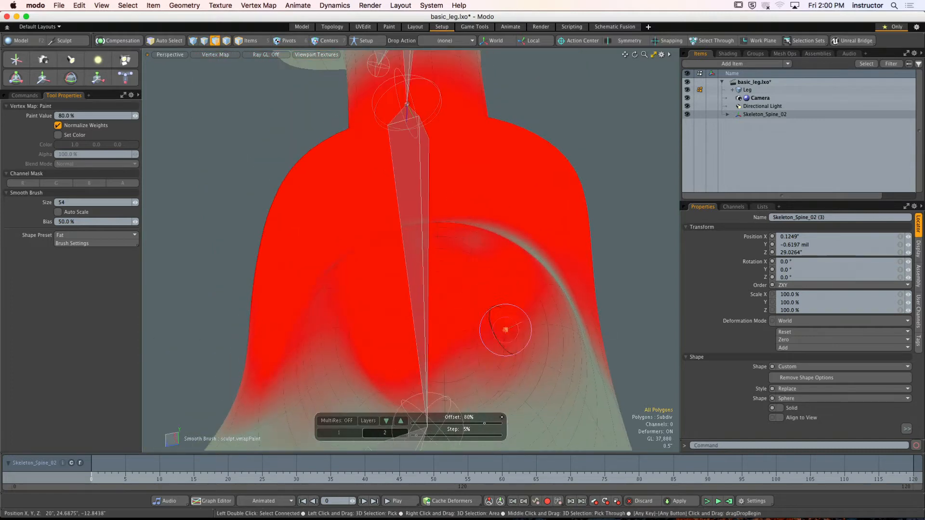
left_click_drag(505, 330, 501, 333)
scroll(497, 279, "down", 5)
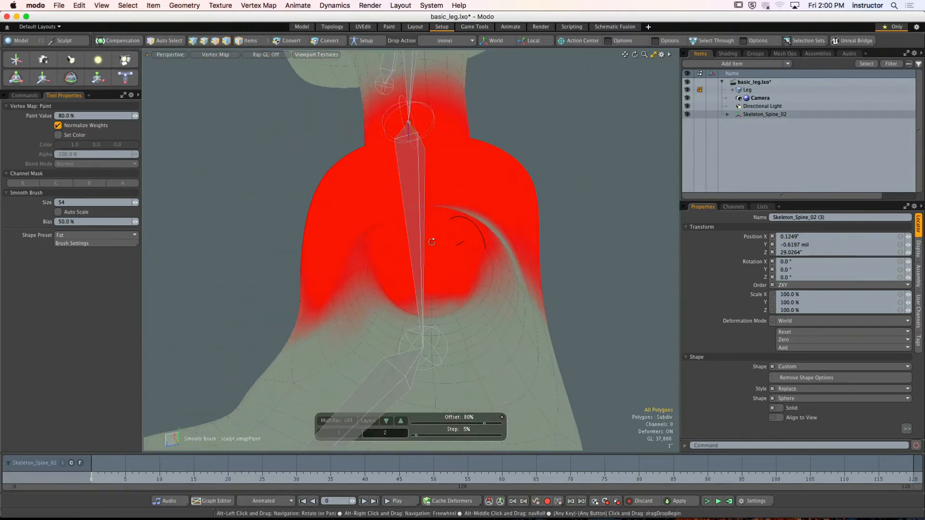
mouse_move(431, 241)
left_mouse_down("alt")
mouse_move(394, 247)
mouse_move(417, 217)
mouse_move(467, 247)
mouse_move(413, 207)
mouse_move(465, 276)
mouse_move(499, 295)
left_mouse_up("alt")
scroll(472, 200, "up", 5)
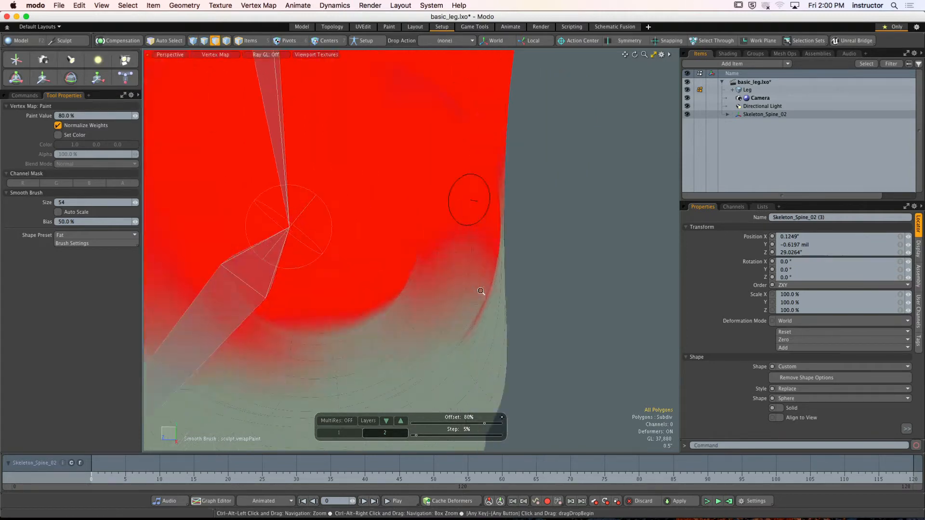
left_click_drag(433, 201, 413, 247, "alt+shift")
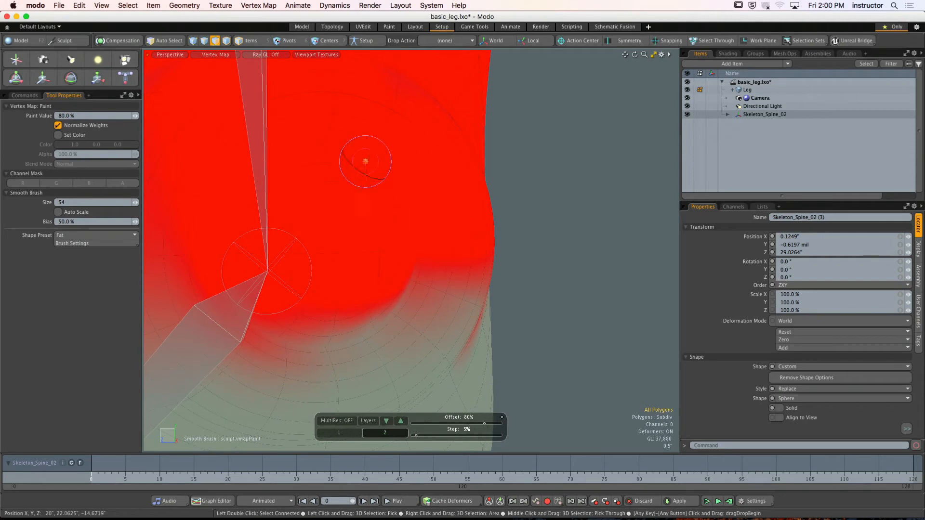
left_click_drag(345, 130, 402, 132, "alt")
key("space")
scroll(424, 206, "down", 5)
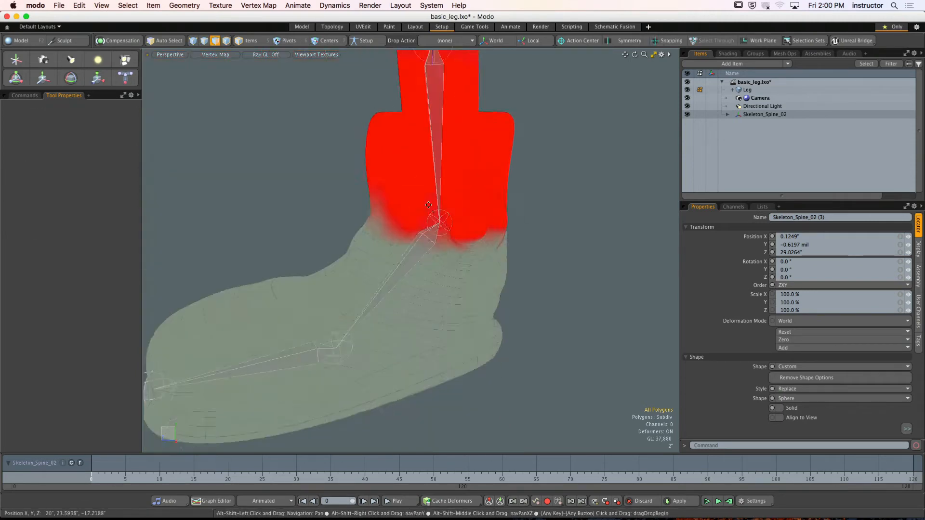
- Try to delete a band of four polygons across the ankle cuff
left_click_drag(424, 206, 440, 225, "alt+shift")
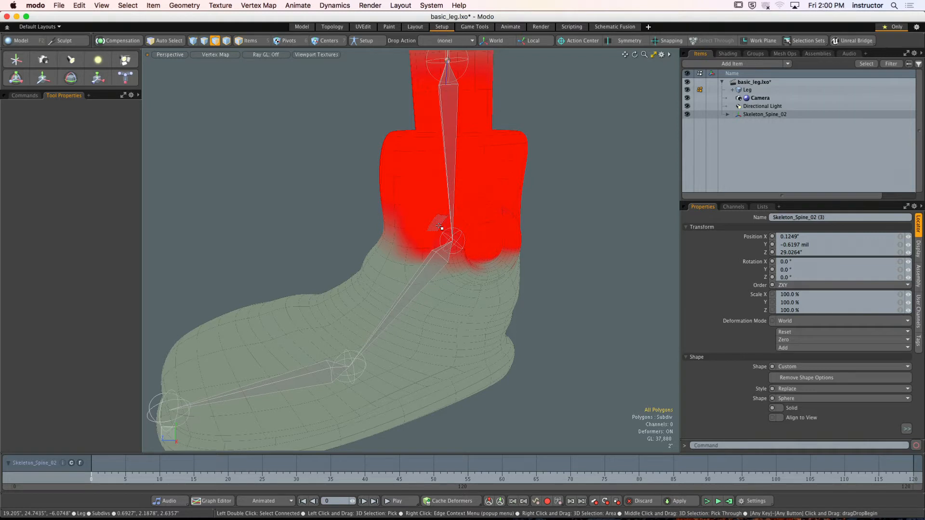
key("alt")
mouse_move(460, 237)
left_mouse_down("alt")
mouse_move(421, 280)
mouse_move(490, 213)
left_mouse_up("alt")
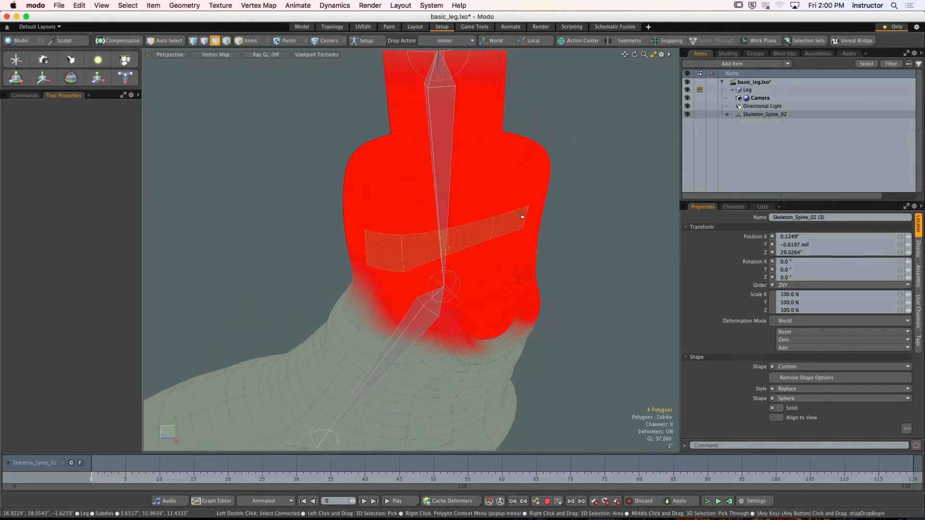
key("Delete")
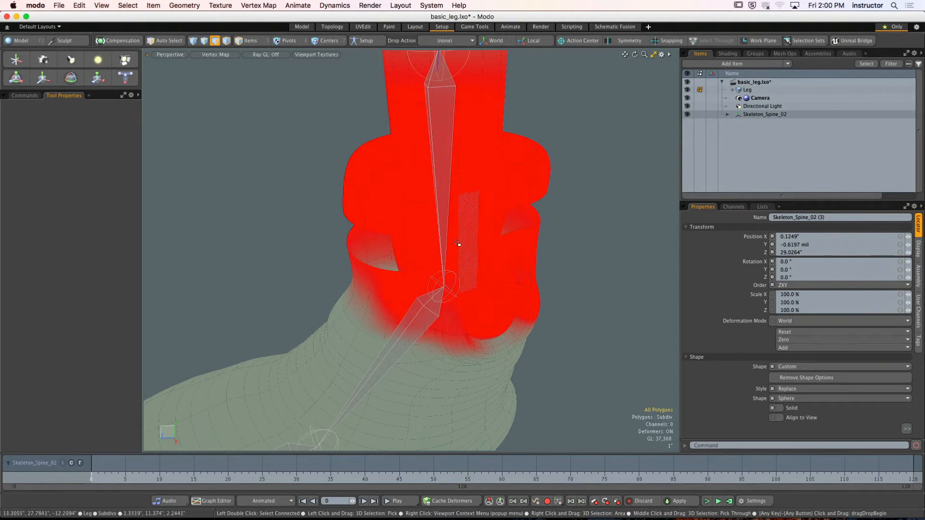
scroll(458, 244, "up", 5)
left_click_drag(458, 244, 520, 242, "alt")
scroll(378, 270, "down", 5)
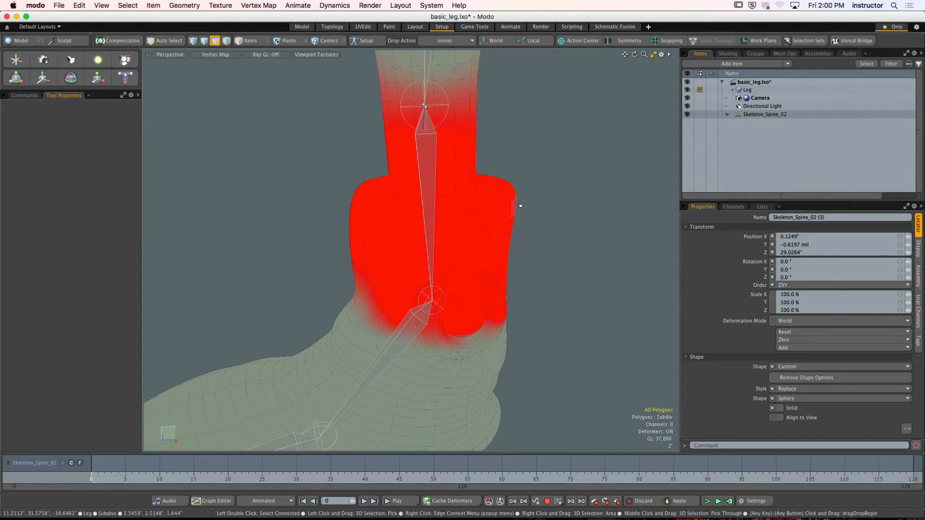
- Select the upper half-ring of polygons around the ankle patch, modify their weights with Adjust Weights, and clear the selection
left_click_drag(522, 232, 531, 176, "alt+shift")
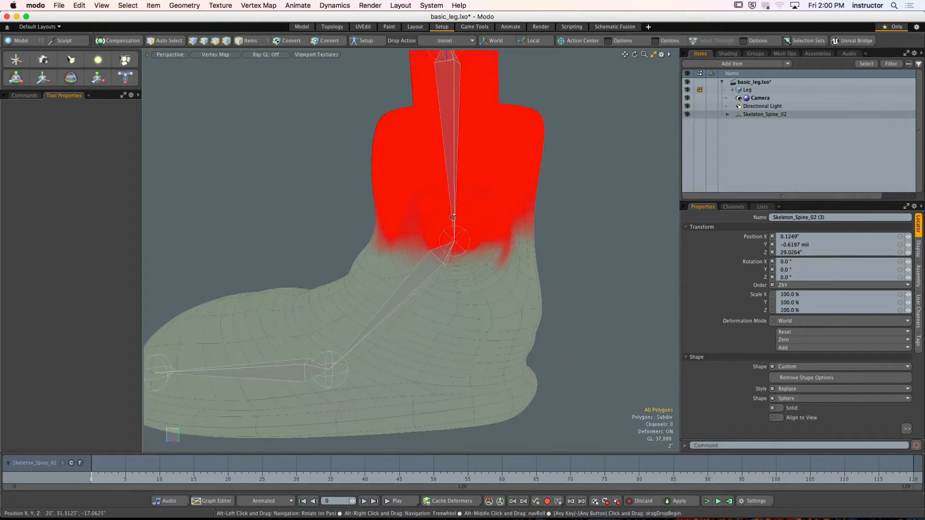
mouse_move(523, 262)
left_mouse_down("ctrl+alt")
mouse_move(597, 262)
mouse_move(535, 262)
left_mouse_up("ctrl+alt")
mouse_move(536, 261)
left_mouse_down("alt")
mouse_move(454, 233)
mouse_move(545, 254)
mouse_move(570, 239)
left_mouse_up("alt")
mouse_move(517, 286)
left_mouse_down()
mouse_move(560, 266)
mouse_move(512, 301)
left_mouse_up()
mouse_move(465, 279)
left_mouse_down("shift")
mouse_move(520, 284)
mouse_move(458, 299)
mouse_move(418, 294)
left_mouse_up("shift")
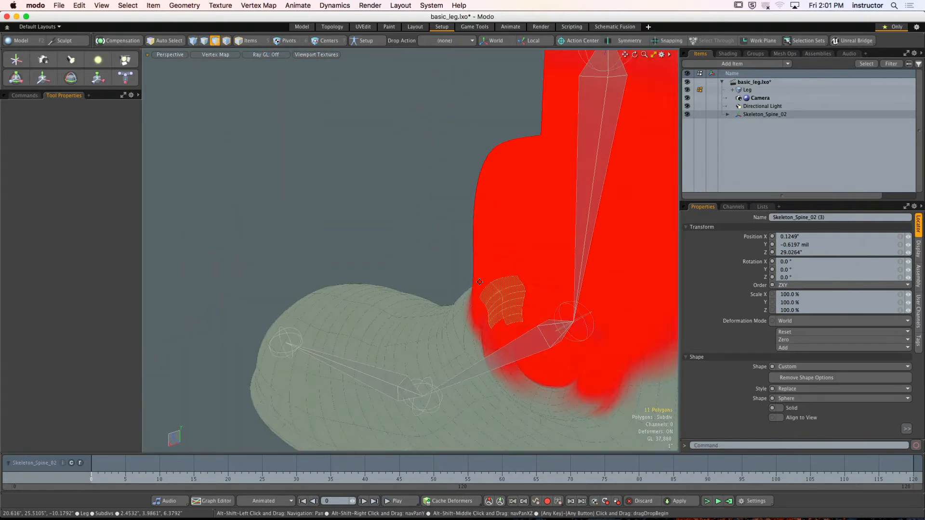
left_click_drag(501, 284, 457, 273, "alt")
left_click_drag(456, 273, 465, 257, "alt+shift")
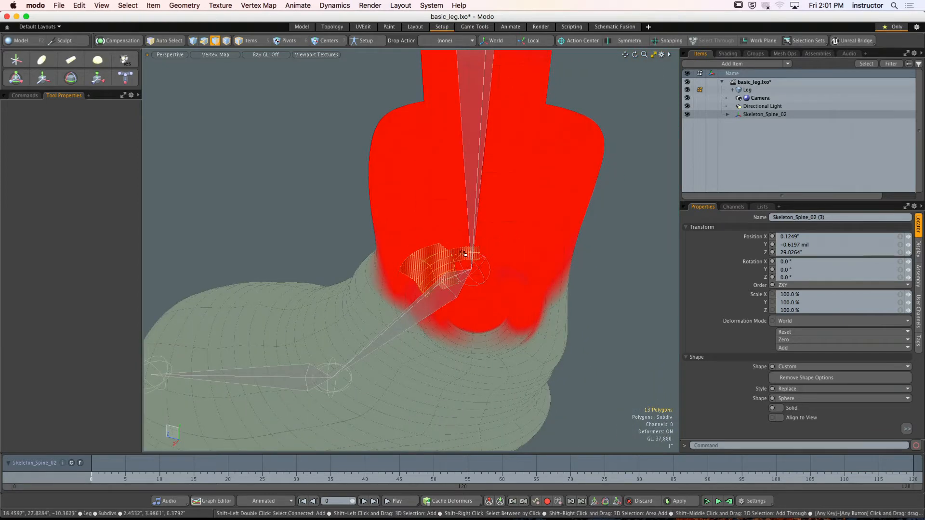
mouse_move(504, 287)
left_mouse_down("shift")
mouse_move(522, 265)
mouse_move(474, 302)
mouse_move(501, 276)
left_mouse_up("shift")
mouse_move(489, 286)
left_mouse_down("alt+shift")
mouse_move(488, 237)
mouse_move(458, 260)
mouse_move(496, 255)
mouse_move(489, 232)
mouse_move(501, 224)
mouse_move(440, 234)
mouse_move(455, 236)
mouse_move(432, 217)
mouse_move(428, 227)
mouse_move(423, 214)
left_mouse_up("alt+shift")
left_click(490, 253, "ctrl")
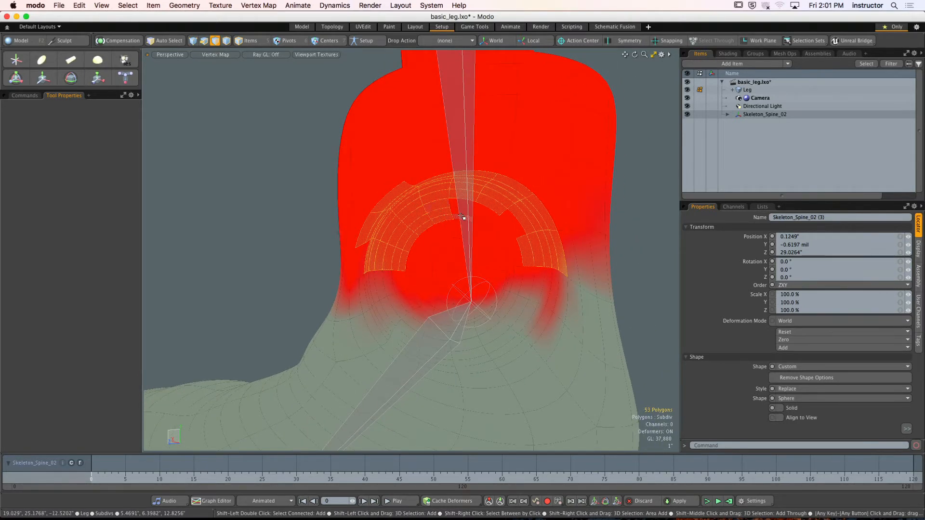
mouse_move(499, 237)
left_mouse_down("shift")
mouse_move(514, 228)
mouse_move(498, 250)
mouse_move(515, 244)
mouse_move(499, 239)
left_mouse_up("shift")
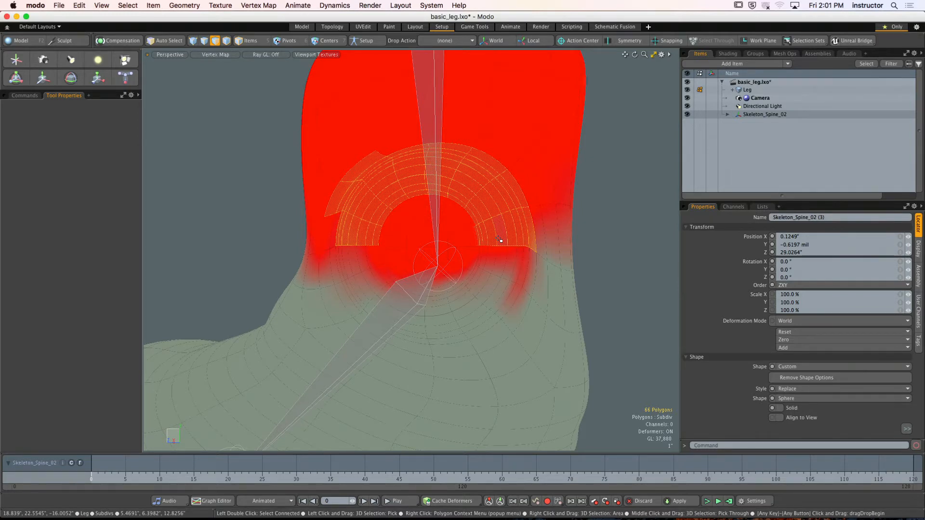
left_click_drag(500, 245, 451, 249, "alt")
left_click(17, 96)
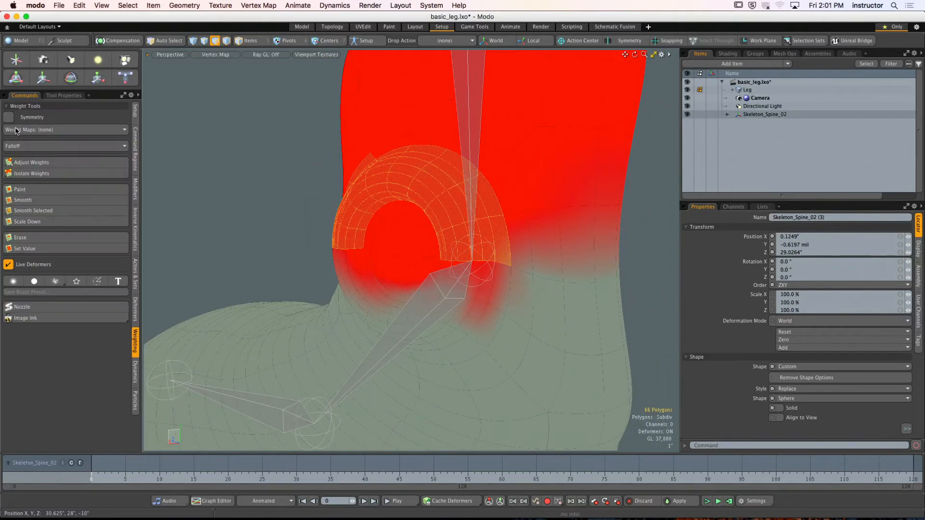
left_click(31, 162)
left_click_drag(198, 173, 350, 208)
key("q")
left_click(252, 171)
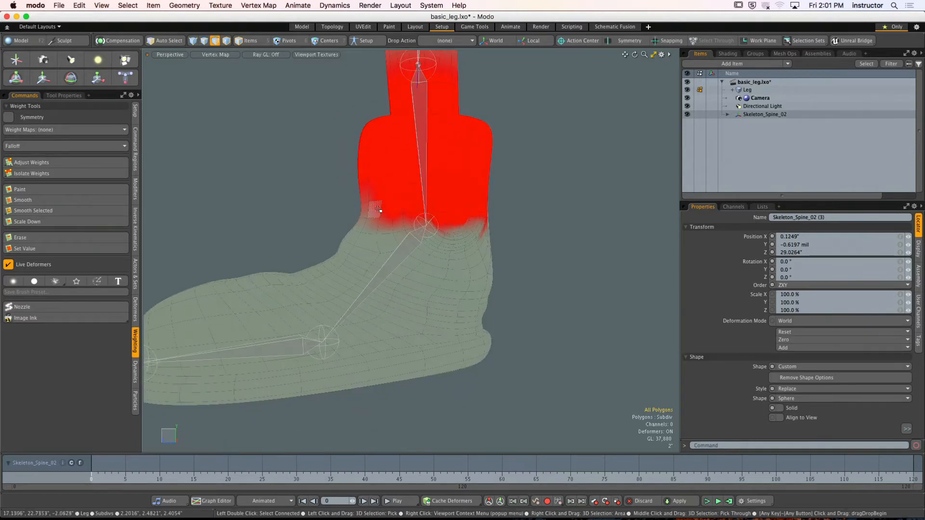
- Transform the lower leg bone Skeleton_Spine_02 (3) to test the ankle deformation, and undo the last change
key("5")
left_click_drag(402, 204, 410, 200, "alt")
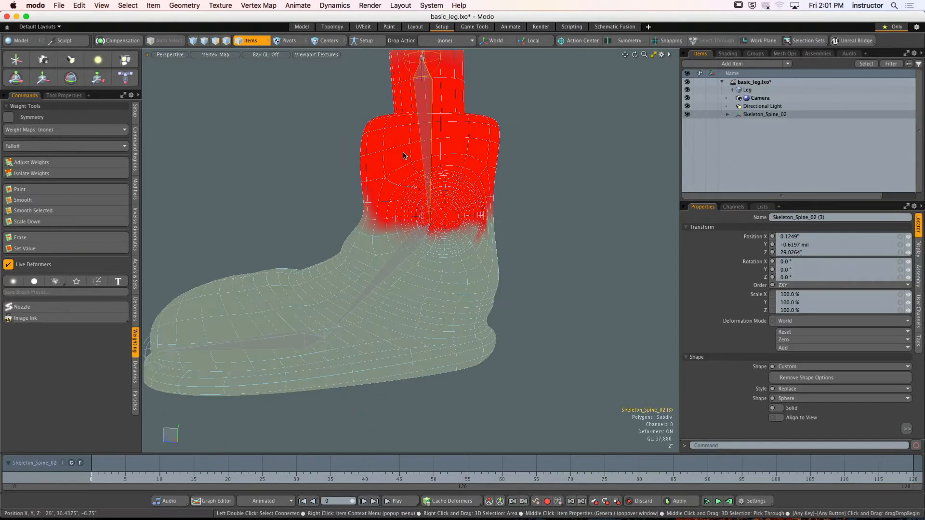
key("y")
scroll(406, 153, "down", 3)
left_click_drag(406, 153, 393, 231, "alt+shift")
left_click_drag(393, 232, 504, 204, "alt")
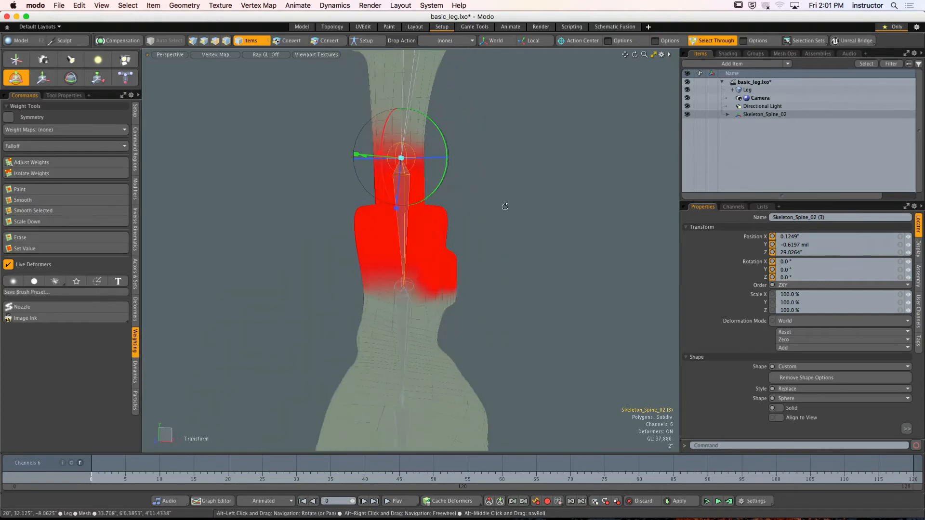
left_click_drag(384, 132, 405, 158)
left_click(447, 239)
left_click_drag(405, 158, 404, 283, "alt")
key("super+z")
- Select the edges inside the unweighted spot on the foot and raise their Skeleton_Spine_02 (4) weight to 100% with Adjust Weights
scroll(373, 289, "up", 5)
scroll(385, 285, "up", 3)
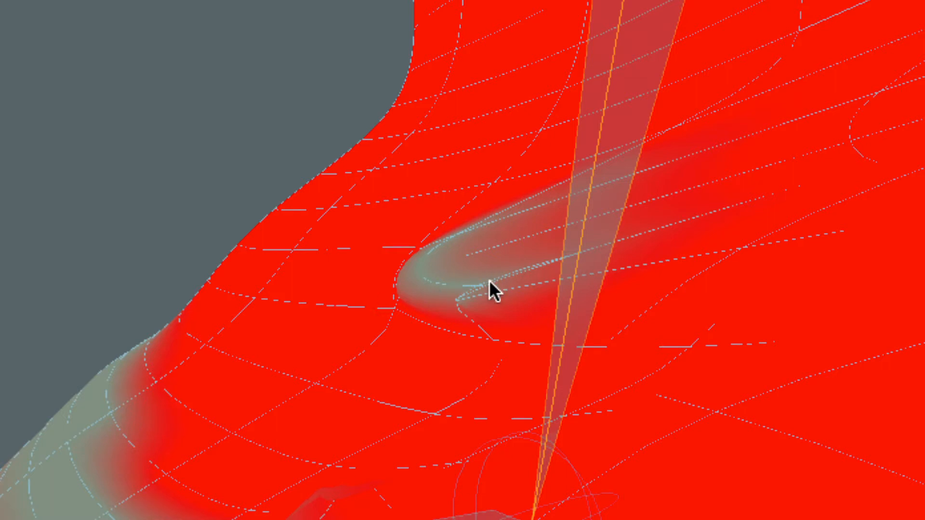
key("Return")
left_click_drag(450, 284, 420, 292, "alt")
left_click_drag(473, 303, 494, 322, "alt")
right_click_drag(494, 322, 493, 324, "alt")
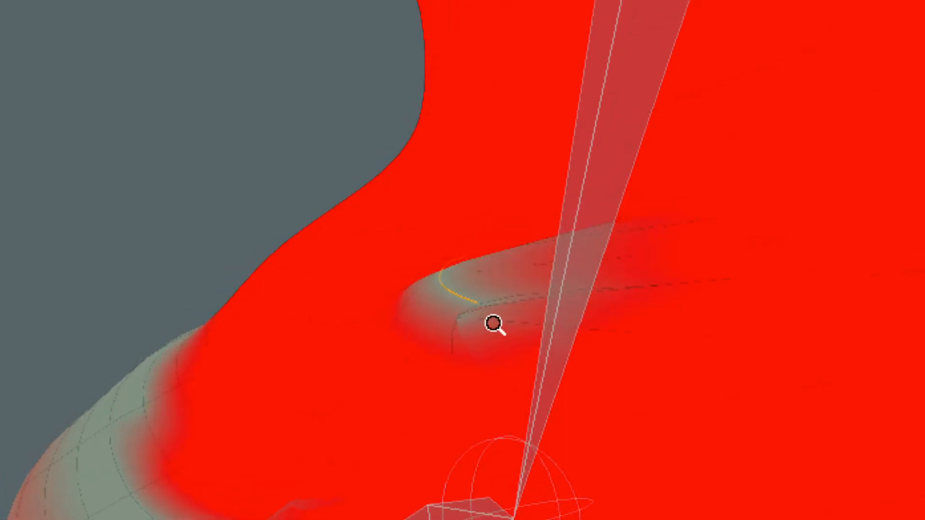
left_click_drag(493, 324, 490, 327, "alt")
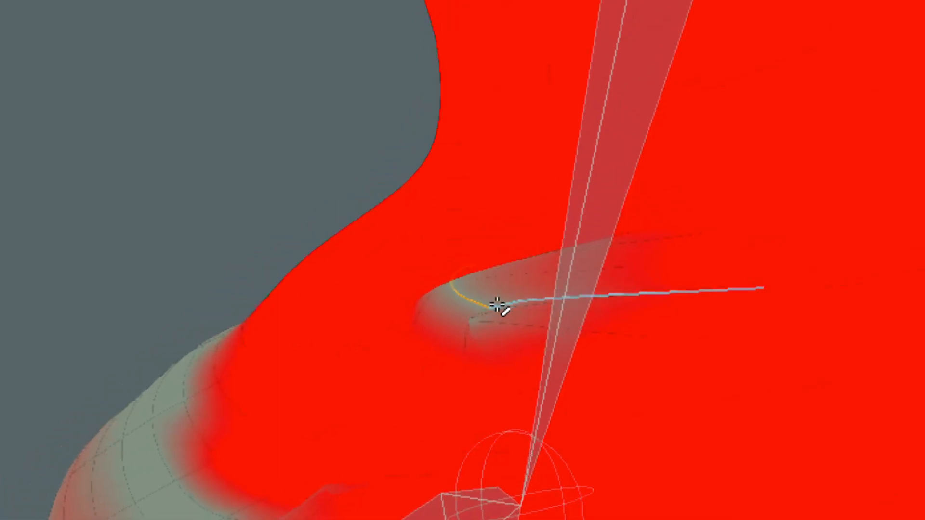
scroll(392, 285, "down", 3)
left_click_drag(392, 285, 503, 318, "alt")
scroll(480, 311, "down", 2)
scroll(448, 301, "down", 1)
scroll(472, 306, "down", 4)
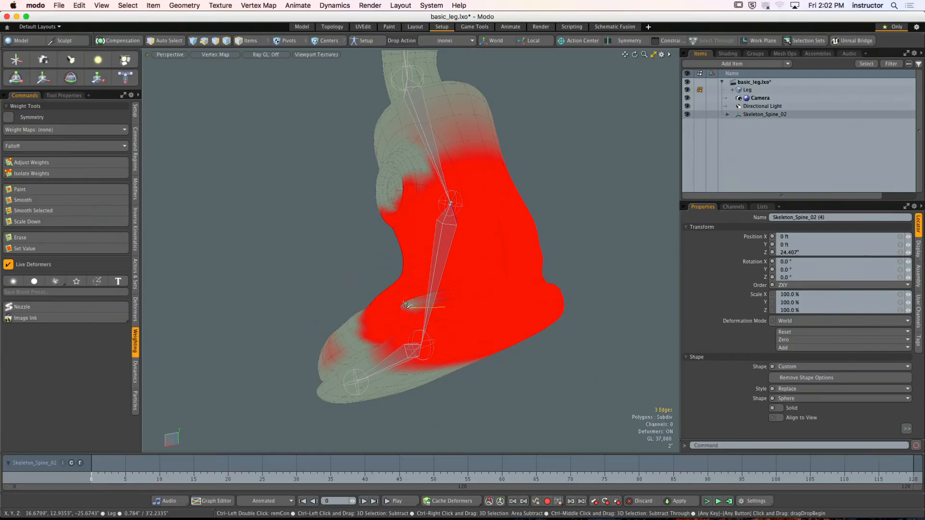
left_click(90, 161)
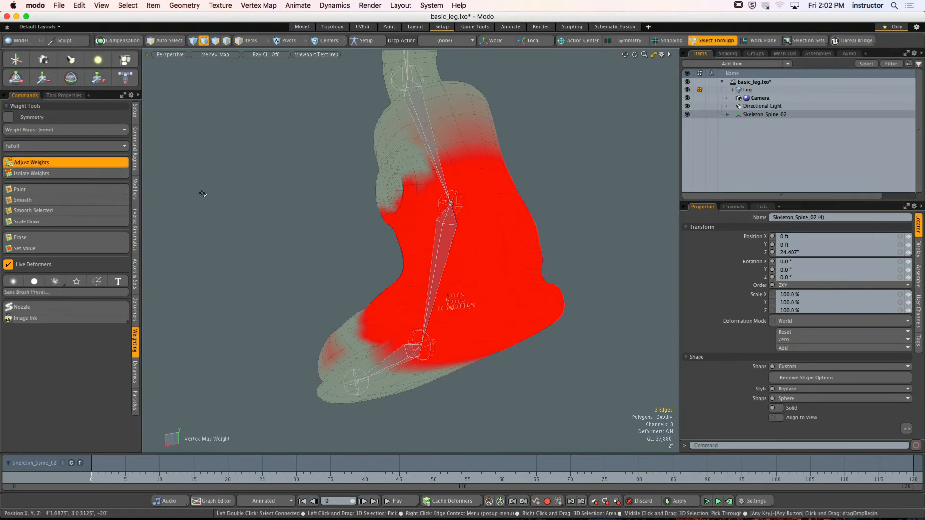
left_click(234, 215)
left_click_drag(234, 214, 373, 179, "alt")
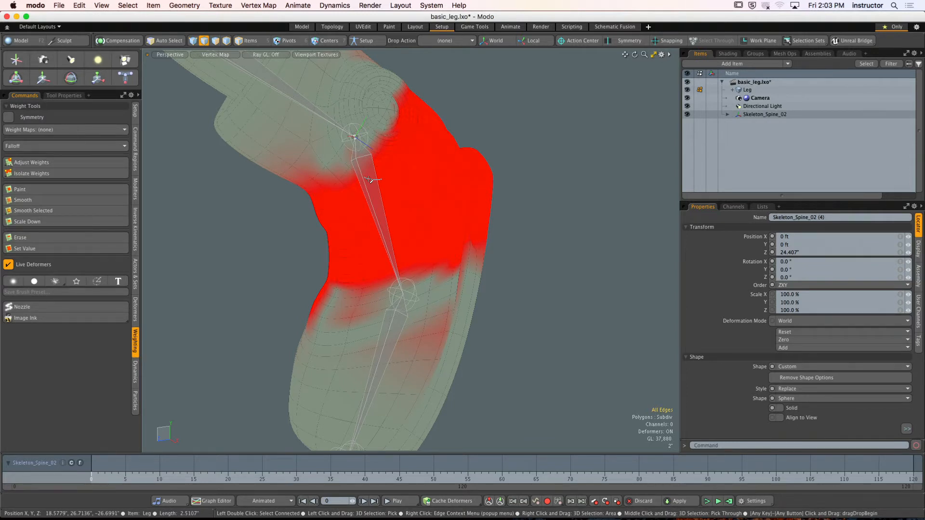
- Select the 21 forefoot vertices carrying stray influence and lower their Skeleton_Spine_02 (4) weight to 0% with Adjust Weights
left_click_drag(461, 133, 459, 280, "alt")
key("ctrl+space")
left_click(469, 246)
left_click_drag(498, 304, 433, 194, "alt+shift")
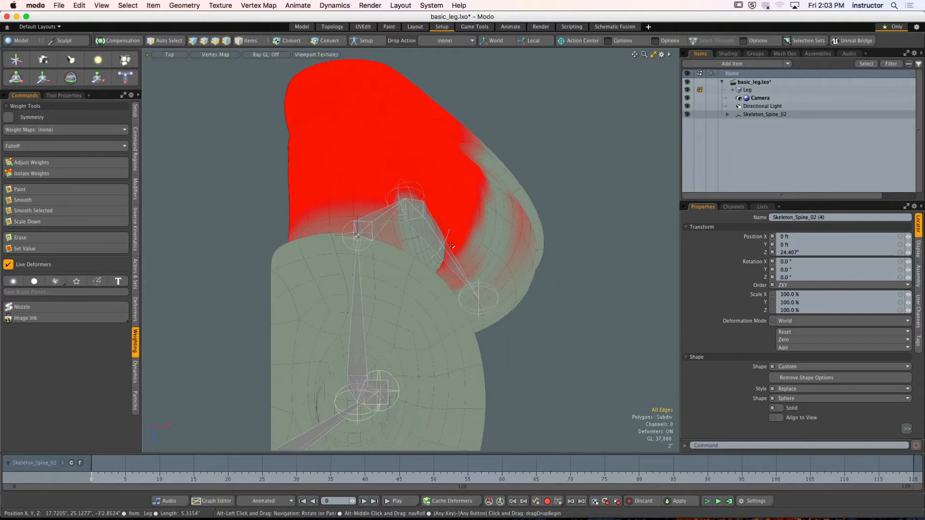
key("ctrl+space")
left_click(481, 223)
left_click_drag(535, 252, 447, 233, "alt")
key("1")
scroll(462, 235, "up", 5)
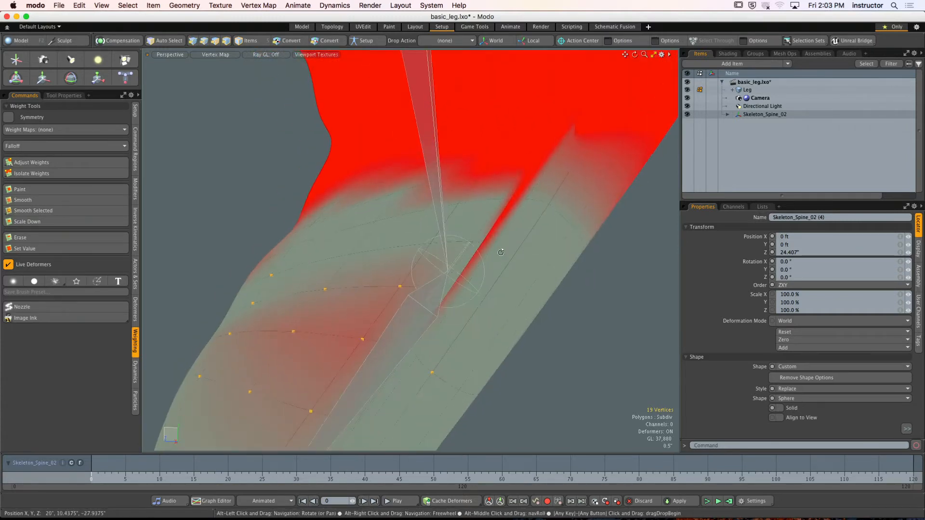
left_click_drag(508, 216, 397, 260, "ctrl+alt")
key("1")
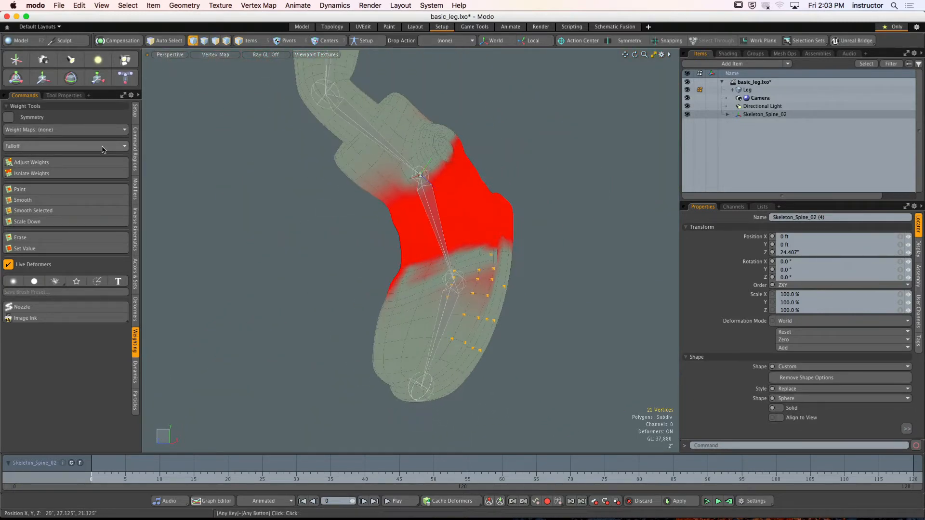
left_click(80, 166)
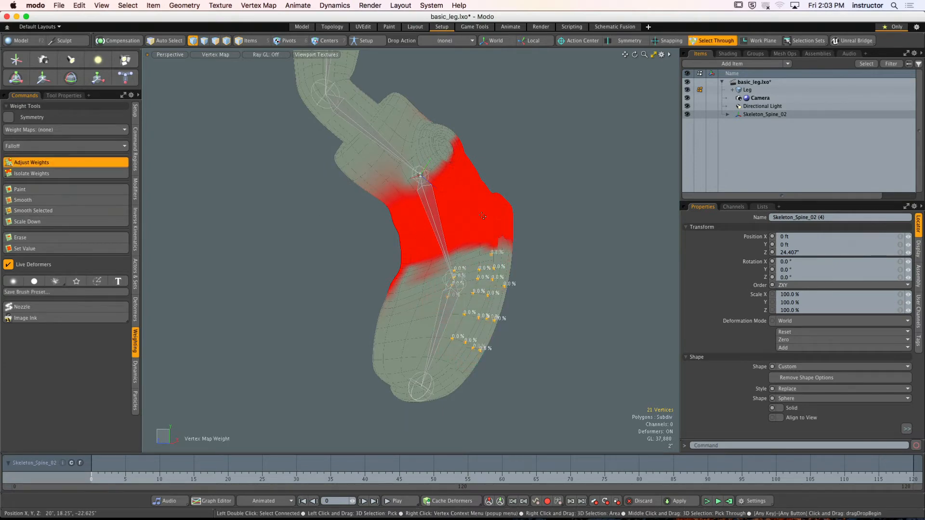
- Select the single vertex beside the ball joint near the sole and raise its weight to 100% with Adjust Weights
scroll(530, 241, "up", 10)
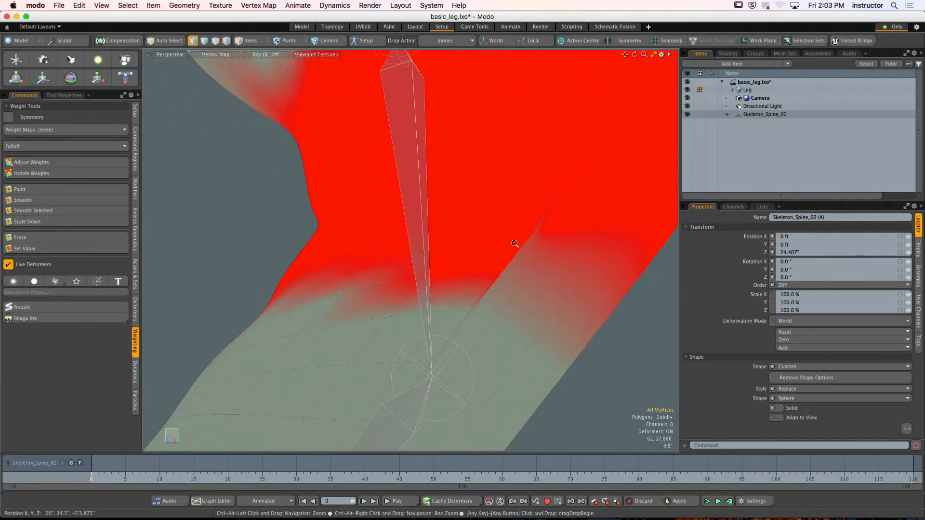
left_click_drag(541, 244, 306, 252, "alt")
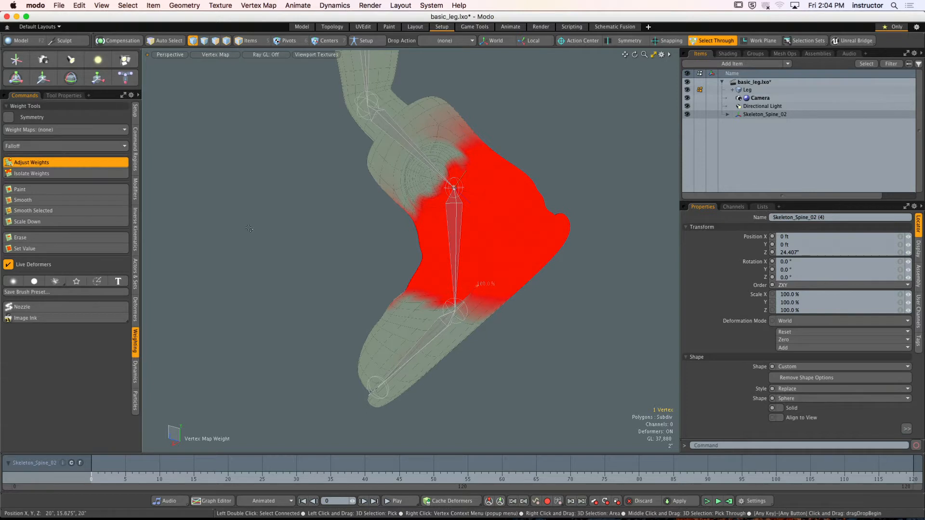
key("space")
- Select six vertices around the notch near the sole and bring their Skeleton_Spine_02 (4) weight to 100% with Adjust Weights
mouse_move(465, 273)
left_mouse_down("ctrl+alt")
mouse_move(520, 301)
mouse_move(445, 330)
mouse_move(411, 361)
mouse_move(451, 311)
mouse_move(487, 288)
left_mouse_up("ctrl+alt")
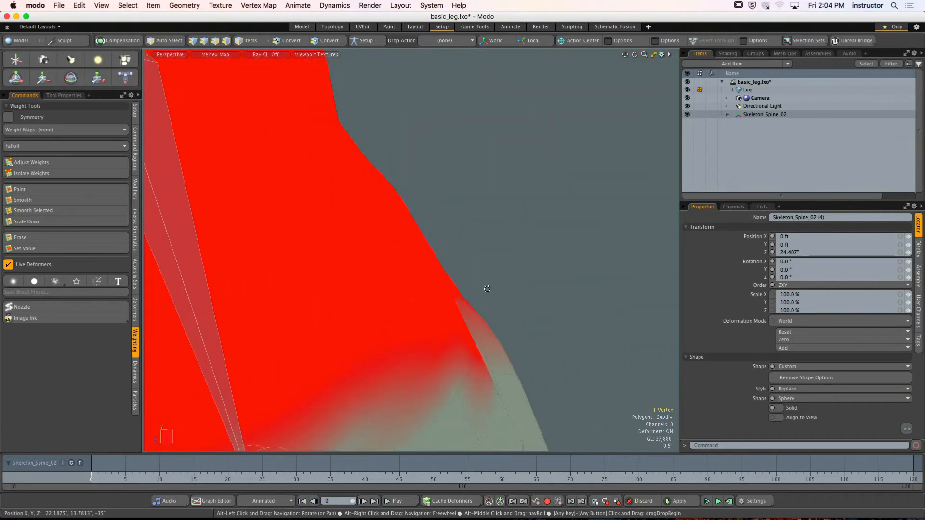
right_click_drag(420, 250, 451, 281, "shift")
mouse_move(451, 286)
left_mouse_down("alt")
mouse_move(404, 278)
mouse_move(437, 265)
mouse_move(393, 322)
mouse_move(431, 311)
left_mouse_up("alt")
right_click_drag(436, 301, 496, 320, "ctrl")
left_click_drag(505, 313, 575, 282, "alt+shift")
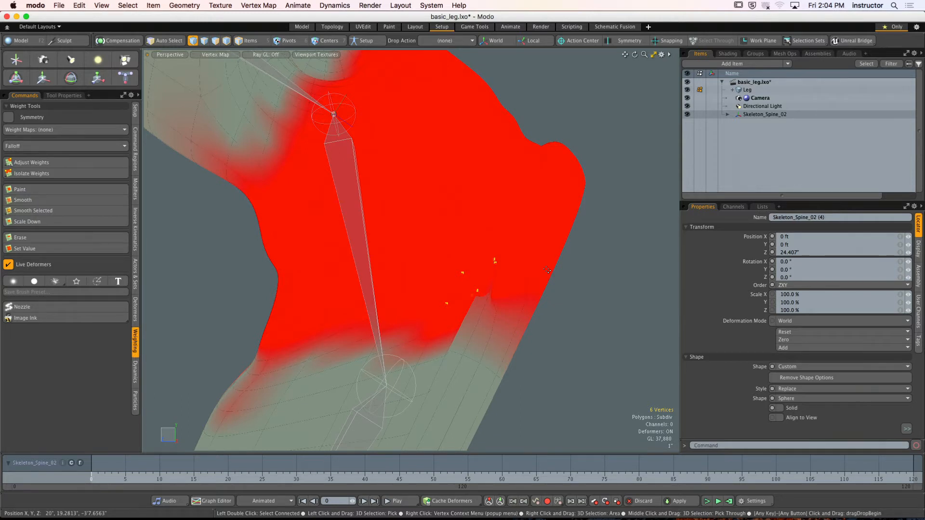
left_click(31, 162)
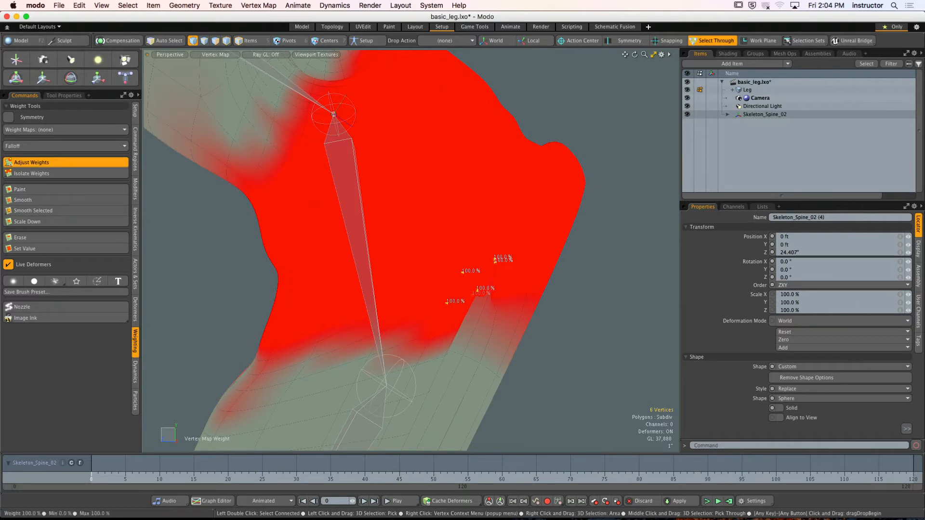
key("q")
key("Escape")
- Isolate the strip of polygons around the weight notch on the side of the foot by hiding the rest of the mesh
left_click_drag(465, 331, 493, 291, "alt")
key("3")
key("shift+h")
left_click(570, 371)
- Select six border vertices of the isolated strip, raise their bone weight with Adjust Weights, and unhide the whole mesh
left_click_drag(570, 371, 340, 354, "alt")
key("1")
left_click_drag(320, 312, 318, 324)
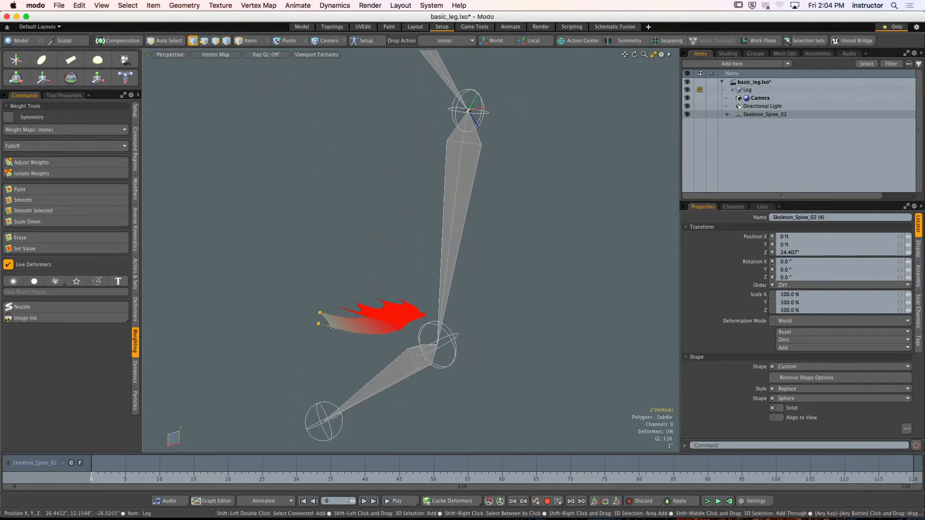
left_click(73, 162)
key("space")
left_click(283, 234)
key("u")
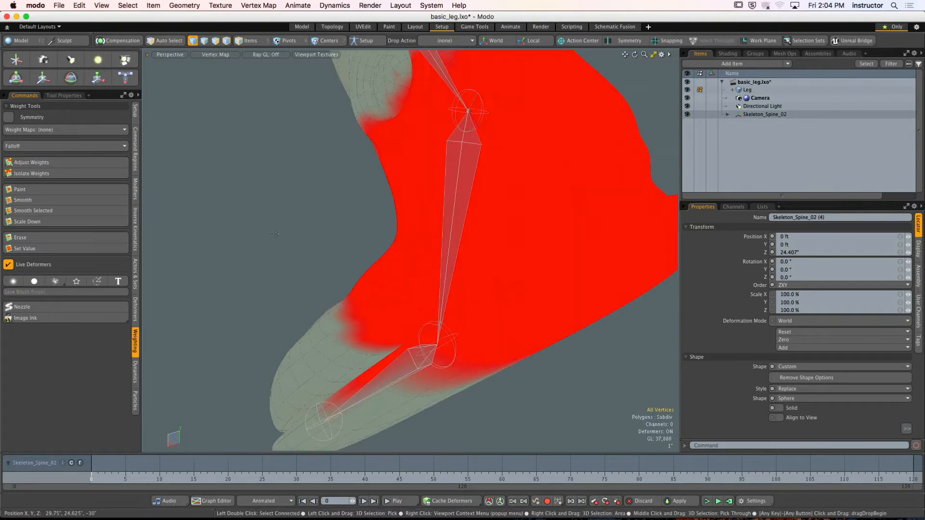
- Select the four polygons above the ball joint on the side of the foot and hide them to expose the inner geometry
left_click_drag(306, 265, 428, 272, "alt")
scroll(446, 233, "up", 5)
scroll(438, 264, "up", 4)
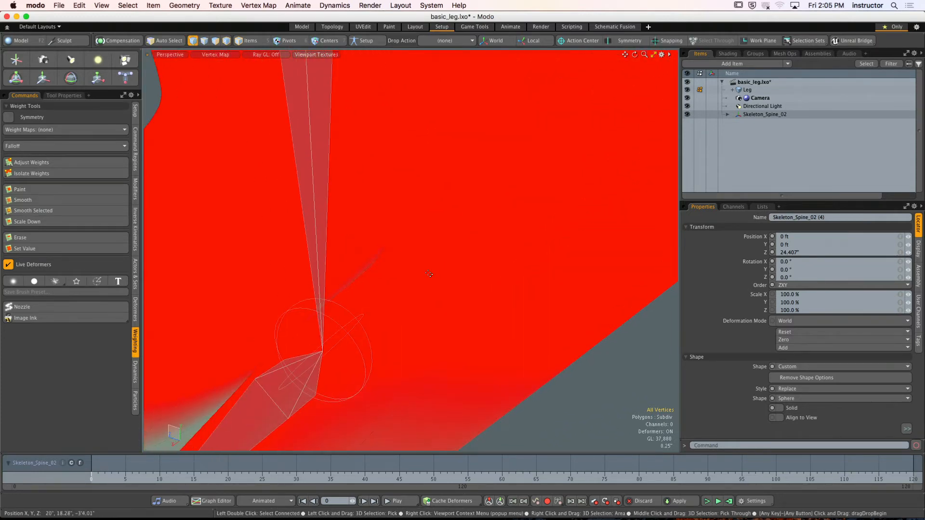
key("3")
left_click_drag(370, 261, 454, 202, "alt")
left_click(337, 265)
mouse_move(456, 277)
left_mouse_down("shift")
mouse_move(472, 269)
mouse_move(474, 283)
left_mouse_up("shift")
left_click_drag(474, 283, 560, 312, "alt")
scroll(424, 313, "down", 3)
scroll(448, 303, "down", 3)
left_click(536, 372)
mouse_move(415, 282)
left_mouse_down()
mouse_move(453, 267)
mouse_move(425, 305)
left_mouse_up()
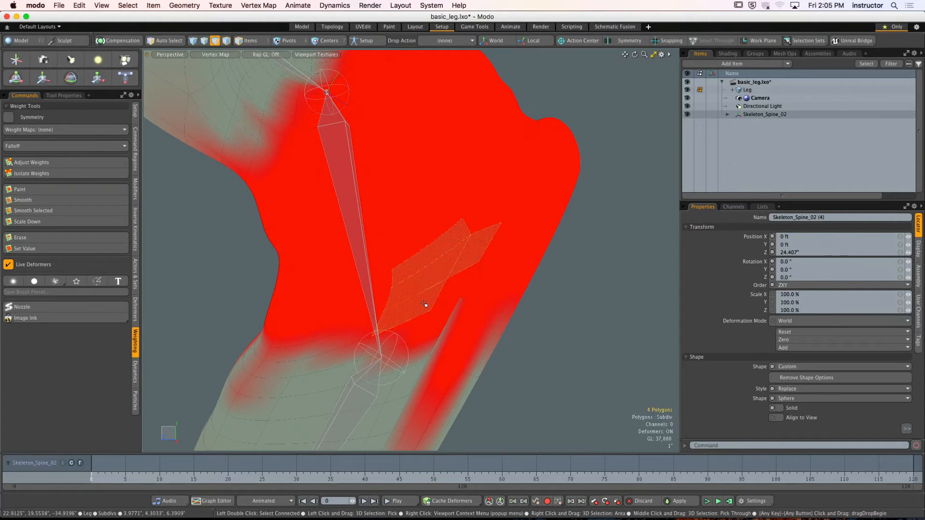
key("h")
- Select the unweighted vertex on the inner surface behind the opening and raise its Skeleton_Spine_02 (4) weight with Adjust Weights
left_click_drag(457, 266, 557, 201, "alt+shift")
scroll(382, 299, "up", 3)
scroll(345, 324, "up", 3)
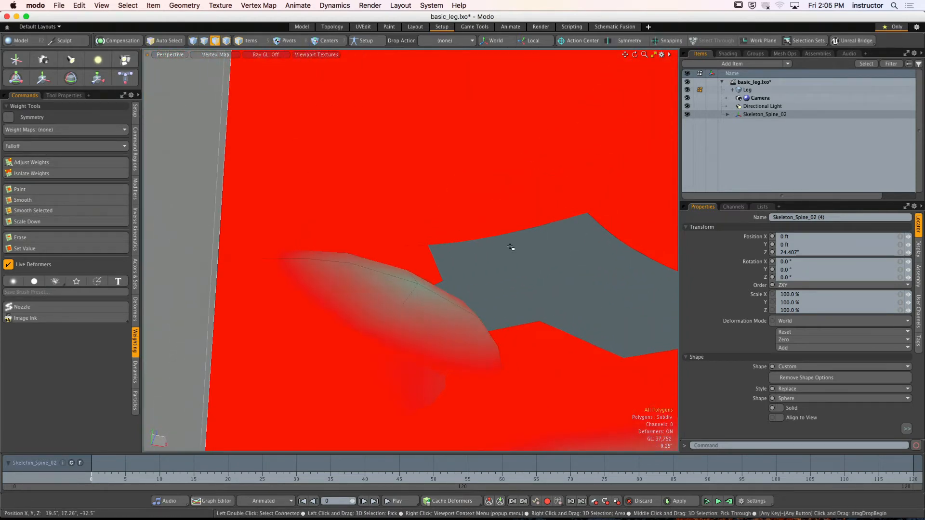
key("2")
left_click(440, 298)
left_click_drag(440, 298, 406, 306, "alt")
key("1")
left_click(401, 297)
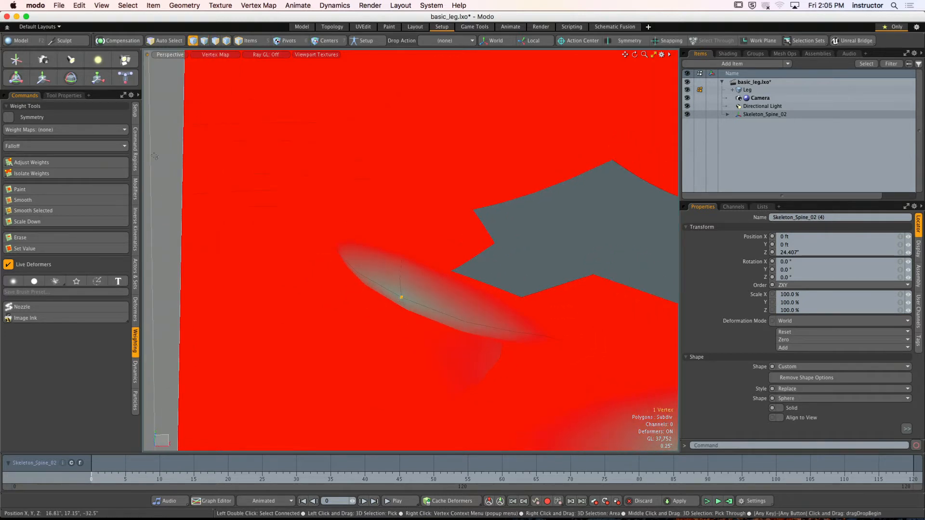
left_click(31, 162)
left_click_drag(528, 239, 505, 246, "alt")
key("q")
- Select the polygons around the remaining faint weight spot on the foot and hide everything else
scroll(537, 212, "down", 10)
left_click_drag(521, 215, 465, 296, "alt")
scroll(409, 355, "up", 4)
left_click(384, 353)
left_click(418, 273)
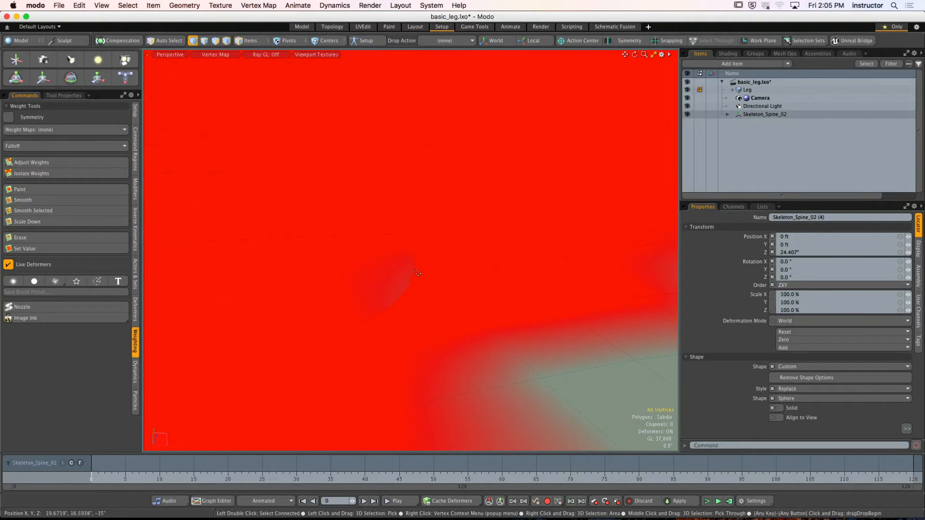
key("2")
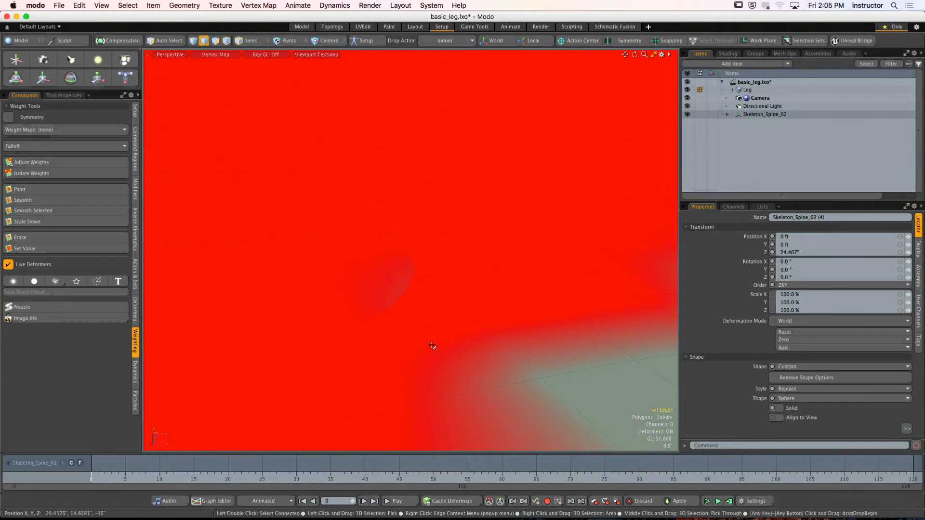
key("3")
left_click(379, 275)
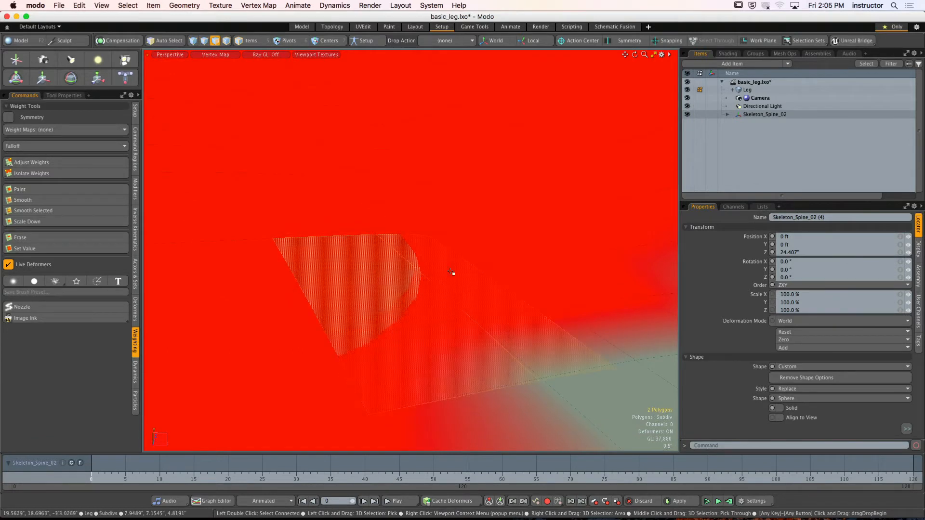
left_click(433, 293, "shift")
left_click_drag(451, 294, 462, 303, "alt")
left_click(485, 273, "shift")
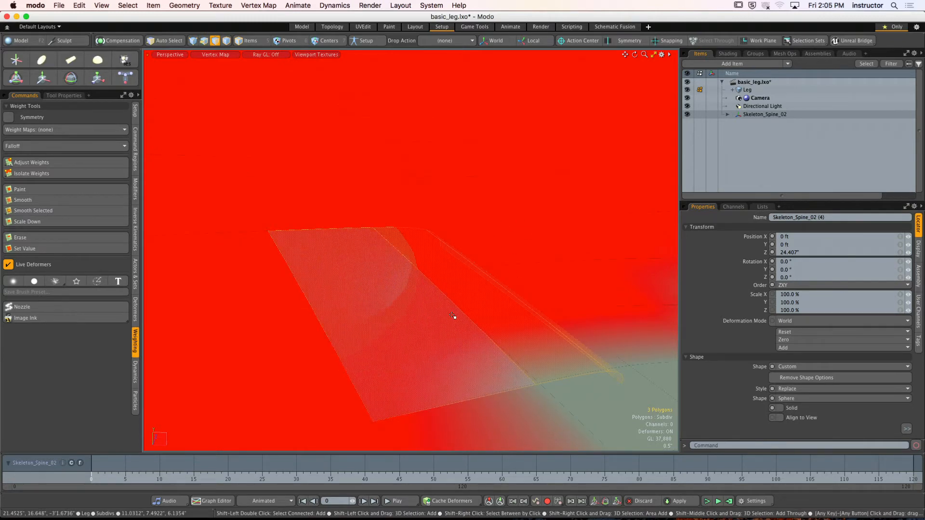
key("shift+h")
left_click(491, 200)
left_click_drag(491, 200, 435, 246, "alt")
scroll(453, 295, "down", 5)
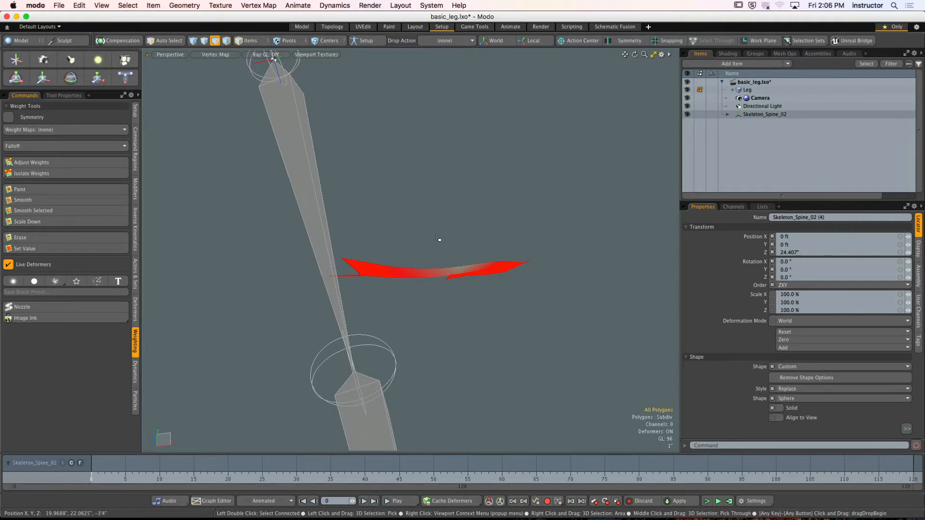
- Raise the weight of the faded polygon in the isolated patch to full with Adjust Weights, and unhide the whole mesh
left_click_drag(458, 251, 532, 211, "alt")
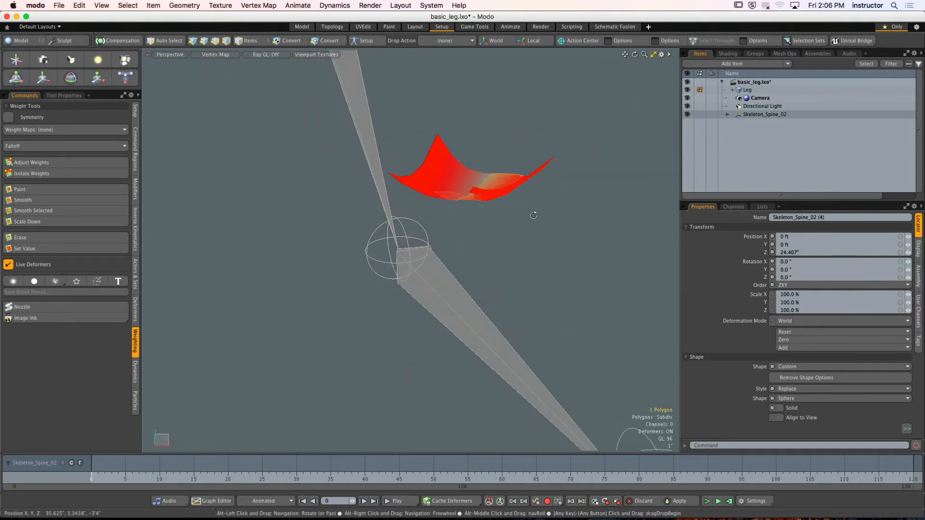
left_click(32, 163)
left_click_drag(453, 201, 472, 294, "alt")
scroll(486, 209, "up", 5)
key("space")
left_click(551, 223)
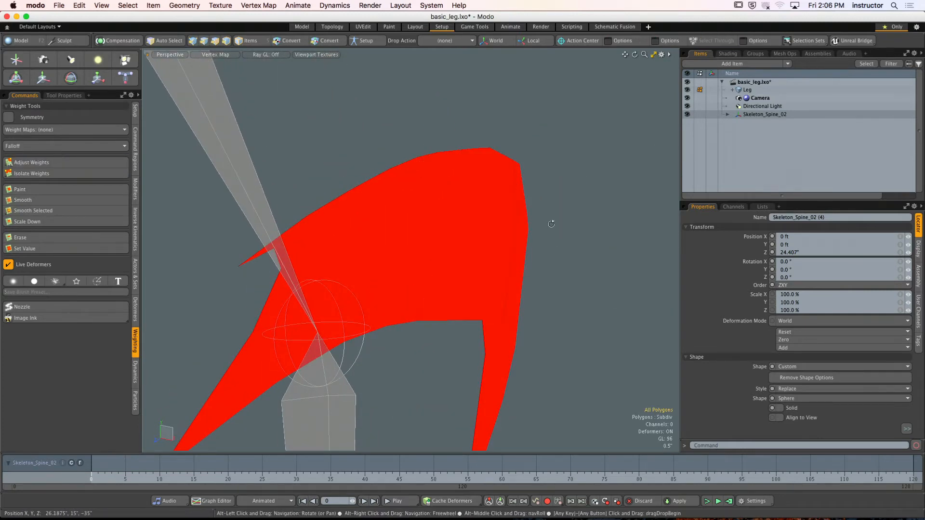
left_click_drag(551, 223, 478, 236, "alt")
key("u")
scroll(406, 183, "down", 5)
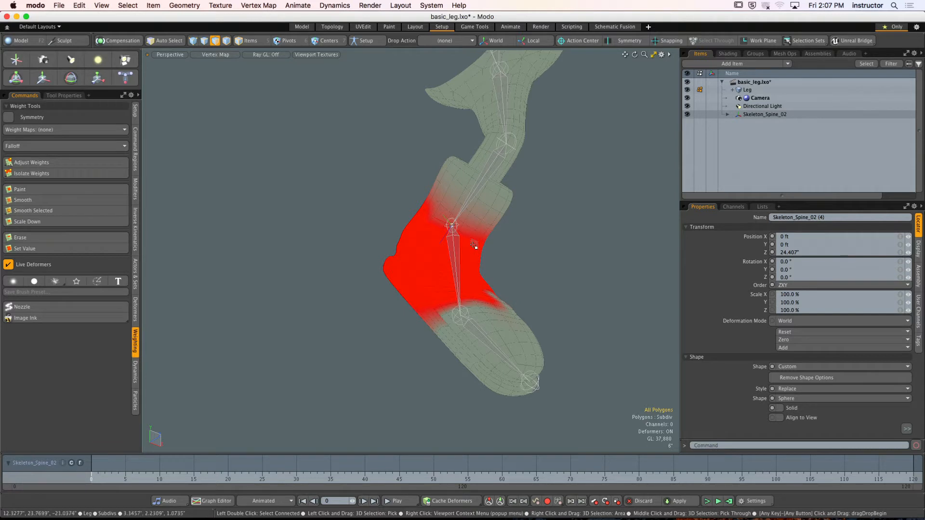
- Select the lower leg bone Skeleton_Spine_02 (3) and reset its X rotation to straighten the leg
key("5")
left_click(481, 184)
left_click_drag(480, 184, 385, 185, "alt")
left_click_drag(777, 261, 762, 265)
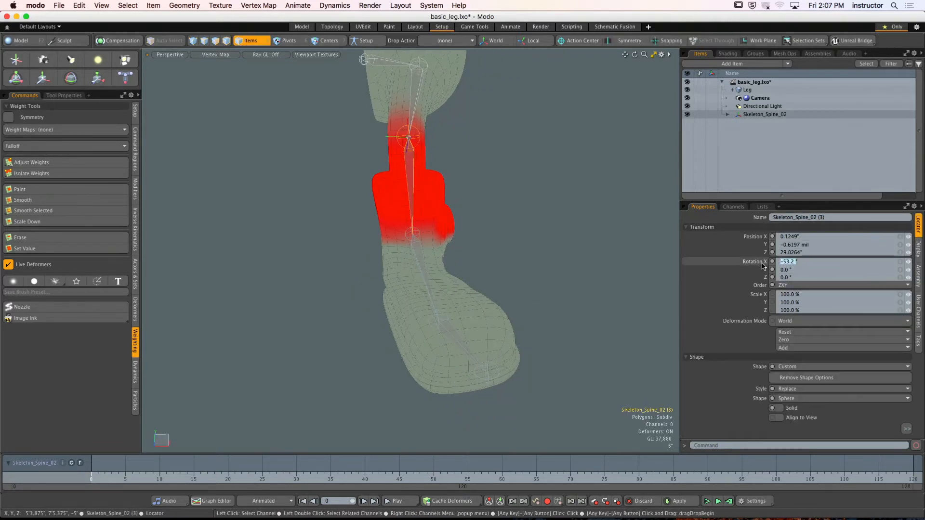
key("Return")
- Select bones up the leg to the root bone Skeleton_Spine_02 to examine their weight influence, and clear the selection
left_click_drag(381, 212, 431, 226, "alt")
left_click_drag(431, 226, 420, 273, "alt+shift")
left_click(416, 235)
left_click_drag(415, 235, 349, 215, "alt")
left_click(376, 221)
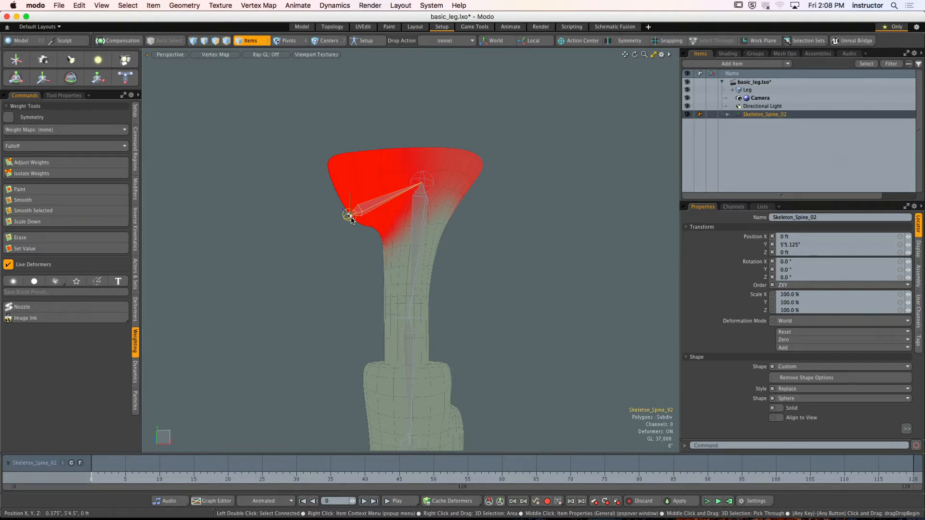
left_click(511, 239)
- Select the foot bone Skeleton_Spine_02 (4) and the toe bone together to examine how their weights meet across the foot
left_click_drag(501, 244, 398, 244, "alt")
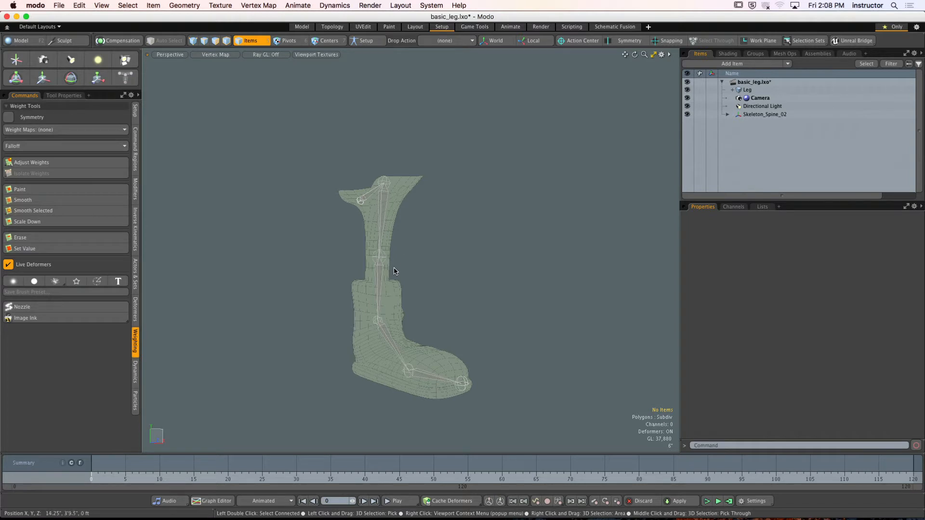
scroll(392, 322, "up", 3)
left_click_drag(392, 322, 383, 254, "alt+shift")
scroll(396, 285, "up", 5)
left_click(403, 297)
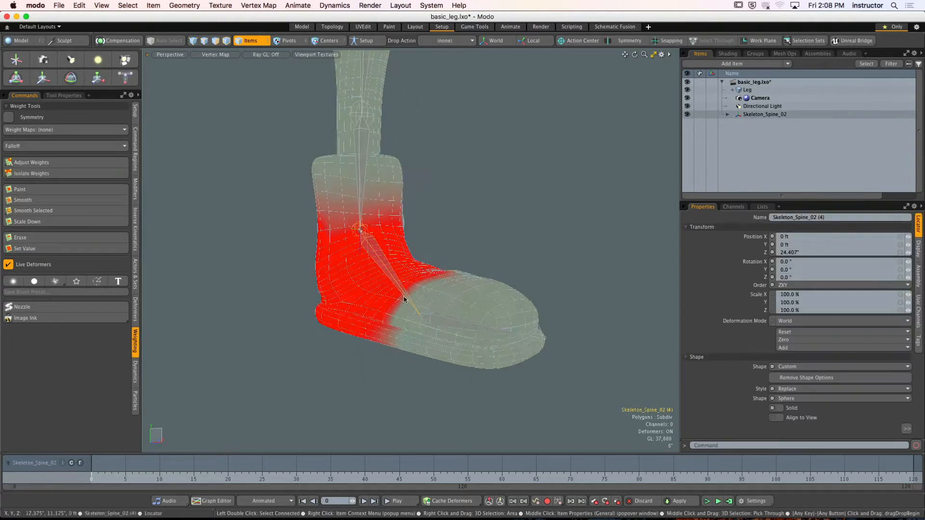
left_click(447, 319, "shift")
left_click_drag(447, 319, 496, 319, "alt")
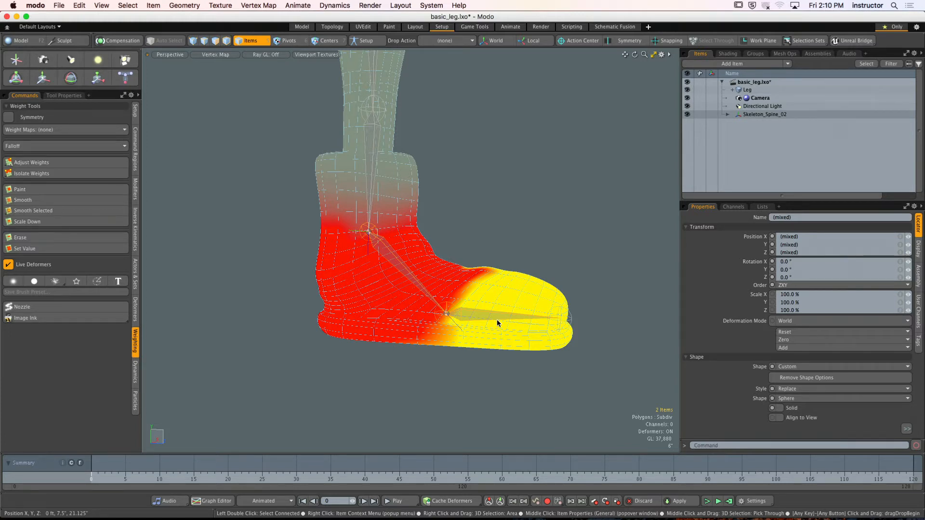
- Clear the bone selection and select the central disc of polygons on the Leg mesh's round ankle bump
left_click(487, 198)
left_click_drag(463, 164, 465, 255, "alt+shift")
left_click_drag(465, 255, 423, 259, "ctrl+alt")
left_click_drag(423, 259, 497, 270, "alt+shift")
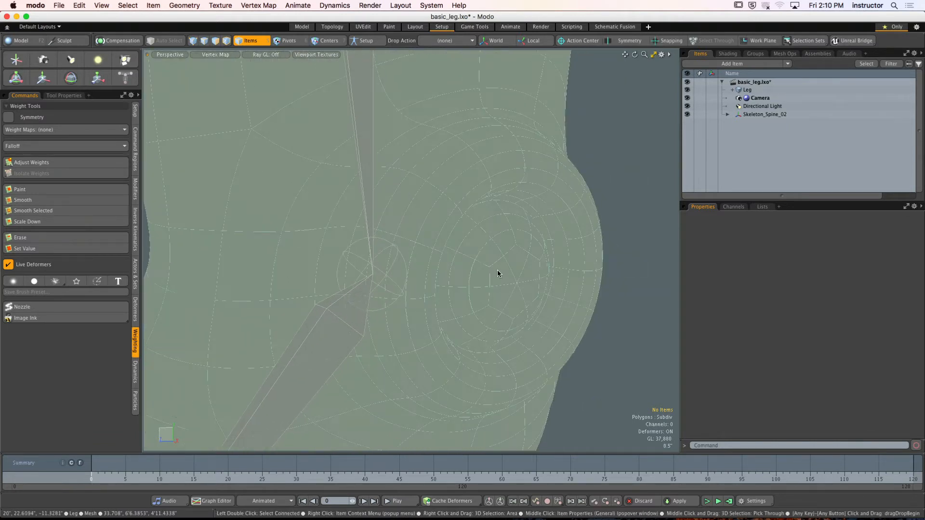
left_click(498, 273)
key("3")
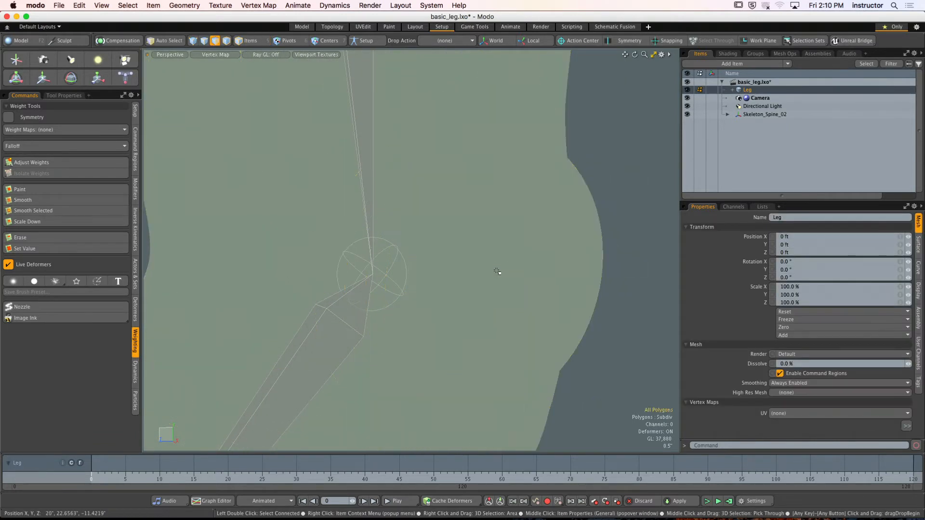
double_click(498, 274)
left_click_drag(500, 274, 457, 282, "alt")
- Add the surrounding polygon loop and grow the selection four times to cover the whole ankle bump
left_click(431, 240, "shift")
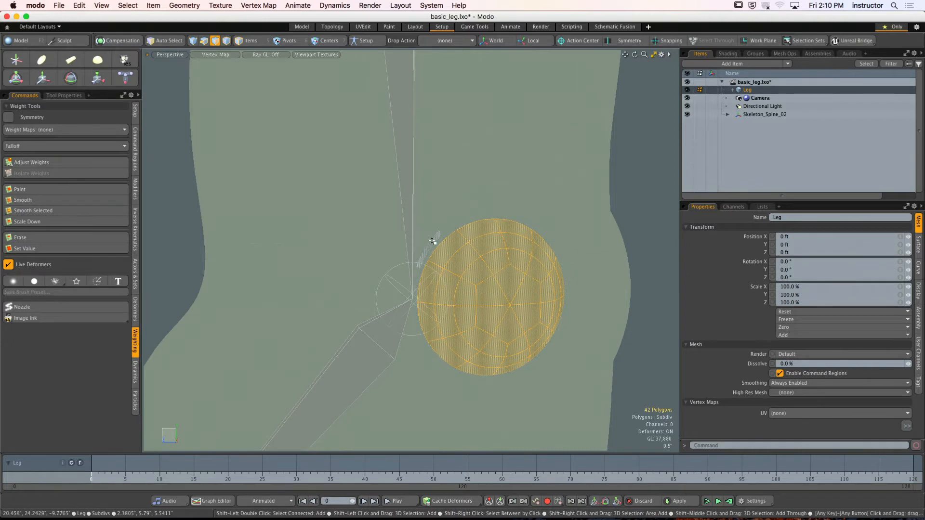
left_click(442, 233, "shift")
key("l")
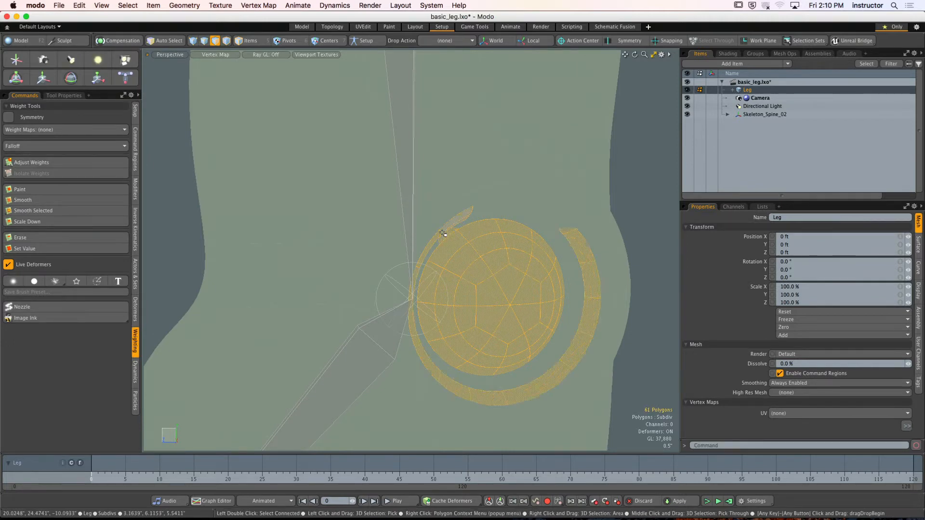
key("shift+Up")
key("shift+Up")
key("shift+Up")
key("shift+Up")
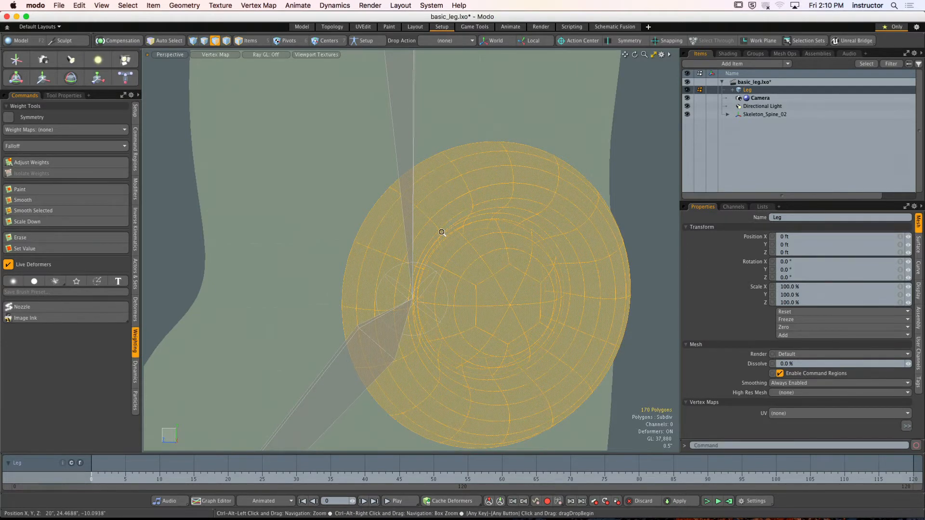
left_click_drag(434, 238, 451, 256, "ctrl+alt")
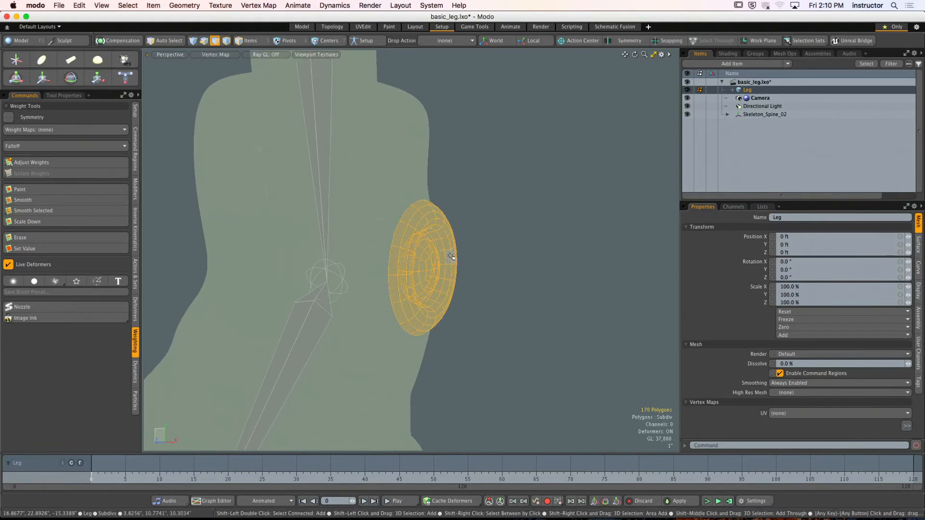
key("shift+Up")
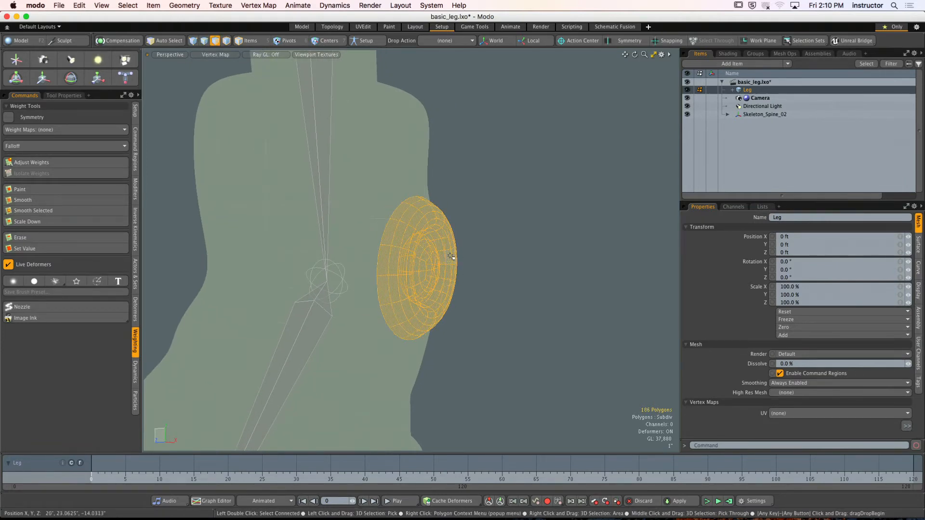
- Remove the root bone Skeleton_Spine_02's weight from the selected ankle bump polygons with Adjust Weights
left_click_drag(450, 256, 398, 264, "alt")
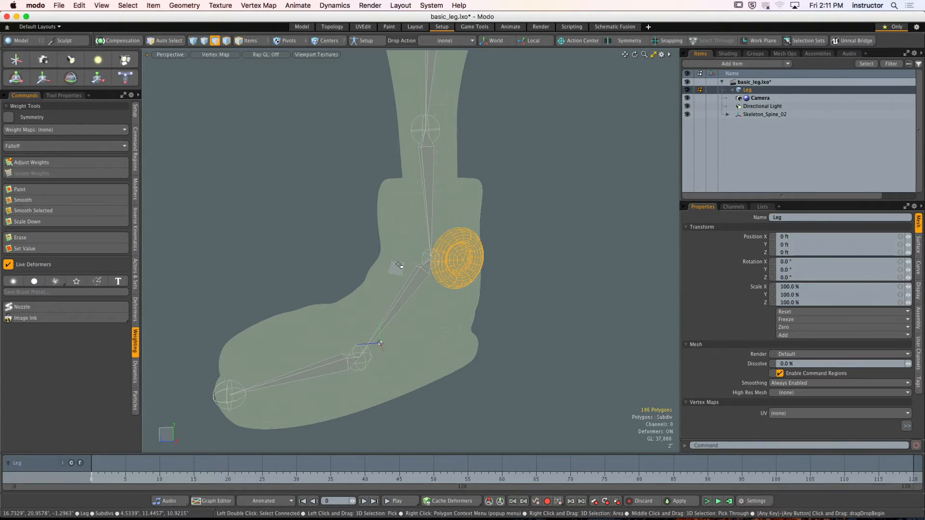
left_click_drag(399, 267, 458, 260, "alt")
mouse_move(457, 260)
left_mouse_down("alt+shift")
mouse_move(498, 270)
mouse_move(447, 274)
left_mouse_up("alt+shift")
left_click_drag(448, 275, 391, 280, "ctrl+alt")
key("5")
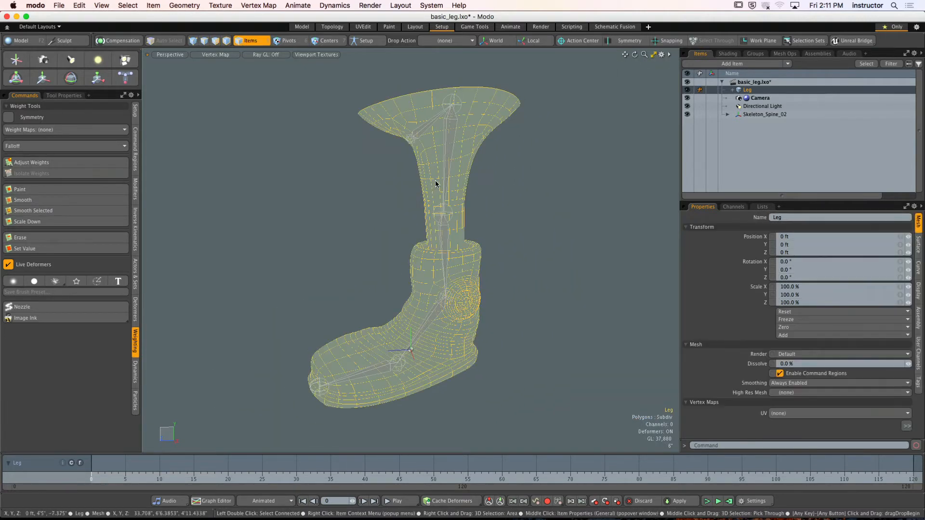
left_click(441, 162)
left_click_drag(441, 162, 468, 169, "alt")
left_click(399, 138)
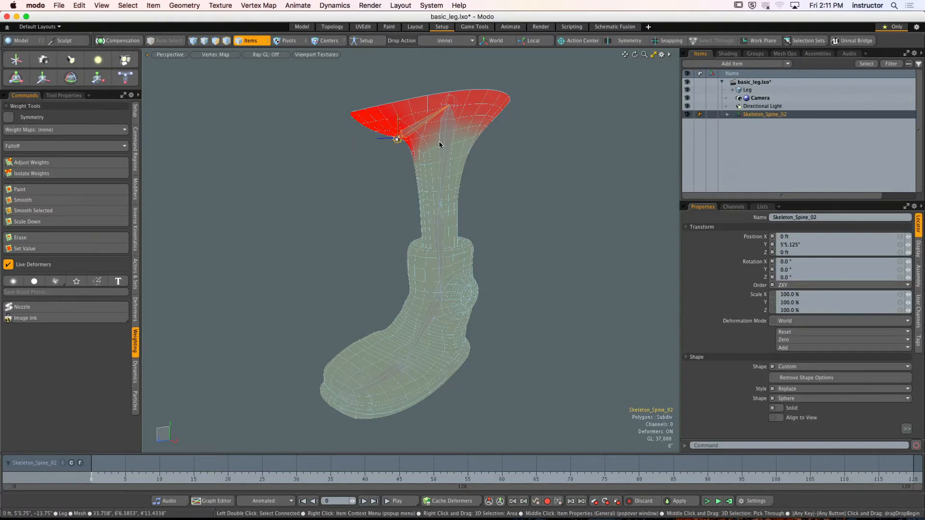
key("3")
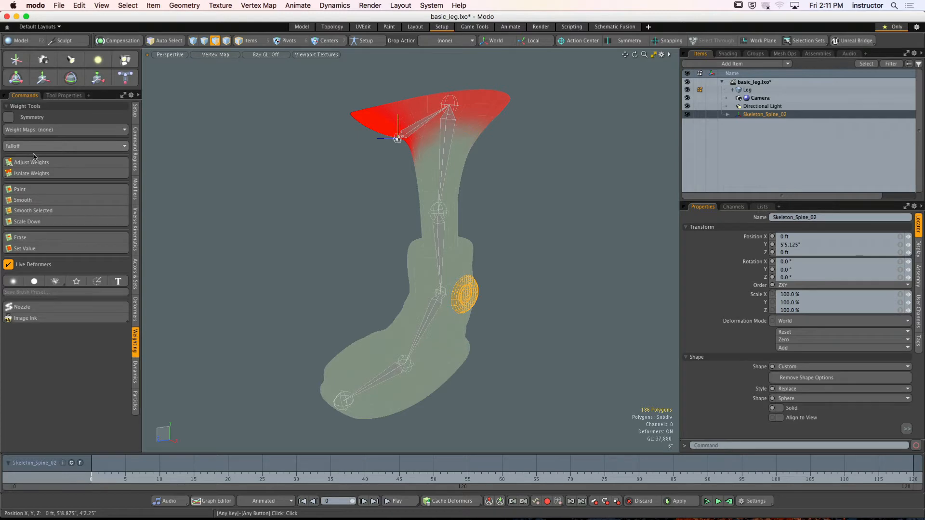
left_click(47, 164)
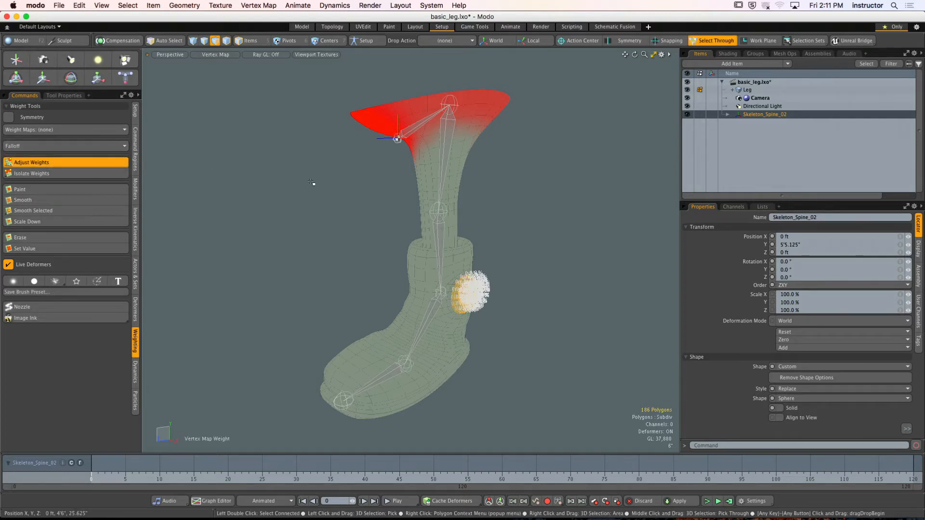
key("space")
- Remove the thigh bone Skeleton_Spine_02 (2)'s weight from the ankle bump polygons with Adjust Weights
key("5")
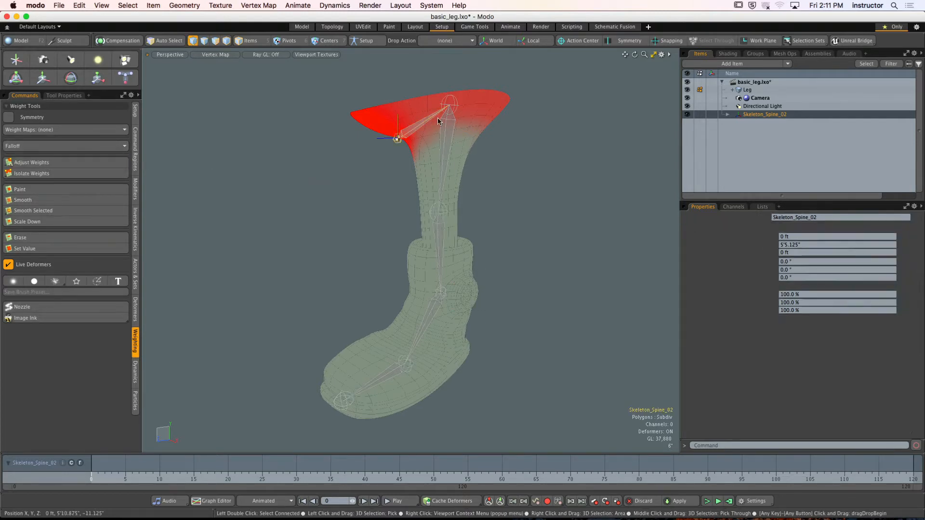
left_click(446, 137)
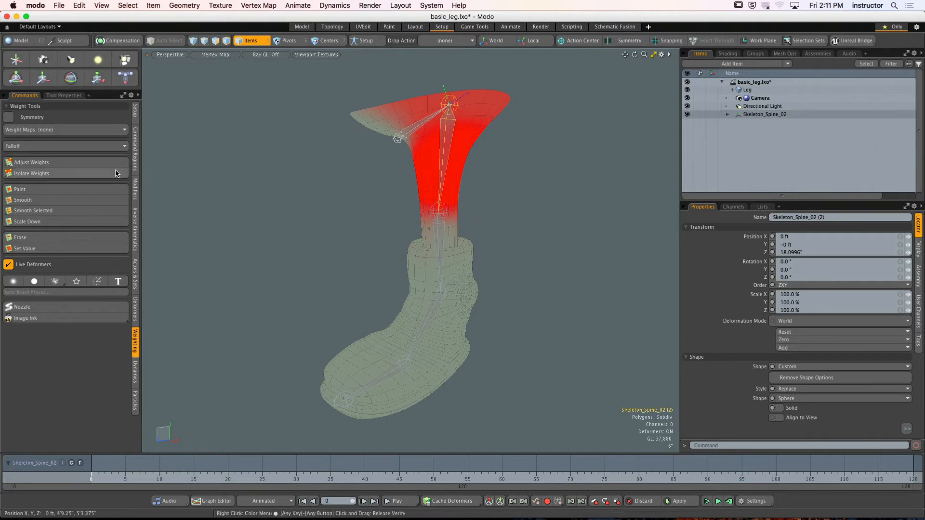
key("3")
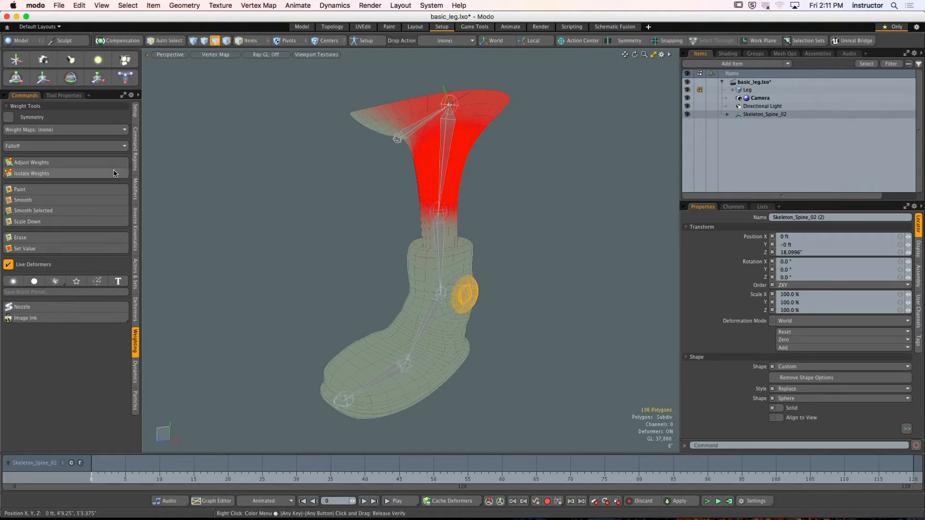
left_click(66, 165)
key("space")
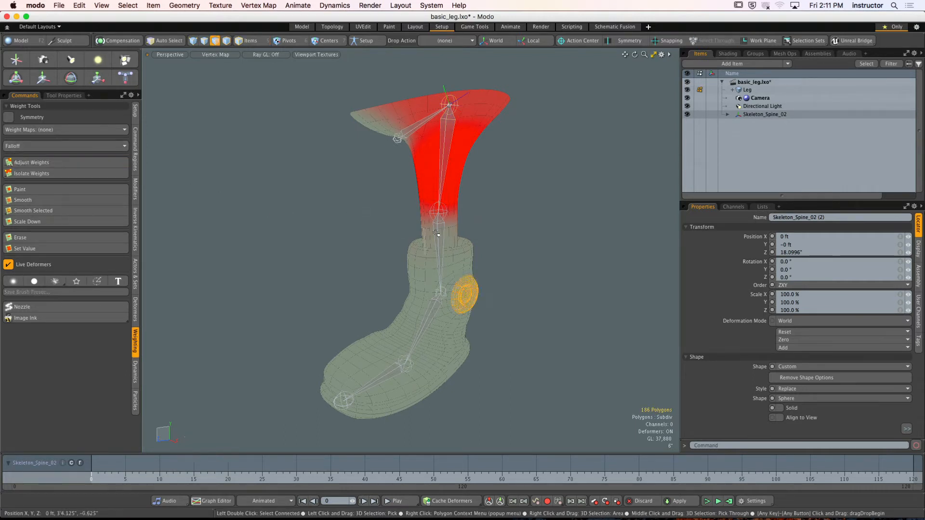
- Select the shin bone Skeleton_Spine_02 (3)
key("5")
left_click(436, 238)
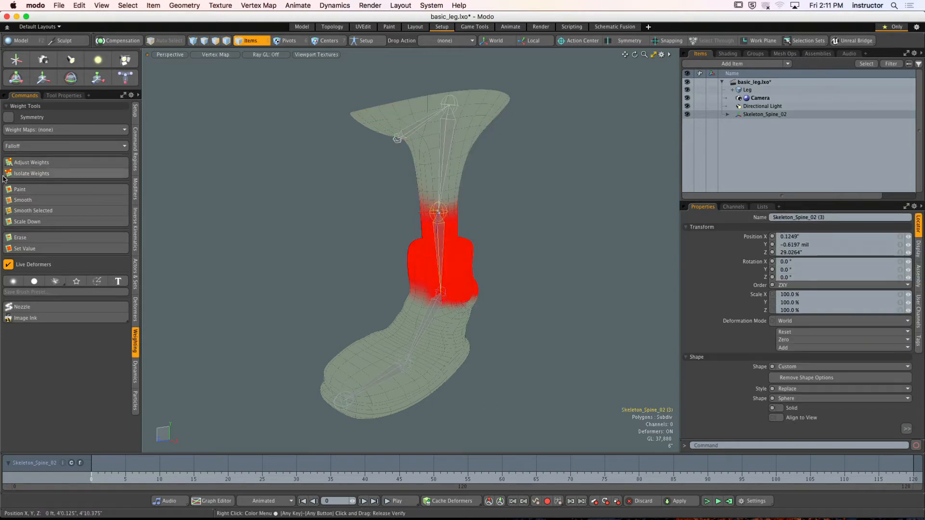
left_click(29, 130)
left_click(29, 134)
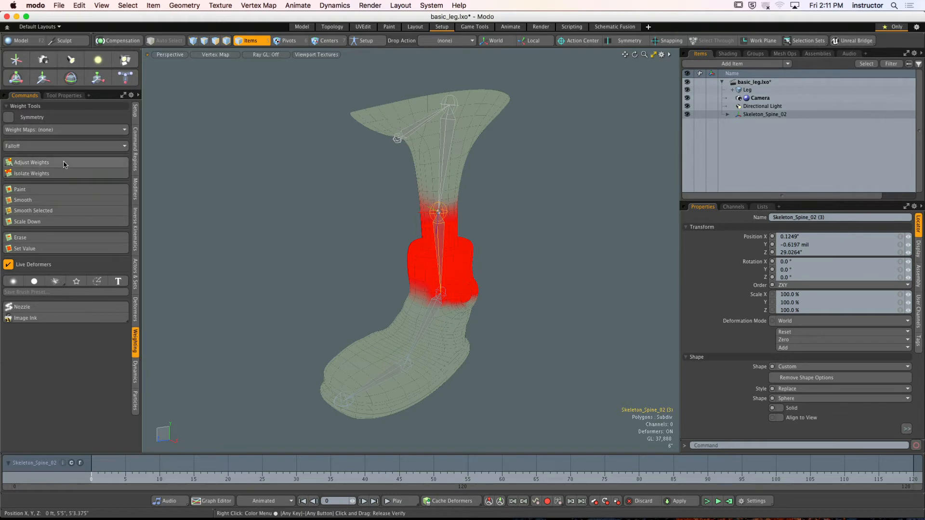
left_click(31, 162)
key("super+z")
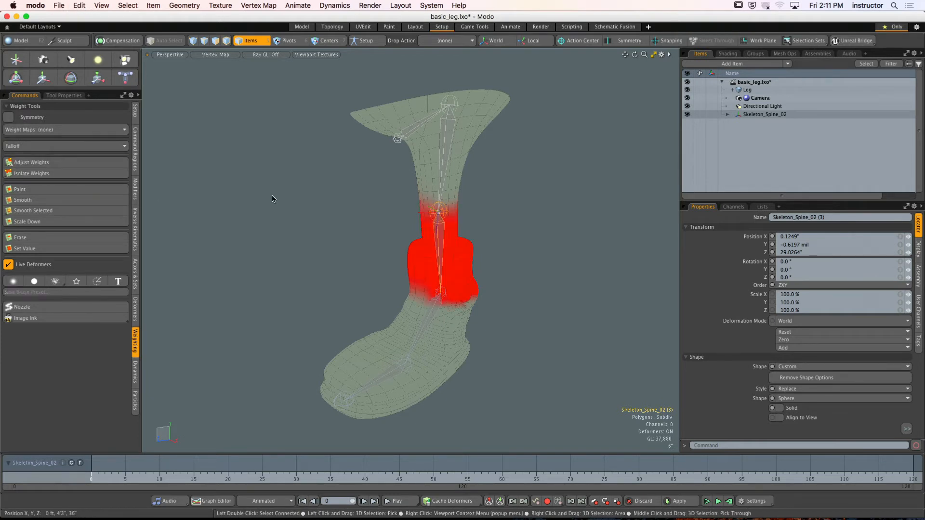
- In polygon mode, remove the shin bone Skeleton_Spine_02 (3)'s weight from the ankle bump with Adjust Weights
key("3")
left_click(51, 161)
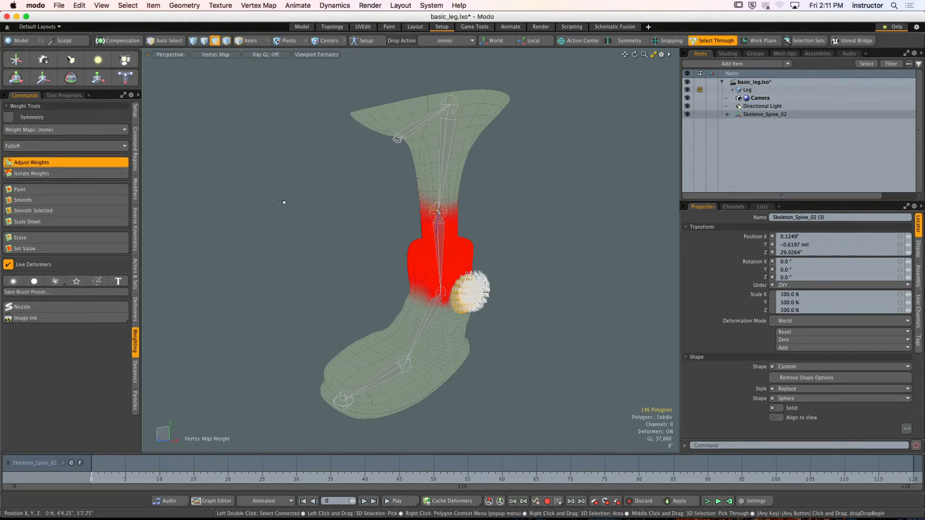
key("space")
- Select the foot bone Skeleton_Spine_02 (4) and remove its weight from the ankle bump polygons with Adjust Weights
key("5")
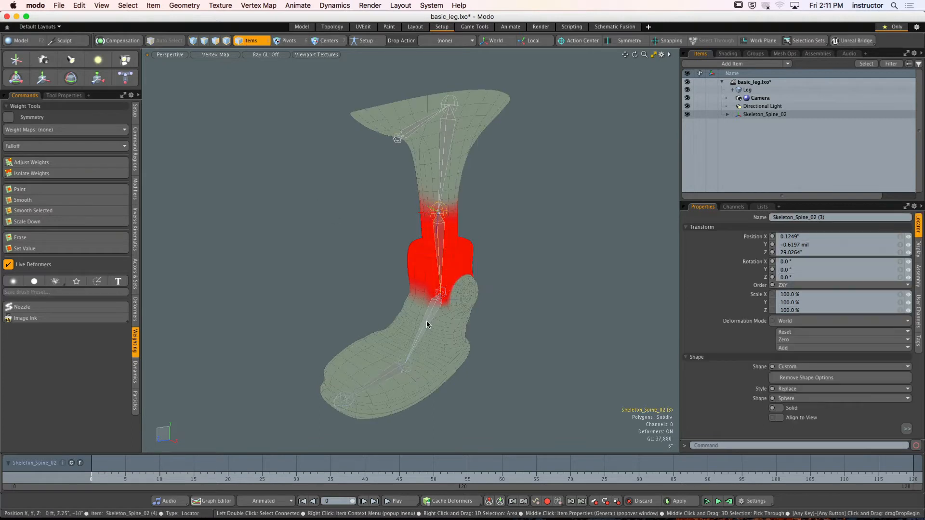
left_click(426, 321)
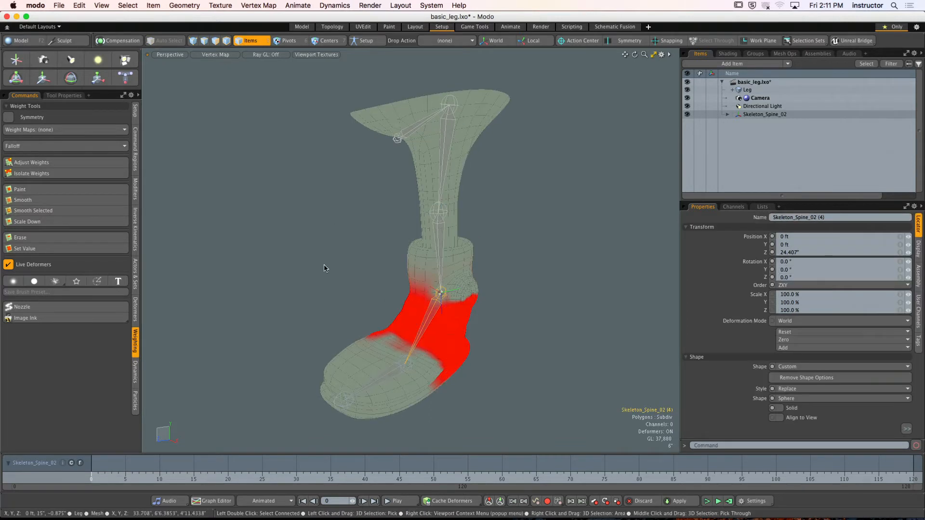
key("3")
left_click(71, 166)
key("space")
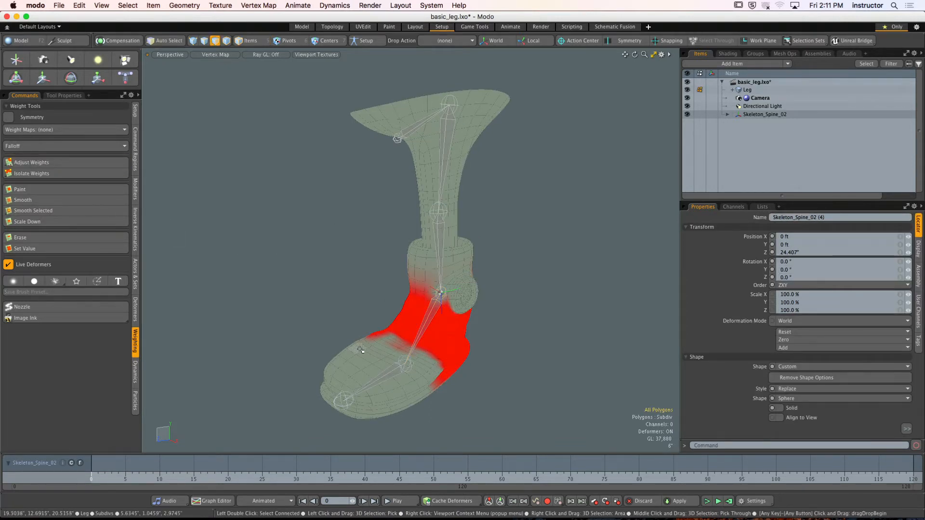
key("5")
left_click(403, 365)
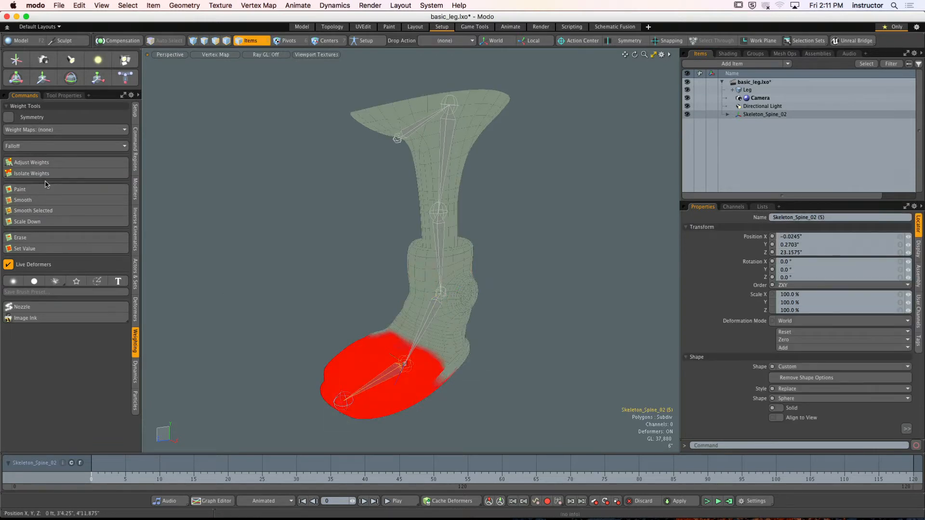
key("3")
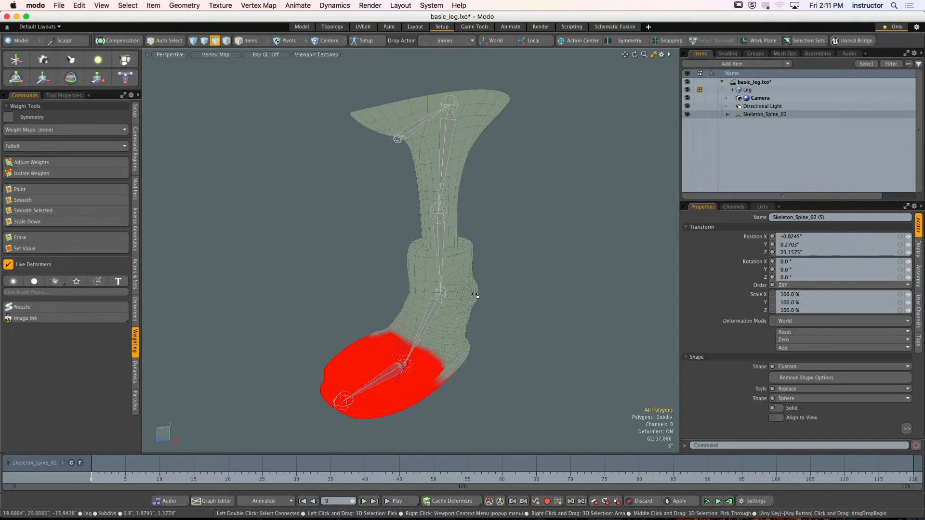
- Select the foot bone Skeleton_Spine_02 (4) again and restore the polygon selection on the ankle bump
scroll(475, 294, "up", 5)
left_click_drag(540, 315, 357, 283, "alt")
key("5")
left_click(432, 294)
key("3")
double_click(432, 294)
scroll(409, 299, "down", 5)
key("1")
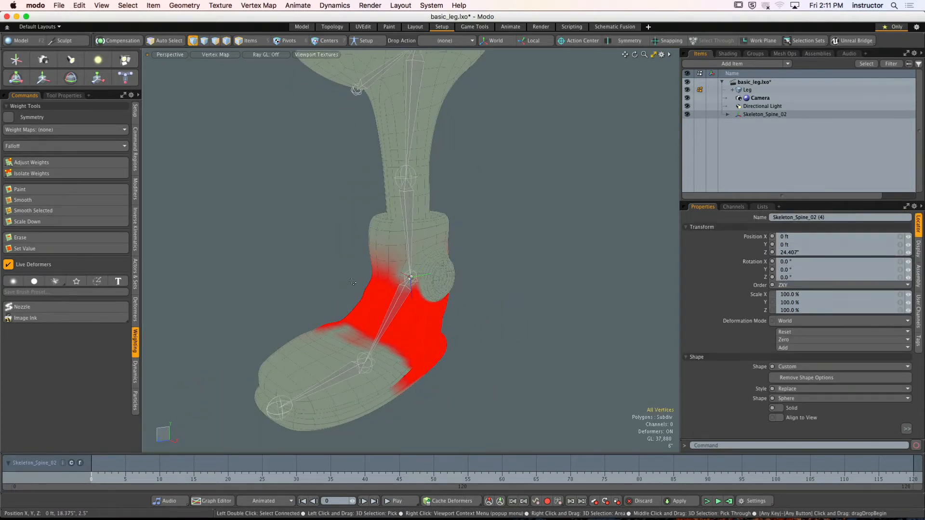
- Remove the toe bone Skeleton_Spine_02 (5)'s weight from the ankle bump with Adjust Weights, and clear the polygon selection
key("5")
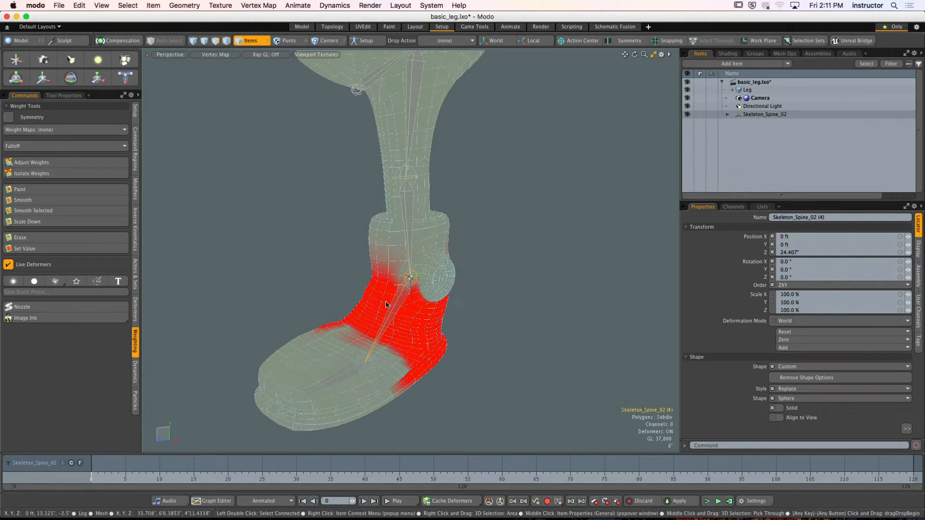
left_click(351, 372)
scroll(351, 369, "down", 2)
key("3")
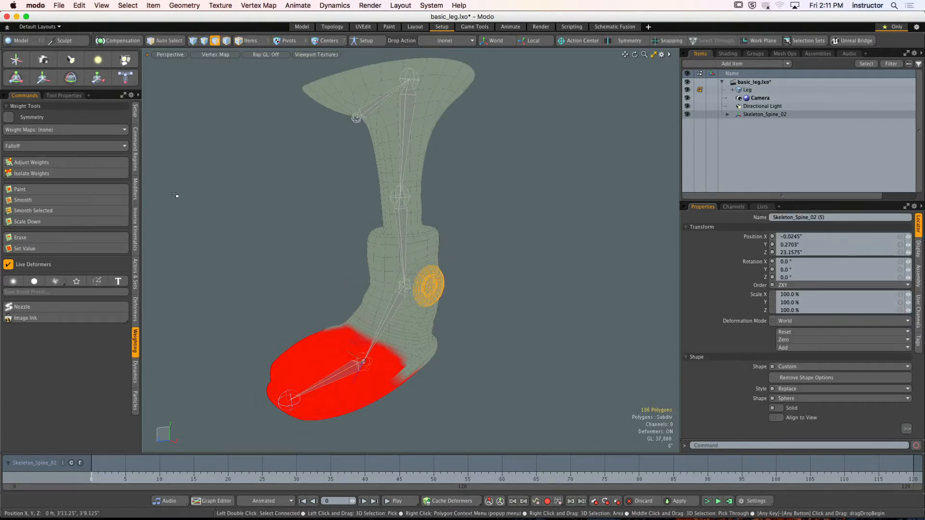
left_click(95, 165)
key("q")
left_click(285, 220)
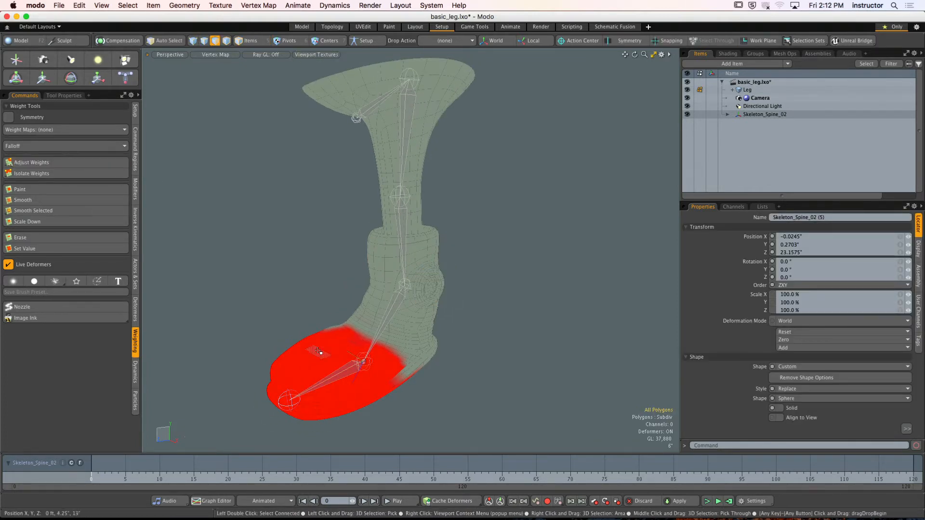
- Select the end joint Skeleton_Spine_02 (6) at the toe tip to check its weight influence on the leg mesh
key("5")
left_click(284, 400)
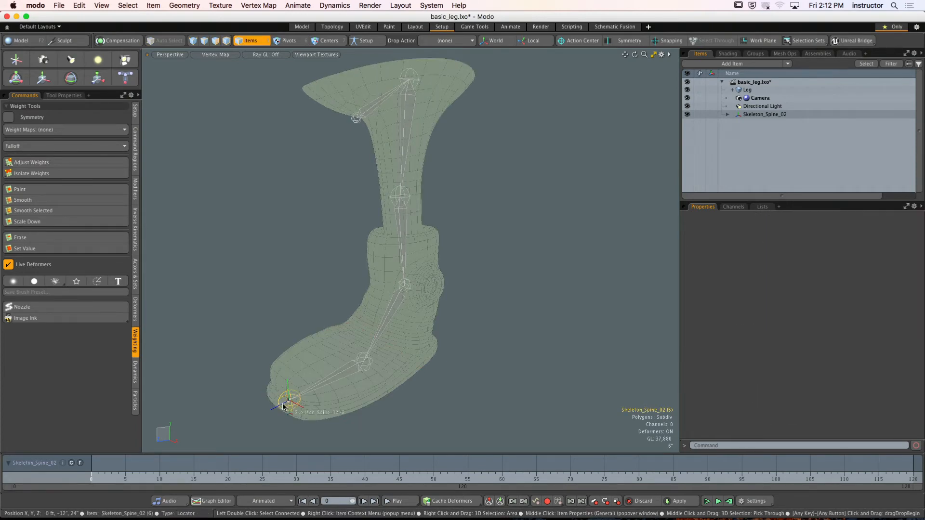
left_click_drag(283, 400, 310, 348, "alt")
key("3")
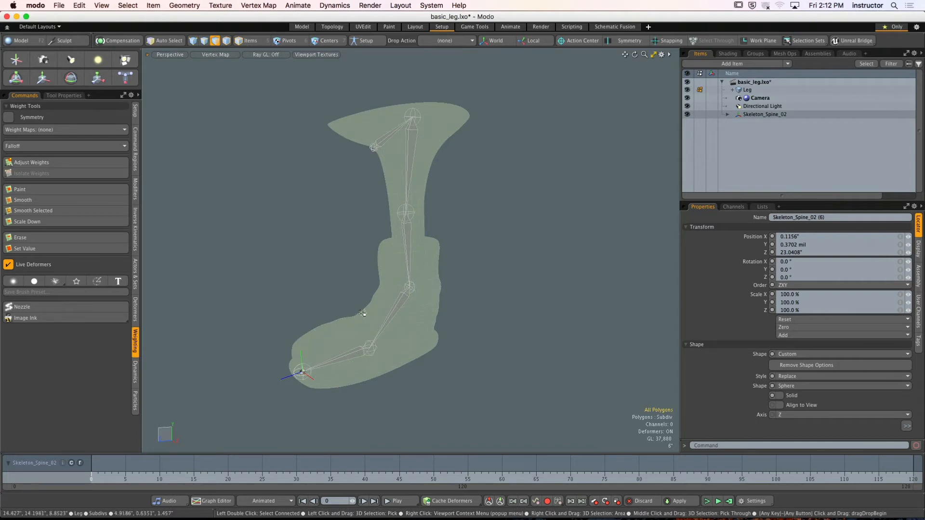
left_click_drag(328, 292, 364, 291, "alt")
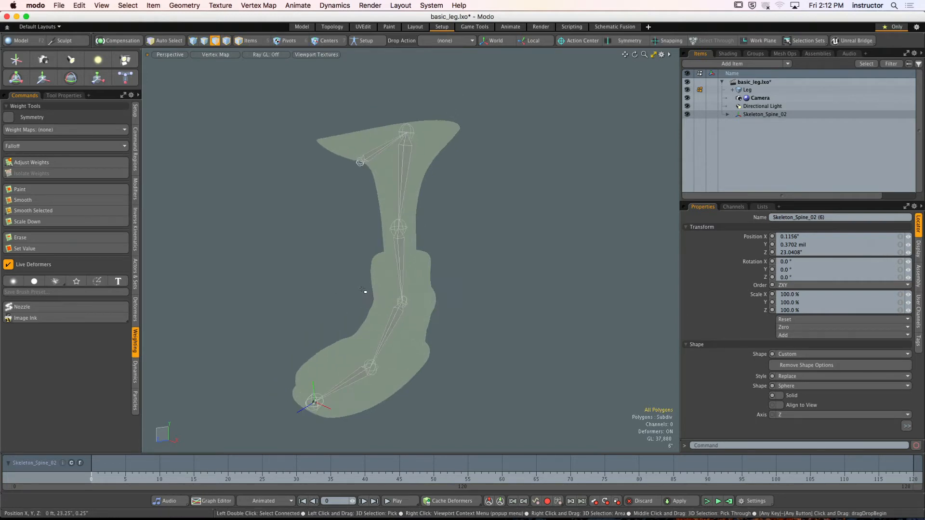
- Select the root, thigh, shin and foot bones in turn to examine their weights around the ankle bump
key("5")
left_click(362, 160)
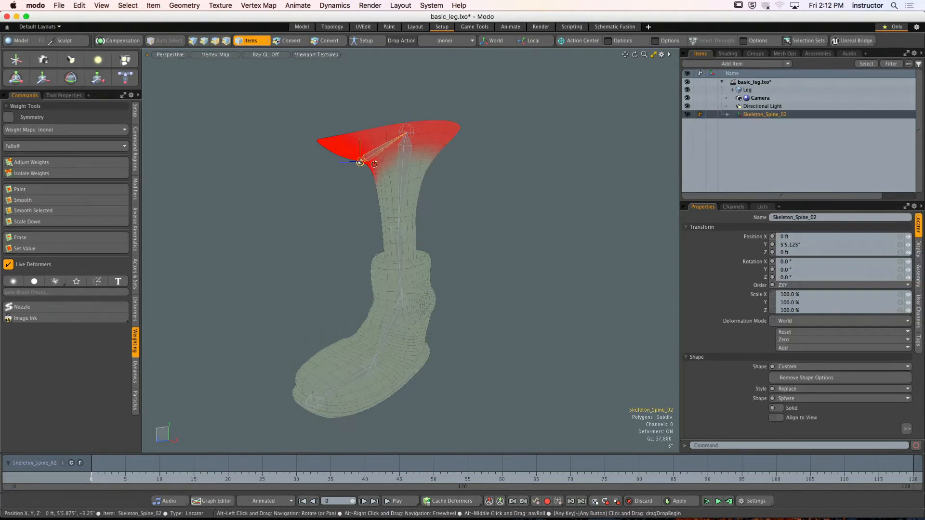
left_click(401, 165)
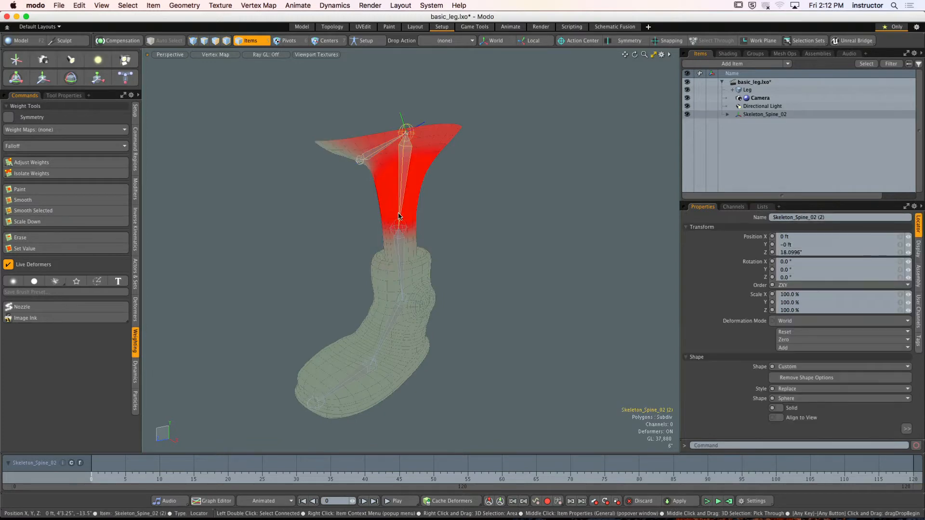
left_click(400, 243)
left_click(405, 316)
key("shift+a")
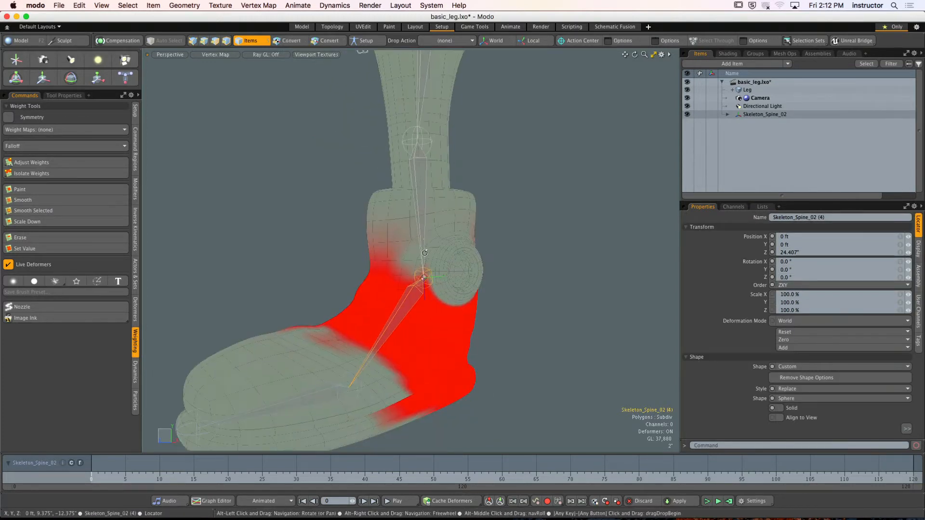
- Set the viewport shading to Default and select the toe bone Skeleton_Spine_02 (5) to check its weights
left_click(211, 55)
left_click(212, 107)
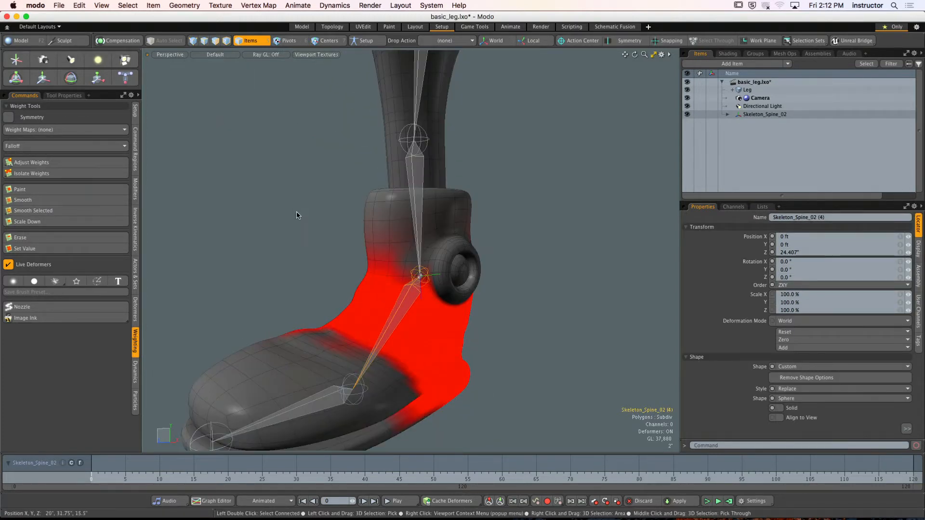
left_click(320, 377)
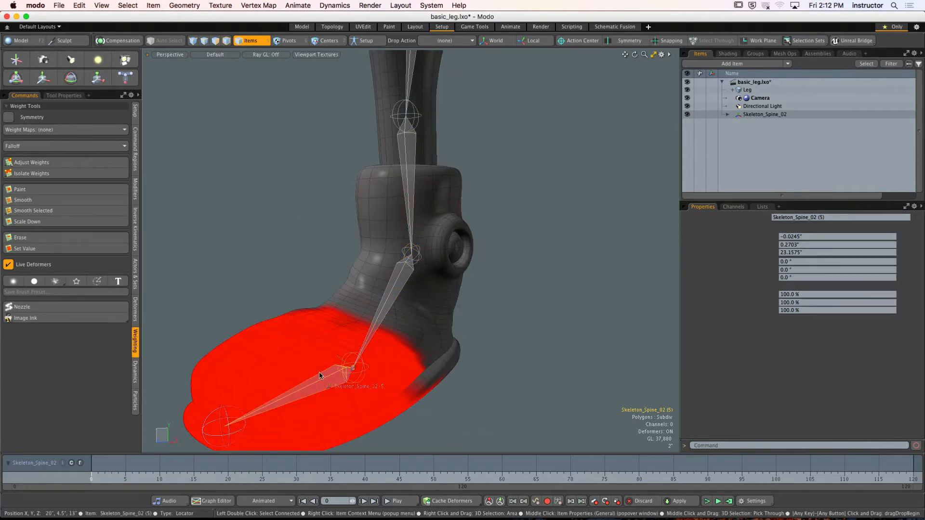
left_click_drag(338, 338, 292, 335, "ctrl+alt")
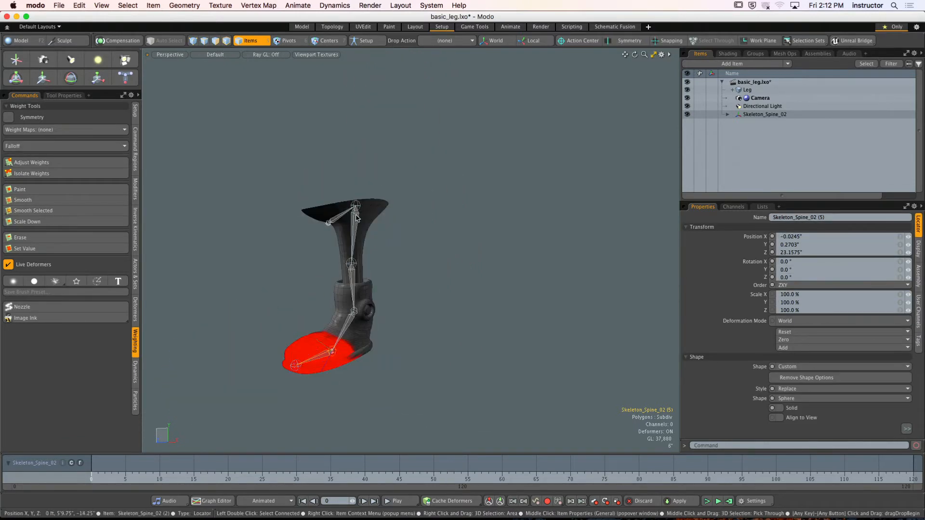
- Rotate the thigh bone Skeleton_Spine_02 (2) to about -66.4° in Y to test how the ankle bump deforms
left_click(356, 237)
left_click_drag(354, 239, 344, 241, "alt")
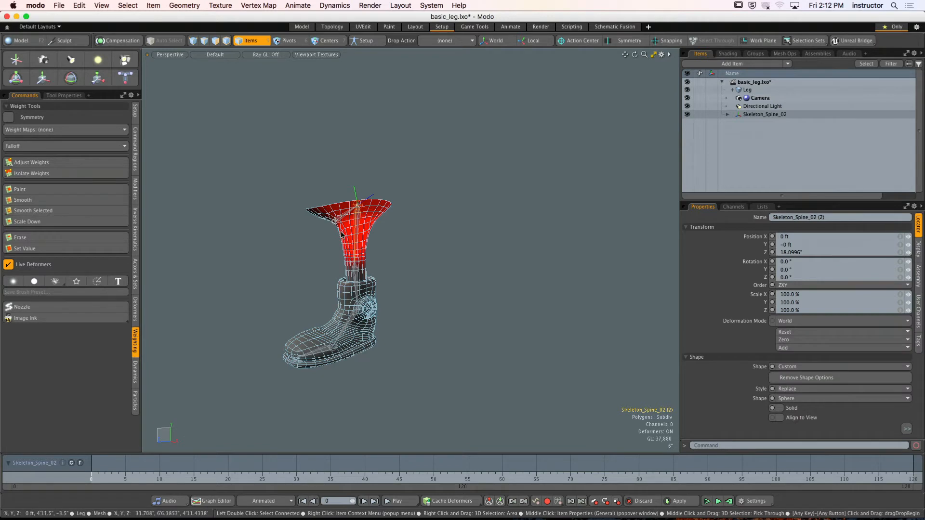
key("y")
left_click_drag(329, 187, 411, 205, "alt")
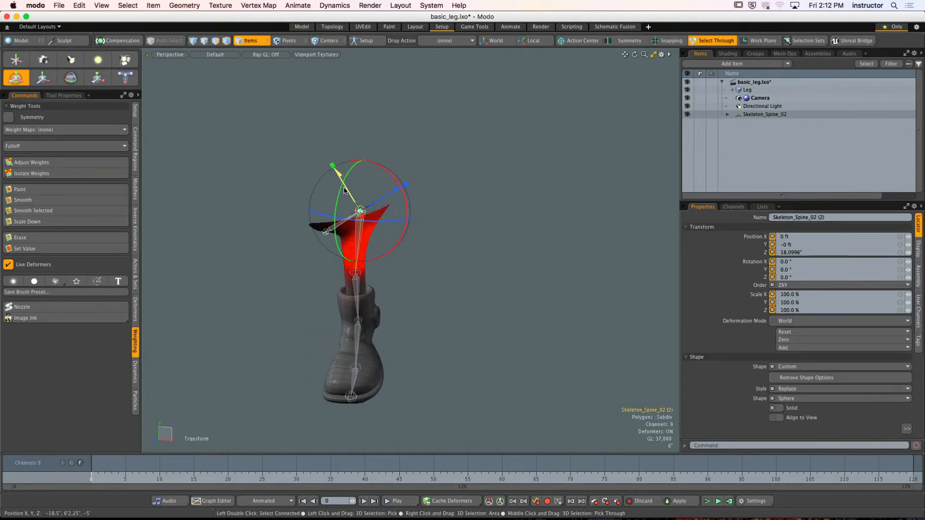
left_click_drag(339, 187, 325, 223)
left_click_drag(337, 284, 328, 225, "alt+shift")
left_click_drag(328, 225, 311, 215, "ctrl+alt")
left_click_drag(319, 153, 331, 295)
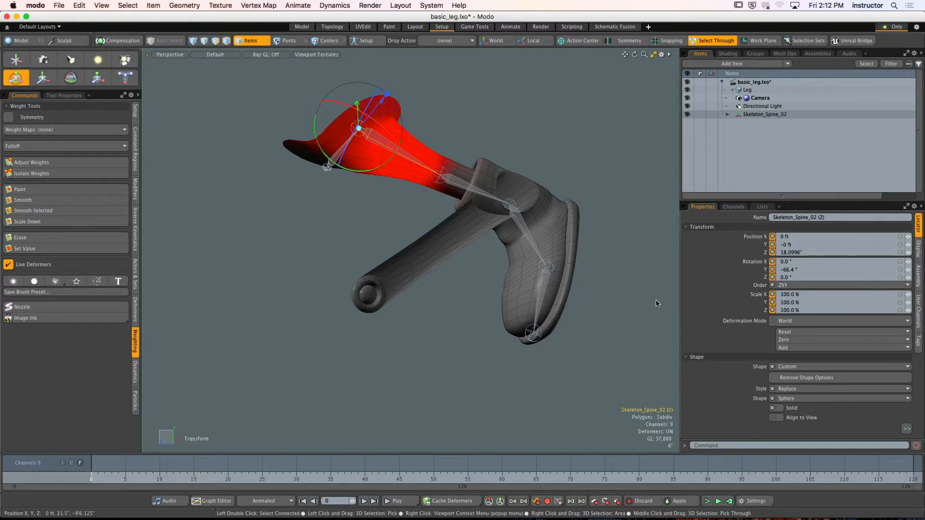
- Reset the thigh bone's Y rotation to 0°
left_click(793, 269)
type("0")
key("Return")
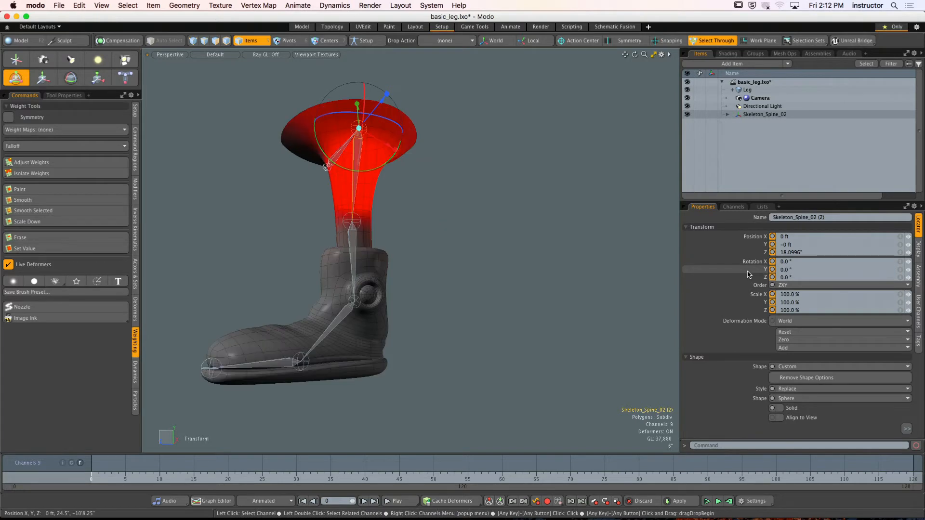
- Drop the transform tool and select the foot bone Skeleton_Spine_02 (4) to show its weights around the ankle
left_click_drag(465, 297, 488, 276, "alt+shift")
left_click_drag(489, 276, 537, 278, "ctrl+alt")
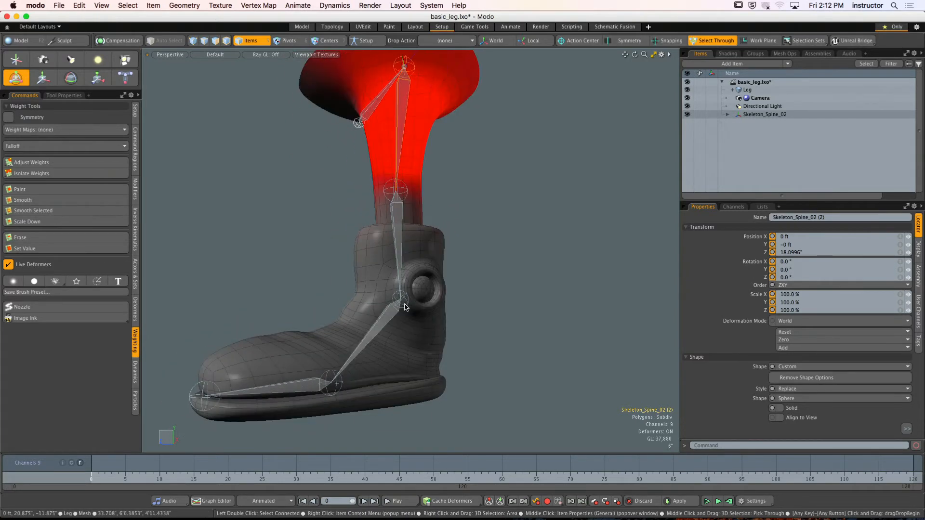
key("q")
left_click(394, 316)
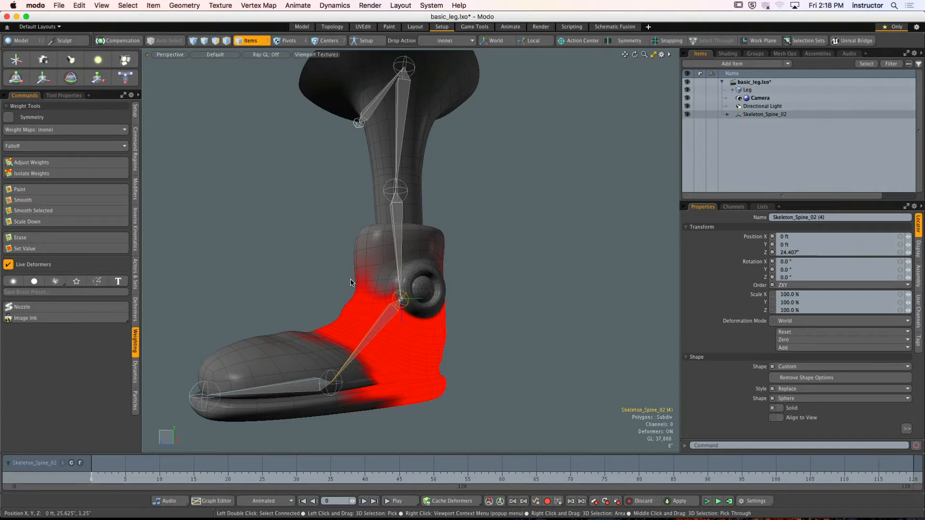
- Enlarge the item list and expand the Skeleton_Spine_02 hierarchy to show all its child bones
mouse_move(482, 243)
left_mouse_down("ctrl+alt")
mouse_move(454, 241)
mouse_move(536, 271)
mouse_move(484, 255)
left_mouse_up("ctrl+alt")
mouse_move(484, 255)
left_mouse_down("ctrl+alt")
mouse_move(498, 254)
mouse_move(483, 274)
mouse_move(487, 261)
left_mouse_up("ctrl+alt")
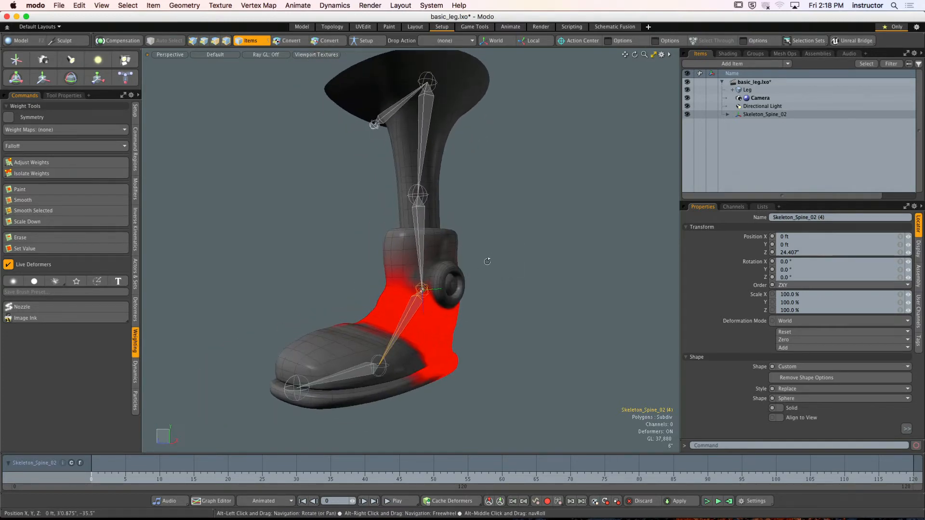
left_click(488, 256)
left_click_drag(783, 196, 784, 292)
left_click(728, 114, "shift")
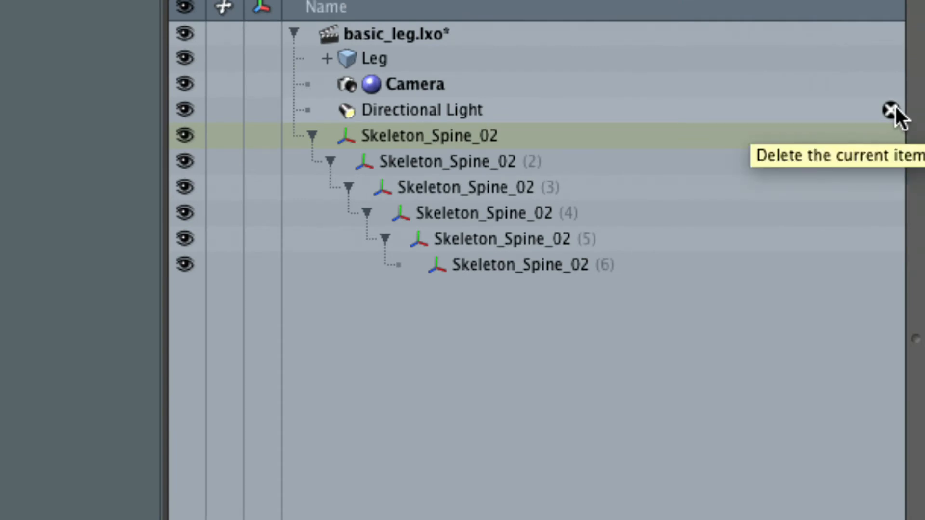
- Rename the top bone Skeleton_Spine_02 as Root
left_click(457, 143)
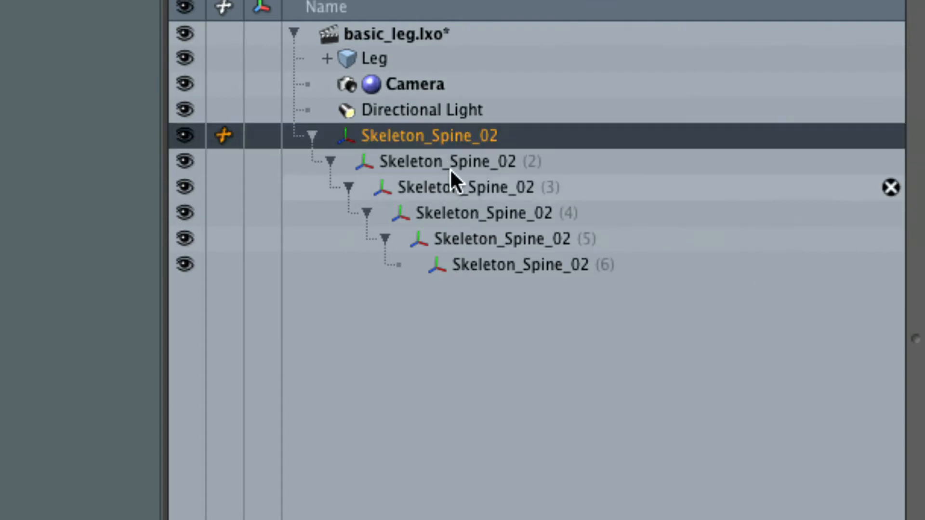
double_click(448, 140)
type("Root")
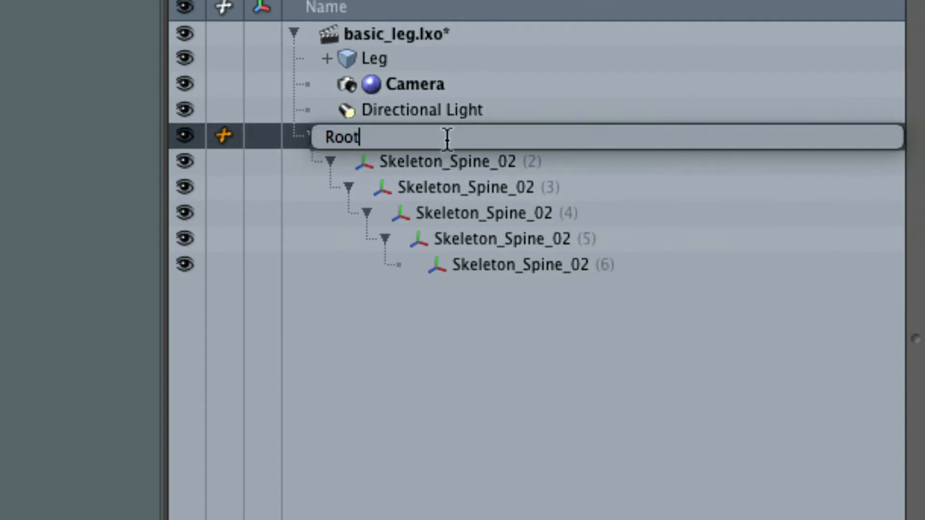
key("Return")
- Rename the thigh bone Skeleton_Spine_02 (2) as L_Hip
left_click(433, 162)
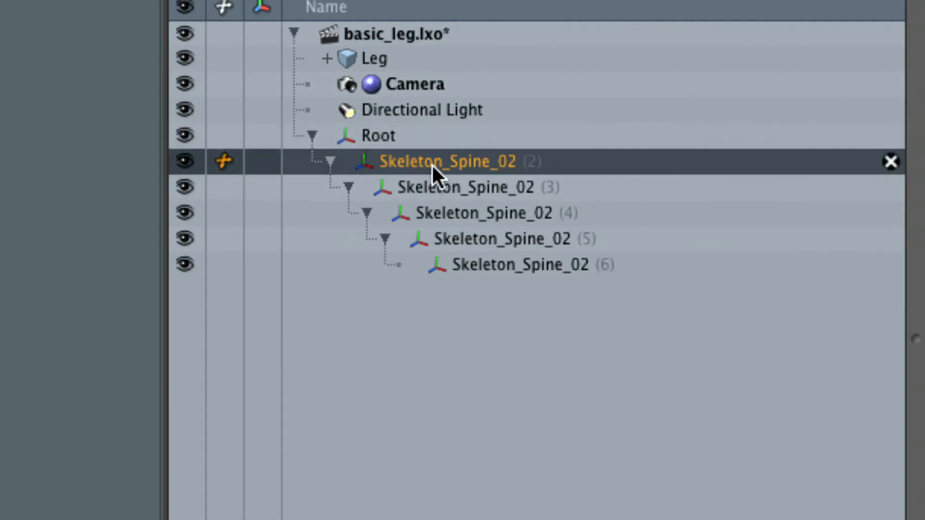
double_click(431, 164)
type("H")
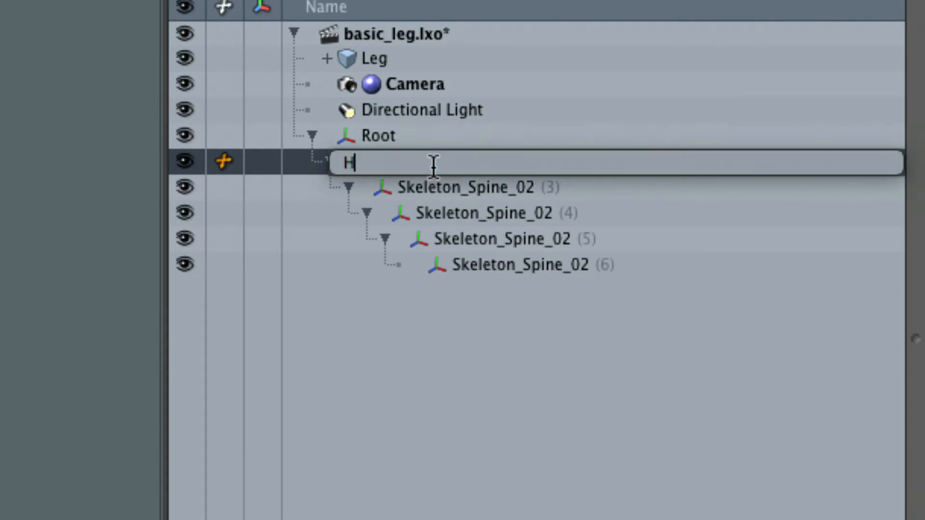
type("ip")
key("Home")
type("L_")
key("Return")
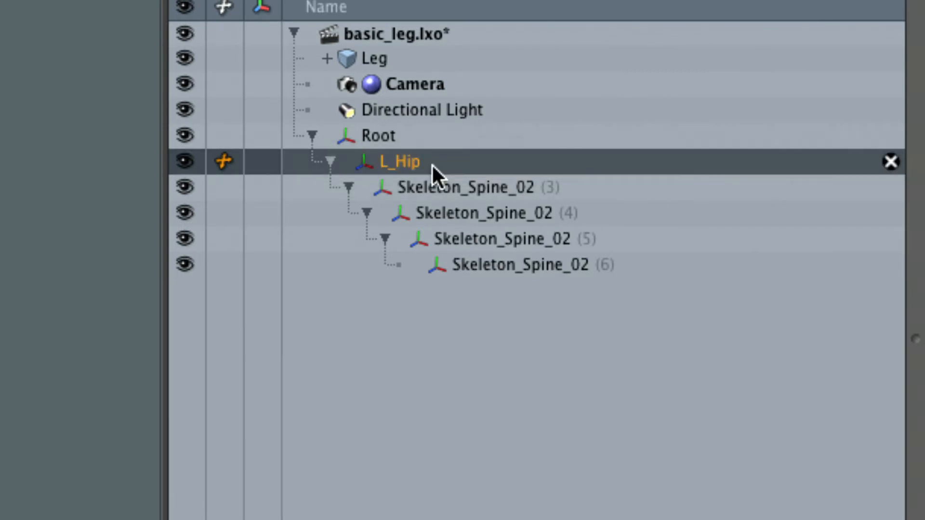
- Rename the shin bone Skeleton_Spine_02 (3) as L_Knee
left_click(424, 182)
double_click(426, 188)
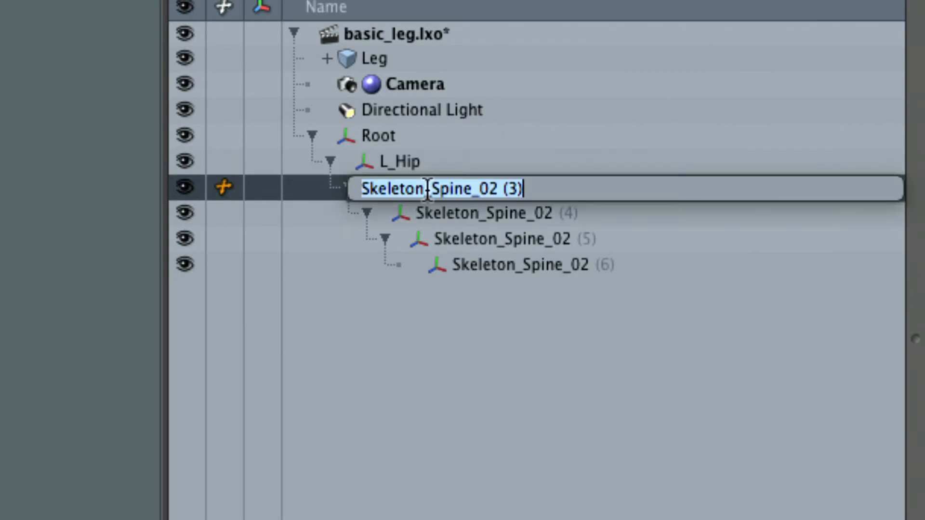
type("L_Knee")
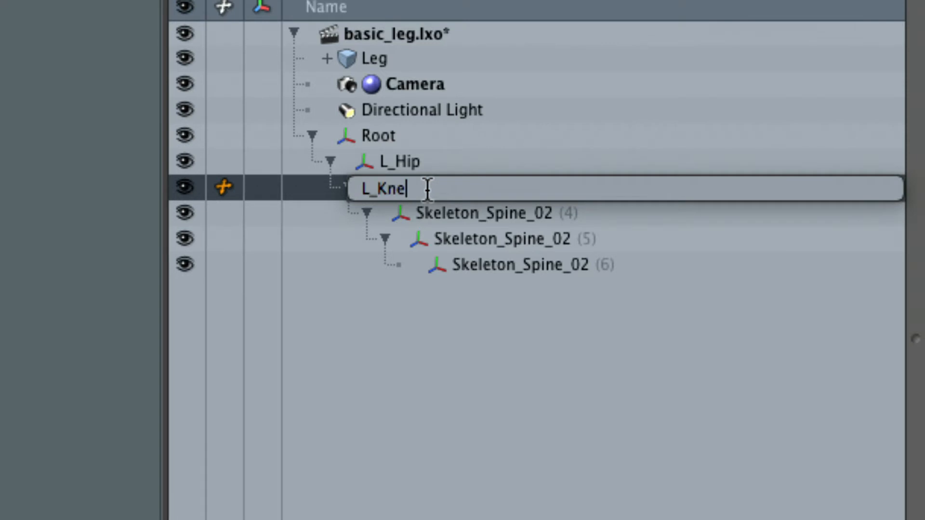
key("Return")
- Rename the foot bone Skeleton_Spine_02 (4) as L_Ankle
left_click(438, 214)
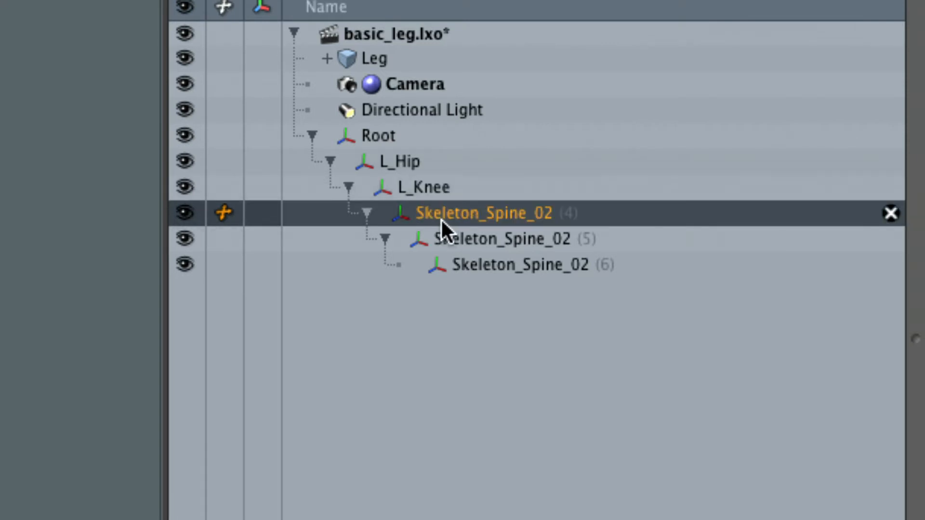
double_click(440, 213)
type("L_")
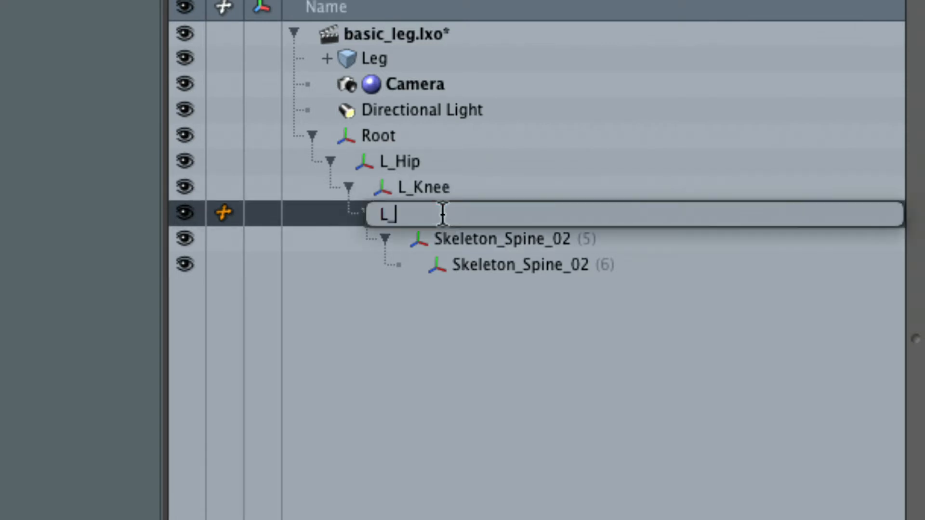
type("Ankle")
key("Return")
- Rename the bone Skeleton_Spine_02 (5) below the ankle as L_Ball
left_click(443, 238)
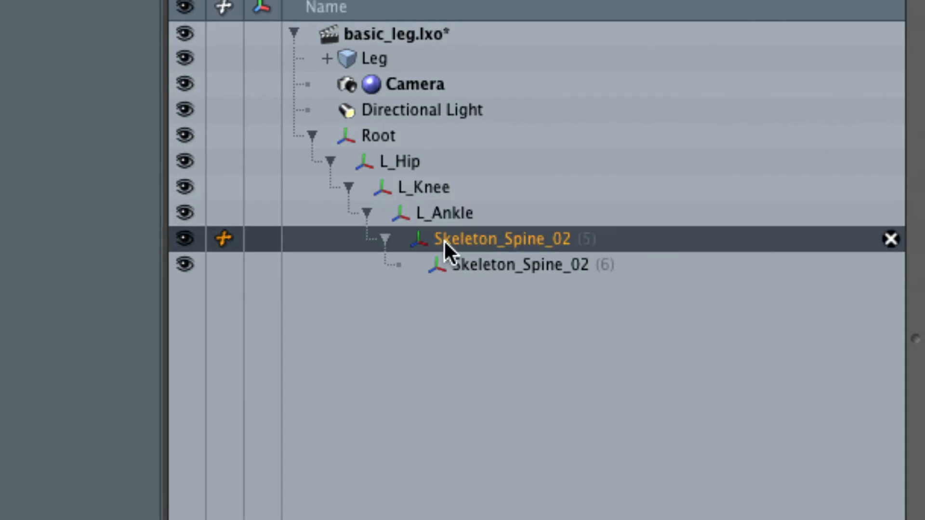
double_click(448, 246)
type("L")
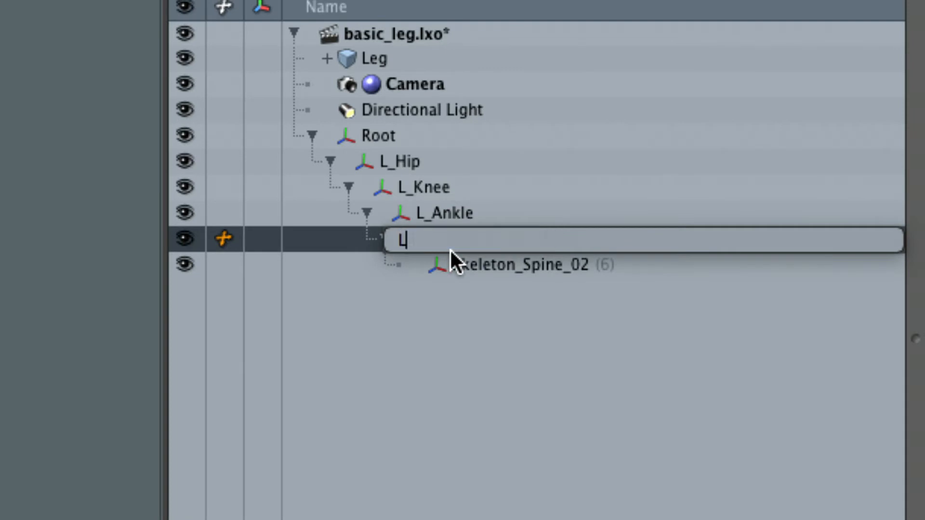
type("_Ball")
key("Return")
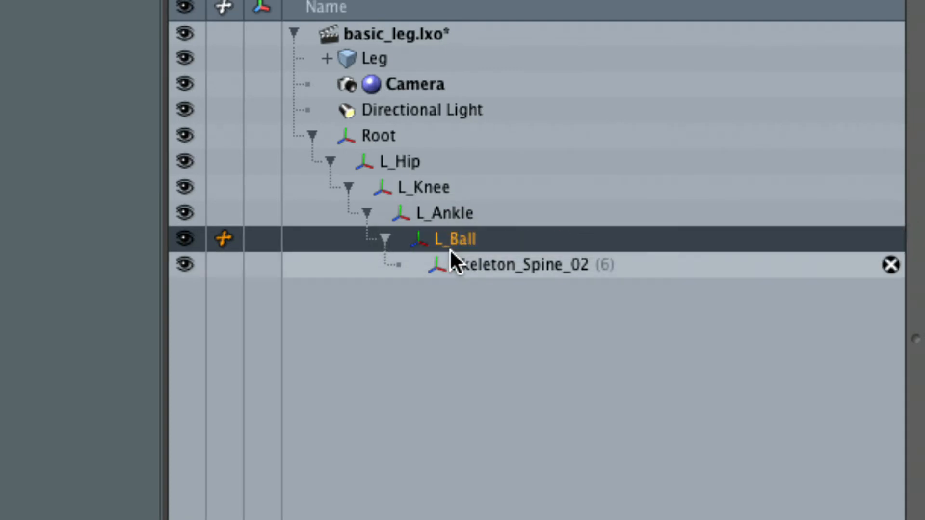
- Rename the last bone, Skeleton_Spine_02 (6), as L_Toe and leave it selected
left_click(462, 265)
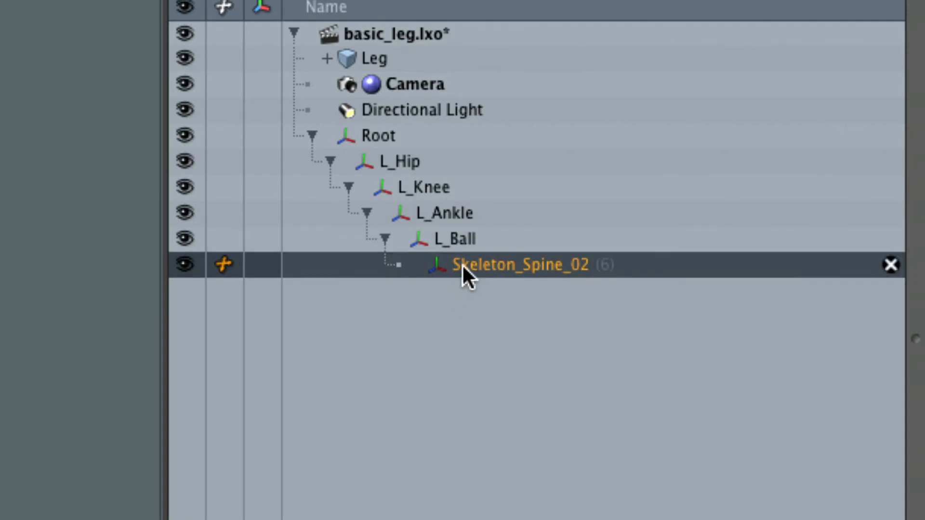
double_click(461, 264)
type("L_")
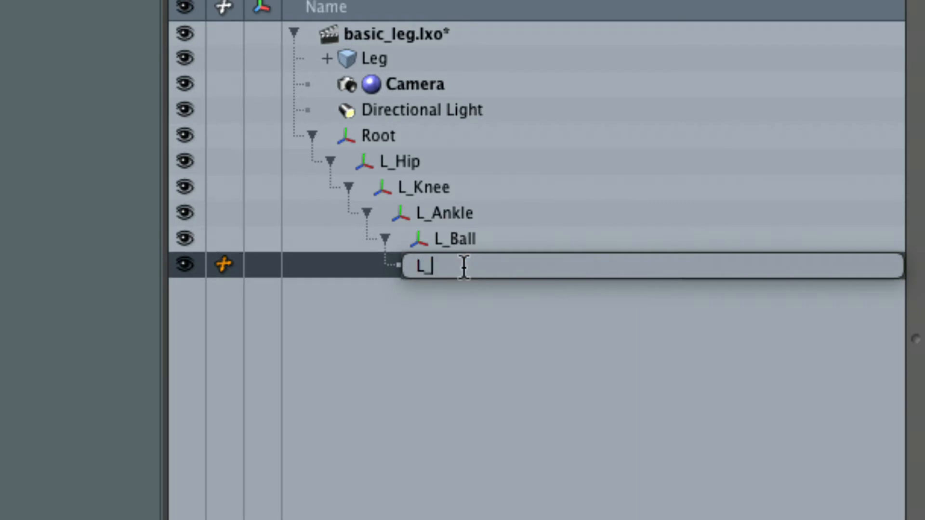
type("Toe")
key("Return")
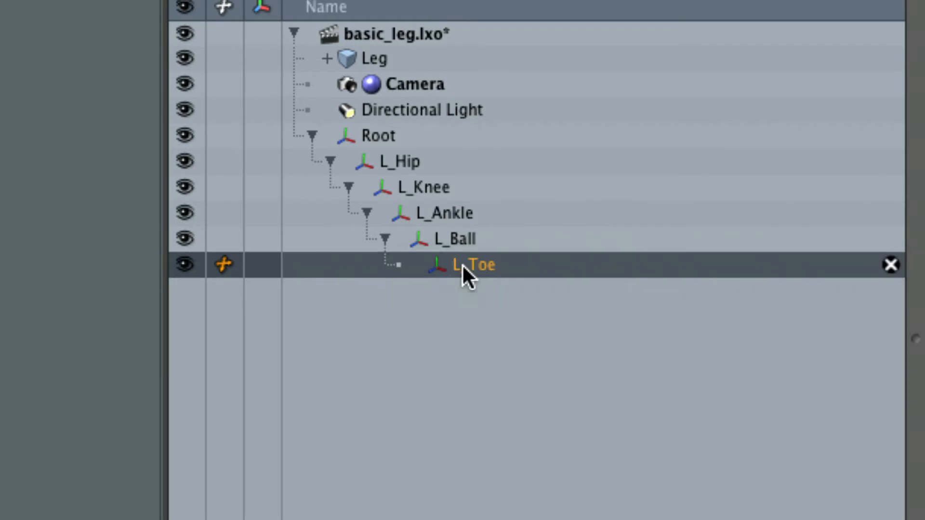
left_click(466, 238)
left_click(495, 265)
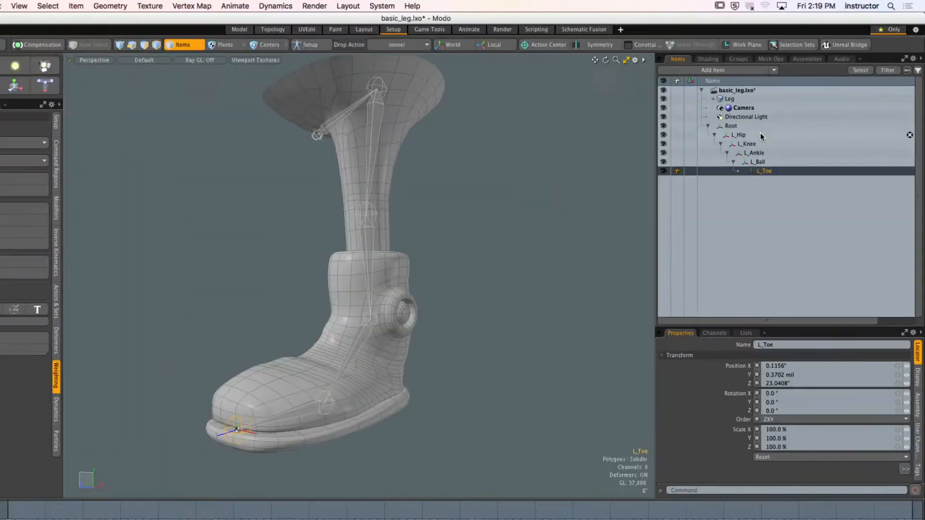
- Examine the foot joints inside the boot mesh from several angles and clear the item selection
left_click_drag(397, 372, 355, 309, "alt+shift")
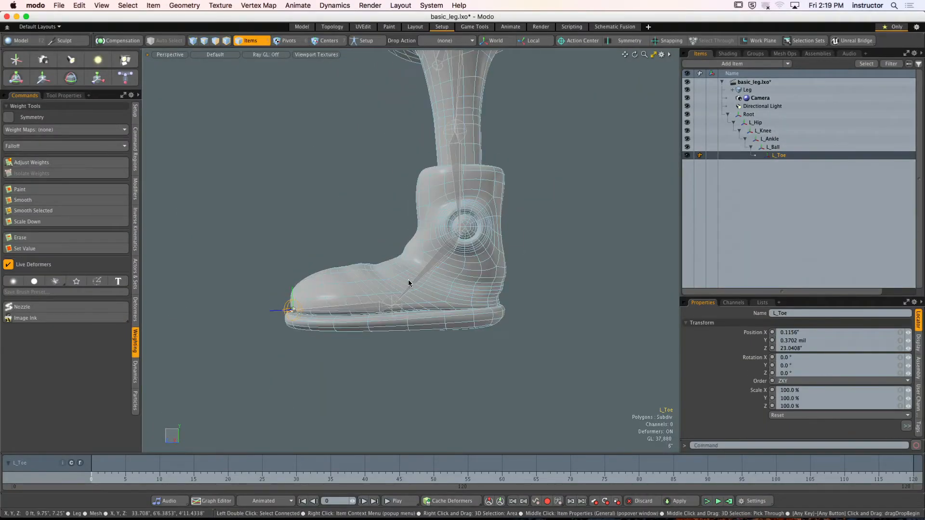
left_click(396, 307)
scroll(397, 307, "up", 5)
left_click_drag(427, 291, 446, 300, "alt")
left_click_drag(447, 300, 500, 282, "alt+shift")
left_click_drag(501, 282, 525, 272, "ctrl+alt")
left_click(526, 273)
left_click_drag(525, 272, 486, 260, "alt+shift")
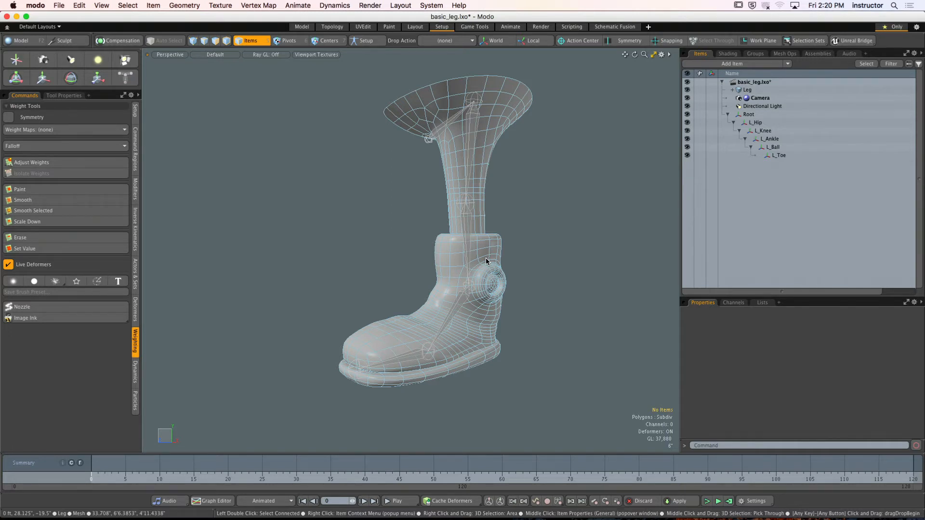
- Select the L_Hip bone and turn off Show Weightmaps for active meshes in the 3D viewport properties
left_click_drag(522, 175, 474, 168, "alt")
left_click(439, 120)
left_click_drag(467, 116, 448, 139, "alt+shift")
left_click_drag(448, 140, 473, 111, "ctrl+alt")
key("o")
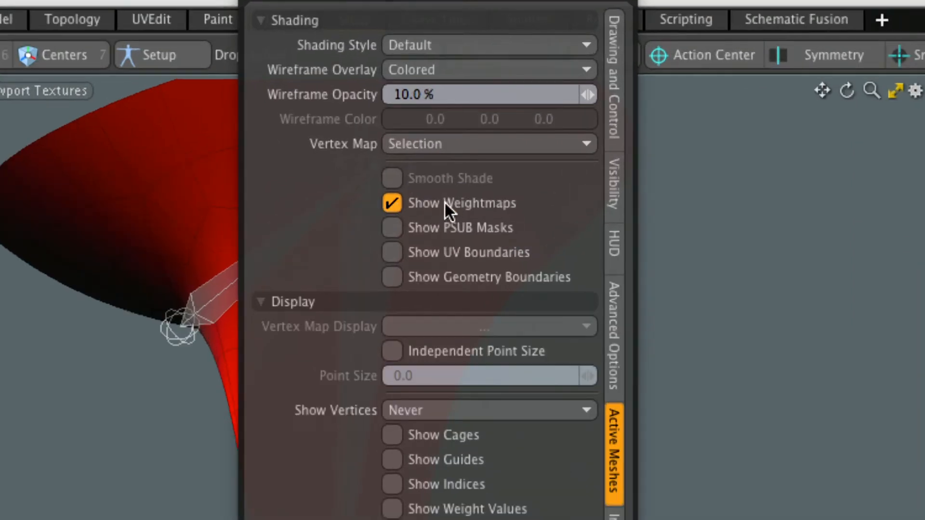
left_click(470, 204)
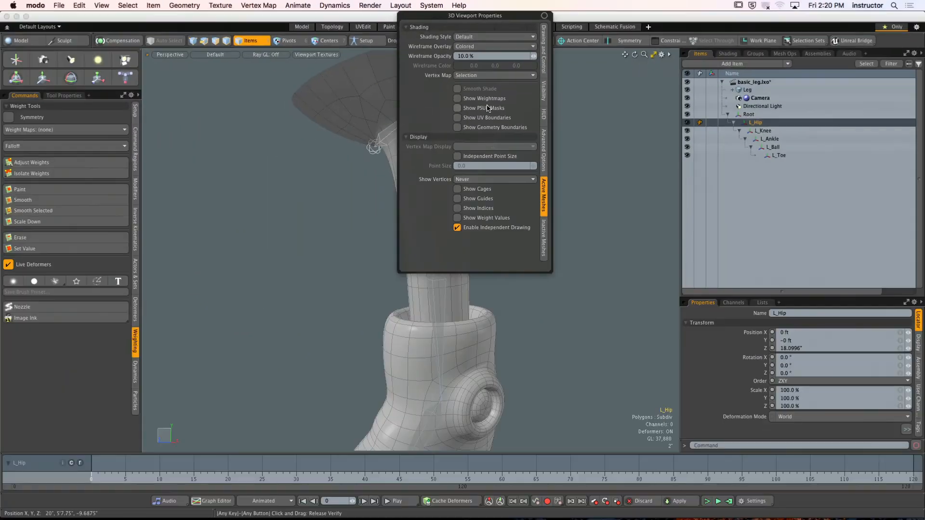
left_click_drag(600, 157, 448, 172, "alt")
left_click_drag(448, 172, 469, 143, "alt+shift")
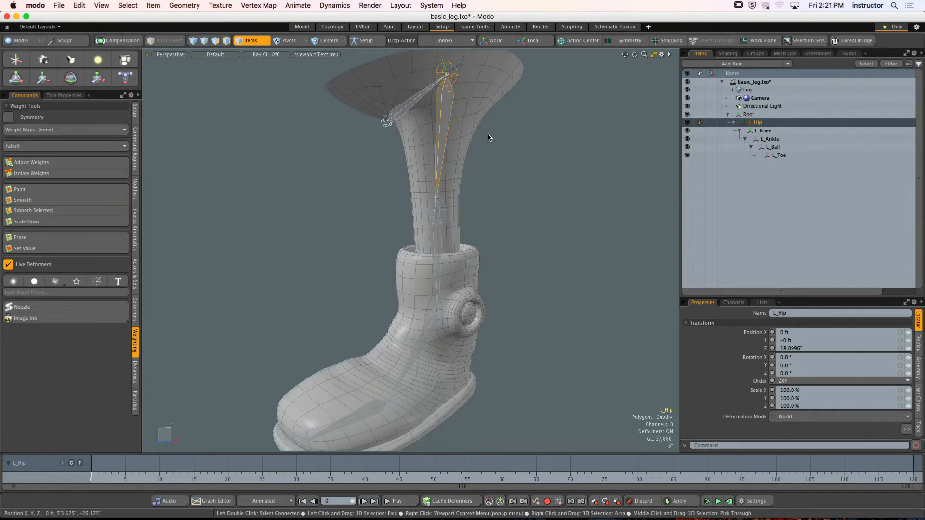
- Make the Leg mesh unselectable in the viewport by setting its Select option to No in the Assembly properties
left_click_drag(484, 166, 432, 270, "alt")
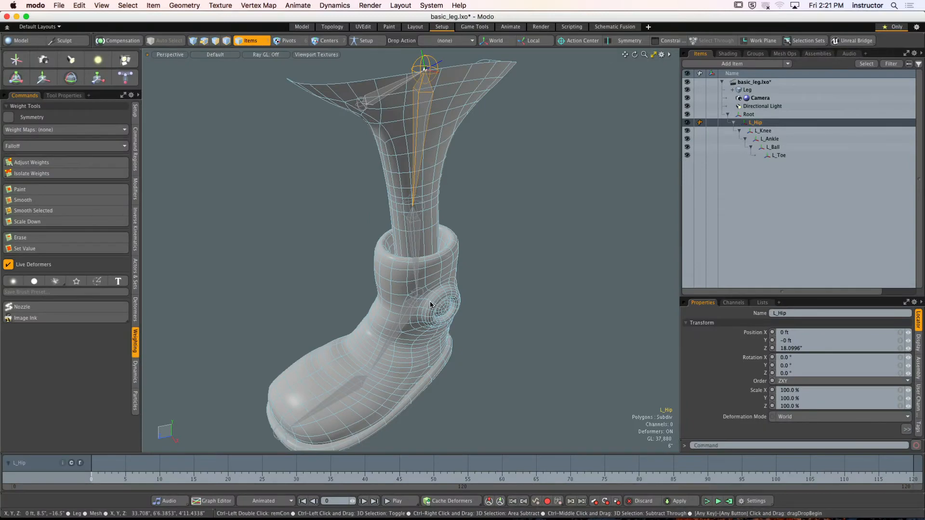
left_click_drag(485, 314, 469, 262, "alt")
left_click(430, 242)
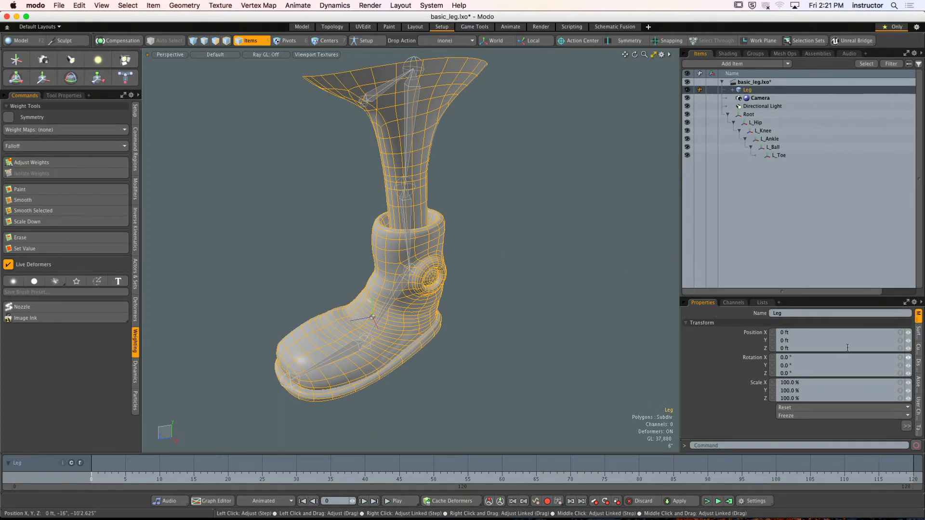
left_click_drag(836, 296, 859, 133)
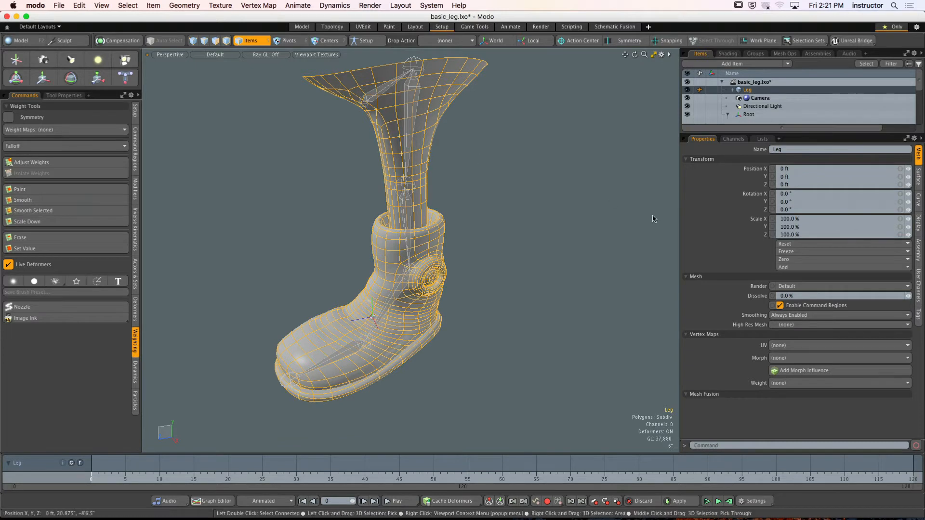
left_click(919, 252)
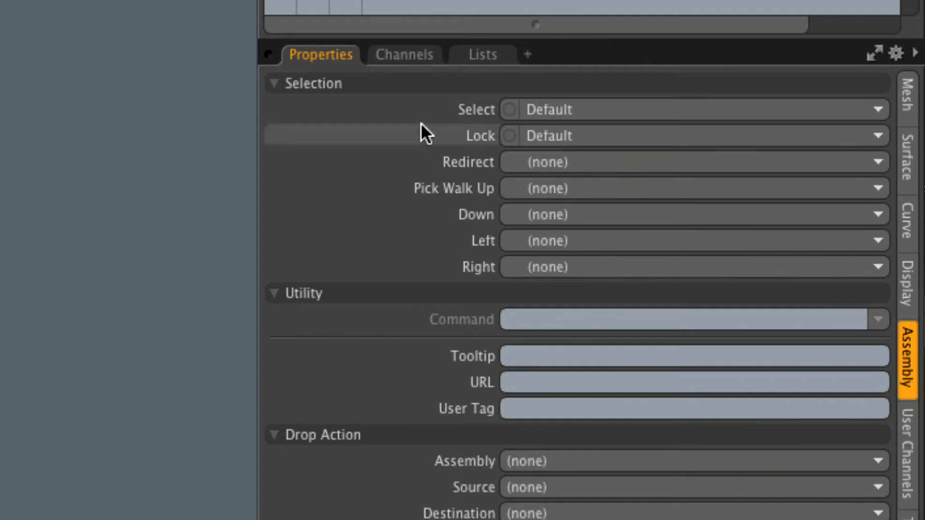
left_click(574, 109)
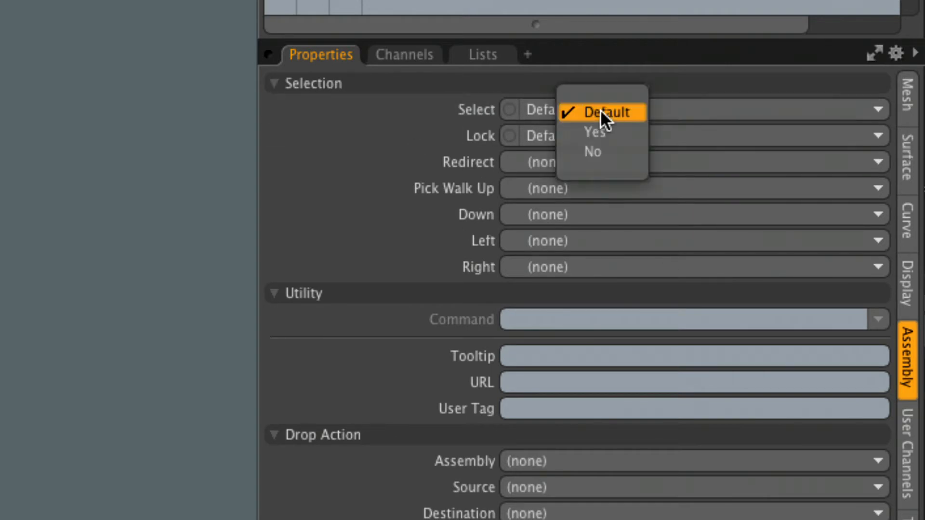
left_click(621, 150)
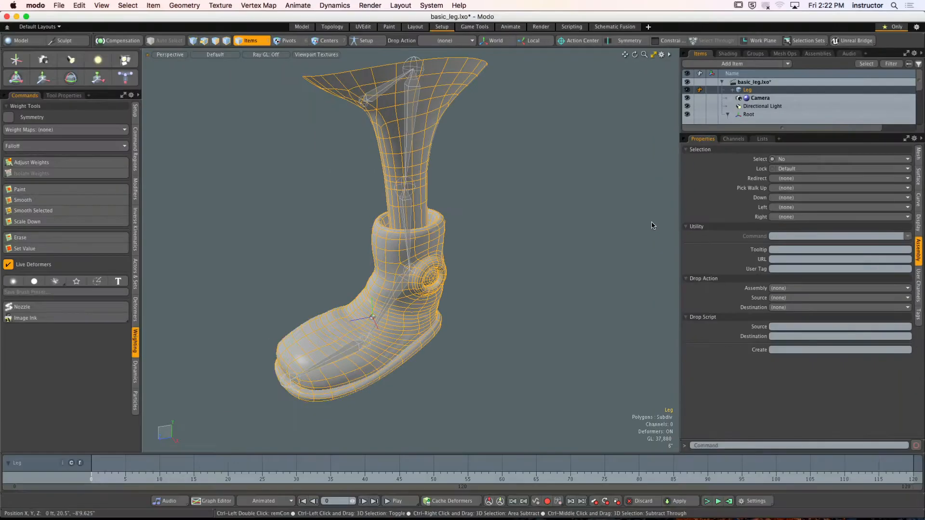
- Clear the mesh selection and select the L_Hip and L_Ankle bones together in the viewport
left_click(572, 196)
left_click_drag(453, 87, 479, 110, "alt+shift")
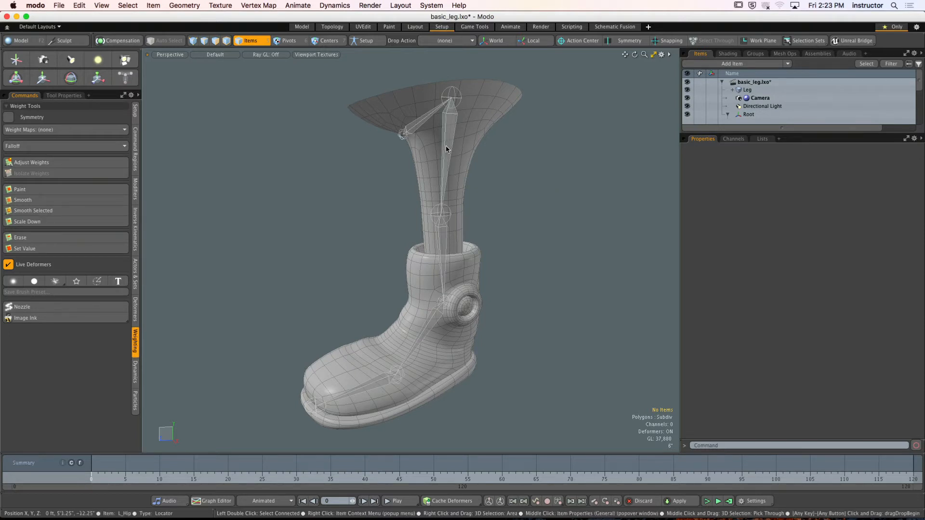
left_click(449, 121)
left_click_drag(449, 120, 464, 136, "alt")
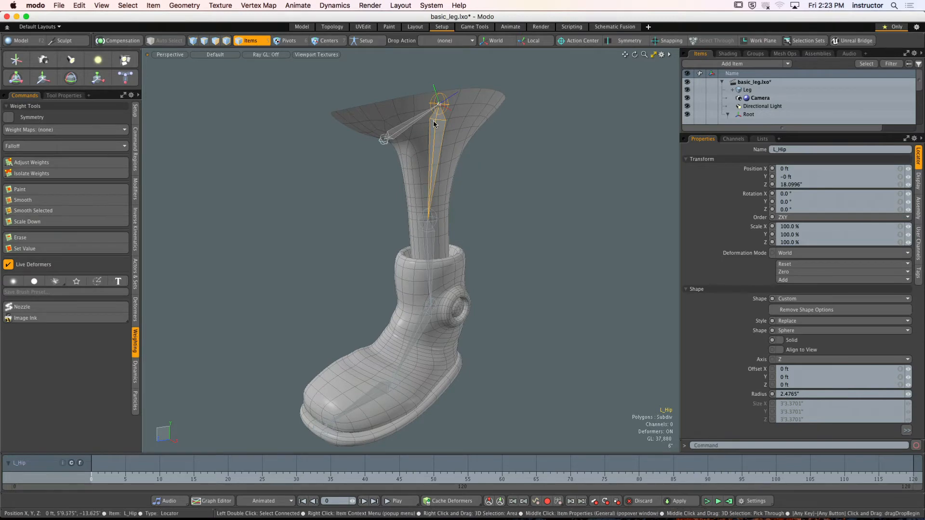
left_click_drag(468, 229, 430, 242, "alt")
left_click_drag(431, 242, 424, 169, "alt+shift")
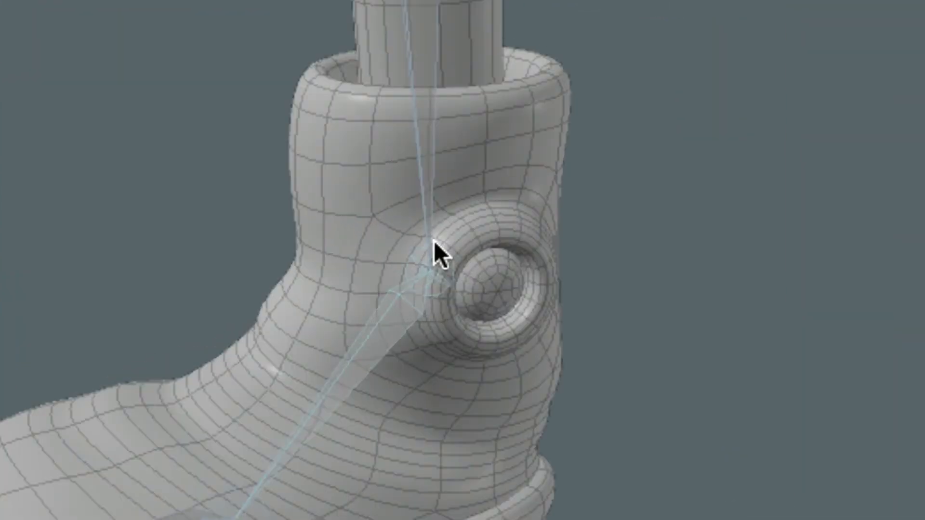
left_click_drag(433, 245, 444, 320, "alt")
left_click(395, 307)
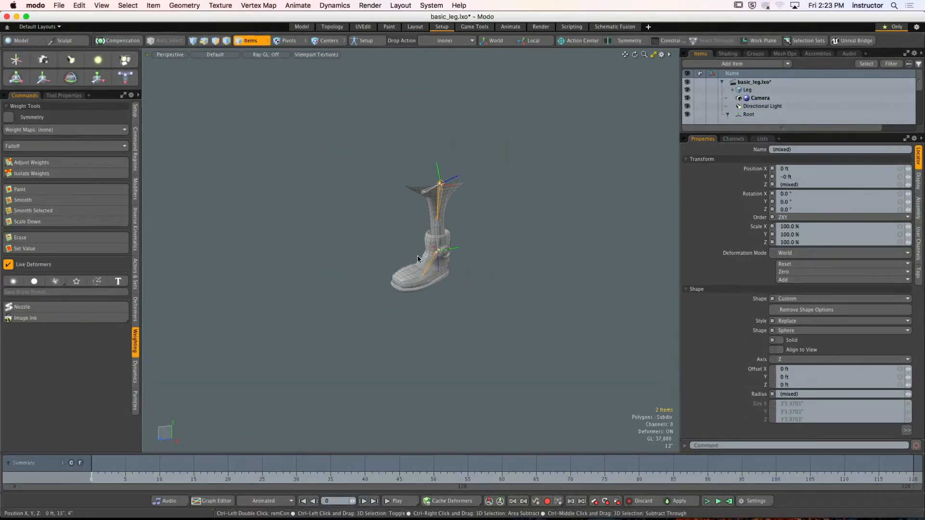
- Turn on Setup mode with the L_Hip and L_Ankle bones still selected
left_click_drag(417, 255, 439, 256, "alt+shift")
left_click_drag(439, 256, 363, 246, "alt+shift")
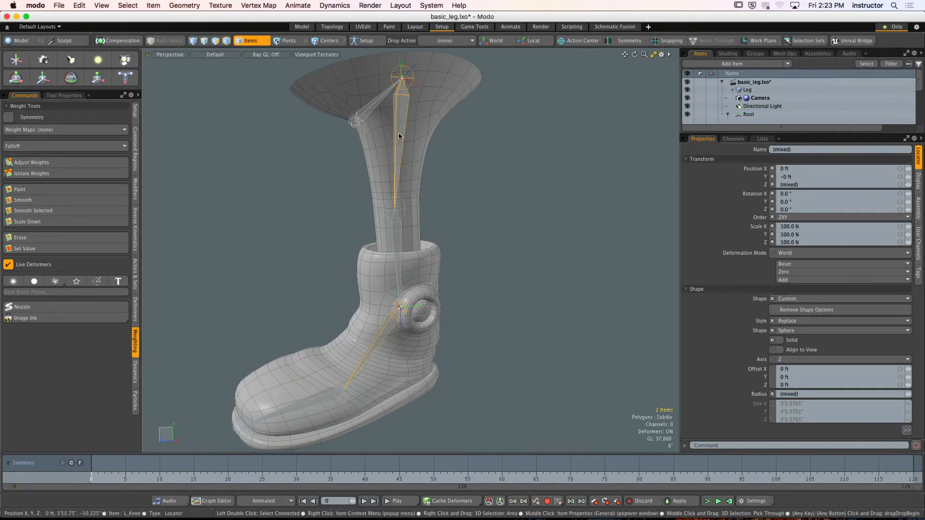
left_click(367, 41)
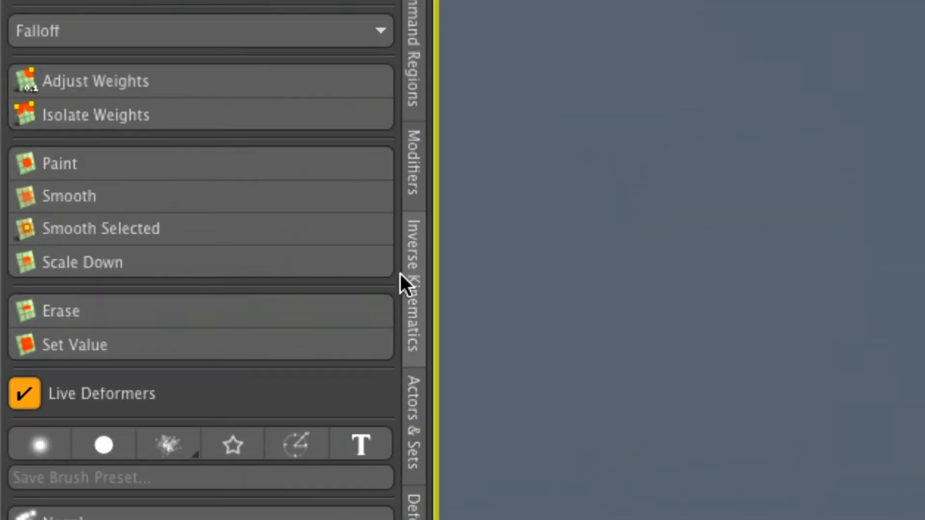
- Assign IK to the chain from L_Hip to L_Ankle and add a goal at the ankle
left_click(412, 290)
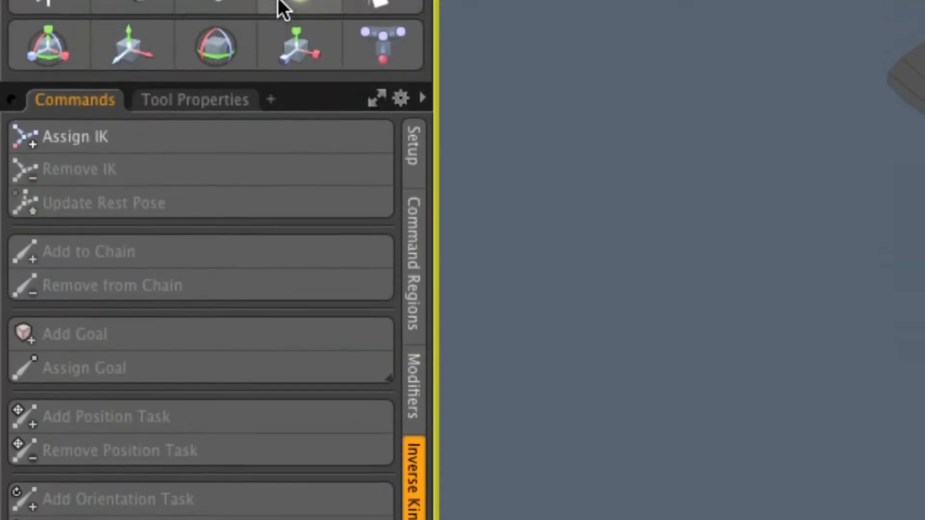
left_click(161, 135)
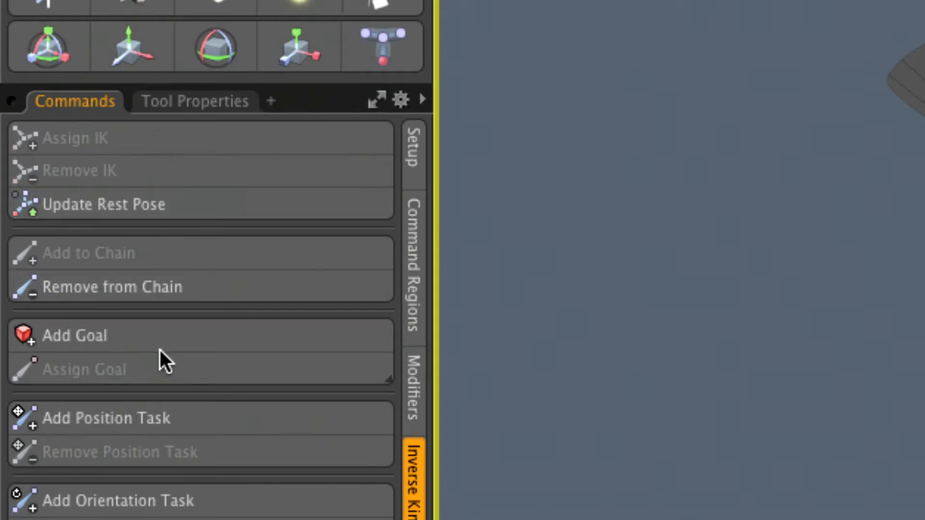
left_click(183, 336)
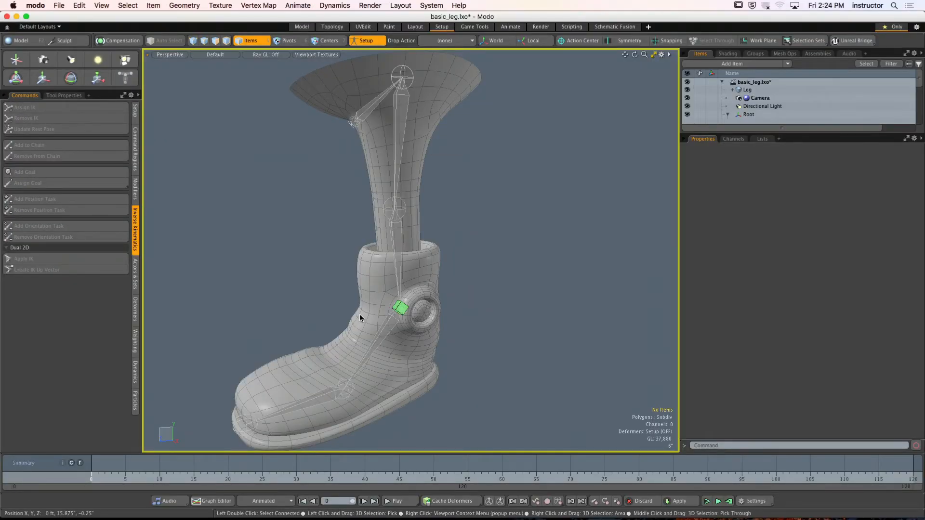
- Turn off Setup mode, select the Goal at the ankle and enlarge the item list to show the full hierarchy
left_click_drag(479, 241, 437, 222, "alt")
left_click(367, 41)
left_click_drag(514, 195, 568, 213, "alt")
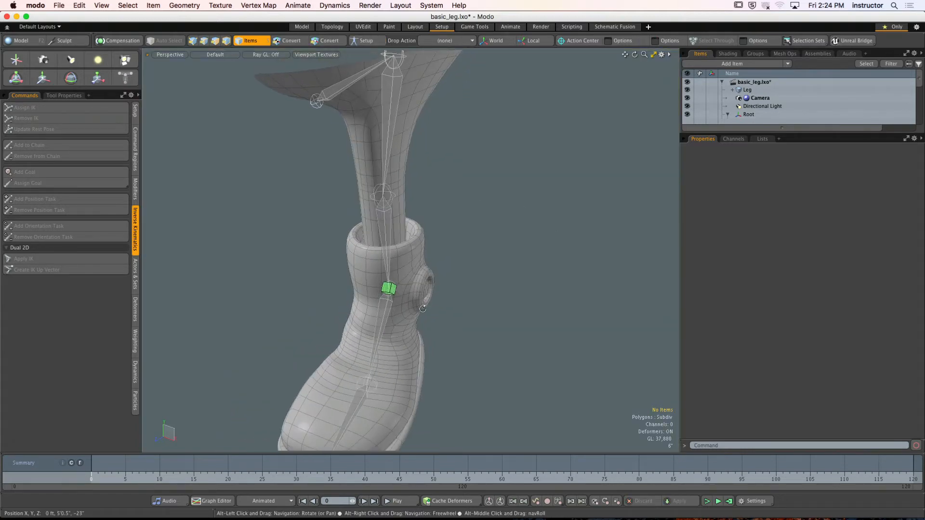
left_click_drag(363, 303, 328, 295, "ctrl+alt")
left_click_drag(332, 296, 407, 301, "ctrl+alt")
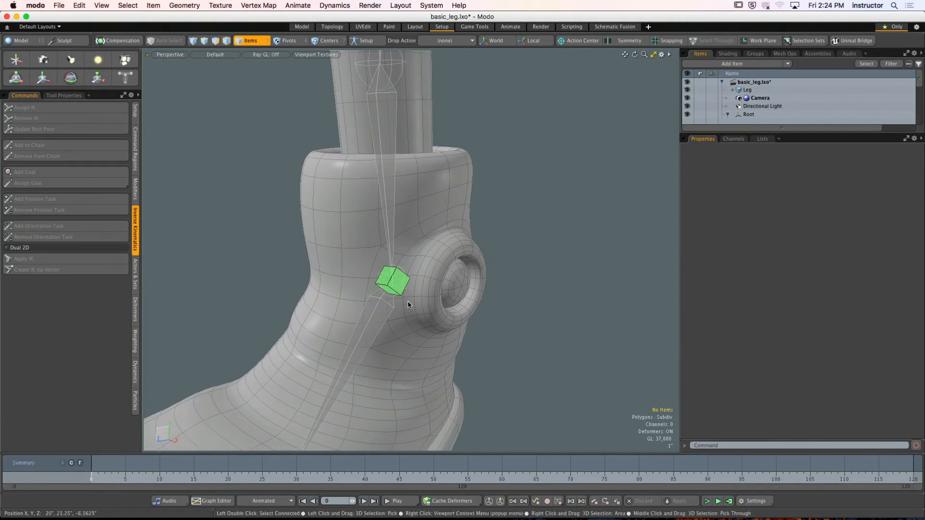
left_click(402, 294)
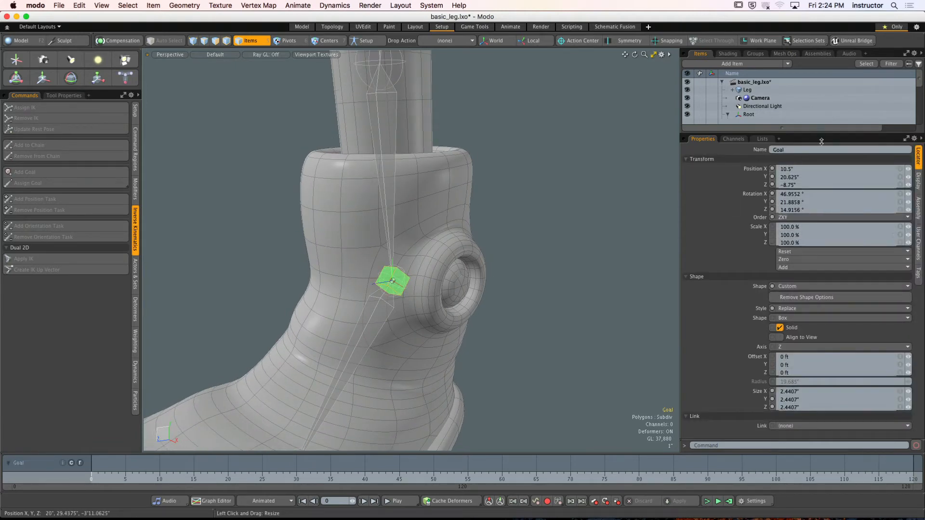
left_click_drag(825, 134, 825, 251)
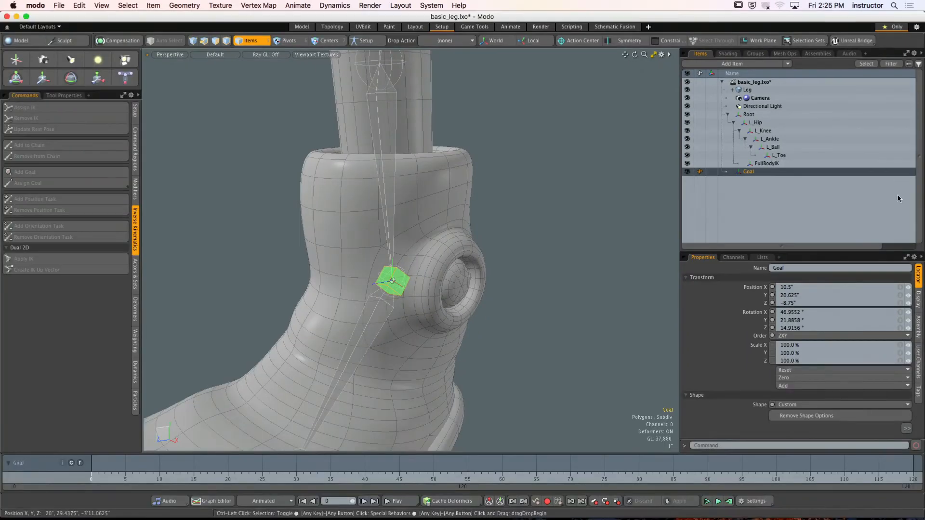
- Test the leg's IK by moving and rotating the Goal in several directions with the Transform tool
left_click_drag(495, 122, 423, 208, "ctrl+alt")
key("y")
left_click_drag(423, 208, 394, 189, "alt")
left_click_drag(394, 188, 312, 204, "alt")
left_click_drag(391, 228, 470, 230)
left_click_drag(391, 191, 393, 168)
left_click_drag(457, 197, 357, 222, "alt")
left_click_drag(402, 271, 367, 236)
- Undo the Goal's test transforms, drop the Transform tool and clear the selection
key("super+z")
key("super+z")
key("super+z")
key("super+z")
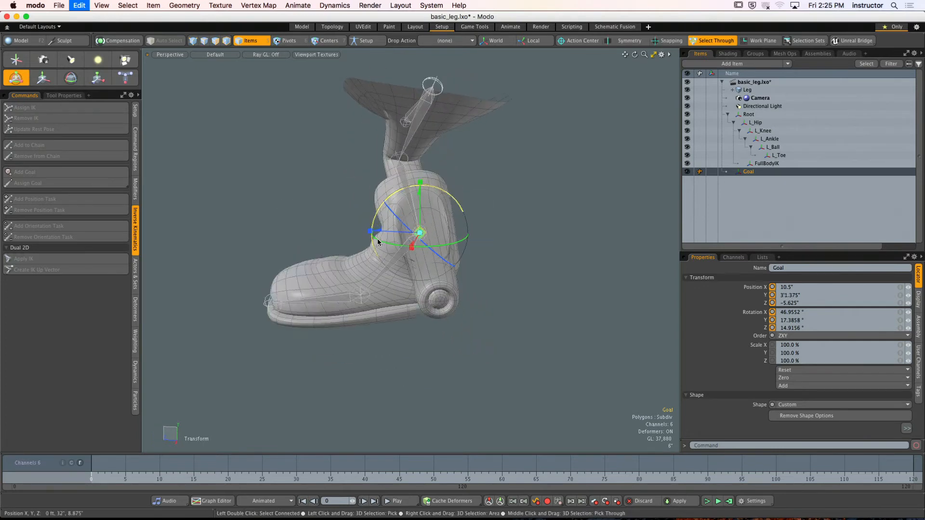
key("super+z")
key("super+z")
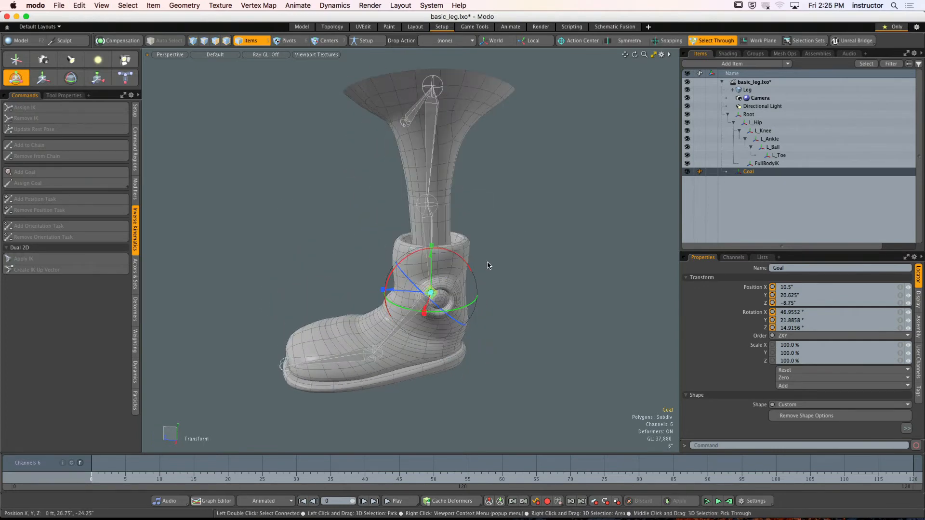
left_click_drag(437, 233, 483, 238, "alt")
key("space")
left_click(466, 231)
- Select the Goal and the L_Ankle bone one after the other to examine the overlapping items at the ankle
left_click(422, 277)
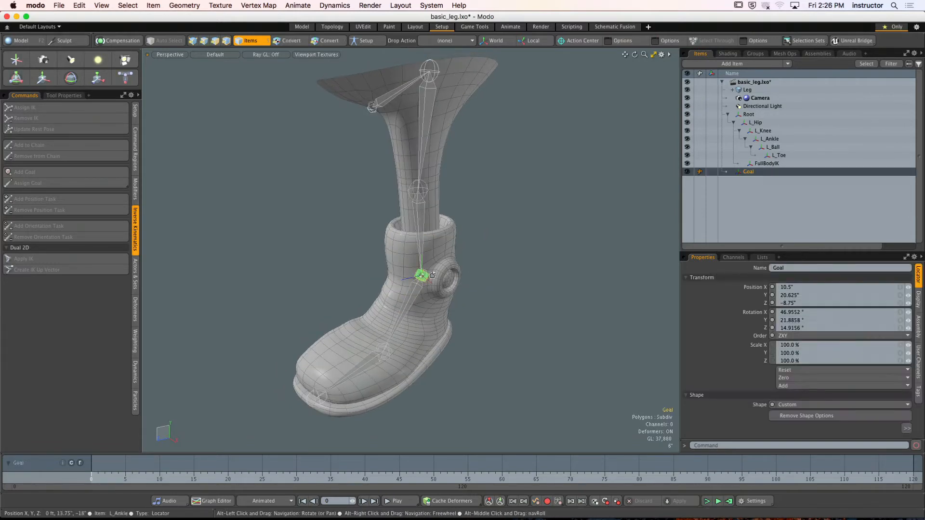
left_click_drag(423, 276, 444, 276, "alt")
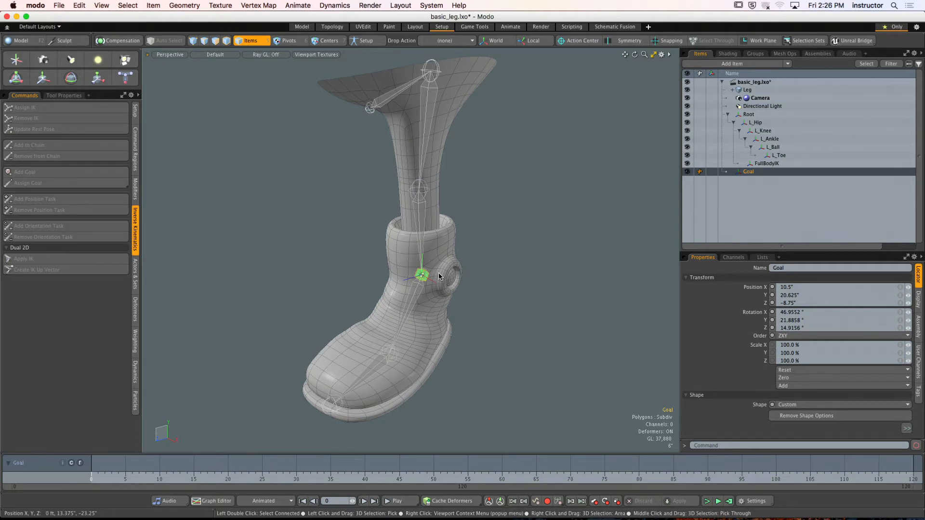
left_click(422, 278)
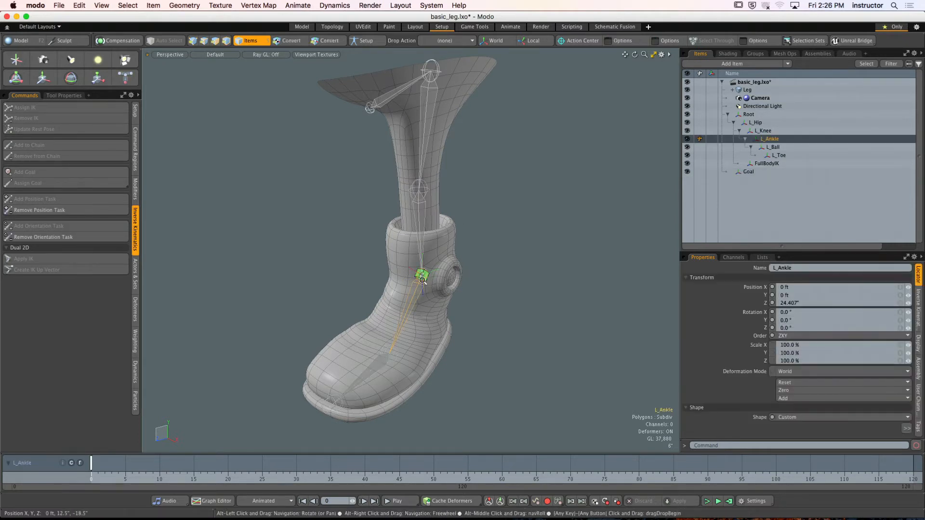
left_click_drag(422, 279, 443, 279, "ctrl+alt")
- Select the Goal and raise it vertically to about 27.75" with the Transform tool to test the knee bend
left_click(747, 171)
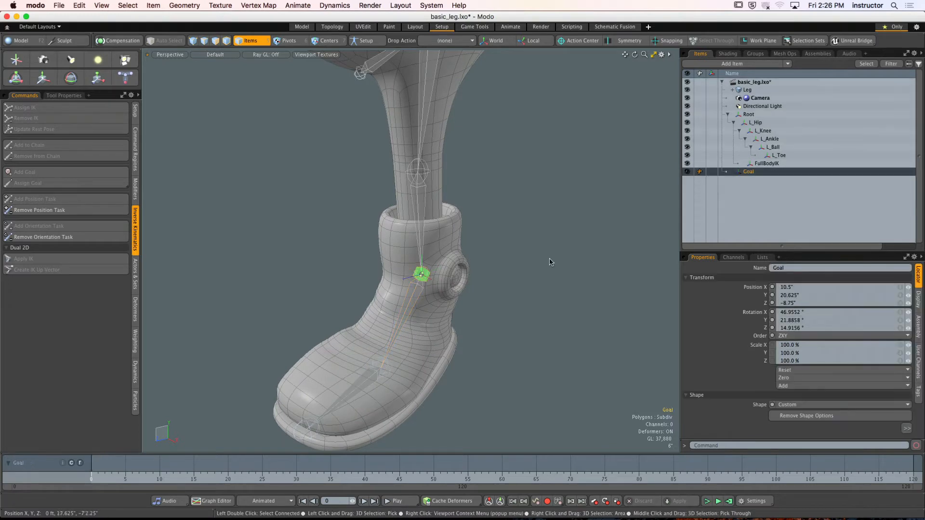
key("y")
left_click_drag(422, 237, 422, 194)
left_click_drag(422, 195, 470, 235, "ctrl+alt")
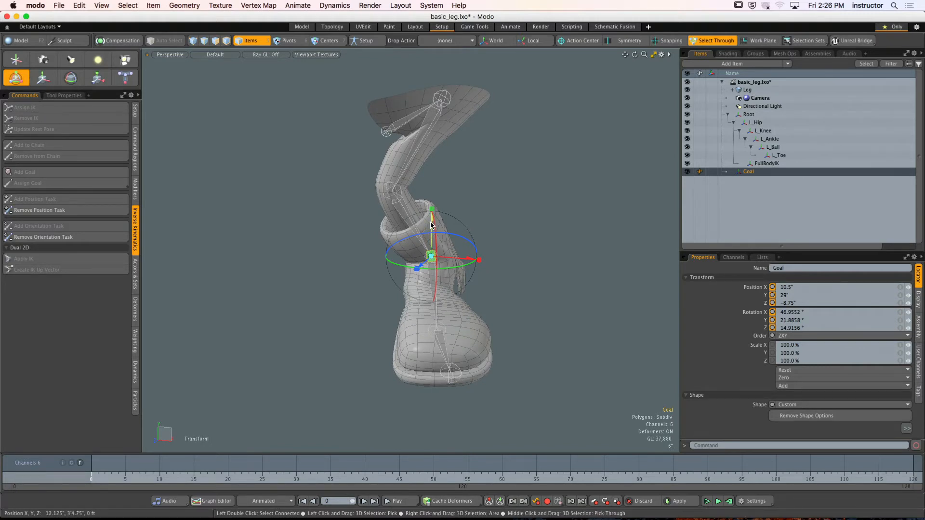
mouse_move(428, 222)
left_mouse_down()
mouse_move(429, 59)
mouse_move(429, 235)
left_mouse_up()
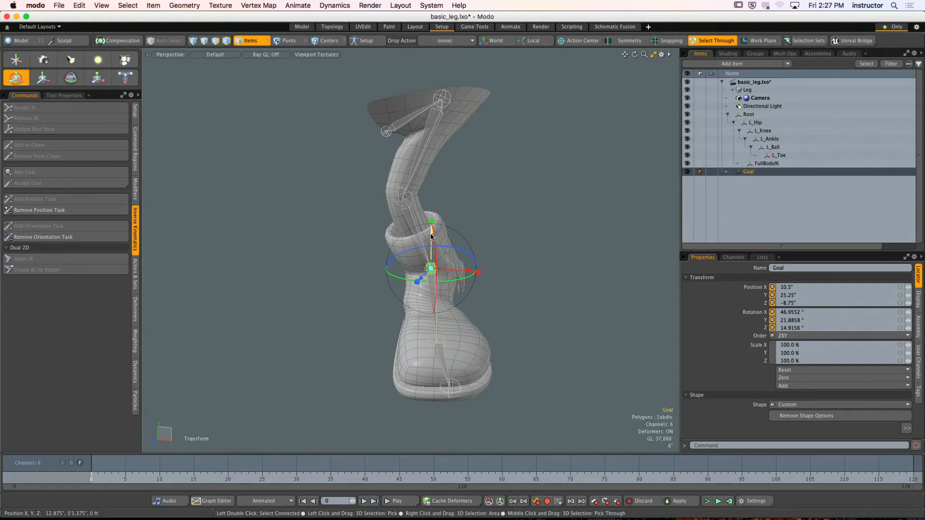
left_click_drag(431, 237, 407, 238, "alt")
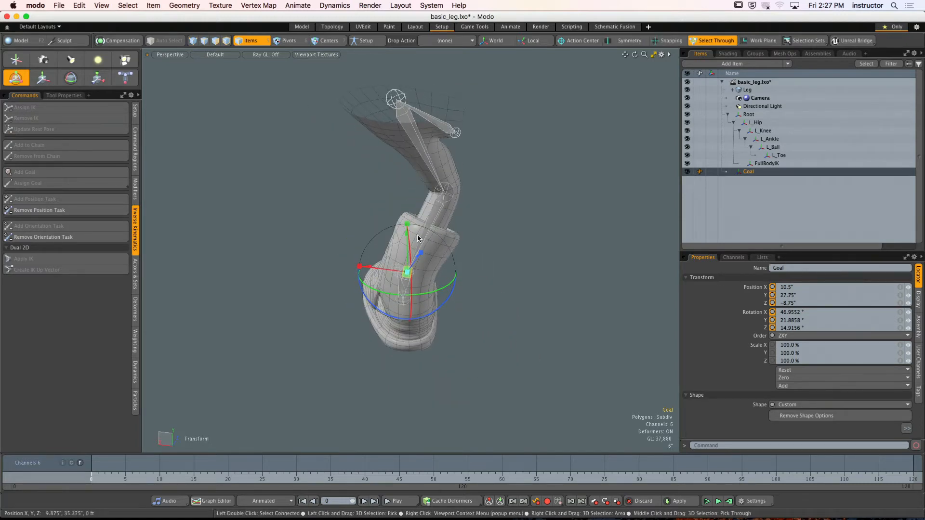
- Undo the vertical Goal moves and deselect the Goal
key("super+z")
key("super+z")
key("super+z")
left_click_drag(413, 299, 485, 268, "alt")
left_click(466, 224)
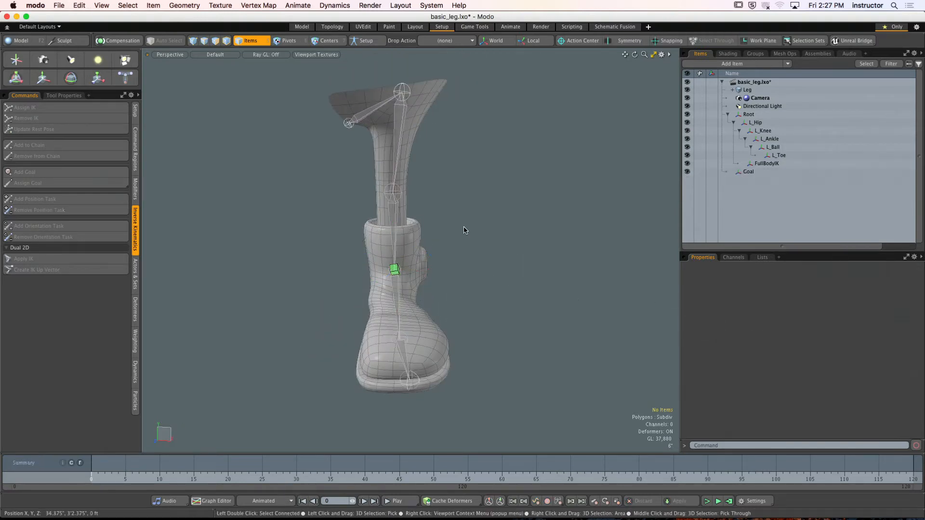
- Turn Setup mode back on with no items selected
left_click_drag(464, 227, 448, 264, "alt")
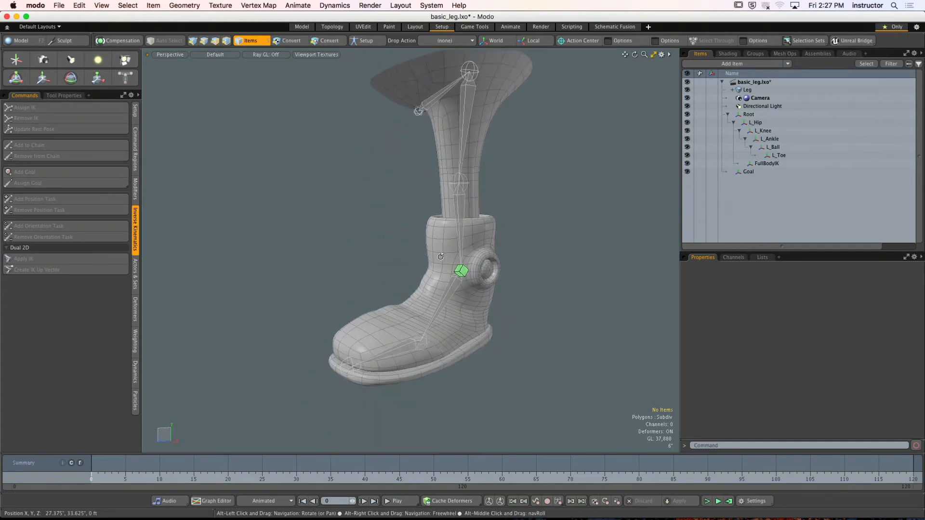
left_click(367, 41)
left_click_drag(534, 221, 537, 212, "alt")
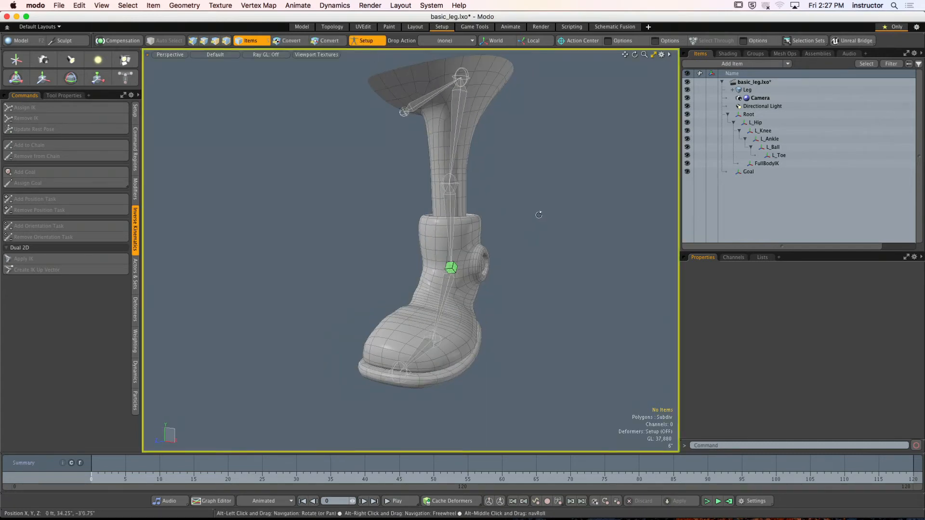
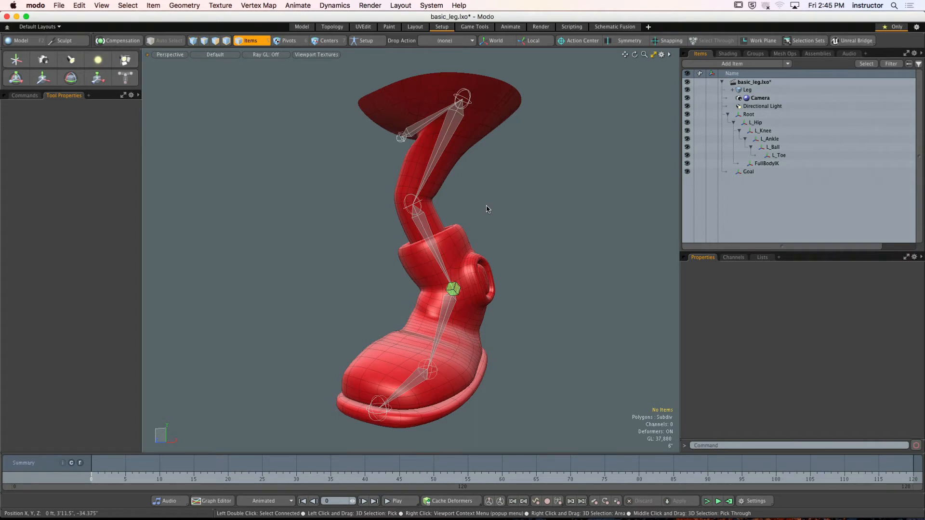
- Select the Goal at the ankle and raise it vertically to about 3'0.8125" with the Transform tool to test the leg bend
left_click_drag(487, 209, 413, 251, "alt")
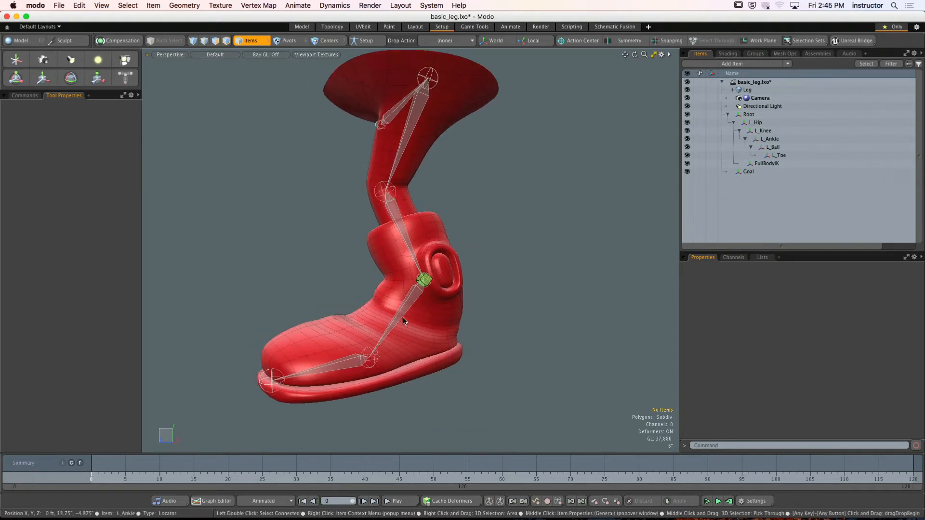
left_click(424, 285)
left_click_drag(424, 284, 451, 290, "alt")
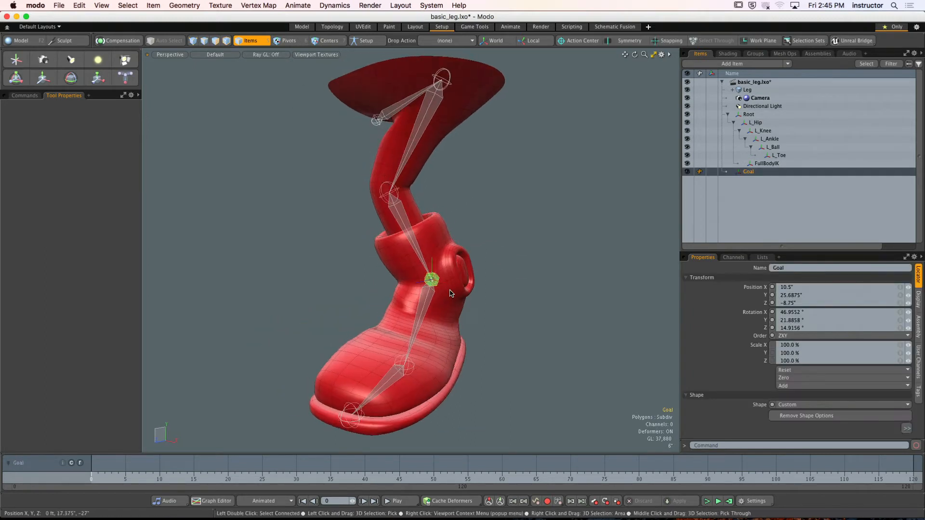
key("y")
scroll(433, 280, "up", 5)
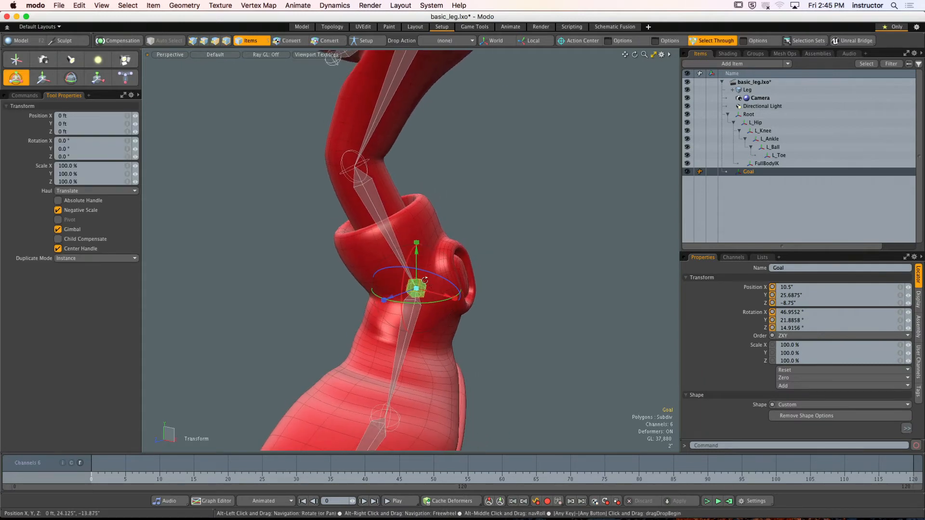
left_click_drag(418, 265, 417, 155)
scroll(417, 164, "down", 6)
left_click_drag(385, 241, 404, 216, "alt")
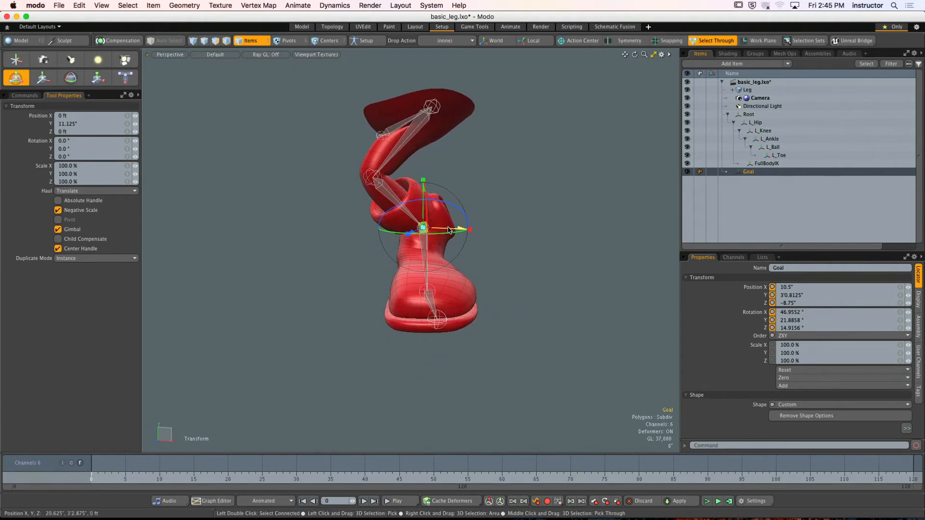
- Test moving the Goal sideways along X and downward, undo the test moves and deselect the Goal
left_click_drag(464, 230, 412, 229)
key("super+z")
left_click_drag(432, 189, 436, 216)
key("super+z")
left_click(462, 193)
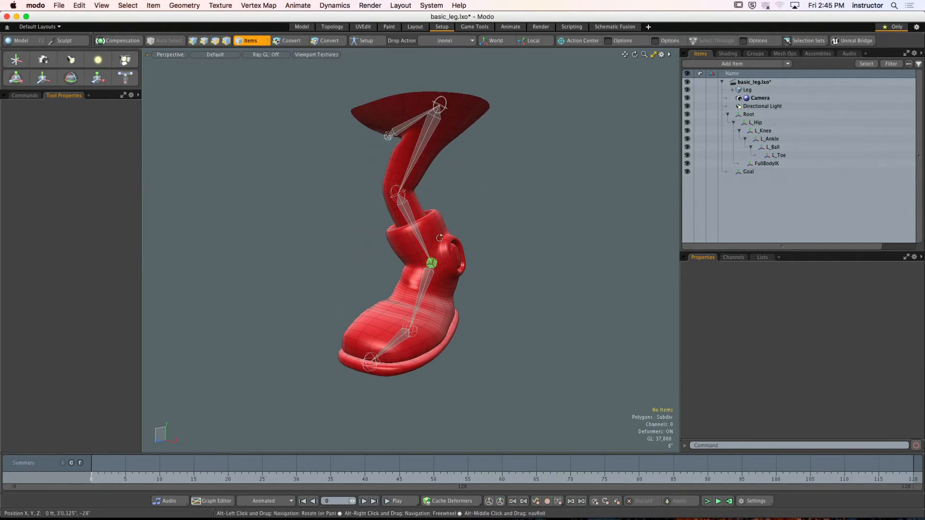
- Rename the Goal locator at the ankle as L_IK_Goal
scroll(437, 264, "up", 3)
mouse_move(418, 248)
left_mouse_down("alt")
mouse_move(437, 264)
mouse_move(422, 265)
left_mouse_up("alt")
left_click(433, 264)
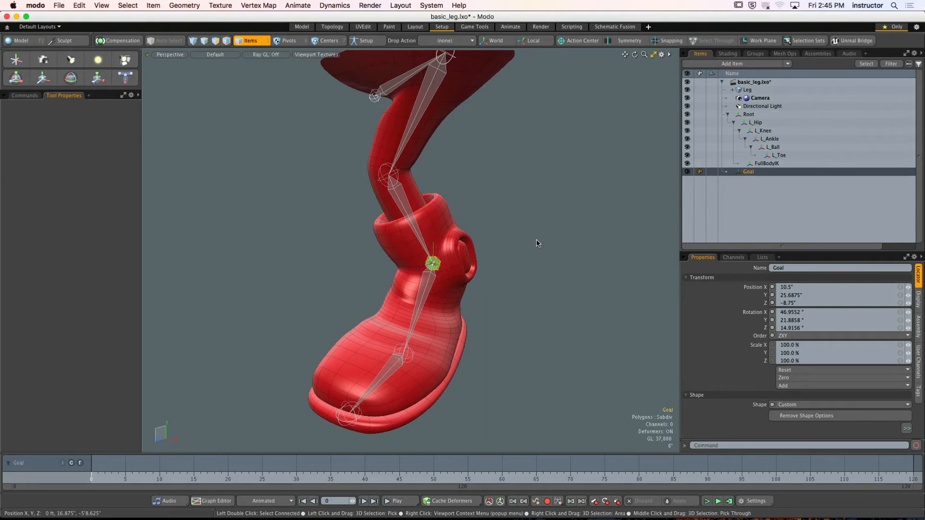
mouse_move(908, 163)
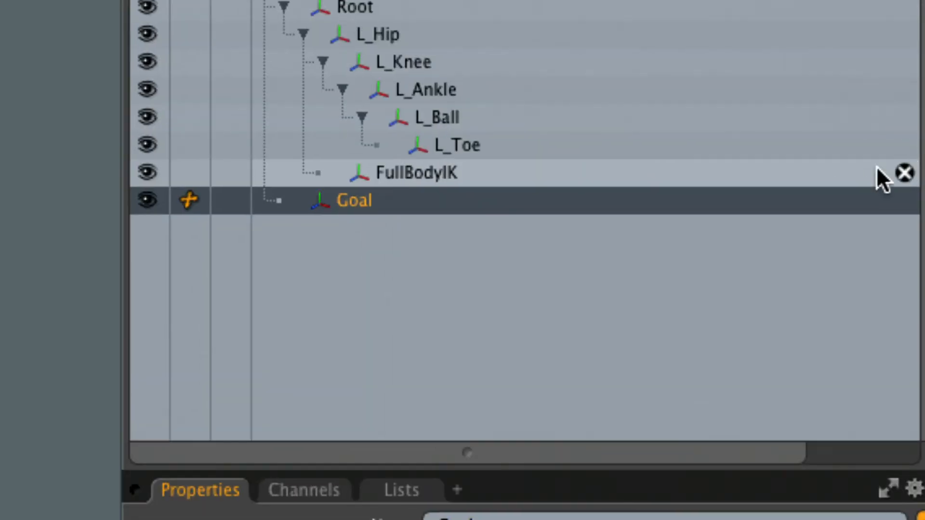
left_click(339, 202)
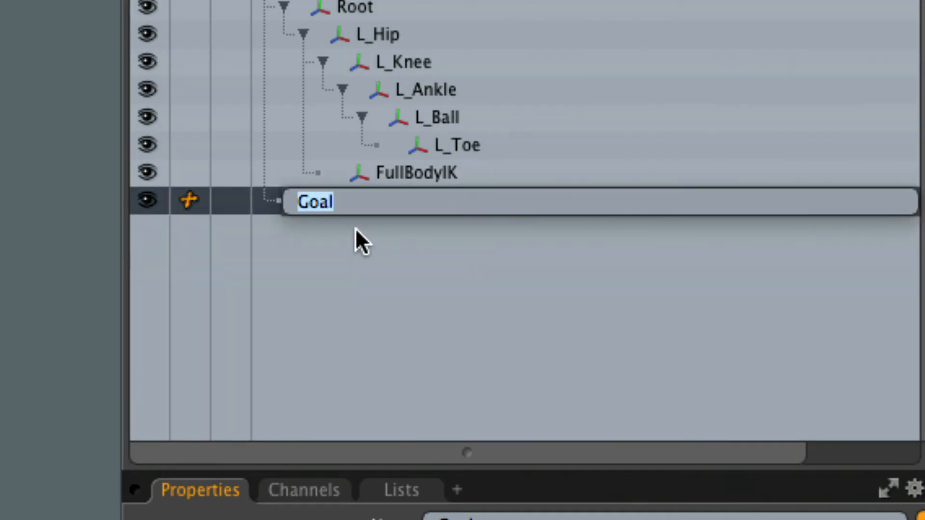
key("Left")
type("L_")
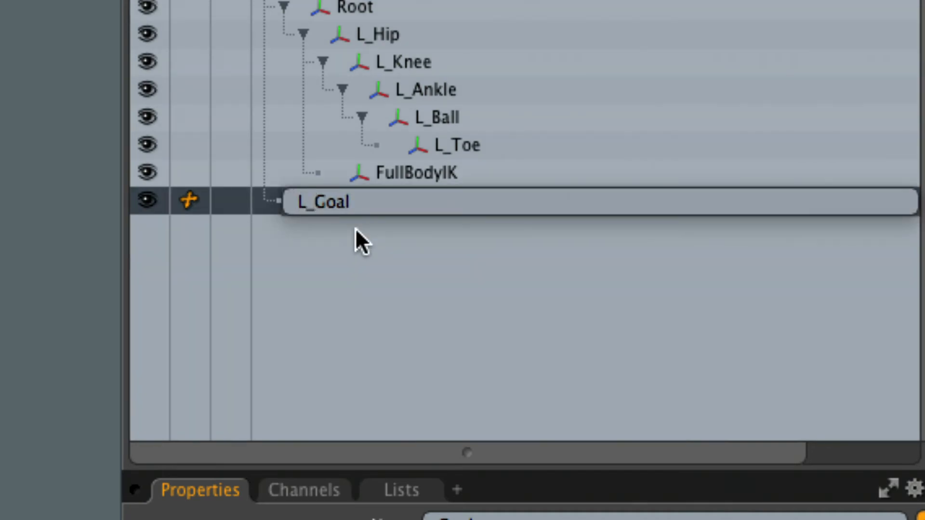
type("IK_")
key("Return")
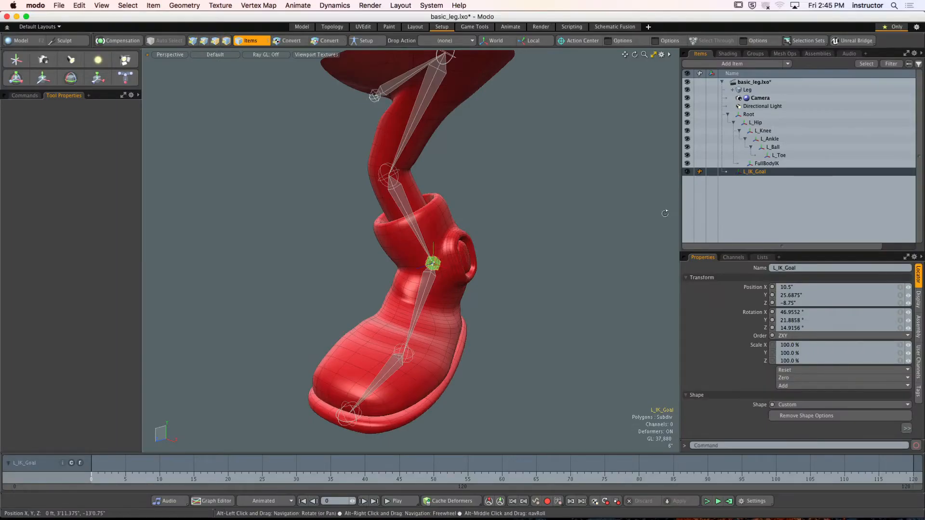
- Enlarge the item properties area and reset the position of L_IK_Goal
left_click_drag(665, 213, 536, 231, "alt")
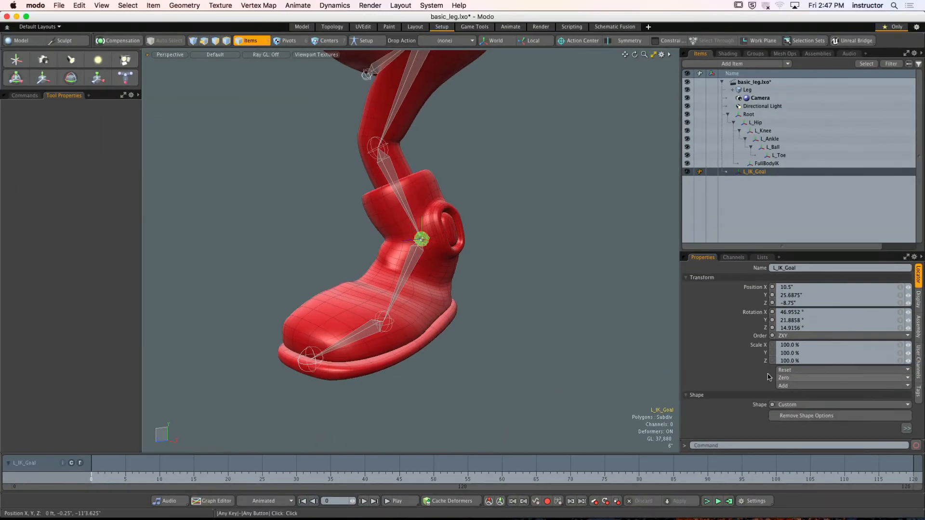
left_click_drag(332, 294, 538, 313, "alt")
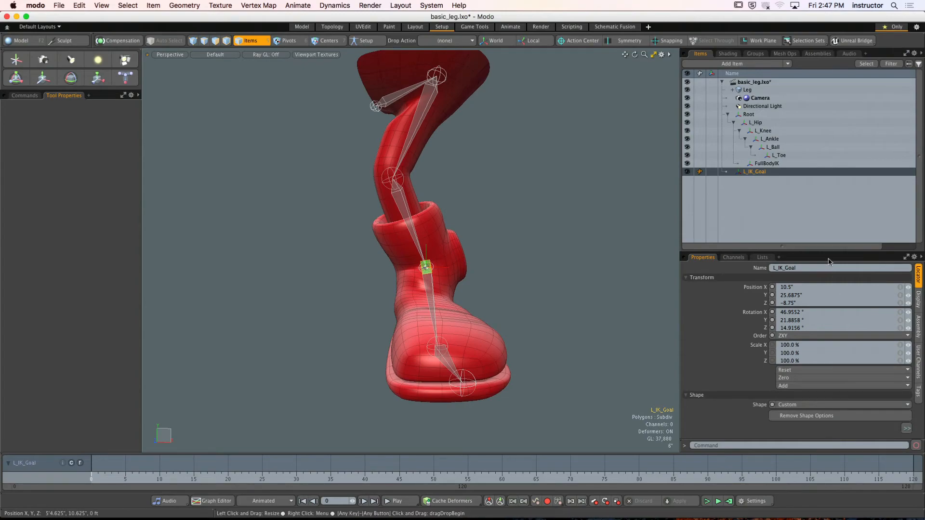
left_click_drag(827, 251, 833, 202)
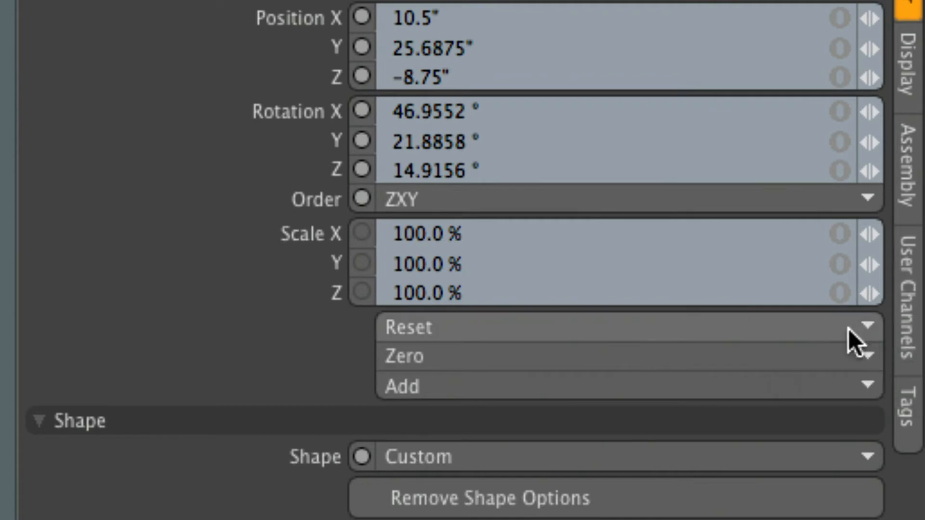
left_click(661, 321)
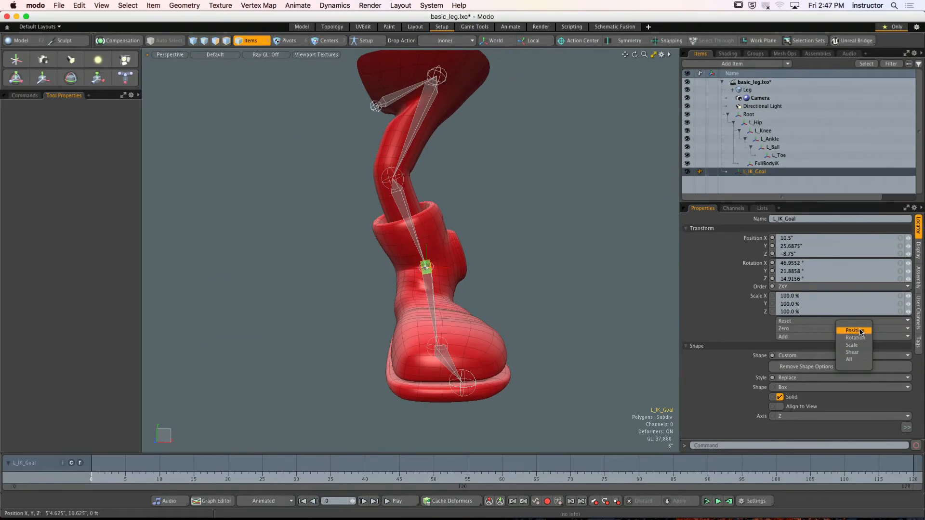
left_click(814, 362)
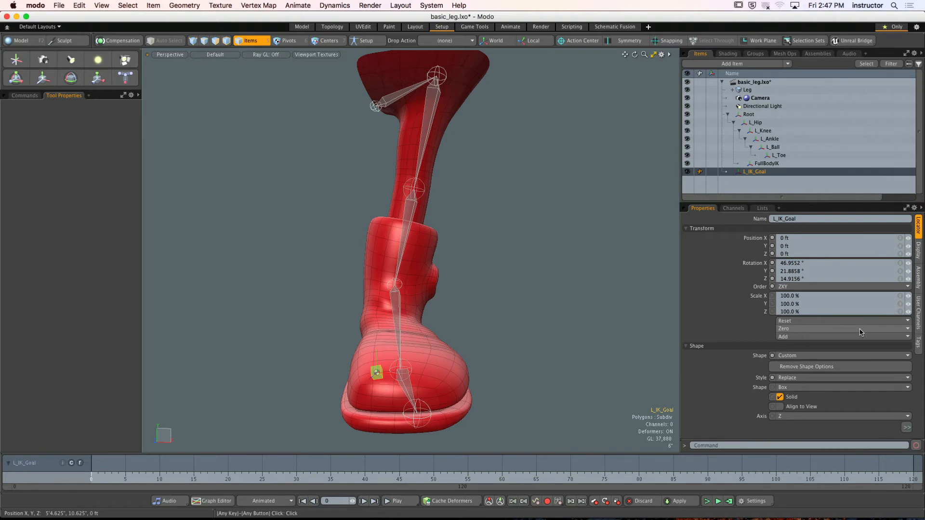
- Turn on the grid in the 3D viewport's visibility properties to reveal the world origin
key("o")
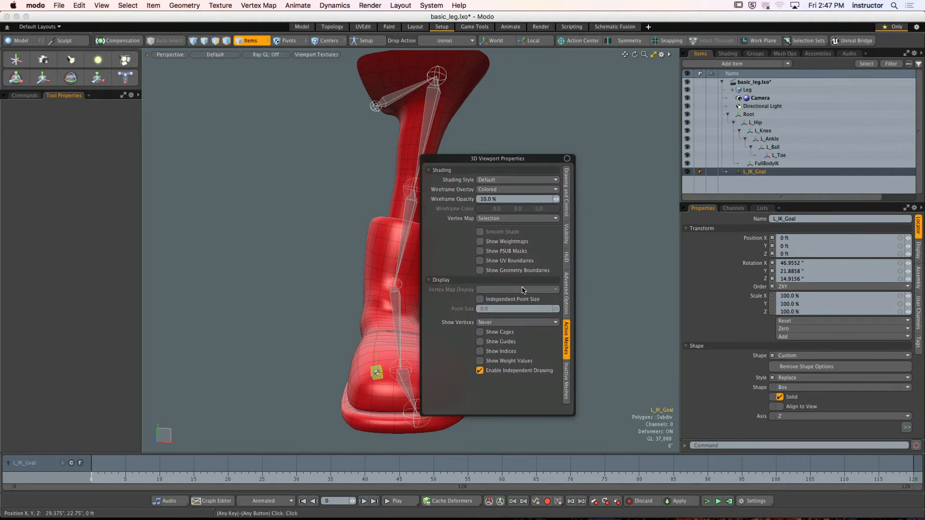
left_click(565, 241)
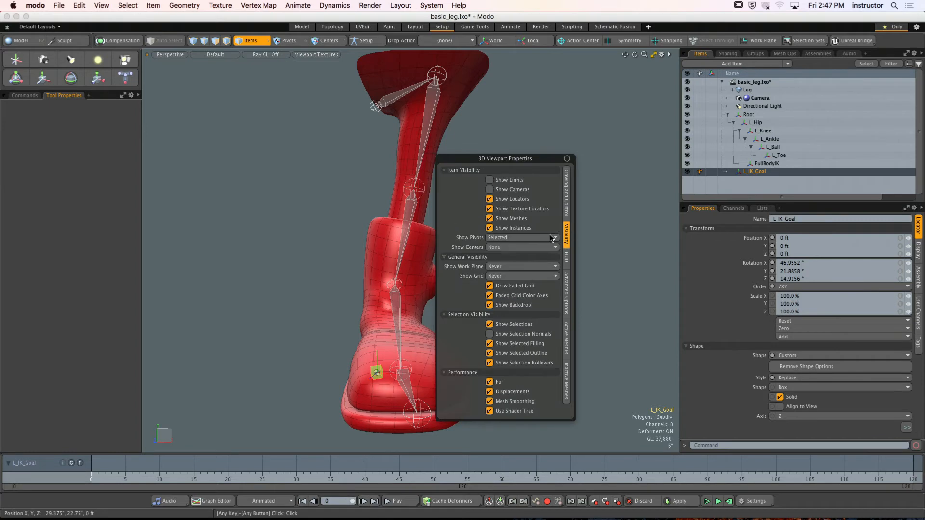
left_click(521, 276)
left_click(521, 278)
left_click_drag(539, 289, 506, 295, "alt")
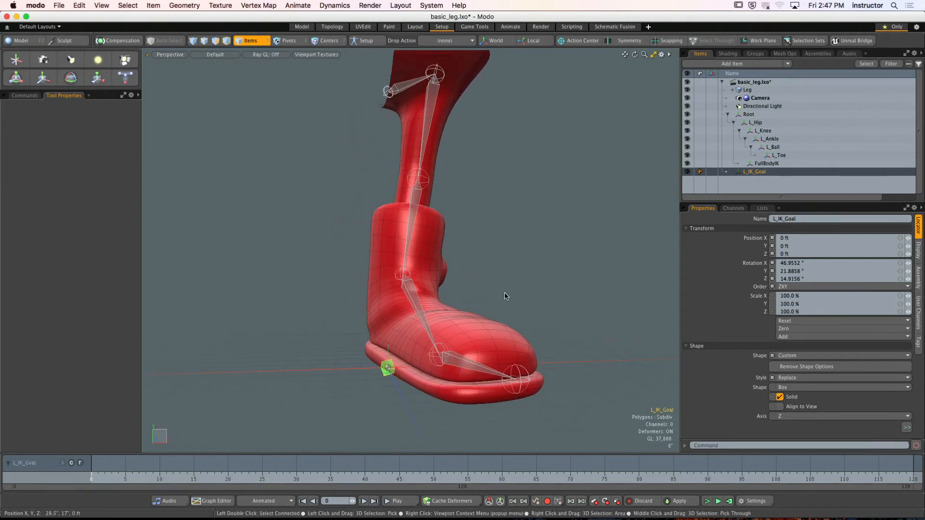
- Undo the position reset and set L_IK_Goal's Position Y to 0
key("super+z")
left_click_drag(400, 272, 403, 242, "ctrl+alt")
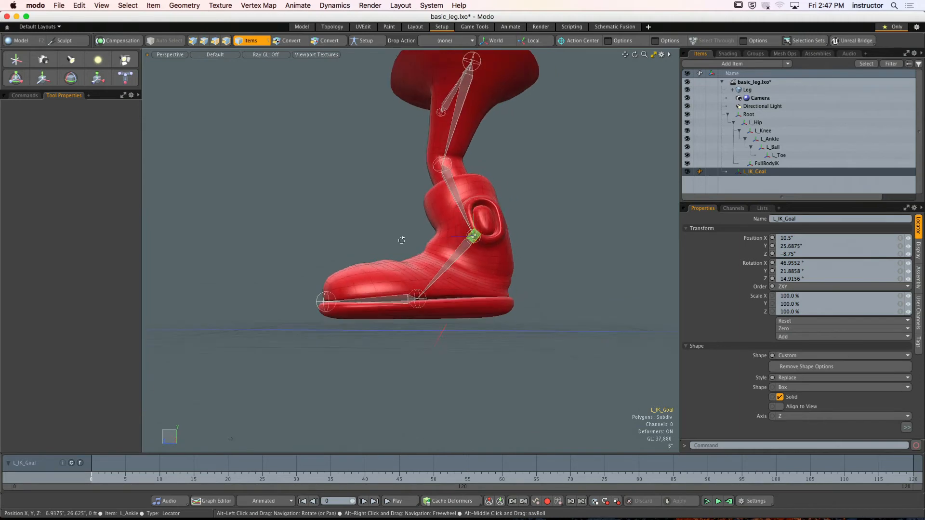
left_click_drag(804, 247, 741, 248)
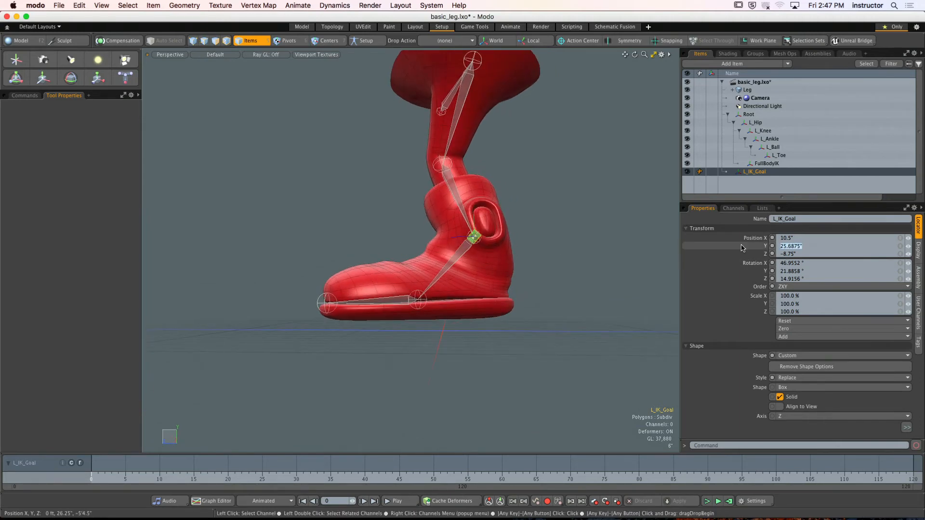
type("0")
key("Return")
left_click_drag(516, 234, 390, 255, "alt")
- Undo the Position Y change, the goal's rename and its earlier vertical move
key("super+z")
key("super+z")
key("super+z")
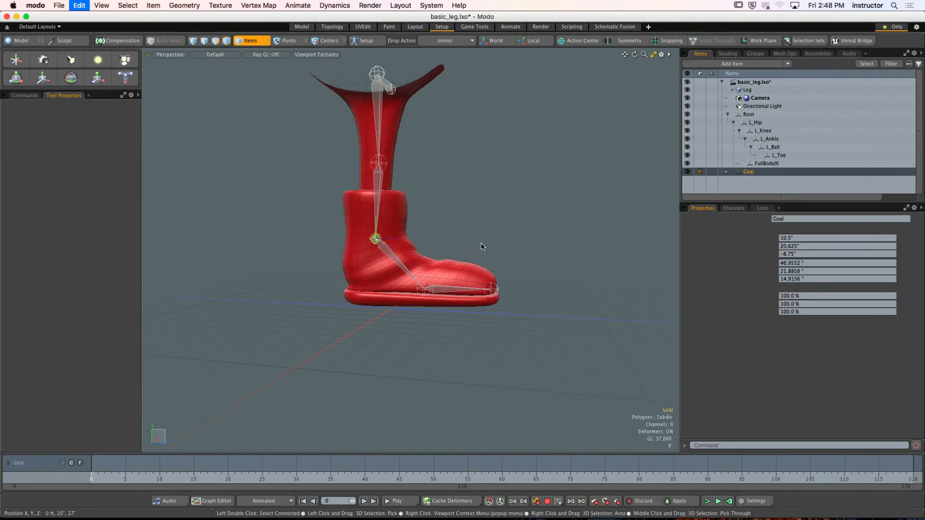
- Reselect the Goal and examine its position and rotation values and the options for resetting them
left_click_drag(486, 236, 466, 222, "alt")
left_click(609, 223)
left_click(497, 237)
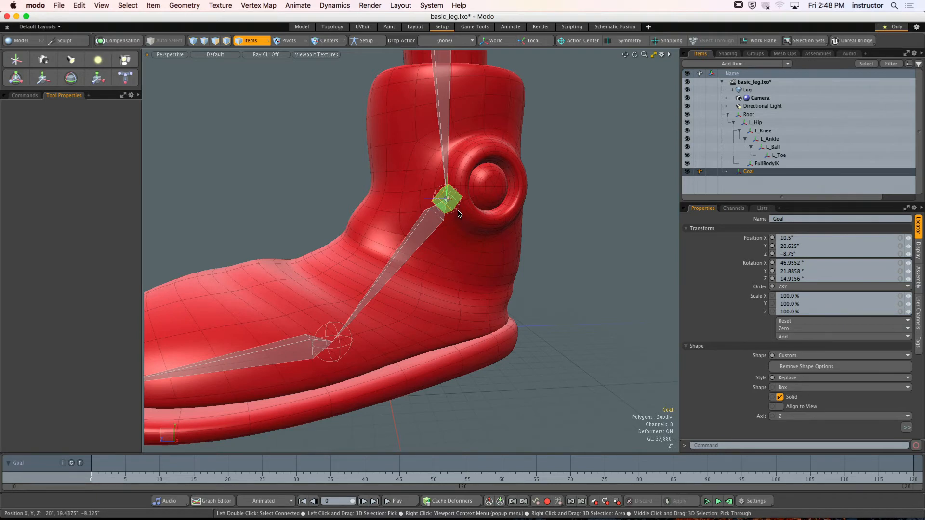
mouse_move(470, 223)
left_mouse_down("alt")
mouse_move(520, 218)
mouse_move(457, 230)
left_mouse_up("alt")
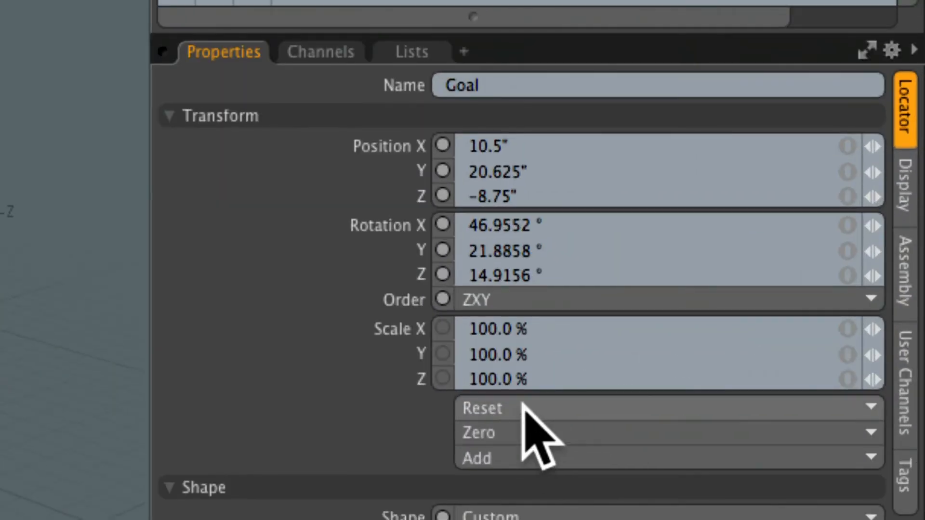
left_click(516, 144)
left_click(525, 175)
left_click(518, 197)
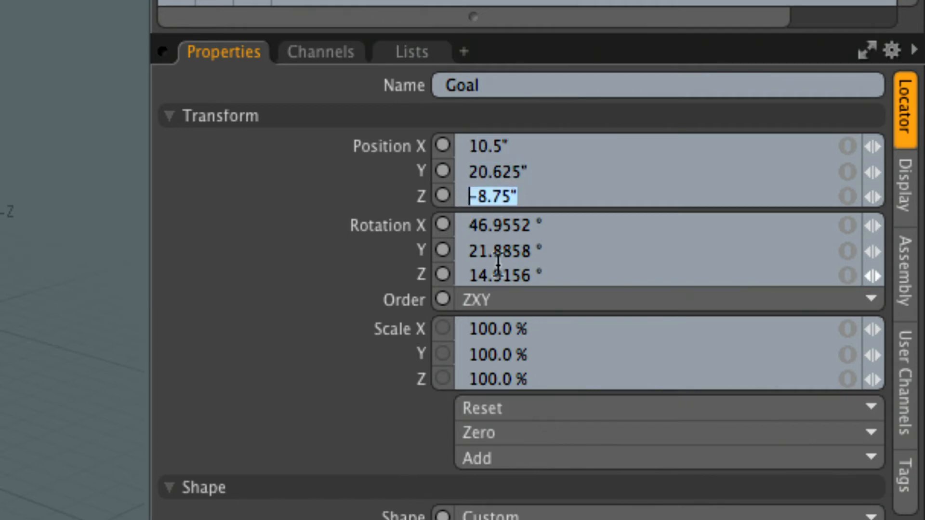
left_click(505, 404)
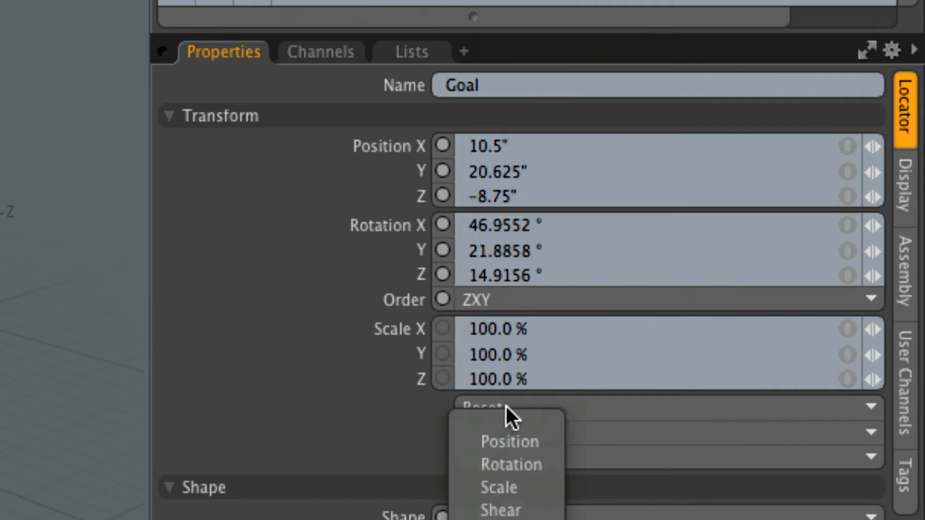
left_click(392, 438)
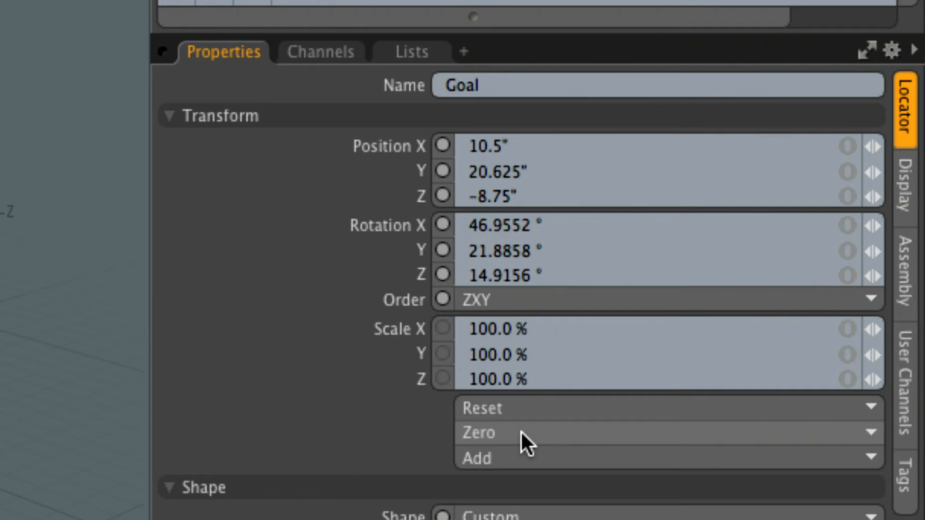
- Zero the Goal's rotation and position at its current place on the ankle, and deselect it
left_click(520, 432)
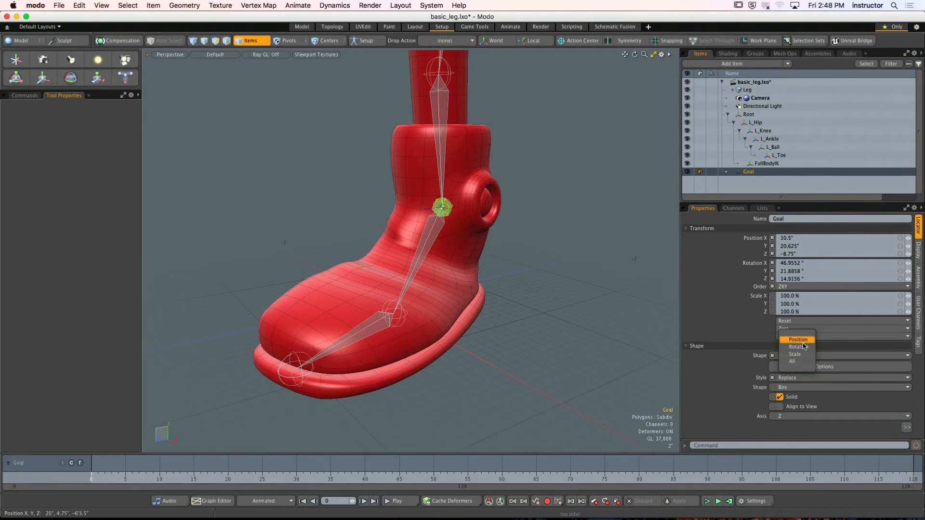
left_click(801, 346)
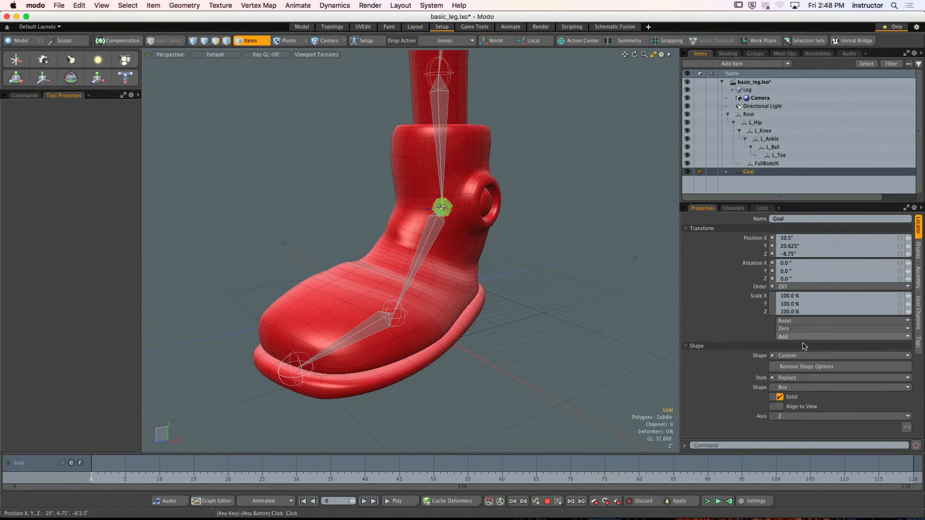
left_click(802, 336)
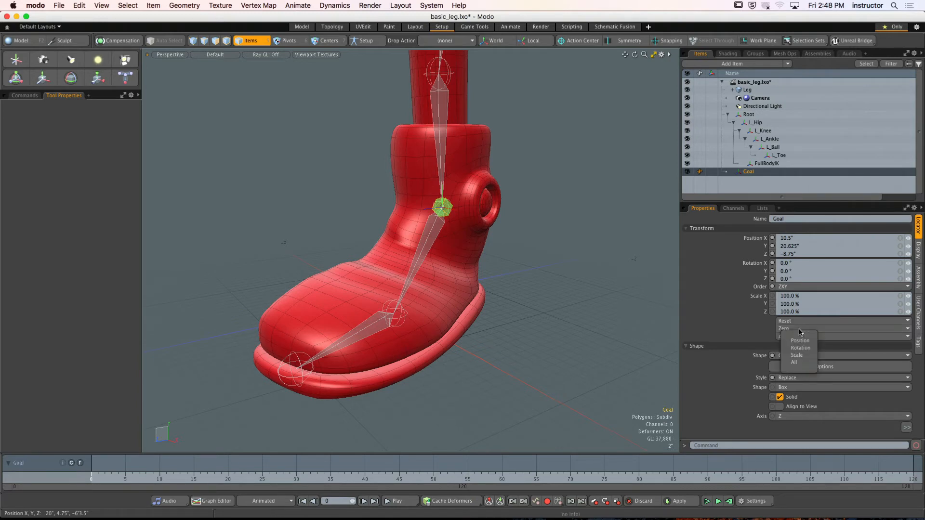
left_click(806, 341)
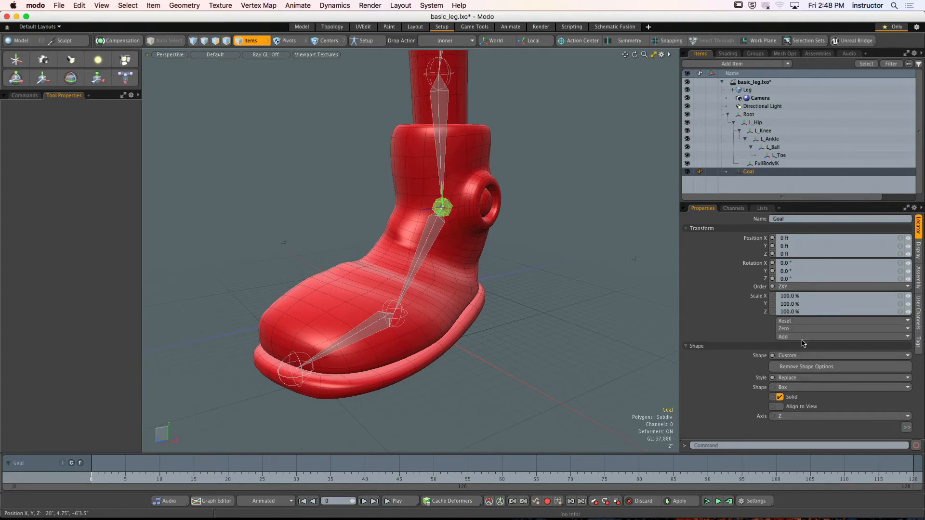
left_click(579, 281)
- Select the zeroed Goal and raise it about 17.375" with the Transform tool to test the leg bend
left_click_drag(347, 248, 524, 260, "alt")
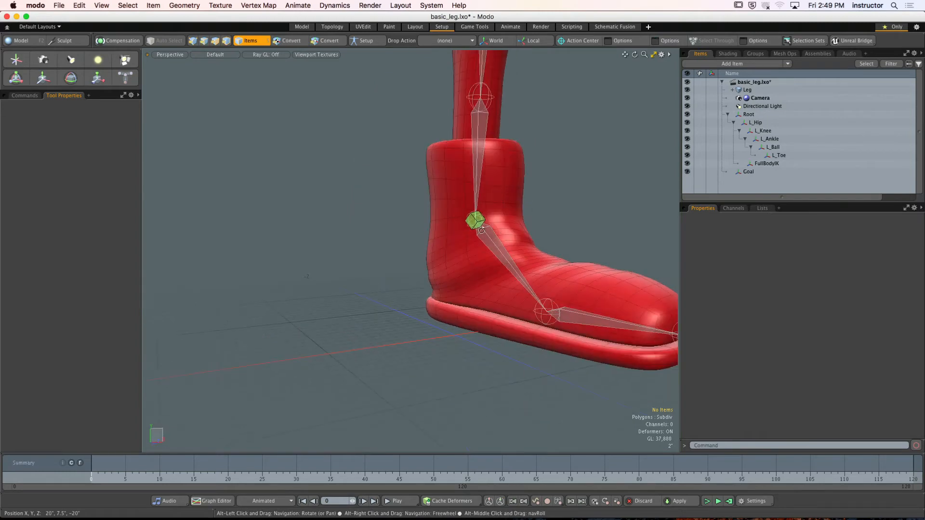
left_click(475, 221)
left_click_drag(524, 189, 449, 130, "alt+shift")
key("y")
scroll(493, 220, "down", 4)
left_click_drag(475, 228, 377, 249, "alt")
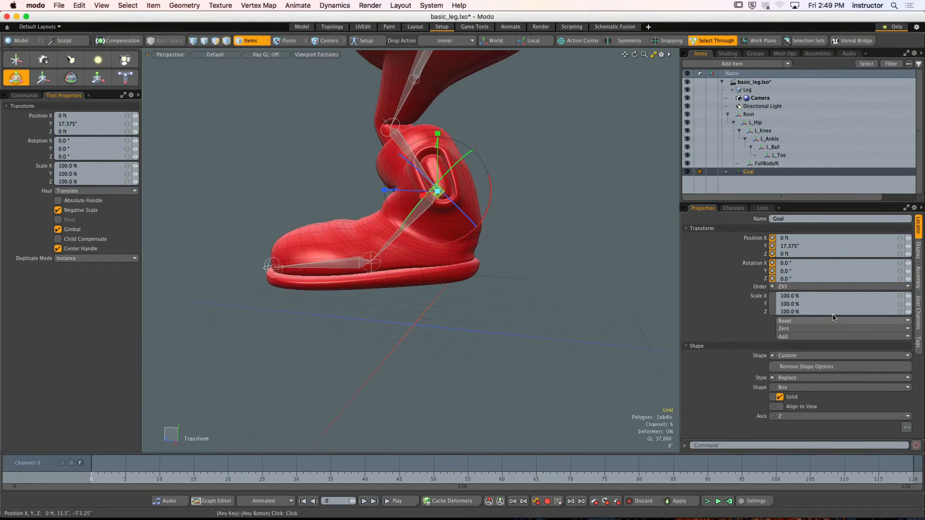
- Set the Goal's Position Y to 0 to return it to its rest position
left_click(790, 246)
type("0")
key("Return")
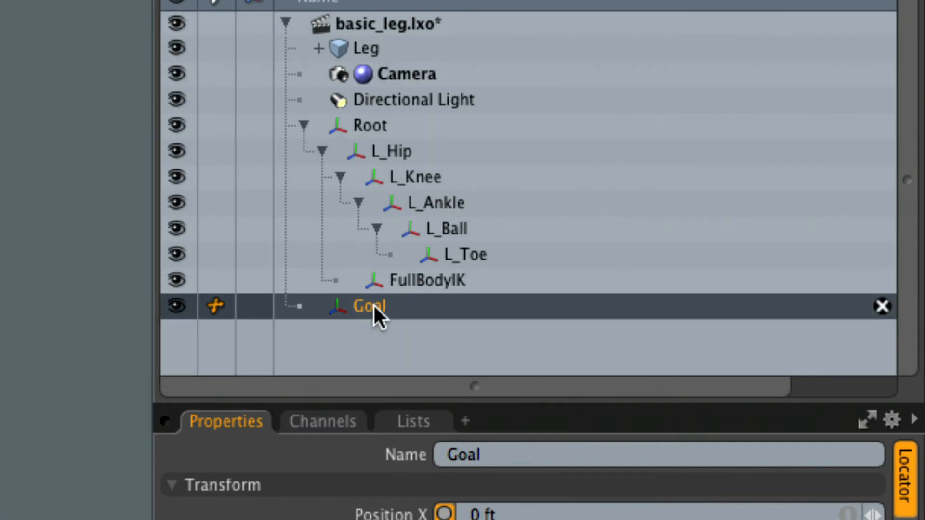
- Rename the zeroed Goal locator as L_IK_Goal
double_click(373, 304)
type("L_IK_)G")
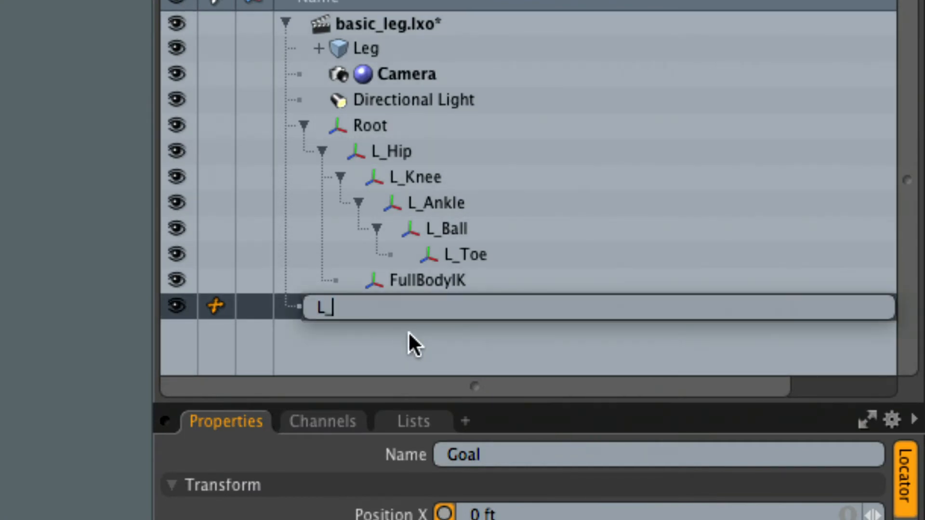
key("BackSpace")
key("BackSpace")
type("Goal")
key("Return")
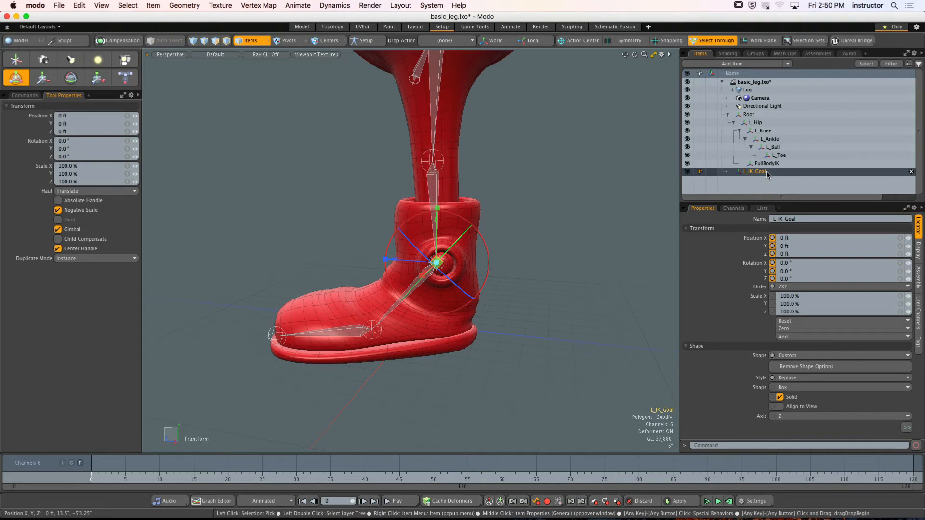
- Switch to Chrome and open the Leg IK and Reverse Foot Lock Instructions from the Week 07 course module
mouse_move(653, 519)
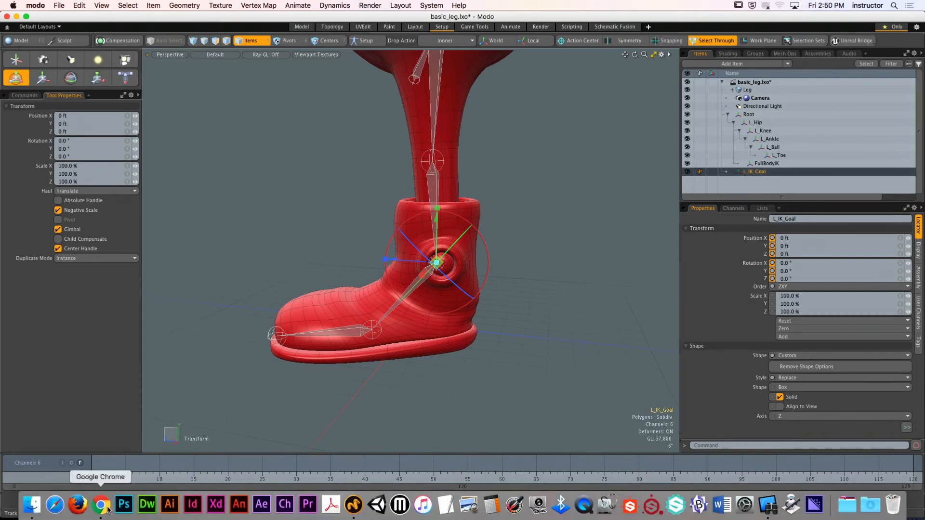
left_click(108, 509)
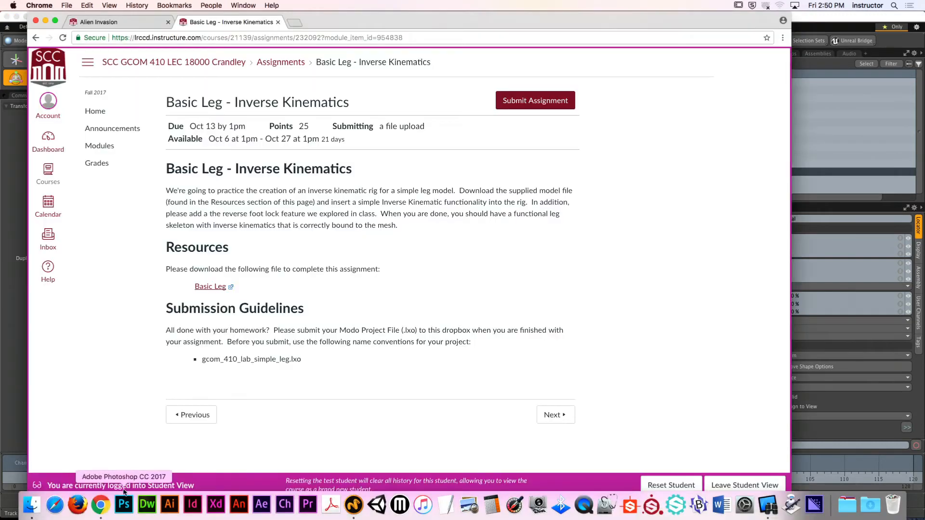
left_click(103, 148)
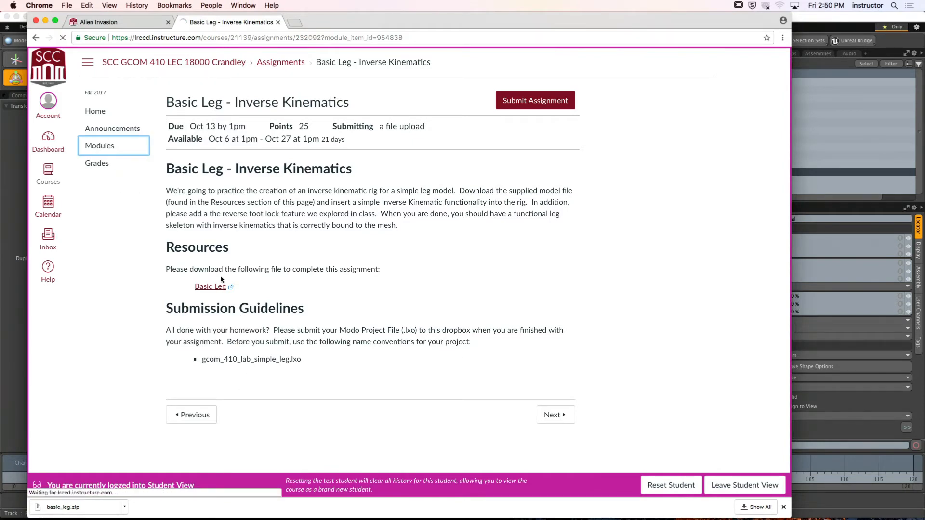
scroll(300, 371, "down", 5)
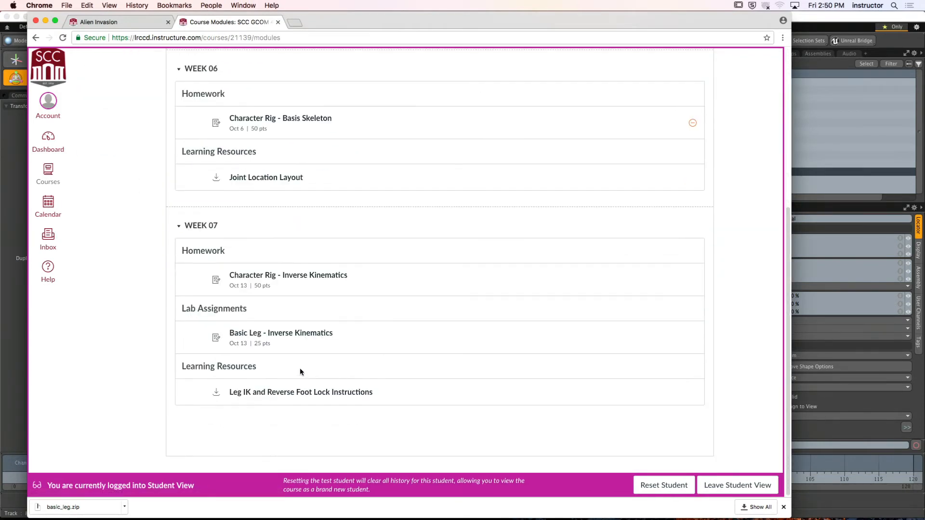
left_click(299, 393)
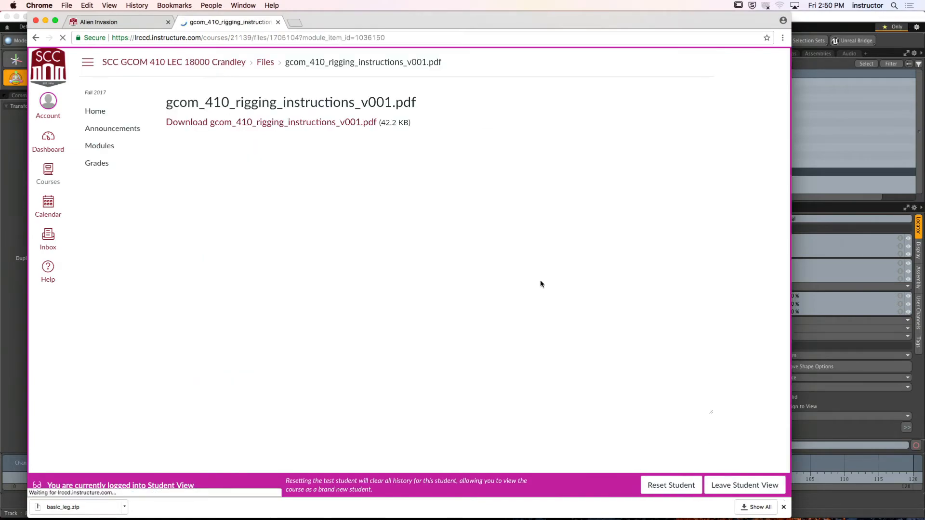
- Read the Creating the Knee Up Vector section on page 2 of the rigging instructions, and return to Modo
scroll(709, 230, "down", 5)
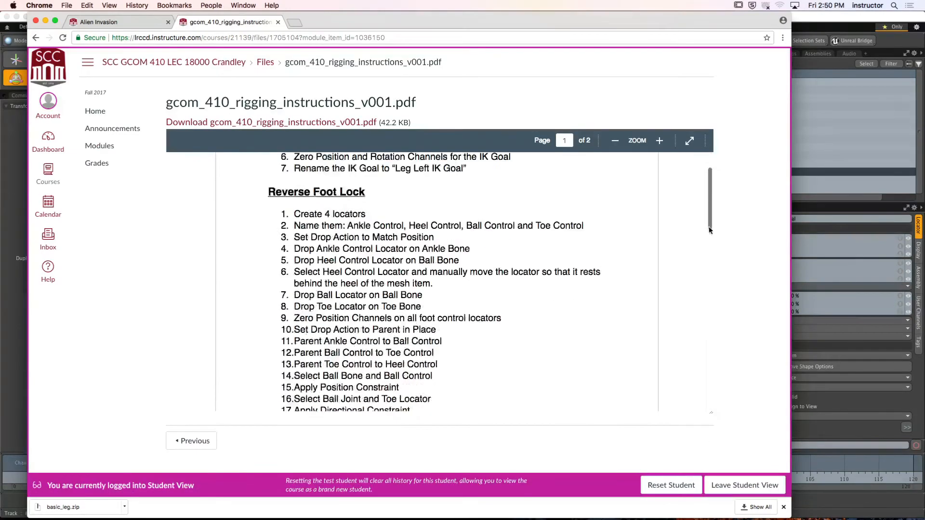
scroll(709, 230, "down", 10)
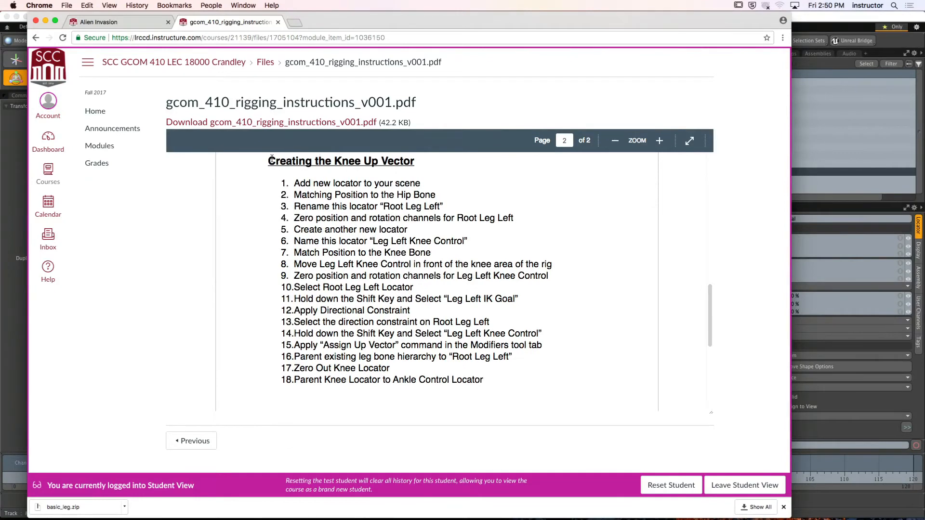
left_click_drag(272, 159, 527, 427)
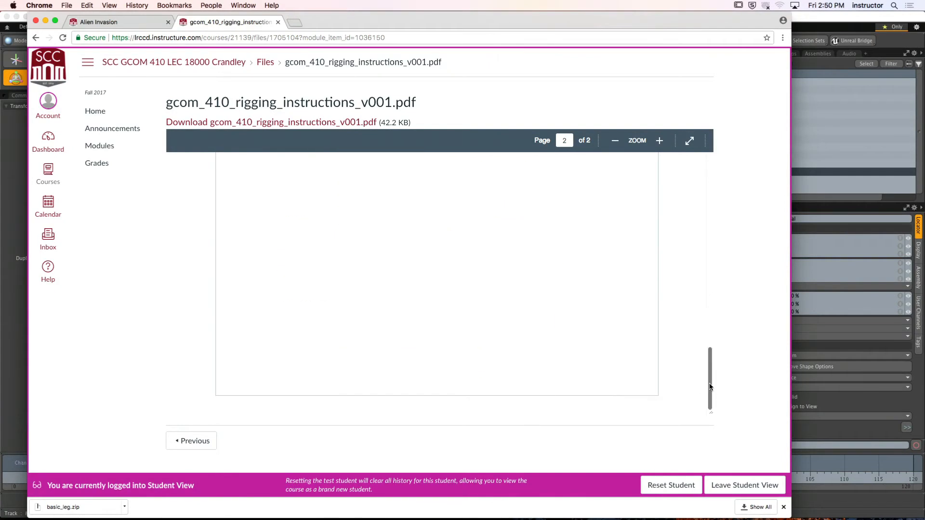
left_click_drag(710, 387, 709, 322)
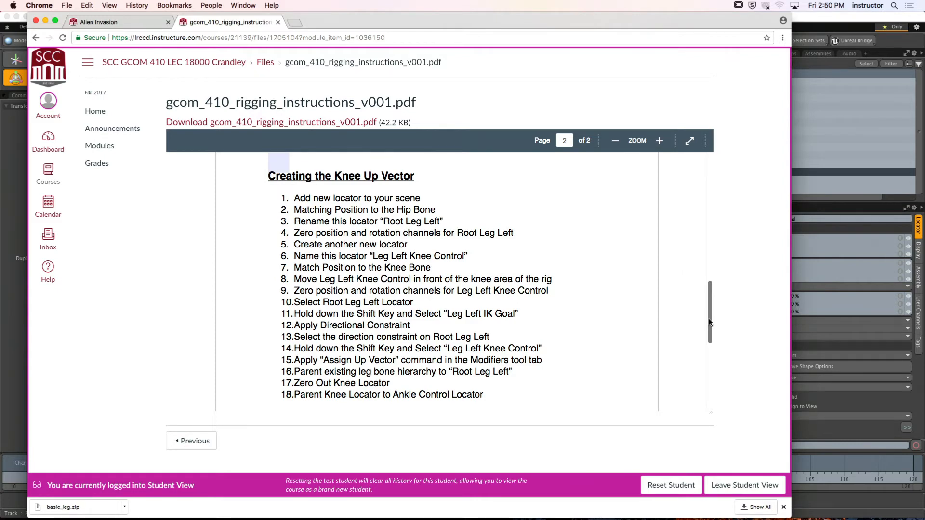
left_click(824, 21)
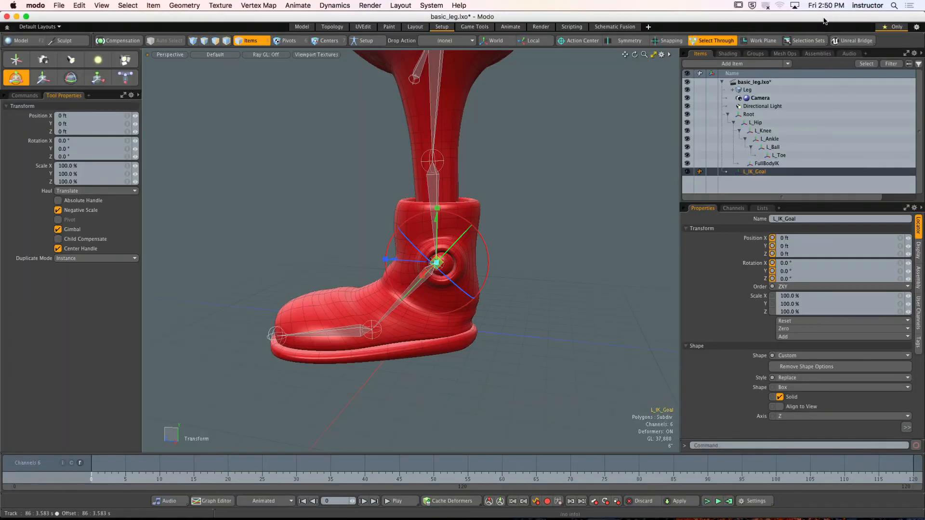
- Deselect the L_IK_Goal locator and add a new locator to the scene
key("Escape")
left_click_drag(477, 186, 501, 195, "alt")
left_click_drag(501, 195, 478, 225, "alt+shift")
left_click_drag(478, 226, 482, 192, "alt+shift")
left_click_drag(483, 192, 482, 209, "alt+shift")
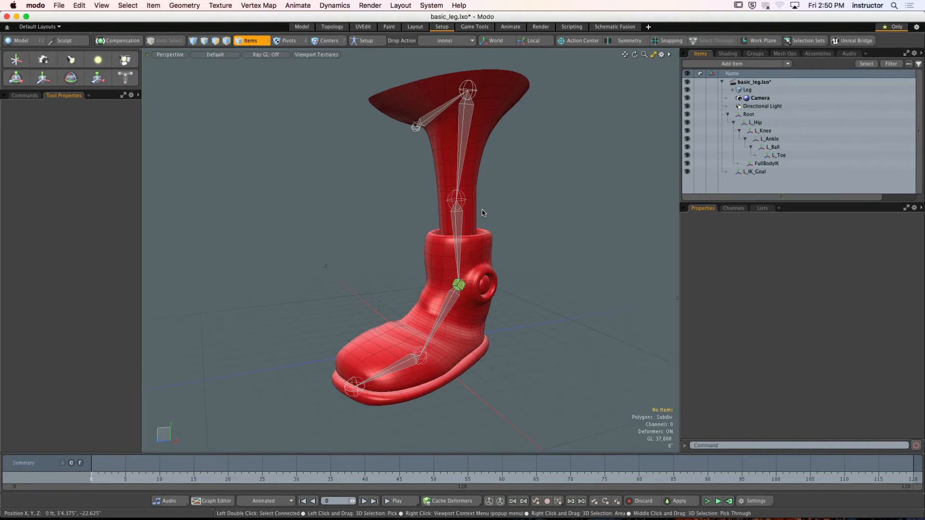
left_click(16, 59)
left_click_drag(306, 276, 529, 276, "alt")
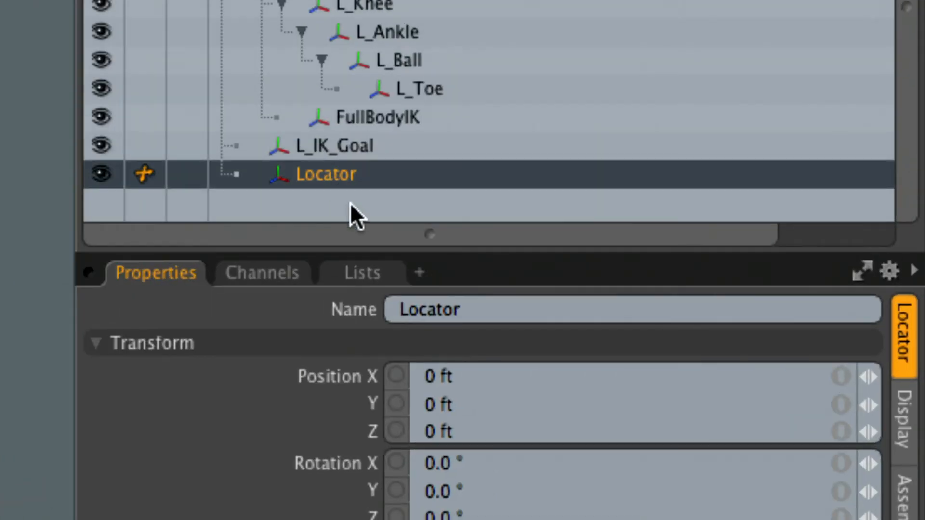
- Rename the new locator as Root Leg Left
double_click(350, 203)
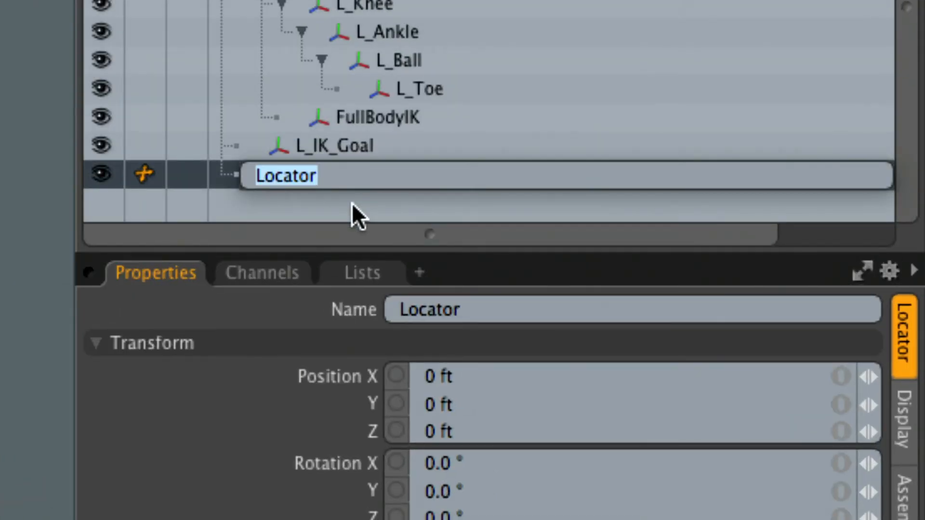
type("Root ")
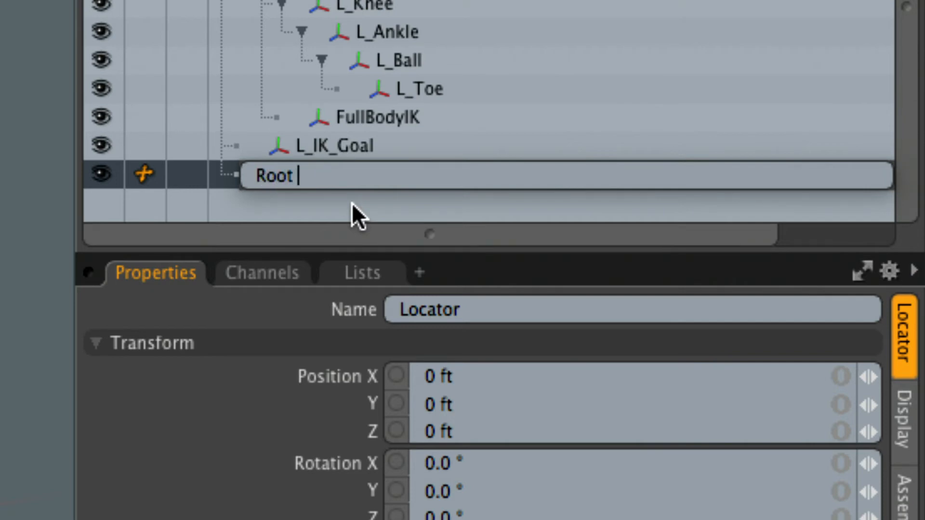
type("Leg Left")
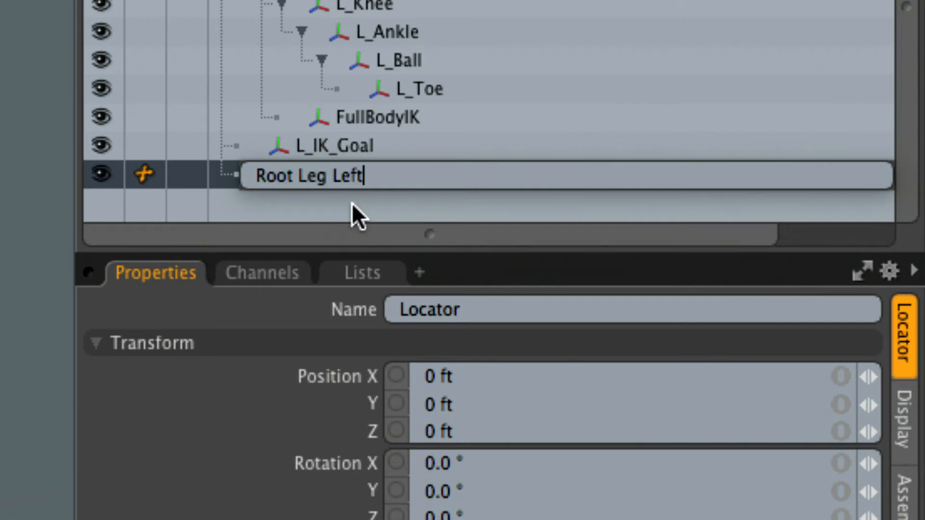
key("Return")
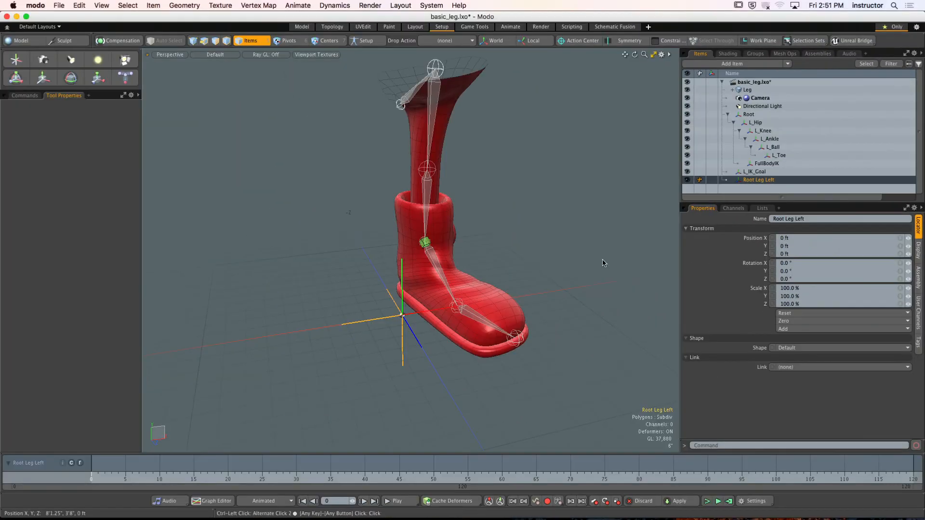
- Set the Drop Action to Match Position
left_click_drag(545, 295, 451, 252, "alt")
left_click_drag(523, 225, 520, 230, "alt+shift")
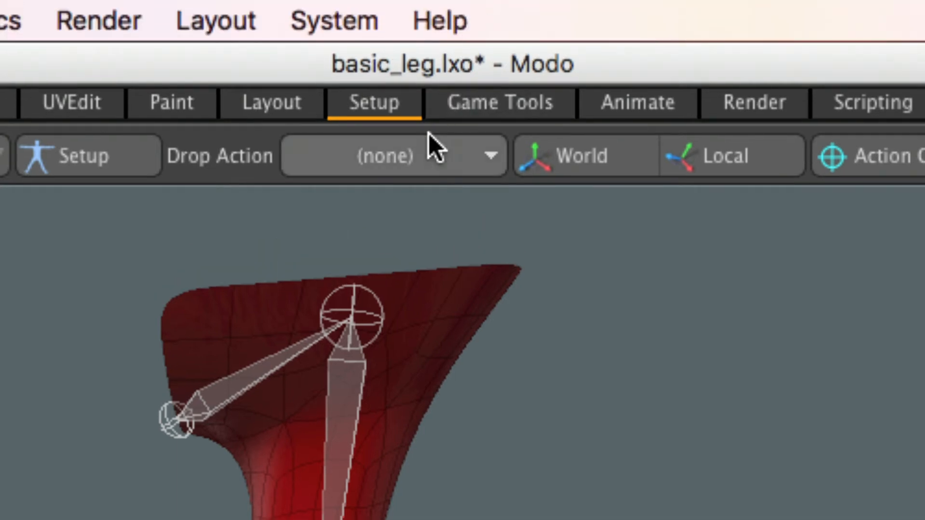
left_click(436, 111)
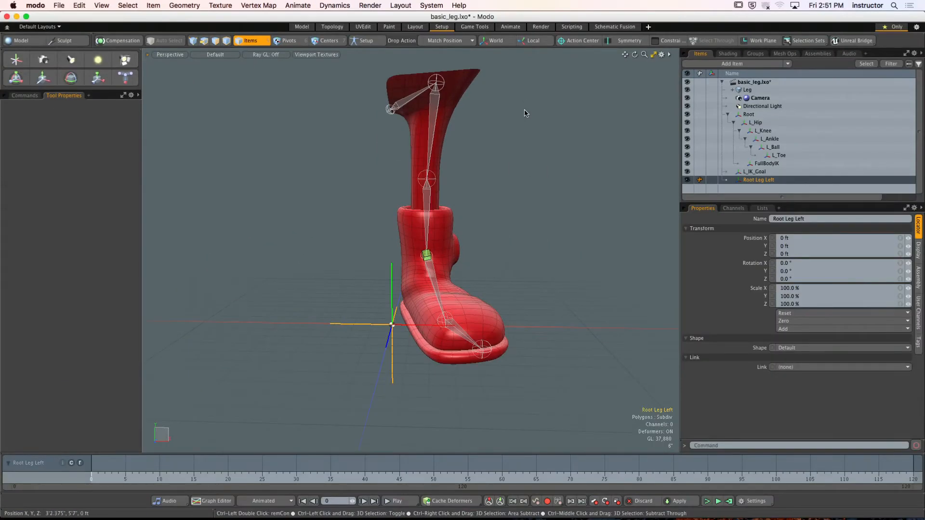
- Try matching the Root Leg Left locator's position to the L_Hip joint, and undo the match
left_click_drag(692, 428, 571, 499, "alt")
left_click_drag(493, 129, 498, 134, "alt")
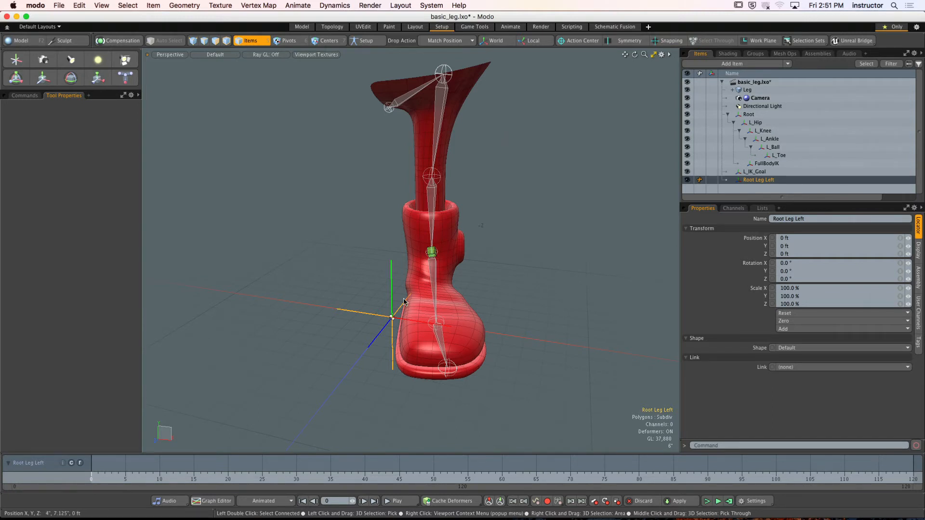
left_click_drag(329, 267, 433, 115)
left_click_drag(498, 138, 491, 250, "alt+shift")
left_click_drag(491, 250, 487, 165, "ctrl+alt")
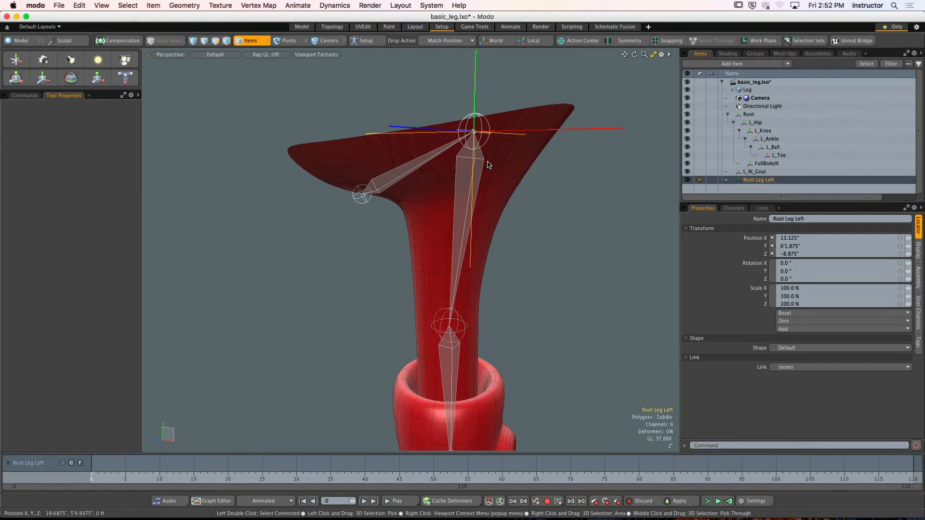
key("super+z")
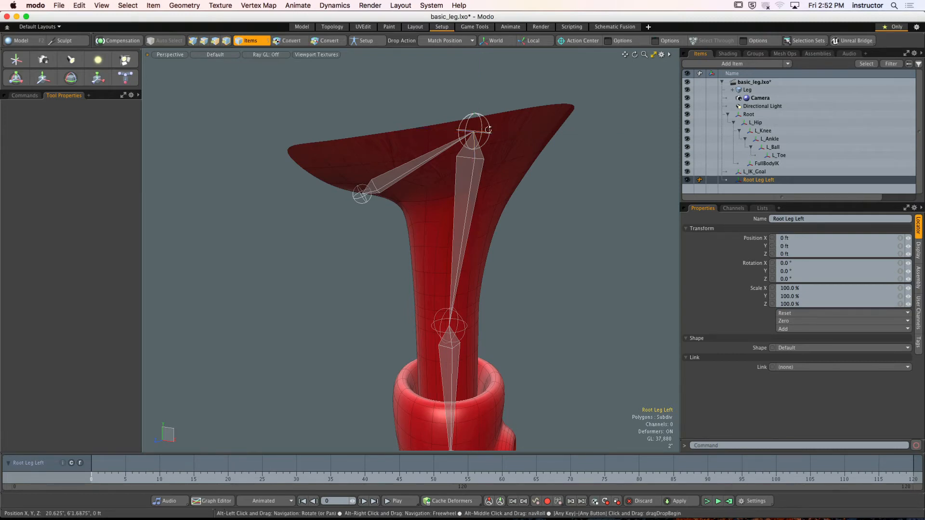
- Examine the hip joint up close, selecting the L_Hip bone to identify the match target and clearing the selection
left_click_drag(490, 147, 512, 179, "alt")
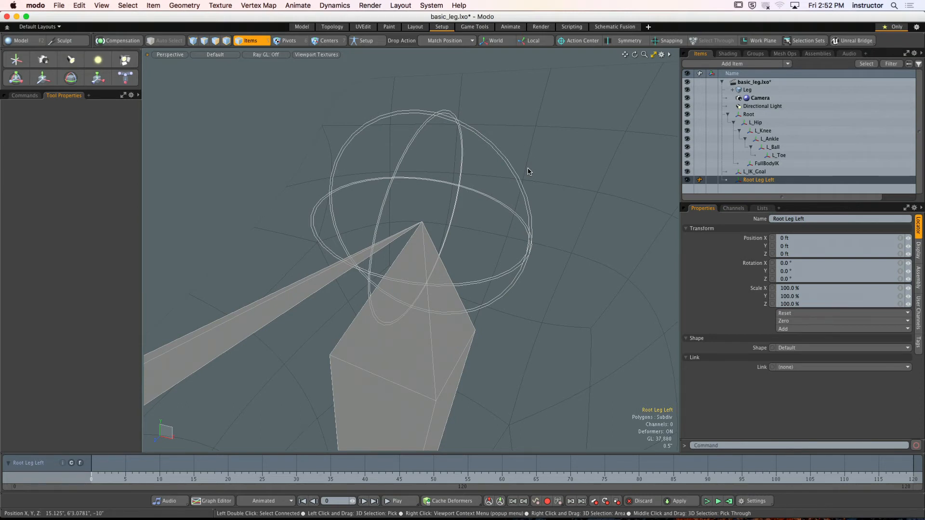
scroll(483, 385, "down", 5)
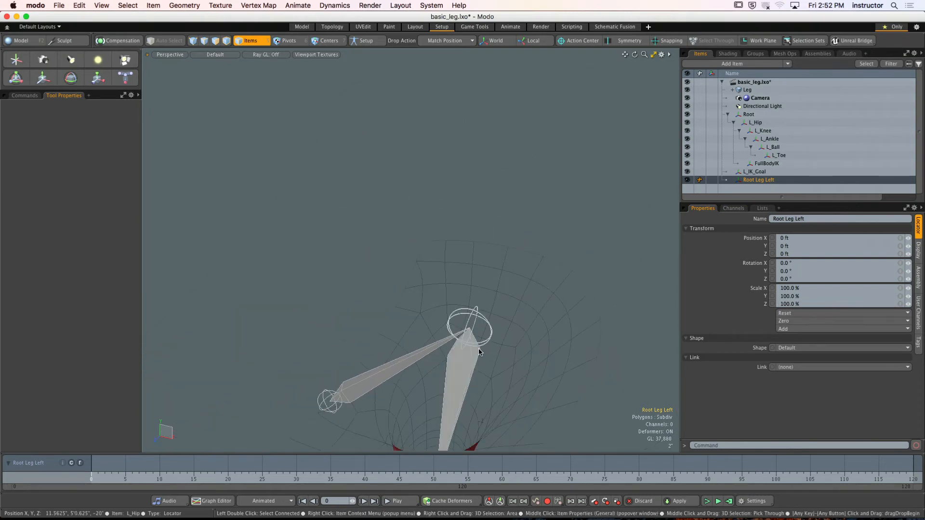
left_click_drag(472, 346, 455, 184, "alt")
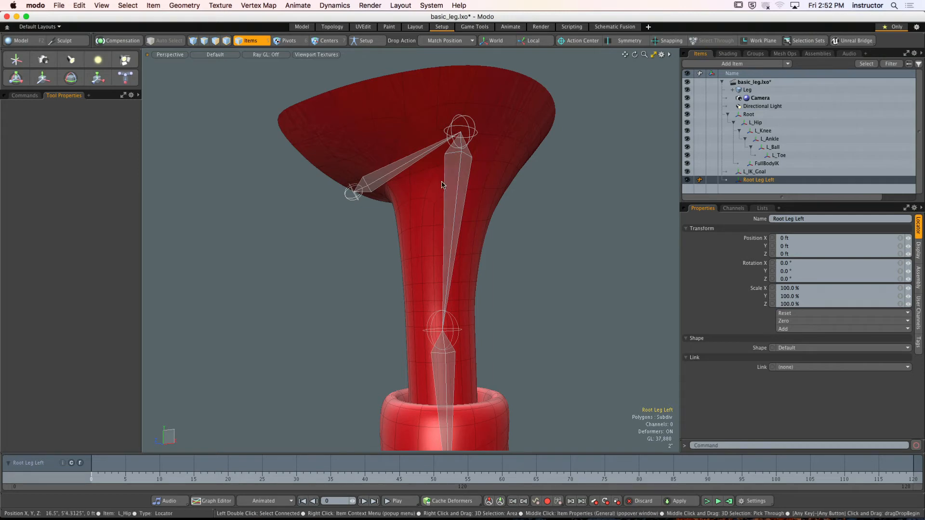
left_click(455, 177)
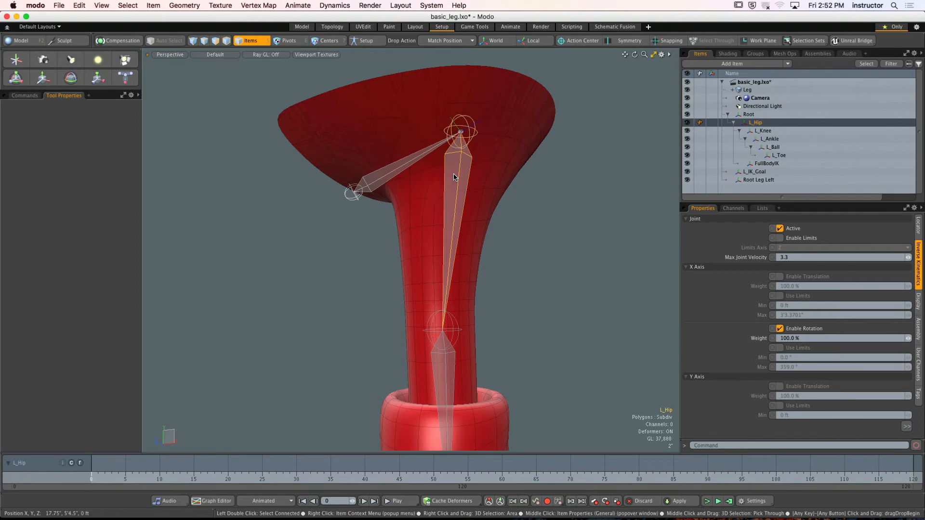
left_click(524, 221)
scroll(500, 193, "down", 5)
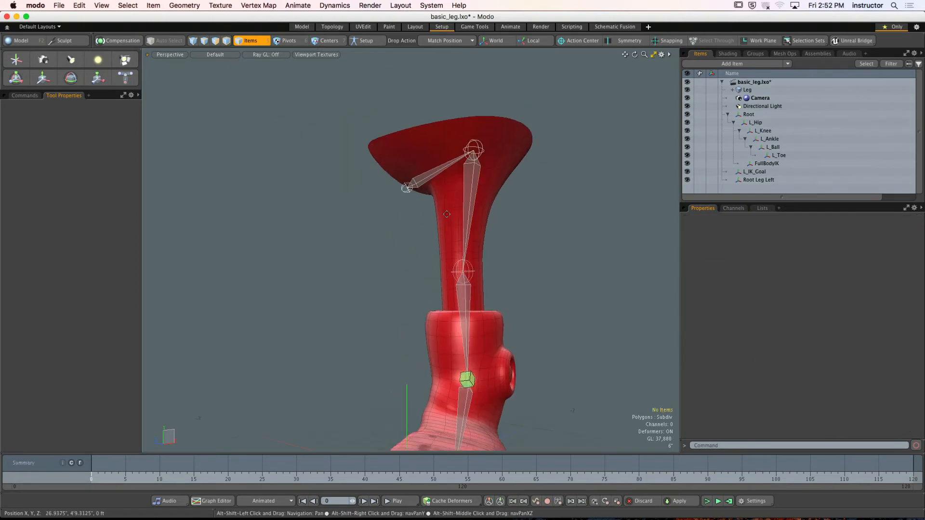
- Select the Root Leg Left locator at the scene origin and match its position to the L_Hip joint
left_click_drag(384, 409, 408, 316, "alt+shift")
left_click(406, 316)
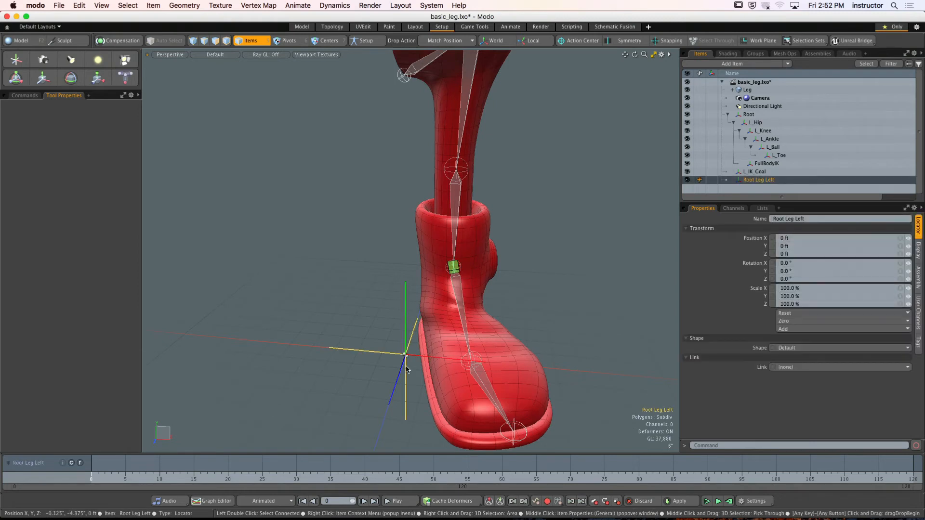
left_click_drag(459, 108, 465, 91)
left_click_drag(466, 92, 465, 258)
scroll(465, 231, "up", 4)
left_click_drag(474, 212, 465, 235, "alt")
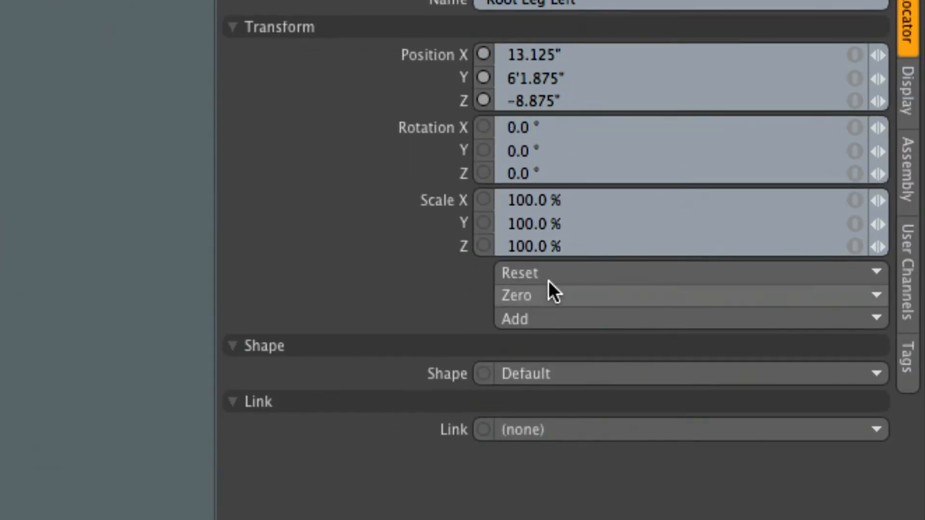
- Zero the Root Leg Left locator's position at its current place on the hip, and deselect it
left_click(554, 274)
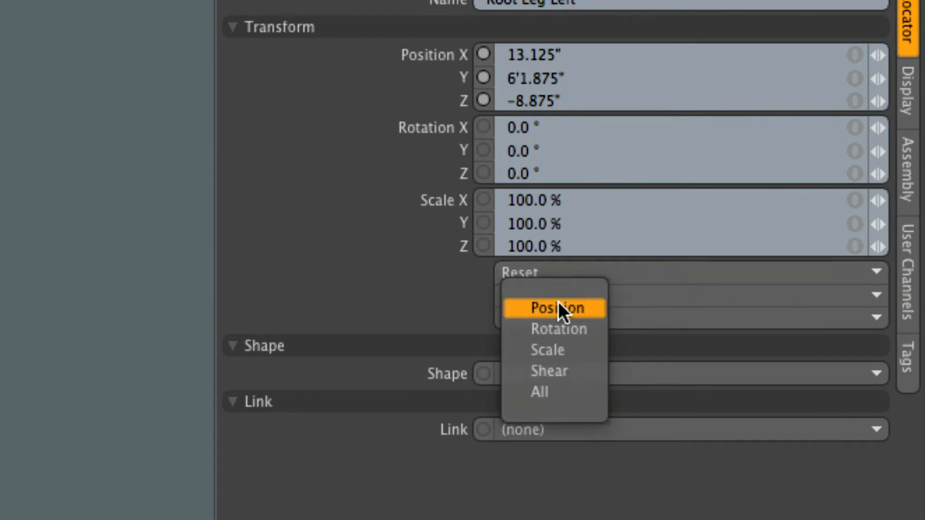
left_click(521, 309)
left_click(538, 299)
left_click(536, 326)
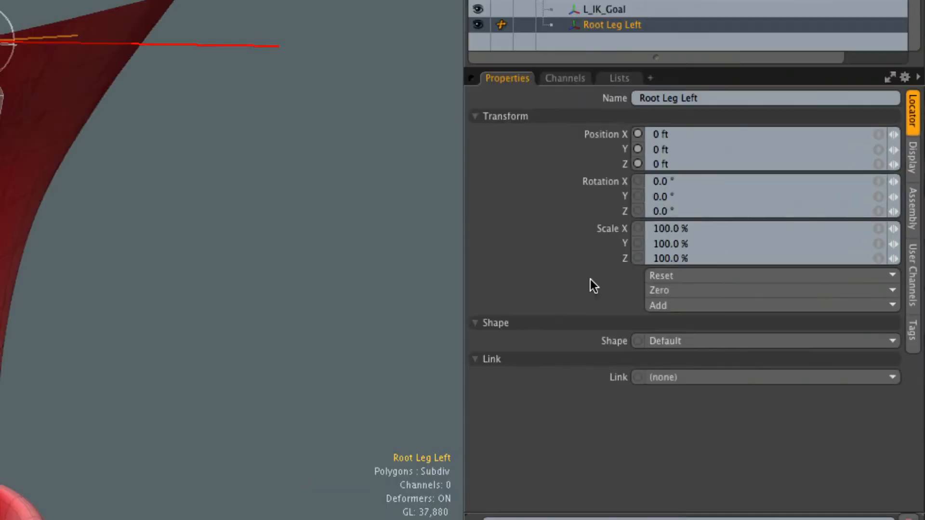
key("x")
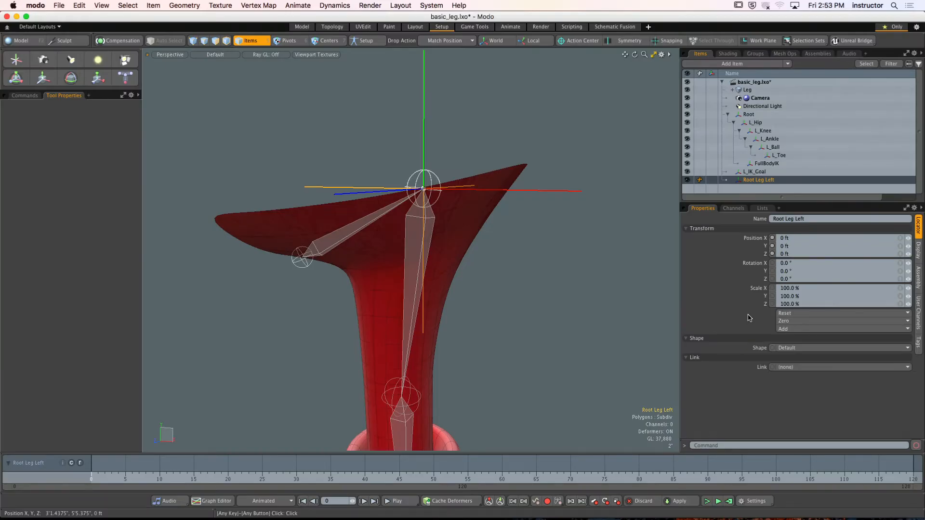
left_click(582, 289)
left_click_drag(557, 291, 436, 248, "ctrl+alt")
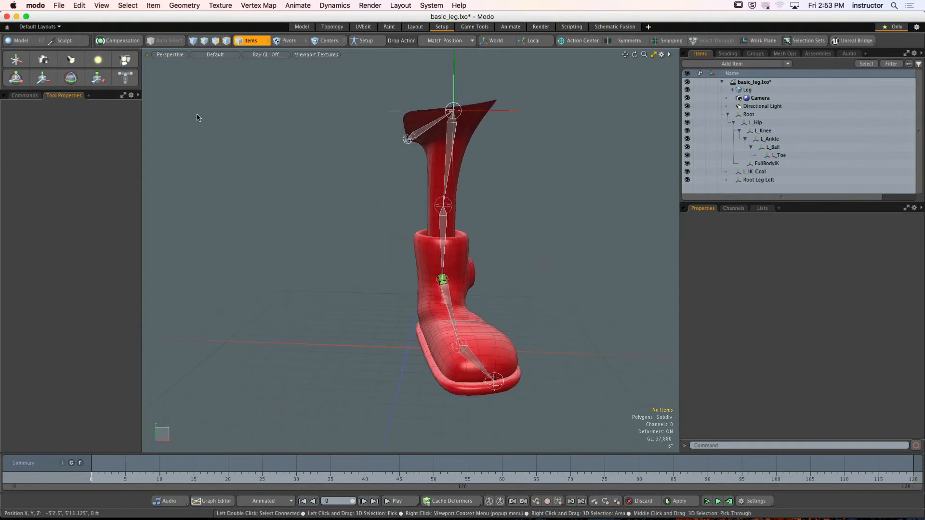
- Add a new locator at the scene origin and name it L_Knee_Control
left_click(16, 60)
left_click_drag(493, 285, 484, 285, "alt+shift")
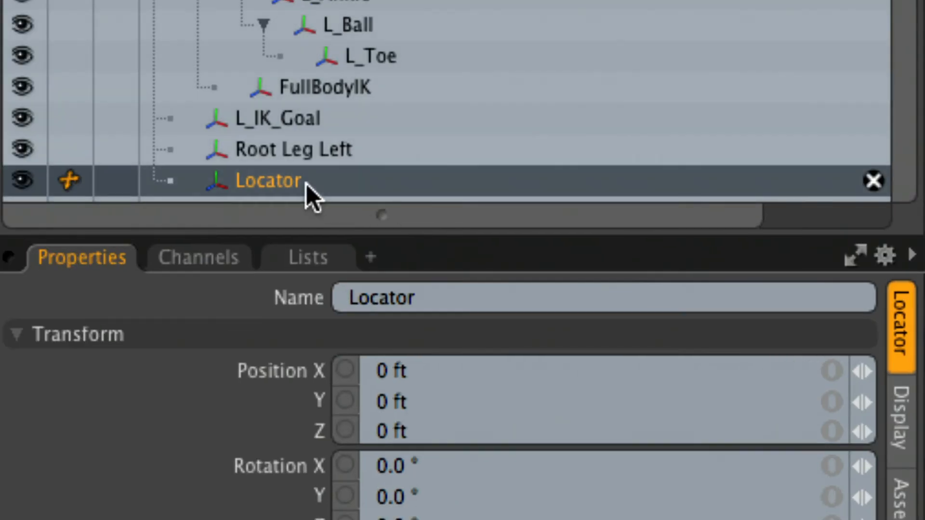
double_click(306, 183)
type("L")
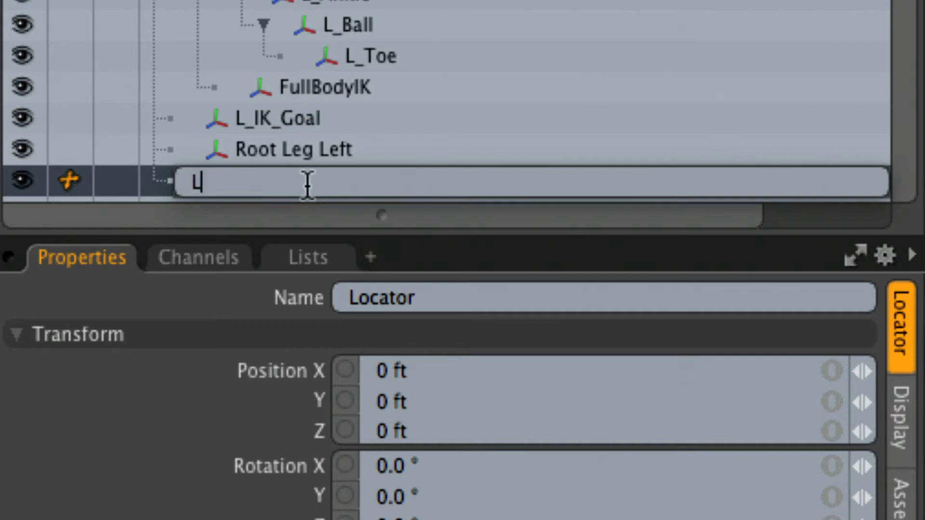
type("_Knee_Control")
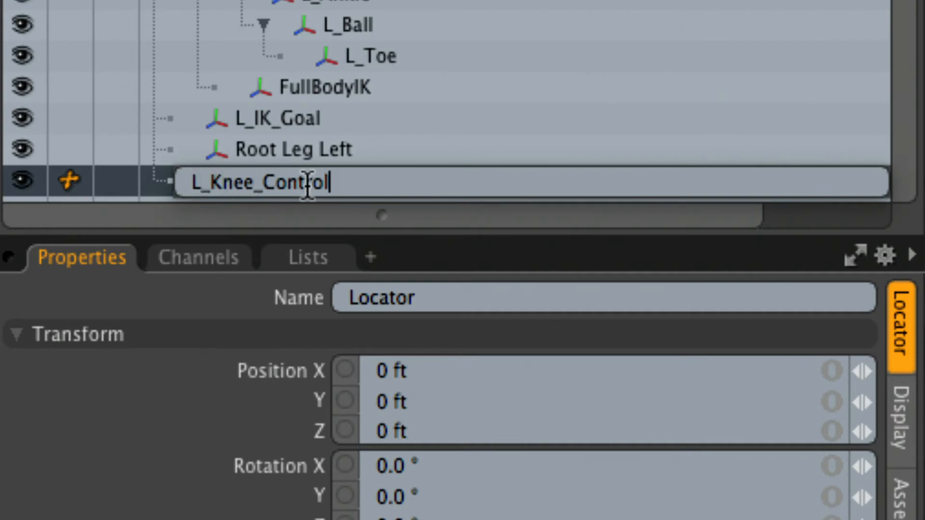
key("Return")
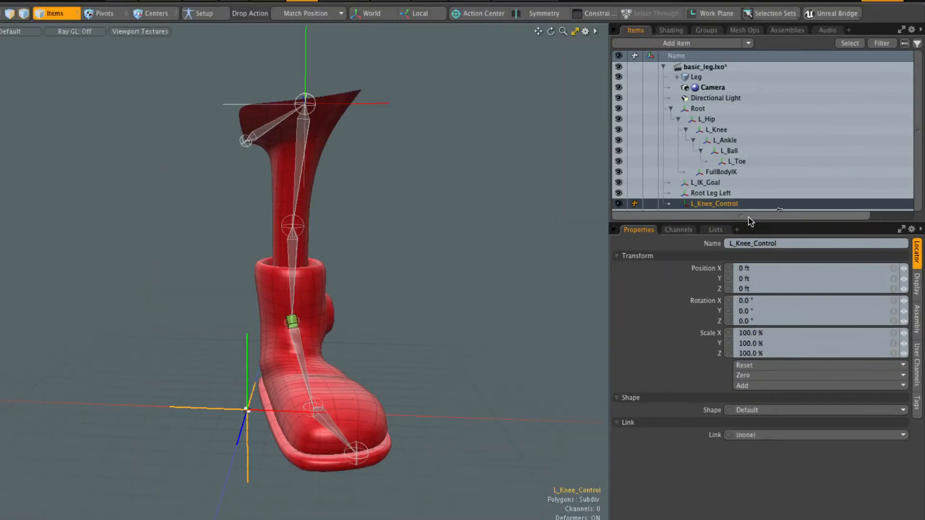
- Match the L_Knee_Control locator's position to the L_Knee joint
left_click_drag(491, 294, 366, 270, "alt")
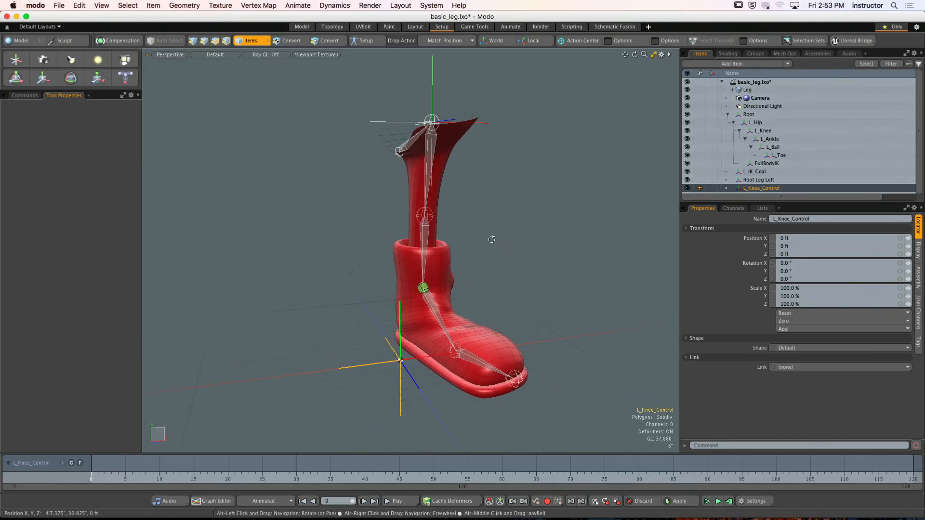
left_click_drag(492, 239, 475, 306, "alt")
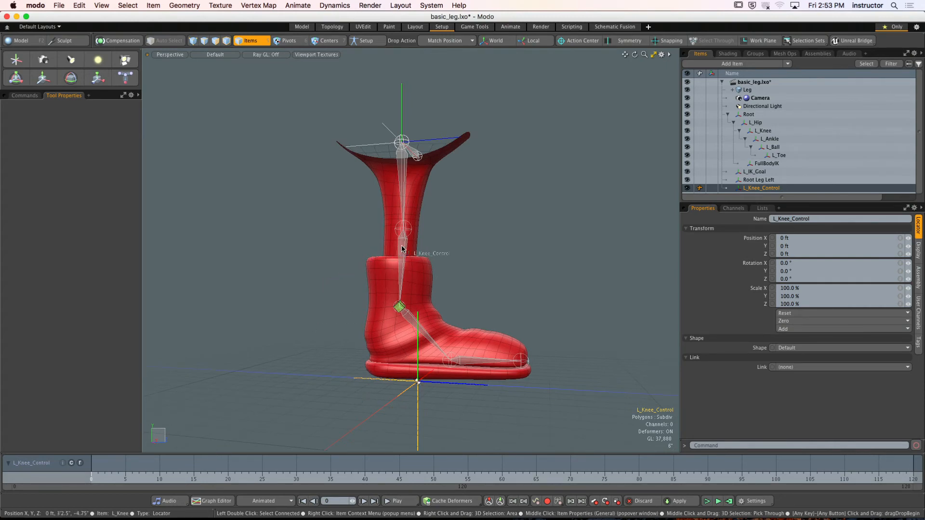
left_click_drag(402, 249, 422, 290)
scroll(417, 243, "up", 3)
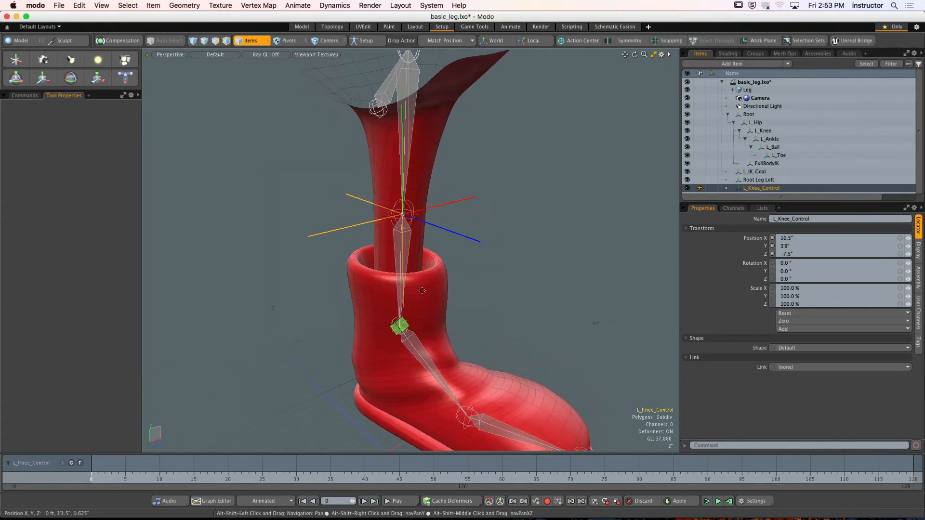
- Move the L_Knee_Control locator straight forward along Z, in front of the knee, to a Z position of 17.25"
key("y")
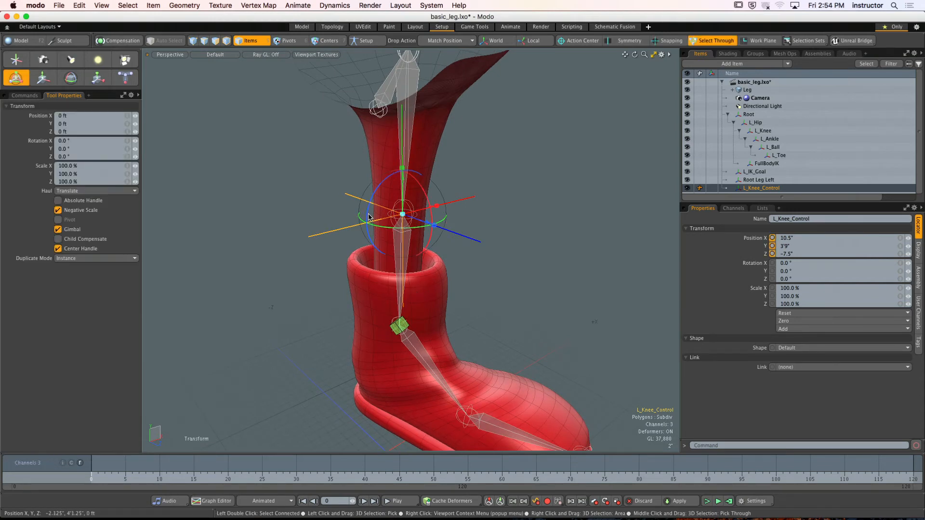
left_click_drag(369, 217, 522, 222, "alt")
key("q")
left_click(551, 221)
scroll(530, 224, "down", 3)
left_click_drag(448, 245, 159, 226, "alt")
- Try moving the L_Knee_Control locator farther forward to a Z position of 6'5.75", and undo the move
left_click(403, 223)
key("w")
left_click_drag(356, 255, 376, 247, "alt")
scroll(376, 247, "down", 2)
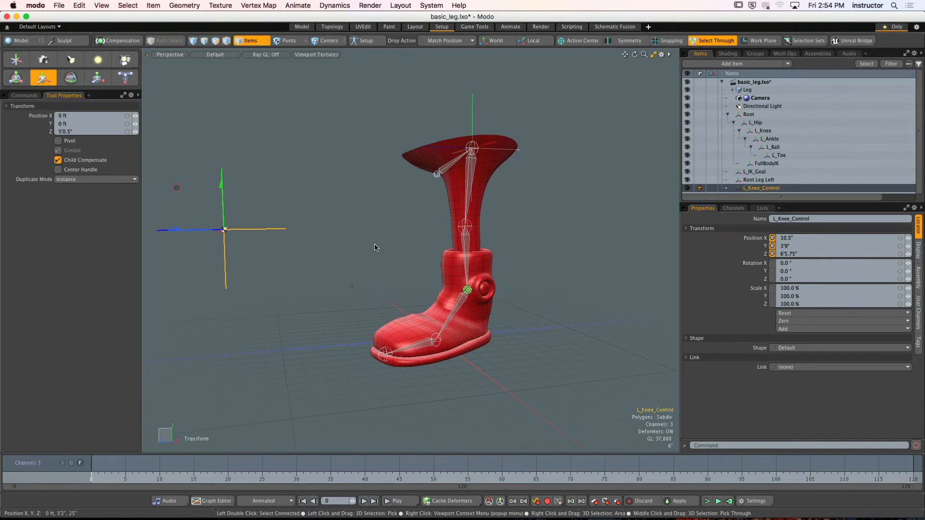
key("super+z")
key("space")
left_click(372, 206)
- Give the L_Knee_Control locator a custom display shape, trying Point and settling on Pyramid
left_click_drag(409, 218, 394, 239, "alt+shift")
scroll(368, 224, "up", 3)
left_click(377, 232)
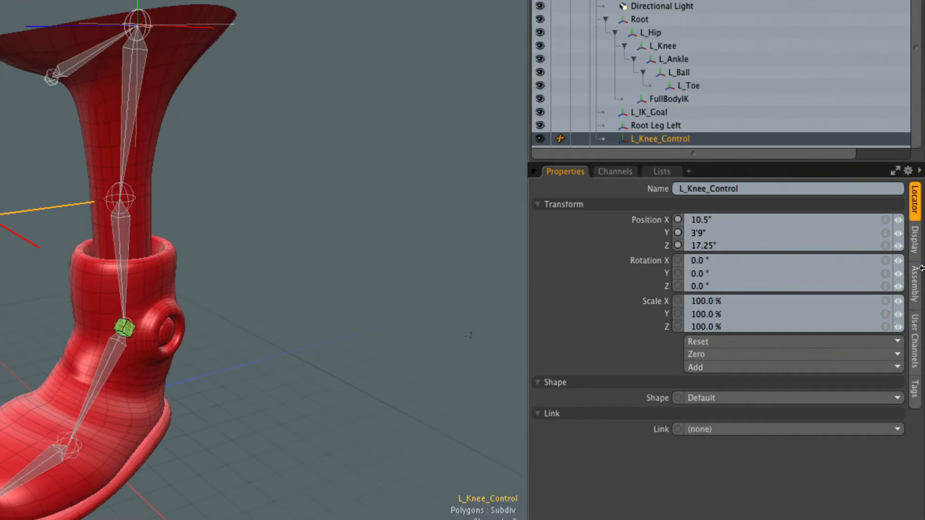
left_click(761, 397)
left_click(760, 413)
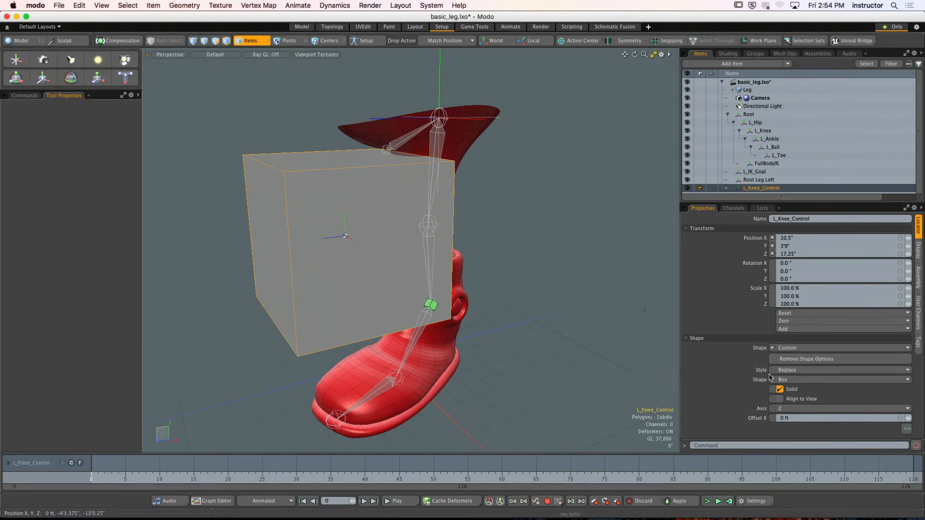
left_click(817, 380)
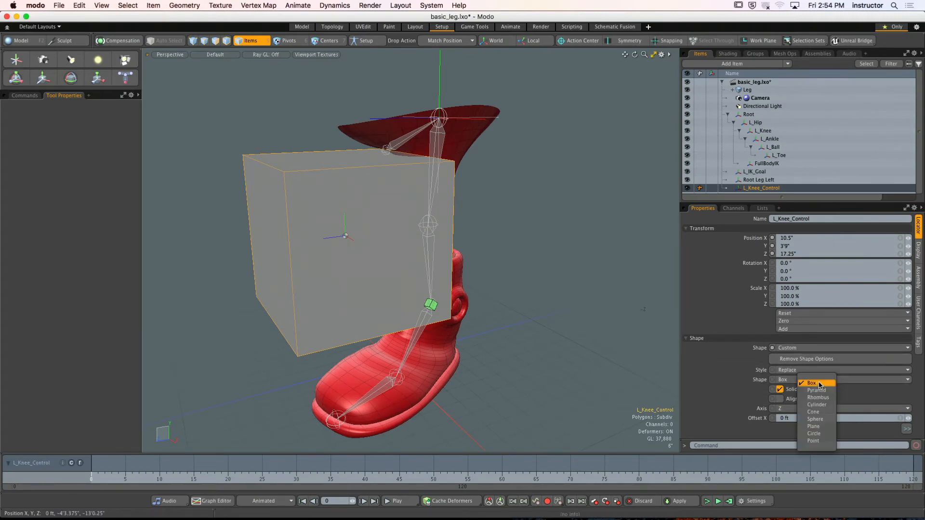
left_click(814, 441)
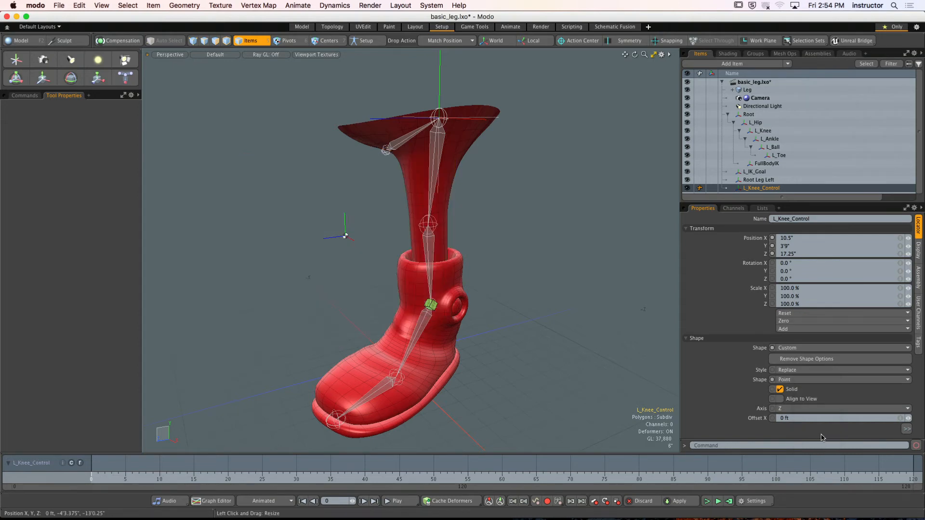
left_click(814, 379)
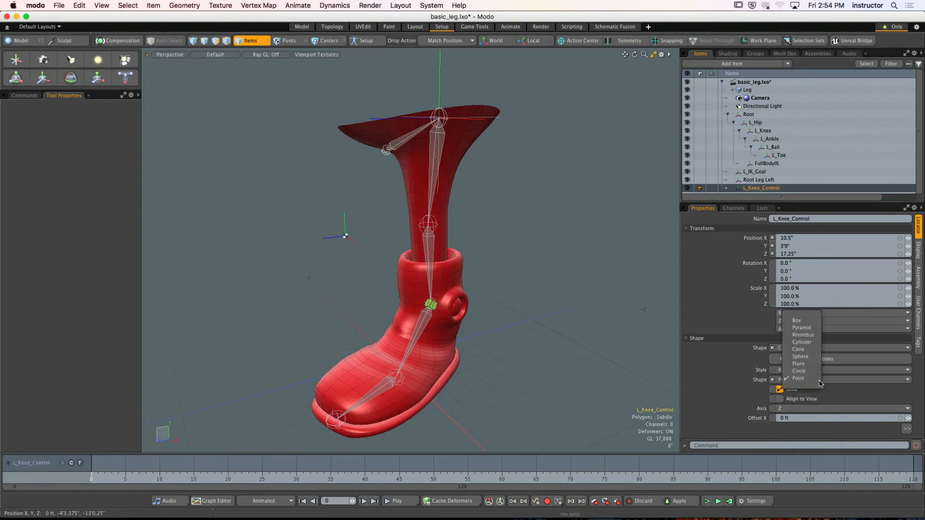
left_click(801, 328)
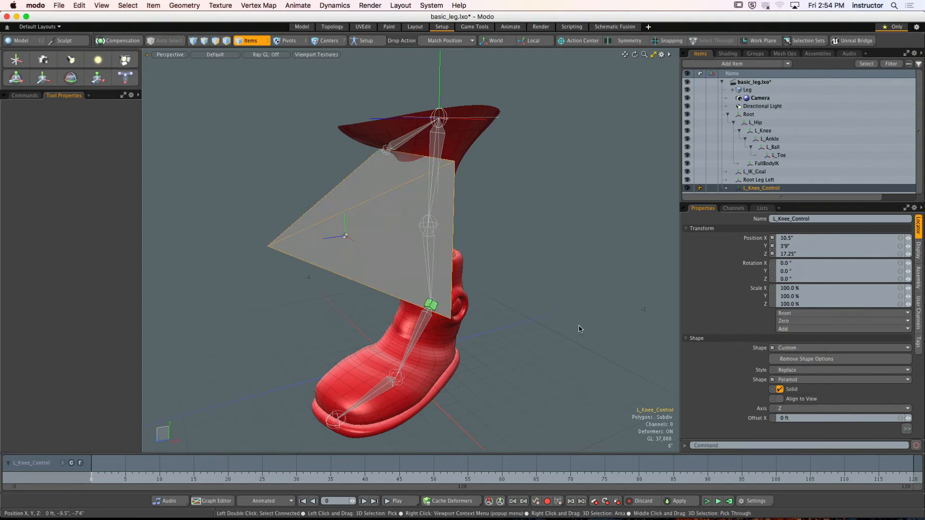
- Reduce the size of L_Knee_Control's pyramid shape to 8.0625"
left_click_drag(589, 317, 533, 297, "alt")
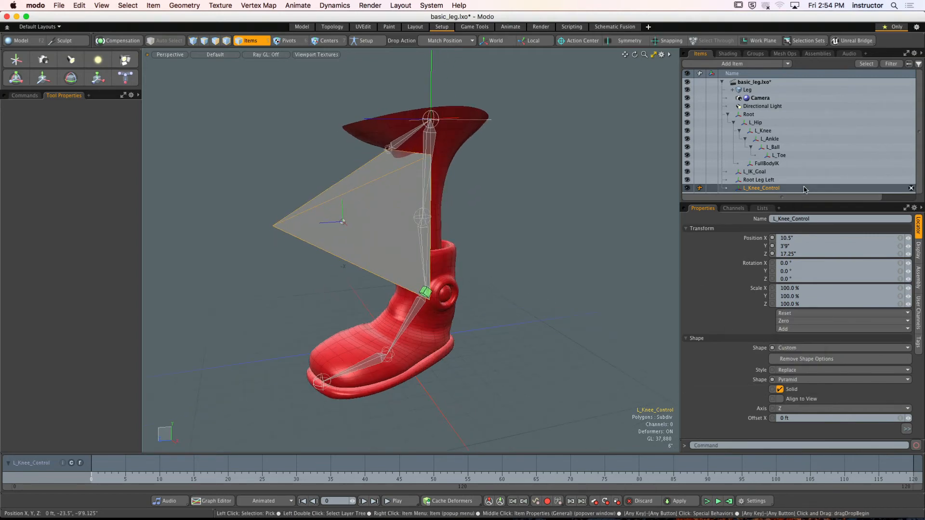
left_click_drag(806, 197, 808, 163)
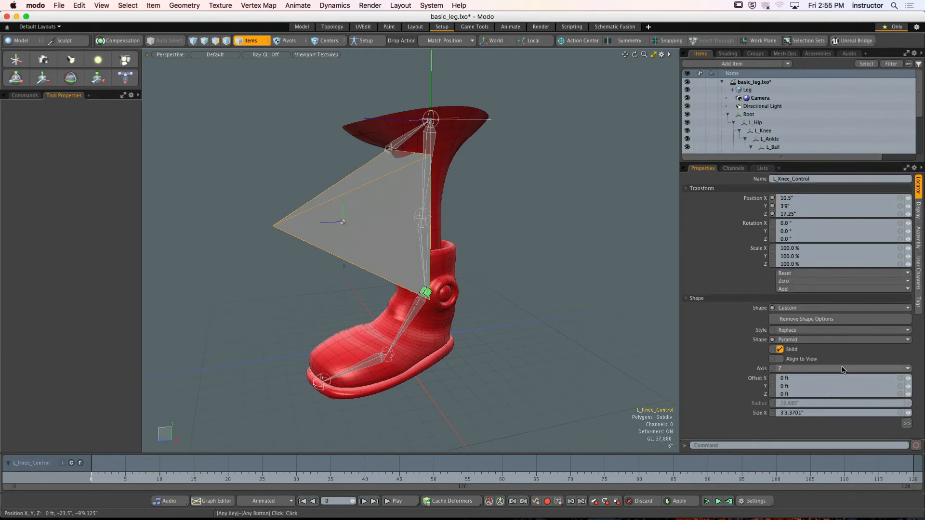
left_click(903, 413)
left_click_drag(908, 412, 895, 413)
left_click(520, 224)
left_click_drag(487, 228, 433, 231, "alt")
left_click(349, 227)
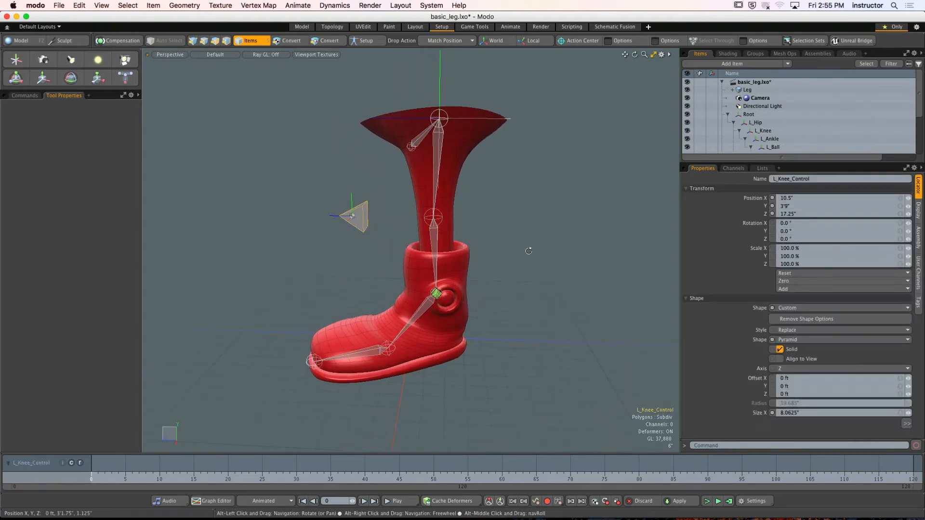
- Examine the knee control's placement relative to the leg from the top and right views
left_click_drag(526, 252, 540, 252, "alt")
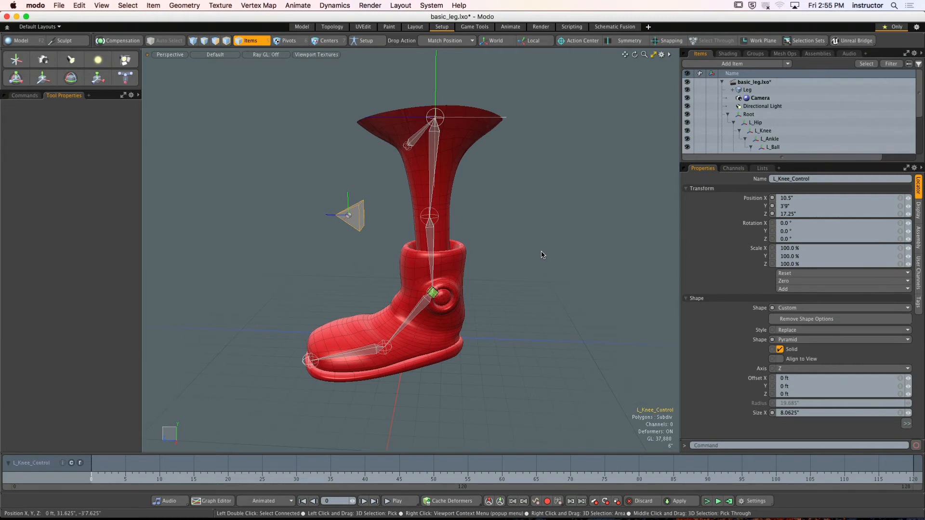
key("ctrl+space")
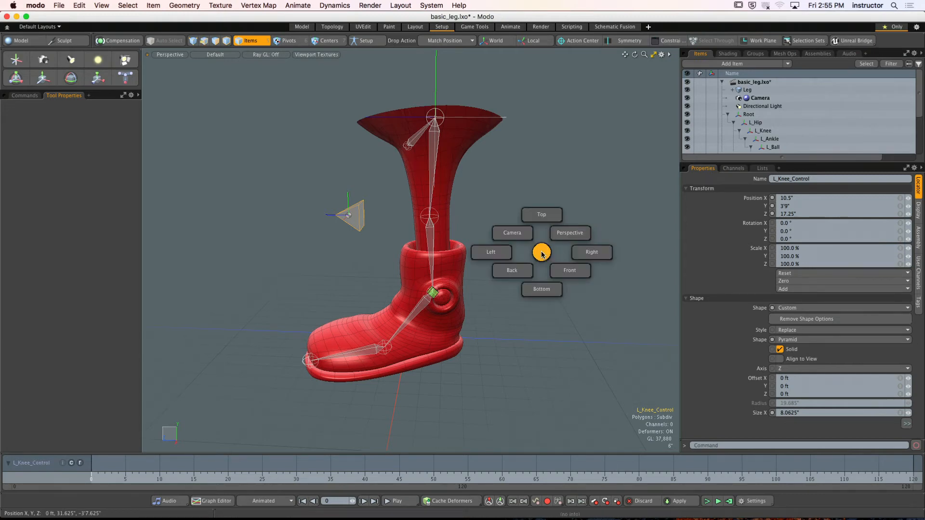
left_click(542, 234)
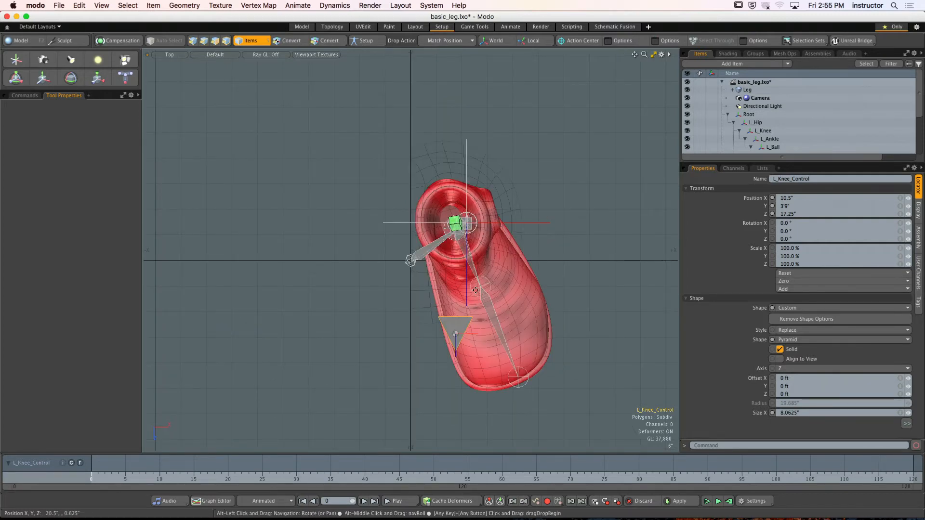
key("ctrl+space")
left_click(513, 273)
left_click_drag(513, 274, 423, 242, "alt")
key("ctrl+space")
left_click(387, 207)
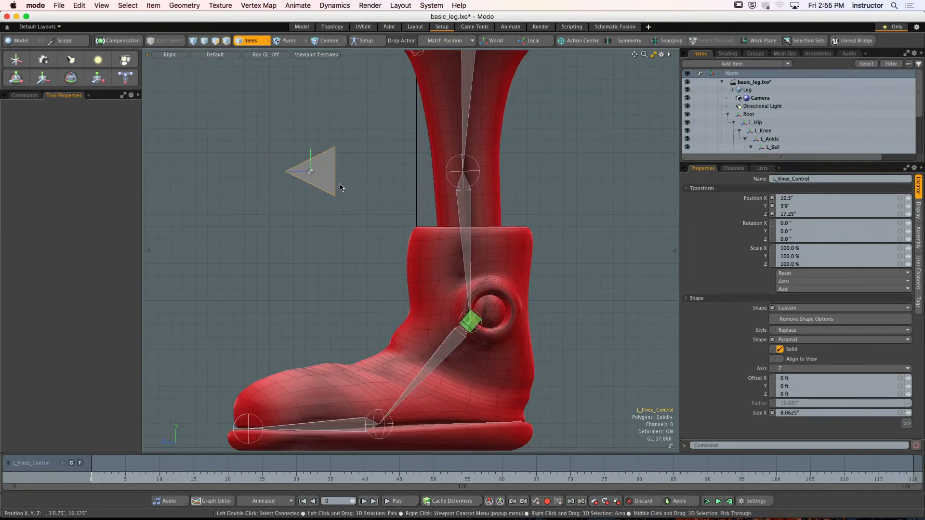
- Select the L_Knee joint and L_Knee_Control, check their alignment from above, and return to the perspective view
left_click(457, 179)
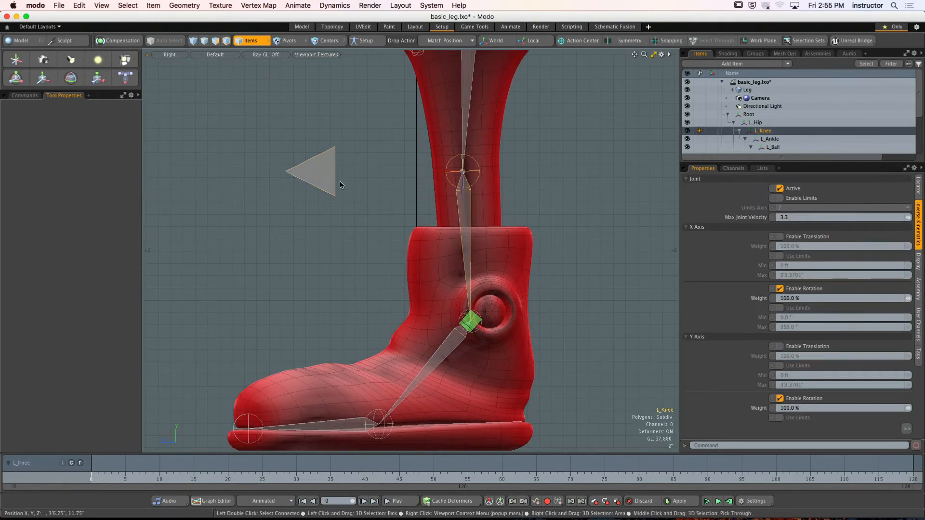
key("KP_1")
left_click_drag(385, 210, 380, 216, "alt+shift")
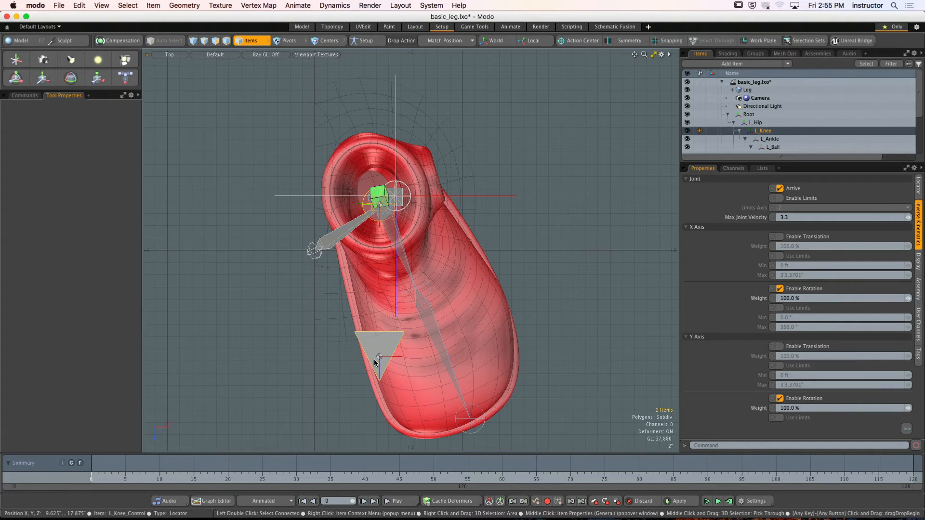
key("ctrl+space")
left_click(458, 273)
left_click_drag(458, 272, 551, 254, "alt")
left_click(551, 253)
- Add draw options to L_Knee_Control, set its fill to User, and choose green (0.0, 1.0, 0.34) as the fill color
left_click(390, 224)
left_click_drag(390, 224, 367, 238, "alt+shift")
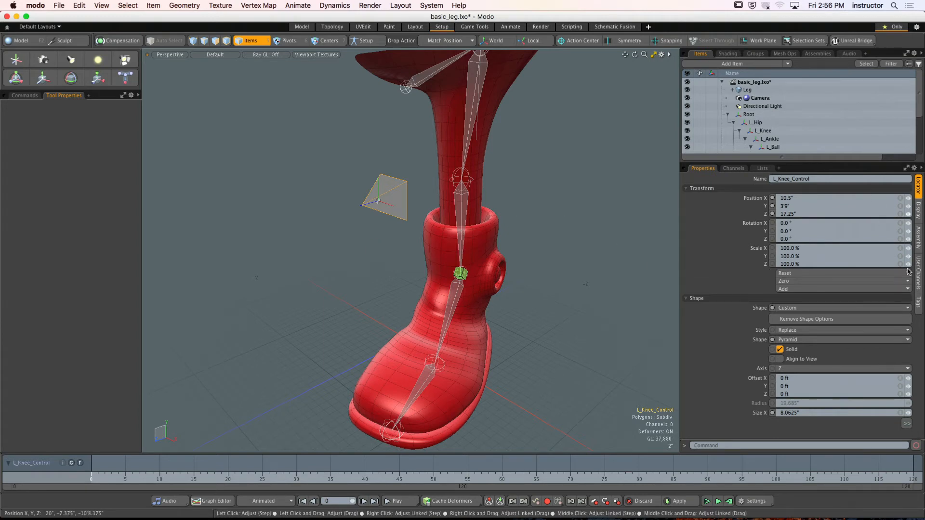
left_click_drag(866, 168, 865, 115)
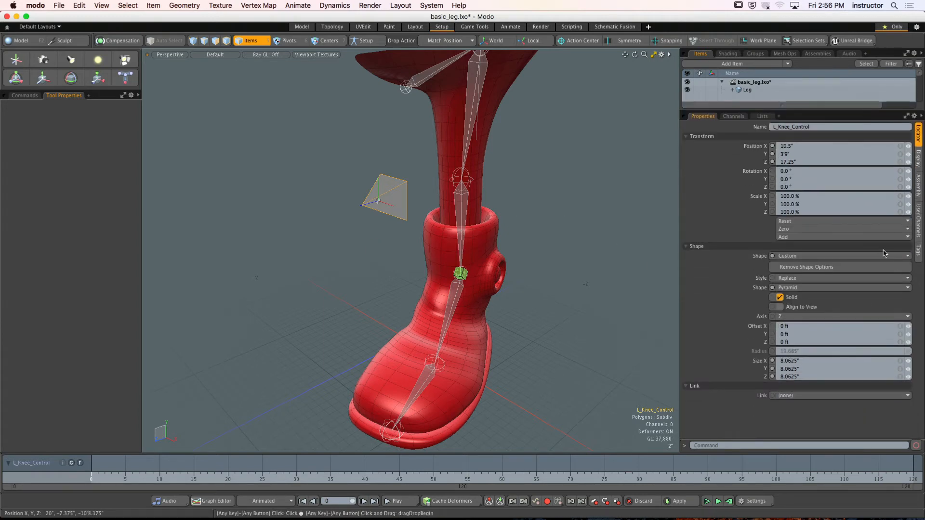
left_click(920, 162)
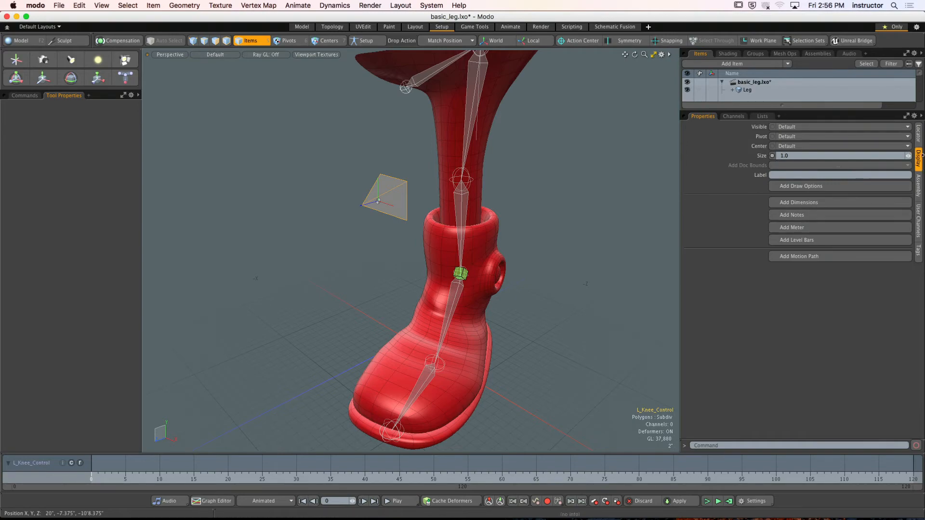
left_click(887, 187)
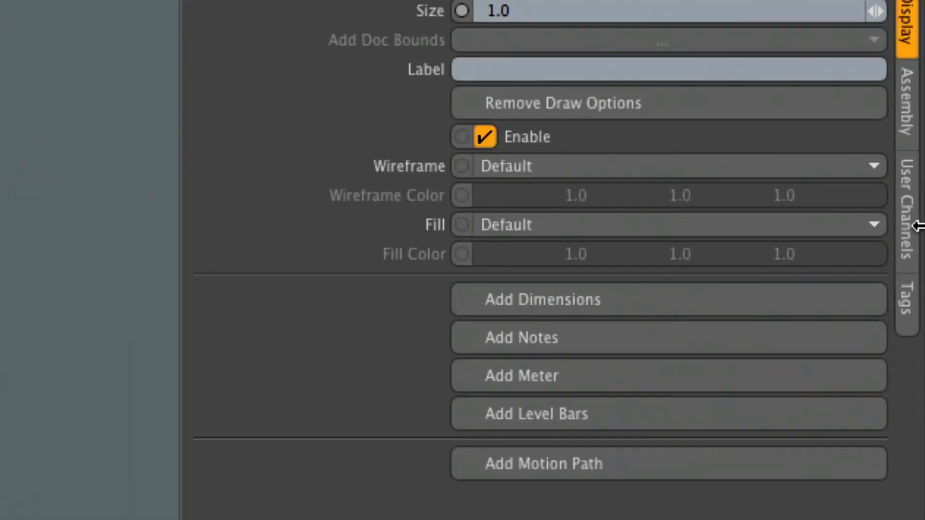
left_click(737, 225)
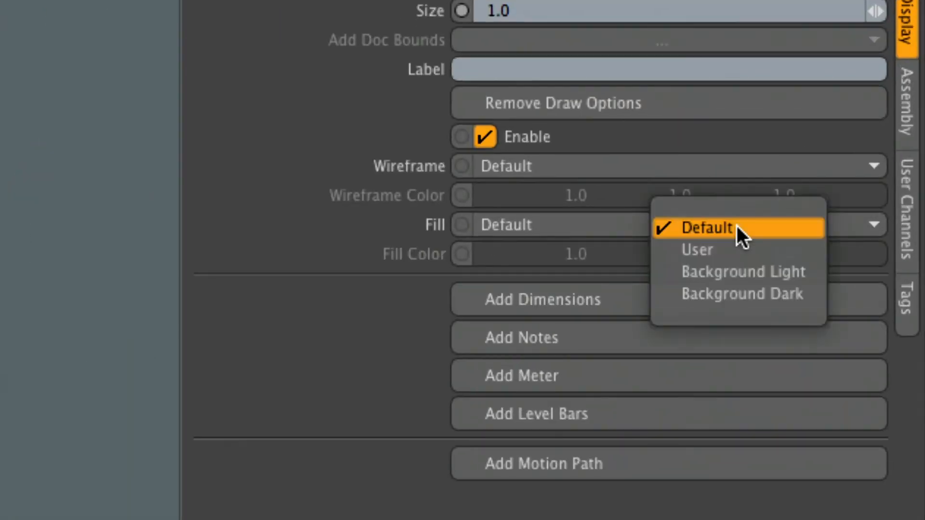
left_click(693, 251)
left_click(600, 254)
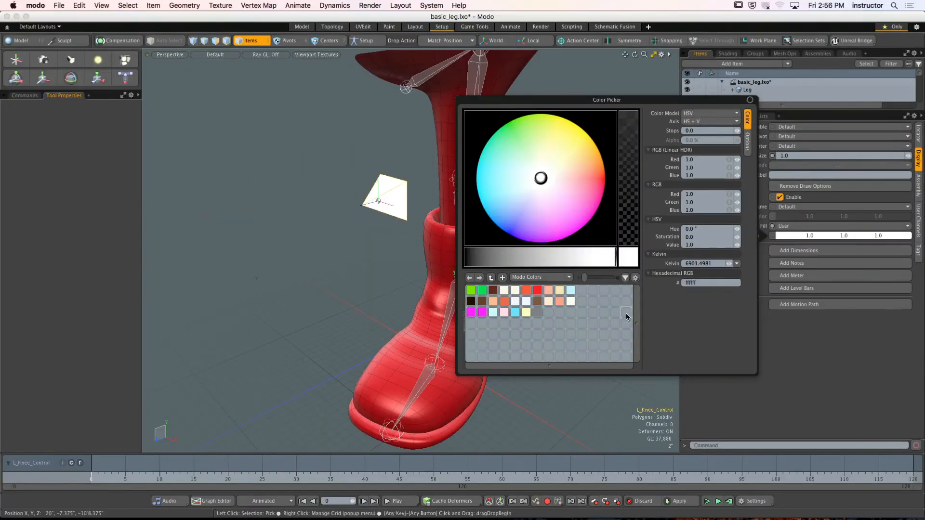
left_click(482, 290)
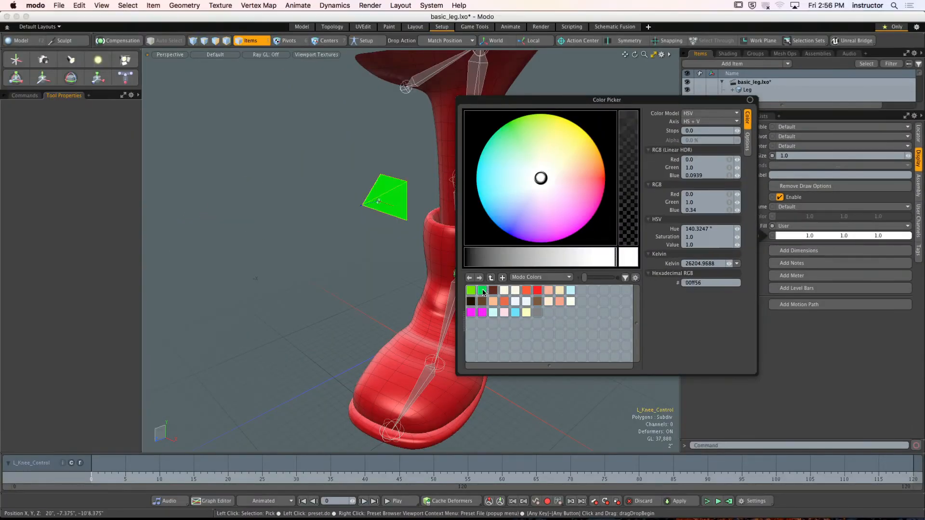
- Set L_Knee_Control's wireframe to User and give it the same green preset color as the fill
left_click(813, 207)
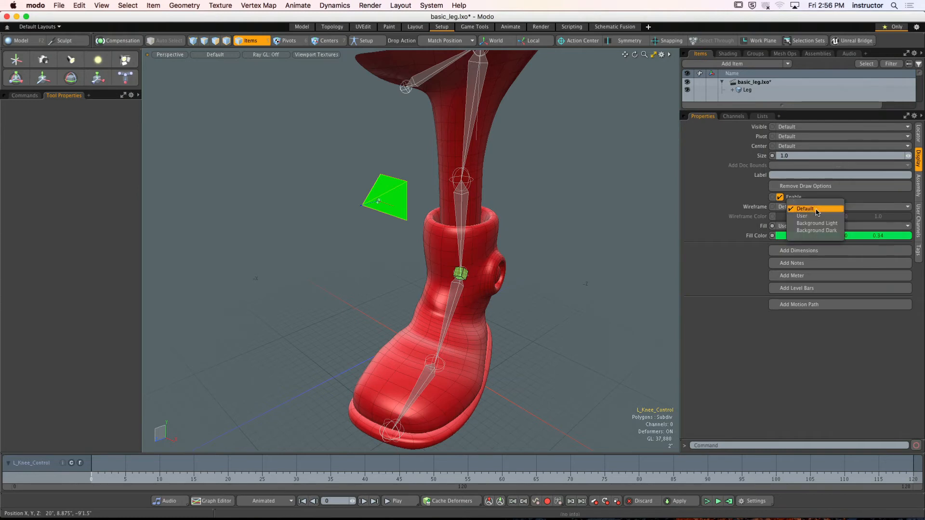
left_click(814, 216)
left_click(813, 218)
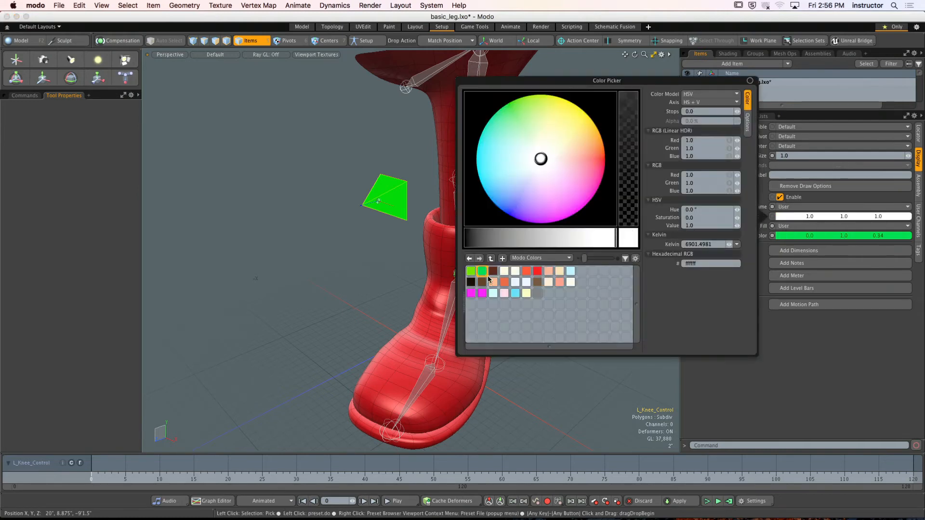
left_click(481, 270)
left_click_drag(487, 239, 482, 239)
left_click(375, 253)
- Return to L_Knee_Control's locator properties and enlarge the item list to show the full hierarchy
left_click_drag(356, 251, 481, 291, "alt")
left_click(414, 205)
left_click_drag(414, 204, 552, 273, "alt")
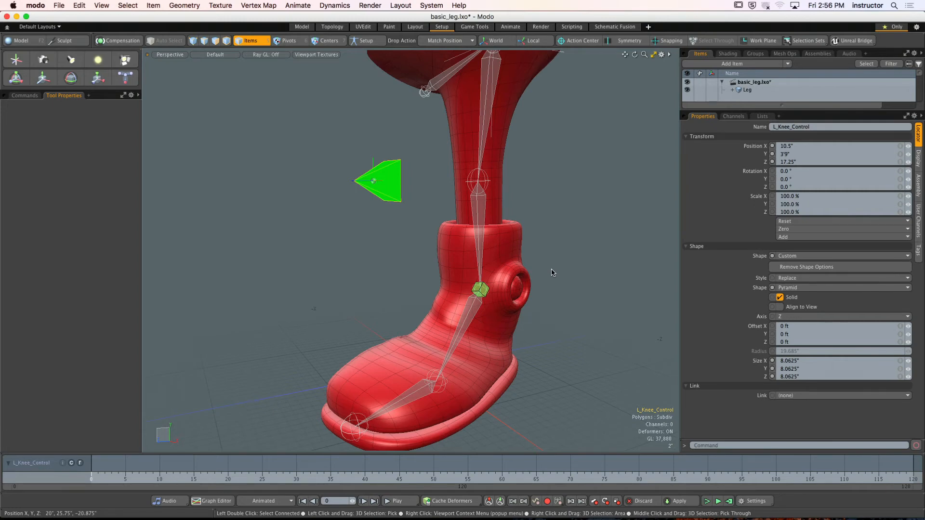
left_click_drag(821, 111, 827, 235)
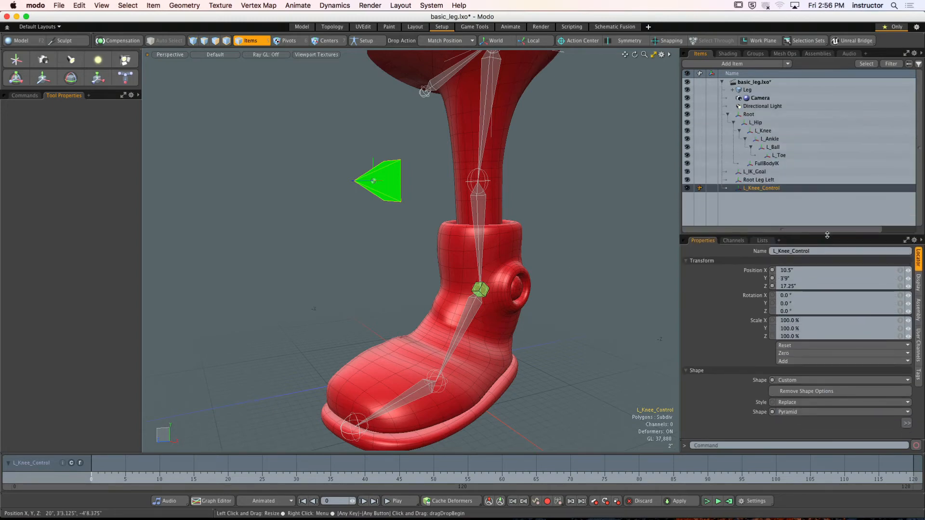
- Zero out L_Knee_Control's transforms so its current placement becomes the rest position, and clear the selection
left_click(818, 353)
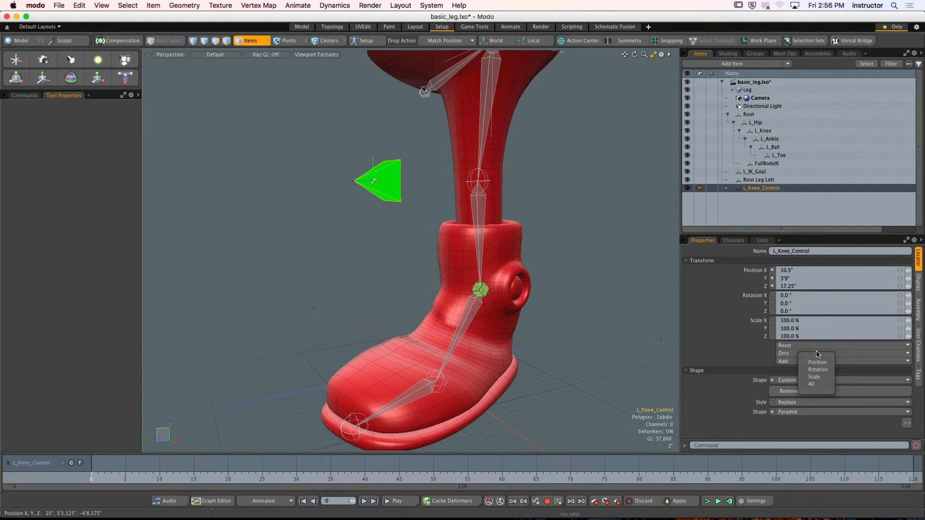
left_click(593, 270)
left_click_drag(527, 252, 512, 260, "alt")
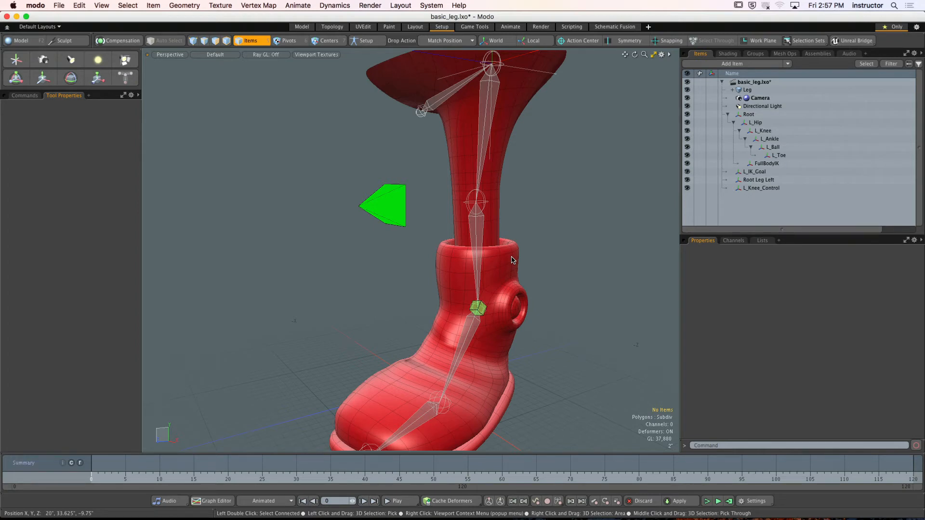
mouse_move(562, 172)
left_mouse_down("alt")
mouse_move(594, 218)
mouse_move(586, 141)
mouse_move(572, 177)
left_mouse_up("alt")
- Select Root Leg Left followed by L_IK_Goal and bring up the constraint commands
left_click(567, 182)
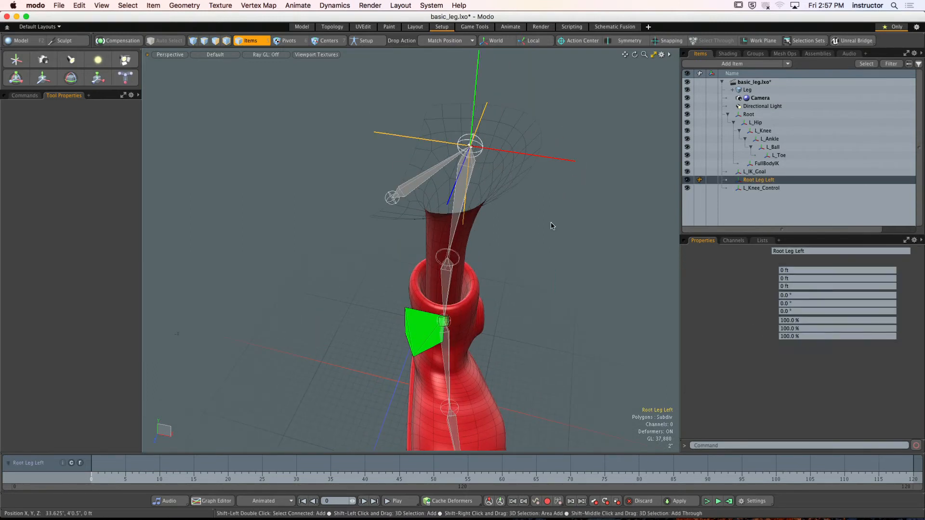
left_click_drag(549, 255, 486, 260, "alt")
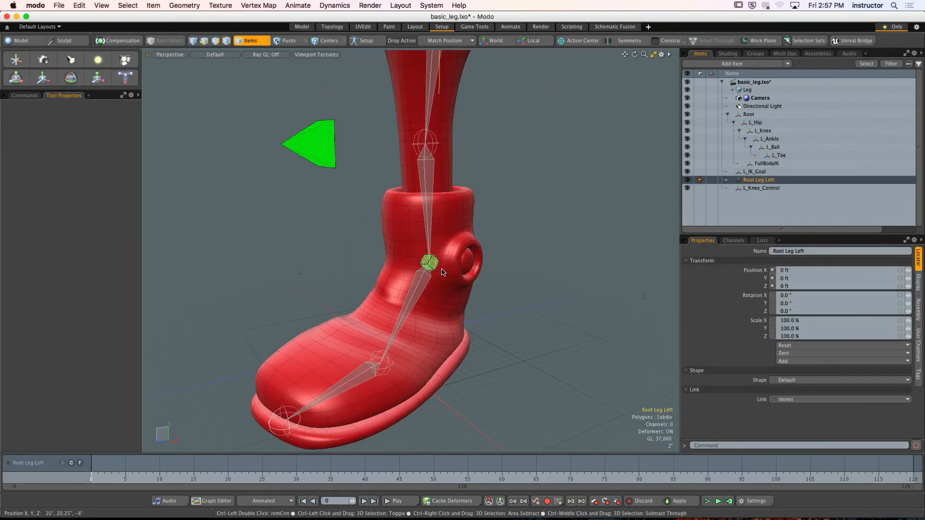
left_click(760, 171, "ctrl")
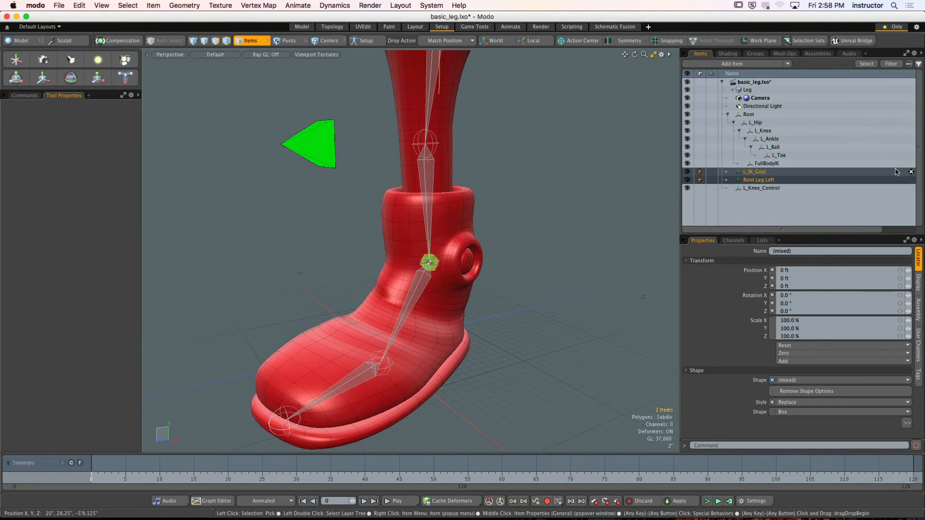
scroll(469, 136, "down", 3)
left_click_drag(469, 136, 508, 225, "alt+shift")
left_click(32, 95)
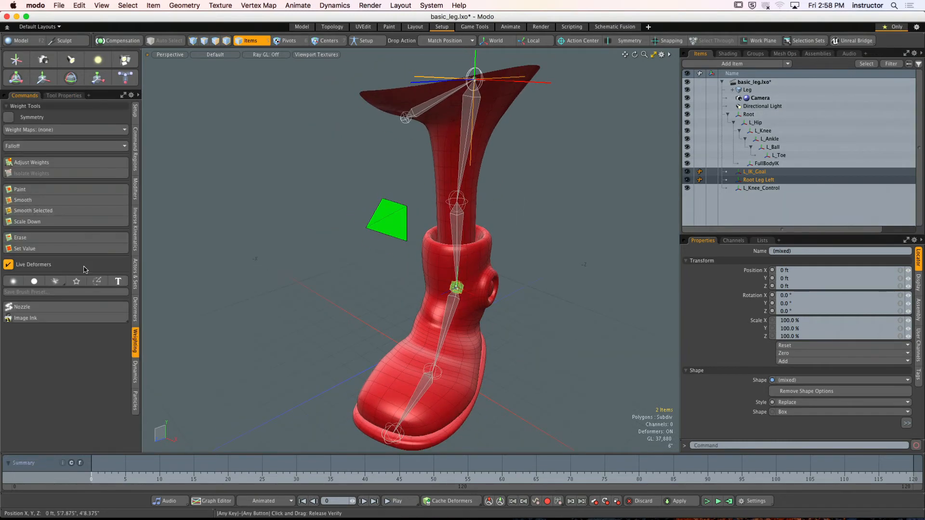
left_click(137, 193)
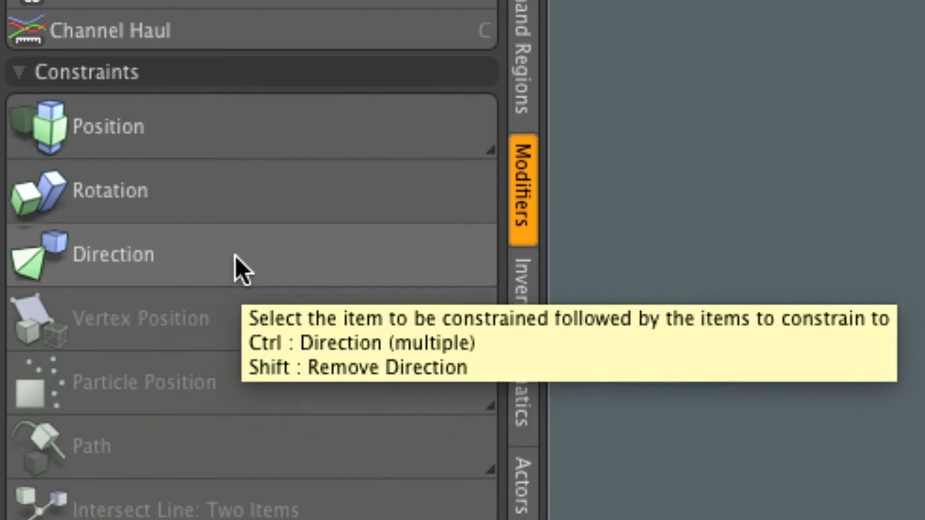
- Try to constrain Root Leg Left to L_IK_Goal, dismiss the alert, and clear the selection
key("ctrl")
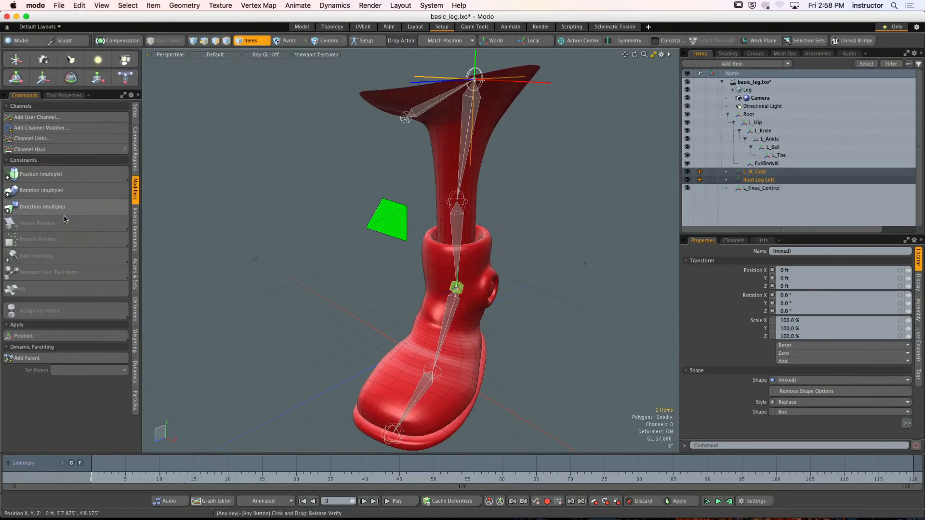
left_click(66, 220)
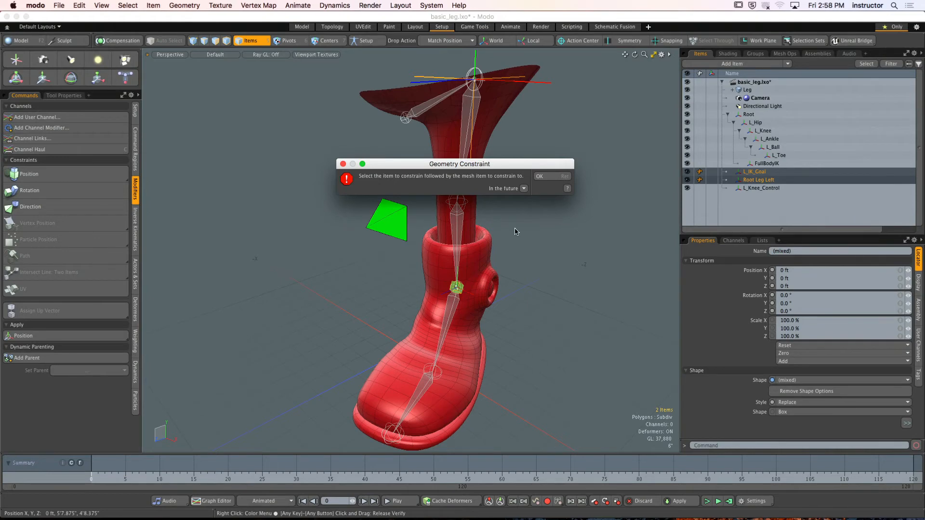
left_click(554, 176)
left_click_drag(553, 178, 534, 174, "alt")
left_click(527, 194)
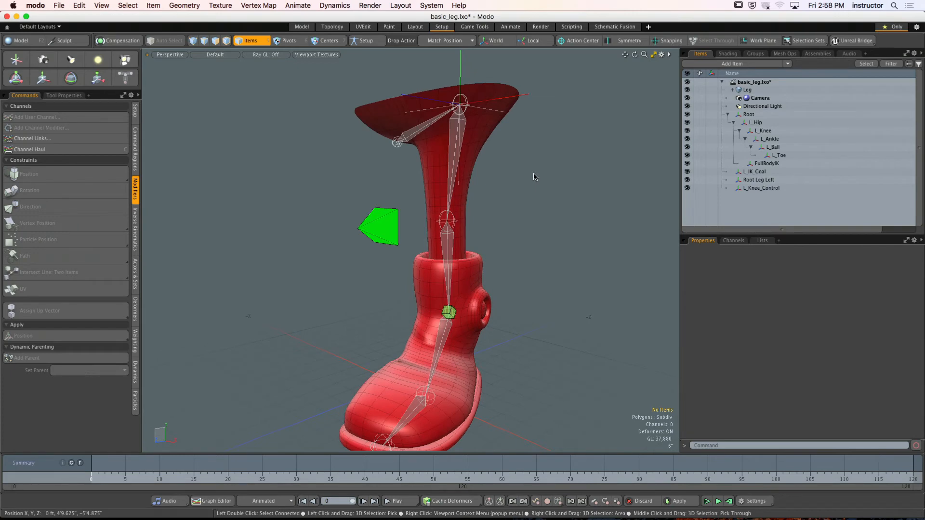
- Select Root Leg Left, add L_IK_Goal to the selection, and apply a Direction constraint
left_click(525, 100)
left_click(449, 313, "shift")
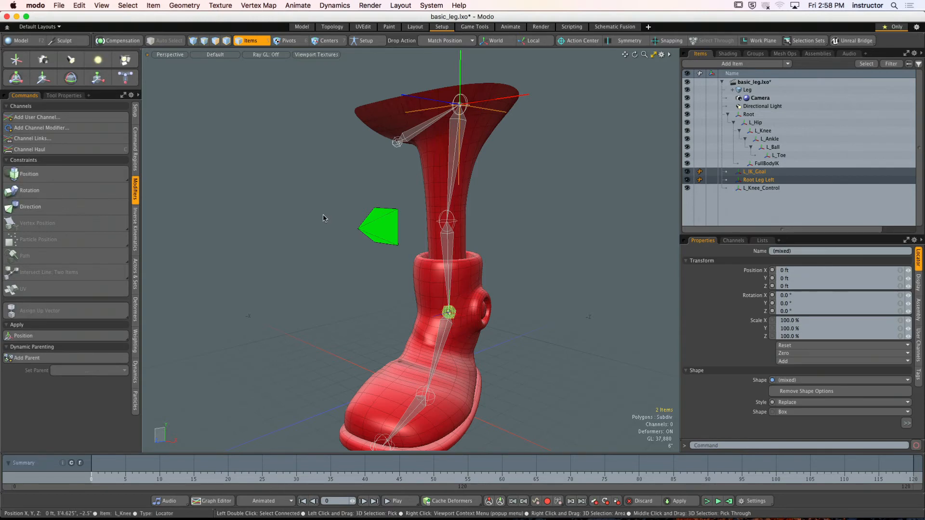
left_click(77, 209)
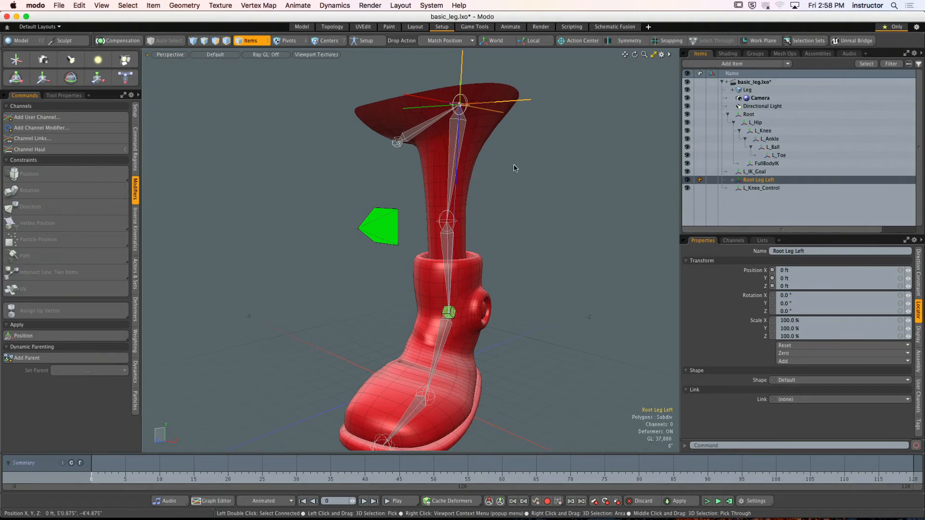
left_click_drag(514, 168, 471, 171, "alt")
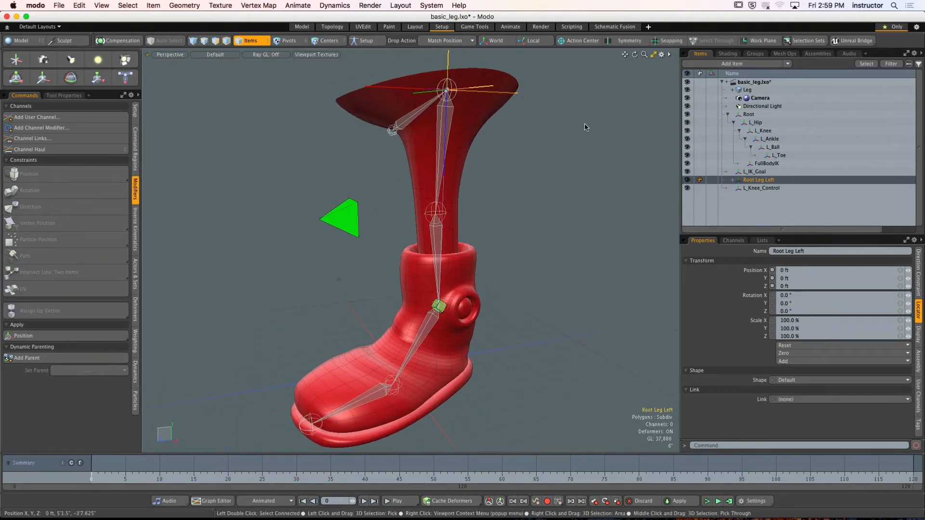
- Hide the Leg mesh and examine how Root Leg Left's axes and L_Knee_Control are oriented relative to the joint chain
left_click(687, 90)
left_click_drag(557, 191, 565, 181, "alt+shift")
scroll(539, 169, "up", 5)
left_click_drag(478, 125, 488, 198, "alt+shift")
left_click_drag(488, 198, 469, 206, "alt+shift")
left_click_drag(469, 206, 476, 240, "alt+shift")
left_click(492, 119)
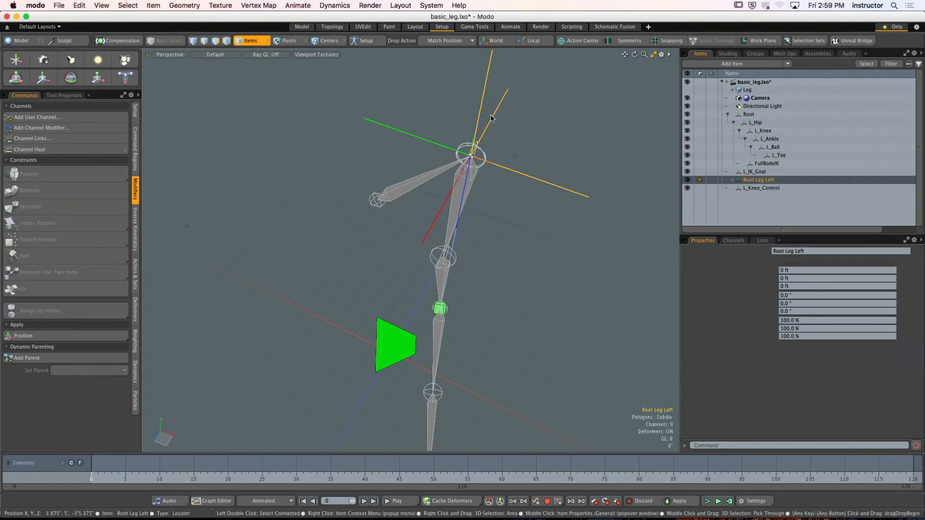
left_click_drag(491, 118, 433, 107, "alt")
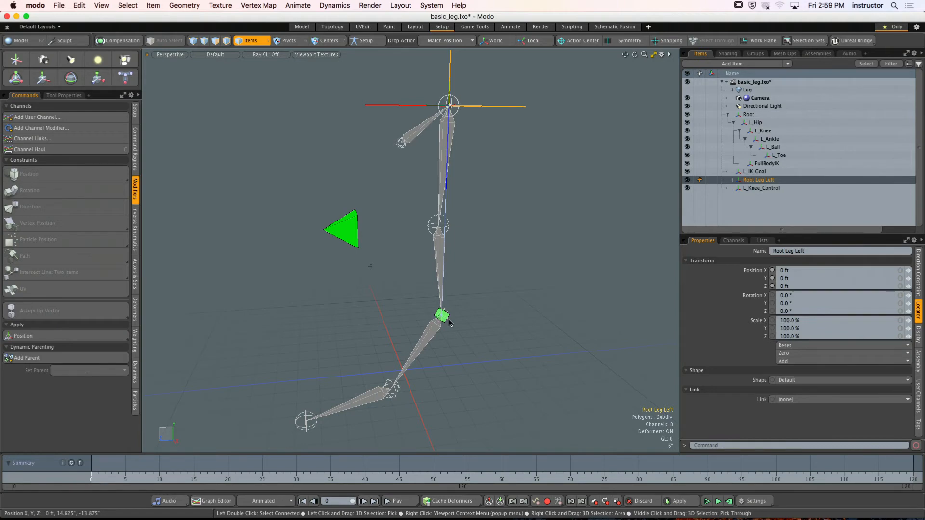
left_click_drag(476, 174, 443, 120, "alt")
left_click(411, 233)
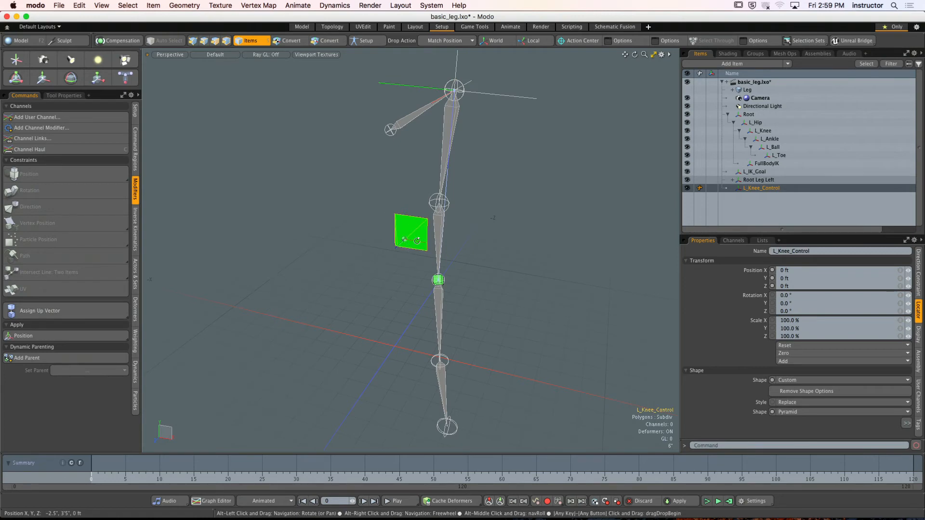
left_click_drag(411, 247, 384, 235, "alt")
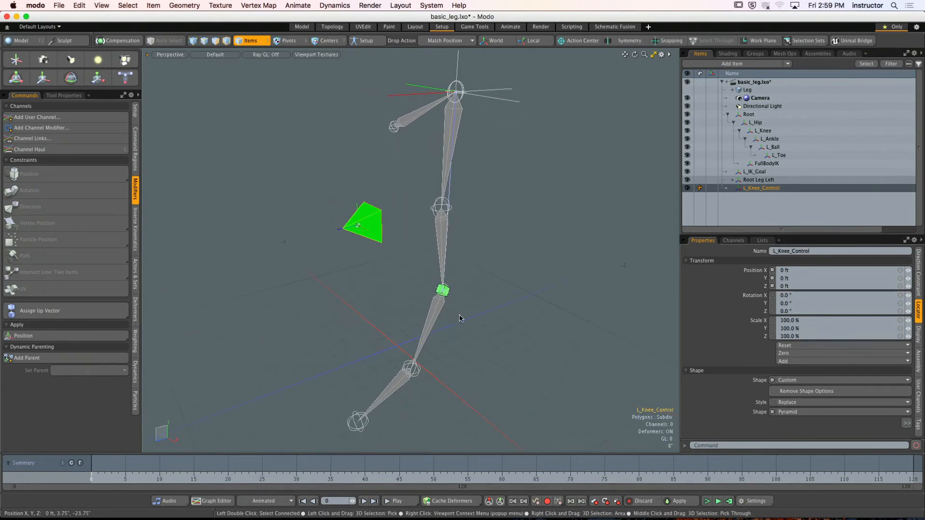
- Expand Root Leg Left in the item hierarchy and select its Direction Constraint: L_IK_Goal modifier
left_click(759, 181)
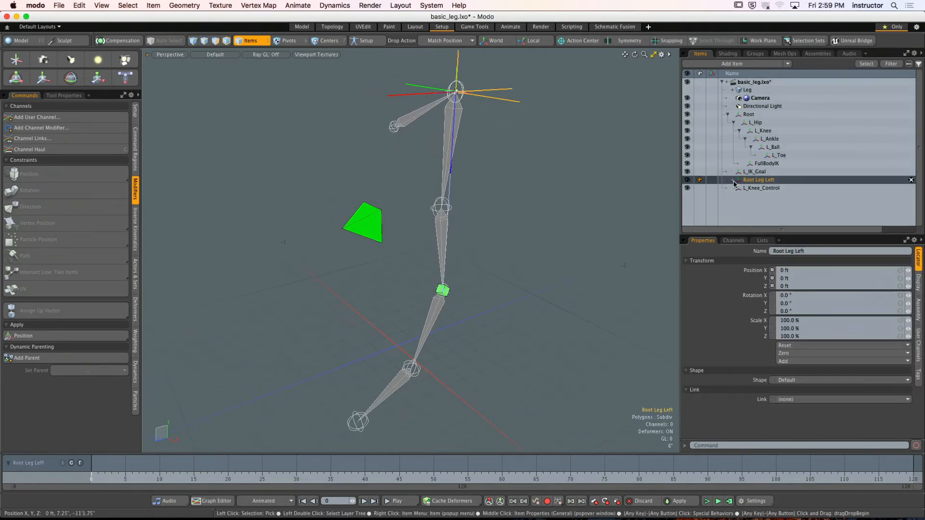
left_click(733, 214)
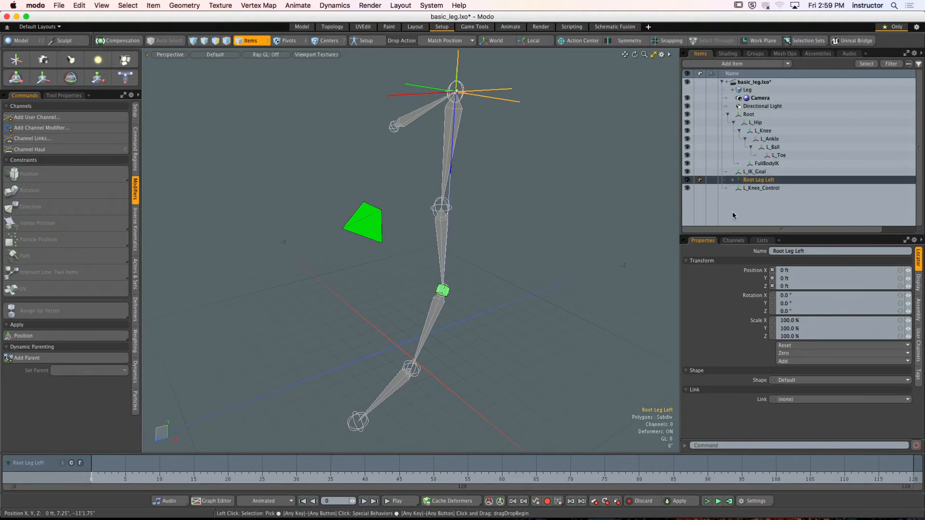
left_click(732, 180)
left_click(751, 189)
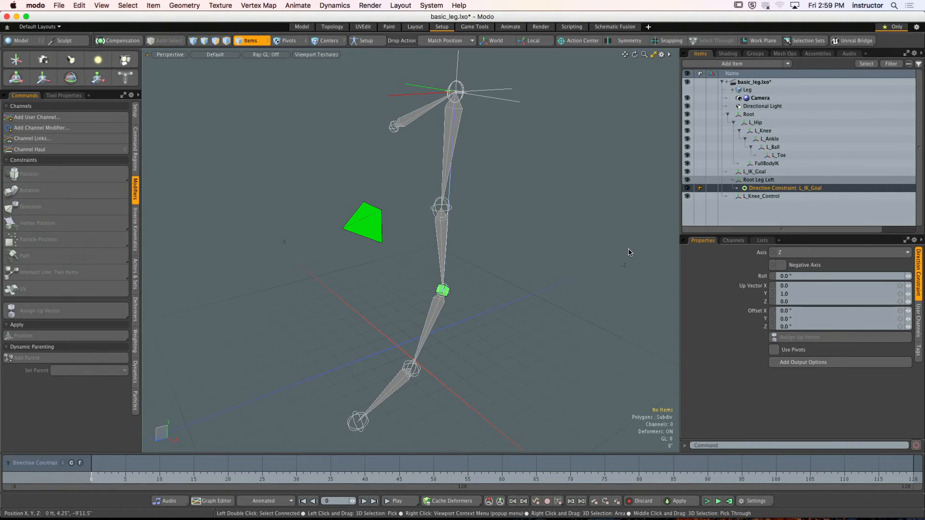
- Add L_Knee_Control to the constraint selection and assign it as the up vector
left_click_drag(619, 258, 467, 253, "alt")
left_click_drag(499, 175, 517, 210, "alt")
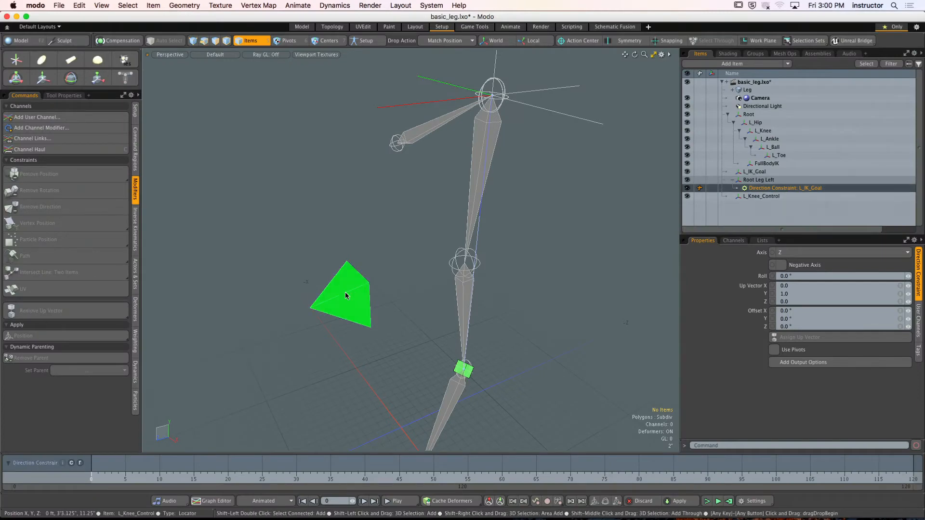
left_click(345, 294, "shift")
left_click_drag(501, 291, 449, 261, "alt+shift")
left_click_drag(449, 262, 526, 266, "alt")
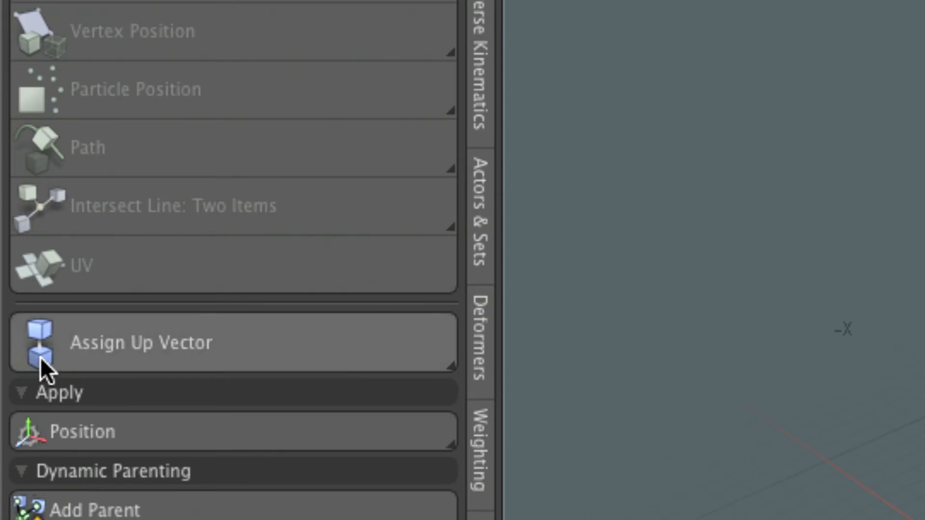
left_click(115, 364)
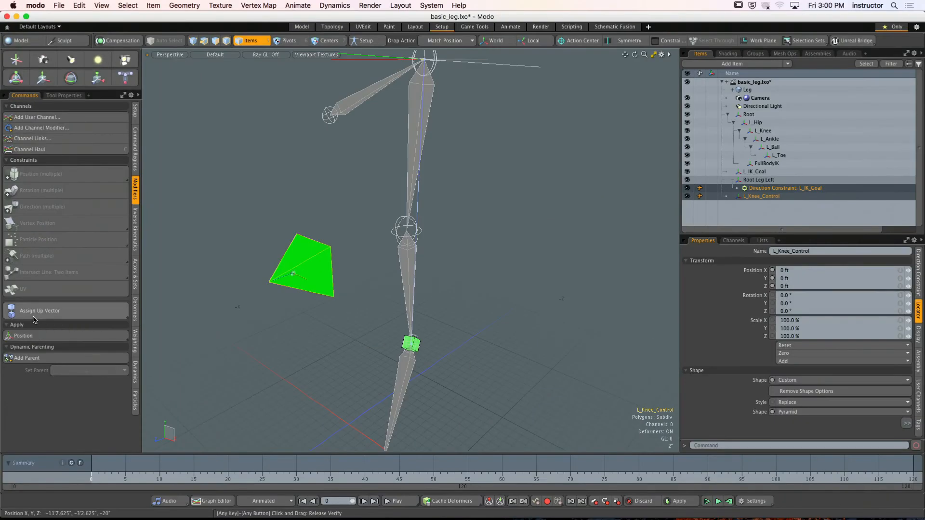
left_click(34, 313)
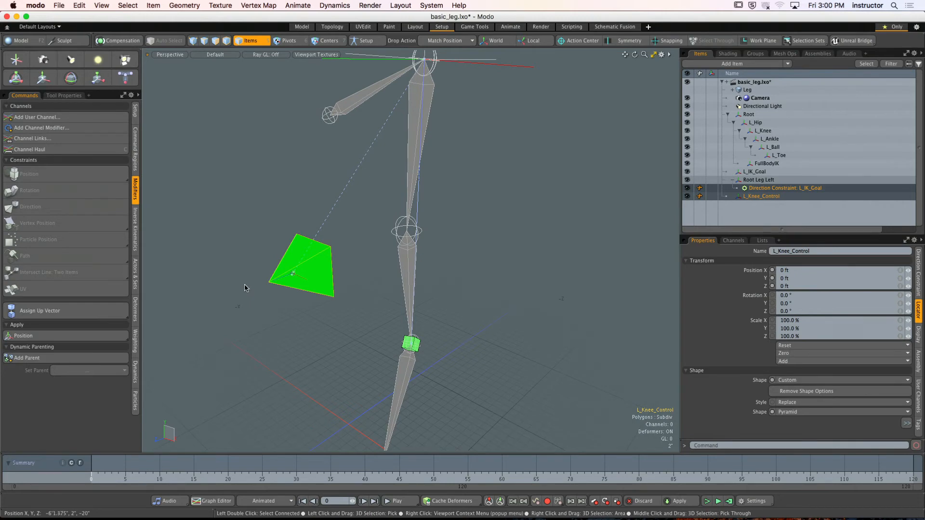
- Check the up vector link between the hip and L_Knee_Control, and make the Leg mesh visible again
left_click_drag(245, 288, 360, 179, "alt")
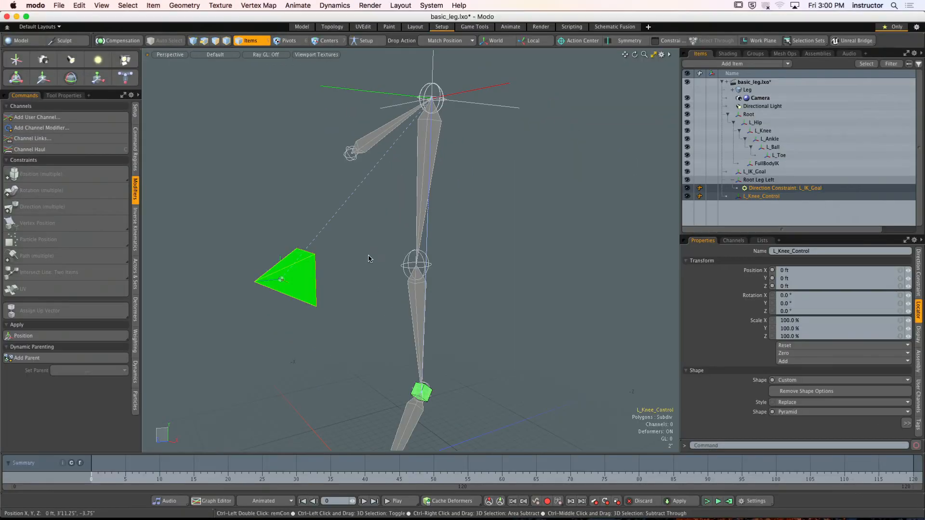
left_click_drag(369, 256, 362, 218, "alt")
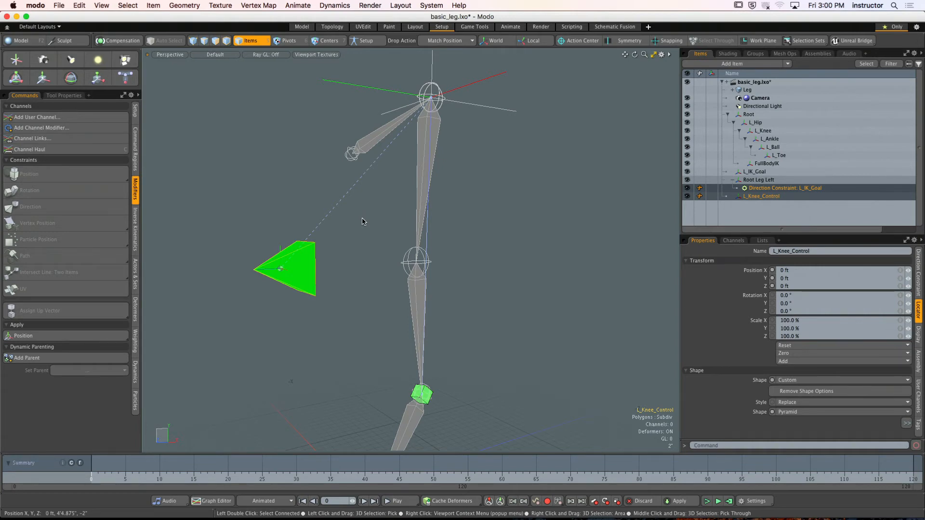
left_click_drag(345, 231, 384, 284, "alt")
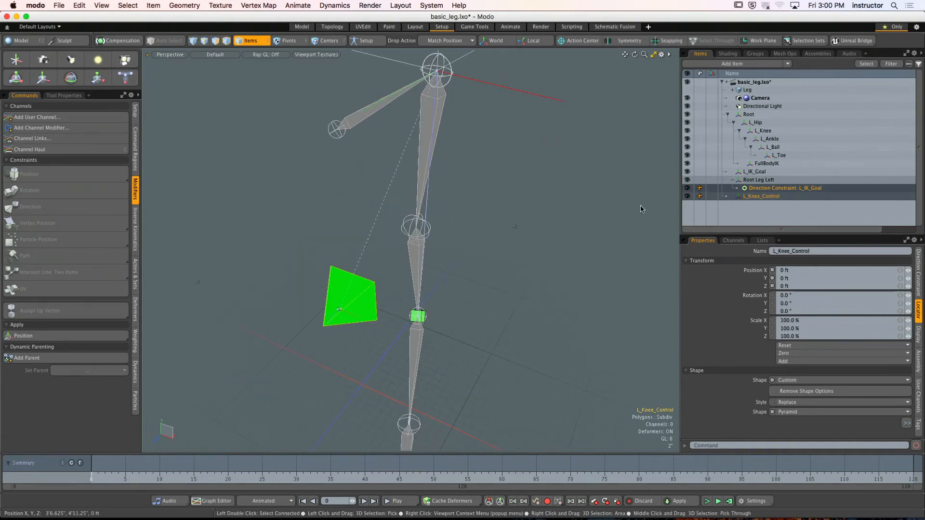
left_click(688, 91)
left_click_drag(520, 302, 455, 293, "alt")
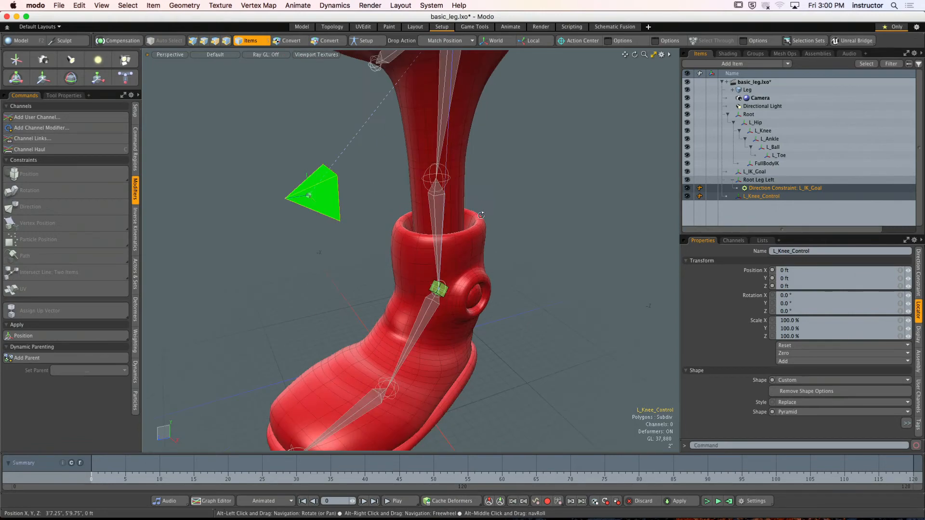
- Move L_IK_Goal with the Transform tool to test the leg's response, and undo the test moves
left_click(450, 291)
key("y")
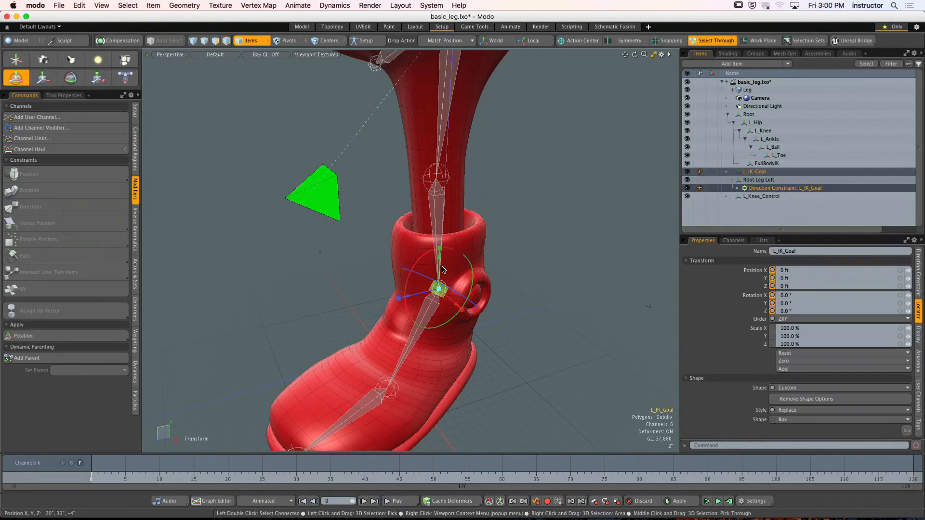
left_click_drag(440, 264, 432, 242)
left_click(426, 240)
left_click_drag(435, 226, 553, 244, "alt+shift")
key("super+z")
key("space")
left_click(480, 276)
key("super+z")
key("super+z")
key("super+z")
key("super+z")
key("super+z")
key("super+z")
key("super+z")
left_click(481, 237)
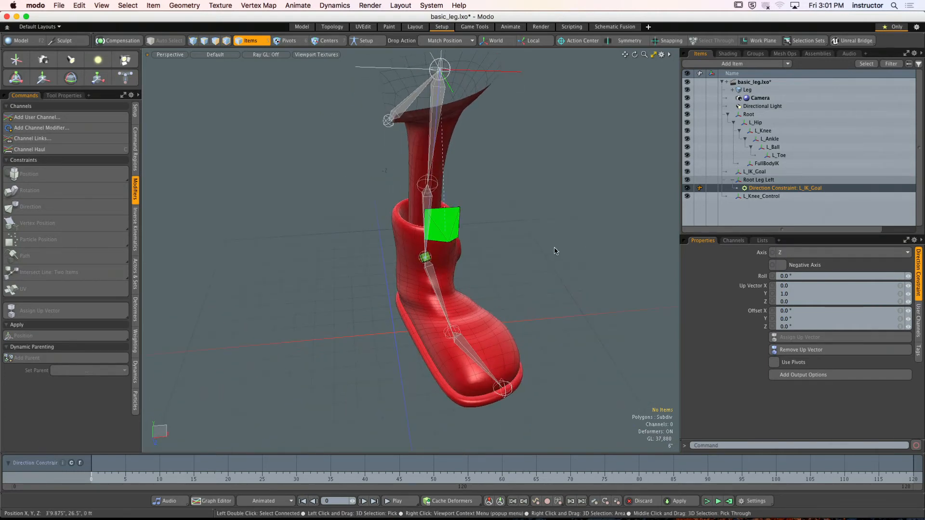
- Collapse the Root Leg Left and L_Hip branches and, in Setup mode, parent Root Leg Left under Root
left_click(732, 180)
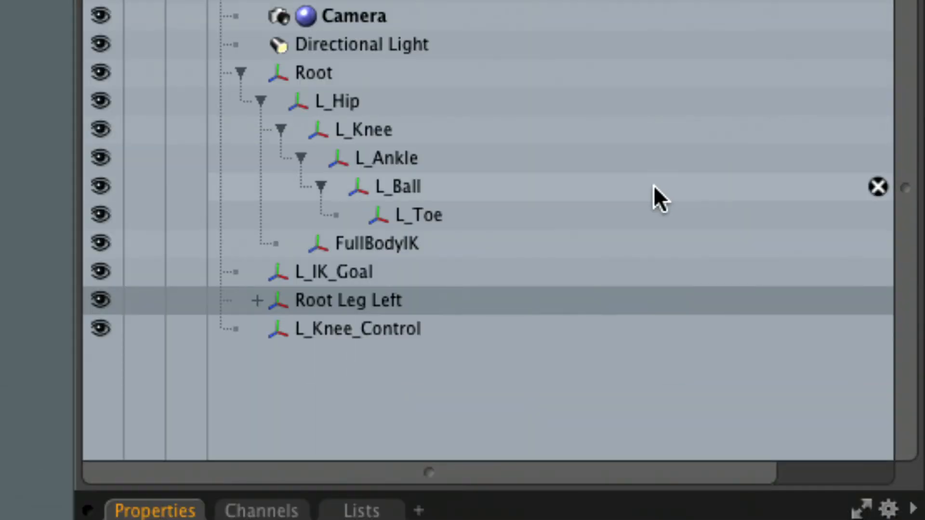
left_click(324, 100)
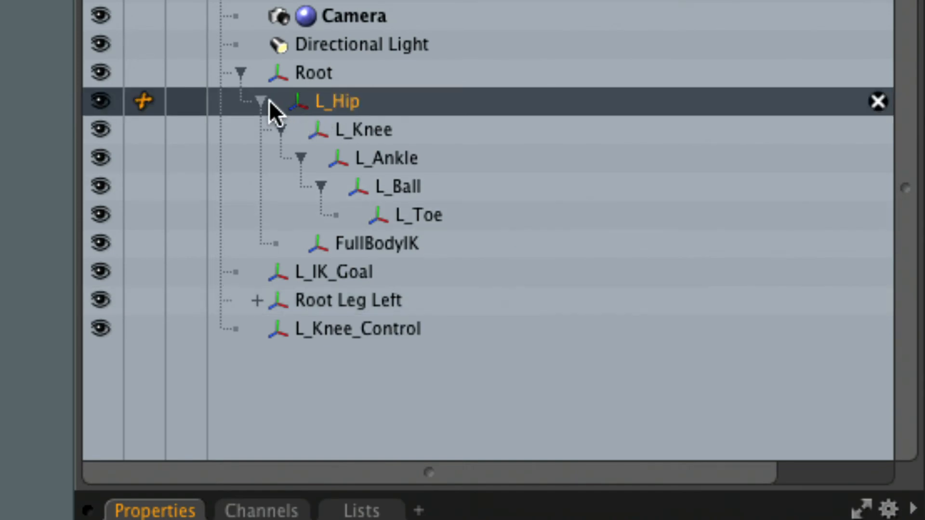
left_click(261, 101)
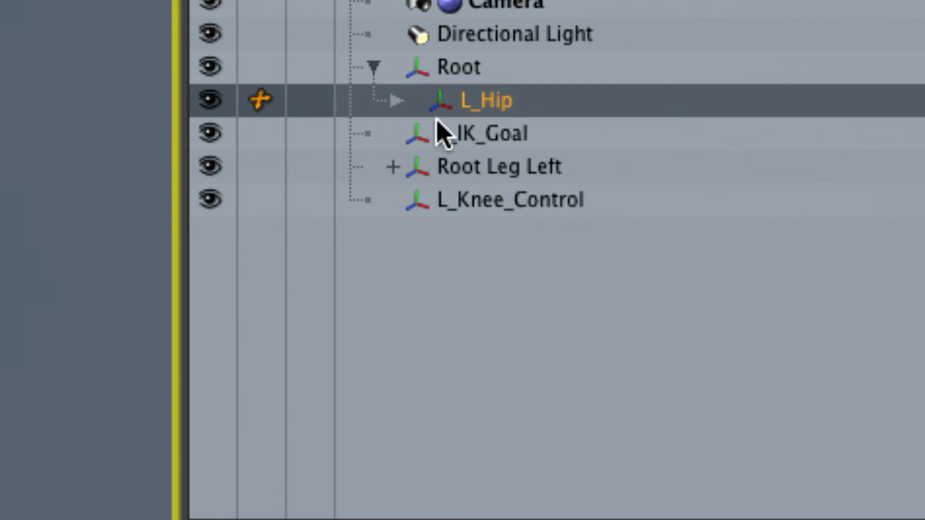
left_click_drag(473, 169, 465, 83)
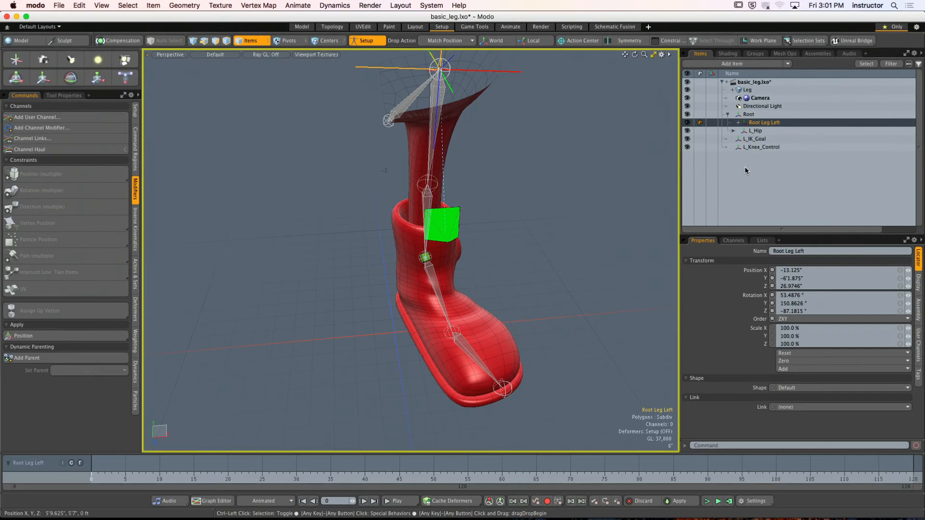
left_click_drag(611, 207, 438, 173, "alt")
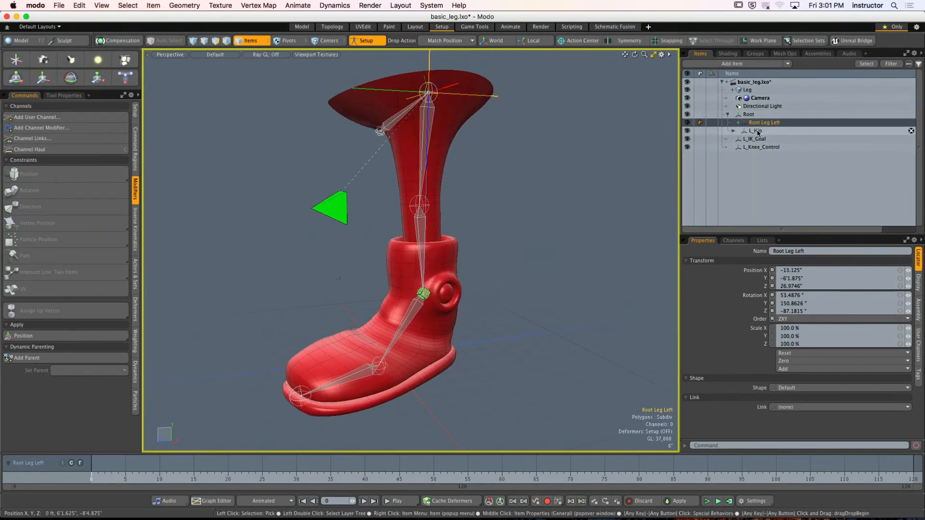
- Try to parent L_Hip under Root Leg Left and expand the branch to review the joint chain
left_click_drag(770, 128, 769, 124)
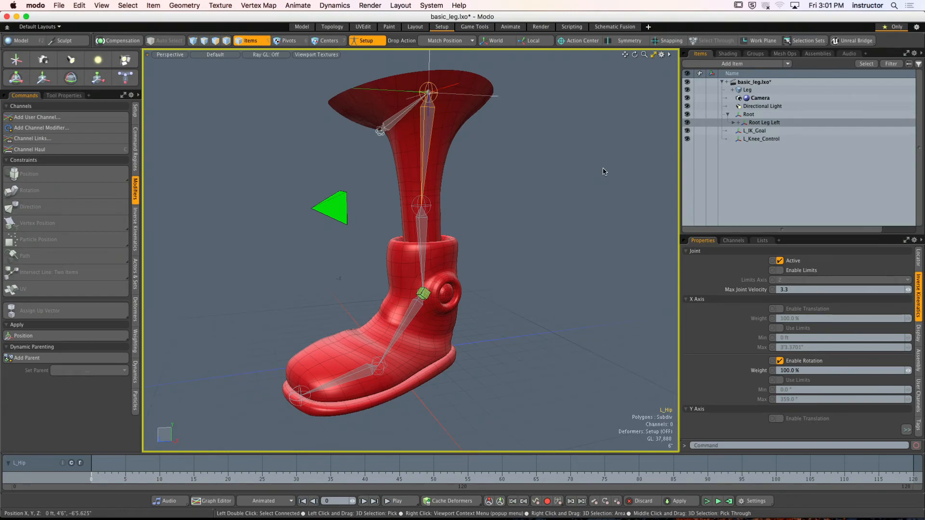
key("super+z")
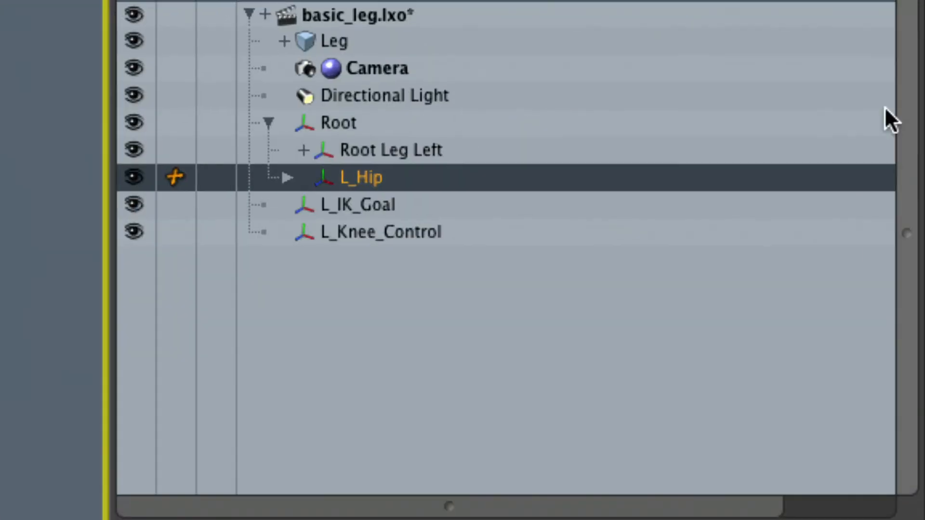
left_click(375, 153)
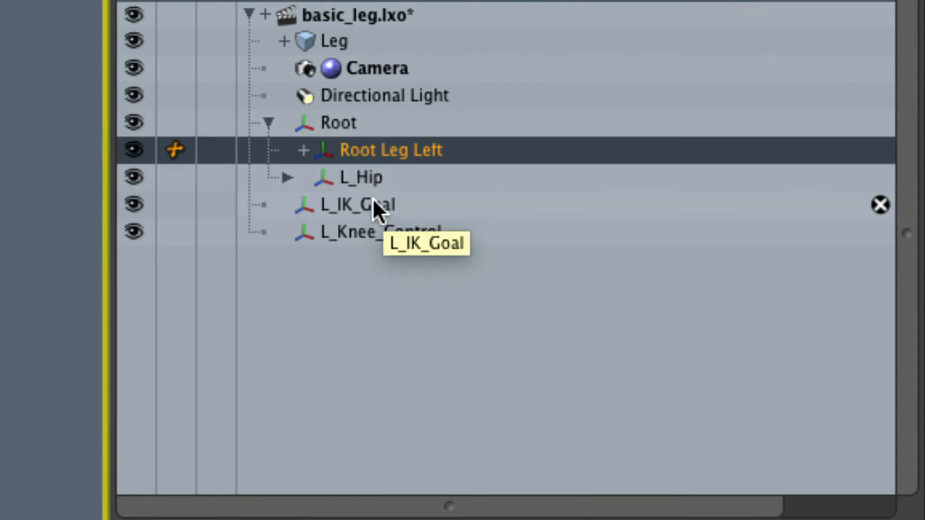
left_click_drag(368, 178, 392, 149)
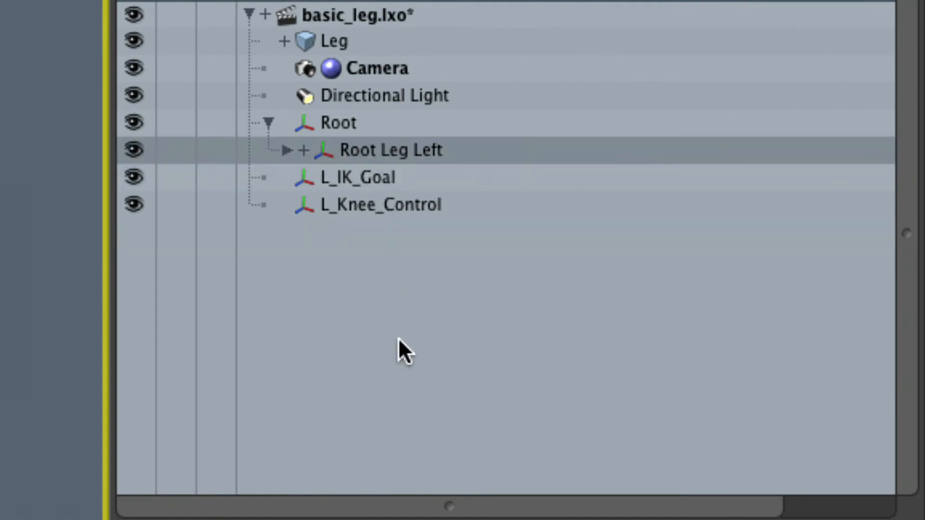
left_click(285, 149)
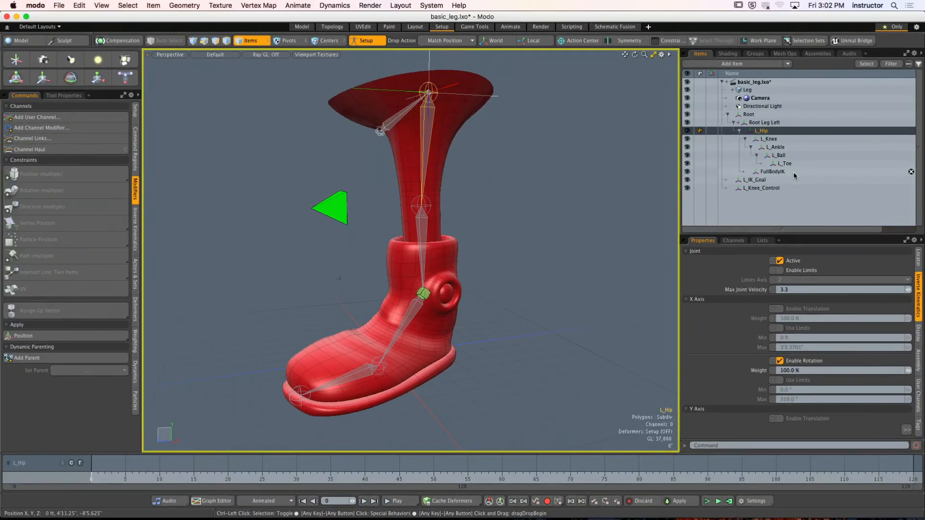
left_click_drag(504, 226, 562, 236, "alt")
left_click(562, 236)
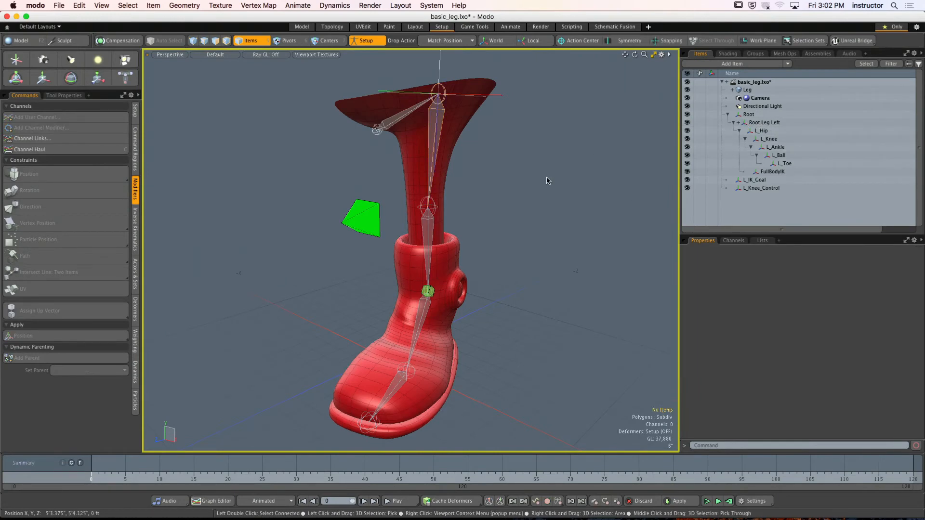
- Undo the parenting of L_Hip under Root Leg Left and of Root Leg Left under Root
key("ctrl+z")
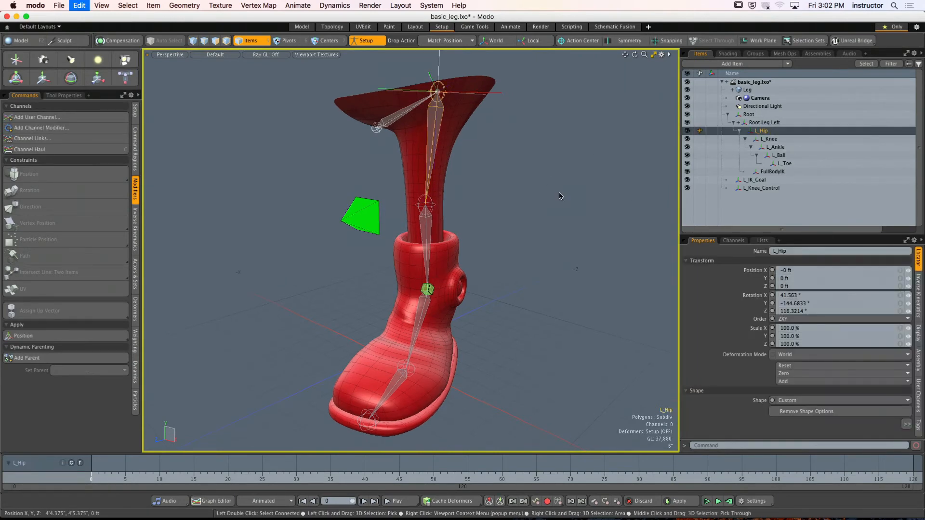
key("super+z")
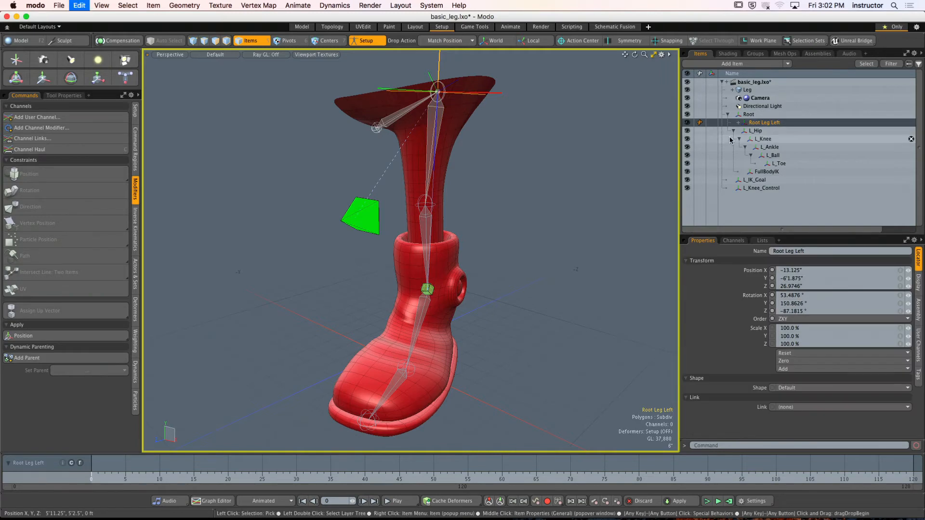
key("super+z")
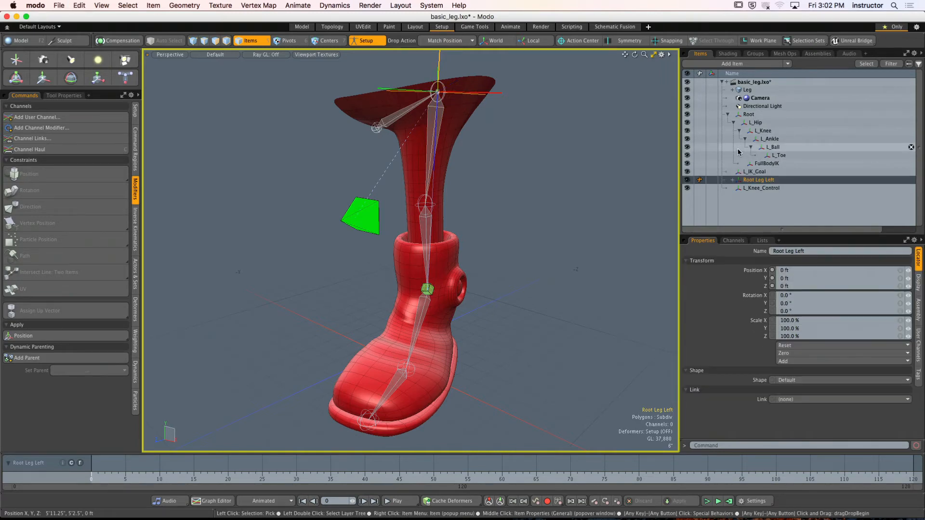
- Collapse the L_Hip branch and change the drop action from Match Position to Insert
left_click(733, 126)
mouse_move(605, 168)
left_mouse_down("alt")
mouse_move(568, 179)
mouse_move(613, 200)
mouse_move(617, 181)
left_mouse_up("alt")
left_click(769, 140)
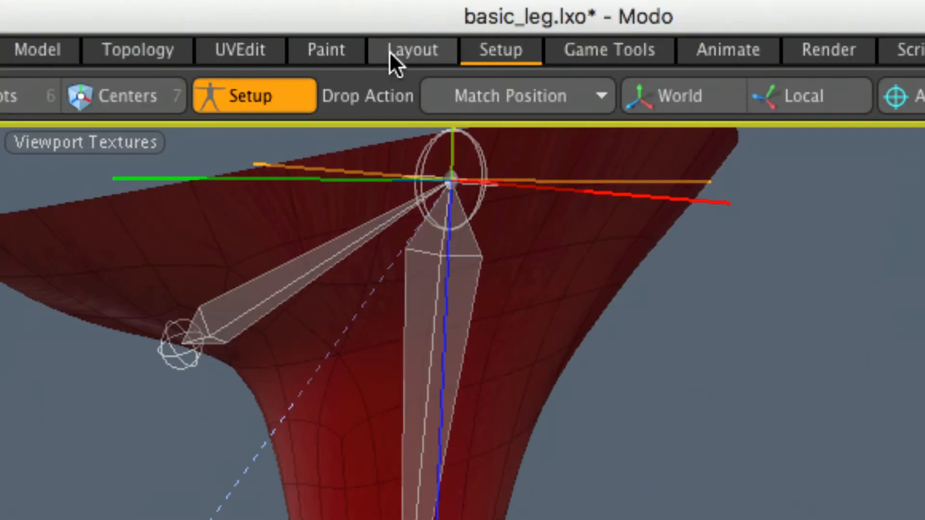
left_click(482, 75)
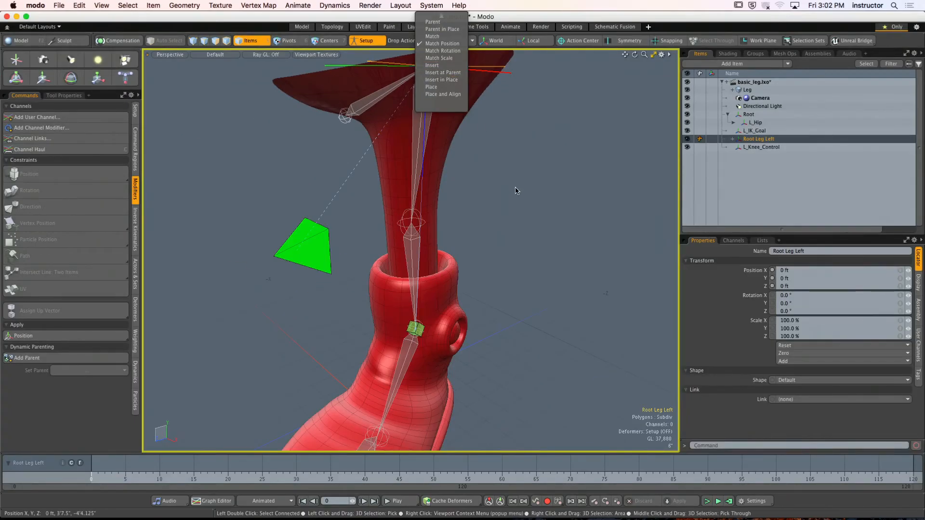
left_click(515, 192)
left_click(440, 41)
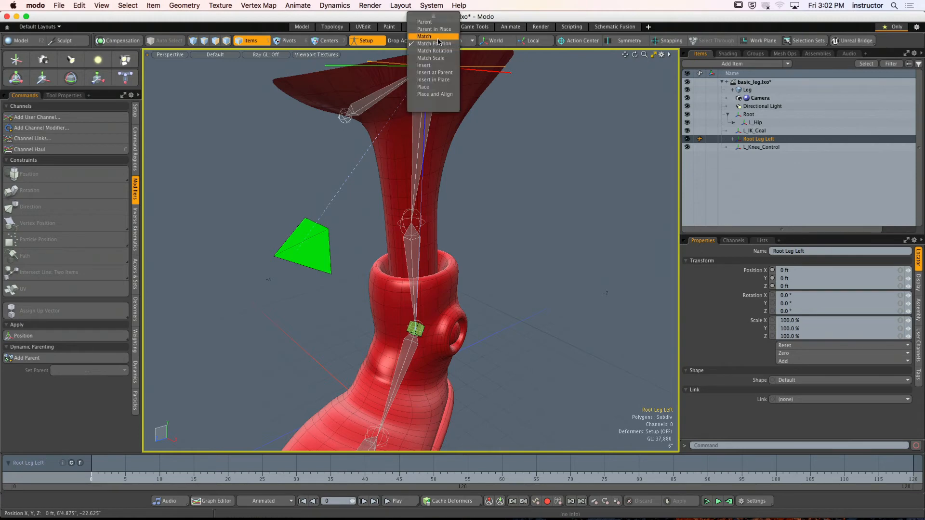
left_click(443, 68)
left_click(556, 190)
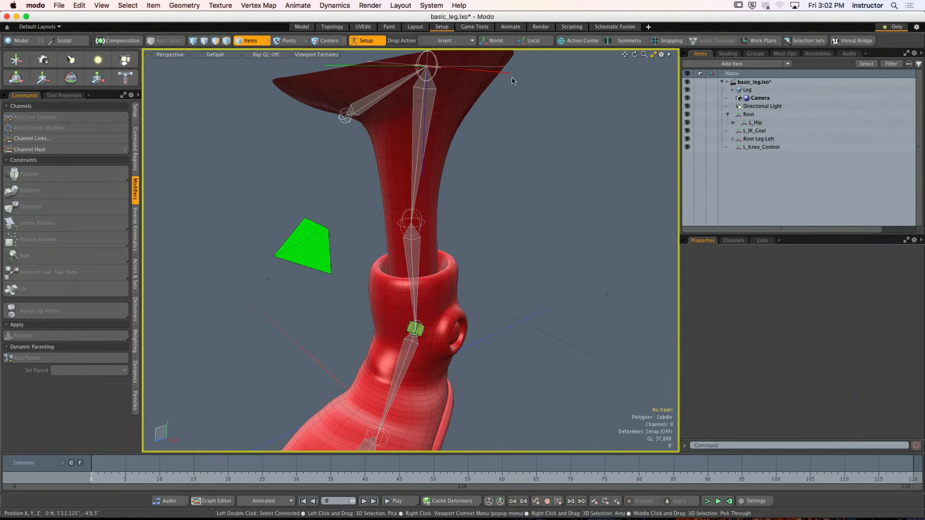
- Try dropping Root Leg Left onto the Root locator with the Insert action, and undo the insertion
left_click_drag(514, 81, 548, 143, "alt")
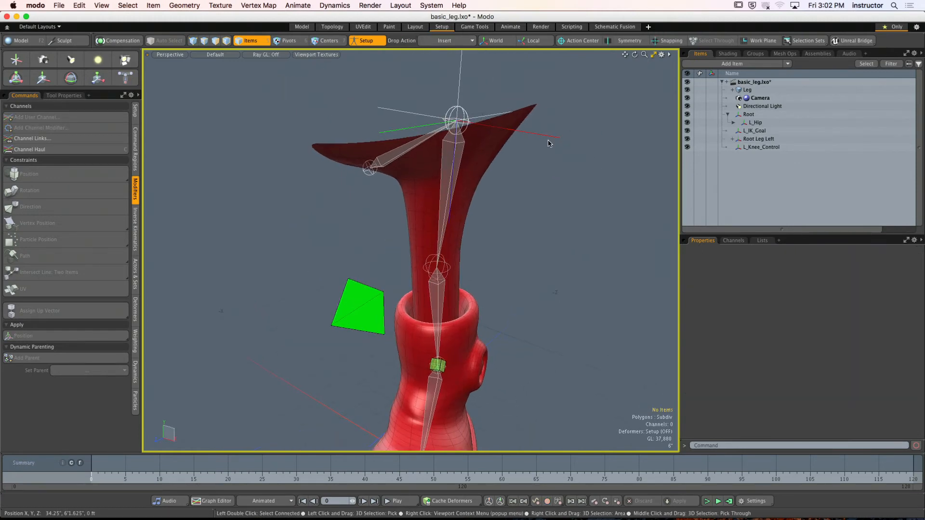
left_click(548, 141)
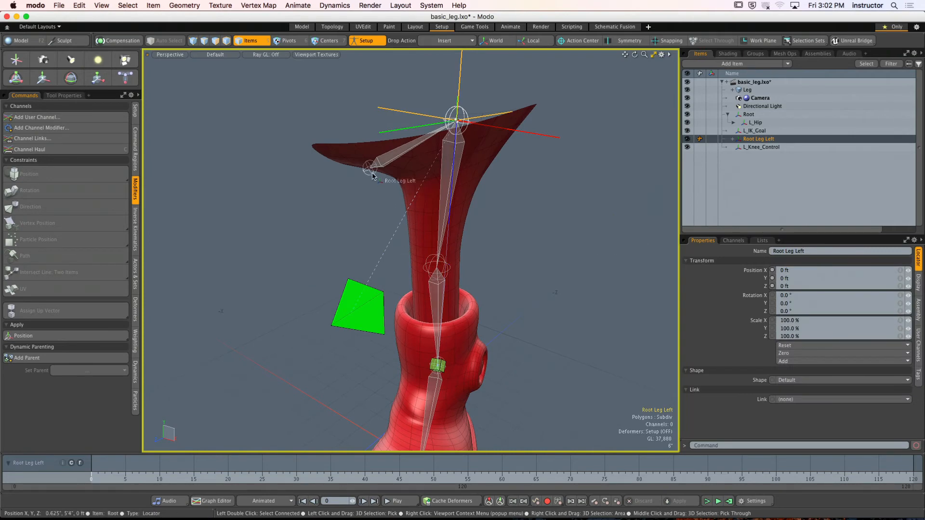
left_click_drag(373, 175, 371, 171)
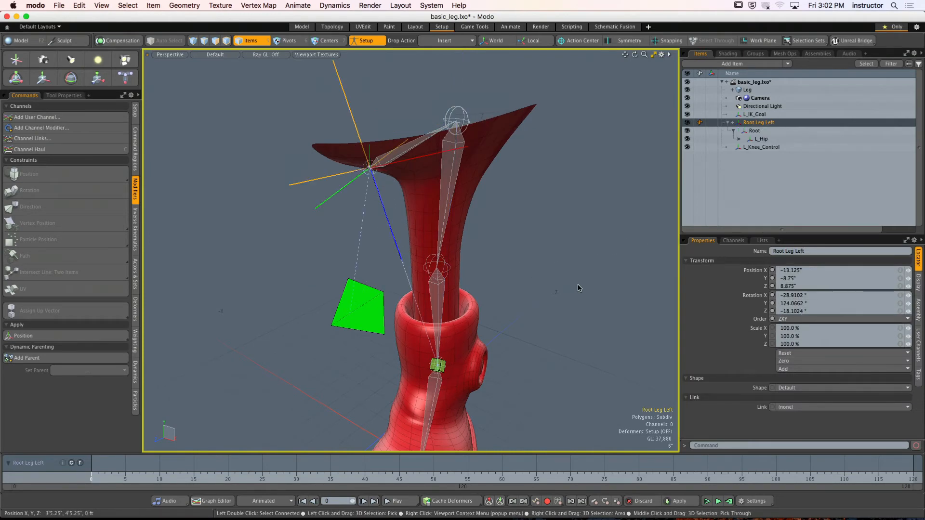
key("ctrl+z")
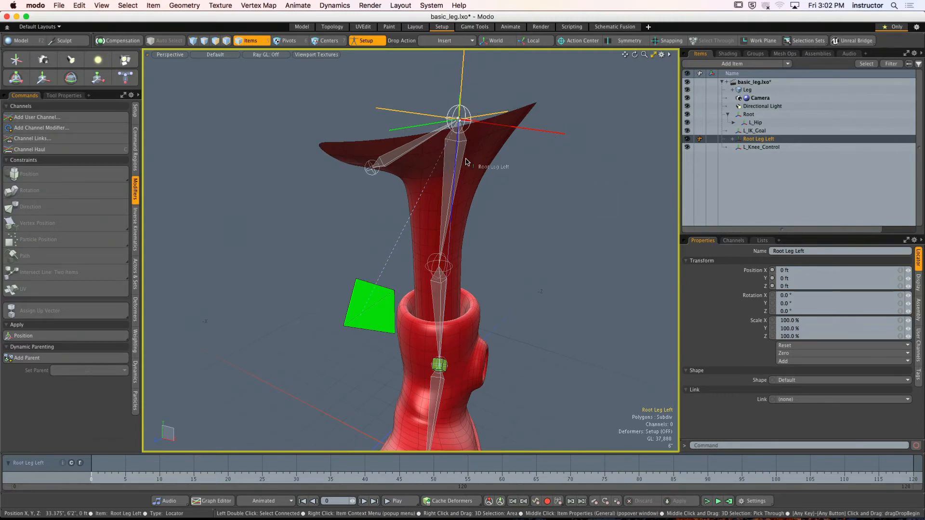
- Try inserting Root Leg Left between Root and L_Hip, check the expanded joint chain, and undo the insertion
left_click_drag(461, 159, 462, 160)
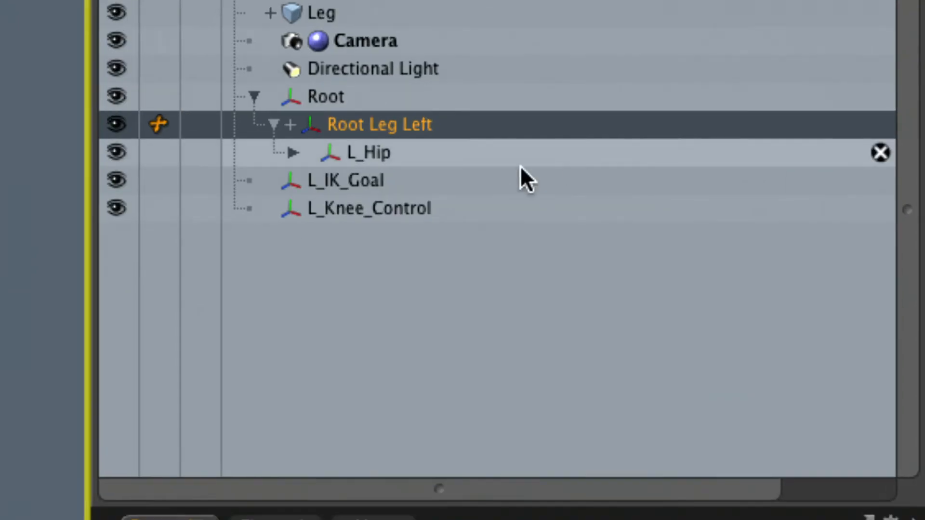
left_click(293, 152)
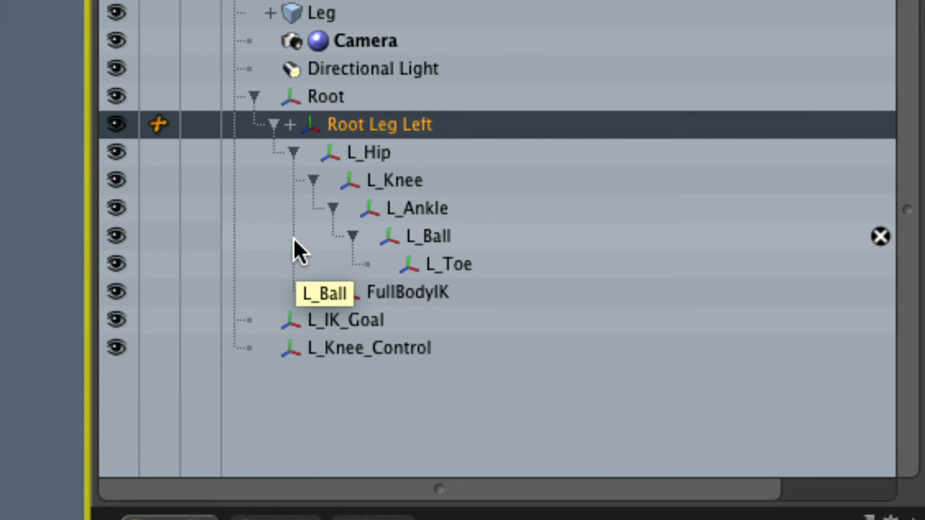
key("super+z")
key("super+z")
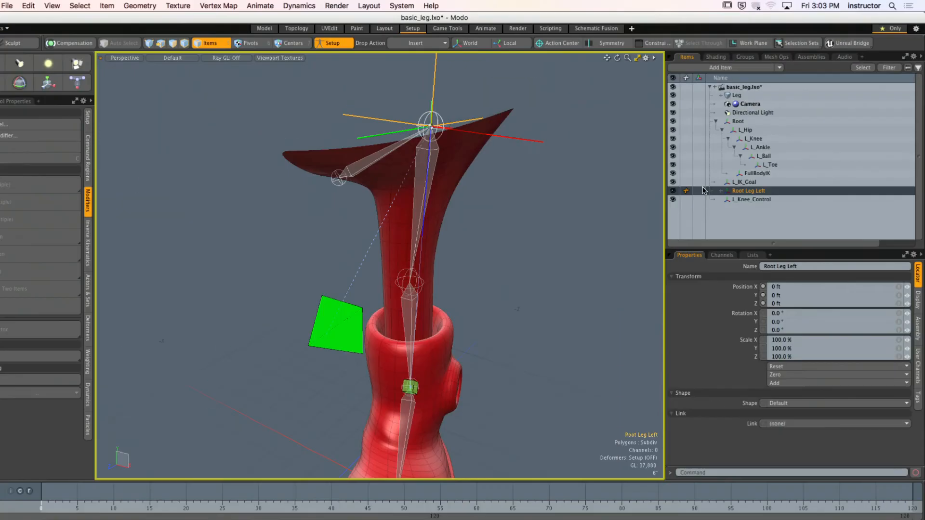
left_click_drag(638, 205, 546, 182, "alt+shift")
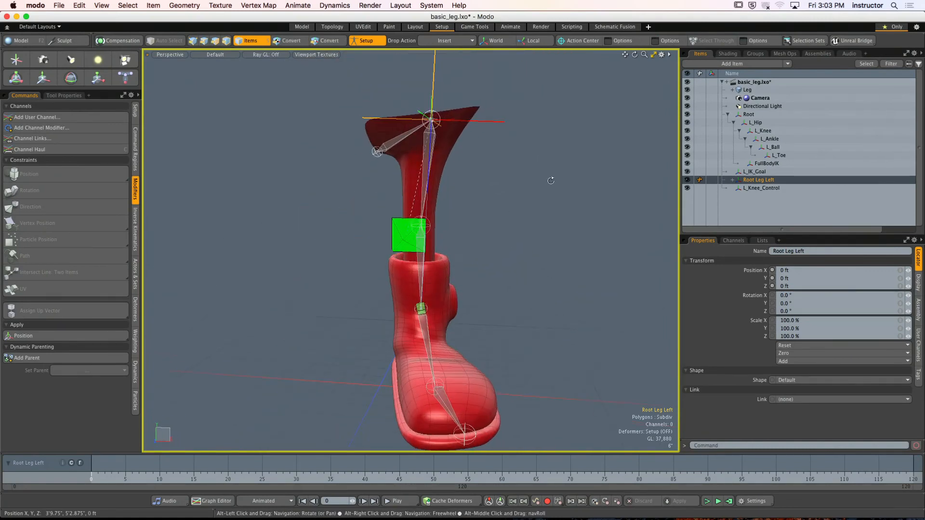
key("super+z")
key("super+z")
key("super+z")
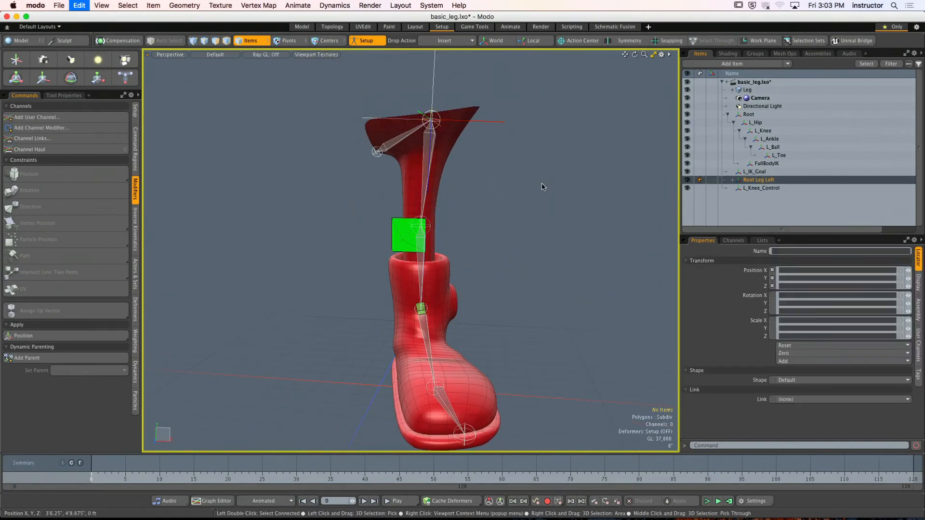
- In Setup mode, insert Root Leg Left between Root and L_Hip by dropping it onto the hip joint
left_click_drag(550, 187, 588, 161, "alt")
left_click(373, 42)
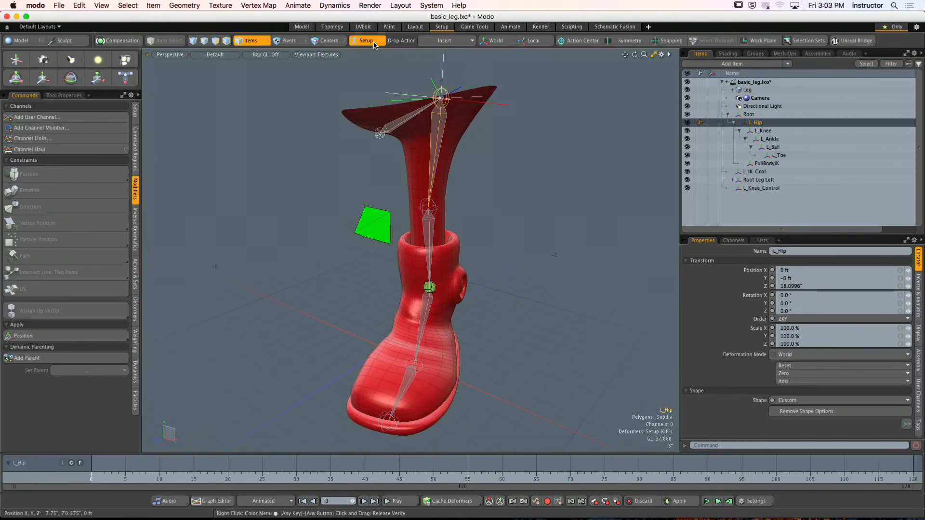
left_click_drag(546, 207, 528, 213, "alt")
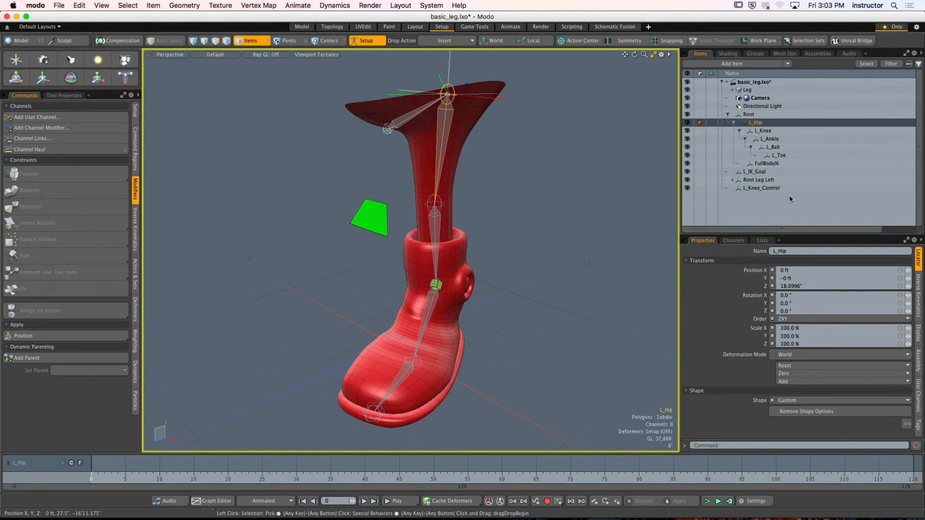
left_click(766, 180)
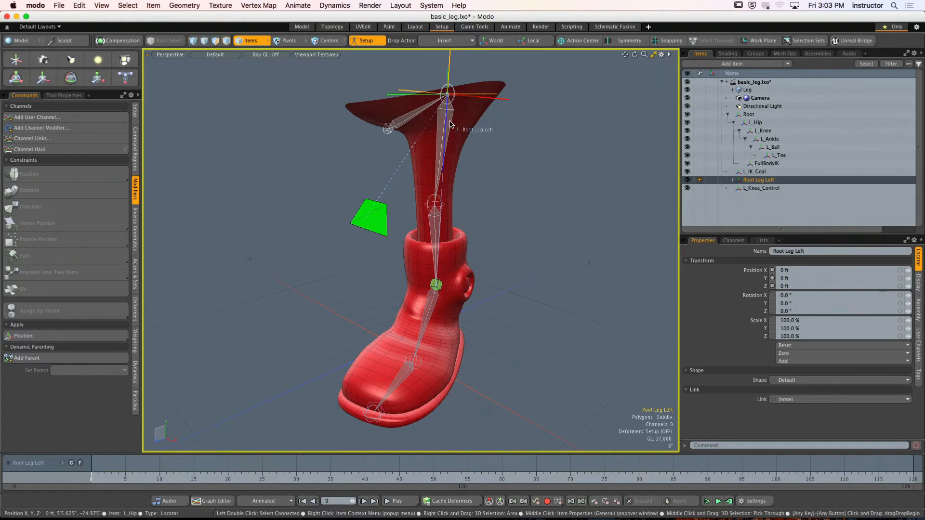
left_click_drag(451, 125, 450, 124)
left_click(576, 184)
left_click_drag(514, 140, 535, 145, "alt")
left_click_drag(535, 145, 504, 163, "alt+shift")
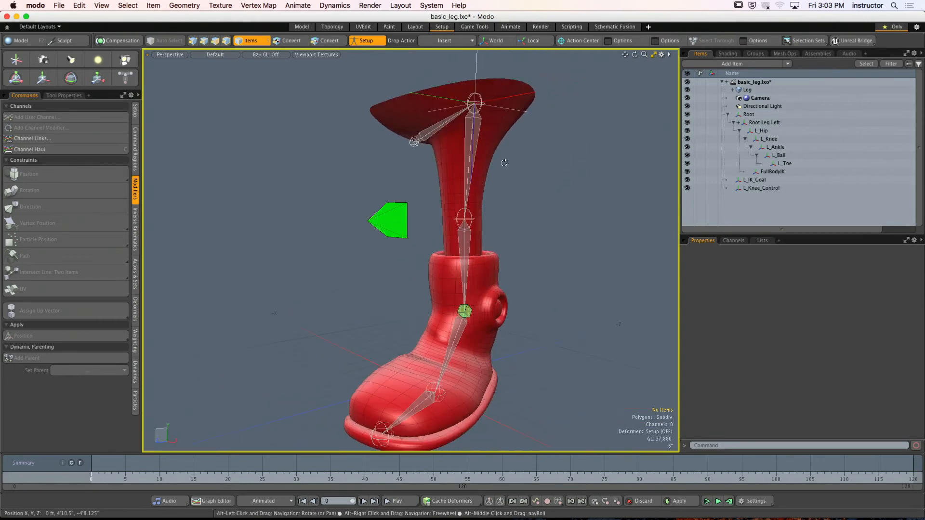
- Turn off Setup mode and select L_Hip to examine how the leg mesh deforms from several angles
left_click(366, 41)
left_click_drag(395, 183, 518, 176, "alt")
left_click(467, 141)
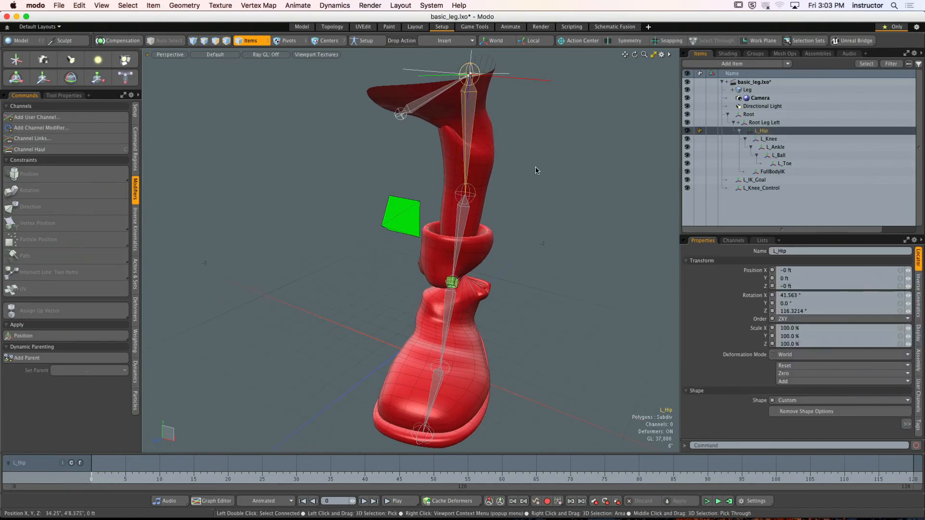
left_click_drag(640, 287, 484, 179, "alt")
left_click_drag(484, 179, 458, 192, "alt")
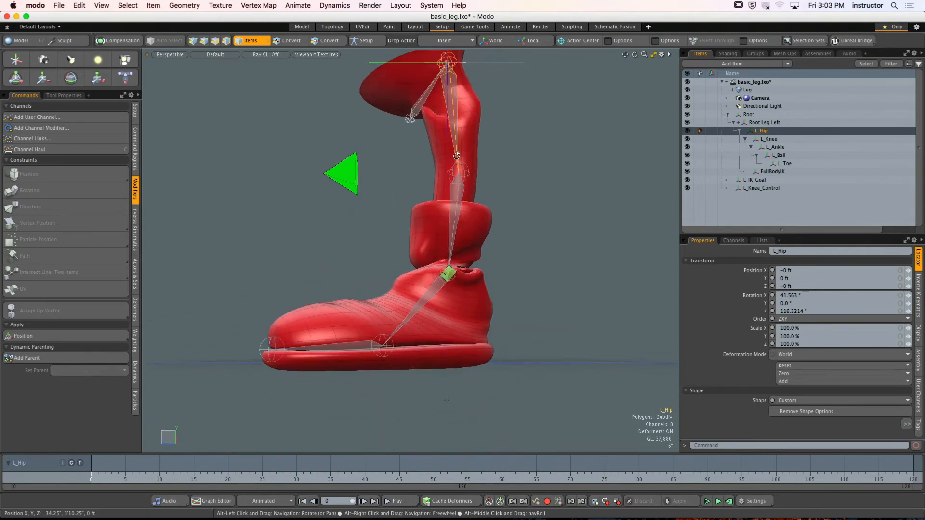
left_click_drag(458, 250, 477, 168, "ctrl+alt")
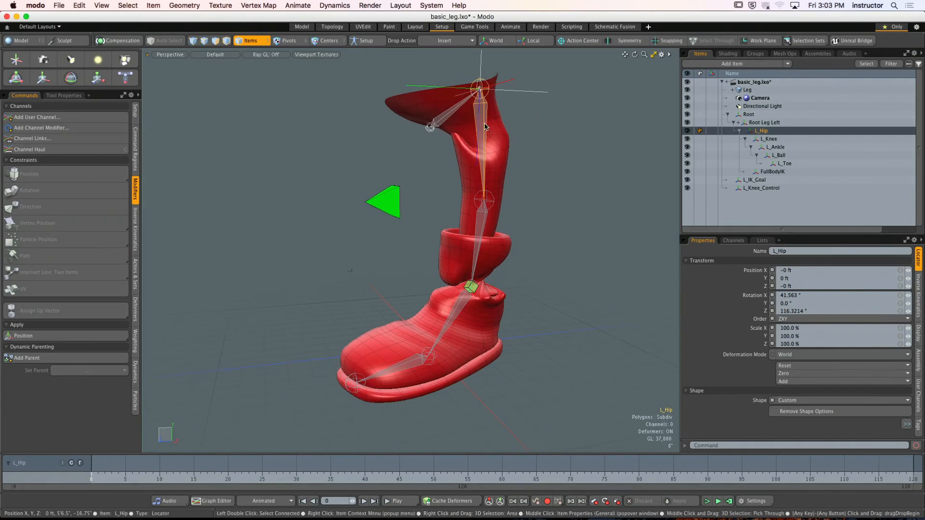
- Select the whole L_Hip hierarchy and switch Setup mode on and off to compare the leg's poses
double_click(480, 143)
left_click_drag(535, 193, 511, 168, "alt+shift")
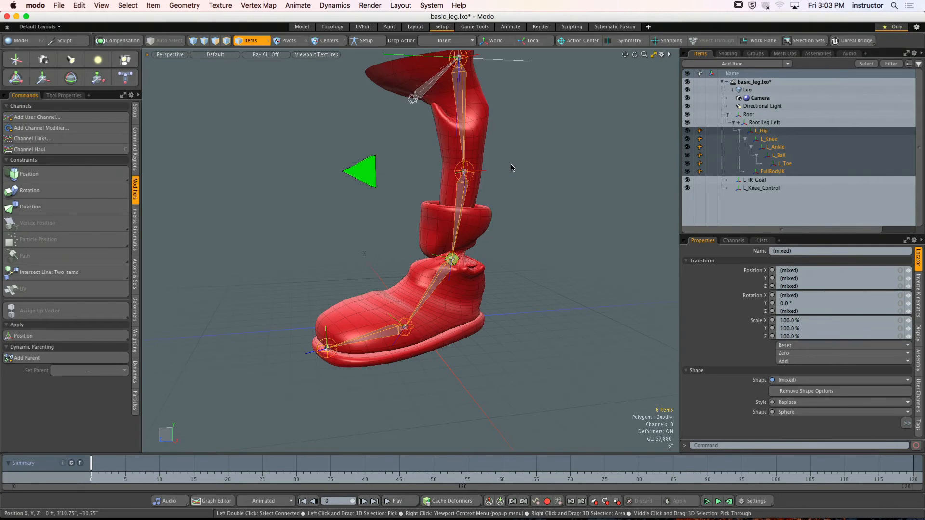
left_click(365, 41)
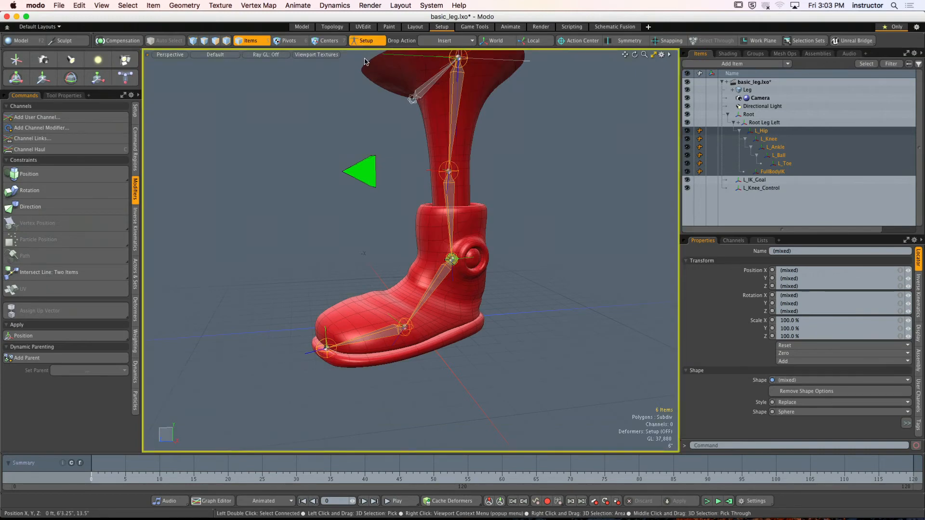
left_click(367, 42)
- Select L_Hip and L_Knee in turn to examine each joint's alignment and transform values
left_click_drag(448, 132, 454, 138, "alt")
left_click_drag(454, 138, 439, 164, "alt+shift")
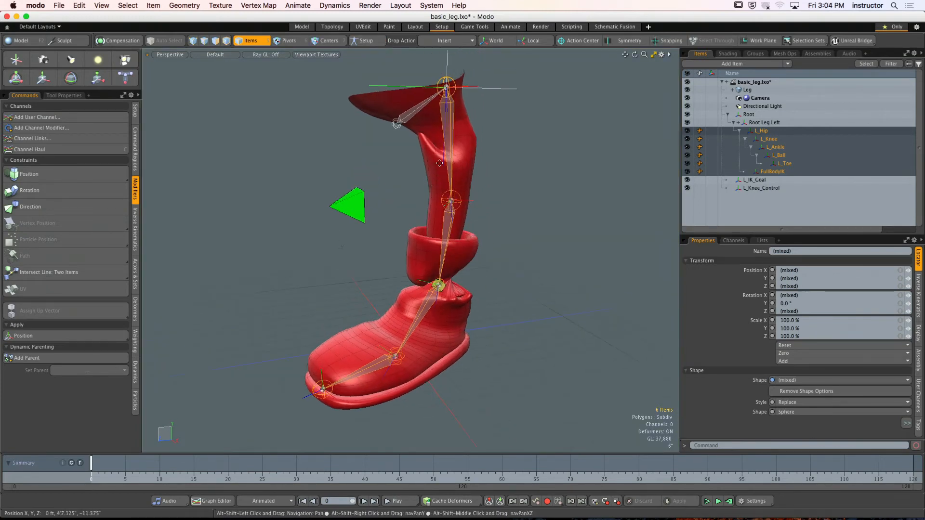
scroll(456, 141, "up", 5)
left_click(456, 141)
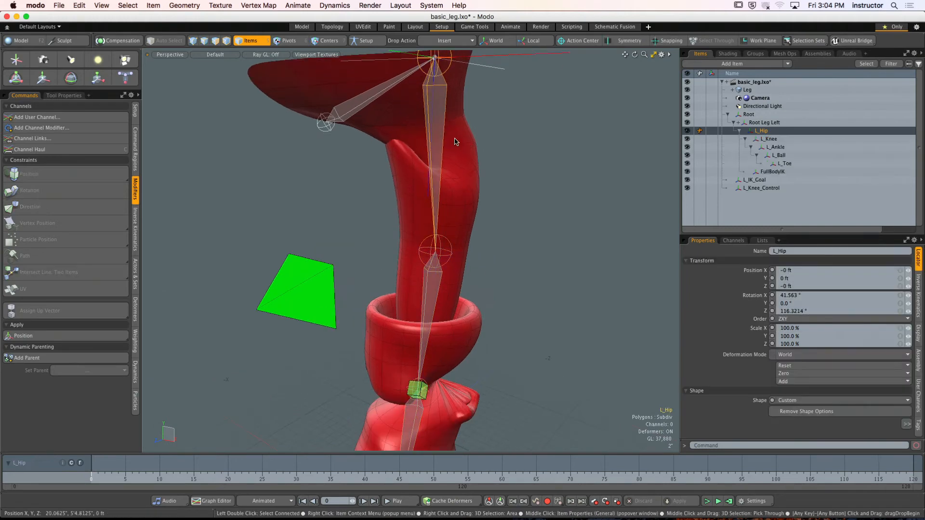
scroll(456, 141, "down", 3)
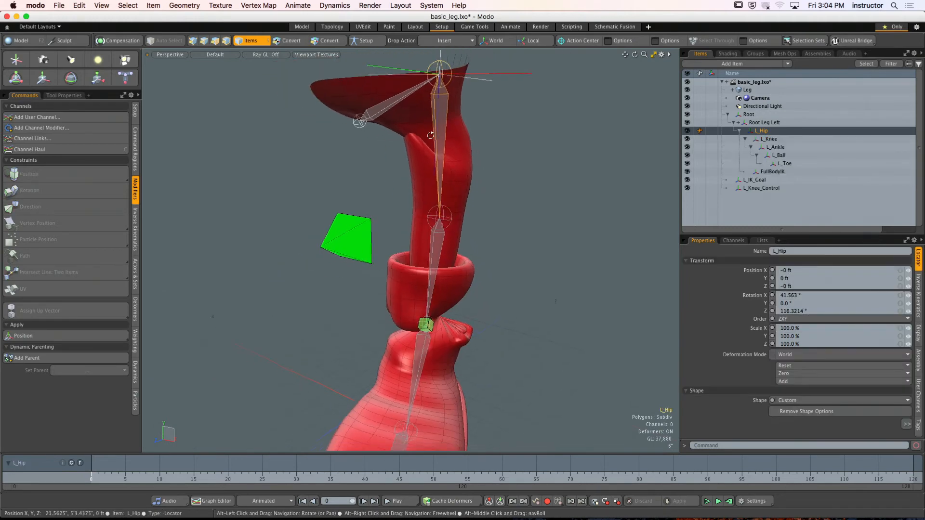
left_click(435, 240)
left_click_drag(435, 240, 443, 205, "alt")
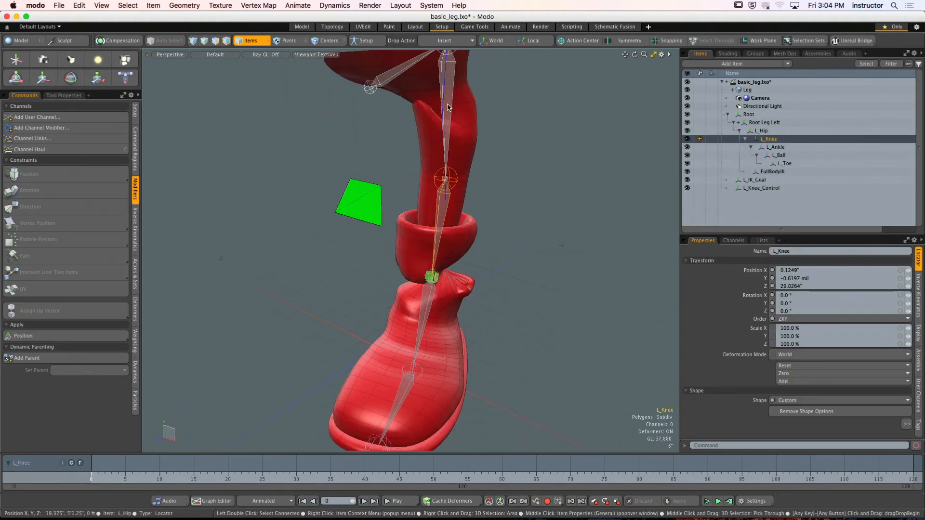
- Try zeroing the X and Z rotation of L_Hip, and undo the changes
left_click(446, 144)
left_click_drag(802, 295, 775, 298)
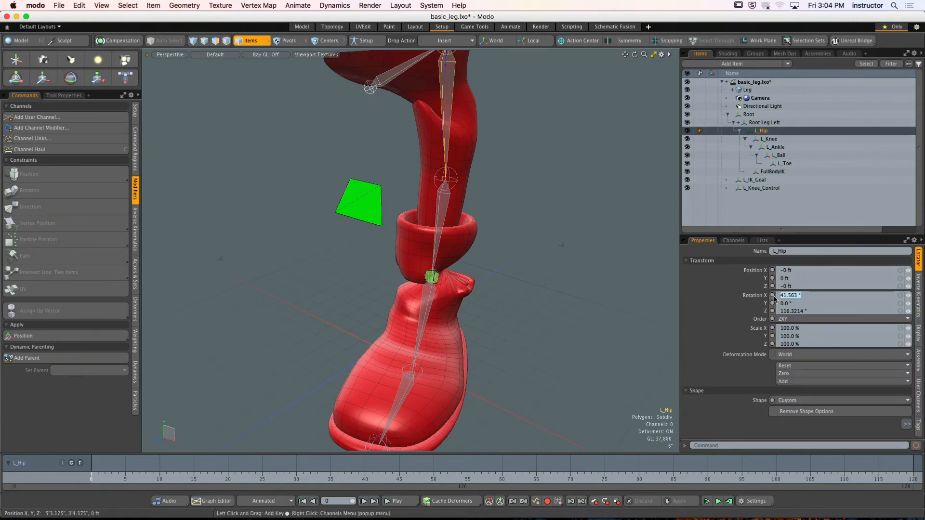
key("Return")
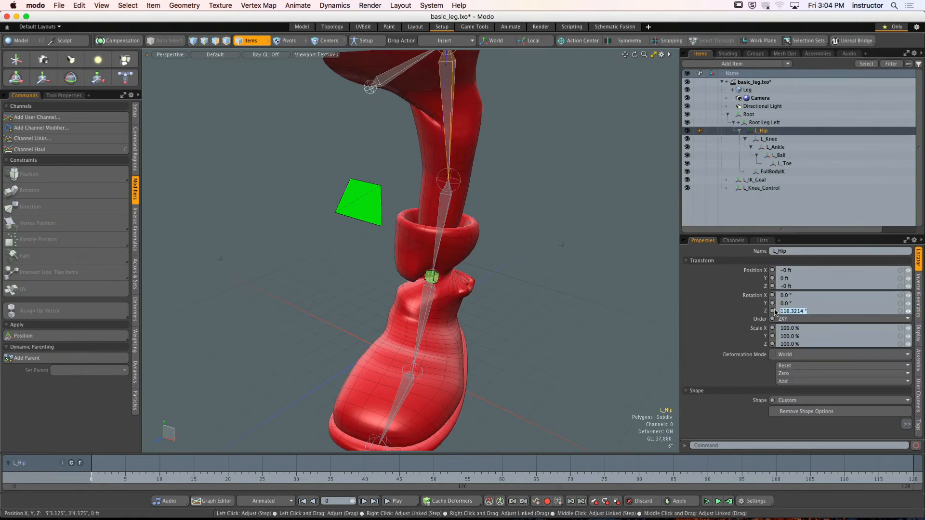
key("Return")
left_click_drag(466, 159, 443, 215, "alt")
key("super+z")
key("super+z")
key("super+z")
key("super+z")
- Select L_Ankle and L_Knee in turn to examine their transform values
left_click_drag(443, 216, 396, 181, "alt+shift")
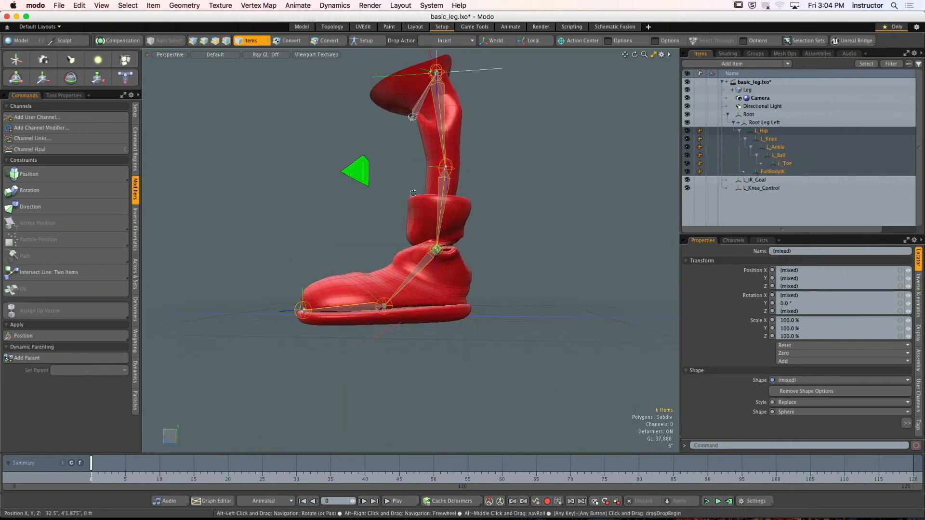
left_click(420, 269)
left_click_drag(486, 267, 497, 280, "alt")
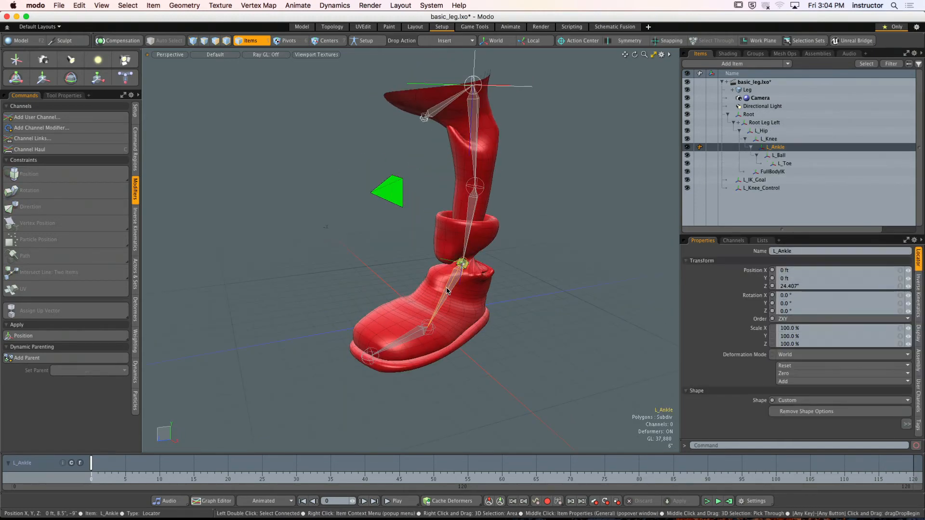
left_click(470, 226)
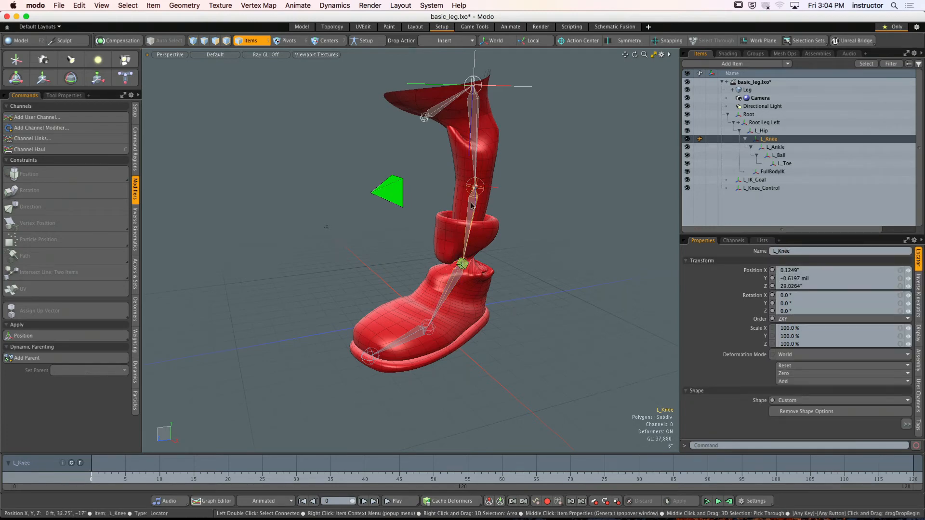
- Set the X rotation of L_Hip to 0°
left_click(473, 145)
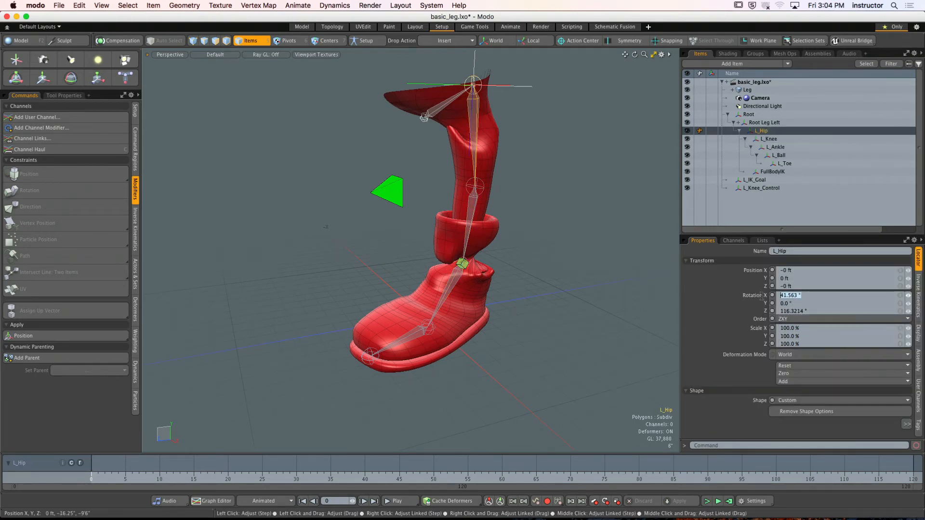
key("Return")
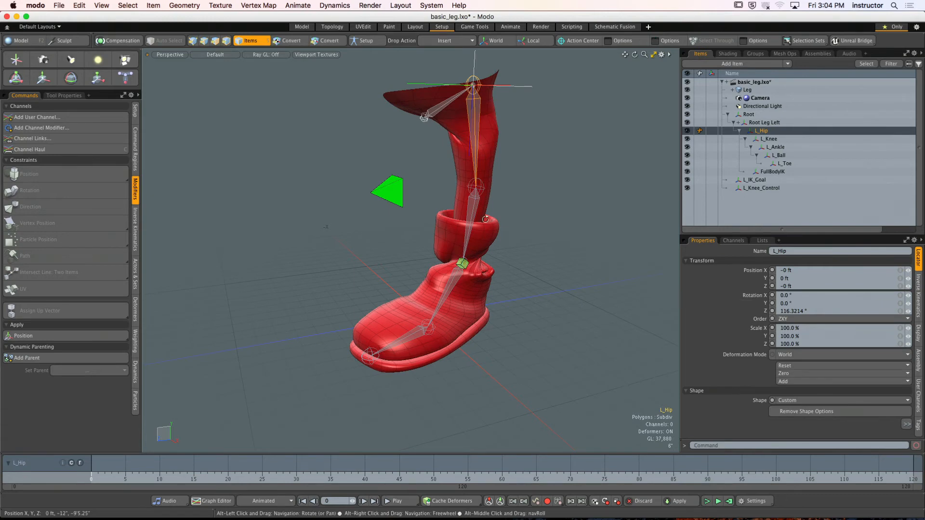
left_click_drag(462, 205, 553, 200, "alt")
- Select Root, L_Knee, L_Ankle and L_Ball in turn to examine the joints' transforms and alignment
left_click(449, 114)
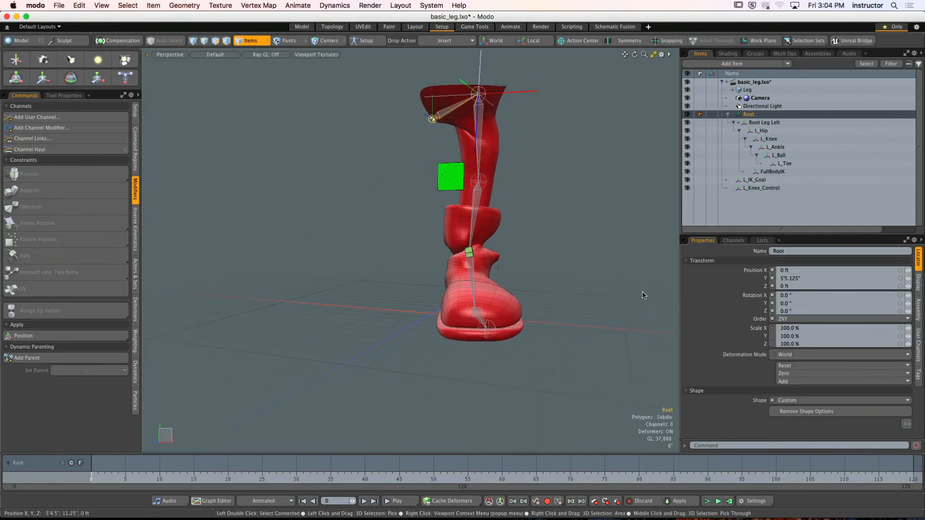
left_click(474, 217)
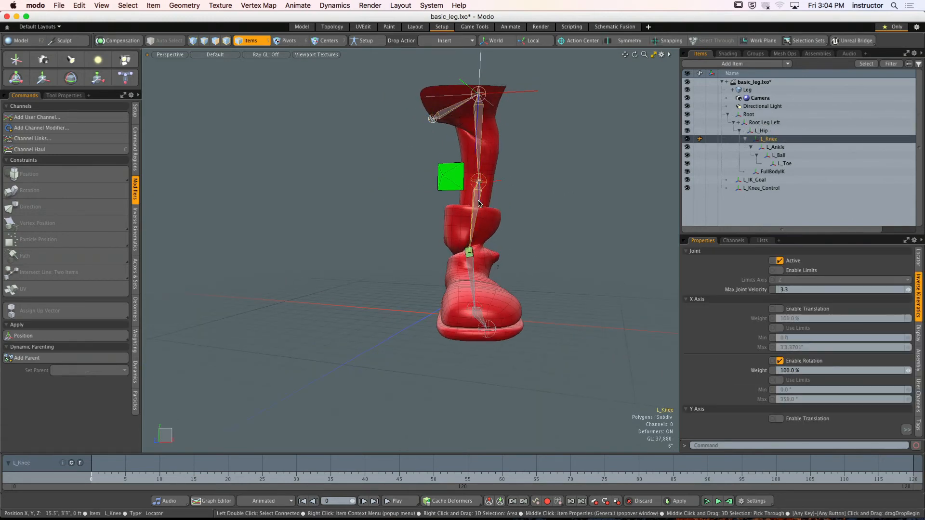
mouse_move(484, 254)
left_mouse_down("alt")
mouse_move(465, 276)
mouse_move(478, 266)
left_mouse_up("alt")
left_click(464, 284)
left_click(551, 282)
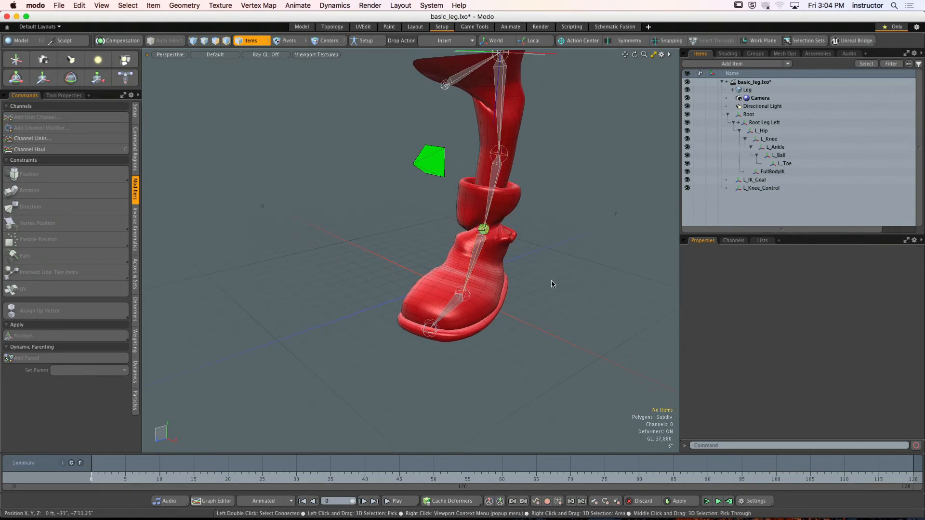
left_click(476, 255)
left_click(450, 314)
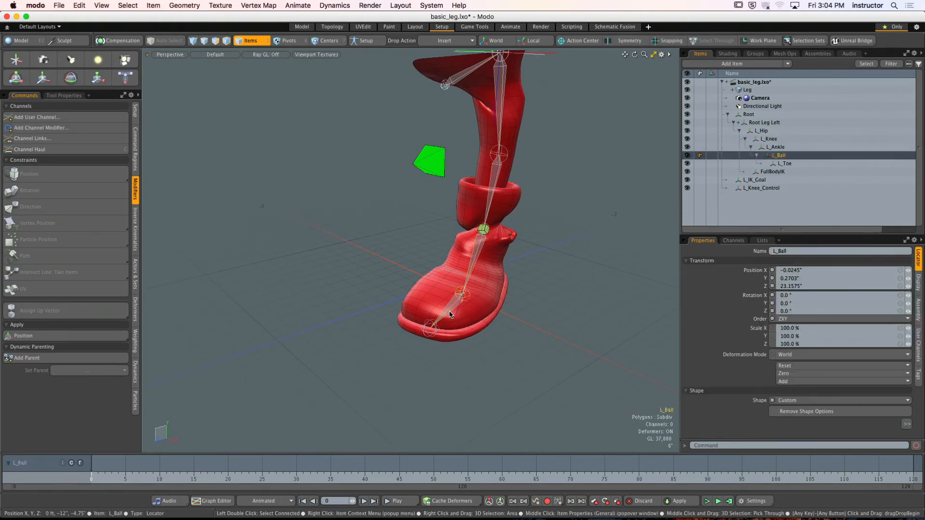
left_click(547, 237)
left_click_drag(547, 237, 544, 263, "alt")
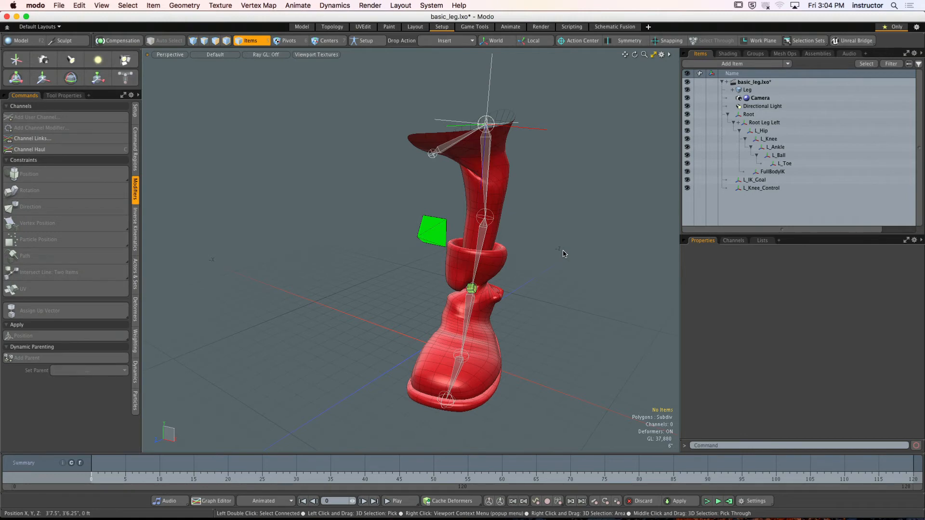
- Select Root Leg Left and L_Knee_Control to examine how they line up with the leg from several angles
left_click(542, 133)
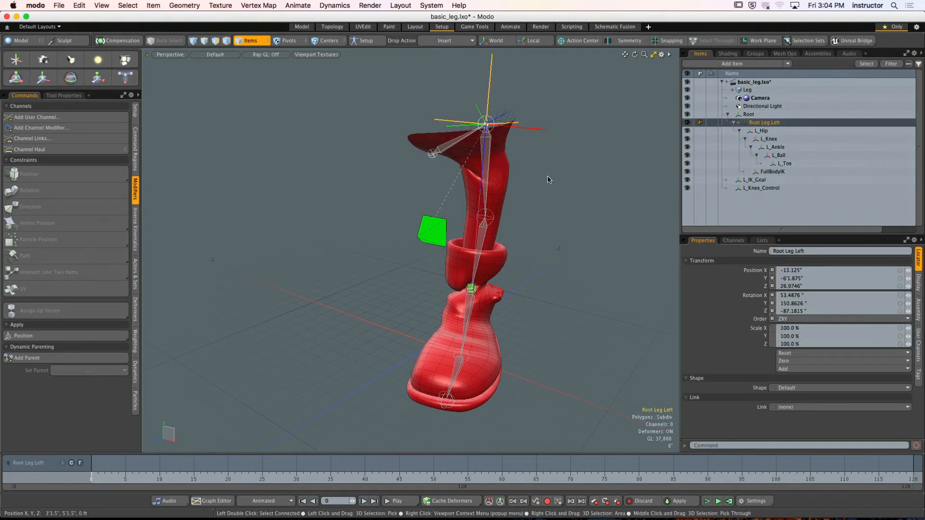
left_click(431, 230)
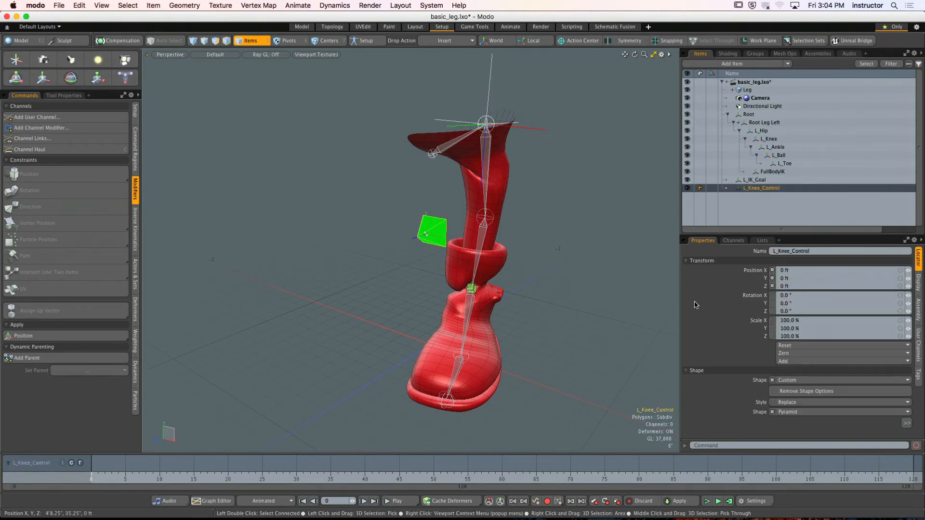
left_click_drag(557, 265, 563, 265, "alt")
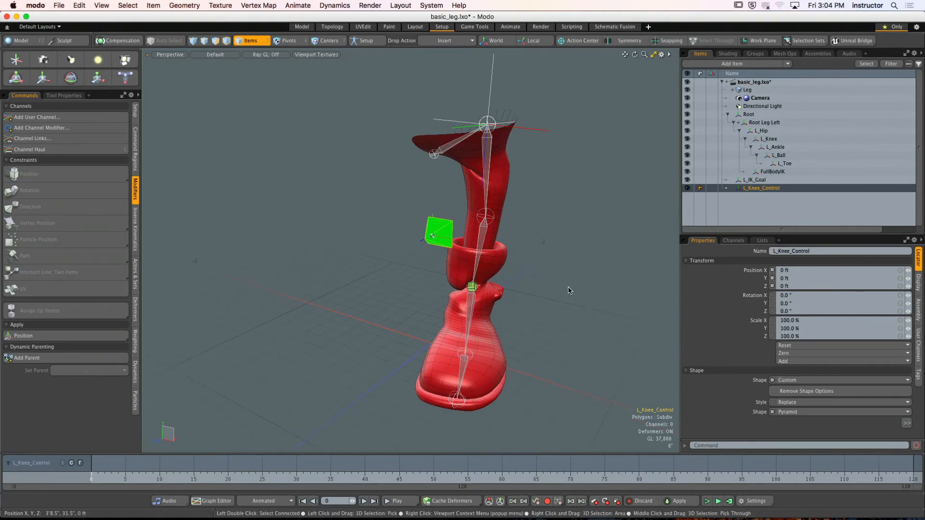
left_click_drag(511, 283, 439, 248, "alt")
left_click_drag(427, 262, 404, 282, "alt+shift")
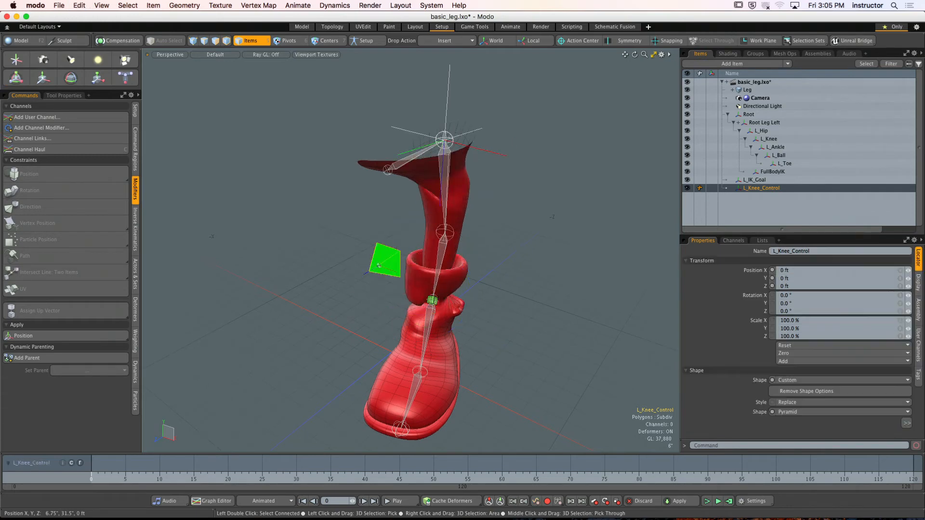
left_click_drag(419, 289, 505, 279, "alt")
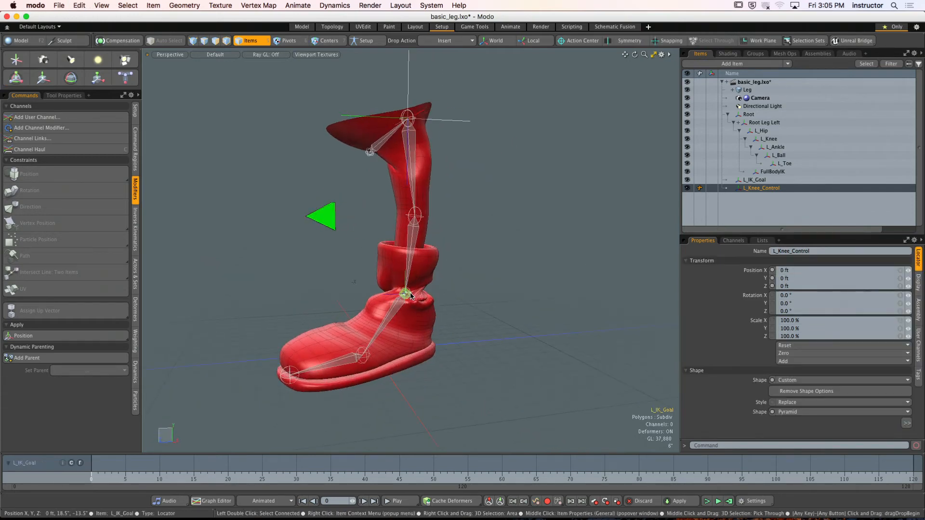
- Raise L_IK_Goal to bend the leg and test moving L_Knee_Control to X 17", undoing the knee control move
left_click(411, 296)
left_click_drag(411, 295, 431, 309, "alt")
left_click_drag(411, 256, 454, 359)
left_click(386, 297)
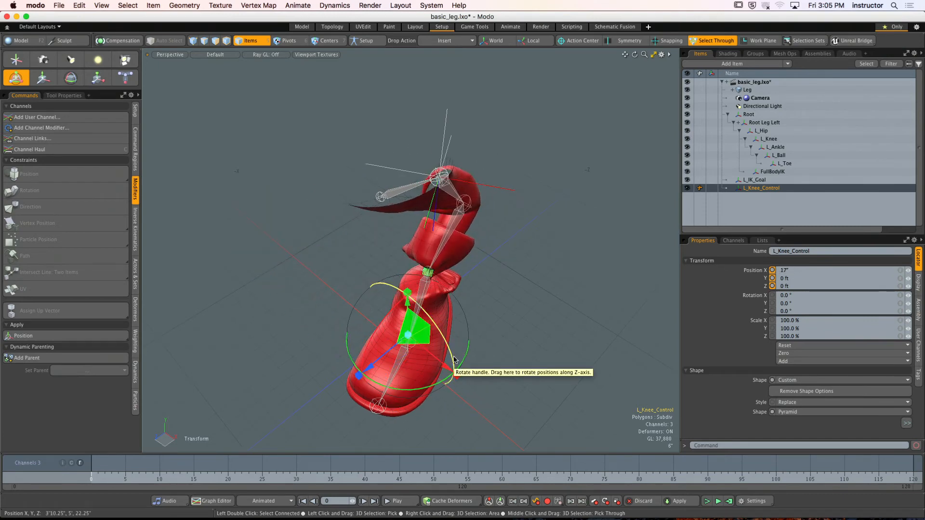
key("super+z")
key("space")
- Enable Negative Axis on Root Leg Left's direction constraint to L_IK_Goal and examine the leg
left_click(510, 300)
left_click_drag(510, 299, 493, 284, "alt")
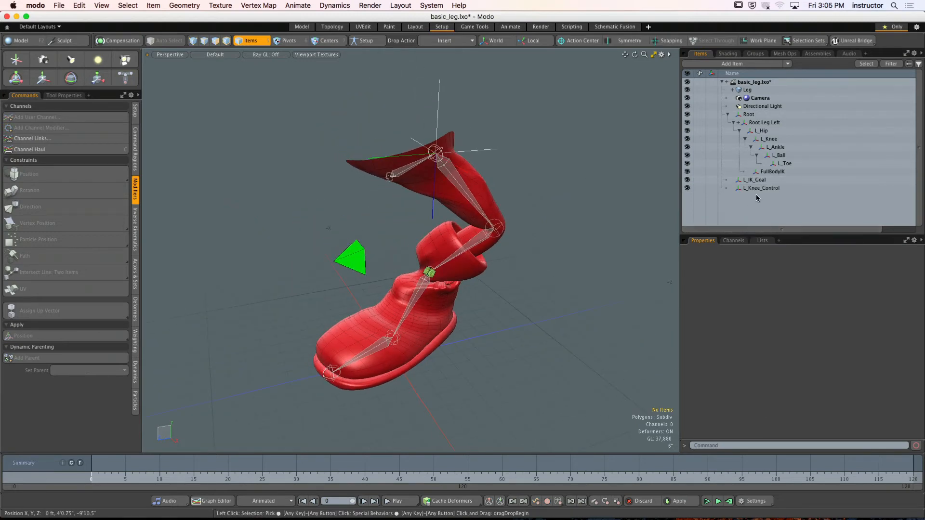
left_click(737, 123)
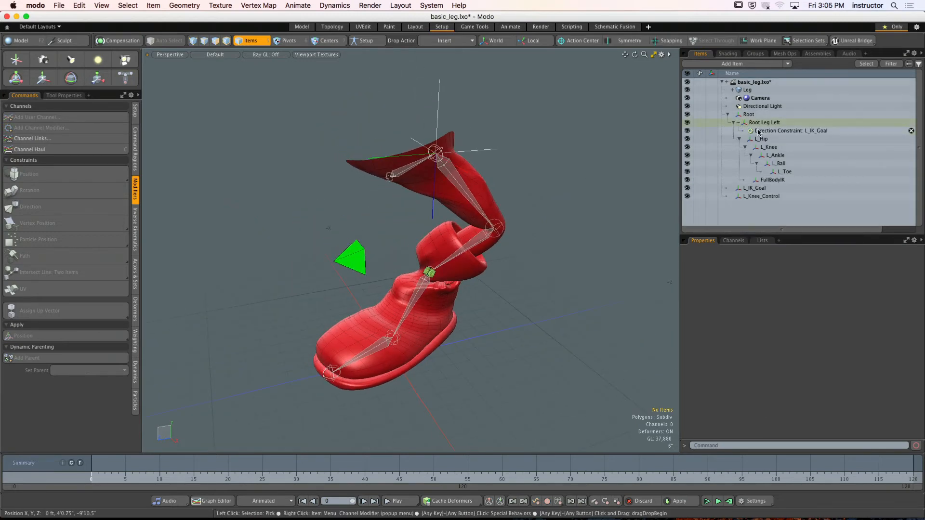
left_click(758, 131)
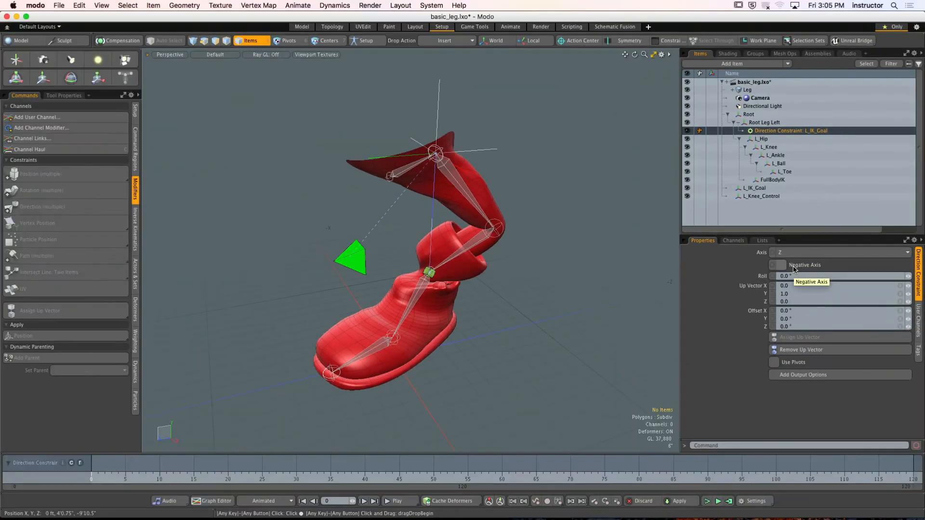
left_click(522, 280)
mouse_move(462, 212)
left_mouse_down("alt")
mouse_move(558, 212)
mouse_move(368, 210)
mouse_move(417, 202)
mouse_move(469, 220)
mouse_move(468, 249)
mouse_move(472, 169)
mouse_move(467, 255)
mouse_move(472, 181)
mouse_move(478, 217)
mouse_move(465, 232)
left_mouse_up("alt")
- Move L_Knee_Control sideways and in depth, to X 9" and Z -4", to test how the knee follows
left_click(469, 239)
key("y")
left_click(403, 232)
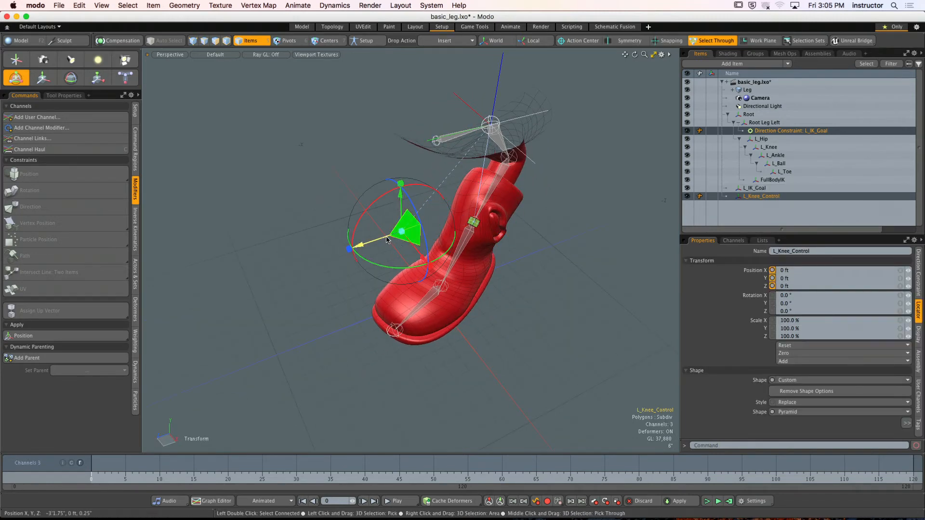
left_click_drag(362, 244, 407, 227)
left_click_drag(428, 241, 401, 258, "alt")
left_click_drag(401, 259, 490, 204, "alt")
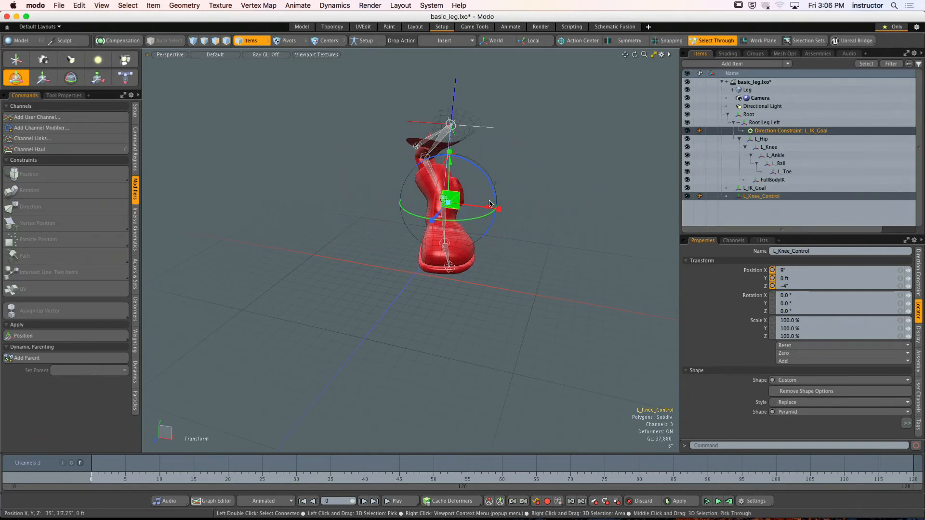
- Undo the L_Knee_Control moves and the Negative Axis change on the direction constraint
key("super+z")
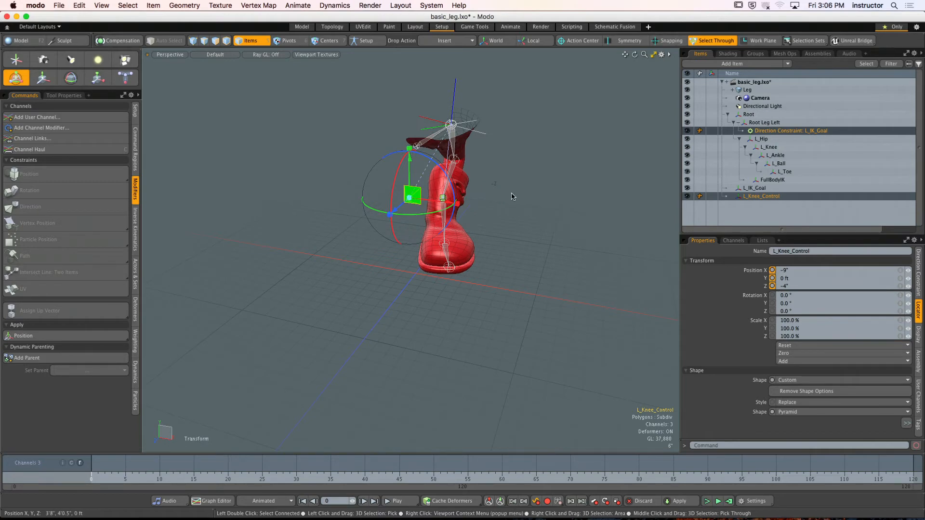
left_click_drag(512, 196, 498, 210, "alt")
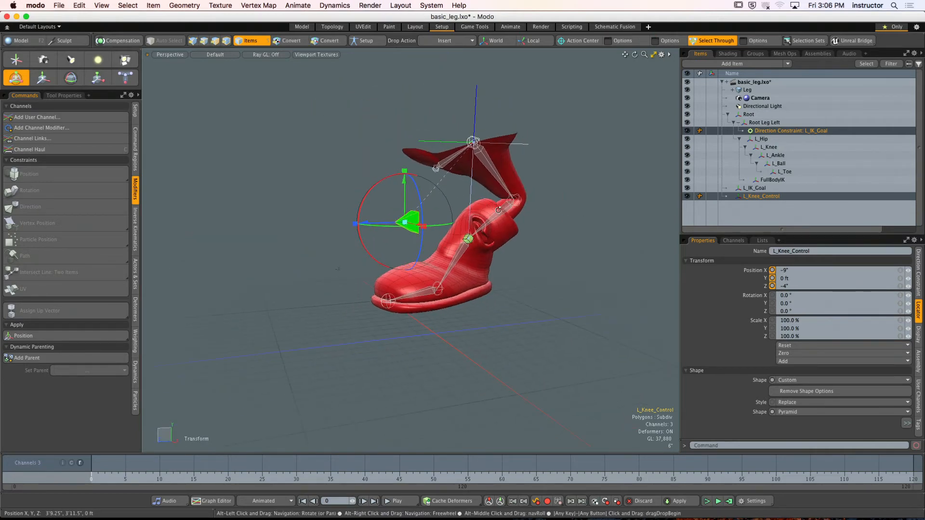
key("super+z")
key("super+z")
key("super+z")
key("super+z")
key("super+z")
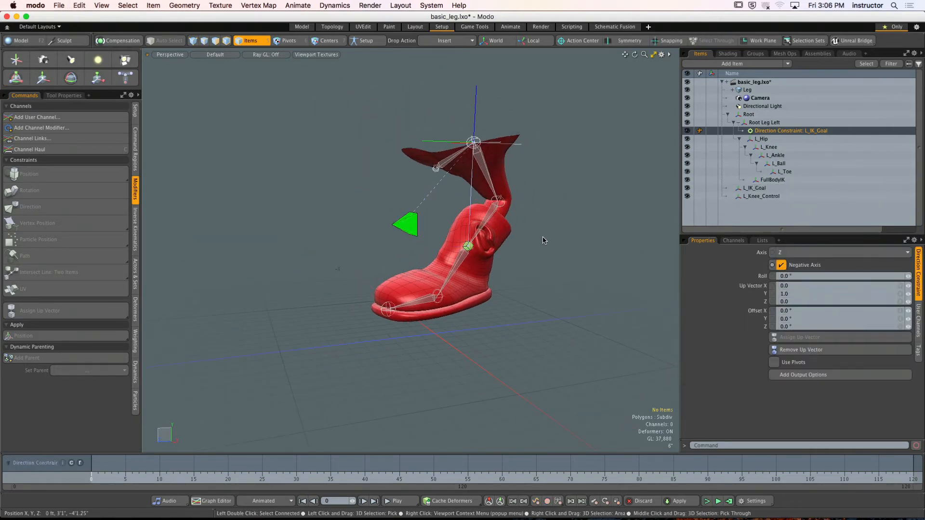
left_click(532, 250)
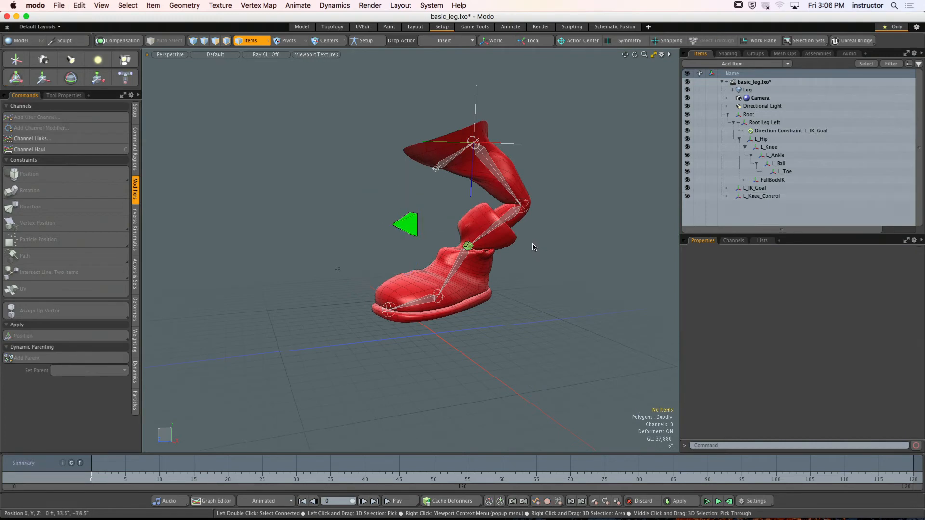
- Revert the basic_leg.lxo scene to its saved version
left_click_drag(532, 248, 473, 245, "alt")
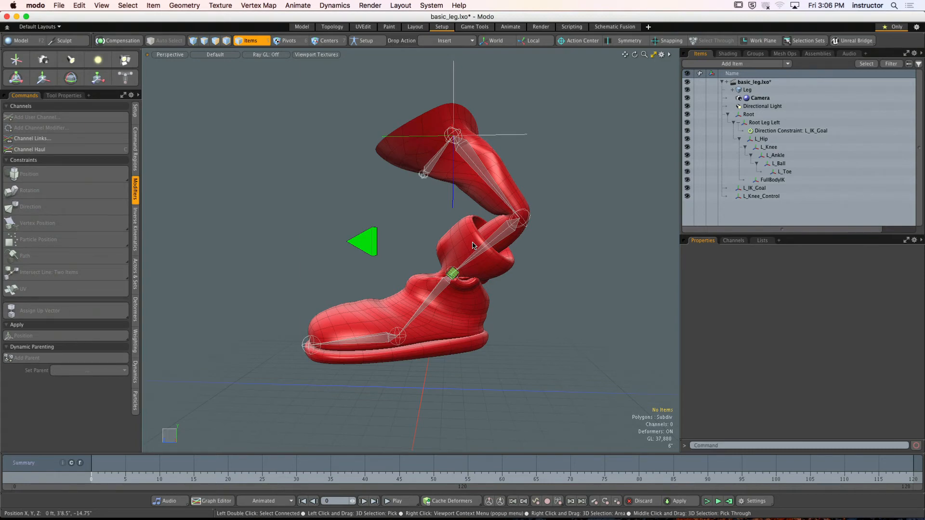
left_click_drag(472, 223, 475, 205, "alt")
key("ctrl+space")
left_click(484, 248)
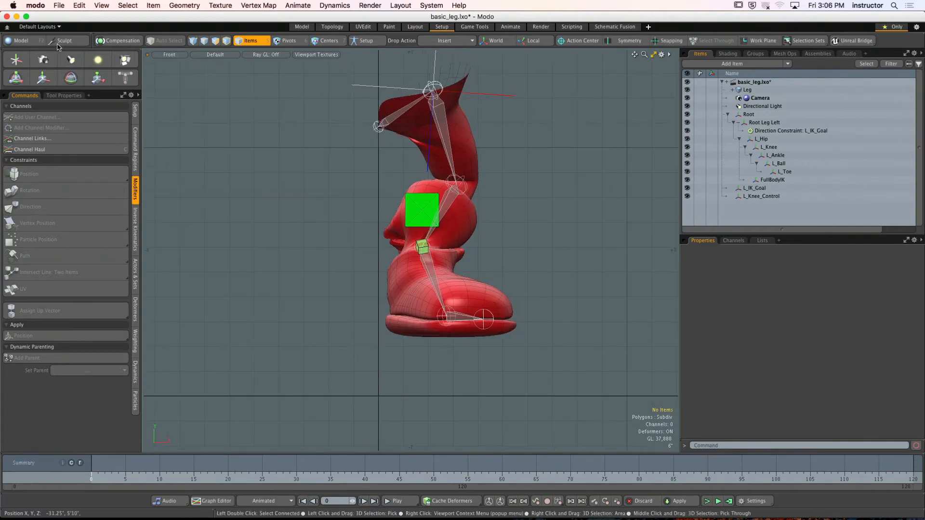
left_click(59, 5)
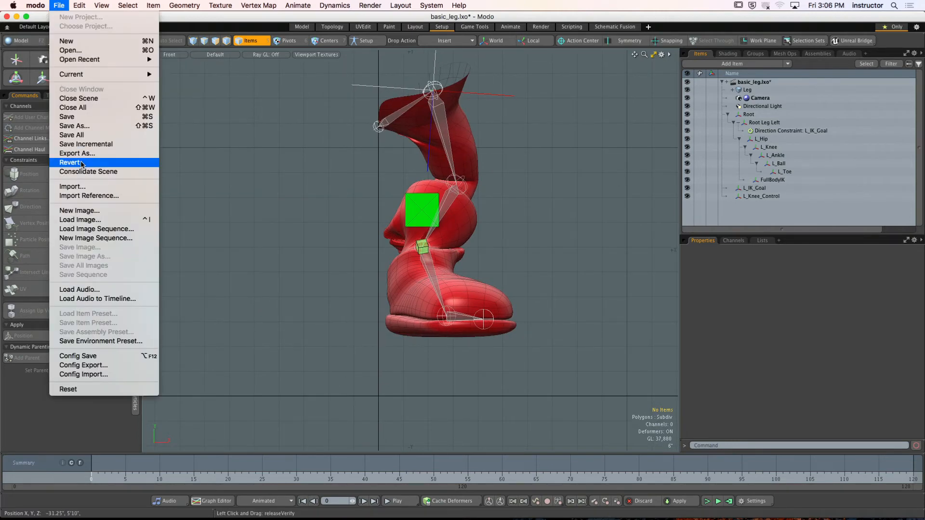
left_click(81, 165)
left_click(545, 182)
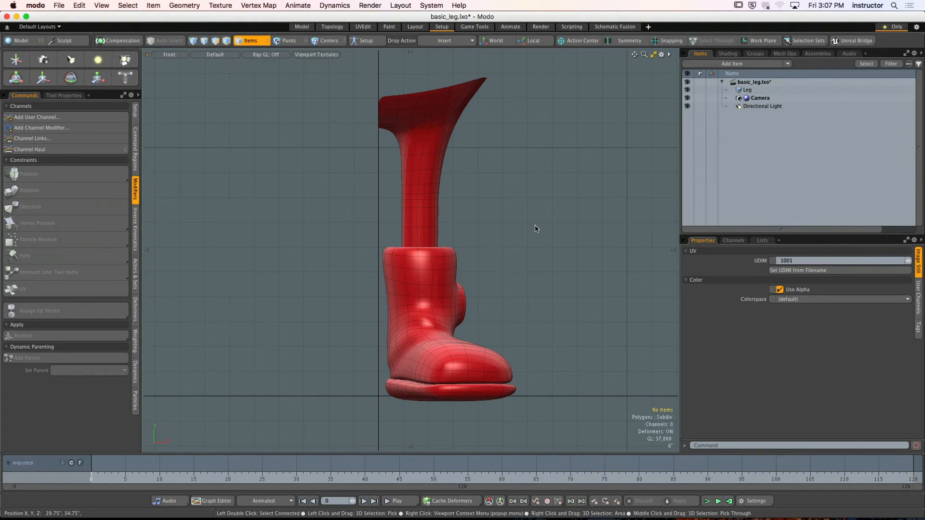
- Draw a skeleton in the front view from the leg's upper inner edge through the hip and knee to the ankle
key("ctrl+space")
left_click(502, 234)
left_click_drag(503, 234, 471, 228, "alt")
key("ctrl+space")
left_click(458, 240)
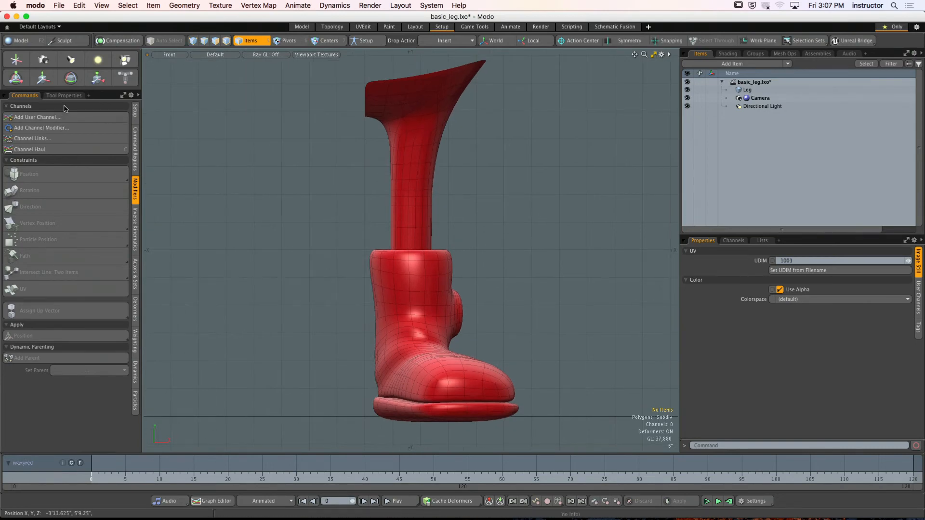
left_click(135, 111)
left_click(24, 130)
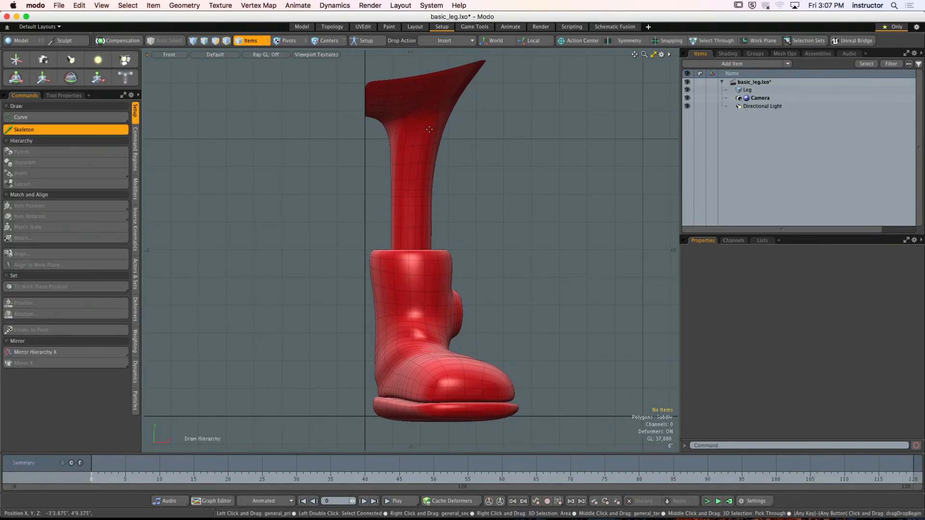
left_click(362, 117)
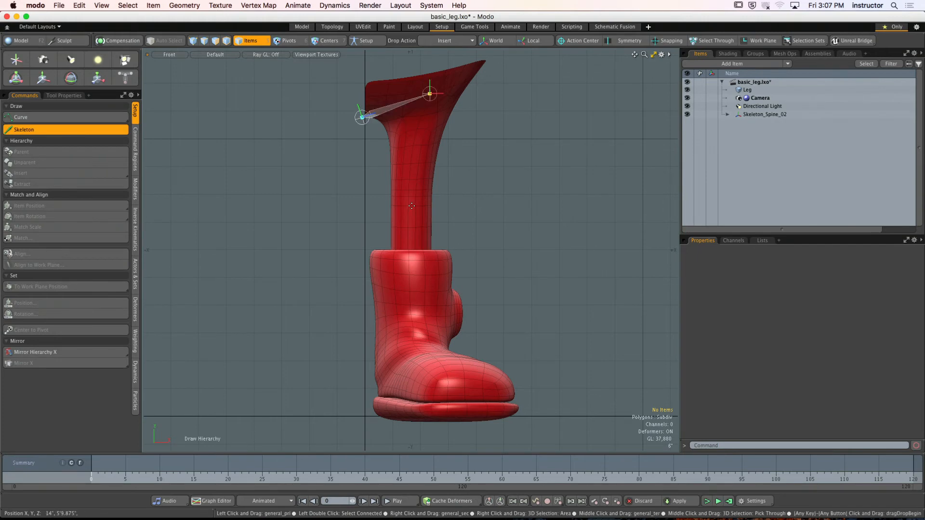
left_click(413, 220)
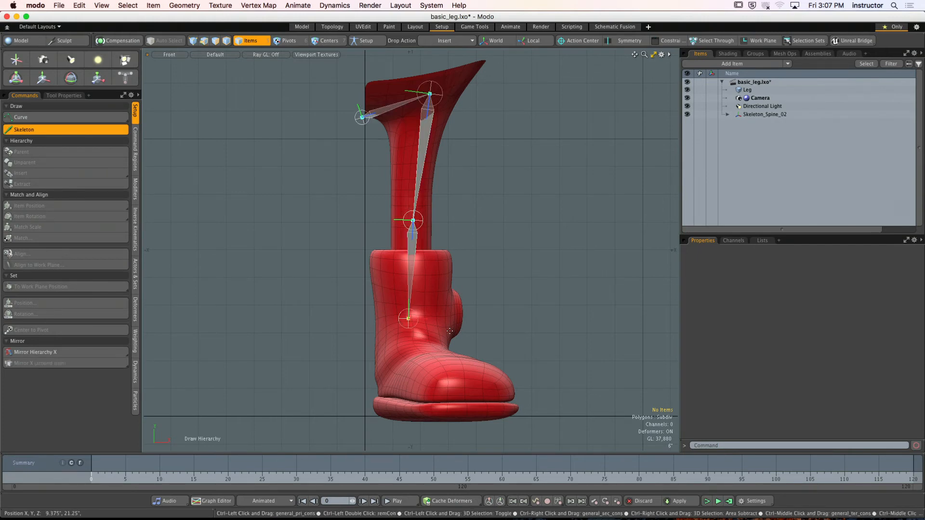
- Line up the skeleton's ankle, knee and hip joints with the leg in the right view
key("ctrl+space")
left_click_drag(461, 344, 461, 308, "alt+shift")
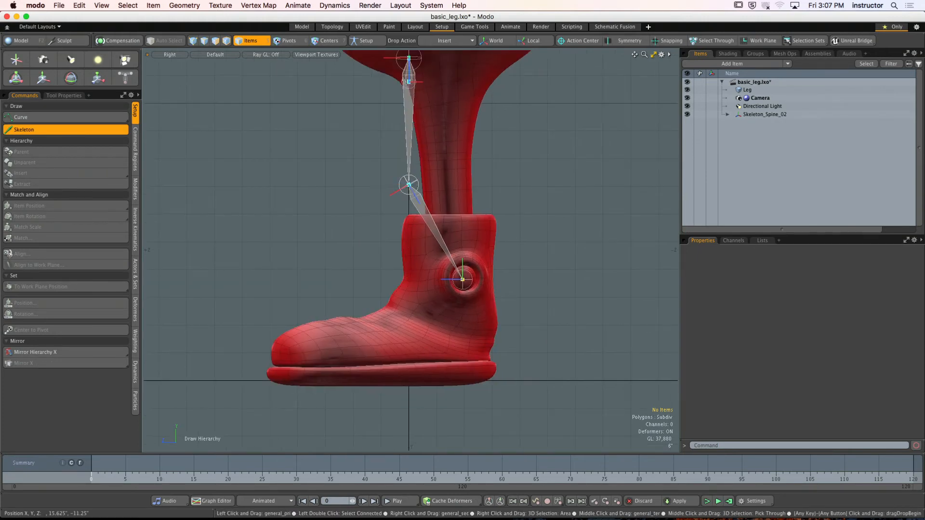
left_click_drag(408, 185, 422, 222)
left_click_drag(417, 142, 453, 133)
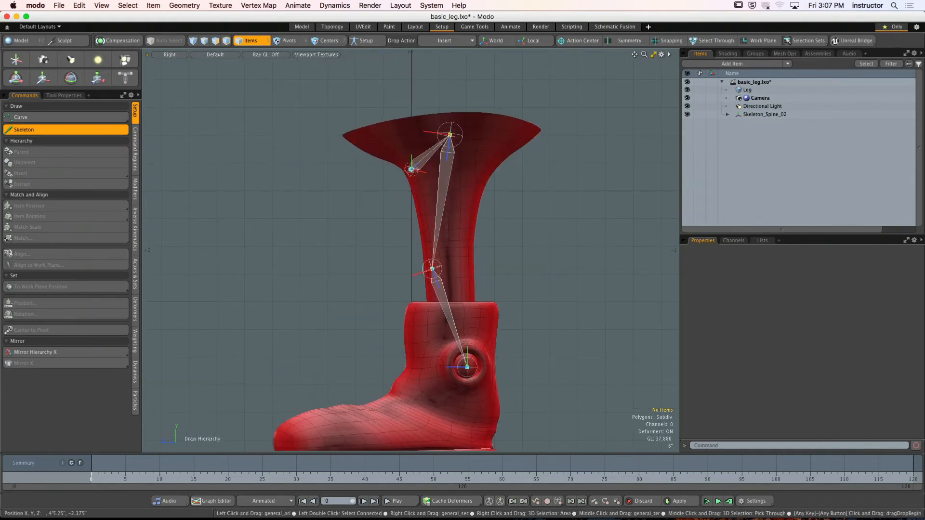
- Extend the skeleton with ball and toe joints along the sole, align them with the foot from above, and finish drawing
left_click_drag(467, 371, 483, 287, "alt+shift")
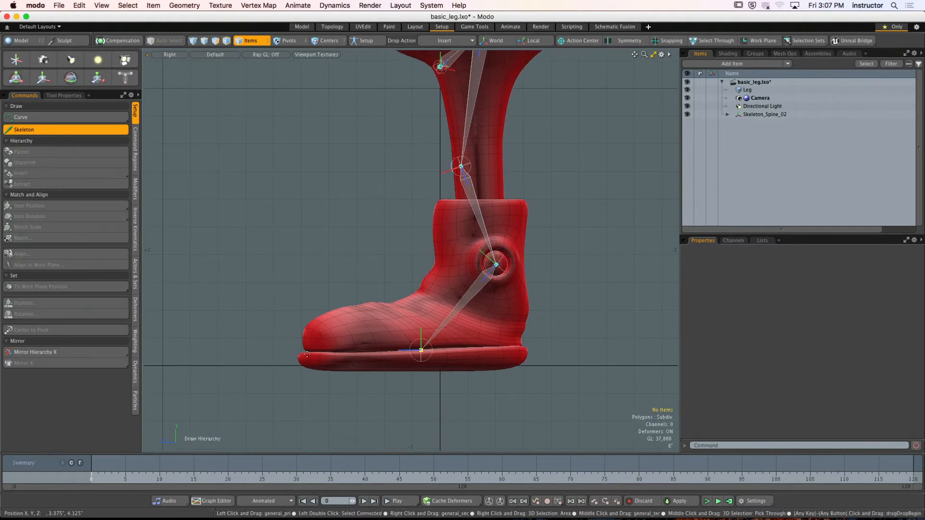
left_click(315, 352)
key("ctrl+space")
left_click_drag(425, 394, 406, 397, "alt+shift")
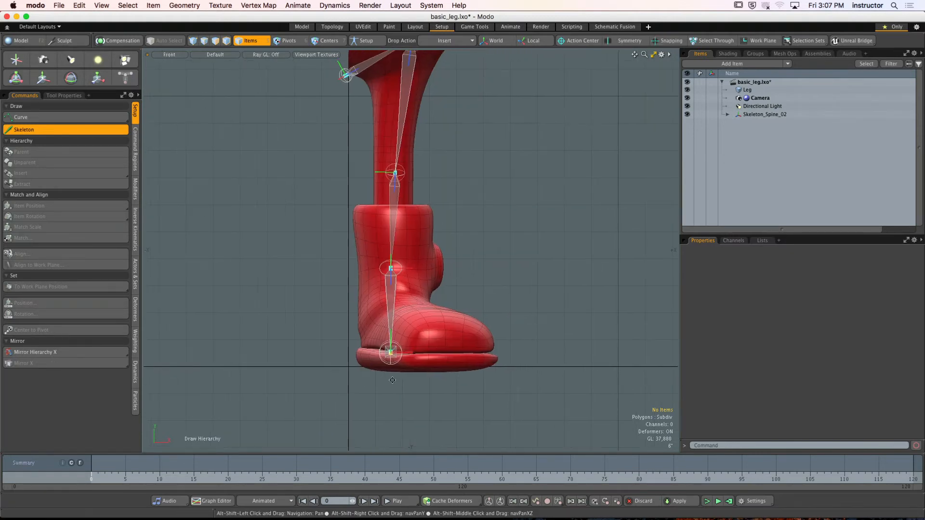
key("ctrl+space")
left_click_drag(393, 246, 423, 251, "alt+shift")
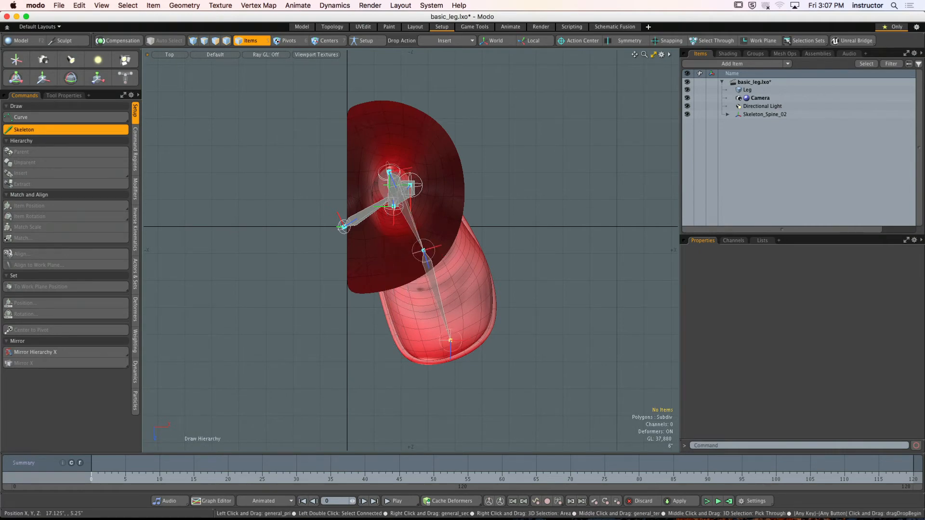
key("space")
key("KP_Decimal")
- Examine the position and rotation values of the skeleton joints one by one, from the root to the toe
left_click_drag(528, 254, 484, 229, "alt")
left_click_drag(484, 229, 486, 274, "alt+shift")
left_click_drag(487, 275, 520, 280, "alt")
left_click(415, 150)
left_click_drag(462, 217, 433, 159, "alt+shift")
left_click(432, 146)
left_click(368, 119)
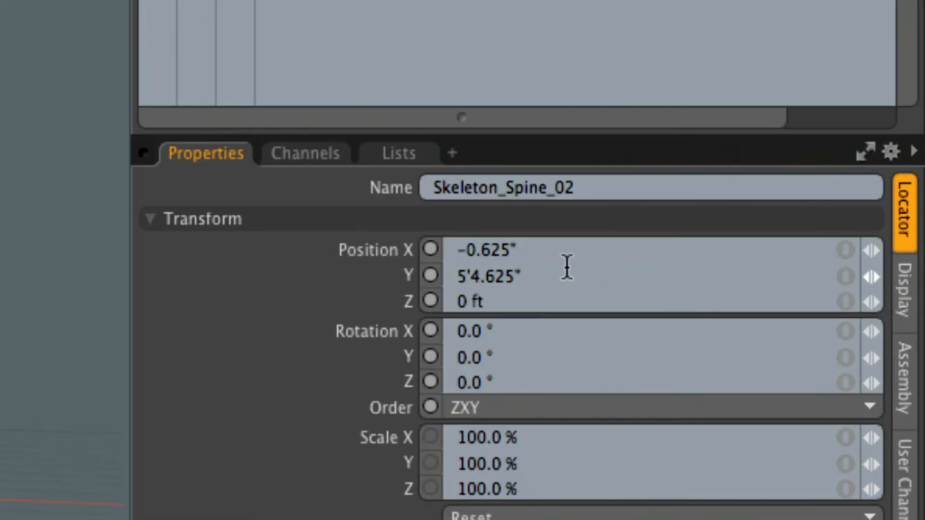
left_click(536, 259)
left_click(534, 275)
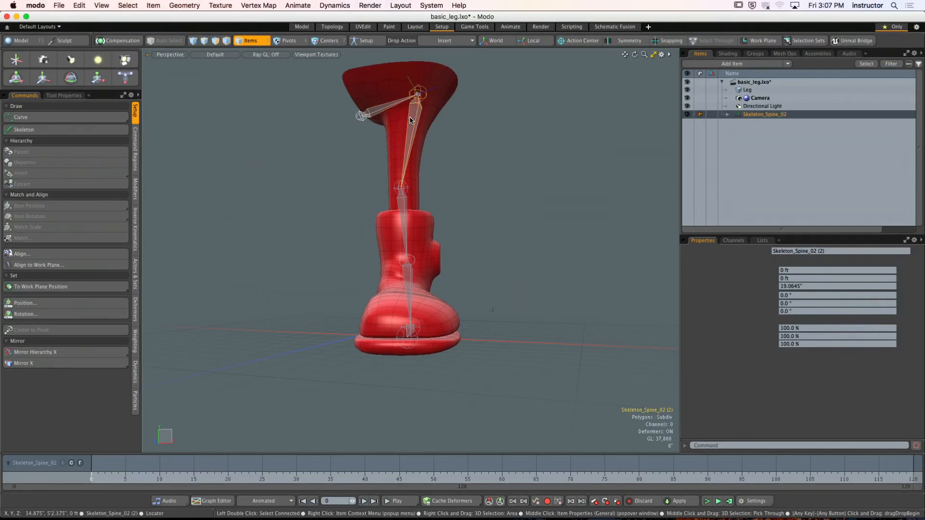
left_click(403, 198)
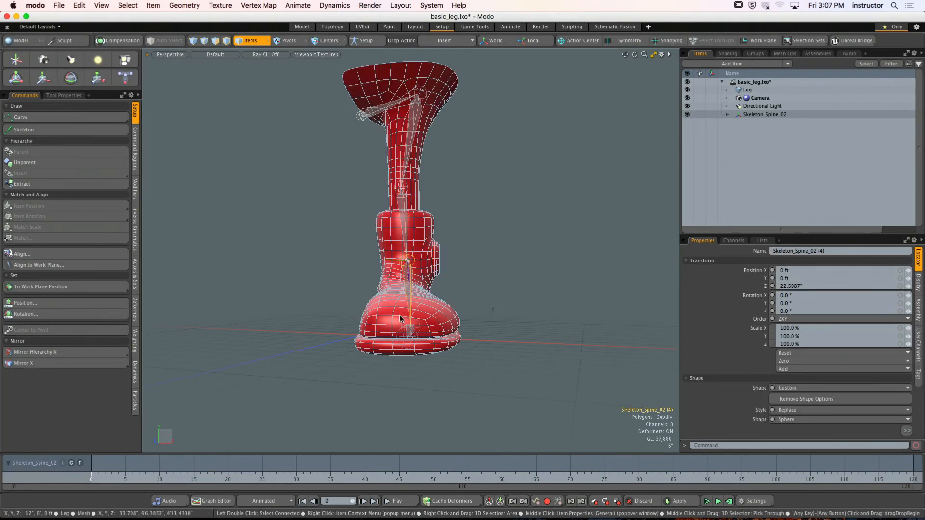
left_click(408, 329)
left_click_drag(482, 297, 454, 319, "alt")
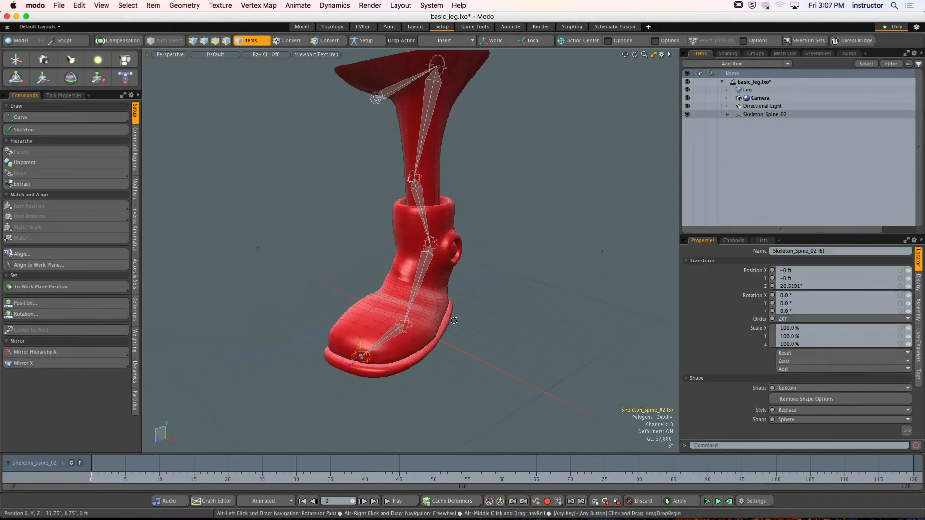
- Select the whole skeleton hierarchy and zero the transforms of all its joints
left_click(396, 140)
double_click(375, 98)
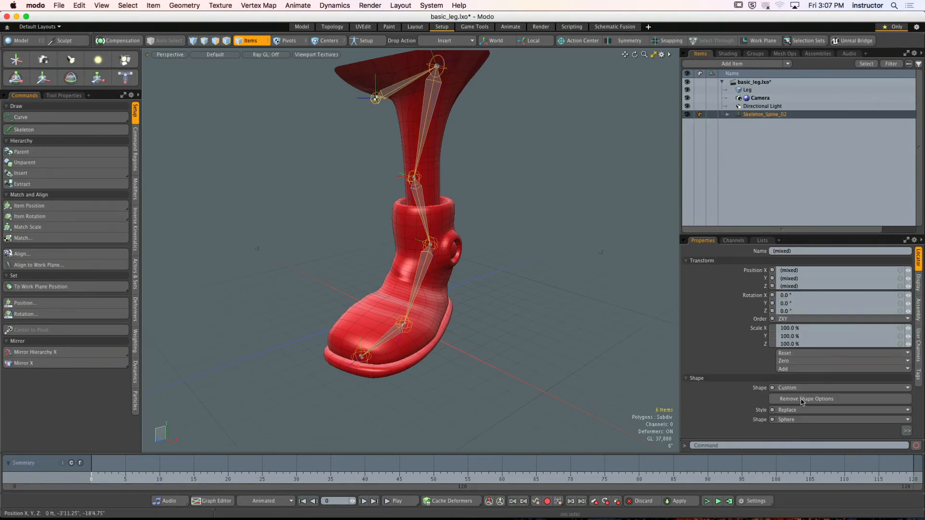
left_click(793, 365)
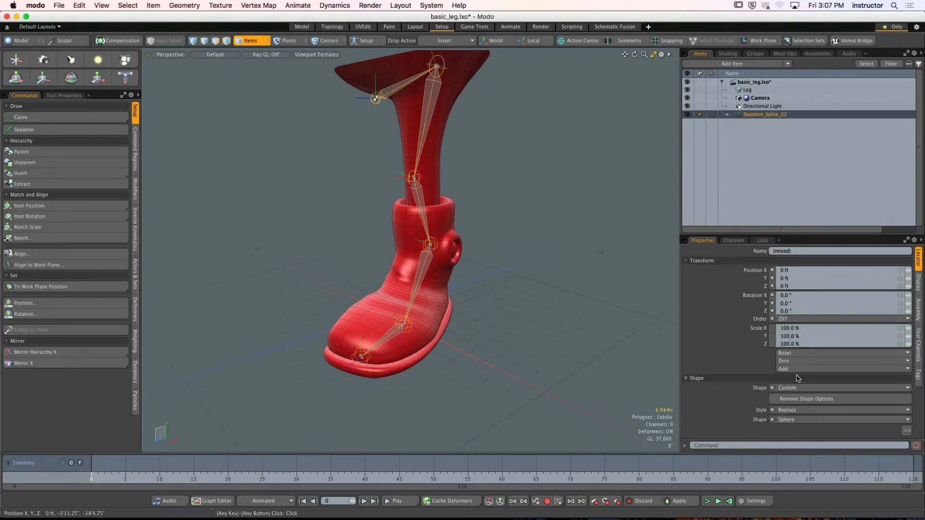
left_click(794, 365)
left_click(798, 382)
left_click(583, 269)
- Rotate the lower-leg joint to test its rotation axes, and undo the rotation
left_click_drag(511, 235, 541, 251, "alt+shift")
left_click(440, 118)
left_click_drag(440, 118, 523, 139, "alt+shift")
left_click(483, 149)
left_click(501, 155)
left_click(461, 309)
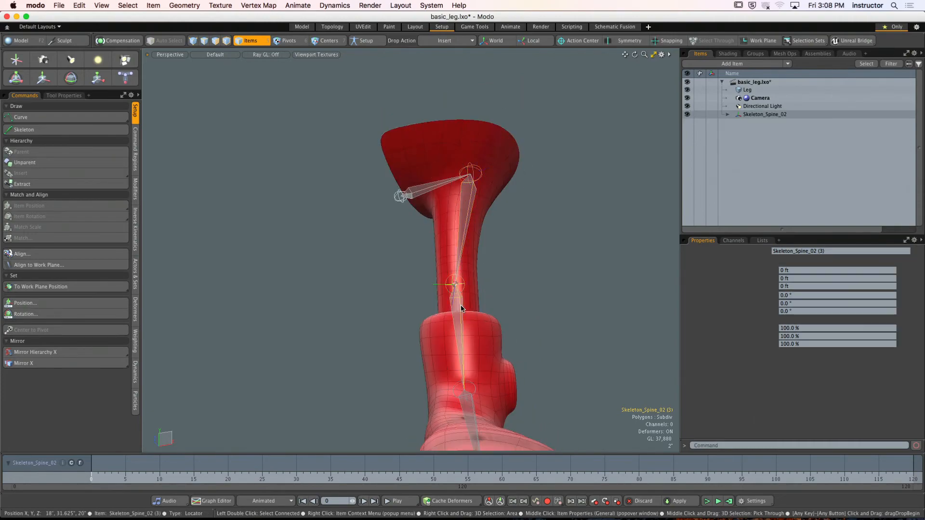
left_click_drag(461, 308, 436, 315, "alt+shift")
key("y")
scroll(438, 212, "down", 3)
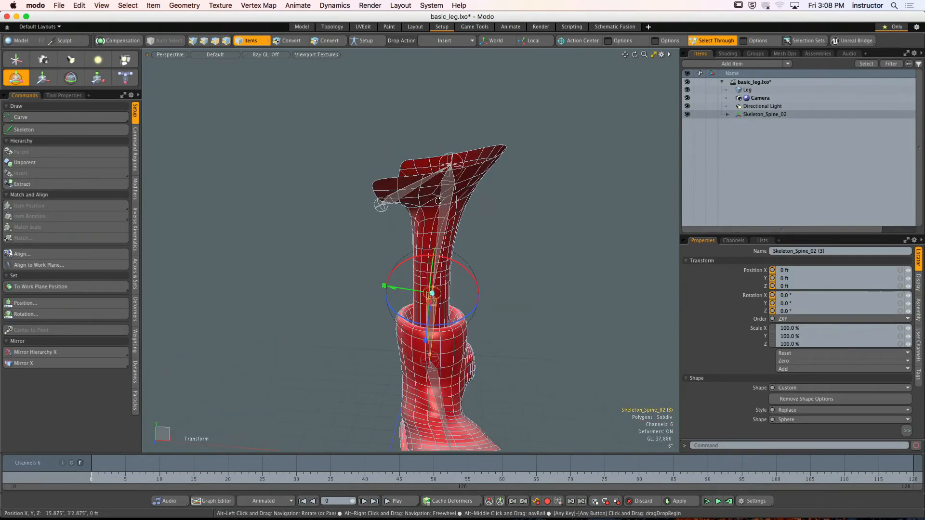
left_click(446, 207)
left_click_drag(463, 199, 443, 197, "alt")
left_click_drag(424, 199, 457, 200, "alt")
key("super+z")
key("q")
- Rotate the thigh joint 2° about Y to test how the leg chain swings
left_click(485, 209)
left_click(440, 191)
scroll(440, 190, "up", 5)
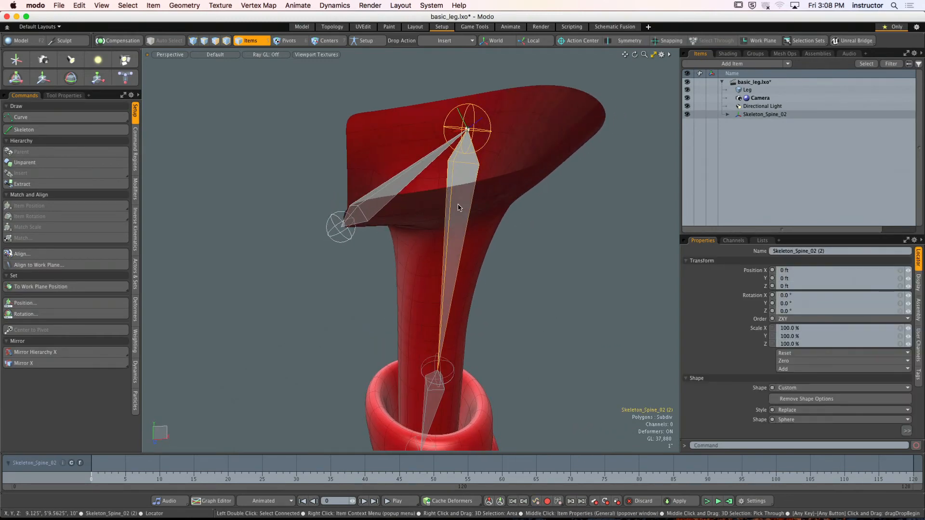
key("e")
left_click_drag(458, 205, 439, 182, "ctrl+alt")
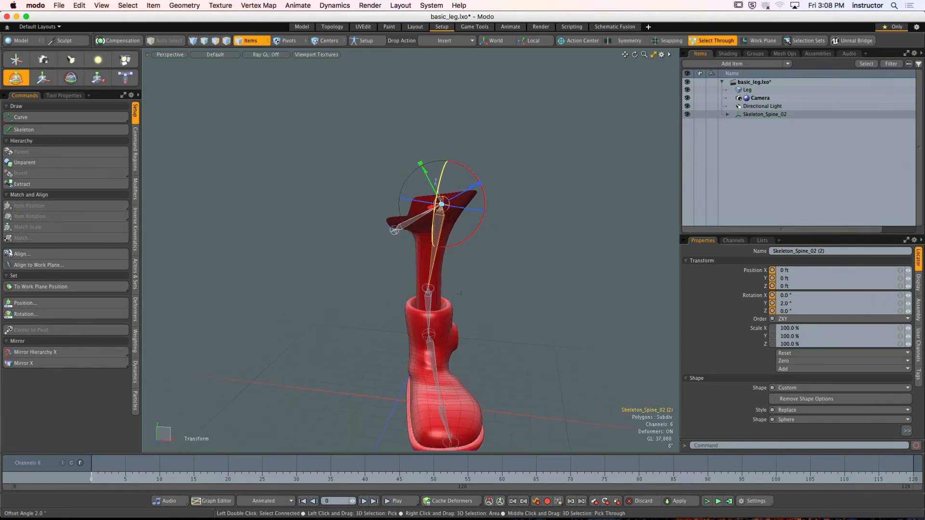
- Test the knee's bend by rotating the lower-leg joint, and undo the rotation
left_click(426, 312)
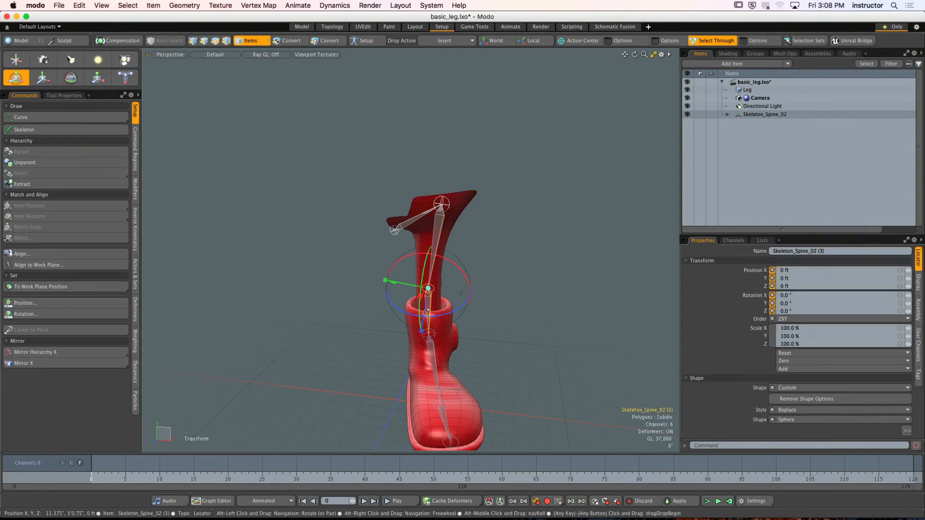
scroll(427, 312, "up", 6)
left_click_drag(426, 312, 431, 232, "alt")
key("ctrl+space")
left_click(418, 300)
key("ctrl+space")
left_click(445, 281)
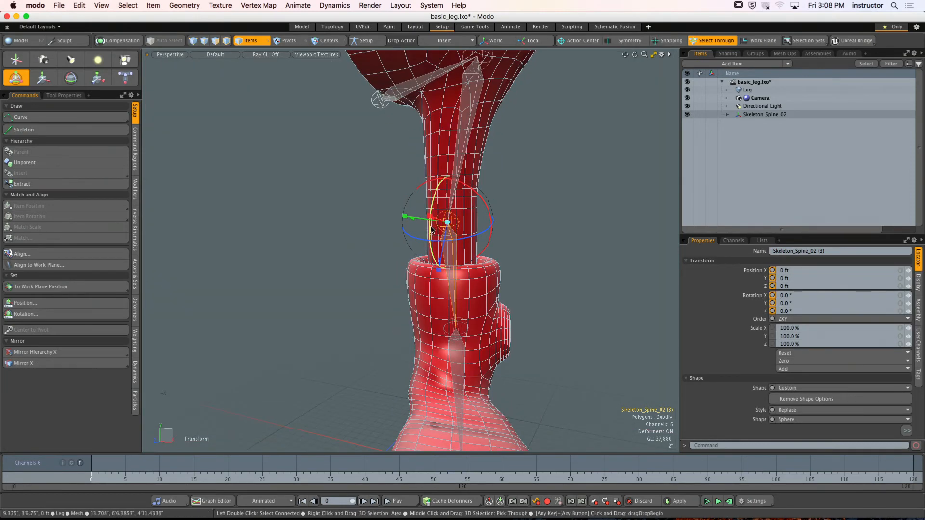
left_click_drag(424, 191, 471, 232)
key("super+z")
- Test the rotation of the foot joints, undo the changes, and drop the transform tool
left_click(440, 268)
mouse_move(440, 265)
left_mouse_down("alt")
mouse_move(426, 256)
mouse_move(445, 296)
mouse_move(434, 284)
mouse_move(445, 265)
left_mouse_up("alt")
key("super+z")
left_click(445, 295)
key("super+z")
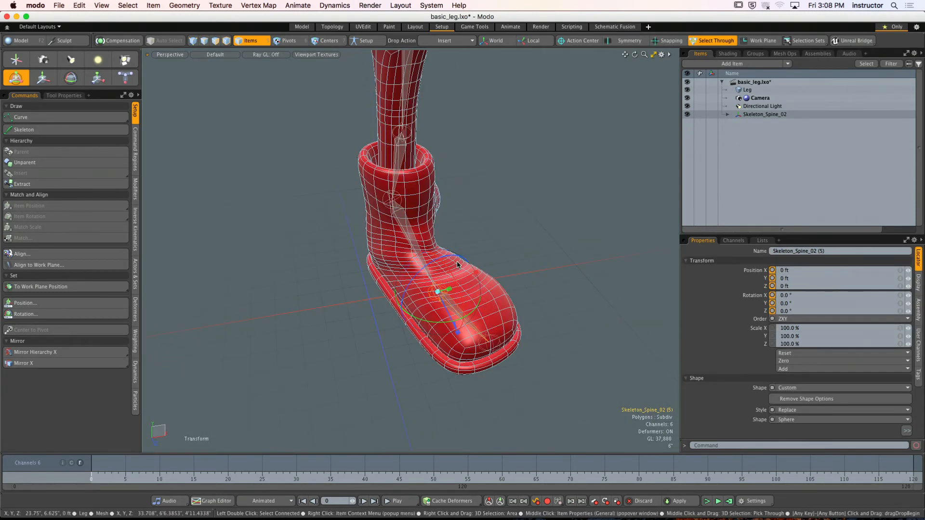
key("q")
- Select the complete skeleton hierarchy together with the Leg mesh
left_click(495, 221)
left_click_drag(496, 220, 420, 221, "ctrl+alt")
left_click_drag(420, 221, 385, 174, "ctrl+alt")
double_click(386, 165)
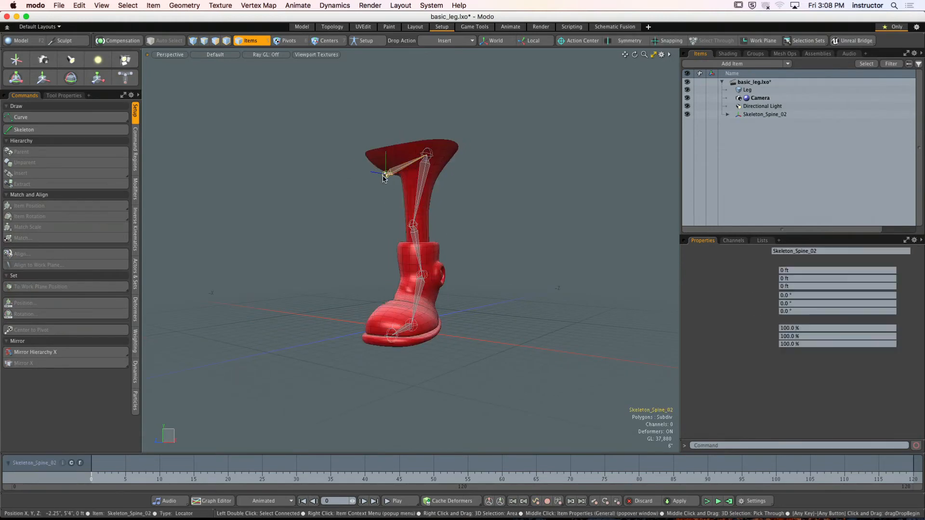
left_click(400, 156, "shift")
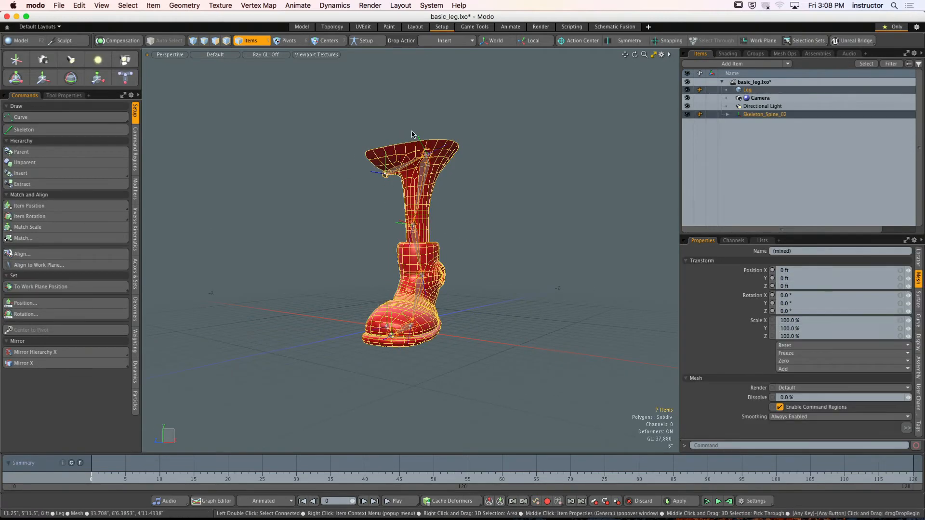
- Bind the Leg mesh to the skeleton in Setup mode and clear the selection
left_click(384, 40)
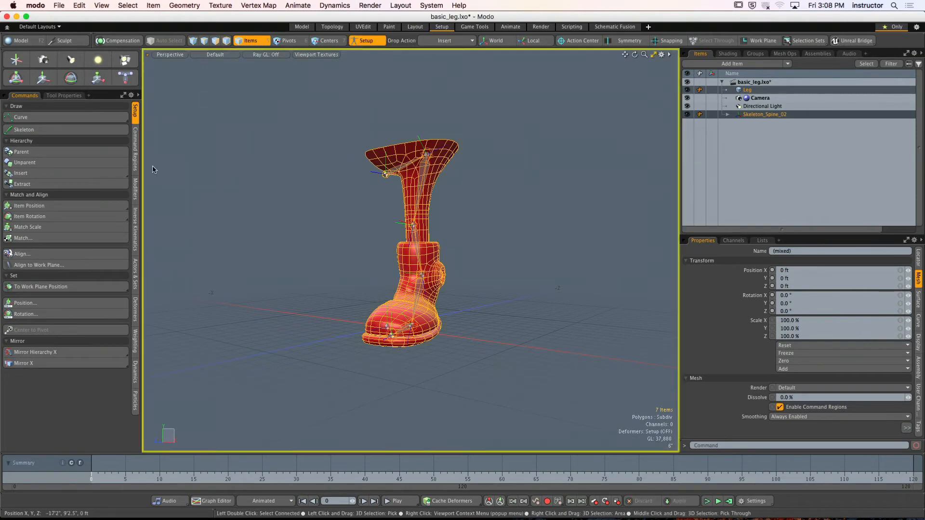
left_click(136, 310)
left_click(86, 117)
left_click(571, 159)
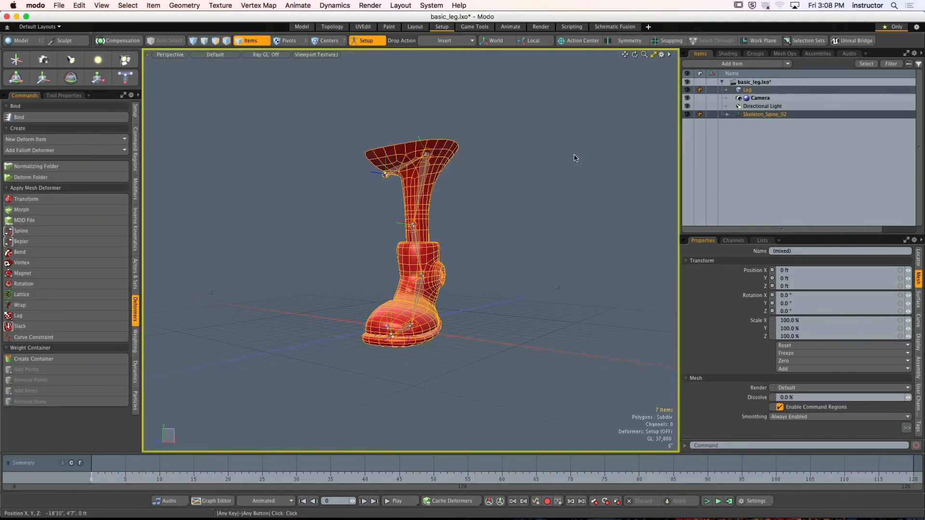
left_click(520, 172)
double_click(386, 177)
left_click_drag(387, 178, 406, 190, "ctrl+alt")
left_click_drag(405, 190, 493, 185, "alt")
left_click_drag(494, 186, 489, 190, "alt")
left_click(489, 190)
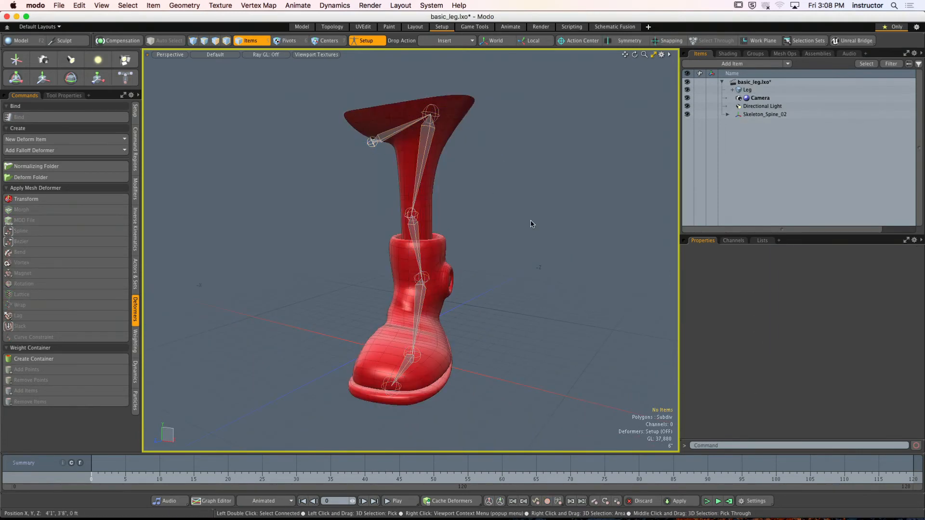
- Undo the binding and Setup mode, and restore the combined selection of the skeleton and Leg mesh
key("super+a")
key("super+z")
key("super+z")
key("super+z")
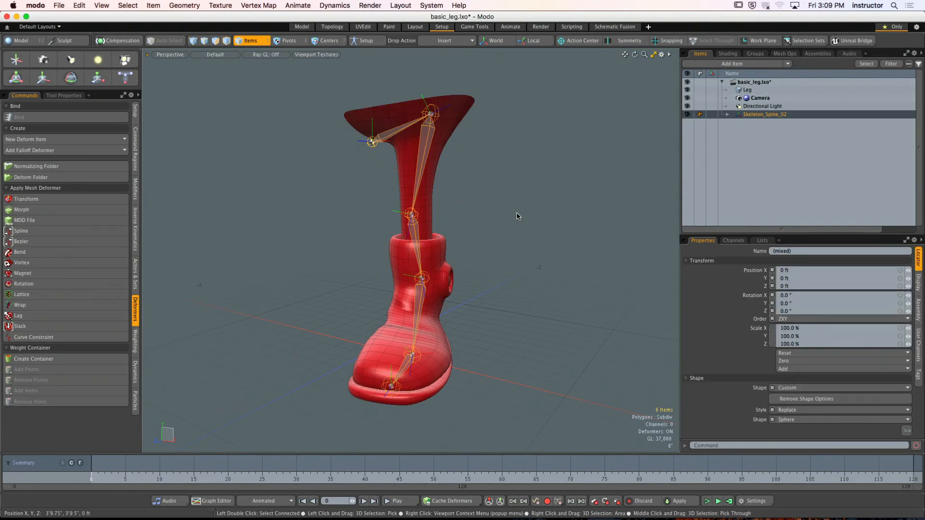
key("super+shift+z")
key("super+shift+z")
key("super+shift+z")
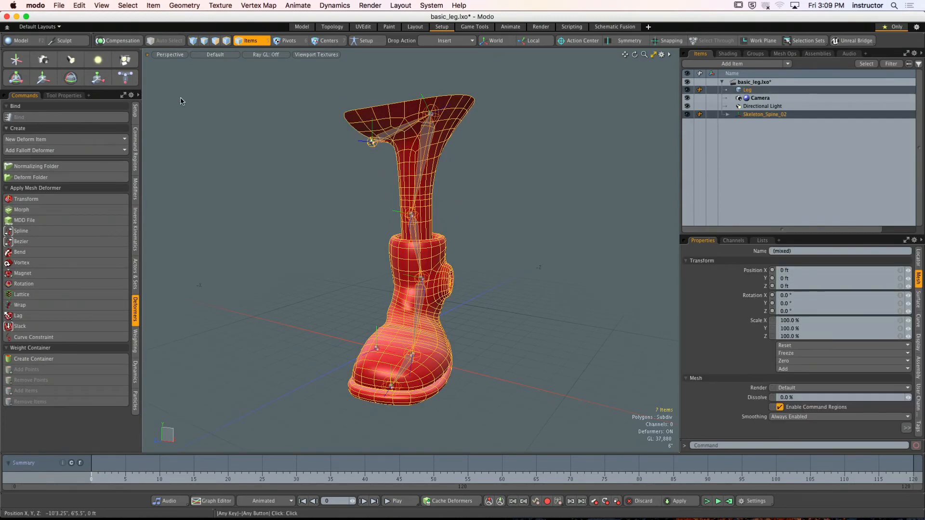
- Bind the Leg mesh to the skeleton in Setup mode, using Smooth (Distance), Medium falloff and Bind as Segments
left_click(372, 43)
left_click(18, 117)
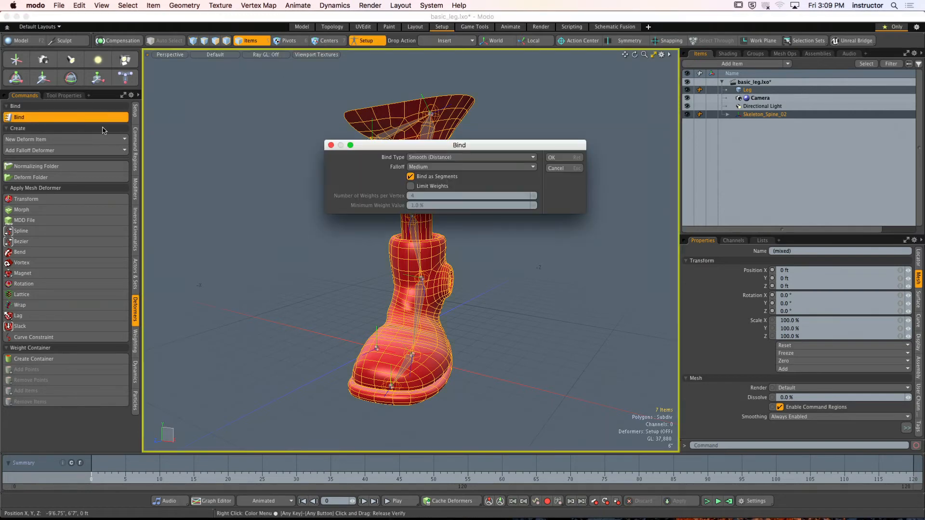
left_click(552, 159)
left_click_drag(460, 173, 471, 180, "alt")
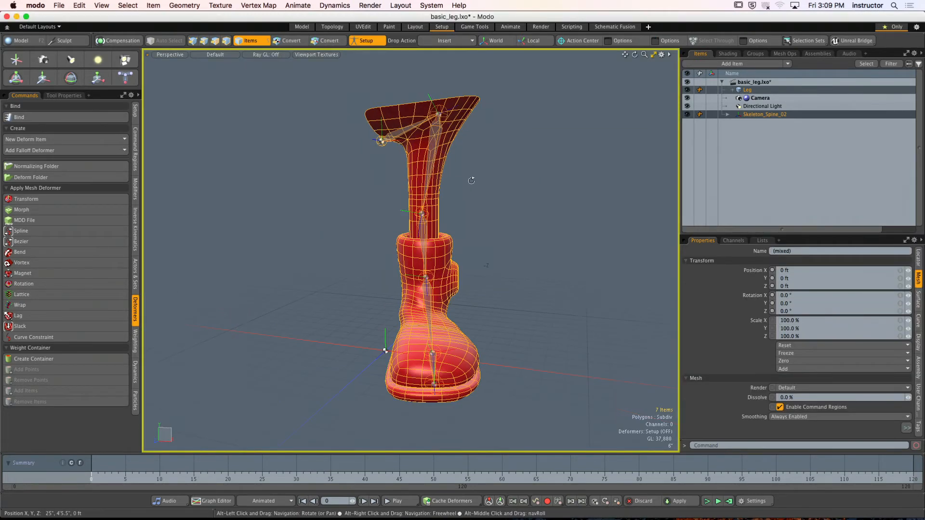
- Expand the Leg item to show its deformers, clear the selection, and leave Setup mode
left_click(736, 90)
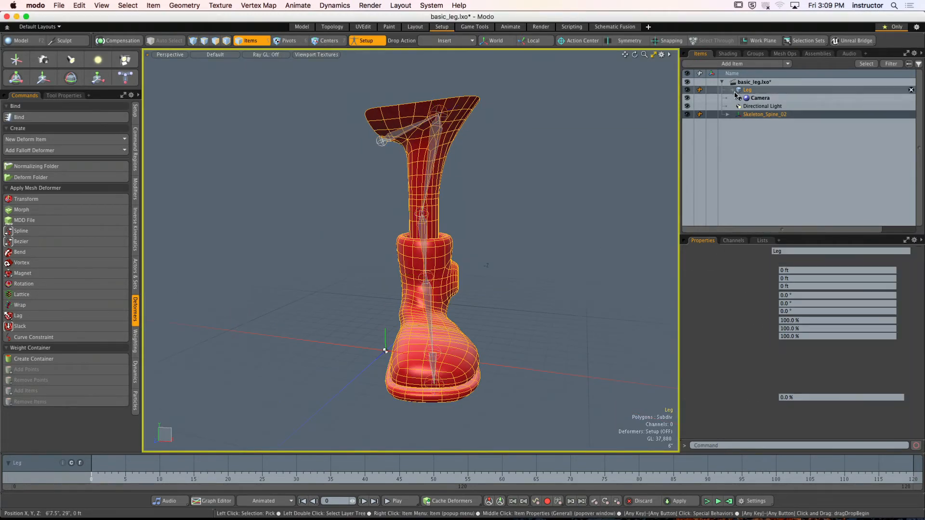
left_click(733, 90)
left_click(507, 204)
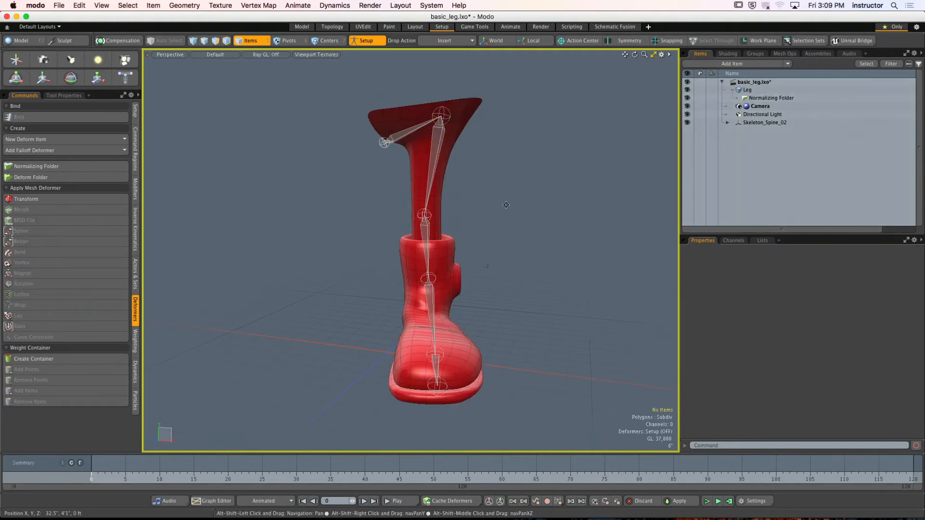
left_click_drag(507, 204, 462, 182, "alt")
left_click(364, 42)
- Test the leg deformation by transforming the hip joint, and undo the change
left_click_drag(376, 103, 385, 140, "alt")
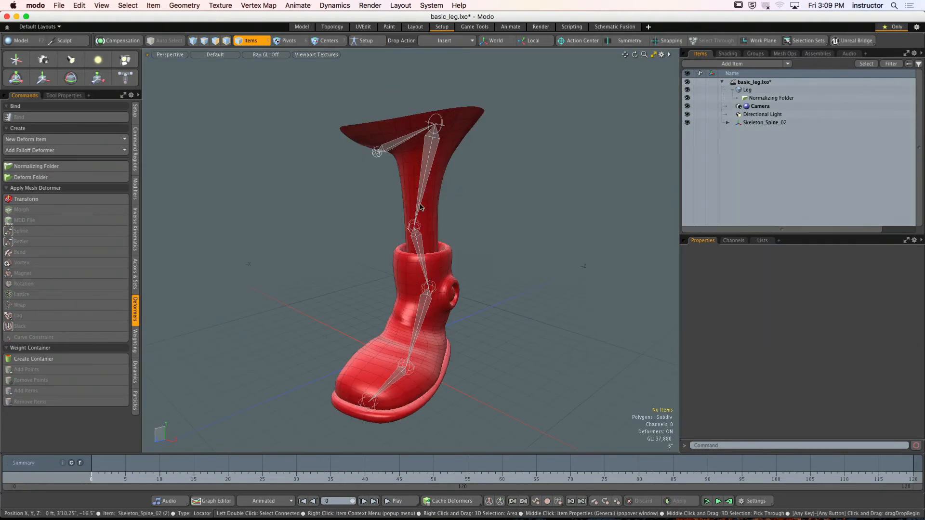
left_click(420, 175)
key("y")
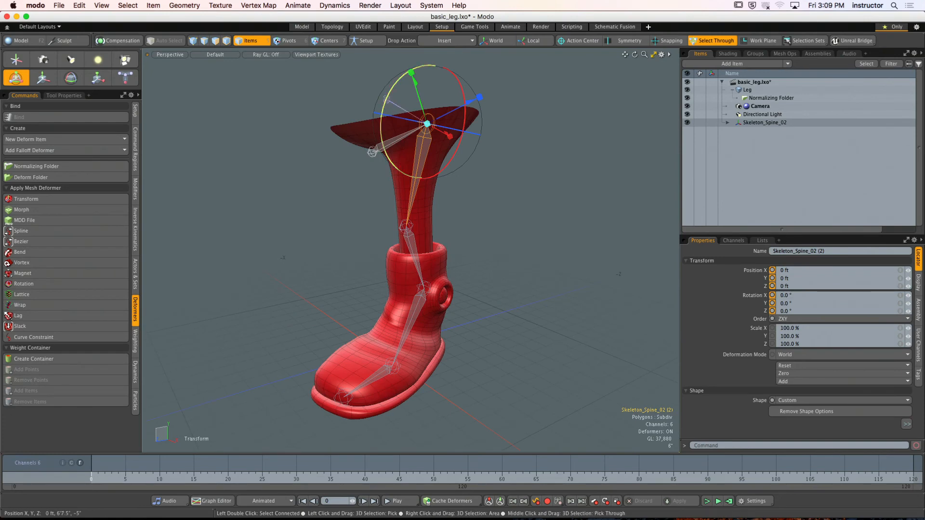
left_click_drag(403, 118, 378, 116)
key("super+z")
- Test the deformation by transforming the root joint and the ankle joint, undoing each change
left_click(374, 151)
left_click_drag(375, 149, 380, 94, "alt")
key("super+z")
left_click_drag(429, 270, 334, 227, "alt+shift")
left_click(407, 257)
key("super+z")
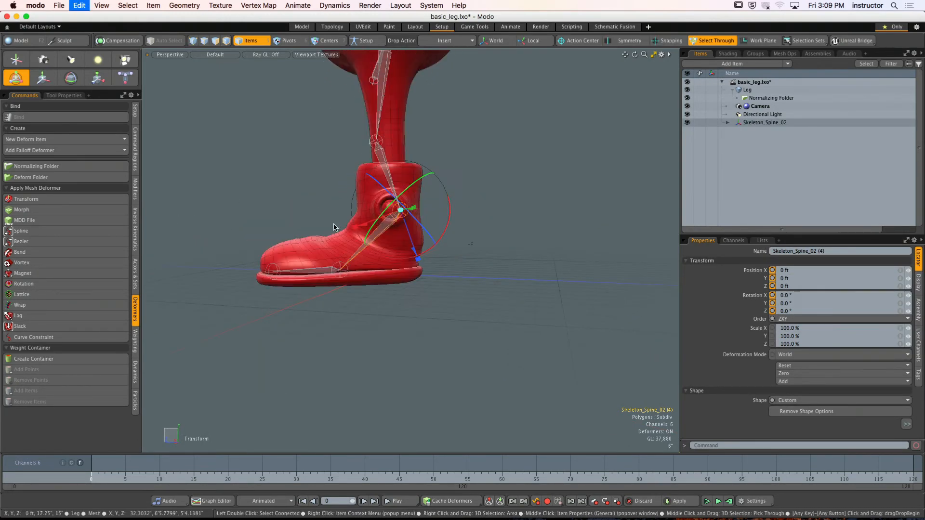
key("q")
- Select the whole joint chain, examine the ankle joint's position and rotation values, and clear the selection
left_click(293, 194)
left_click_drag(293, 194, 368, 305, "alt")
left_click(362, 333)
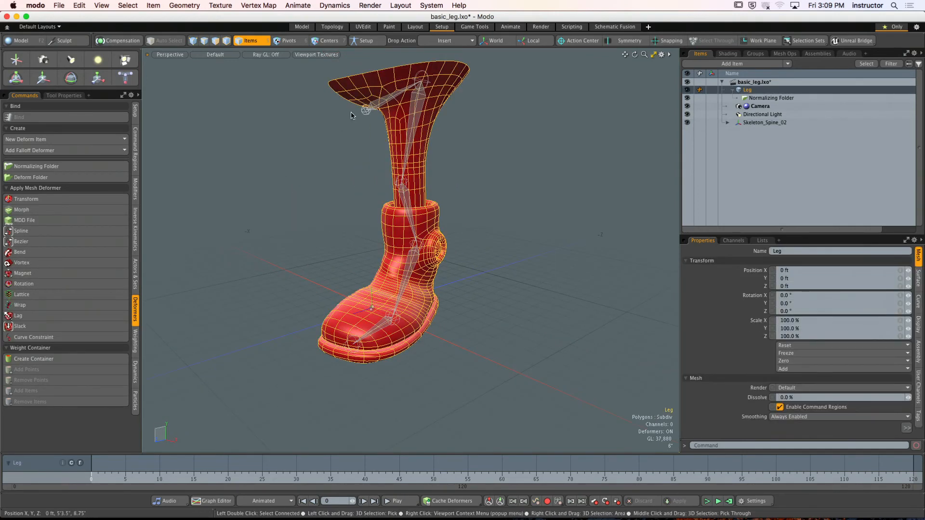
double_click(366, 110)
left_click_drag(501, 210, 434, 203, "alt")
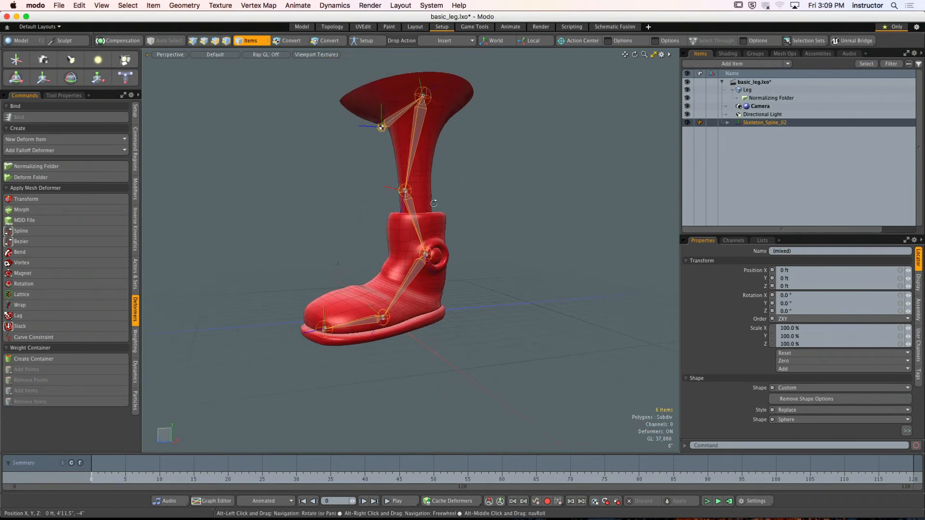
left_click(425, 254)
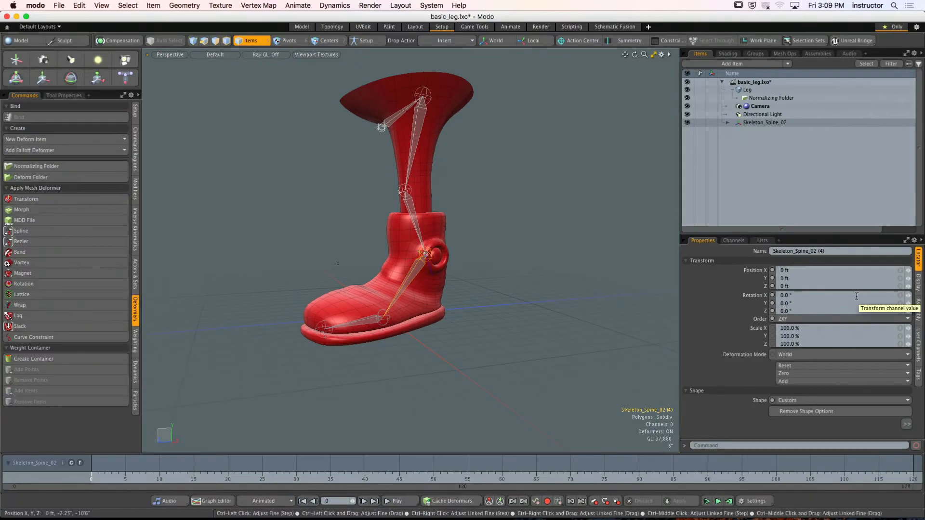
left_click(544, 210)
left_click_drag(523, 202, 544, 204, "alt")
left_click_drag(523, 207, 460, 218, "alt")
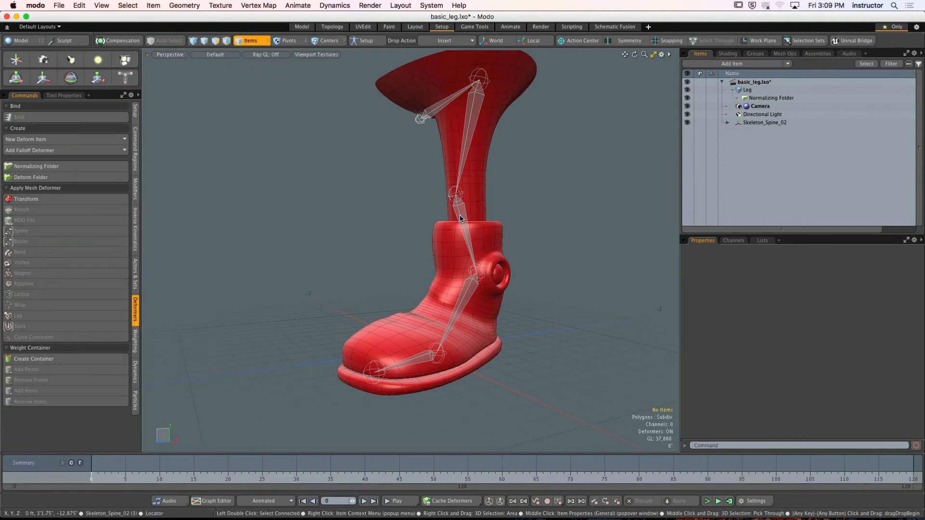
- In Setup mode, assign IK from the hip joint to the ankle joint and add a goal to the chain
left_click(367, 40)
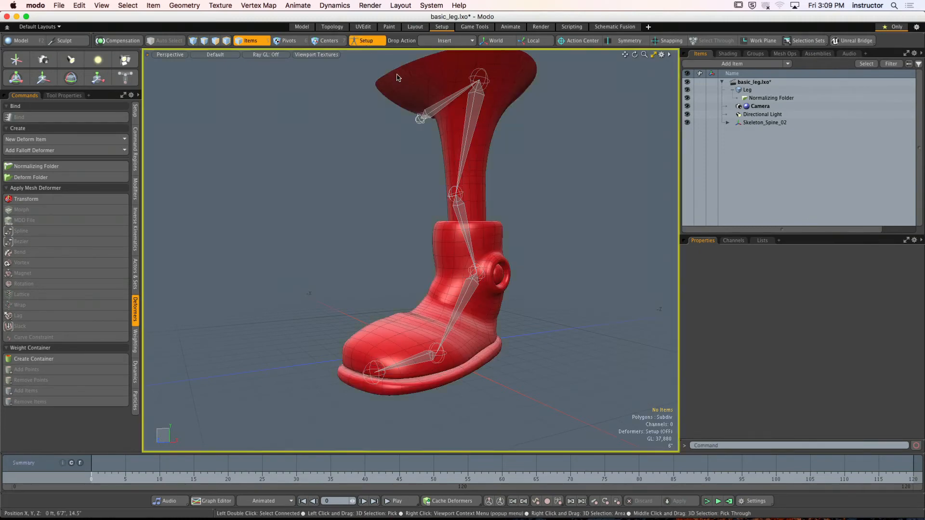
left_click(477, 83)
left_click_drag(482, 159, 470, 110, "alt+shift")
left_click(466, 227, "shift")
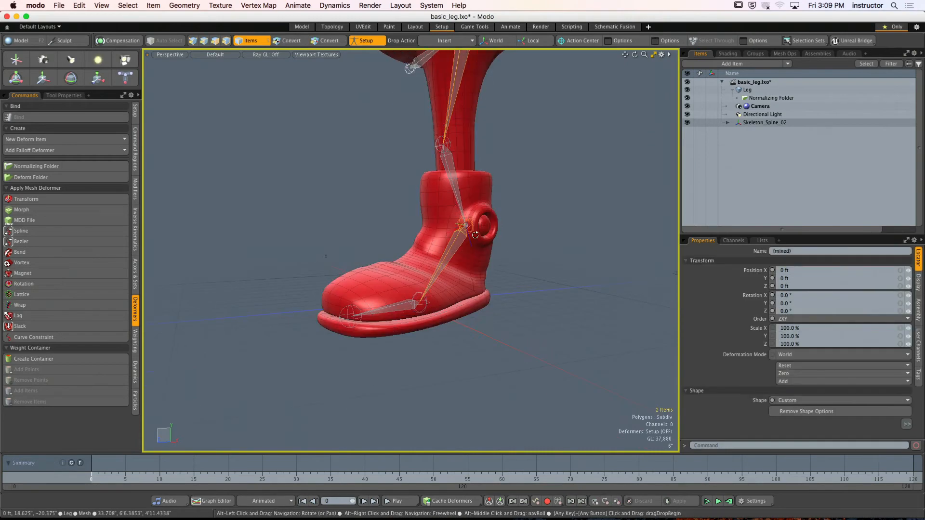
left_click_drag(475, 235, 451, 263, "alt")
left_click_drag(450, 262, 483, 264, "alt")
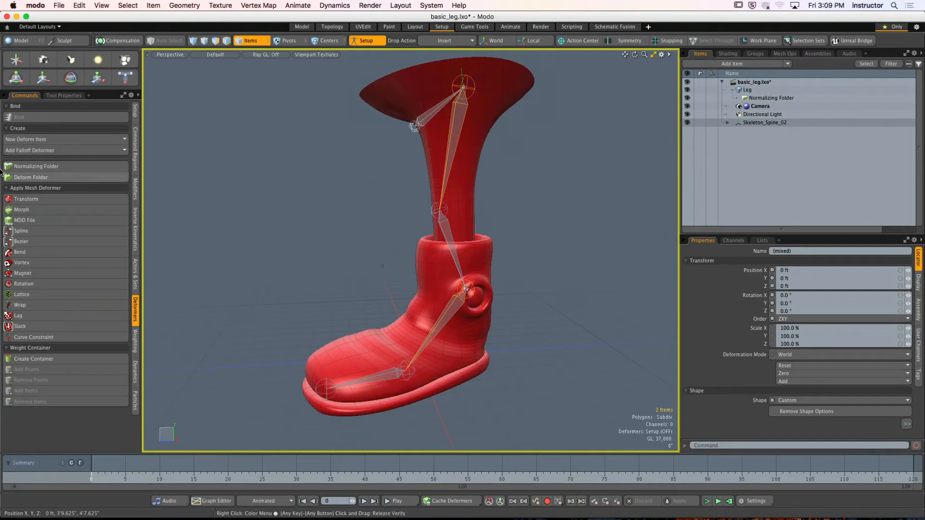
left_click(135, 229)
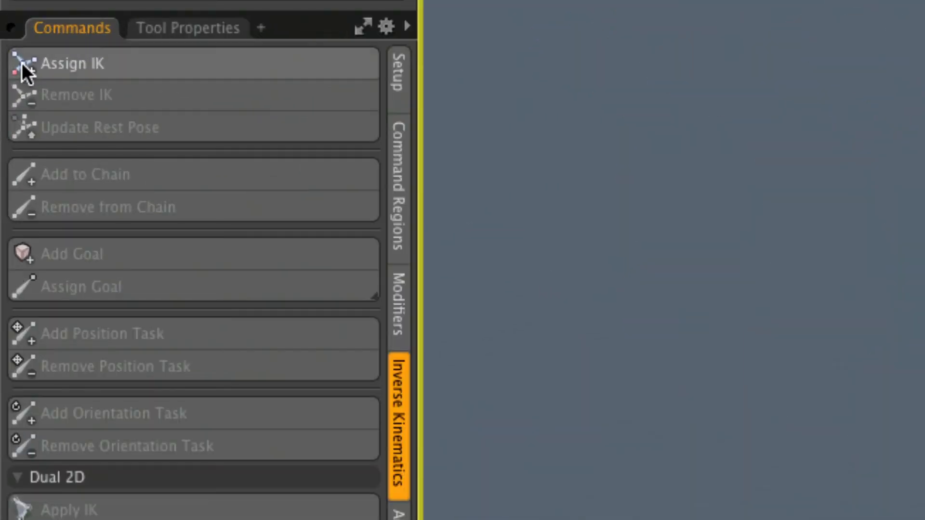
left_click(77, 84)
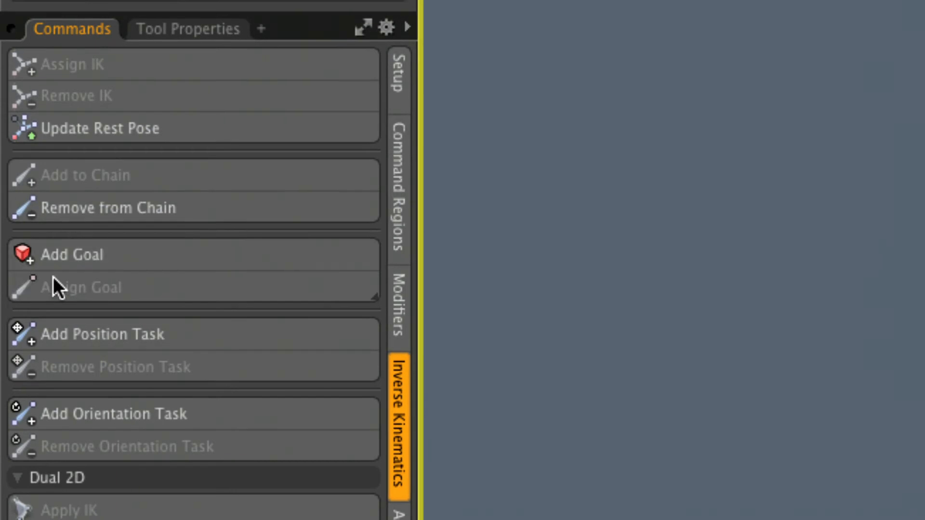
left_click(101, 259)
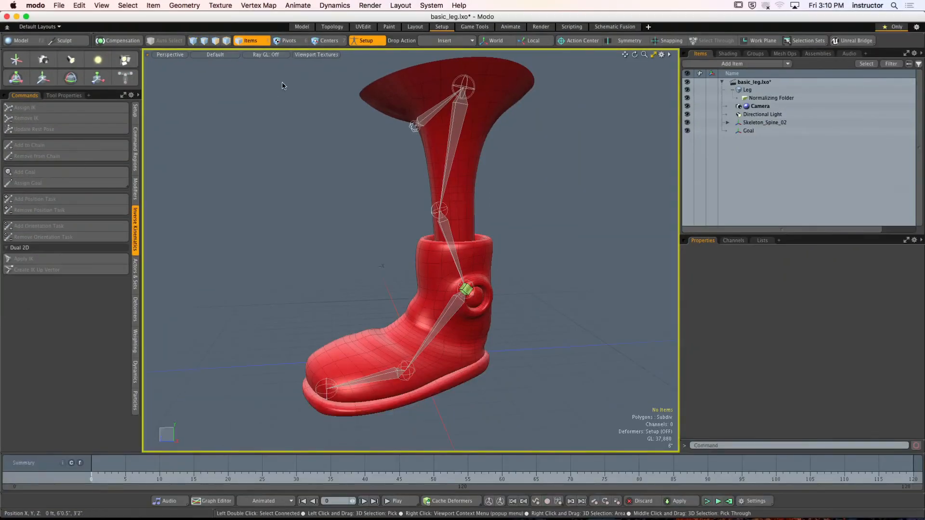
left_click(366, 41)
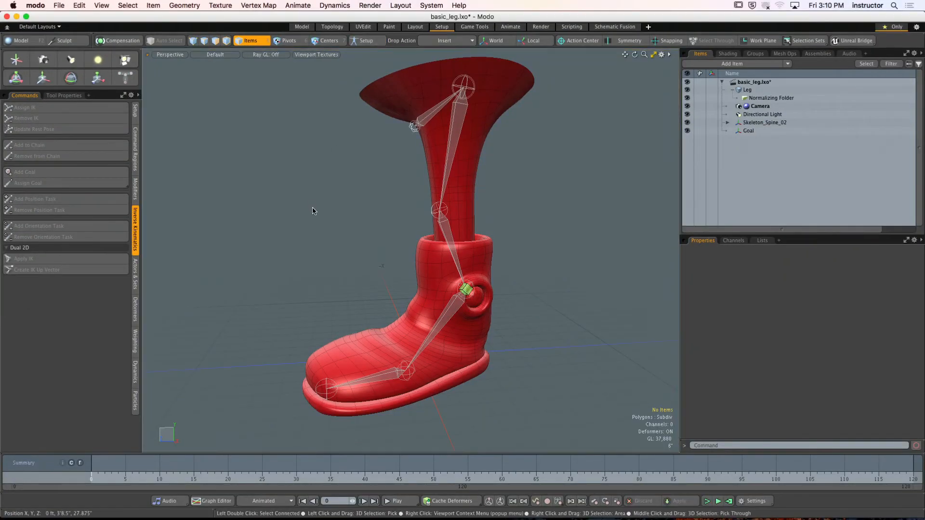
- Test the IK chain by moving the ankle goal around, undo the movement and clear the selection
left_click(465, 290)
key("y")
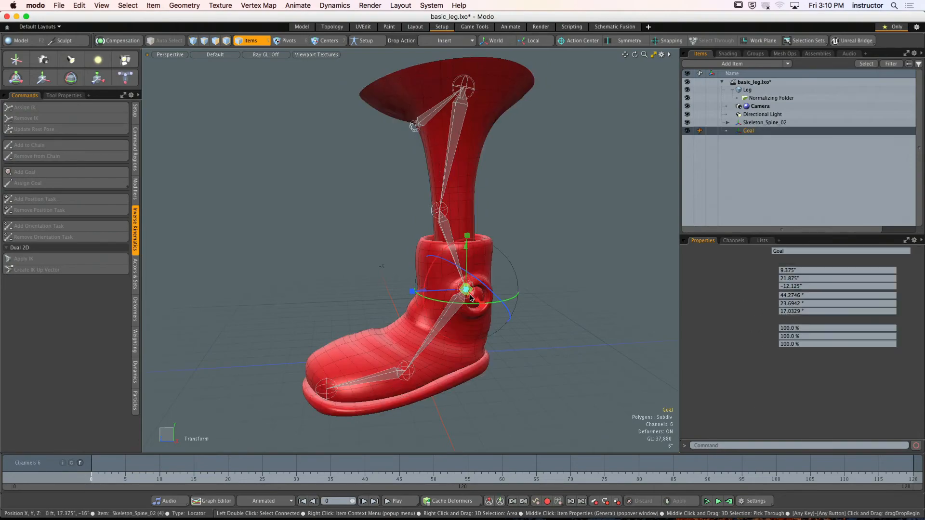
left_click_drag(466, 284, 467, 216)
left_click_drag(467, 169, 496, 222)
key("super+z")
key("q")
left_click(576, 240)
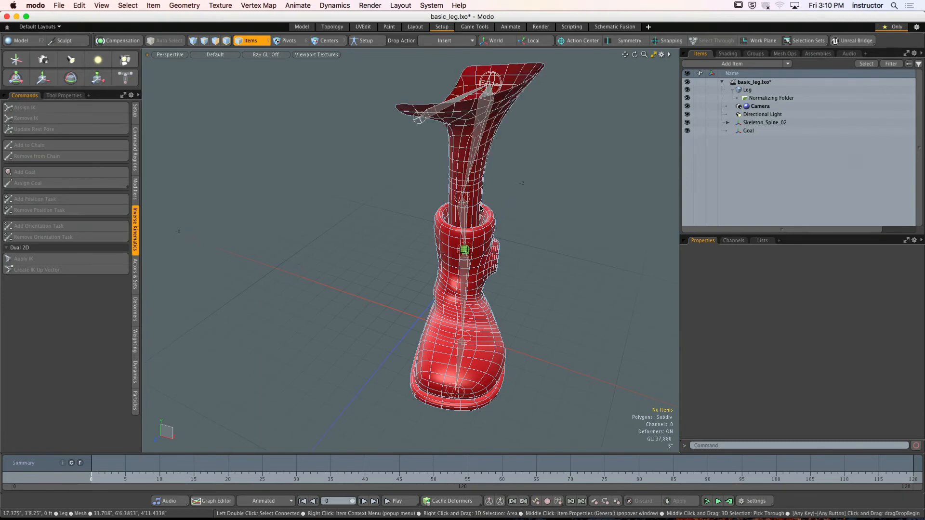
- Zero the position and rotation of the Goal item at the ankle
left_click_drag(481, 208, 412, 185, "alt")
left_click(455, 241)
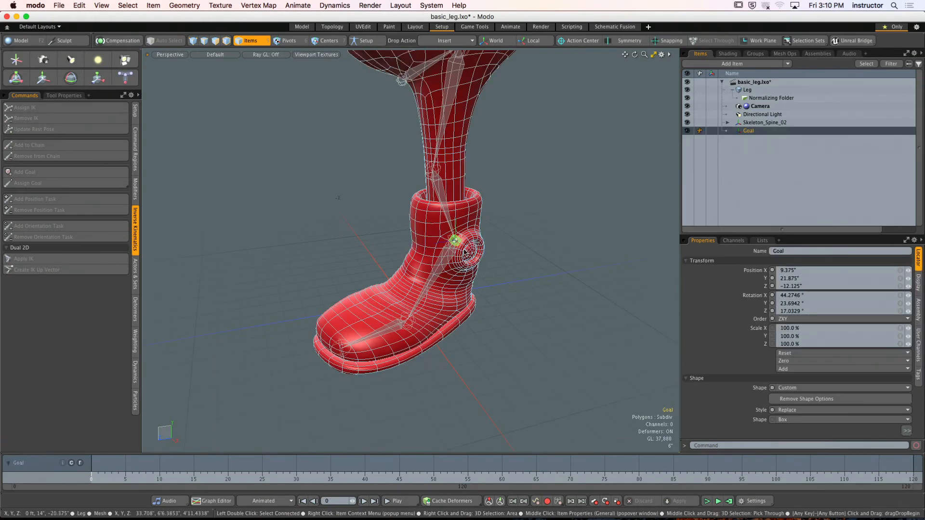
left_click_drag(833, 235, 834, 162)
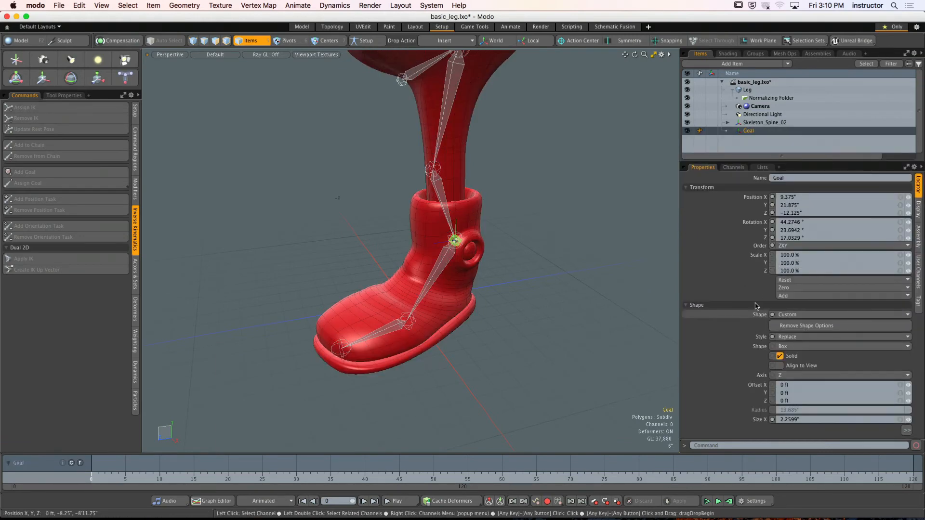
left_click(786, 287)
left_click(789, 299)
left_click(791, 289)
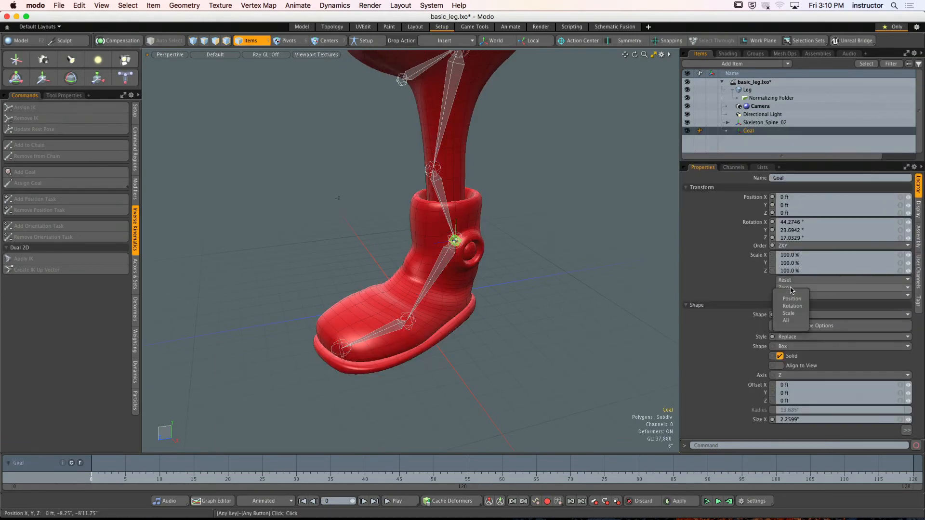
left_click(793, 306)
left_click(541, 264)
left_click_drag(541, 264, 541, 272, "alt")
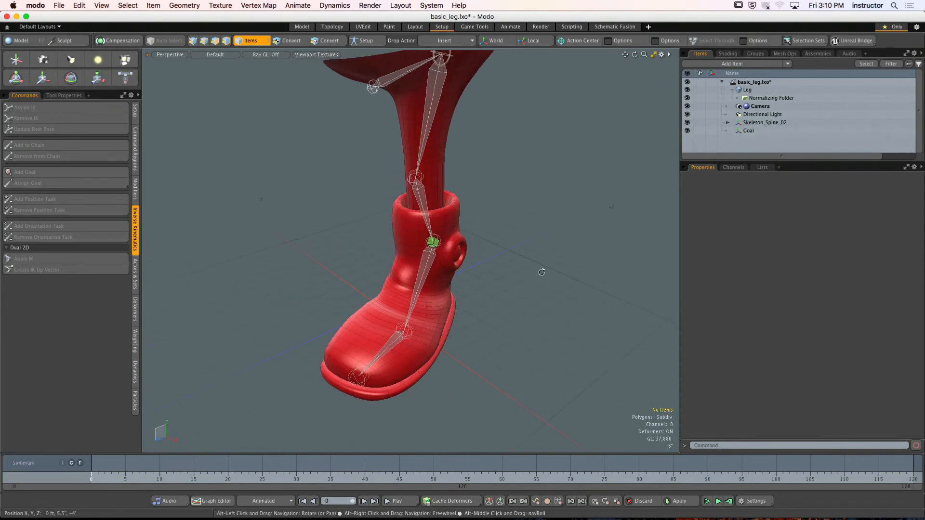
- Rename the Goal item as L_IK_Goal
left_click(433, 243)
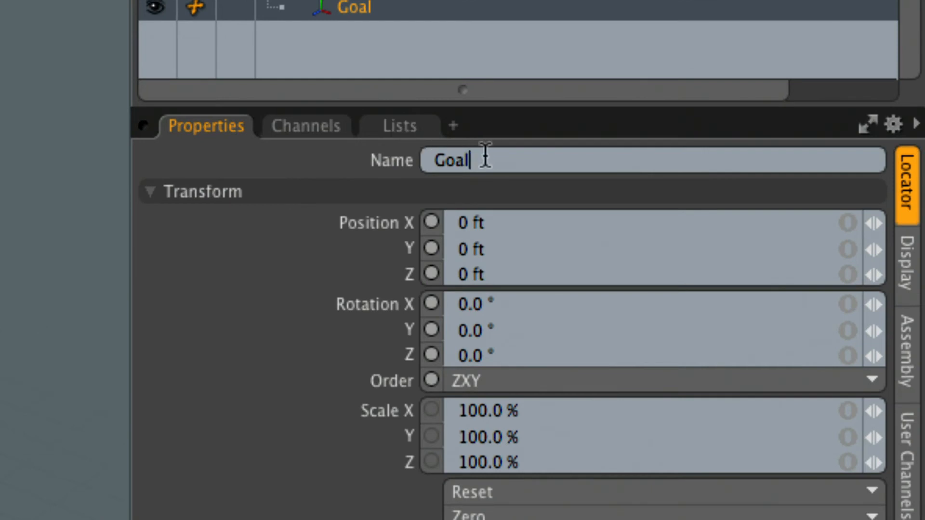
left_click_drag(485, 155, 421, 161)
type("L_IK_Goal")
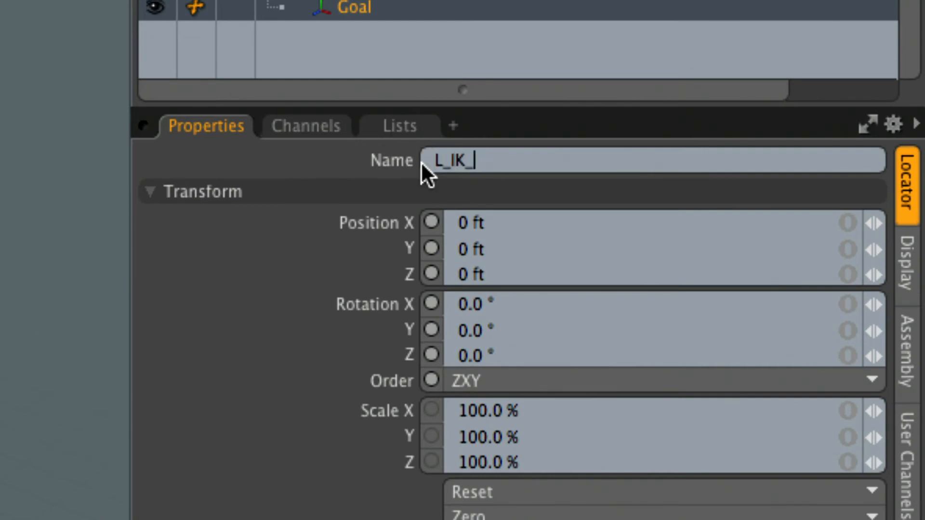
key("Return")
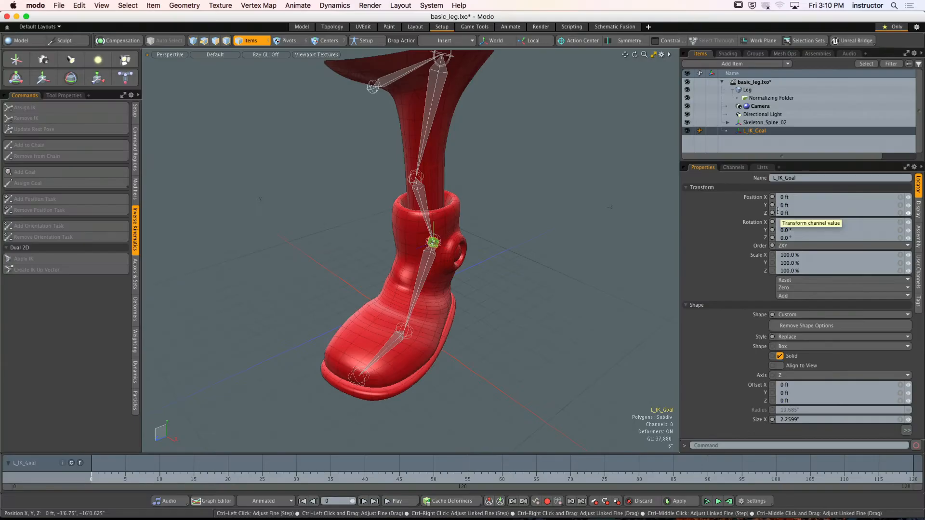
mouse_move(565, 242)
left_mouse_down("alt")
mouse_move(548, 242)
mouse_move(556, 227)
left_mouse_up("alt")
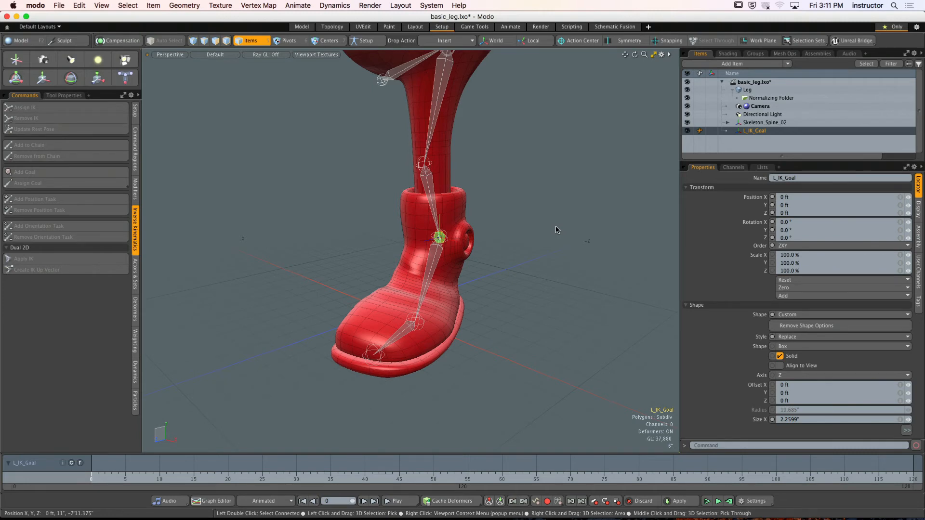
scroll(557, 229, "up", 5)
left_click(501, 245)
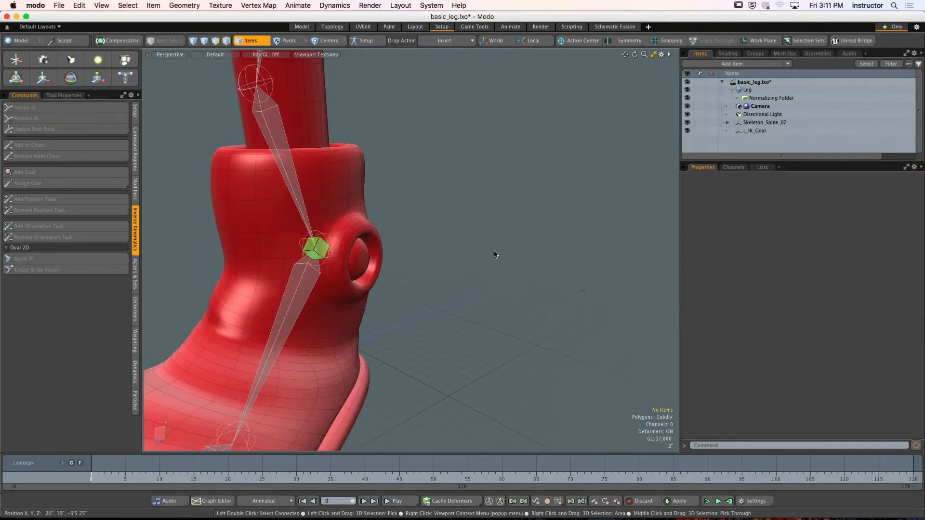
scroll(493, 253, "down", 5)
left_click_drag(493, 246, 499, 274, "alt+shift")
scroll(486, 270, "down", 3)
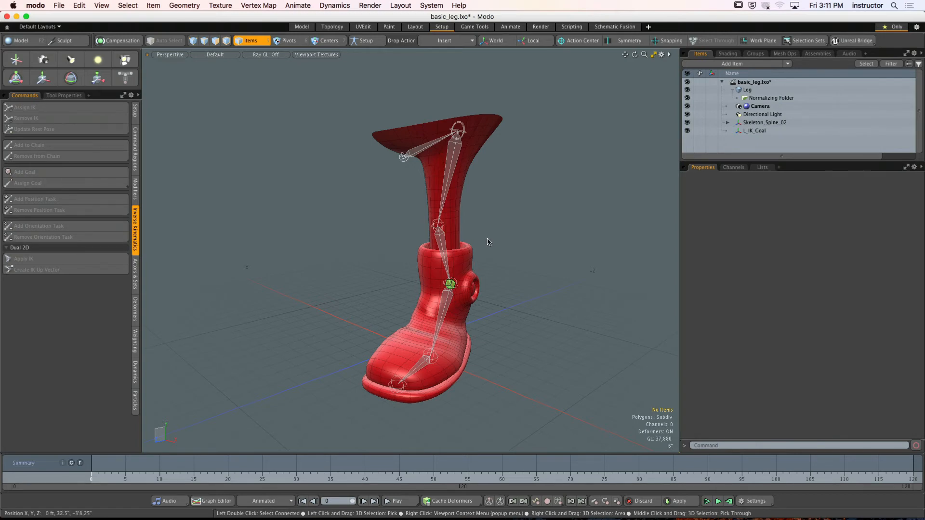
- Test the IK chain by moving L_IK_Goal upward, undo the move and clear the selection
scroll(462, 262, "up", 3)
left_click(427, 259)
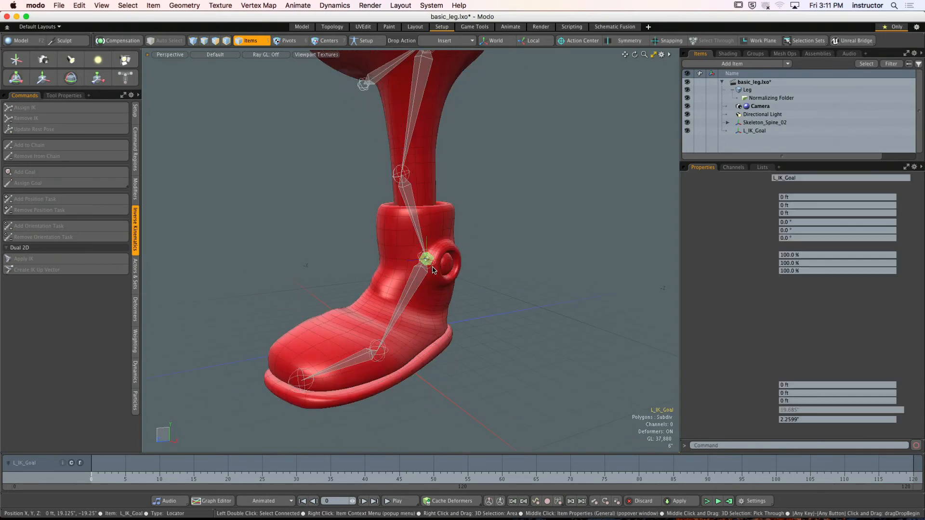
key("y")
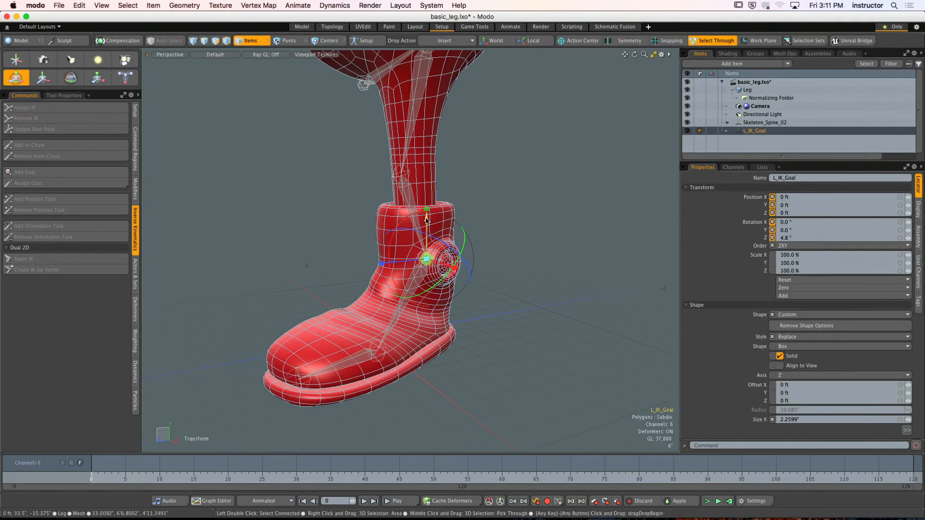
left_click_drag(426, 236, 436, 208)
scroll(428, 200, "down", 3)
left_click(431, 199)
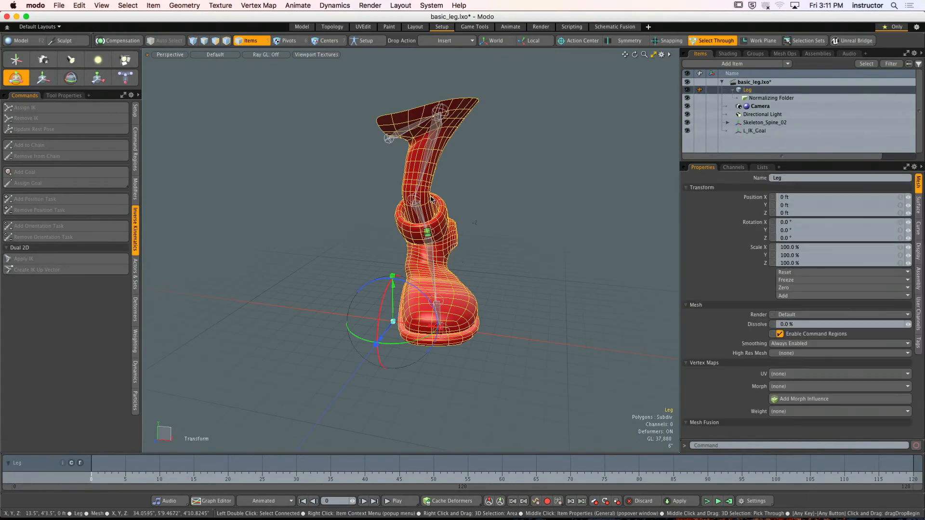
key("super+z")
key("super+z")
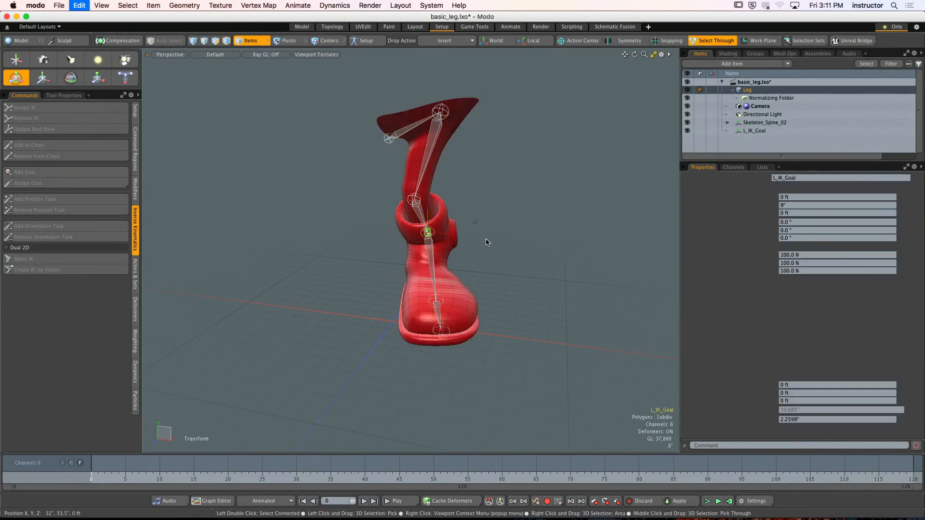
left_click(489, 246)
- Add a locator to the scene and rename it Root_Left_Leg
left_click_drag(495, 252, 475, 252, "alt")
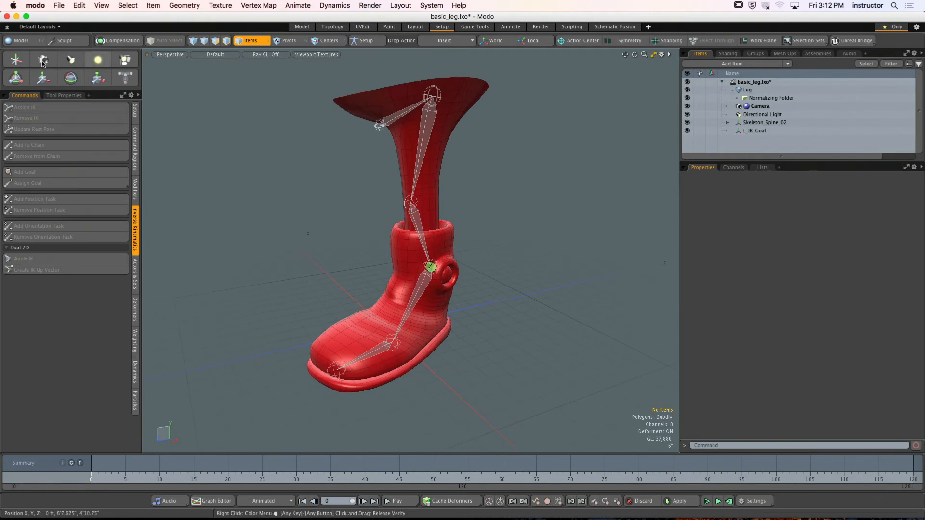
left_click(16, 59)
left_click_drag(252, 255, 266, 252, "alt+shift")
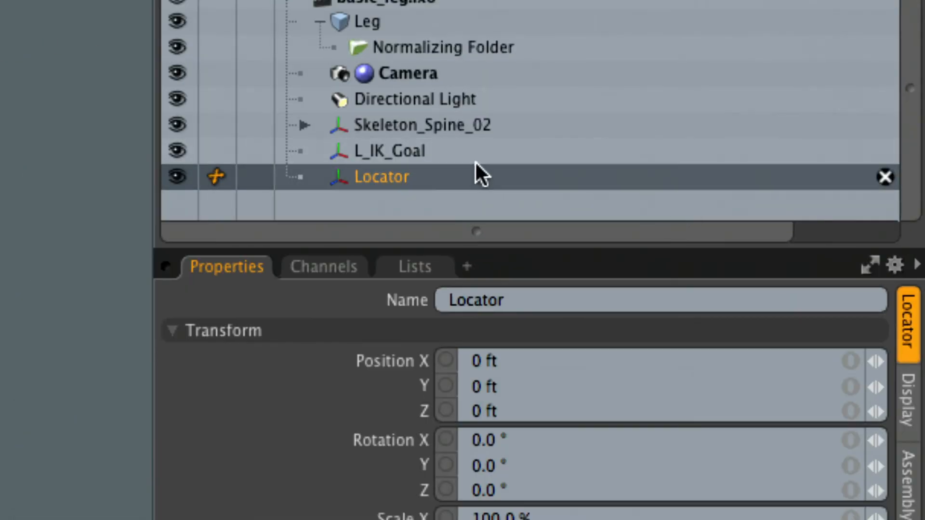
double_click(430, 176)
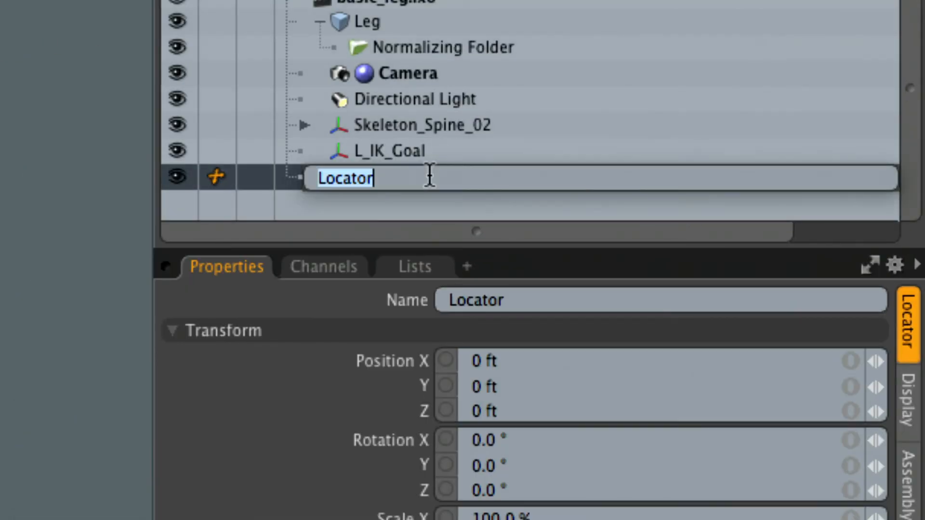
type("Roit")
key("BackSpace")
key("BackSpace")
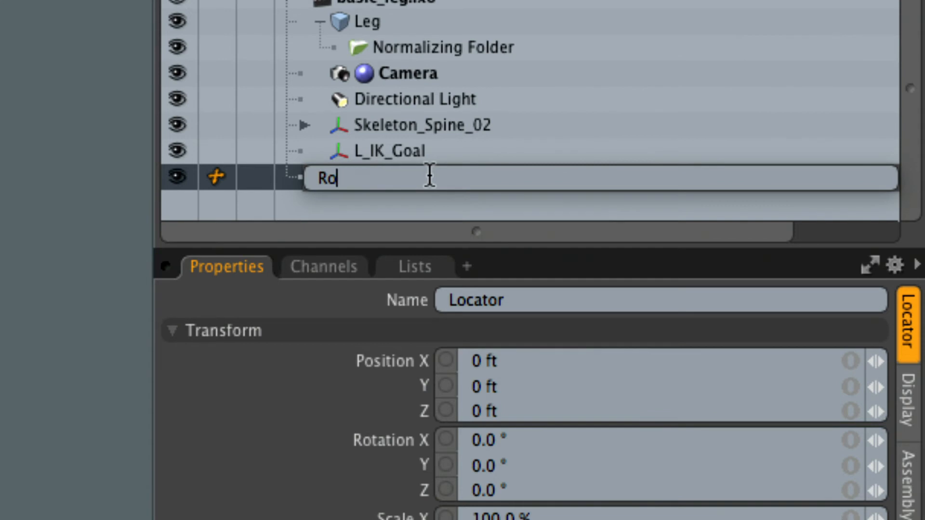
type("ot_Leg_")
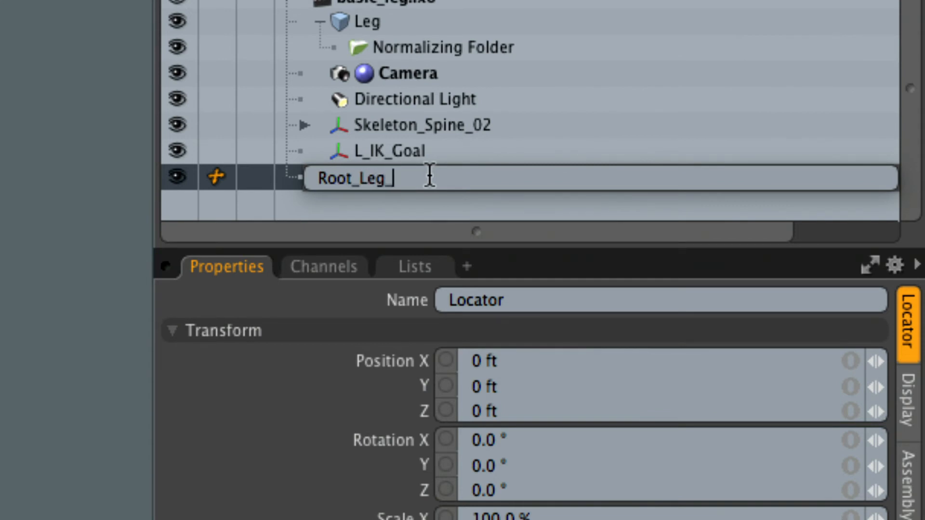
type("Lef")
key("BackSpace")
key("BackSpace")
key("BackSpace")
key("BackSpace")
key("BackSpace")
key("BackSpace")
type("eft_Leg")
key("Return")
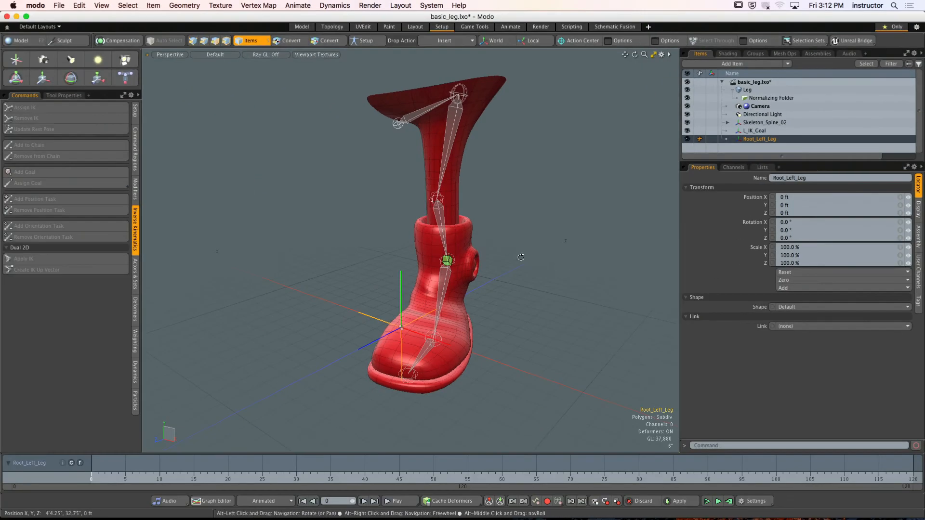
- Set the drop action to Match Position and match Root_Left_Leg to the hip joint
left_click_drag(559, 258, 557, 250, "alt")
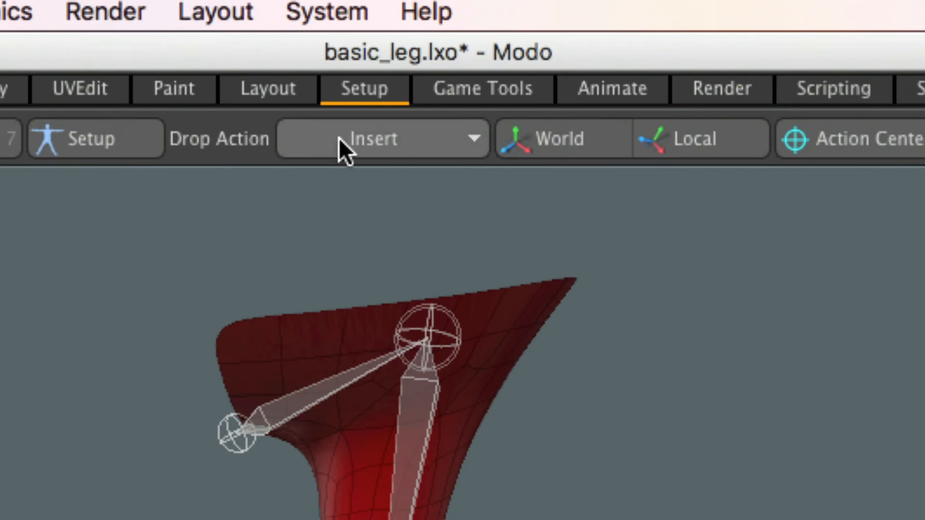
left_click(395, 98)
left_click(345, 71)
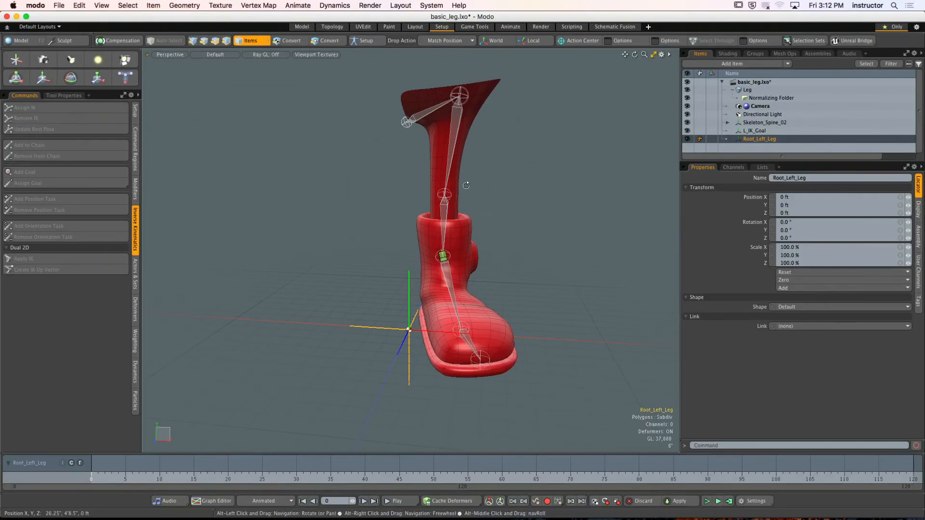
left_click_drag(534, 214, 512, 272, "alt")
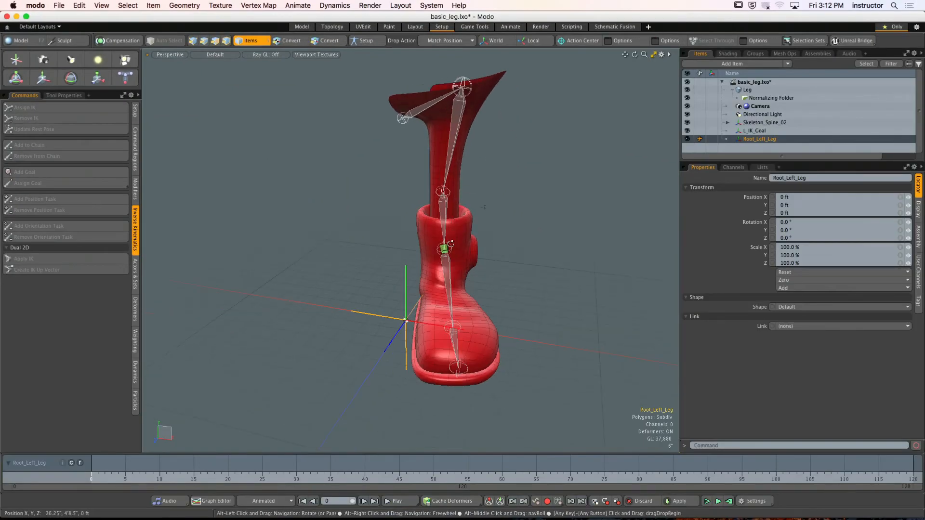
left_click_drag(405, 320, 461, 88)
- Zero the position of Root_Left_Leg at the hip joint and clear the selection
left_click_drag(505, 168, 405, 140, "alt")
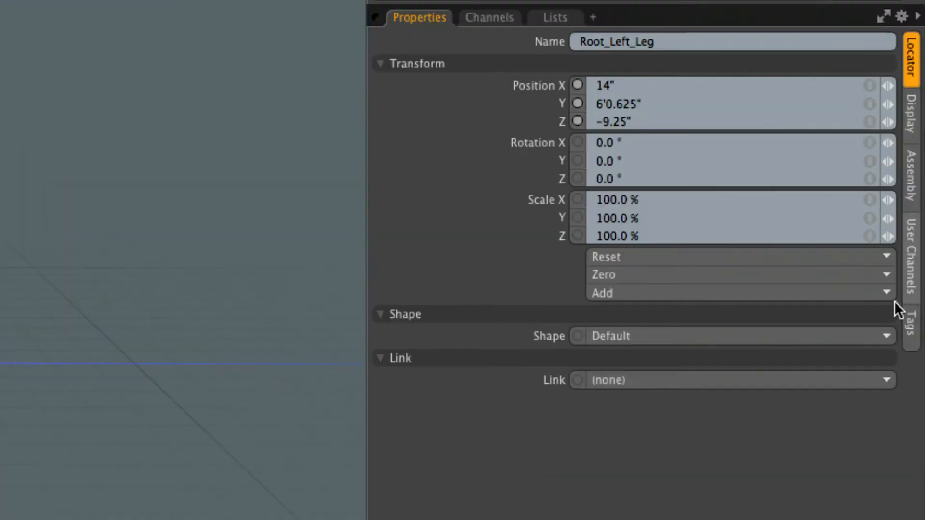
left_click(660, 291)
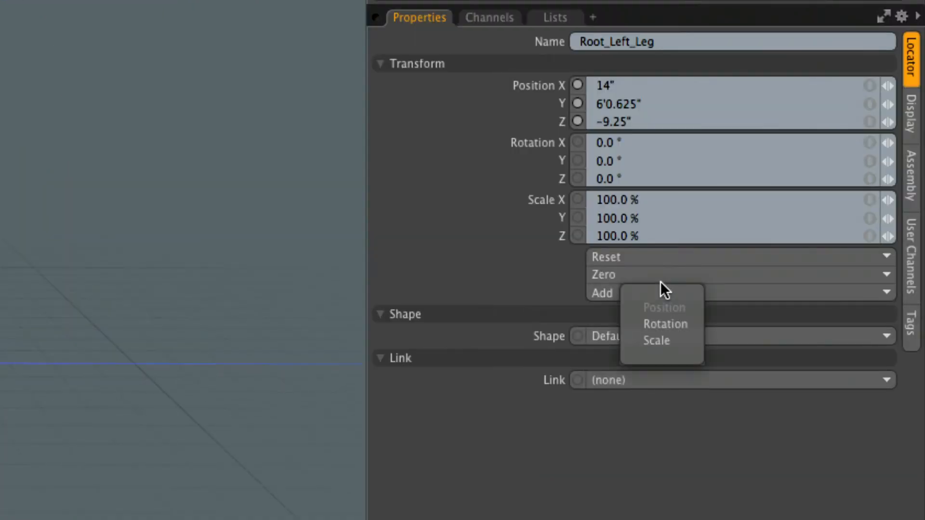
left_click(664, 328)
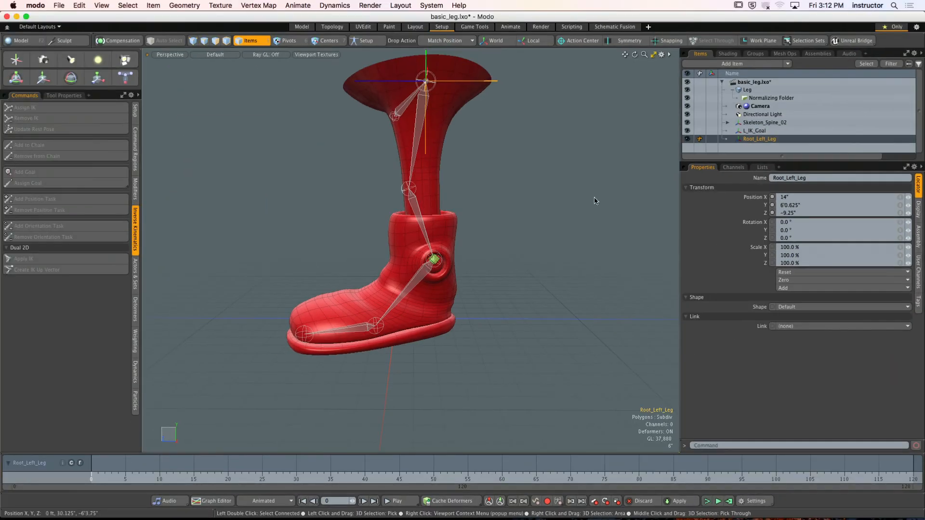
left_click(554, 174)
left_click(759, 139)
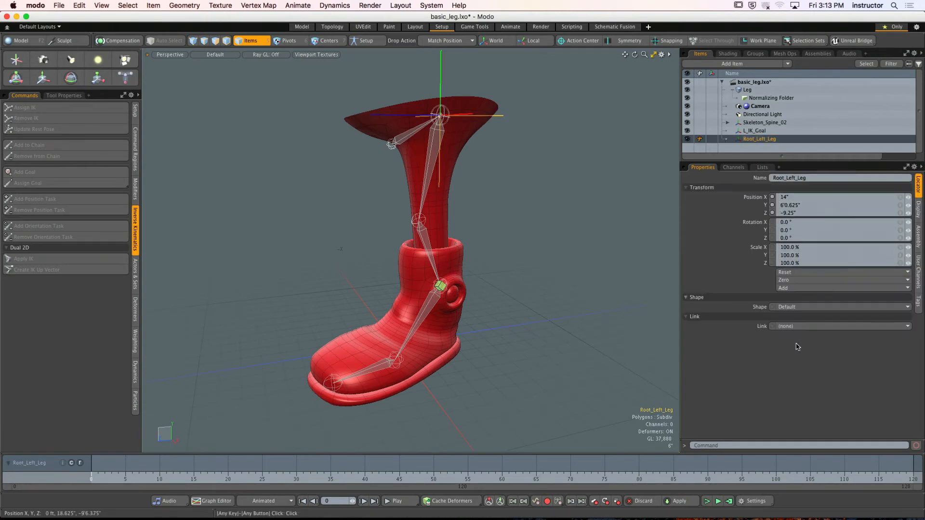
left_click(803, 287)
left_click(802, 290)
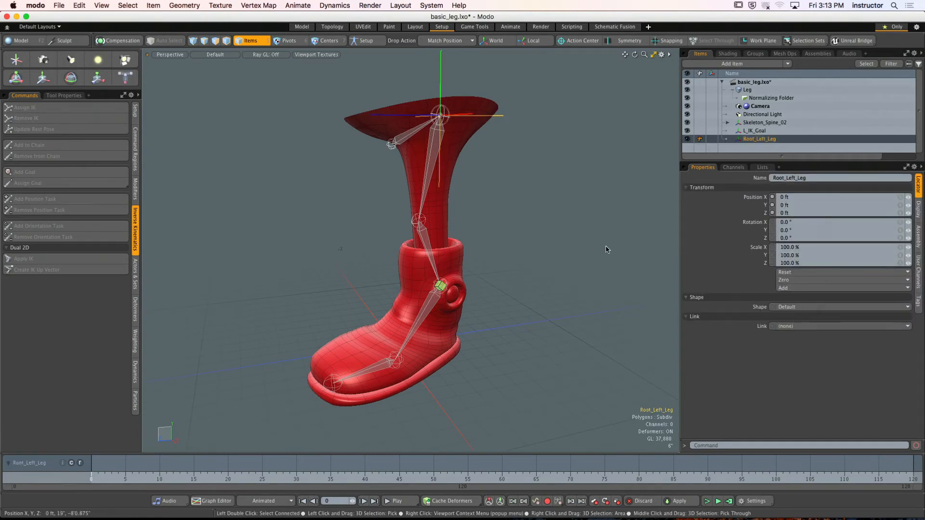
left_click(588, 245)
- Add another locator and rename it Left_Knee_Control
left_click_drag(528, 242, 535, 233, "alt")
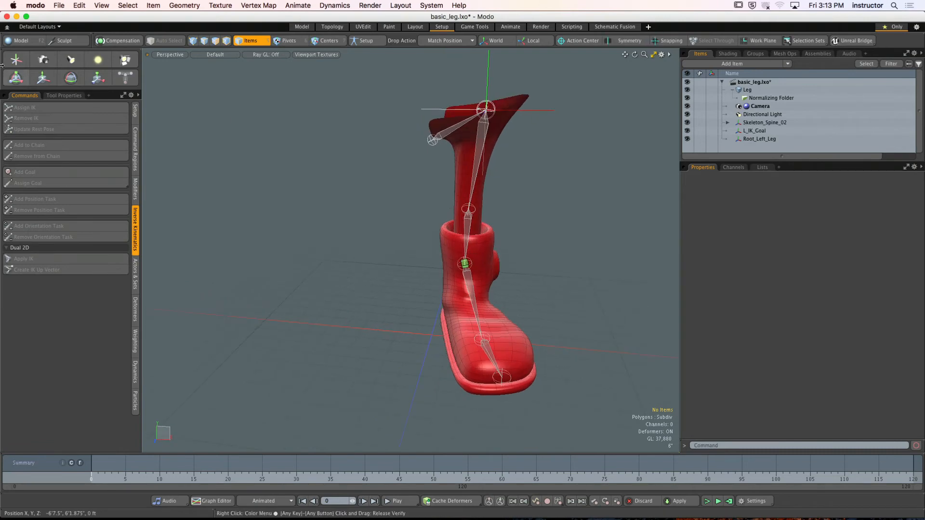
left_click(16, 59)
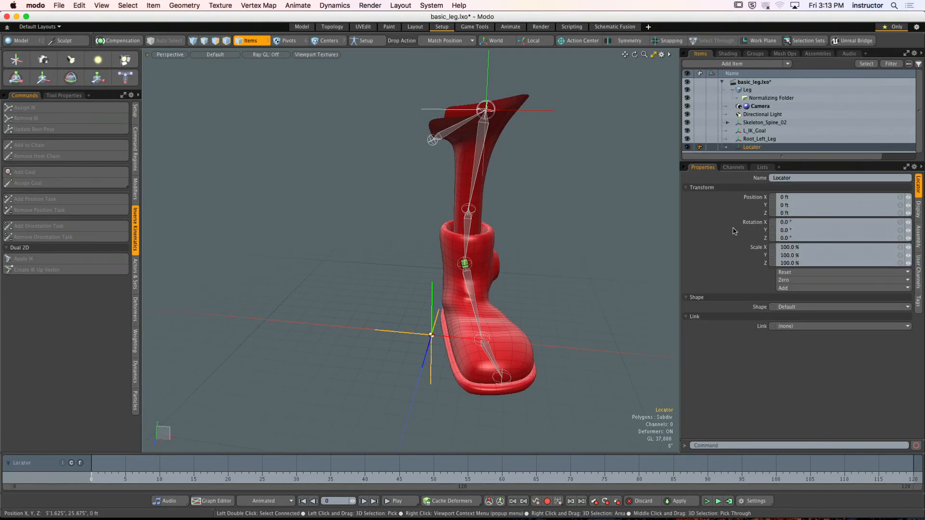
double_click(749, 147)
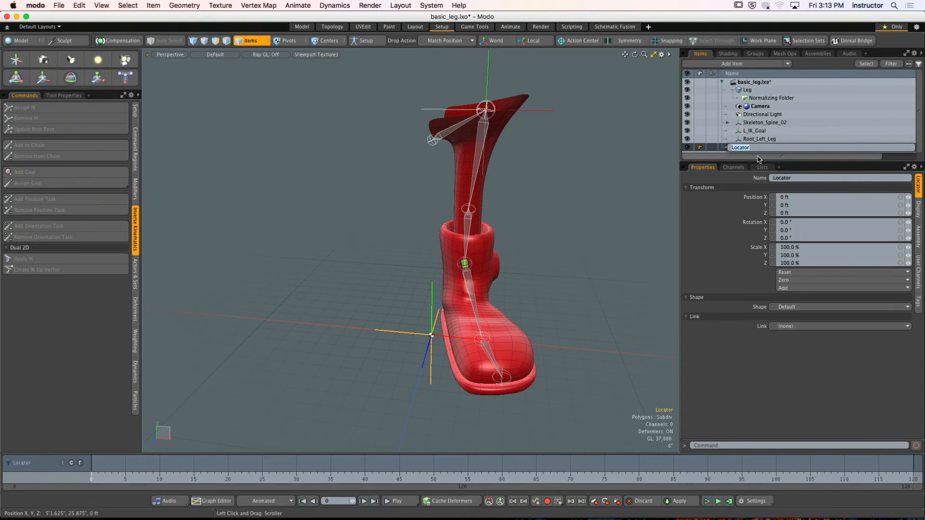
type("Left")
type("_Knee")
type(")C")
key("BackSpace")
key("BackSpace")
type("_Control")
key("Return")
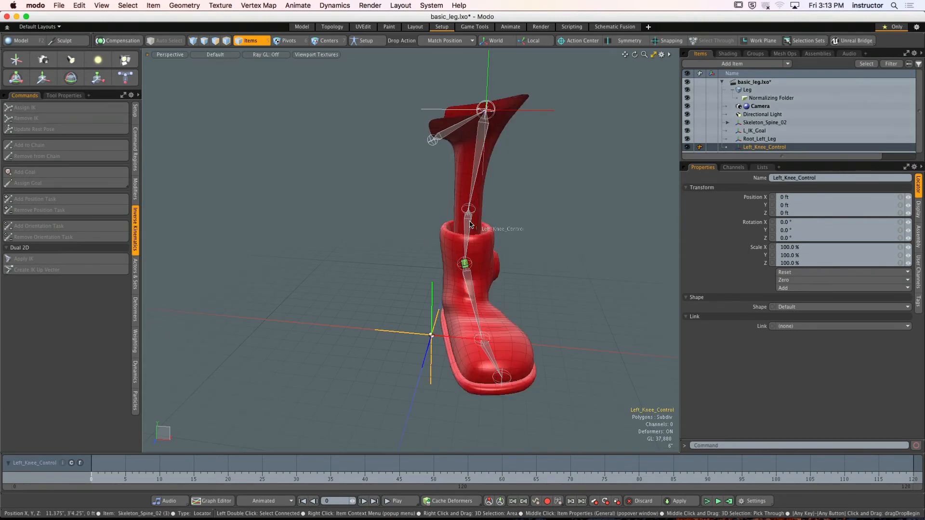
- Match Left_Knee_Control to the knee joint's position and move it in front of the knee to a Z position of about 19 inches
left_click_drag(469, 220, 545, 222)
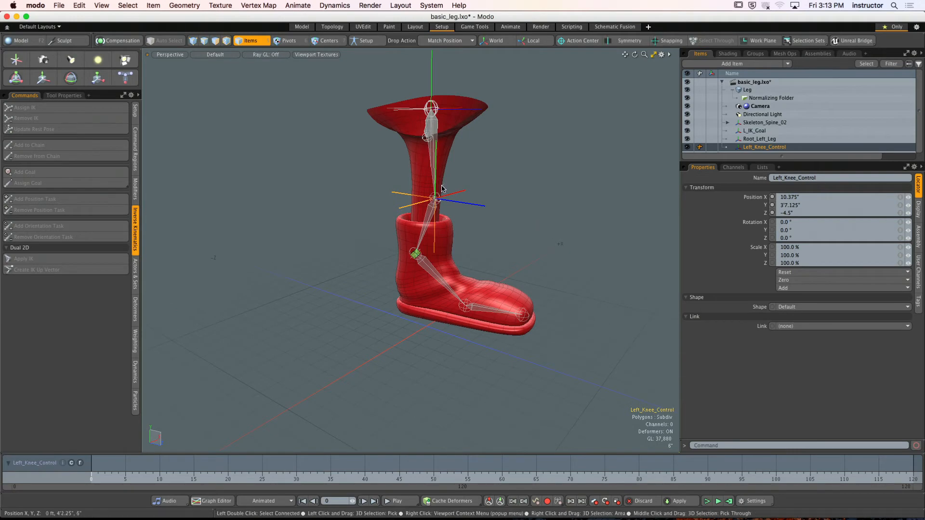
scroll(442, 188, "up", 5)
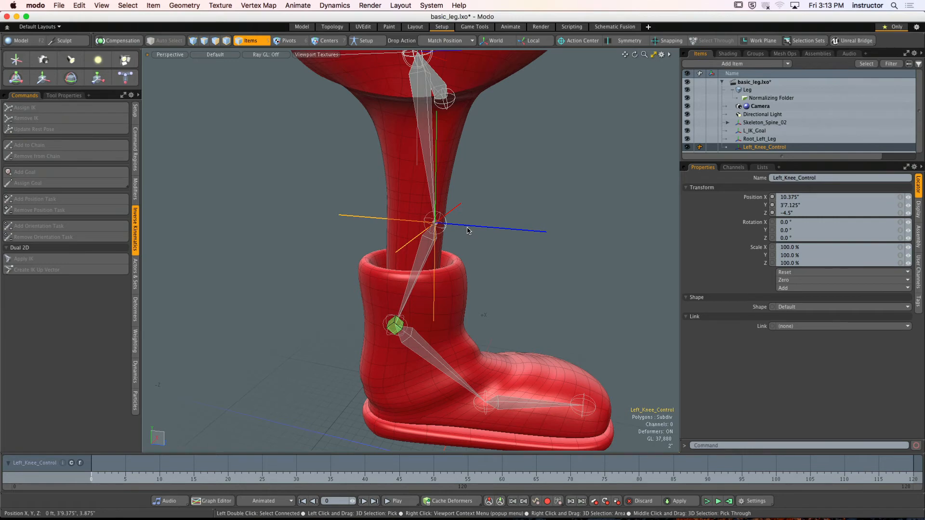
key("y")
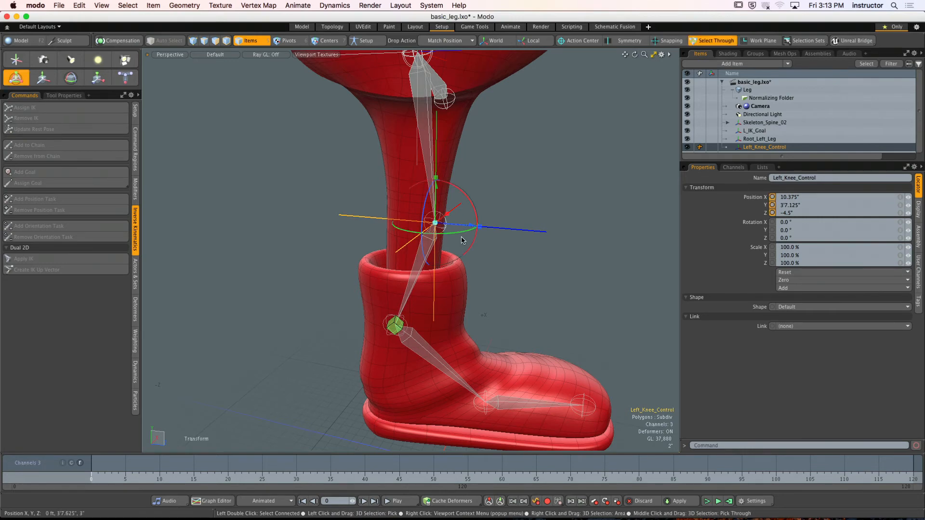
left_click_drag(471, 226, 615, 237)
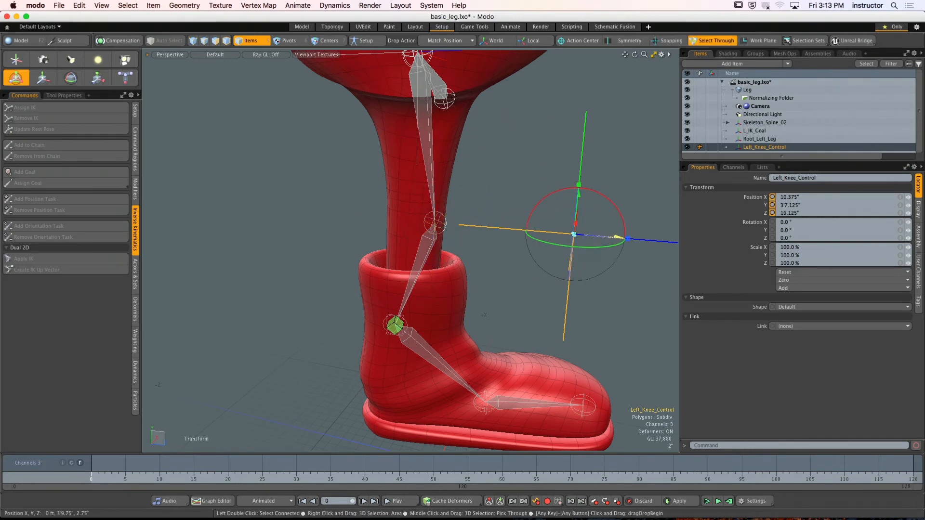
left_click_drag(597, 193, 364, 188, "alt")
key("q")
left_click(523, 196)
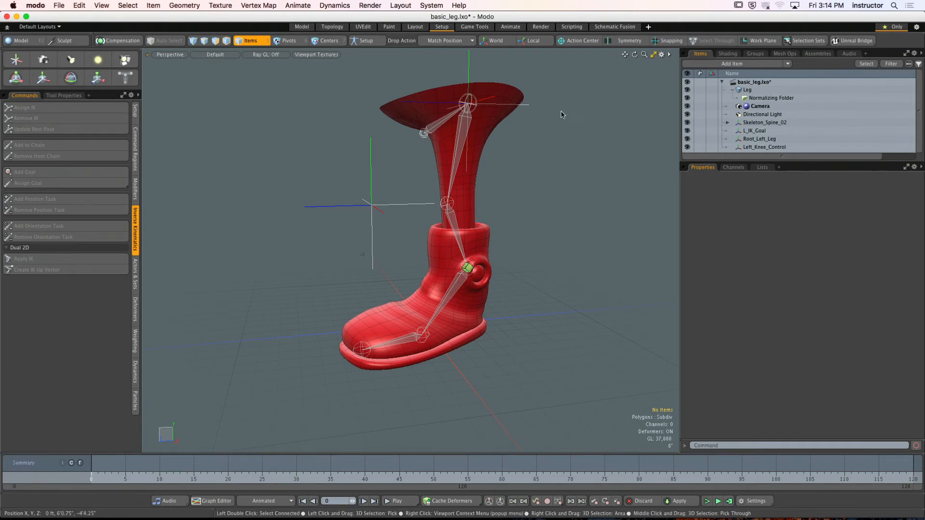
- Add a direction constraint to Root_Left_Leg so that it aims at L_IK_Goal
left_click(530, 107)
scroll(462, 270, "up", 5)
left_click_drag(462, 270, 503, 252, "alt")
scroll(485, 244, "up", 5)
left_click(369, 232, "shift")
scroll(371, 233, "down", 10)
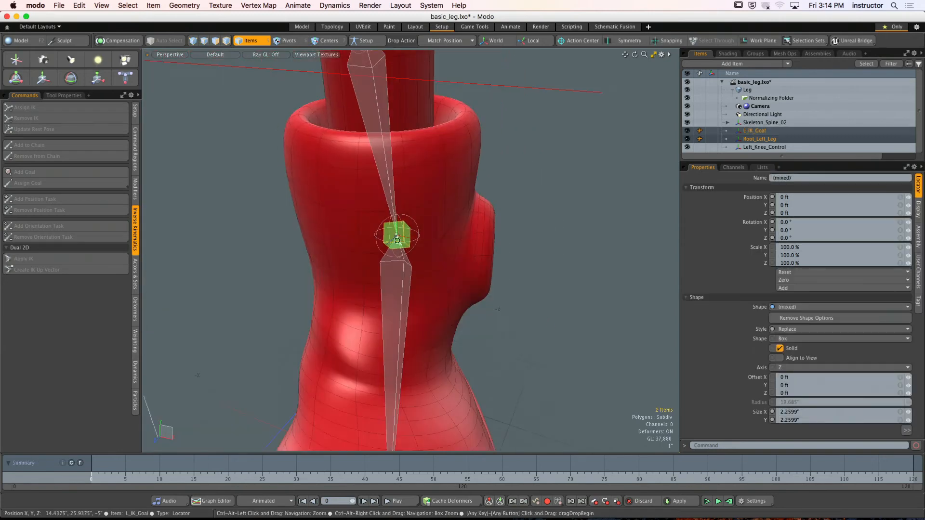
left_click_drag(447, 273, 204, 155, "alt")
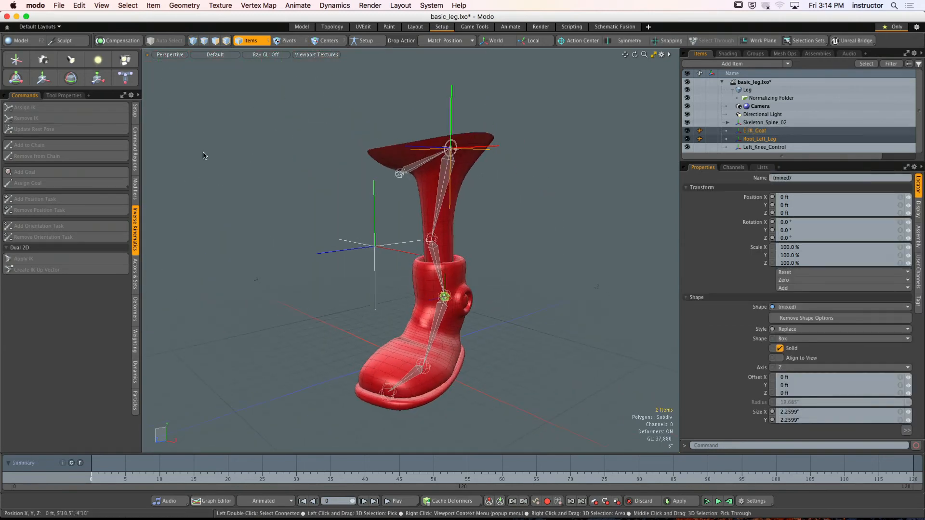
left_click(136, 192)
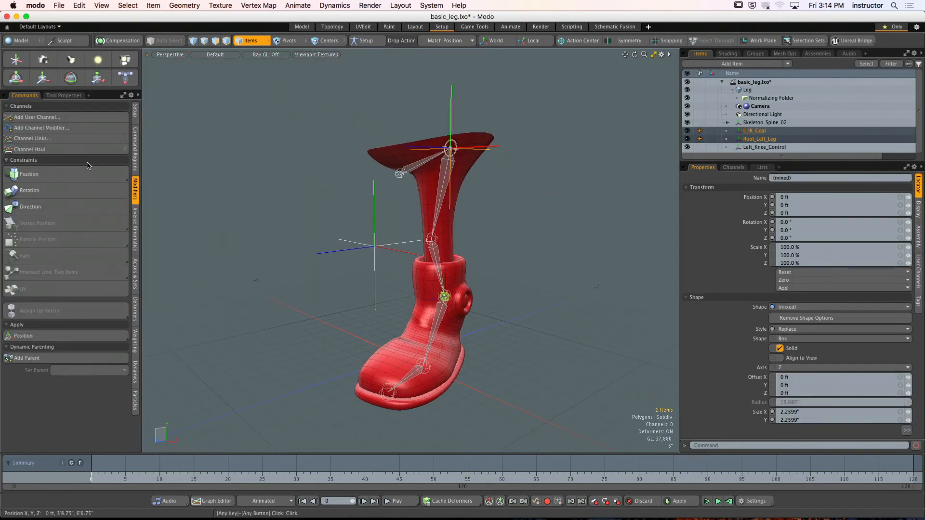
left_click(62, 205)
left_click_drag(382, 242, 447, 263, "alt")
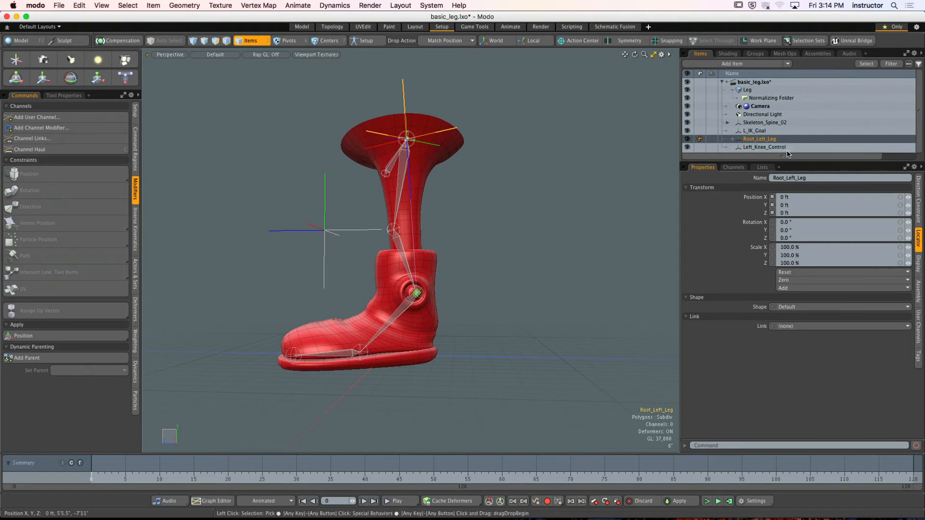
- Enlarge the item list and expand Root_Left_Leg to inspect its direction constraint
left_click_drag(801, 161, 801, 220)
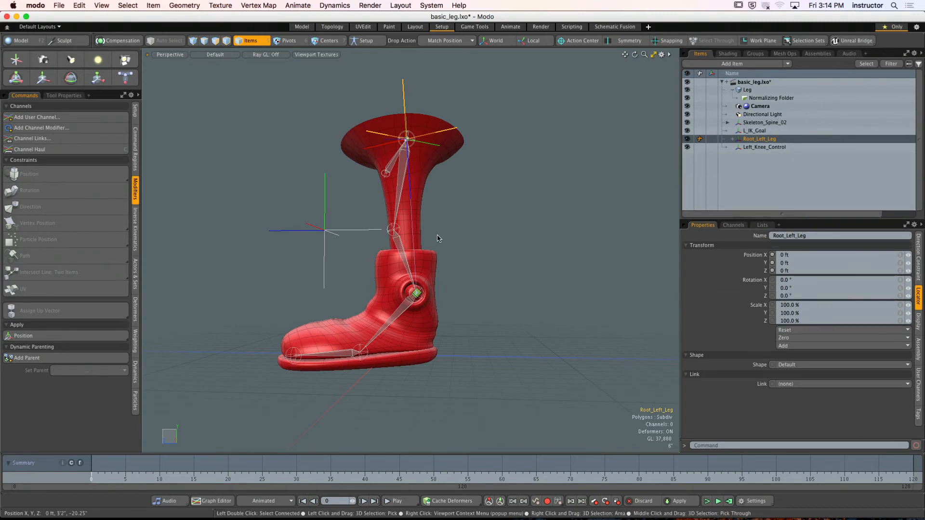
left_click_drag(436, 238, 416, 218, "alt")
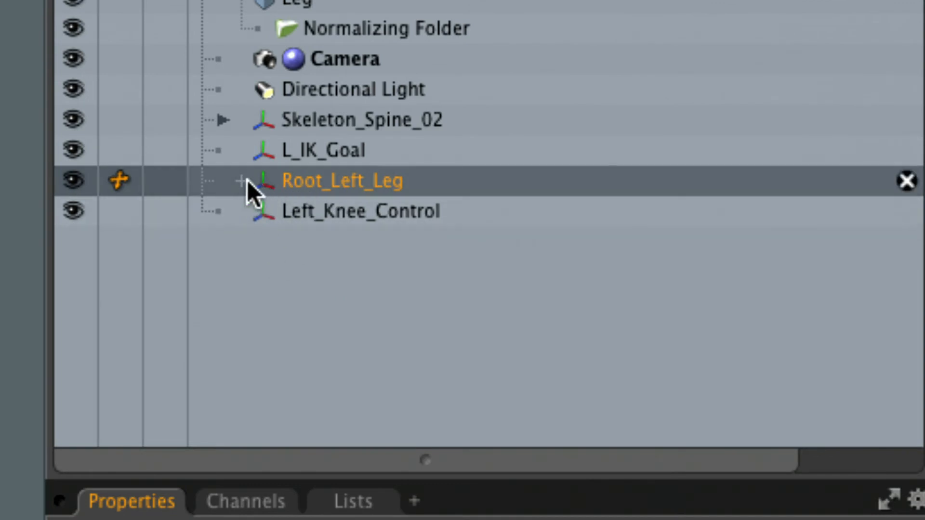
left_click(242, 181)
left_click(362, 213)
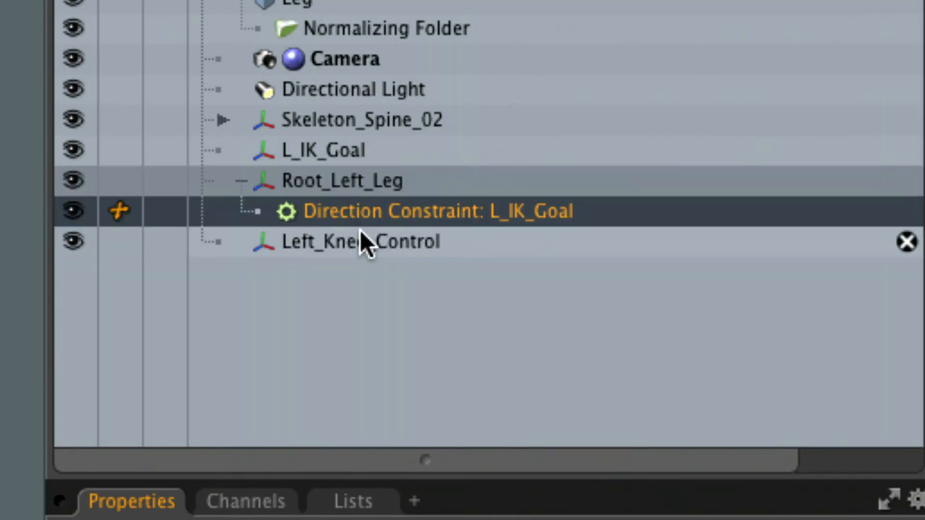
left_click(323, 182)
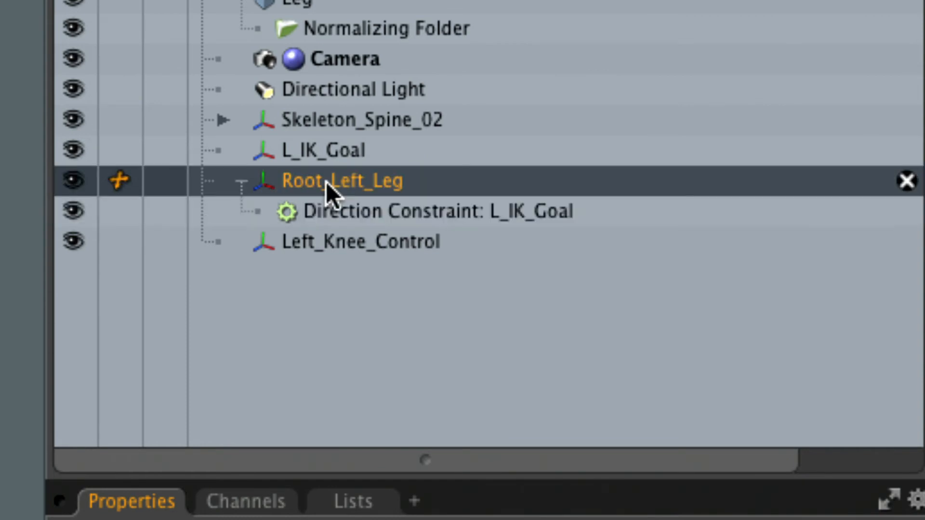
- Assign Left_Knee_Control as the up vector of the direction constraint on Root_Left_Leg
left_click(345, 210)
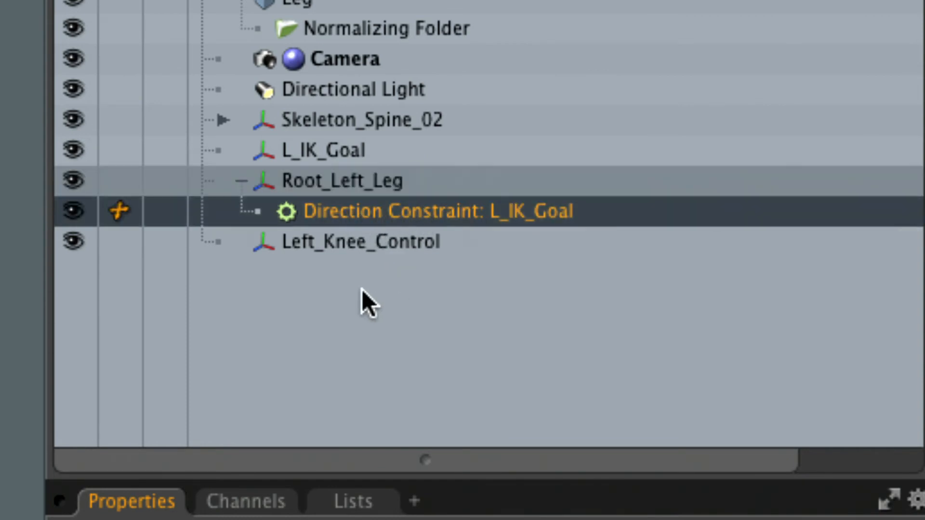
left_click(392, 243, "shift")
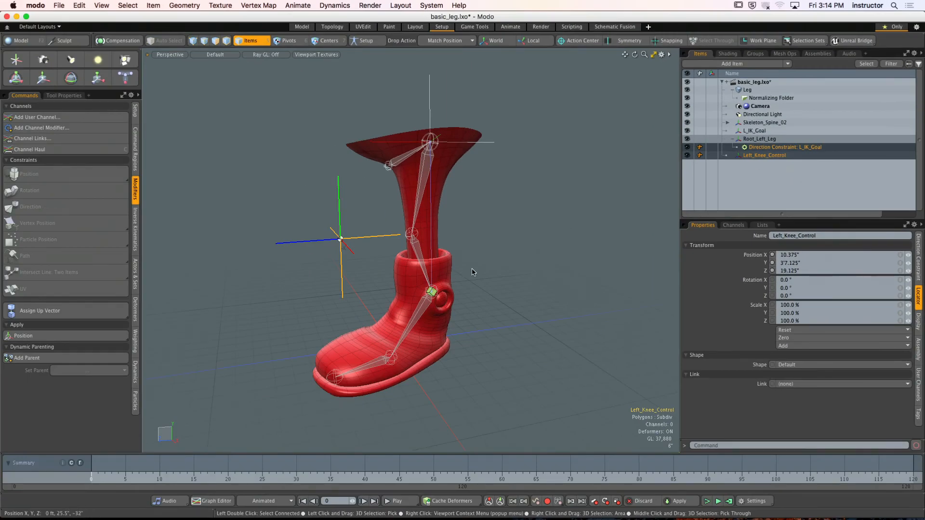
left_click(80, 313)
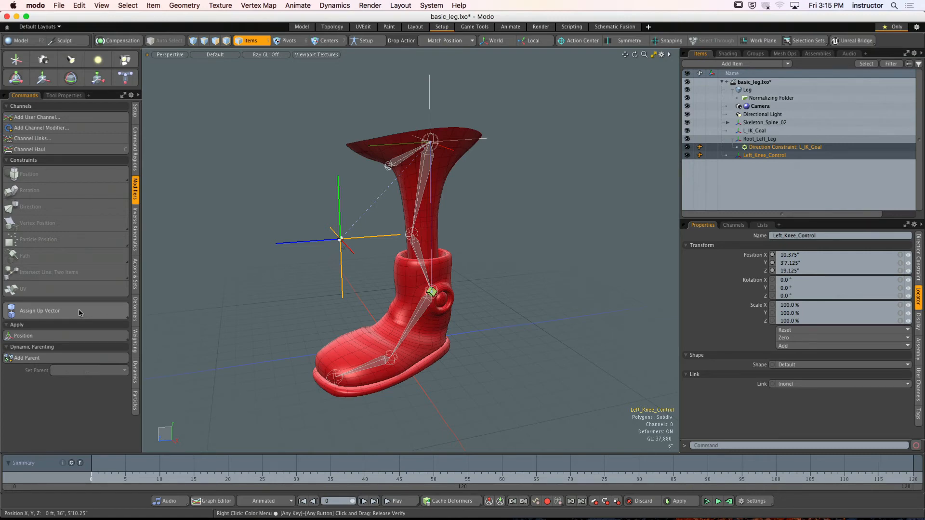
left_click(79, 313)
left_click_drag(211, 253, 426, 210, "alt")
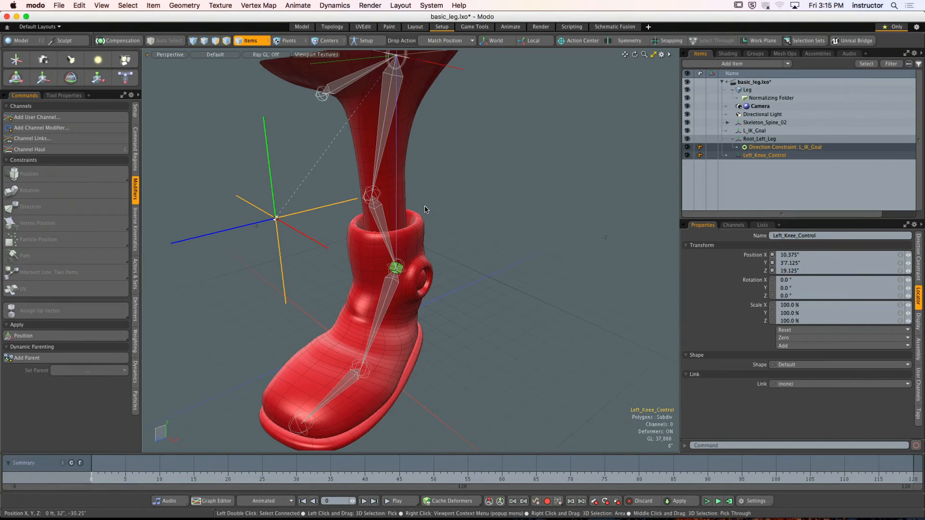
left_click_drag(376, 232, 346, 238, "ctrl+alt")
key("y")
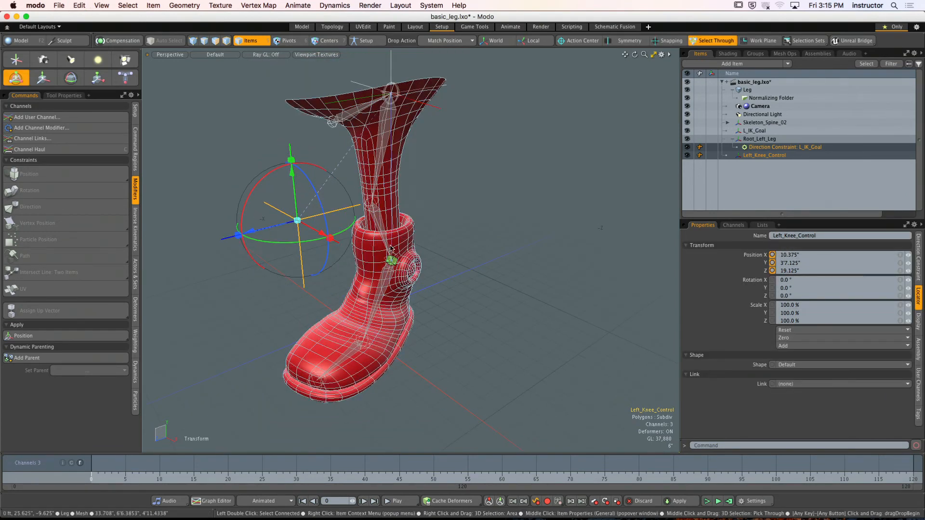
key("space")
left_click(519, 213)
left_click_drag(518, 213, 462, 146, "alt")
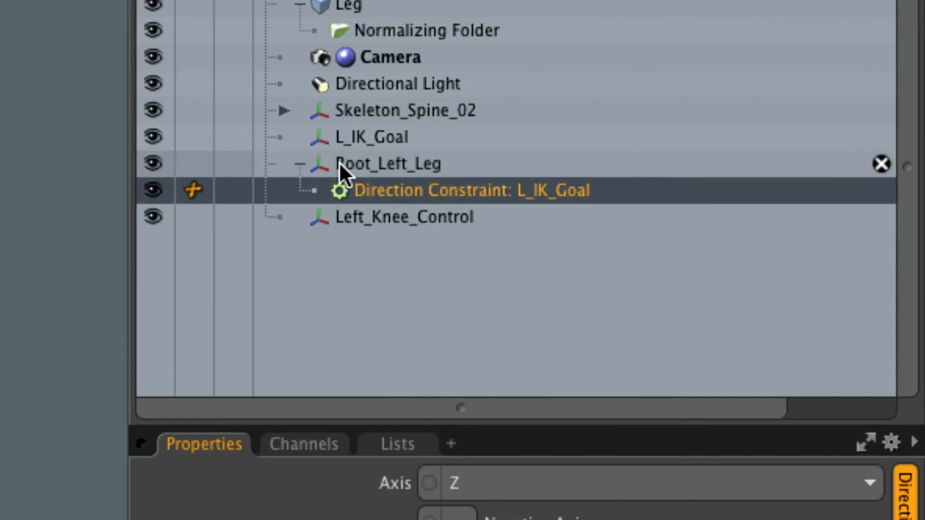
- Expand the Skeleton_Spine_02 hierarchy, collapse Root_Left_Leg and set the drop action to Insert
left_click(284, 111)
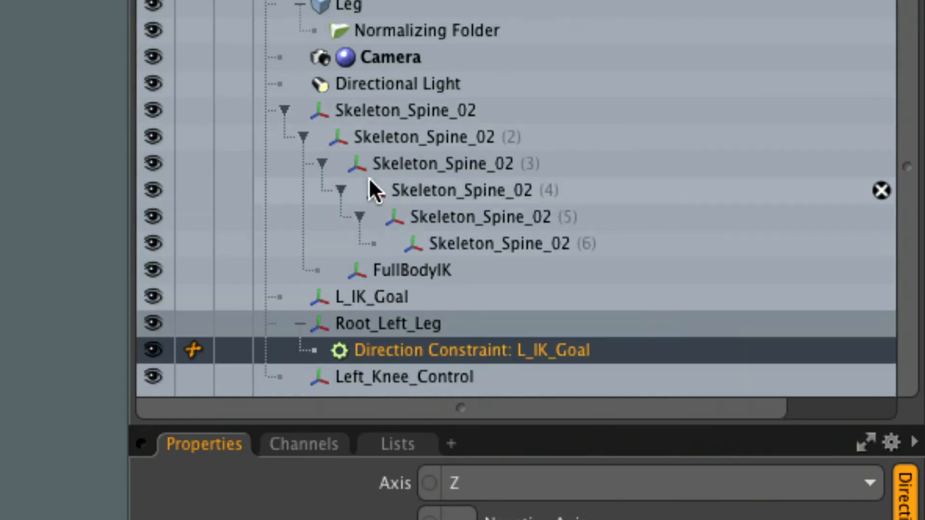
left_click(481, 136)
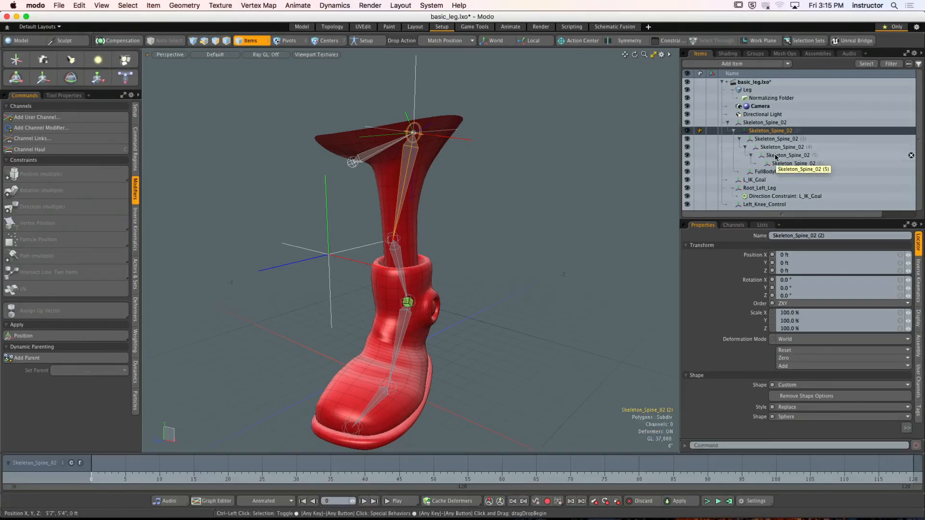
left_click(731, 187)
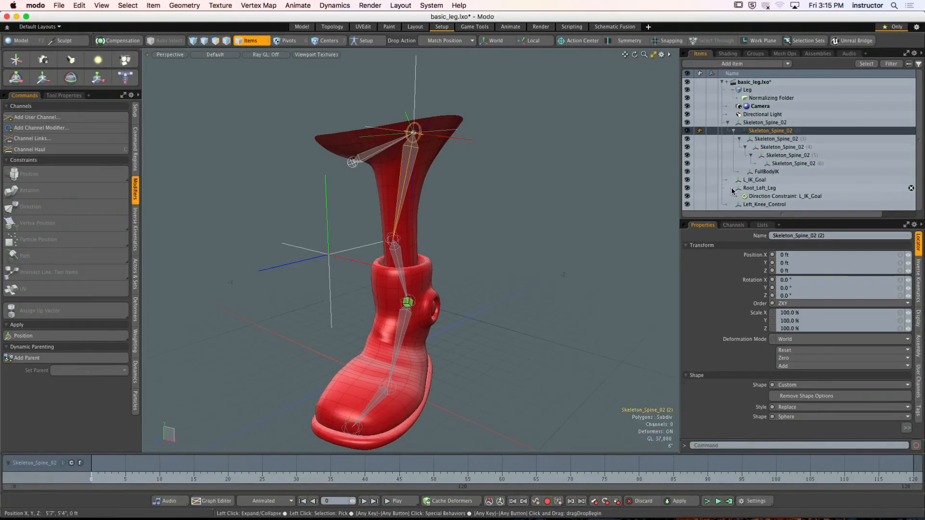
left_click(517, 229)
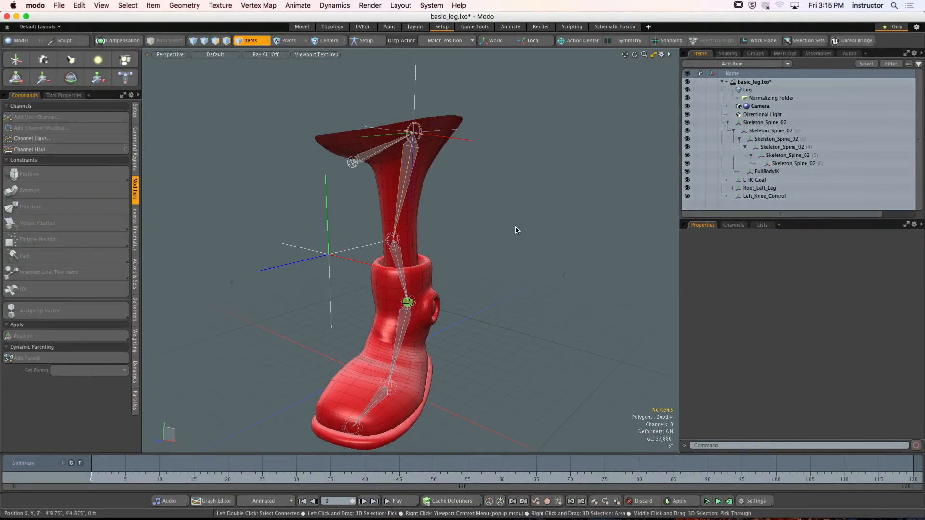
left_click_drag(481, 239, 494, 227, "alt")
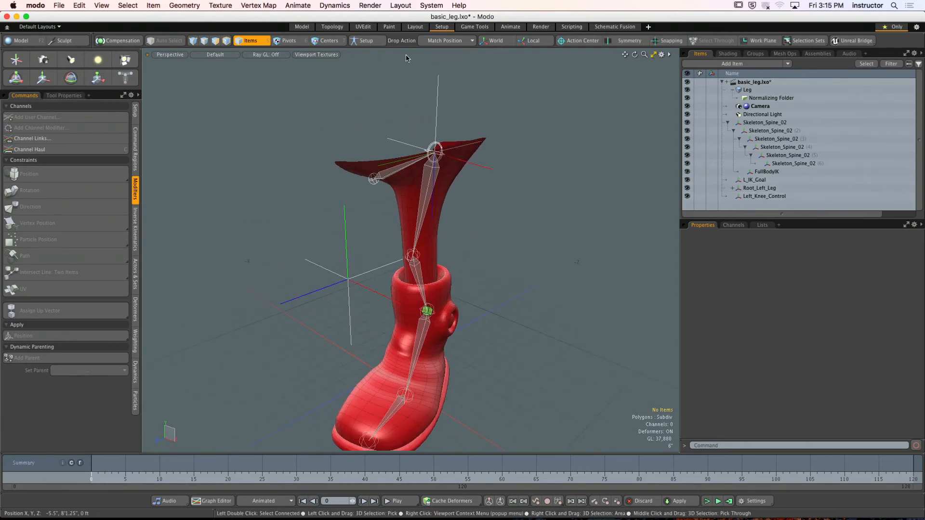
left_click(444, 41)
left_click(447, 58)
- Try to insert Root_Left_Leg between Skeleton_Spine_02 and Skeleton_Spine_02 (2) with Setup mode off
left_click(489, 171)
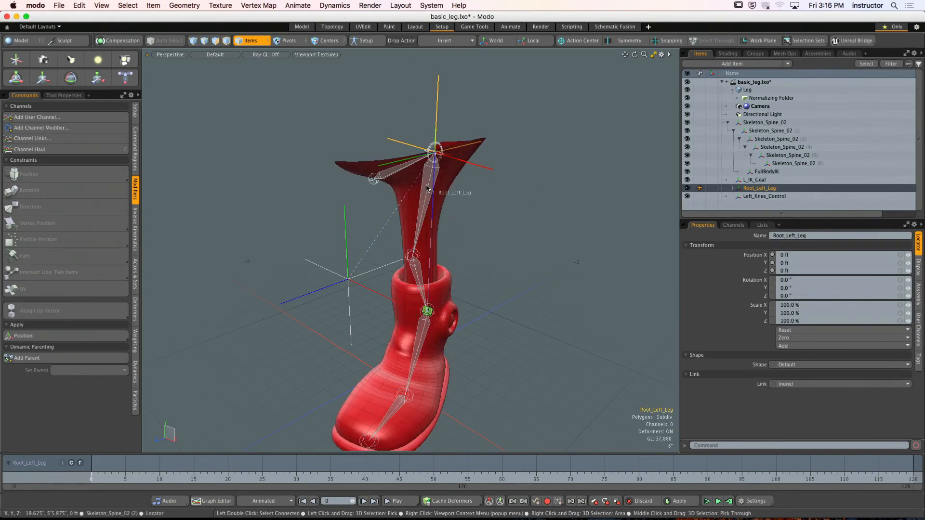
left_click_drag(427, 188, 427, 188)
left_click(558, 207)
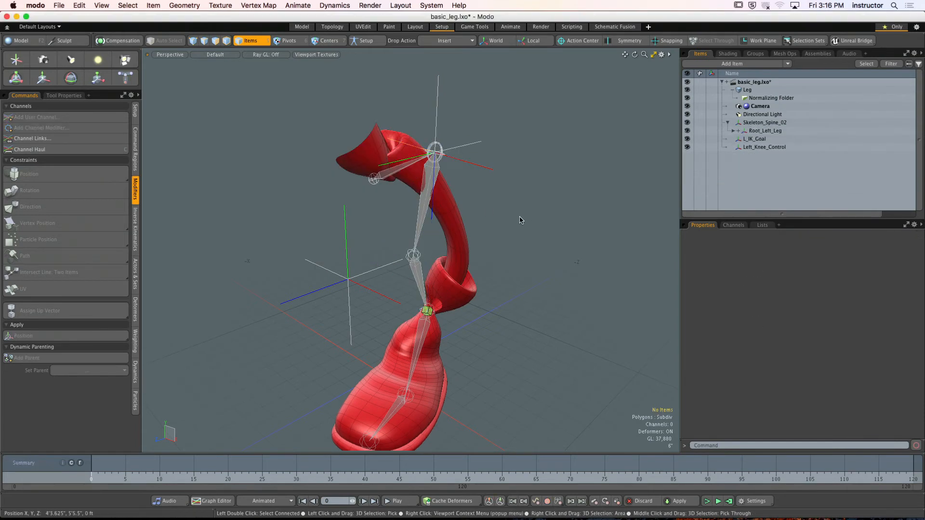
left_click_drag(453, 218, 407, 231, "alt")
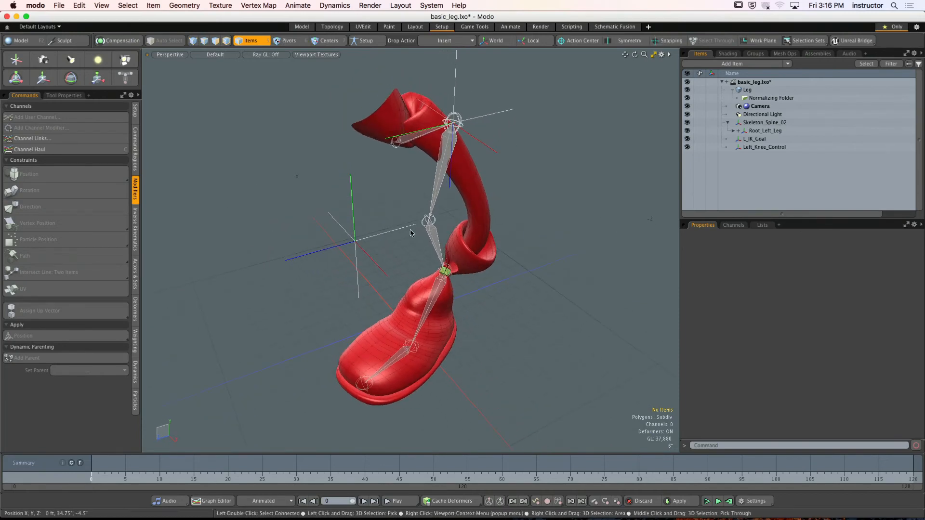
left_click(364, 253)
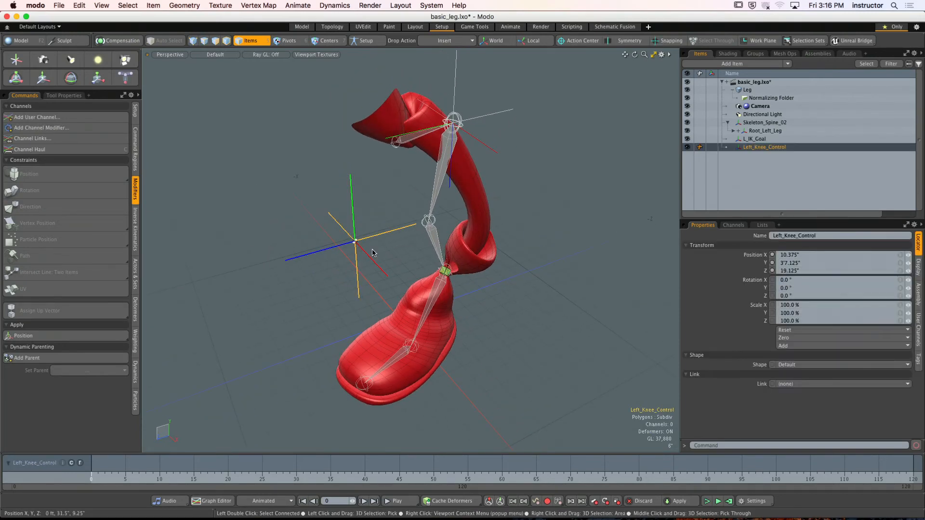
key("y")
left_click_drag(374, 252, 385, 289)
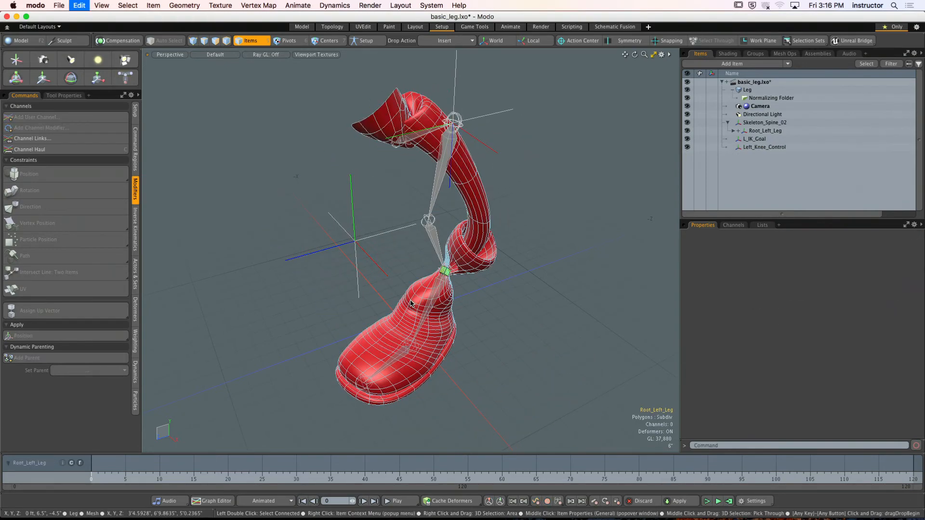
- In Setup mode, insert Root_Left_Leg between Skeleton_Spine_02 and Skeleton_Spine_02 (2), and leave Setup mode
left_click(502, 266)
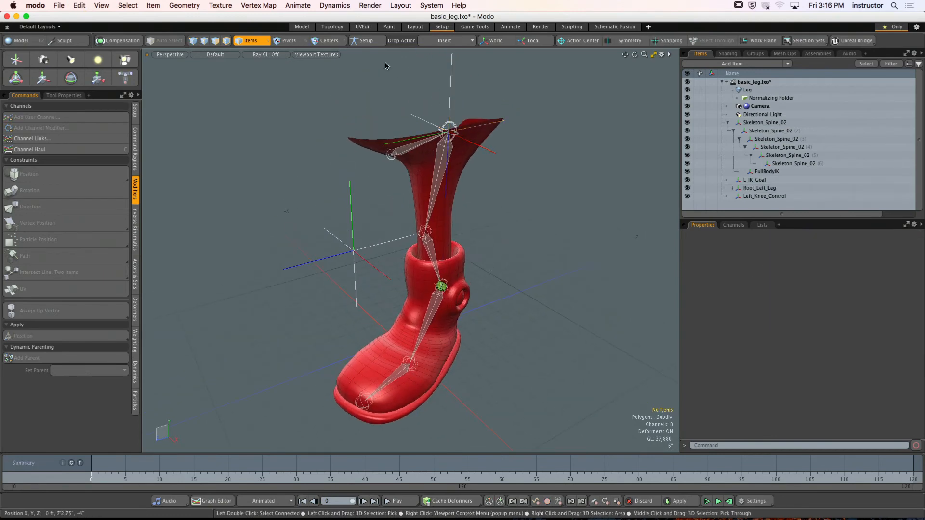
left_click(375, 44)
mouse_move(486, 185)
left_mouse_down("alt")
mouse_move(499, 194)
mouse_move(485, 145)
mouse_move(480, 183)
left_mouse_up("alt")
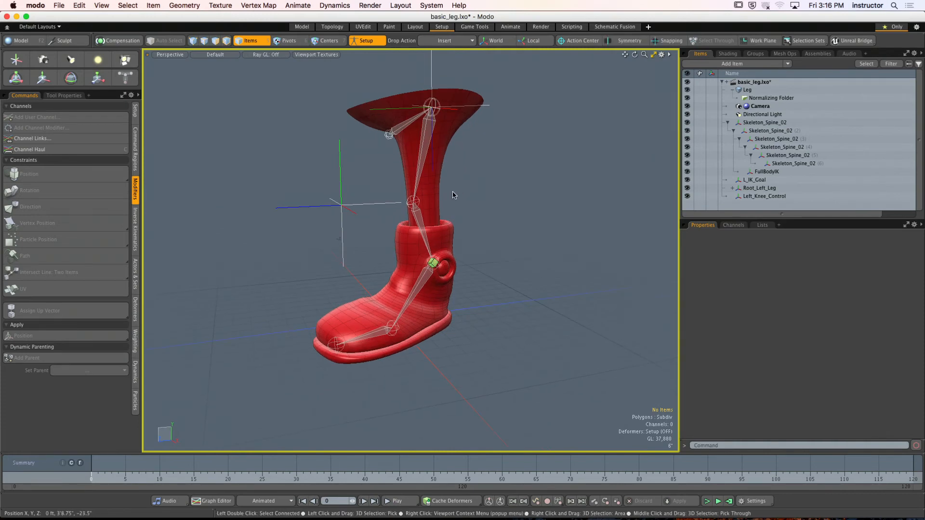
left_click(759, 188)
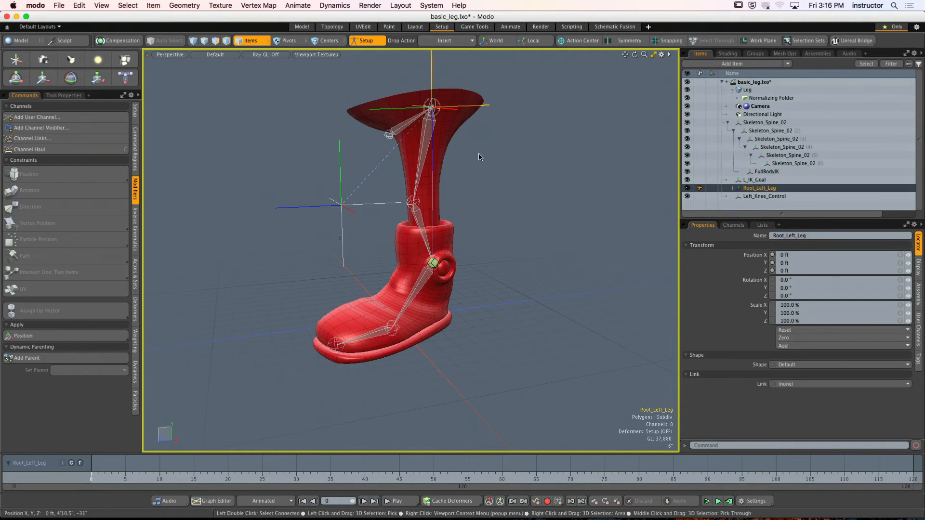
left_click_drag(486, 123, 481, 159, "alt")
left_click_drag(482, 159, 494, 149, "alt")
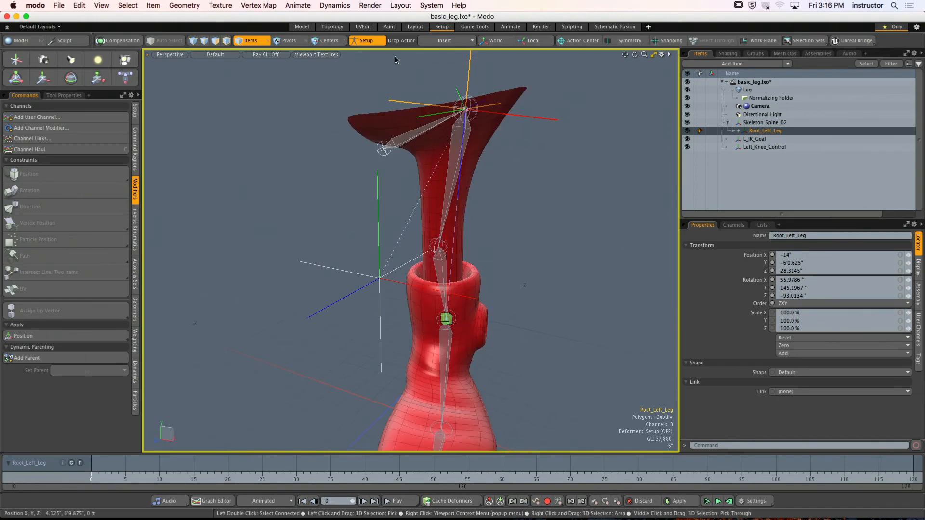
left_click(366, 41)
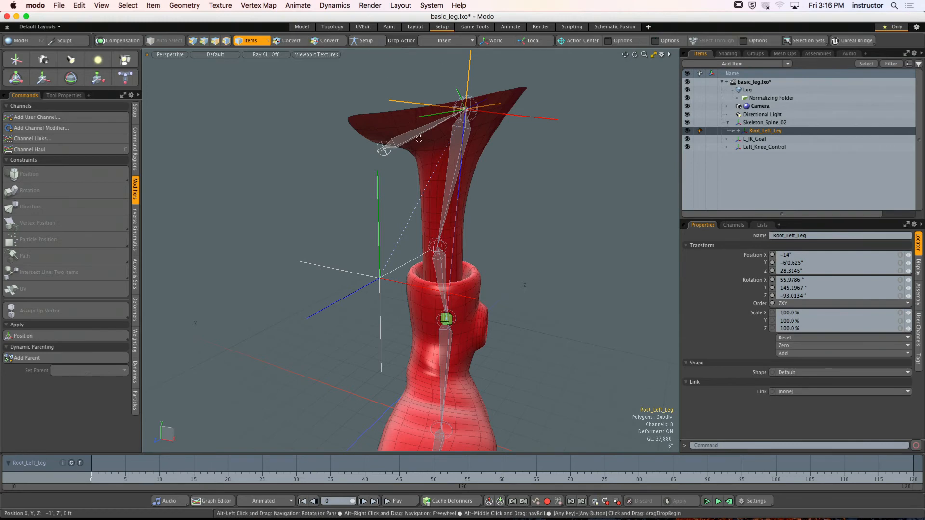
- Move Left_Knee_Control to test how the leg follows it, and undo the move
scroll(418, 153, "down", 5)
left_click_drag(418, 155, 366, 198, "alt")
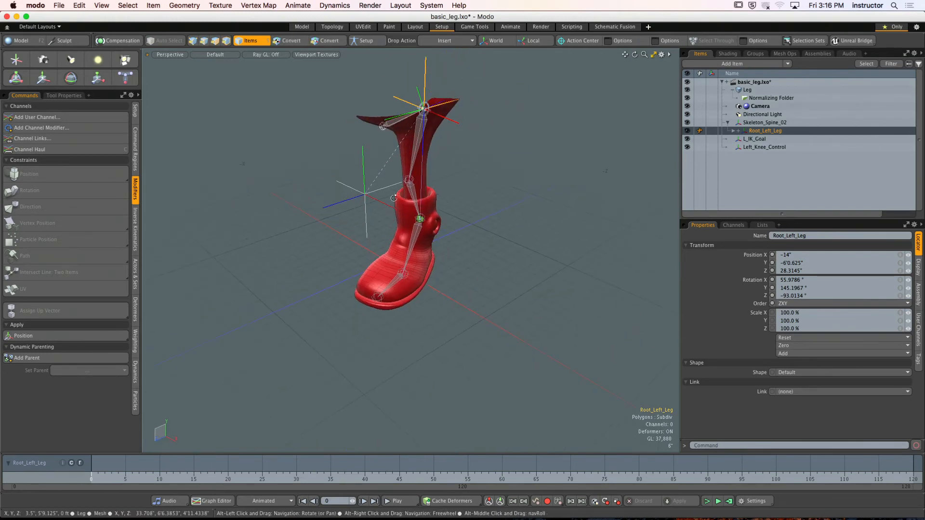
left_click(366, 198)
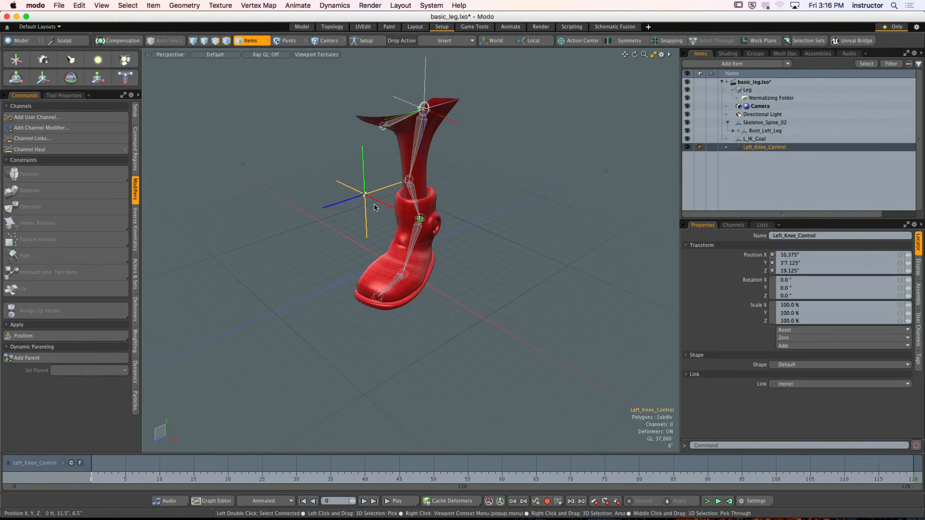
key("y")
mouse_move(364, 195)
left_mouse_down("alt")
mouse_move(440, 219)
mouse_move(354, 208)
left_mouse_up("alt")
key("super+z")
- Raise L_IK_Goal at the ankle to a Y position of about 14.6 inches to test the knee bend
scroll(426, 216, "up", 5)
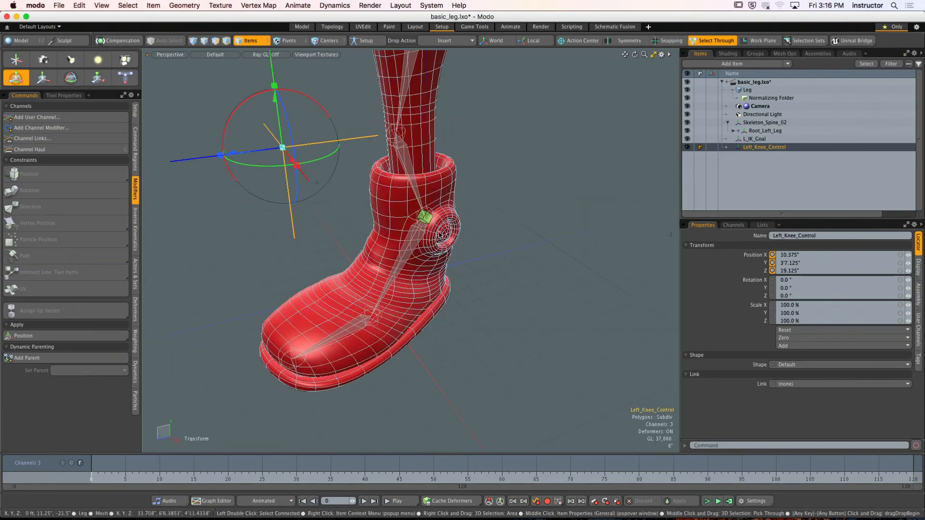
left_click(427, 219)
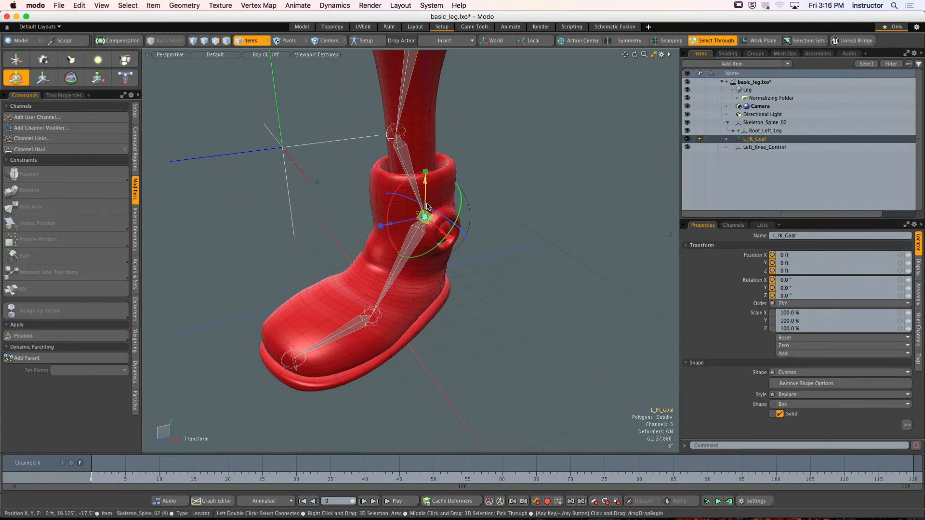
left_click_drag(426, 181, 426, 132)
scroll(426, 134, "down", 3)
- Move Left_Knee_Control sideways to test the knee's swing with the leg bent, and deselect it
left_click_drag(373, 194, 464, 240, "alt")
left_click(358, 197)
left_click_drag(436, 224, 370, 242, "alt")
scroll(499, 195, "down", 3)
left_click(500, 196, "shift")
key("space")
left_click(530, 195)
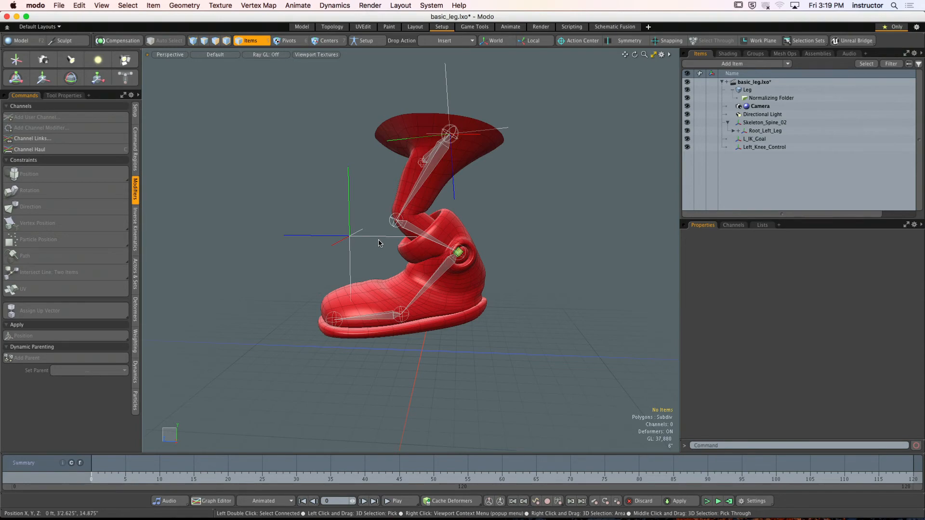
- Undo the test moves of Left_Knee_Control
left_click_drag(379, 243, 480, 253, "alt")
key("super+z")
key("super+z")
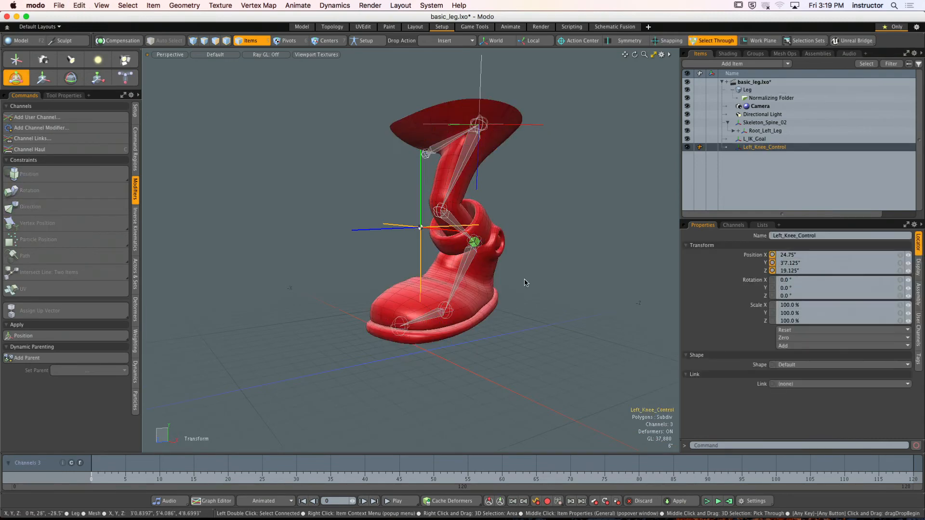
left_click_drag(524, 283, 470, 249, "alt")
- Set the Y position of L_IK_Goal to 0
left_click(467, 242)
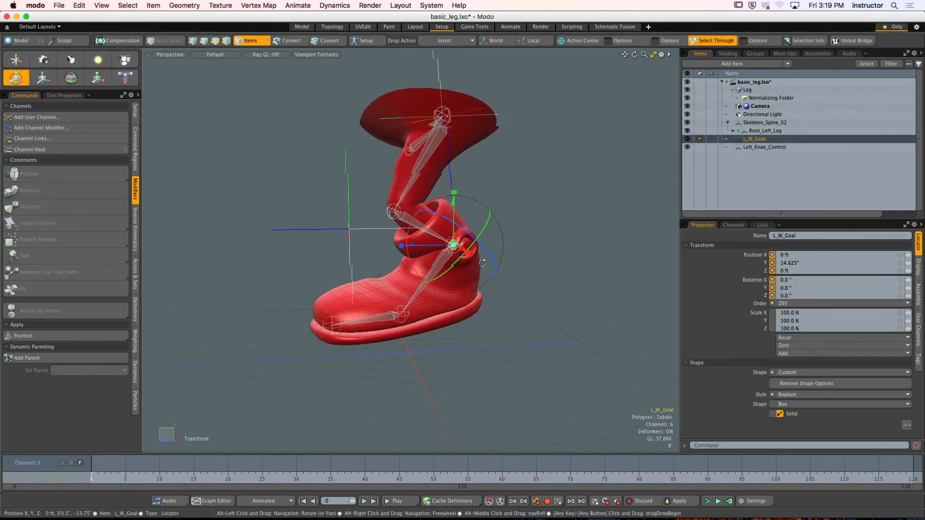
left_click(812, 268)
type("0")
key("Return")
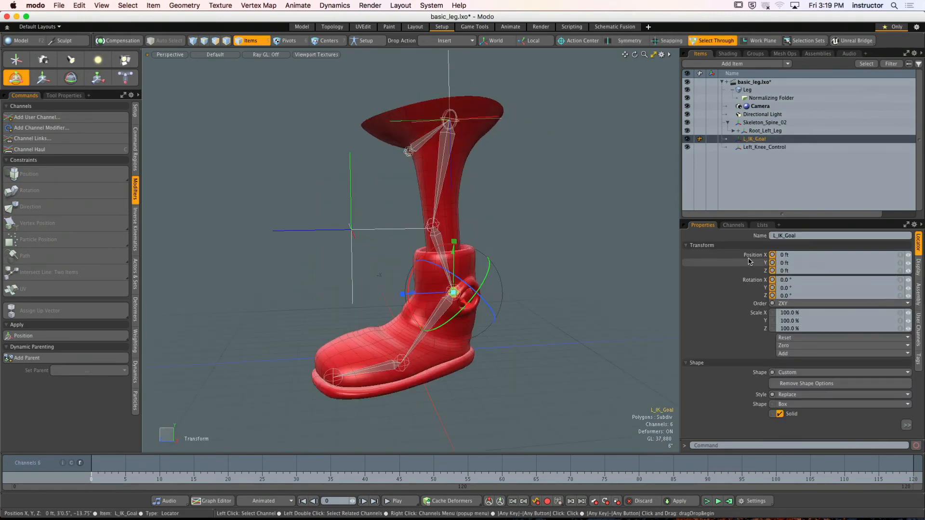
left_click(735, 255)
- Expand the leg's joint hierarchy and rename its topmost Skeleton_Spine_02 item as Root
left_click_drag(440, 279, 569, 260, "alt")
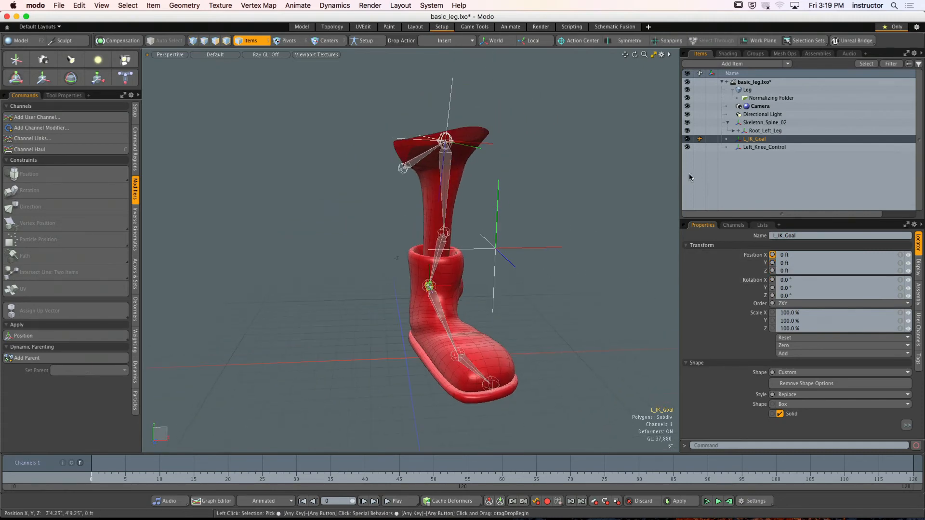
left_click(727, 123)
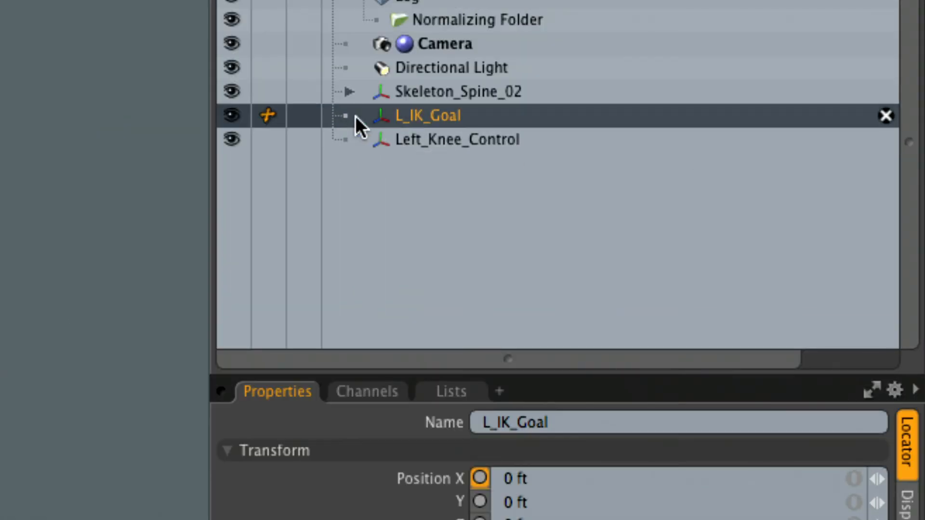
left_click(728, 123)
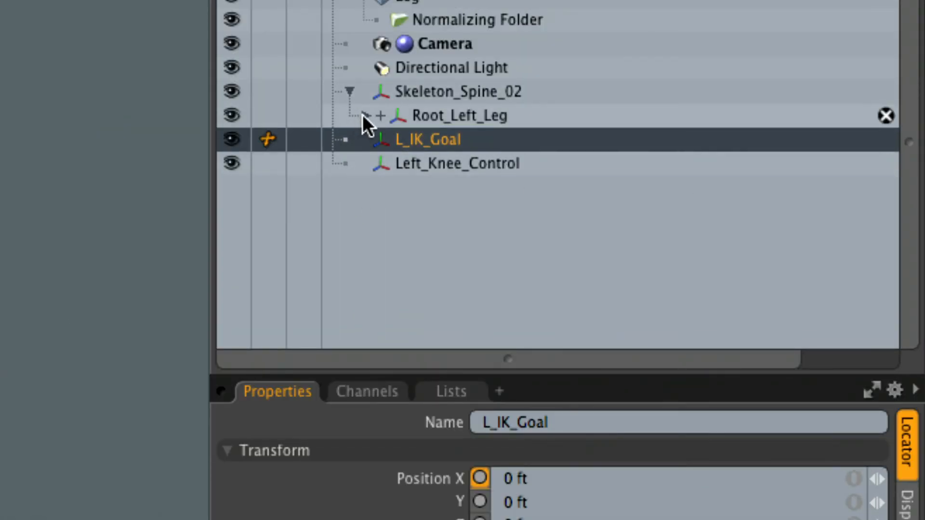
left_click(363, 116)
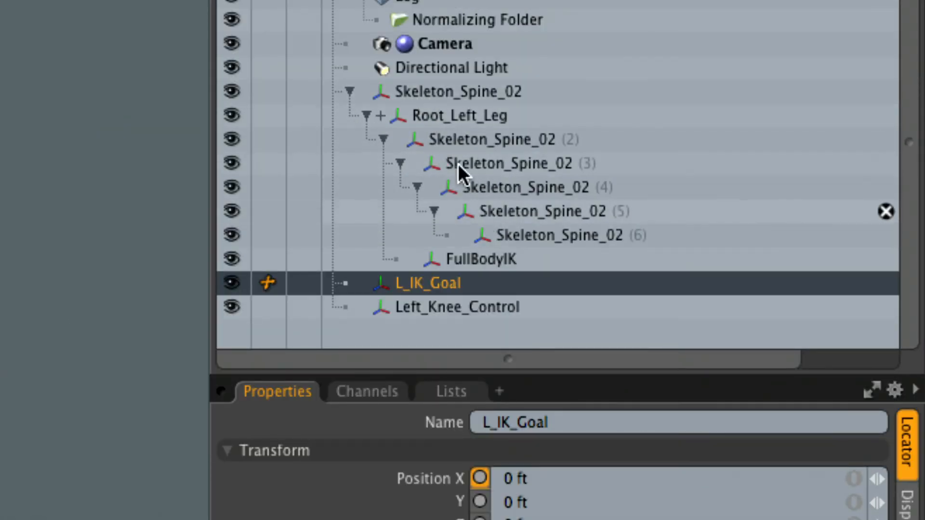
left_click(409, 91)
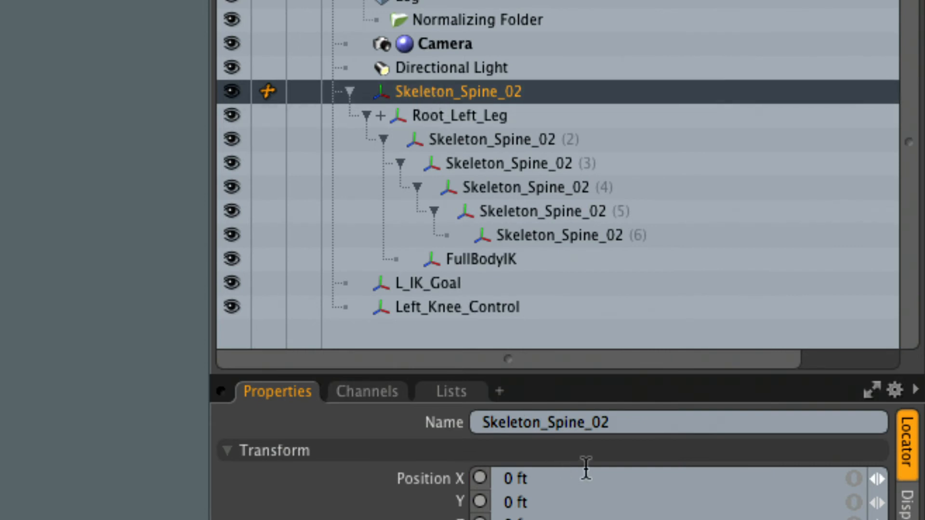
left_click_drag(619, 422, 394, 399)
type("Root")
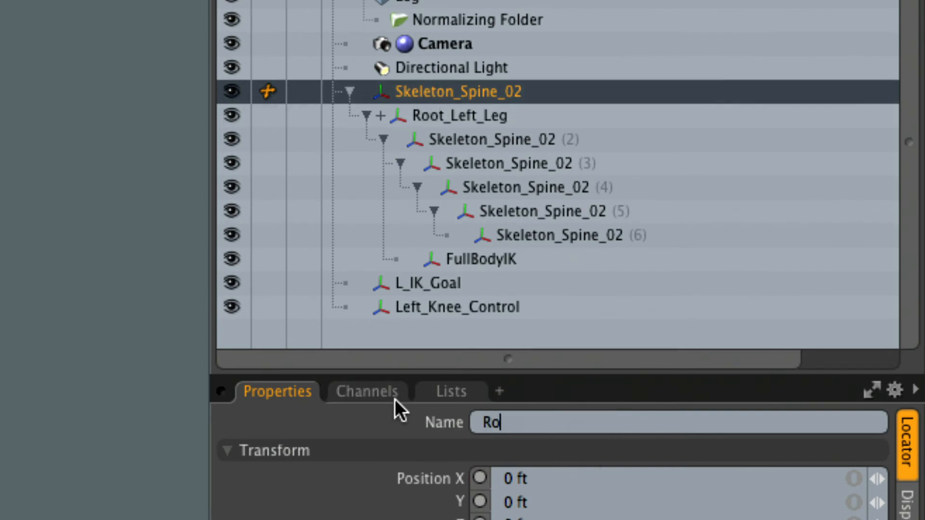
key("Return")
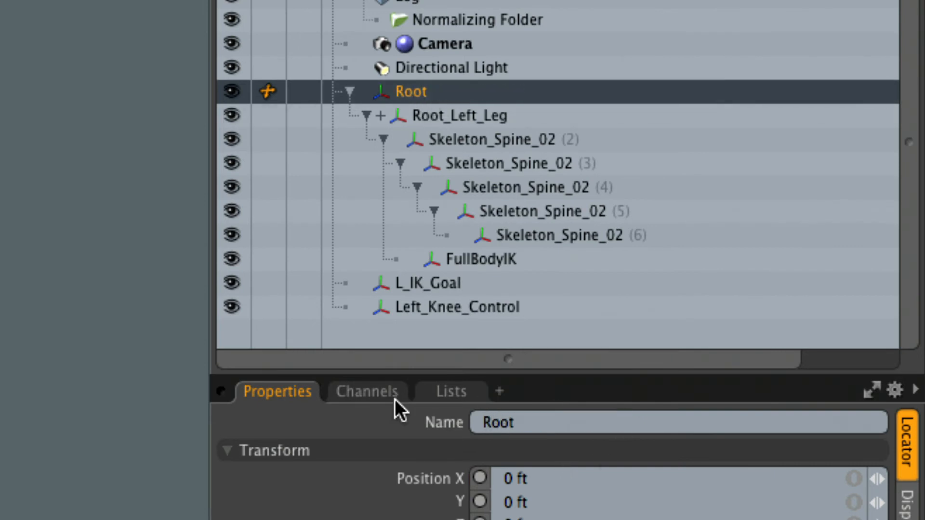
- Rename the joint directly under Root_Left_Leg as Left_Hip
left_click(432, 115)
left_click(455, 147)
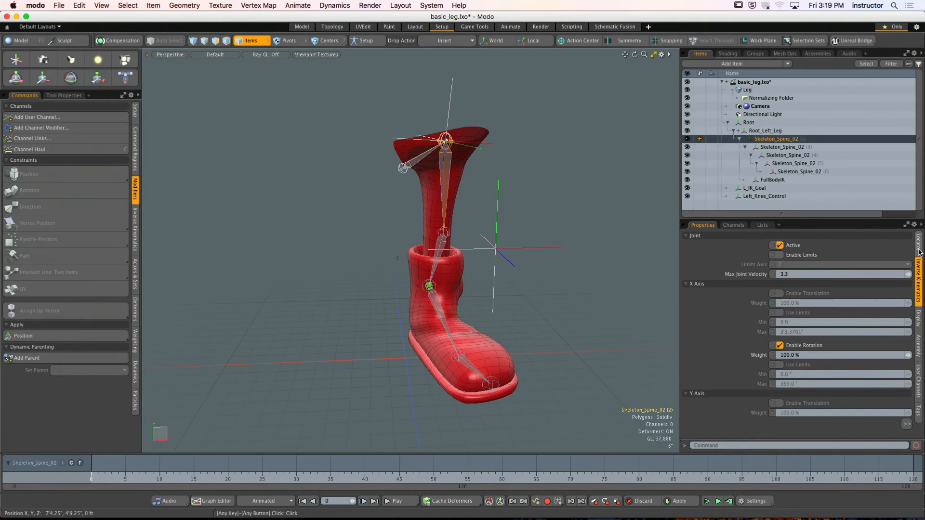
left_click(918, 250)
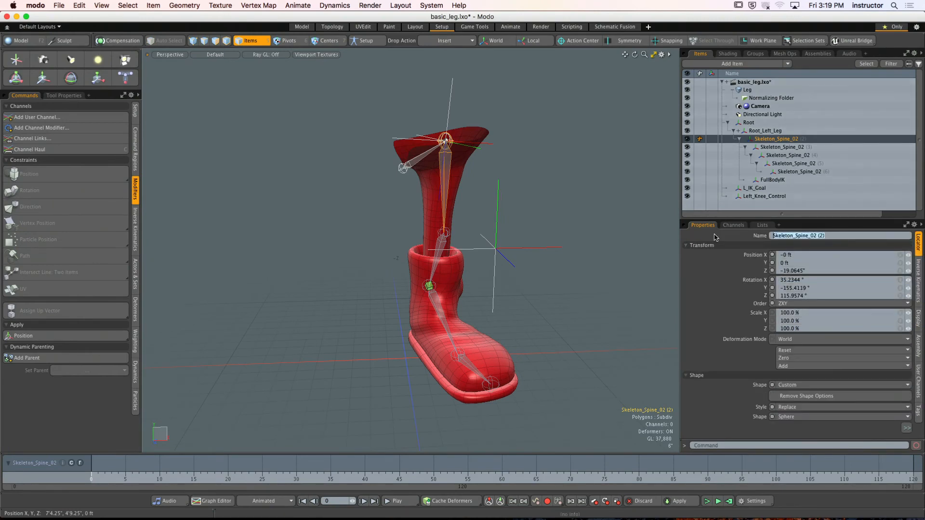
type("Left_Hip")
key("Return")
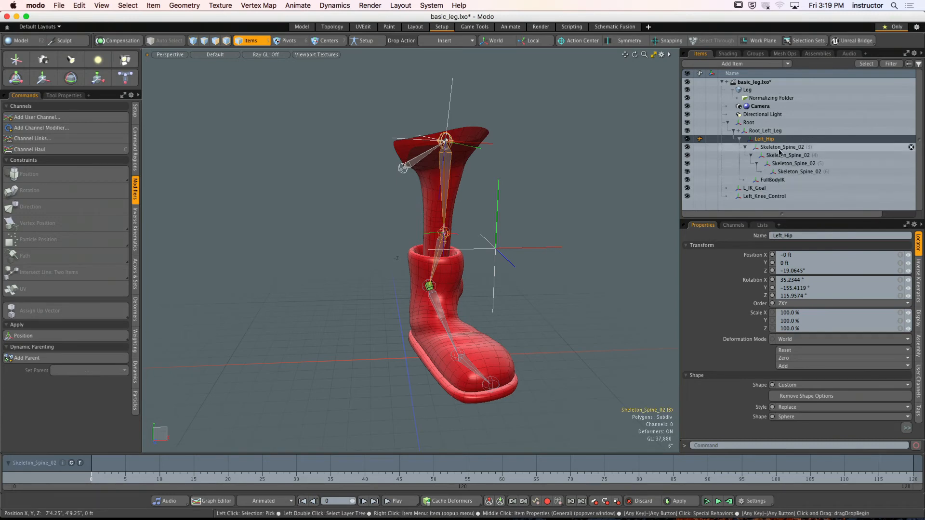
- Rename the Skeleton_Spine_02 joint directly under Left_Hip as Left_Knee
key("Down")
left_click(821, 238)
type("Left_Kn")
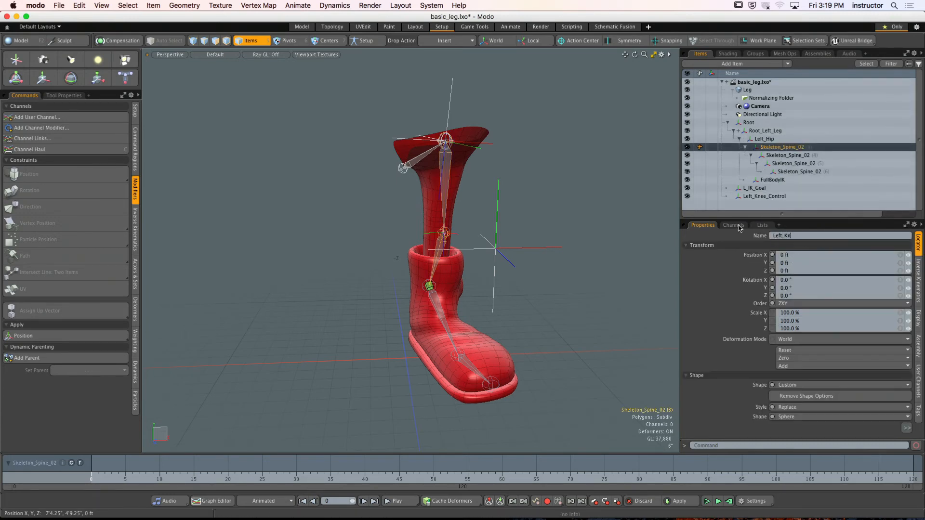
type("ee")
key("Return")
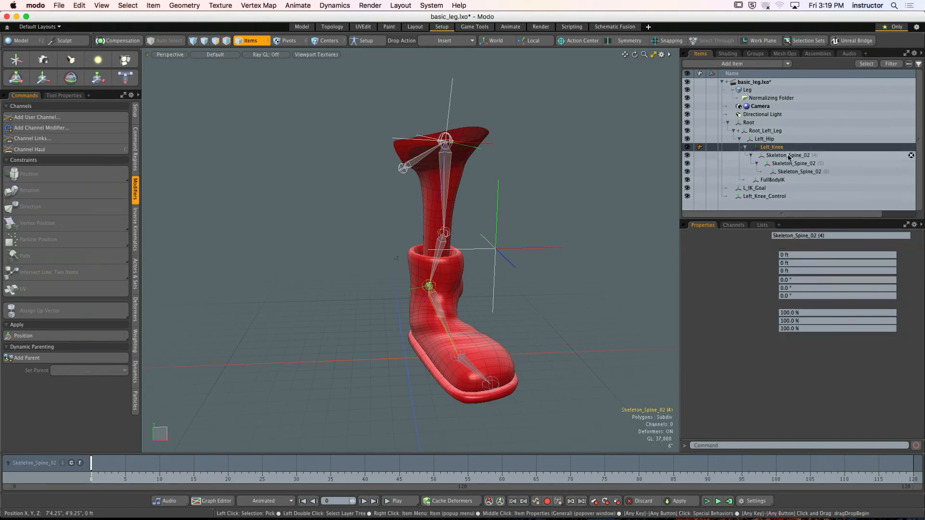
- Rename the joint directly under Left_Knee as Left_Ankle
key("Down")
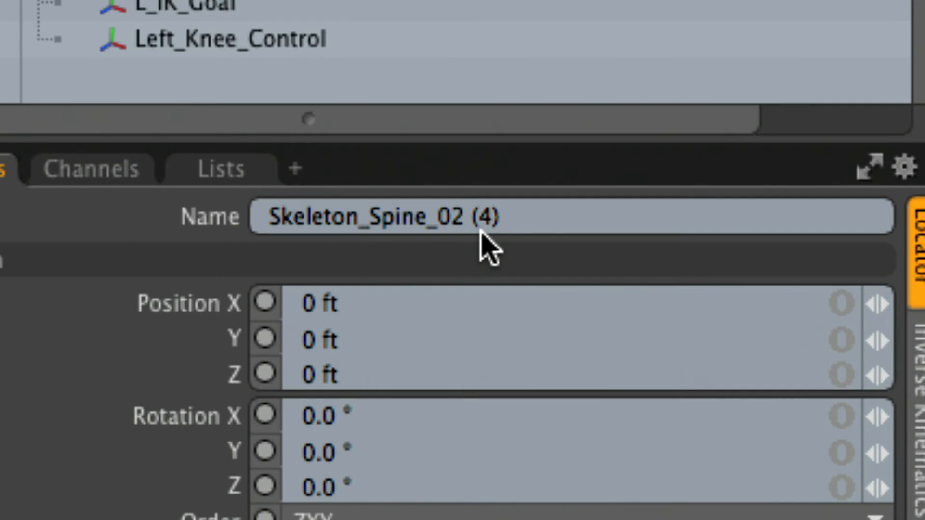
left_click(454, 224)
left_click_drag(454, 224, 218, 212)
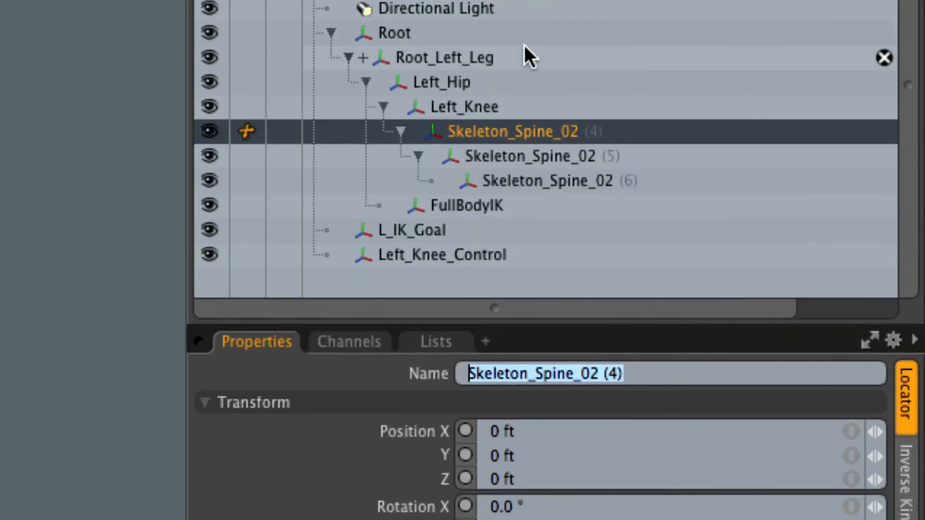
type("Left_")
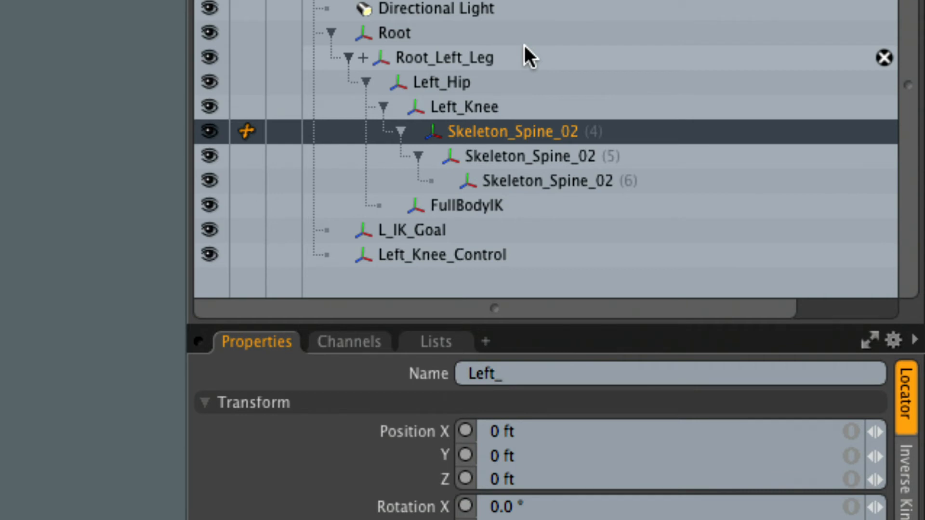
type("Ankle")
key("Return")
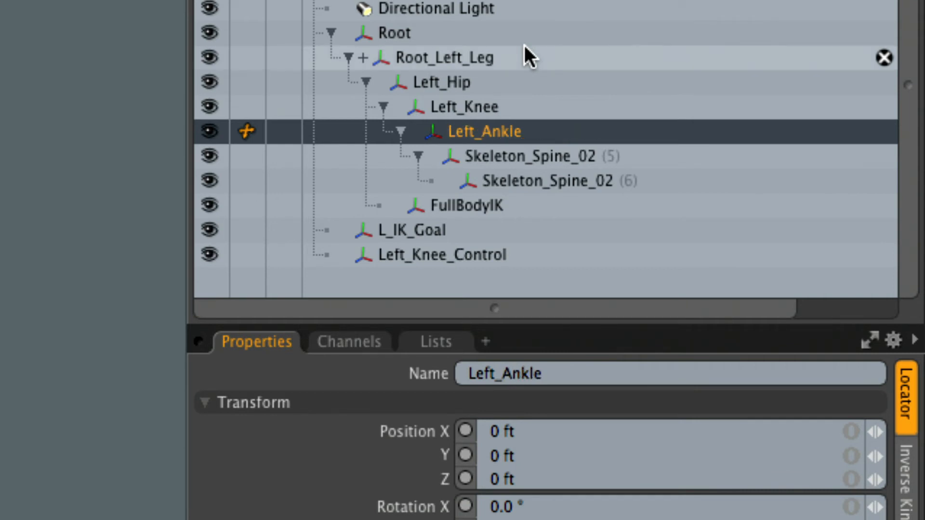
- Rename the joint directly under Left_Ankle as Left_Ball
left_click(530, 157)
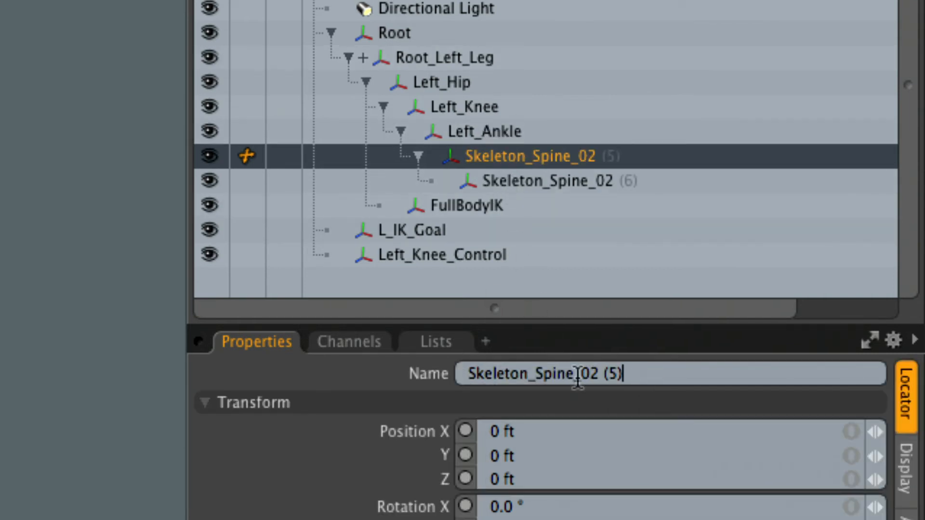
triple_click(577, 376)
type("Left_To")
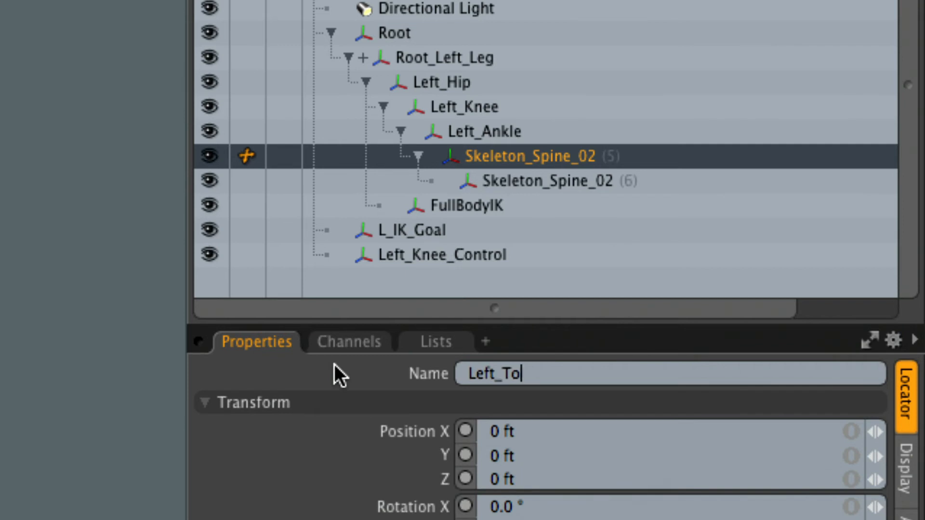
type("e")
key("Return")
left_click_drag(502, 376, 582, 374)
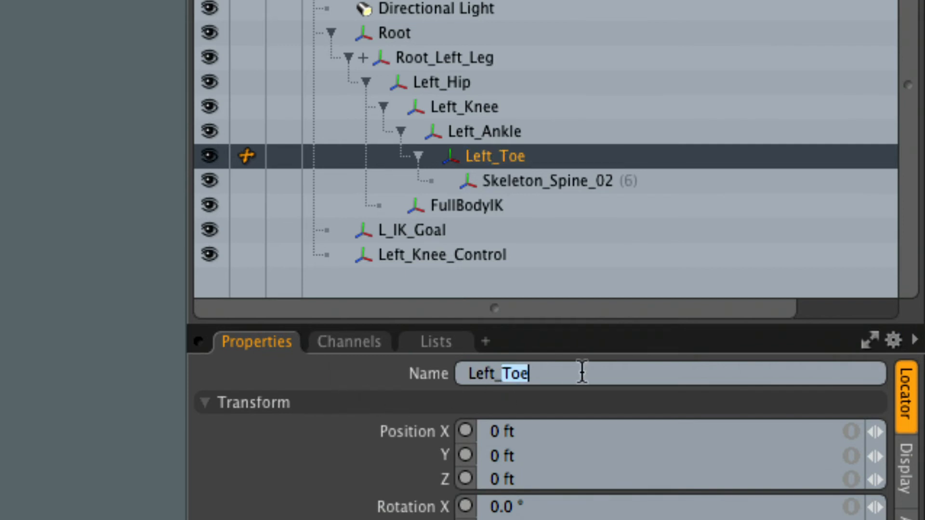
type("Ball")
key("Return")
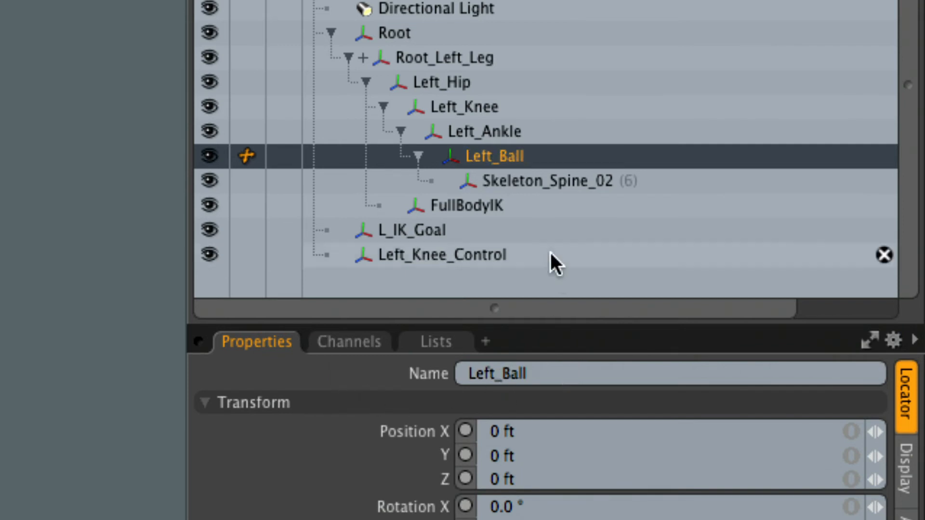
- Rename the last joint in the chain, under Left_Ball, as Left_Toe and clear the selection
left_click(528, 181)
triple_click(670, 375)
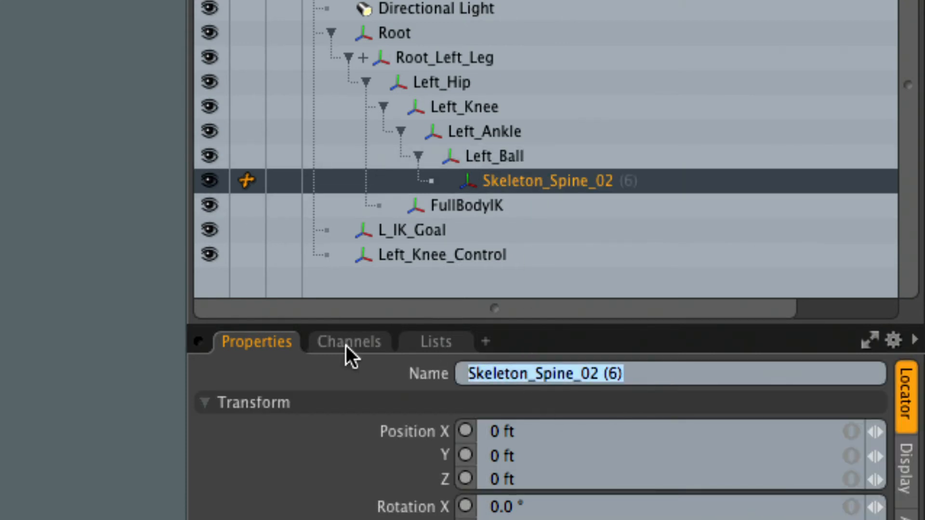
type("Left_Toe")
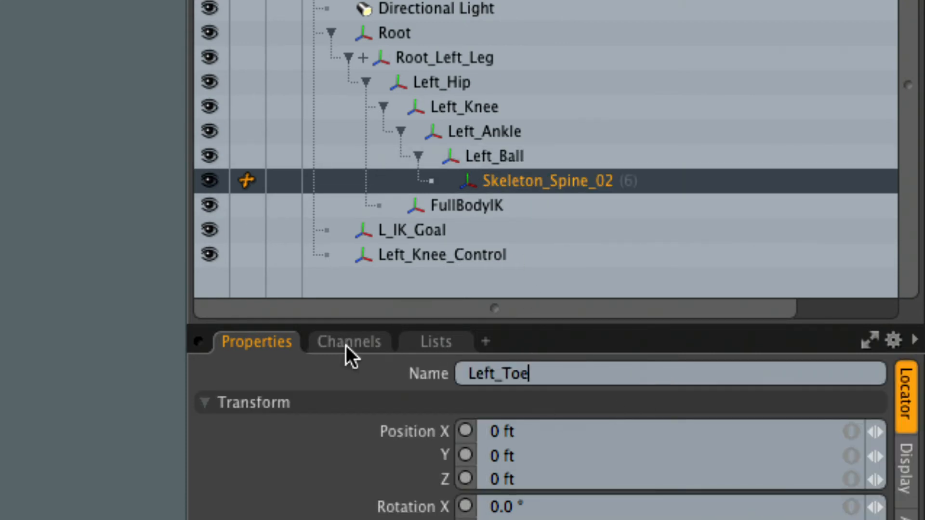
key("Return")
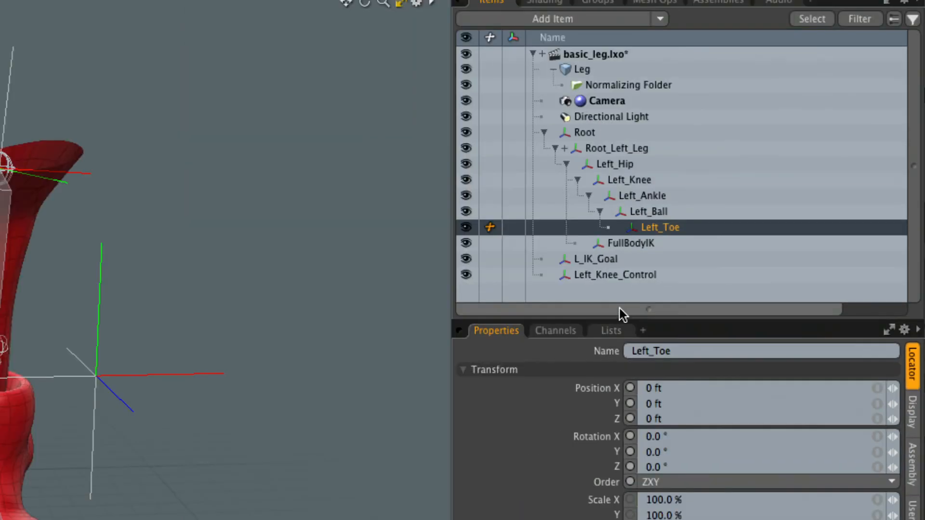
left_click(224, 281)
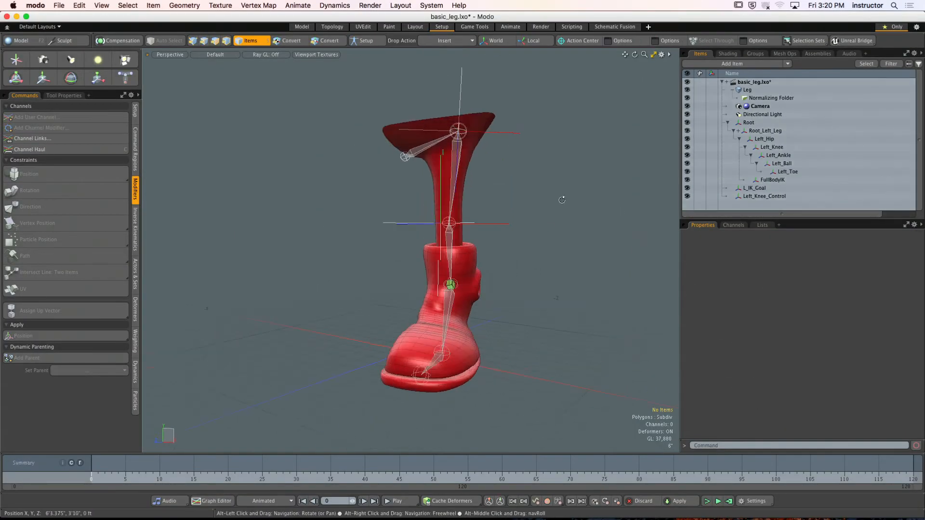
- Give Left_Knee_Control a custom Pyramid shape and reduce its size to 9.5625" on all three axes
left_click_drag(562, 200, 380, 235, "alt")
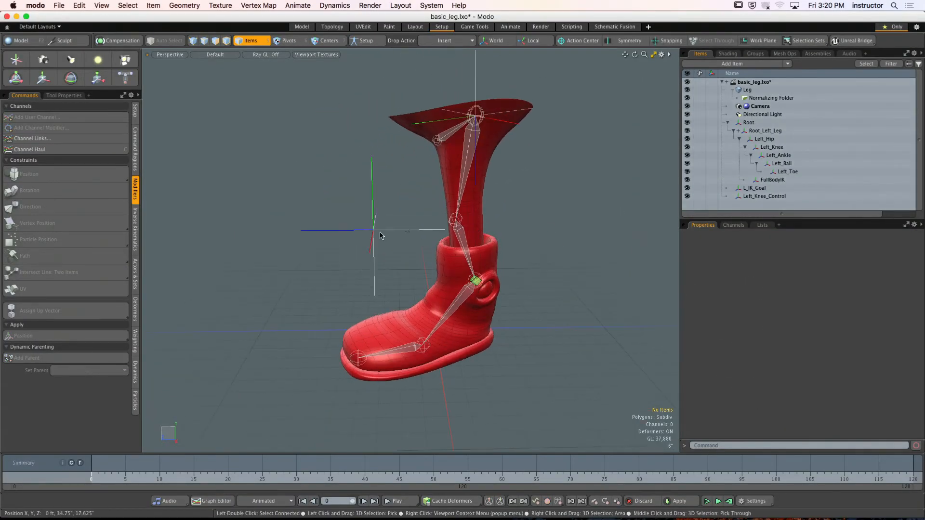
left_click(381, 235)
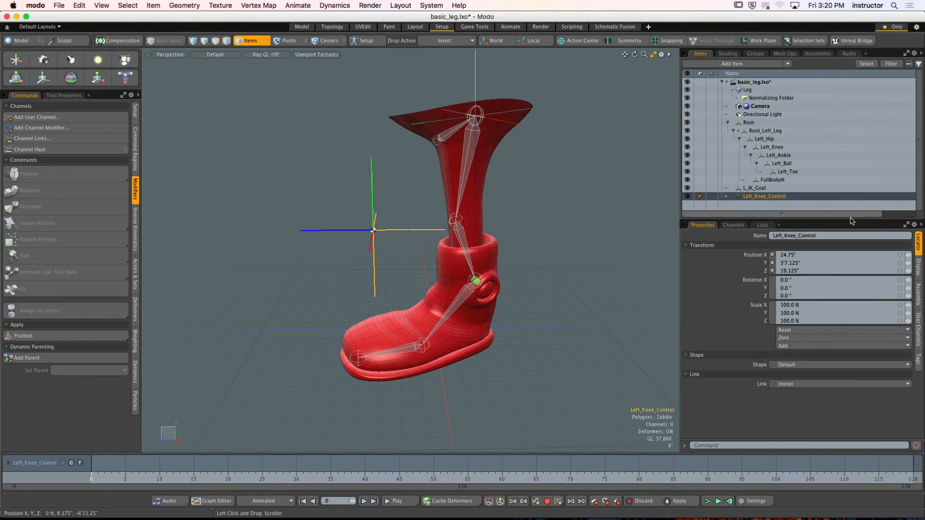
left_click_drag(852, 221, 850, 129)
left_click(792, 277)
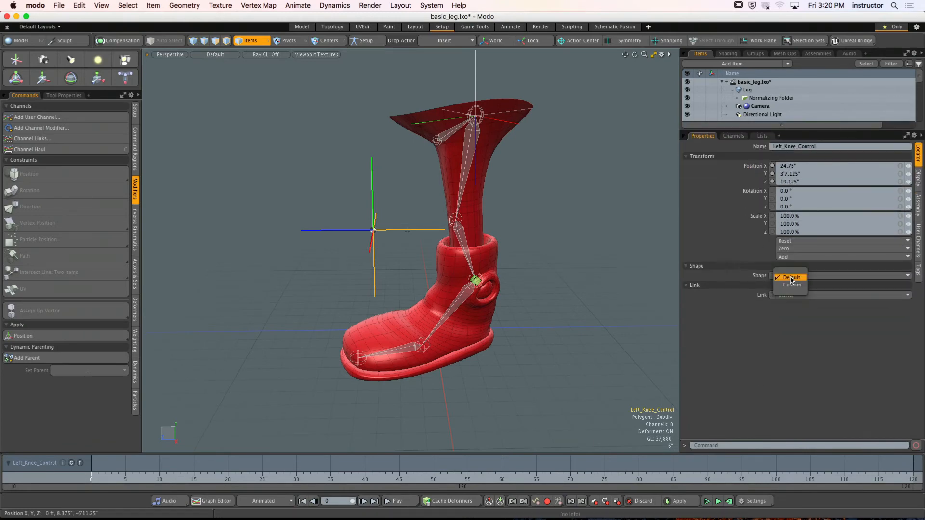
left_click(791, 285)
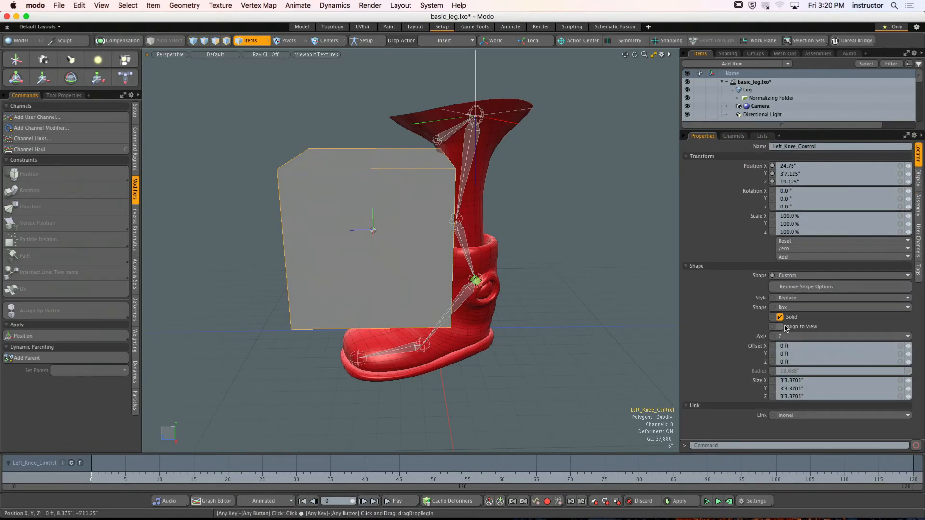
left_click(802, 307)
left_click(799, 320)
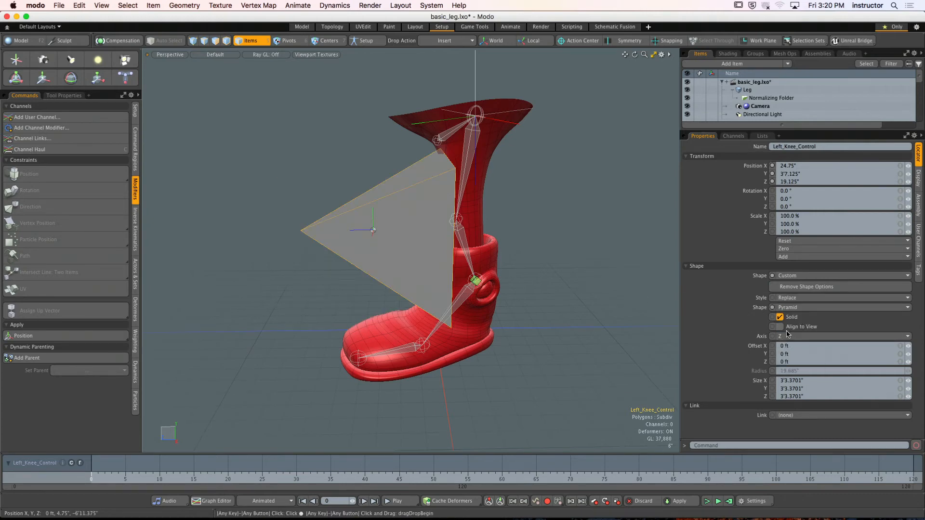
left_click_drag(585, 287, 544, 226, "alt")
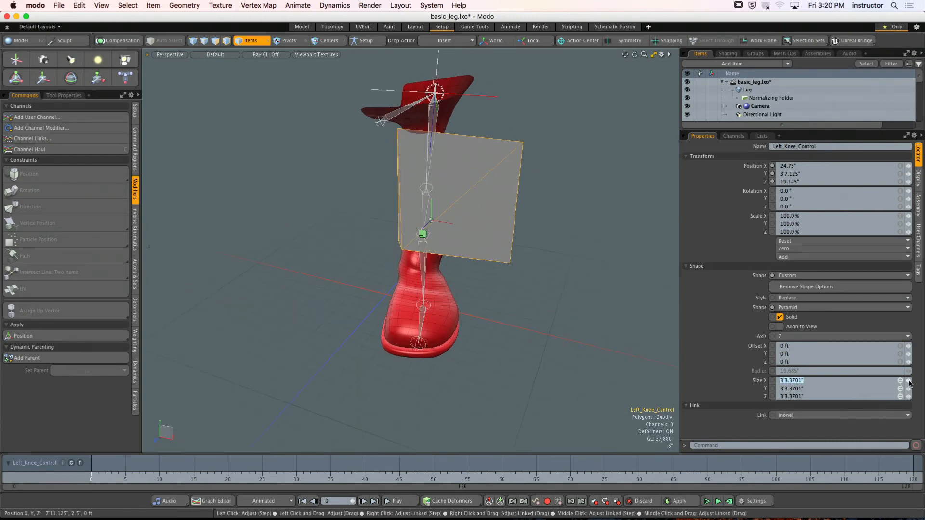
right_click_drag(909, 383, 860, 383)
- Try to reset the transform values of Left_Knee_Control, and undo the change
left_click_drag(511, 215, 525, 243, "alt")
left_click(794, 241)
left_click(800, 250)
key("super+z")
left_click_drag(525, 243, 504, 274, "alt+shift")
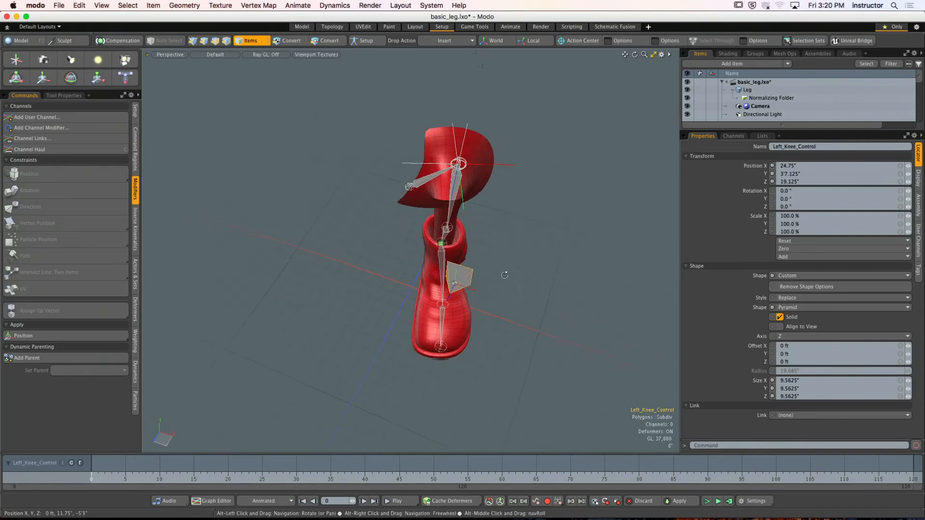
- Zero the position of Left_Knee_Control in Setup mode, deselect it and leave Setup mode
left_click(366, 40)
mouse_move(463, 193)
left_mouse_down("alt")
mouse_move(424, 186)
mouse_move(398, 206)
mouse_move(433, 183)
mouse_move(446, 191)
left_mouse_up("alt")
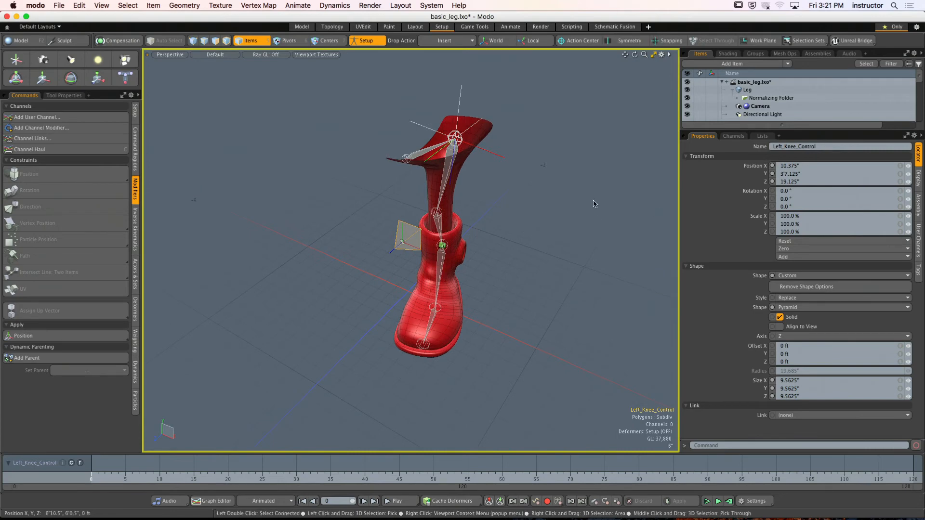
left_click(804, 250)
left_click(813, 261)
left_click(483, 210)
left_click_drag(484, 210, 486, 203, "alt")
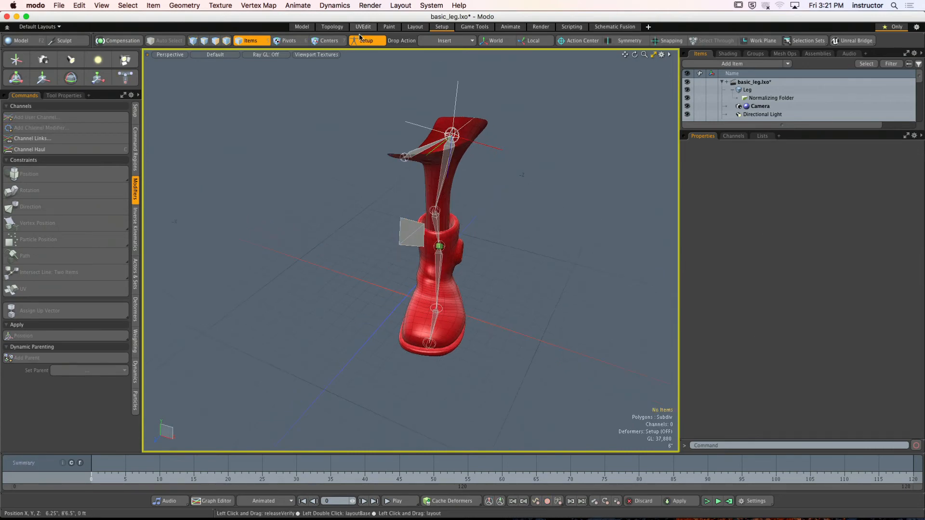
left_click(362, 40)
- Set the X position of Left_Knee_Control to 0 outside Setup mode
left_click_drag(396, 179, 501, 209, "alt")
left_click(498, 215)
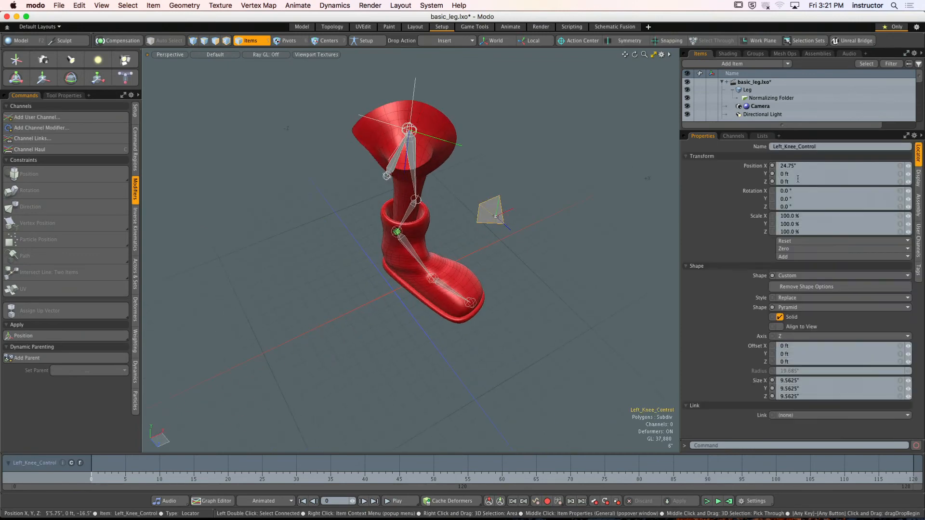
left_click_drag(802, 166, 755, 167)
type("0")
key("Return")
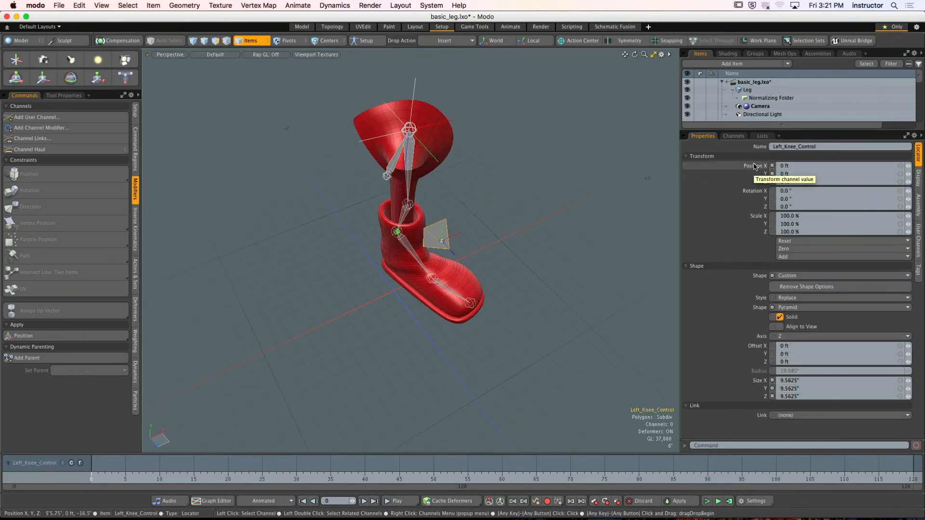
- Try the Add shape style on Left_Knee_Control, and return the style to Replace
left_click_drag(534, 207, 334, 198, "alt")
left_click(284, 182)
left_click(393, 220)
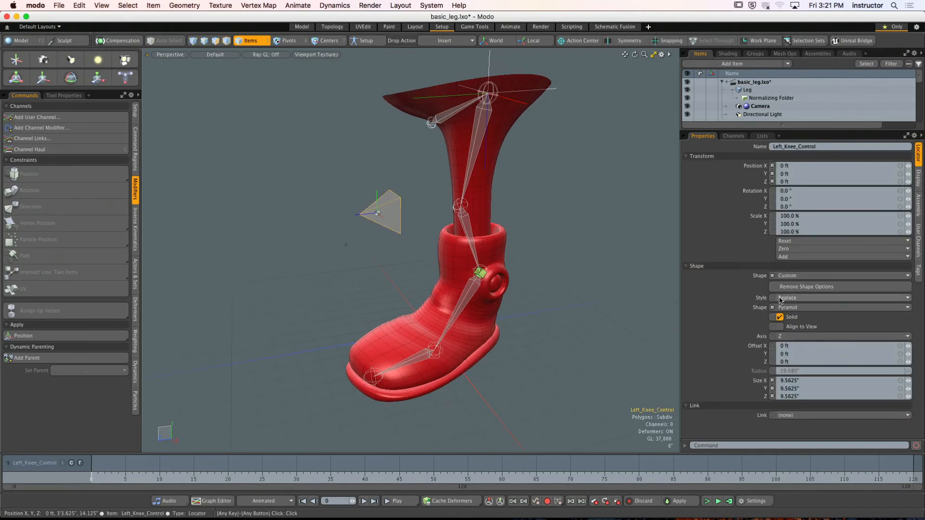
left_click_drag(332, 178, 432, 186, "ctrl+alt")
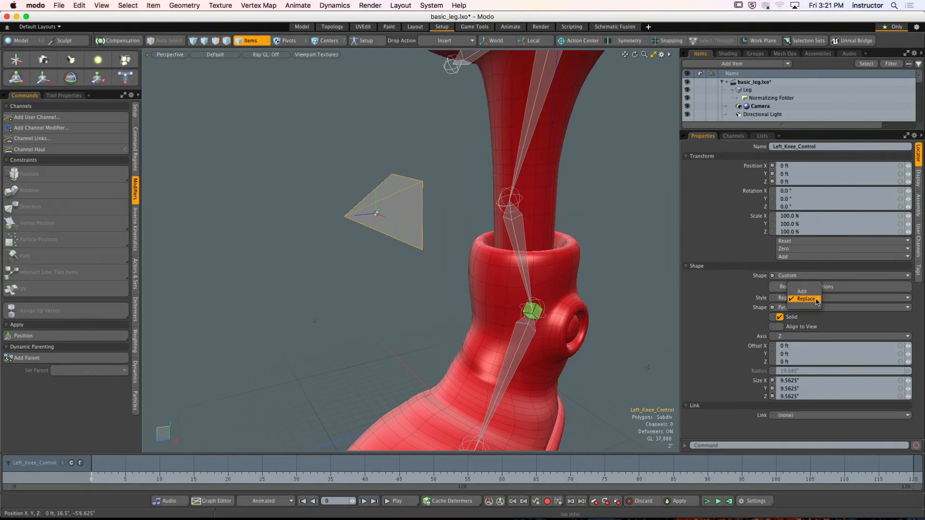
left_click(798, 298)
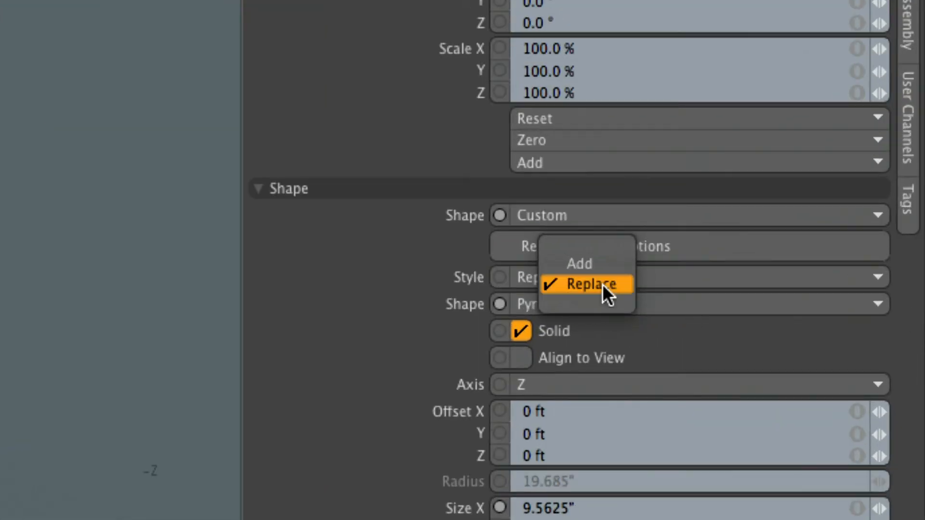
left_click(593, 265)
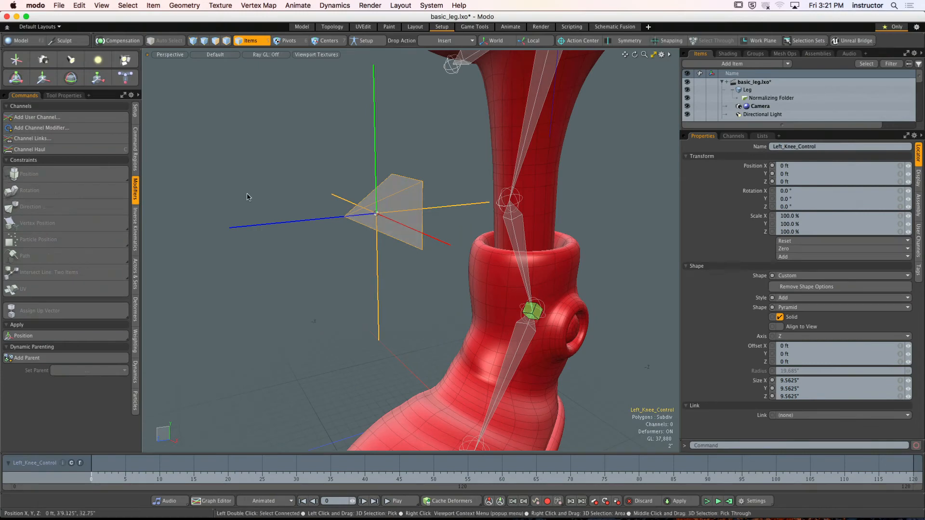
left_click(819, 297)
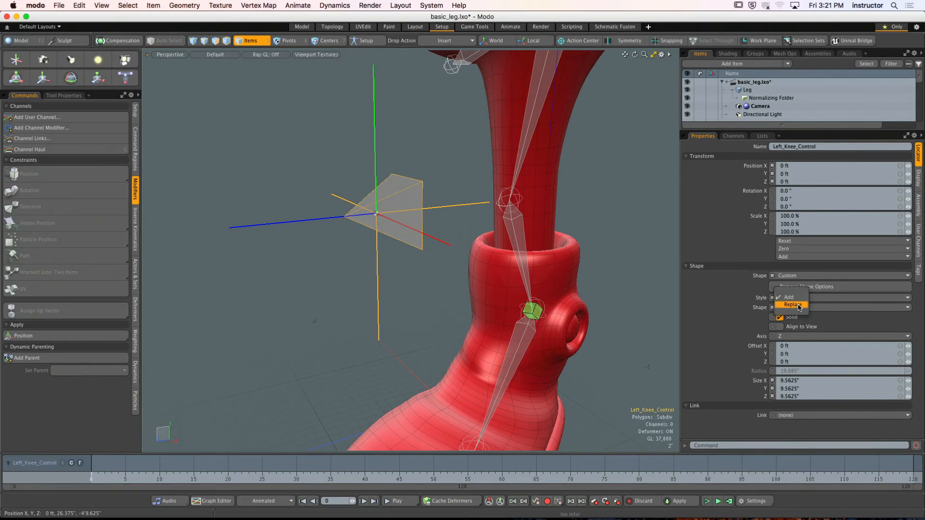
left_click(795, 304)
- Set the Center display of Left_Knee_Control to No
left_click(918, 180)
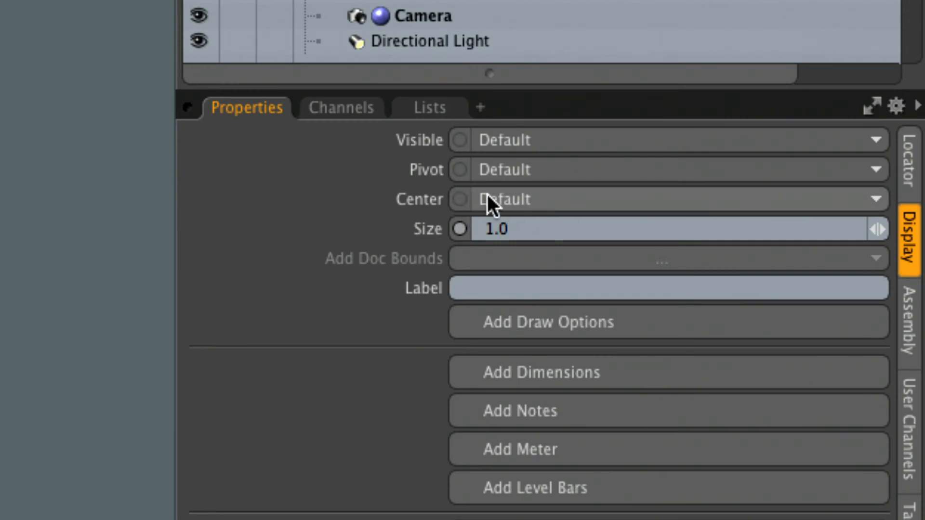
left_click(544, 202)
left_click(563, 247)
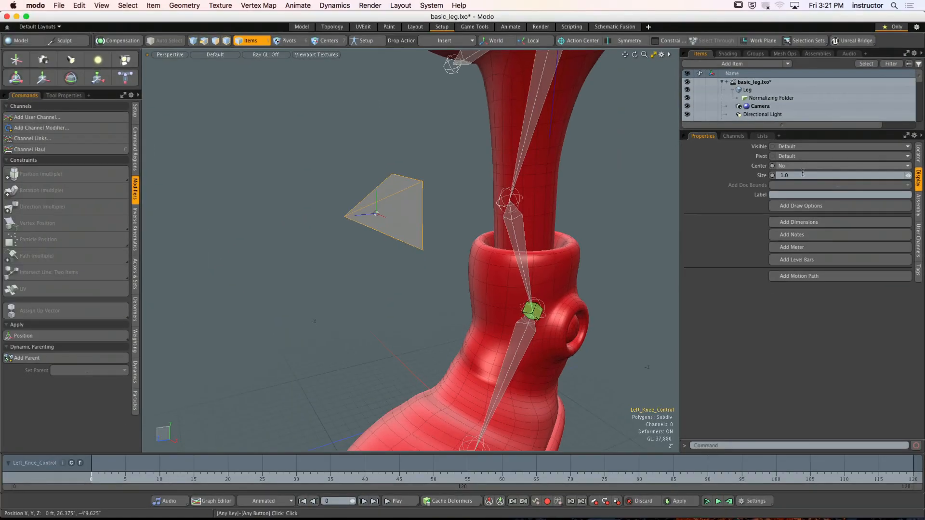
left_click(479, 299)
left_click_drag(478, 299, 433, 297, "alt")
left_click(199, 293)
left_click_drag(431, 226, 409, 235, "alt")
left_click(411, 221)
left_click(384, 226)
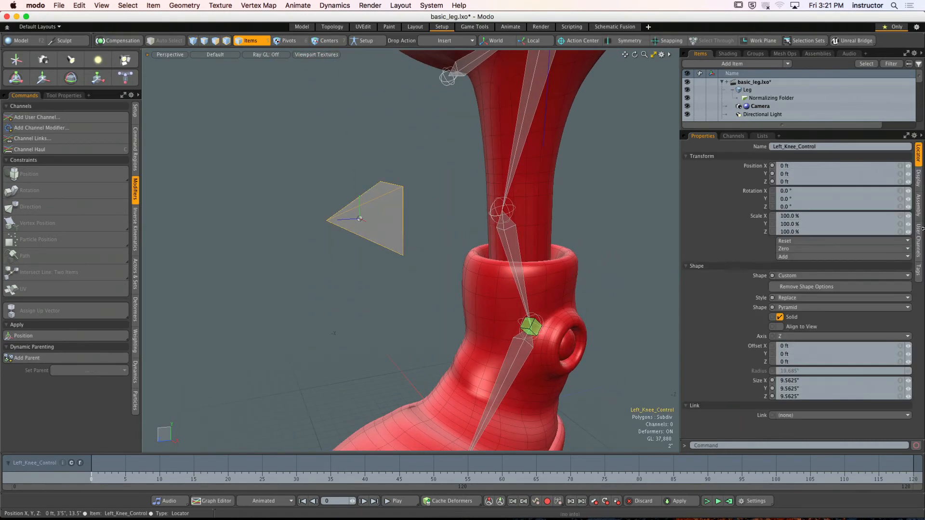
- Add draw options to Left_Knee_Control and give it a User wireframe in dark green with values 0.0, 0.48, 0.14
left_click(918, 187)
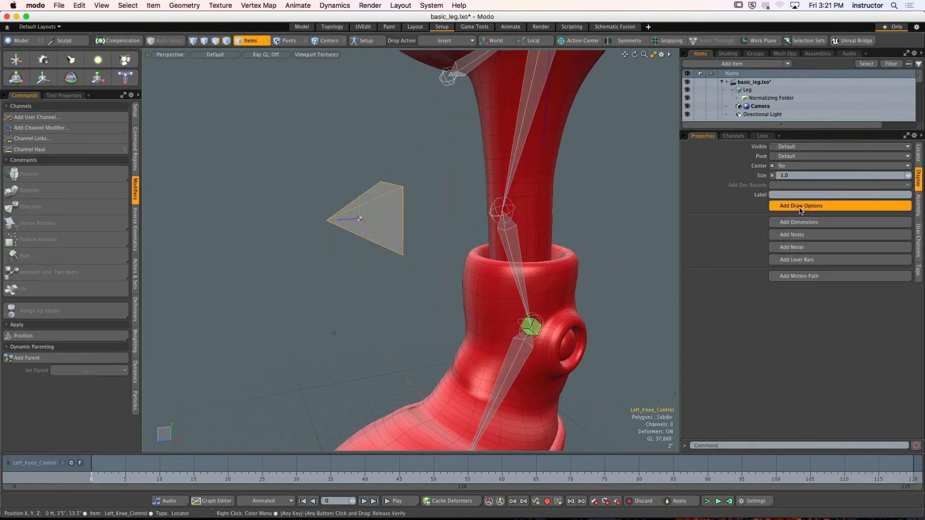
left_click(792, 226)
left_click(792, 237)
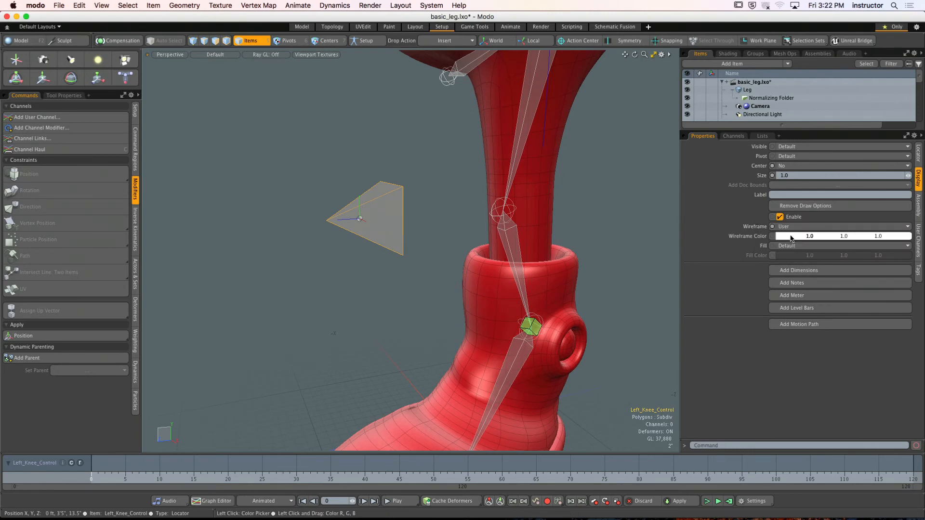
left_click(781, 237)
left_click(482, 291)
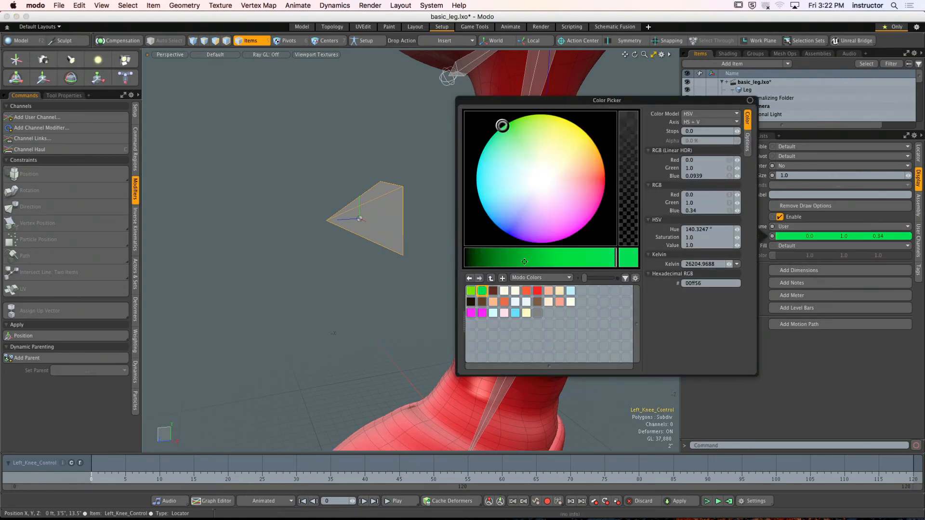
left_click(492, 257)
left_click(491, 257)
- Set the fill of Left_Knee_Control to User with a bright green colour, and deselect the control
left_click(804, 246)
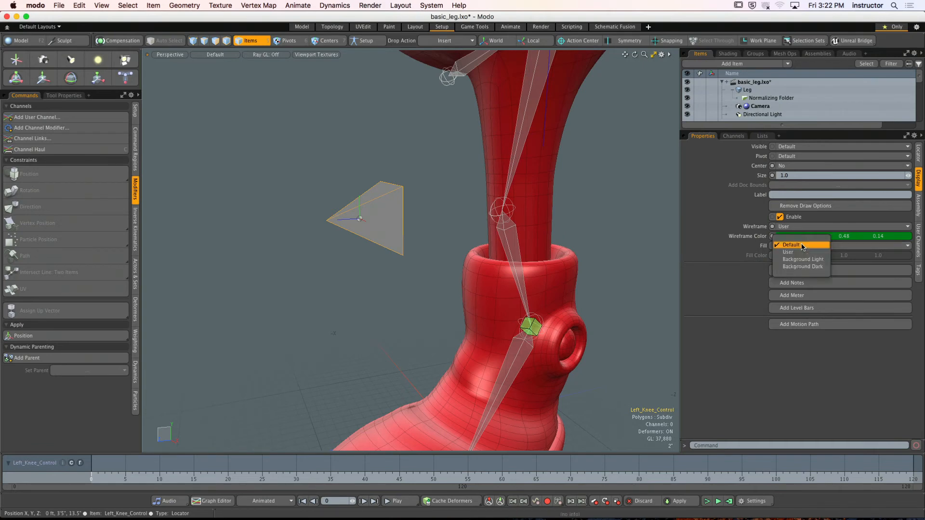
left_click(803, 260)
left_click(803, 255)
left_click(472, 301)
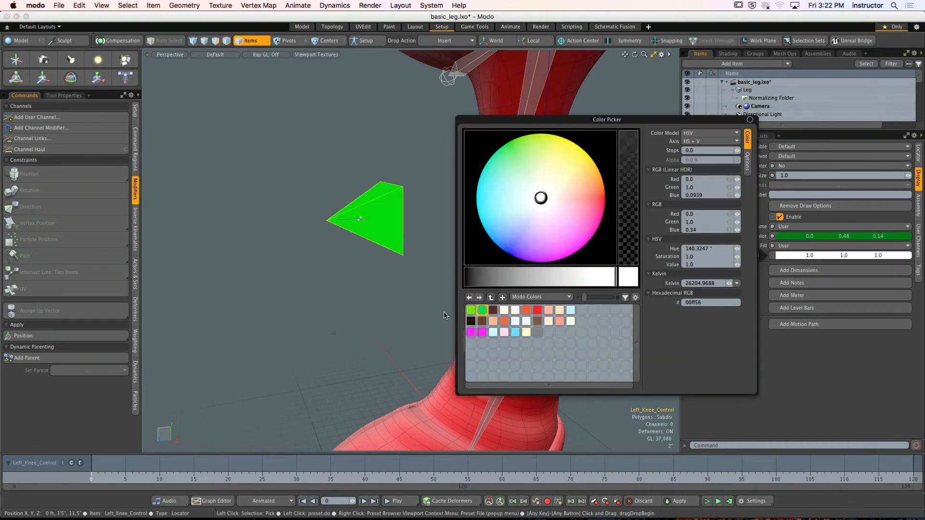
left_click(396, 285)
left_click_drag(396, 285, 436, 255, "alt")
scroll(442, 285, "down", 5)
left_click_drag(436, 256, 481, 272, "alt+shift")
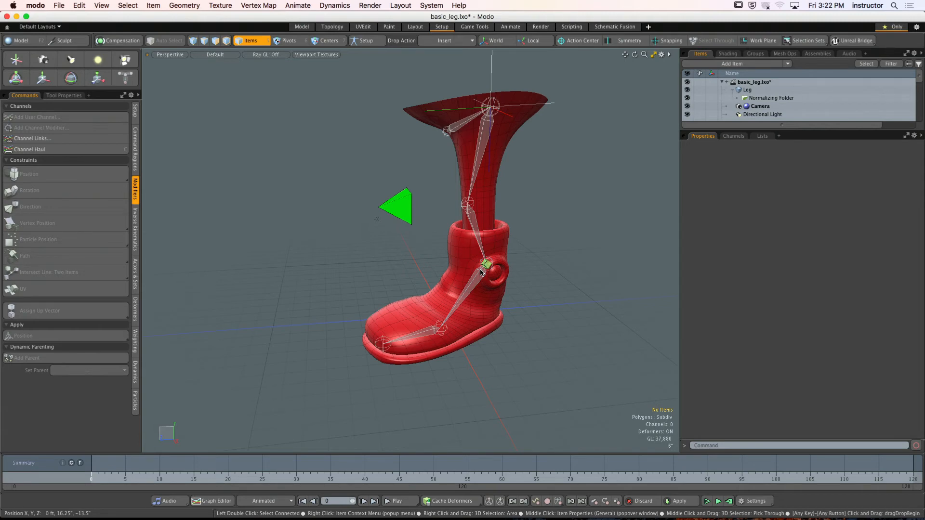
- Examine the foot joints by selecting Left_Ankle and Left_Ball in turn, and clear the selection
left_click(473, 285)
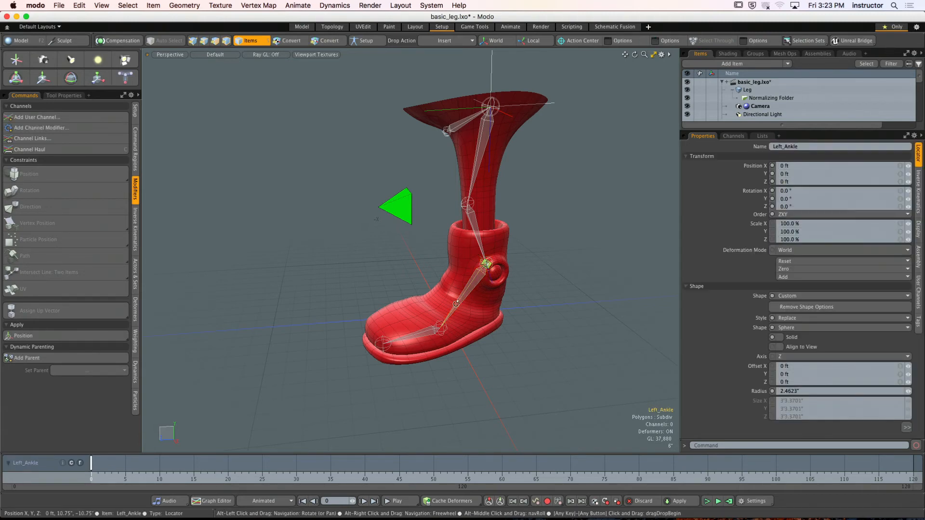
mouse_move(407, 290)
left_mouse_down("alt")
mouse_move(471, 322)
mouse_move(428, 319)
mouse_move(401, 289)
mouse_move(407, 295)
left_mouse_up("alt")
scroll(428, 320, "up", 3)
left_click(451, 306)
scroll(407, 296, "up", 4)
scroll(408, 295, "up", 3)
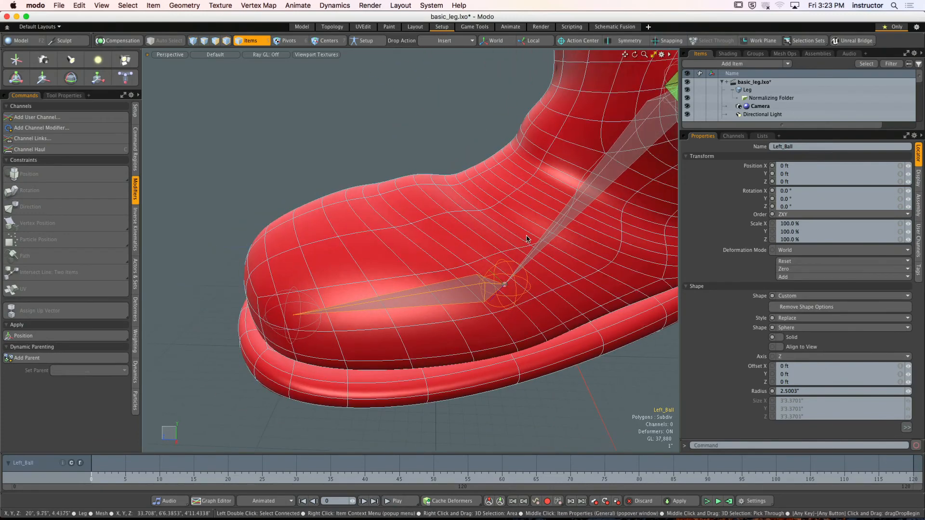
left_click(607, 164)
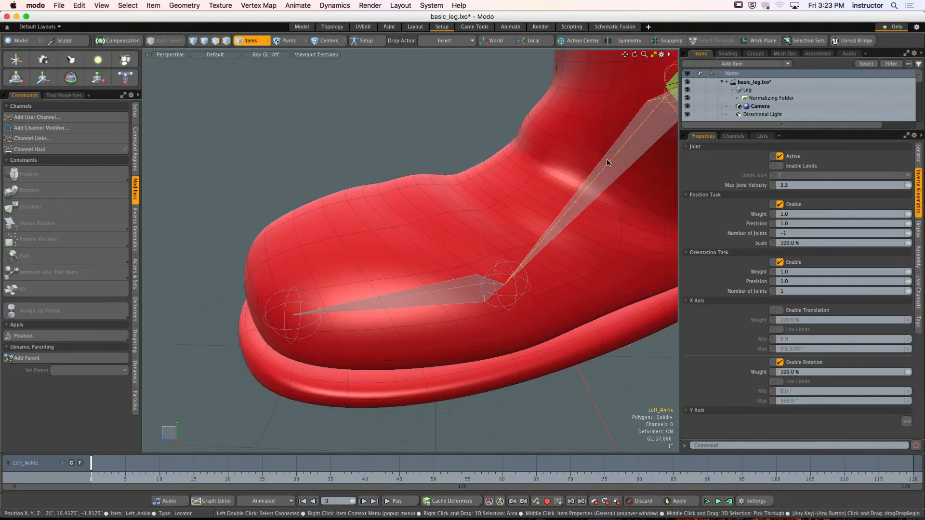
left_click(469, 291)
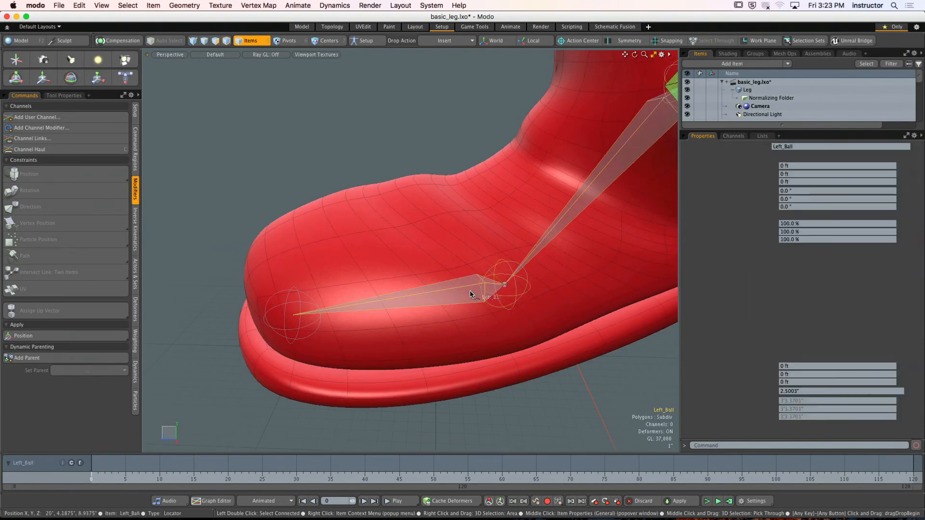
left_click_drag(470, 291, 425, 309, "alt")
scroll(406, 292, "down", 3)
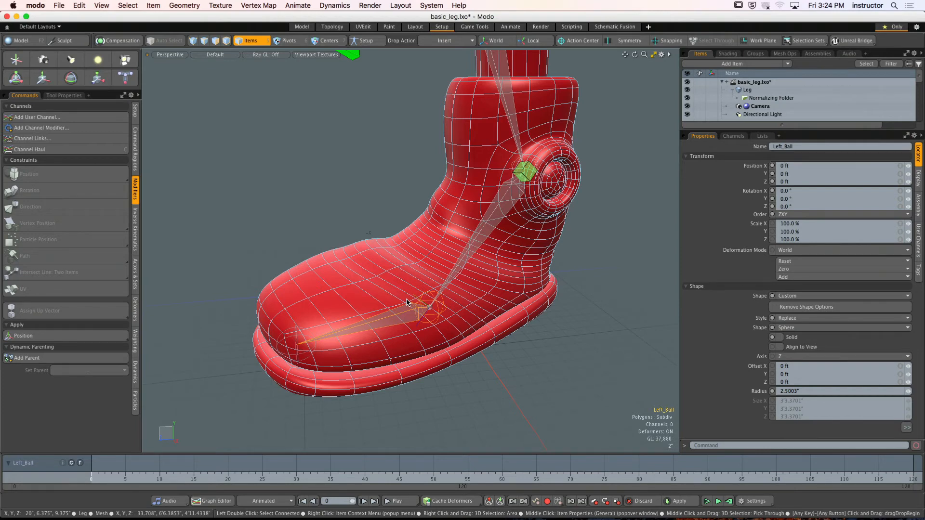
left_click(623, 299)
left_click_drag(623, 299, 561, 289, "alt")
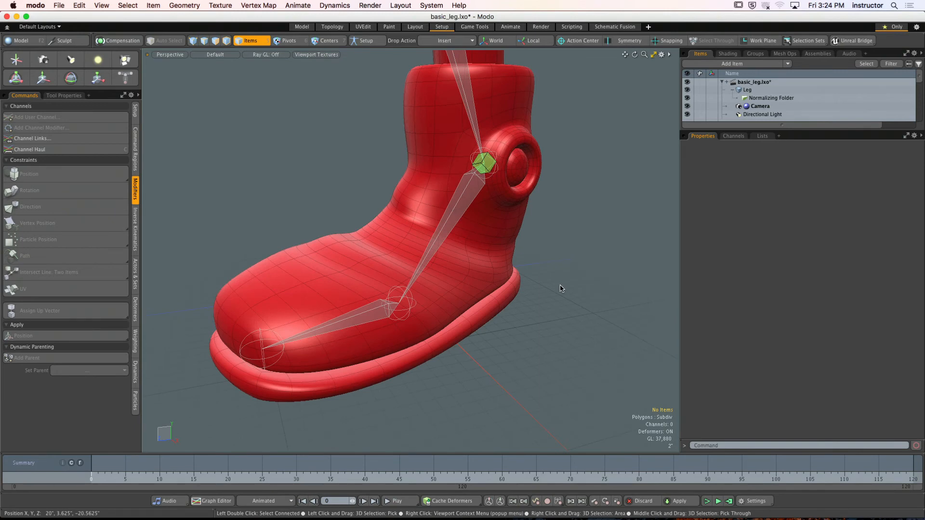
- Add a new locator at the scene origin and check its place in the item hierarchy
left_click_drag(561, 288, 533, 261, "alt")
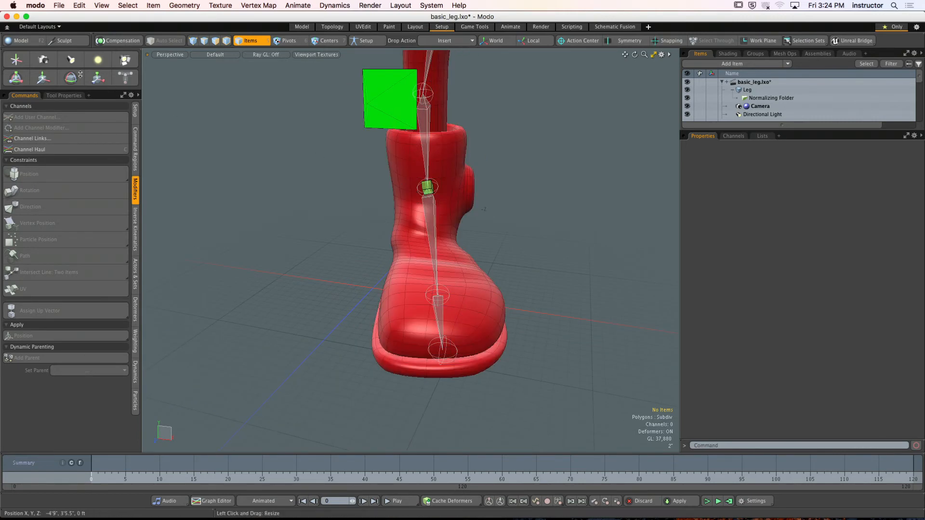
left_click(15, 60)
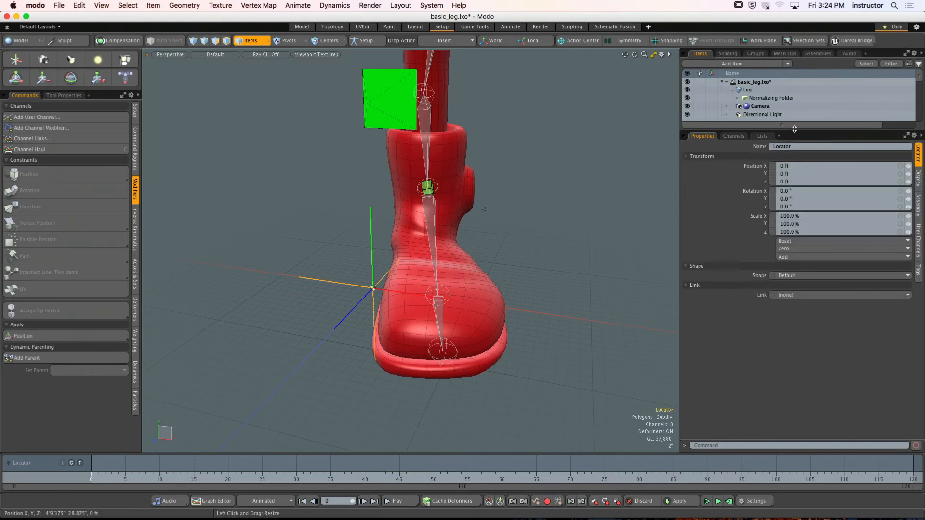
left_click_drag(793, 130, 794, 244)
left_click_drag(482, 260, 547, 272, "alt")
scroll(561, 262, "up", 4)
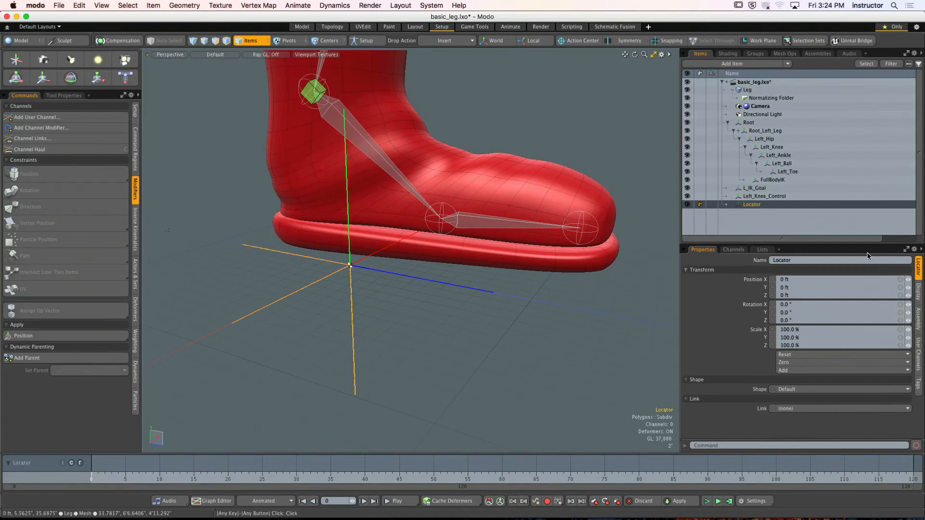
left_click_drag(859, 243, 871, 162)
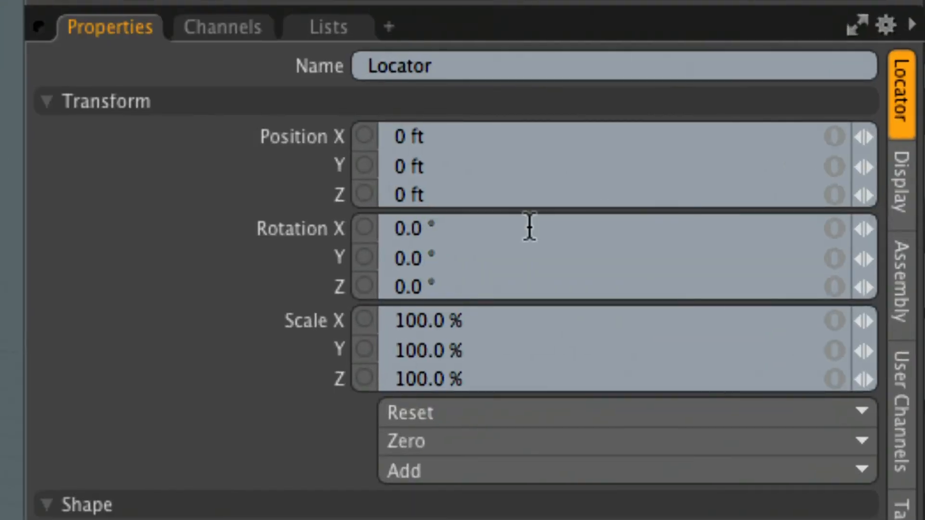
- Reduce the display size of the new locator at the origin without scaling it, and deselect it
left_click(493, 328)
left_click(494, 353)
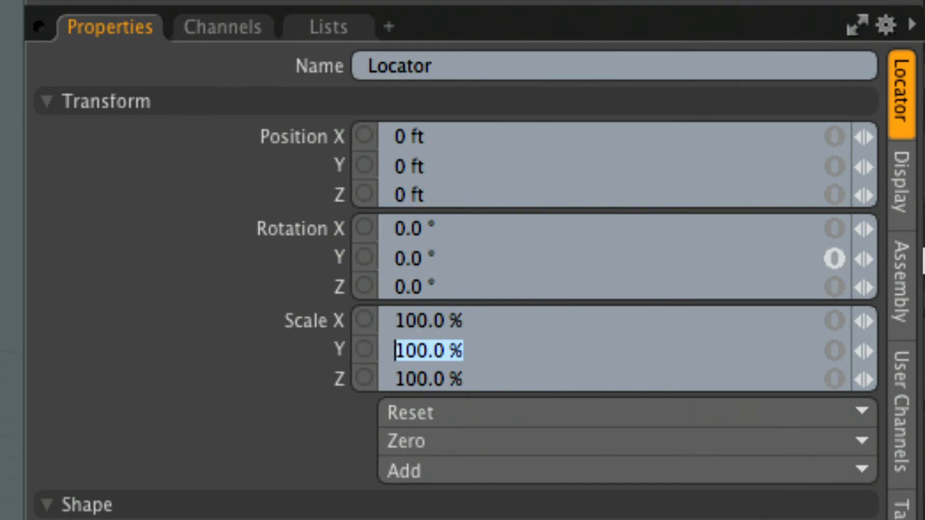
left_click(914, 206)
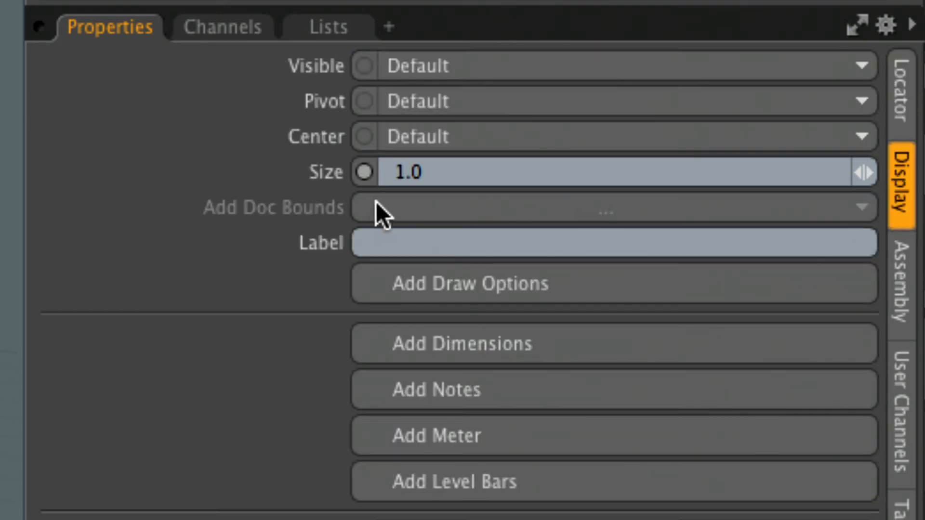
left_click(446, 174)
left_click_drag(446, 173, 357, 169)
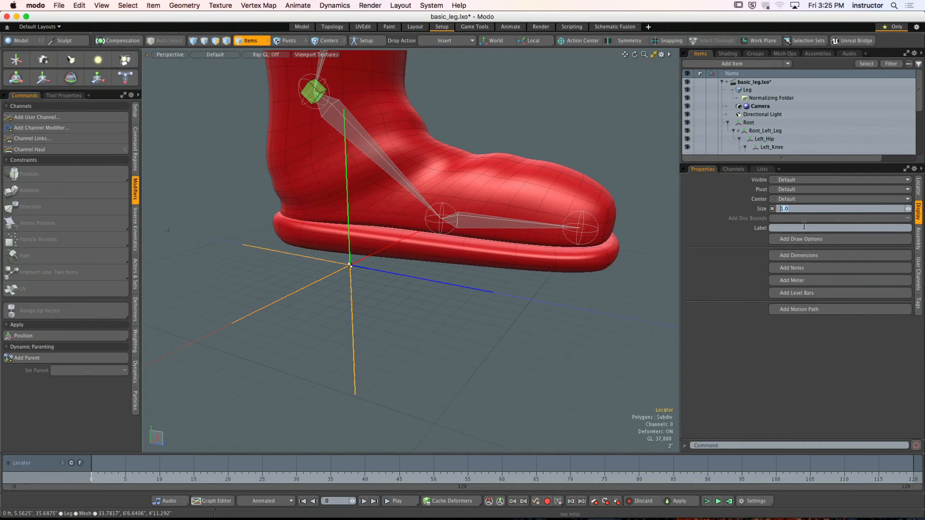
left_click_drag(366, 217, 450, 224, "alt")
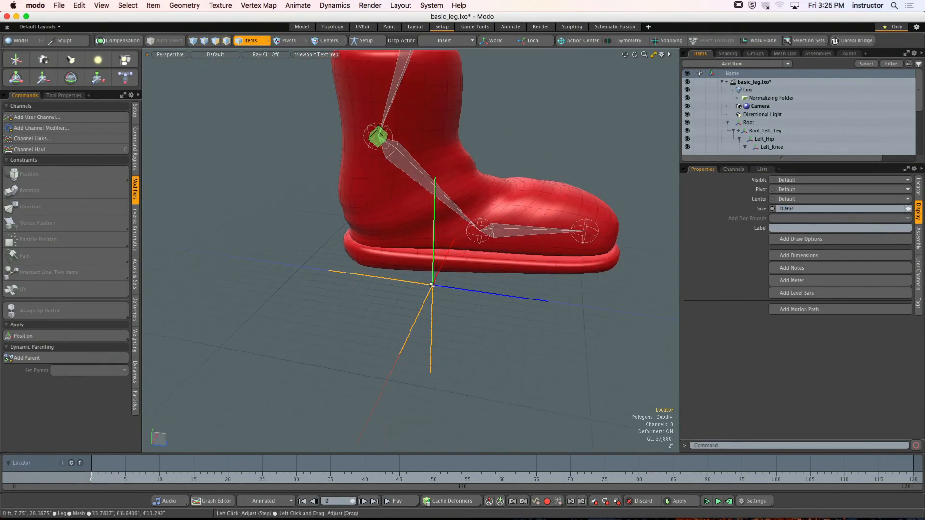
left_click_drag(908, 209, 875, 208)
left_click_drag(636, 264, 475, 285, "alt")
left_click(629, 261)
- Rename the new locator as Left_Ankle_Control
left_click_drag(805, 163, 817, 305)
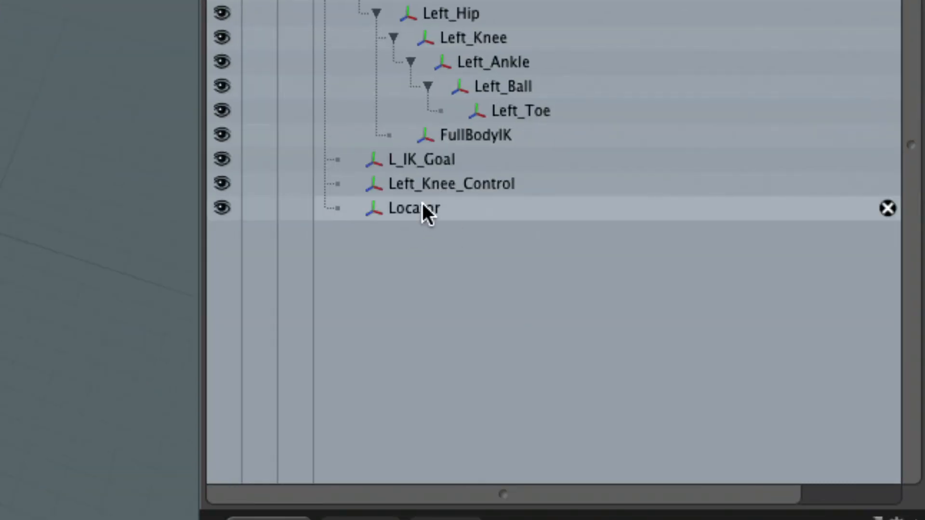
left_click(753, 205)
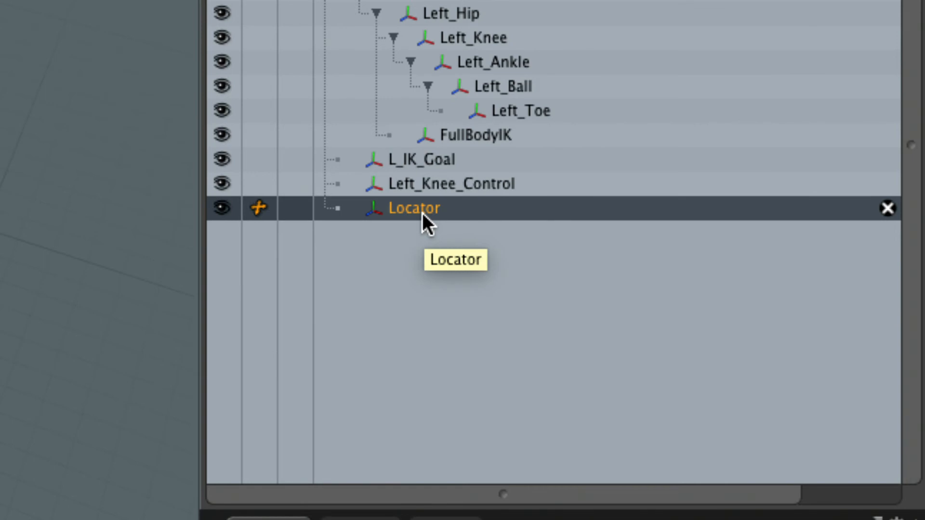
double_click(421, 210)
type("A")
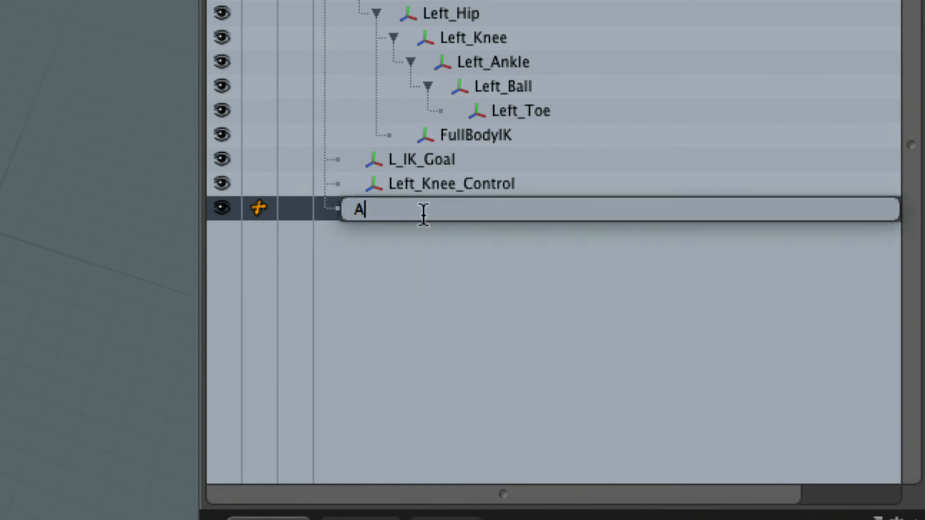
type("nkle_Control")
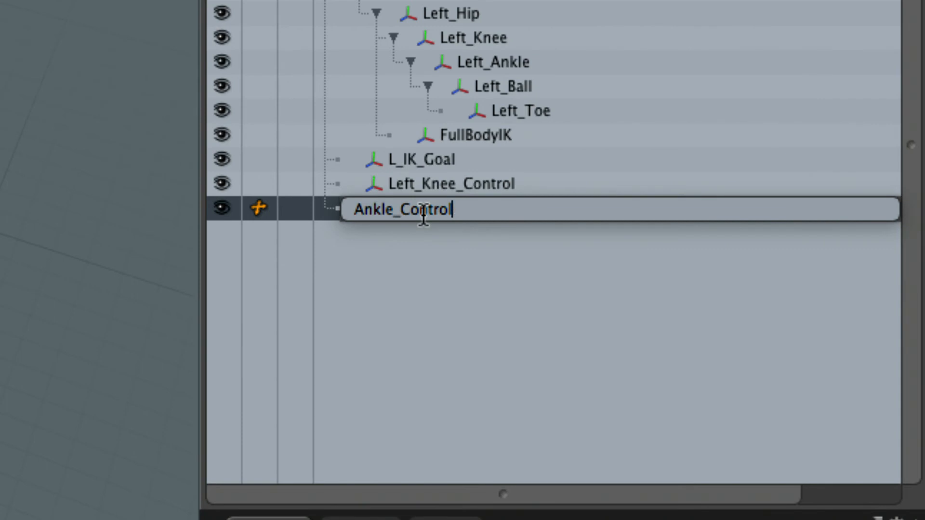
key("Left")
key("Left")
key("Left")
key("Left")
key("Left")
key("Left")
key("Left")
key("Left")
key("Left")
key("Left")
key("Left")
key("Left")
key("Left")
type("Left_")
key("Return")
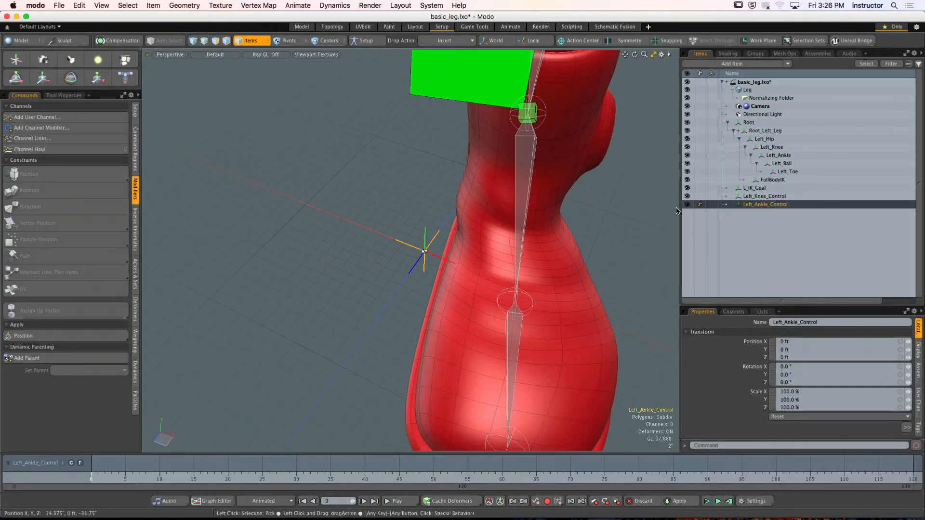
- Duplicate the Left_Ankle_Control locator and rename the copy as Left_Heel_Control
left_click_drag(610, 199, 607, 186, "alt")
key("ctrl+d")
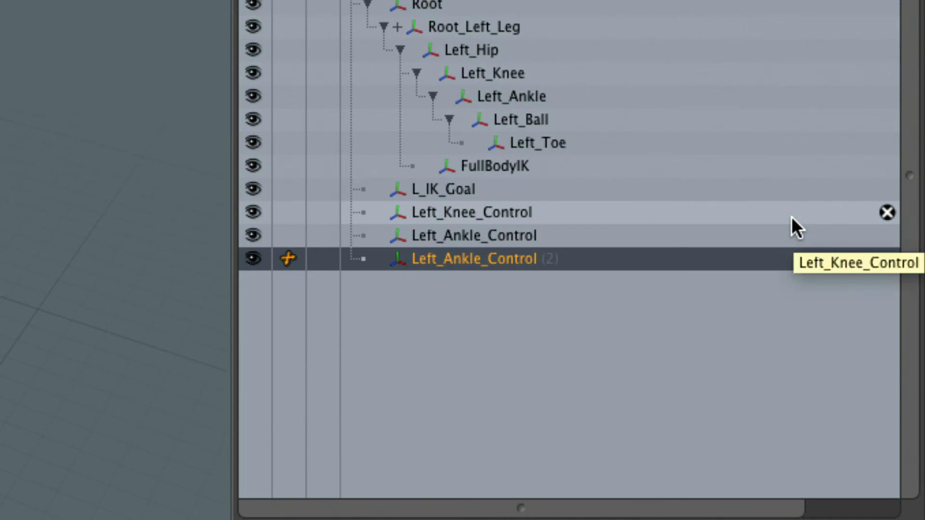
double_click(484, 259)
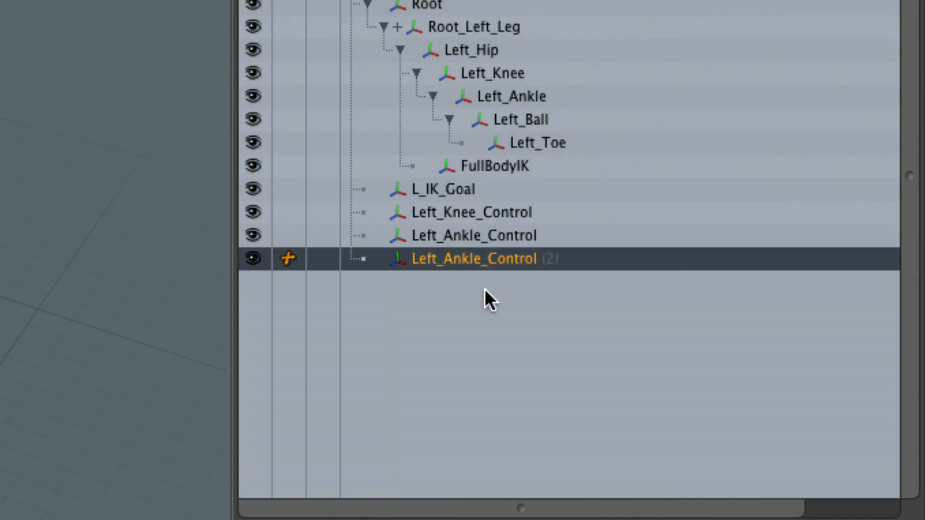
type("e")
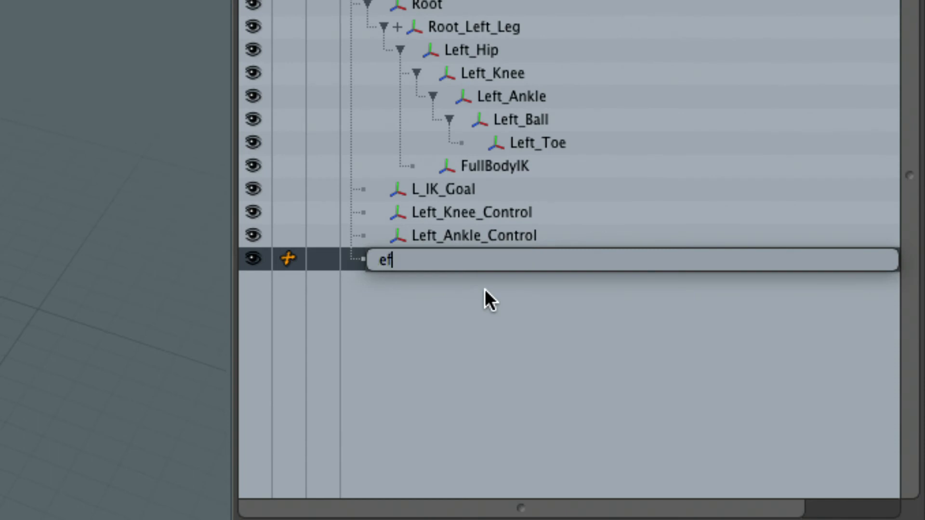
key("BackSpace")
type("Left_Heel")
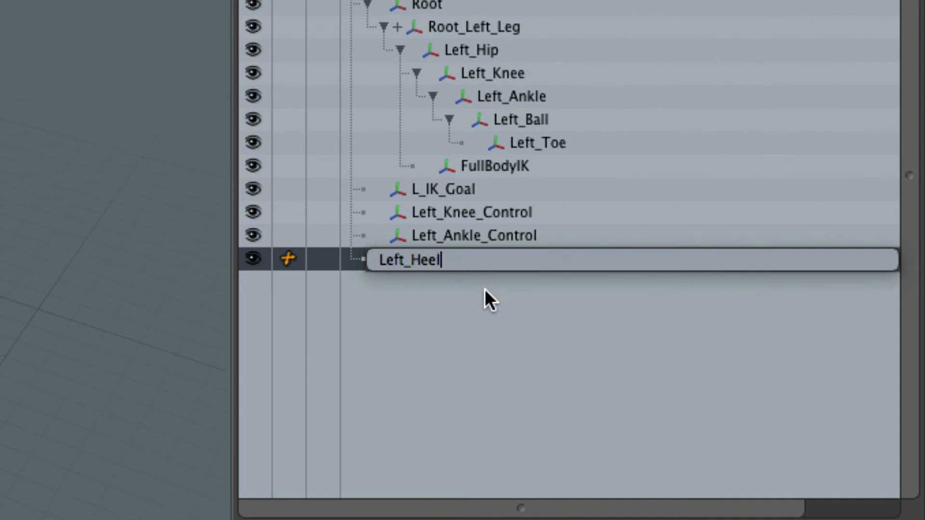
type("_Control")
key("Return")
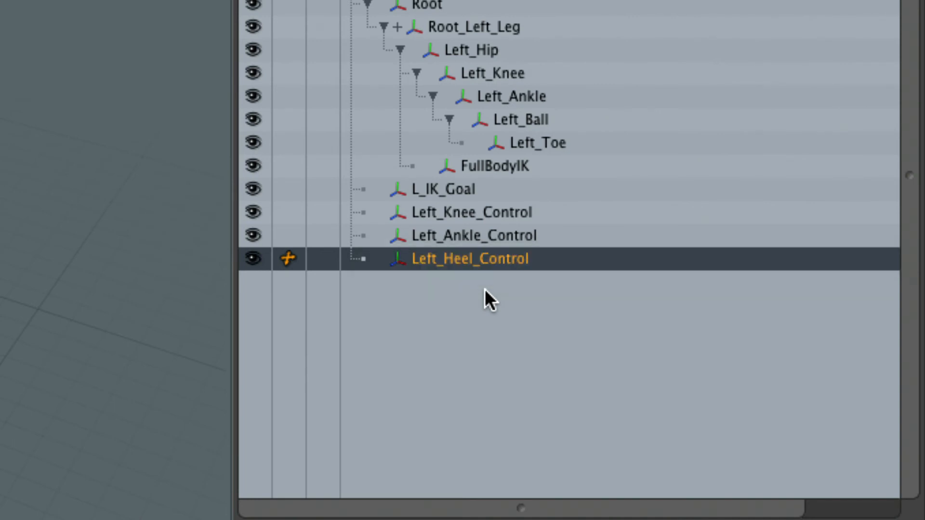
- Duplicate the Left_Heel_Control locator and rename the copy as Left_Ball_Control
key("ctrl+d")
double_click(485, 288)
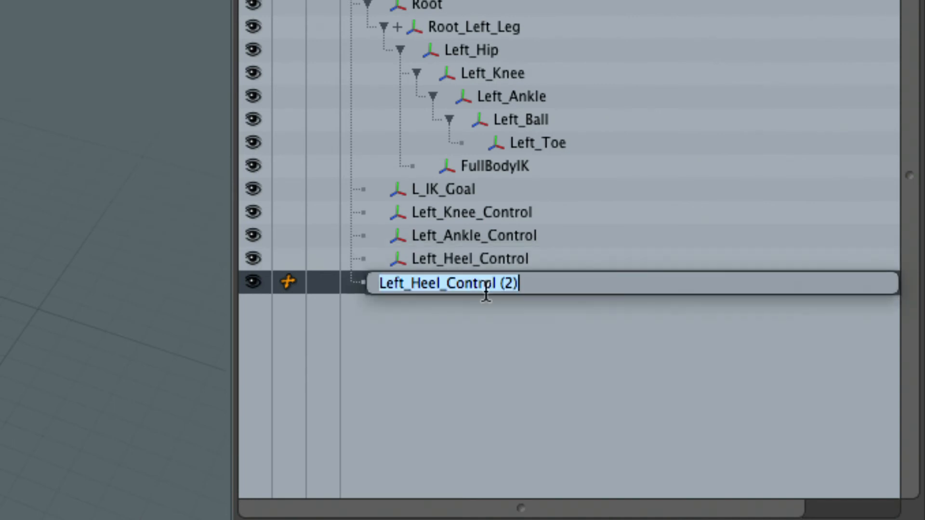
key("Right")
key("BackSpace")
key("BackSpace")
key("BackSpace")
key("BackSpace")
key("Left")
key("Left")
key("Left")
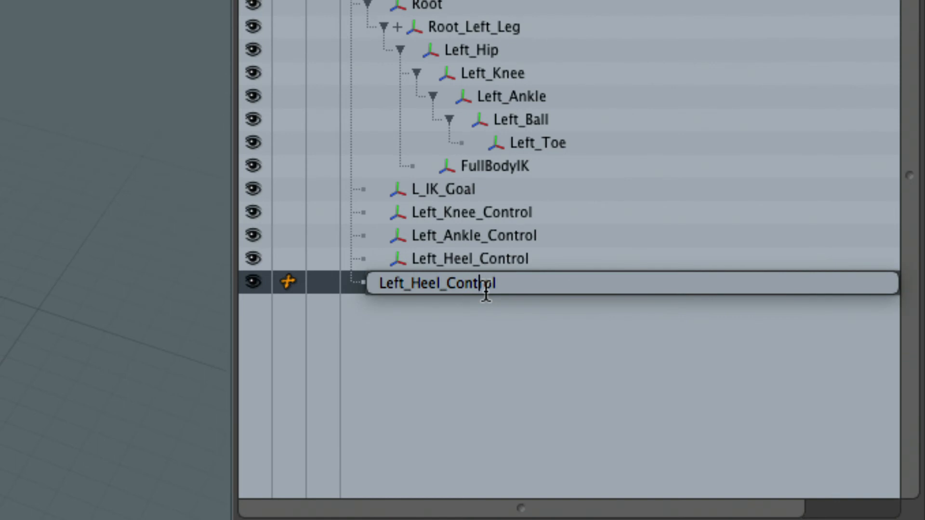
key("Left")
key("Left")
key("Left")
key("BackSpace")
key("BackSpace")
key("BackSpace")
key("BackSpace")
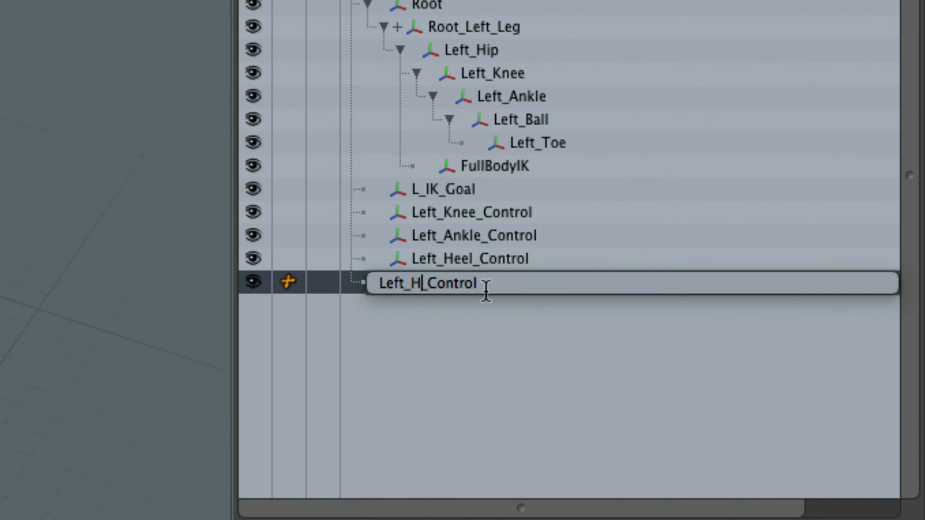
type("Bal")
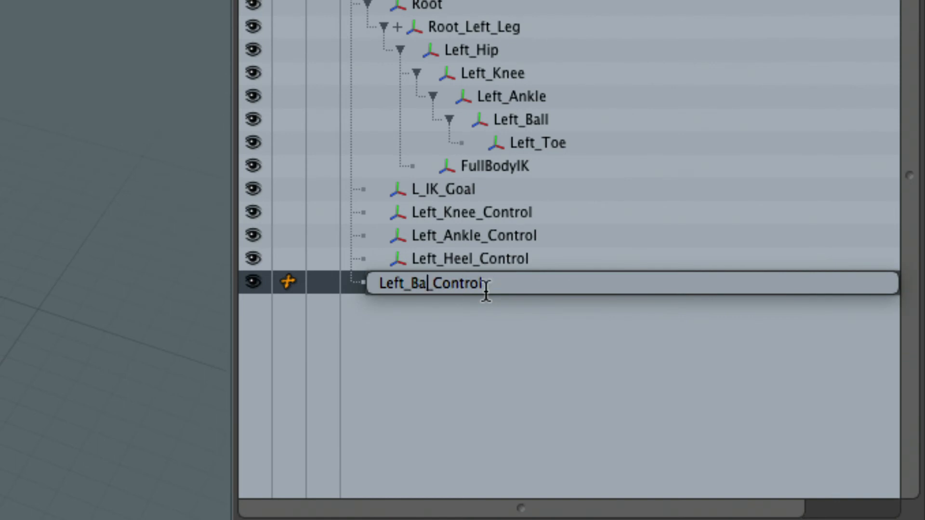
type("l")
key("Return")
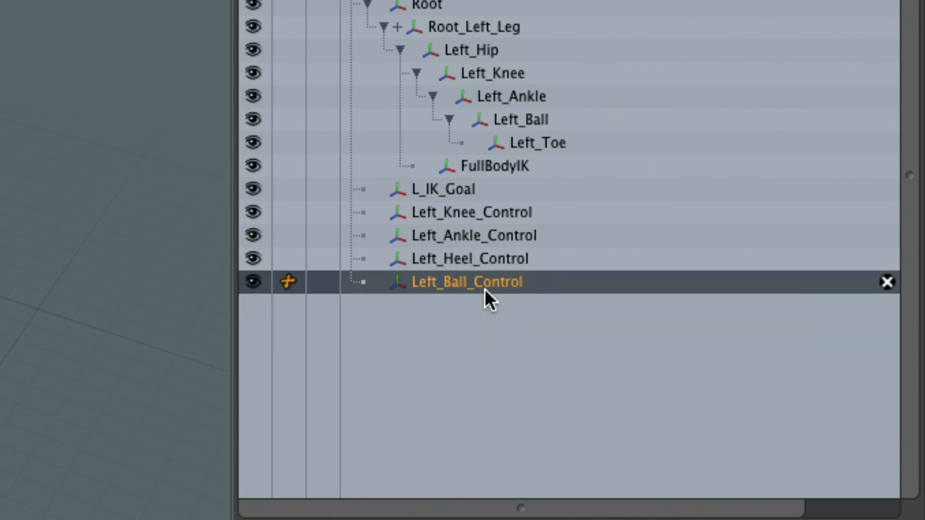
- Duplicate the Left_Ball_Control locator and rename the copy as Left_Toe_Control
key("ctrl+d")
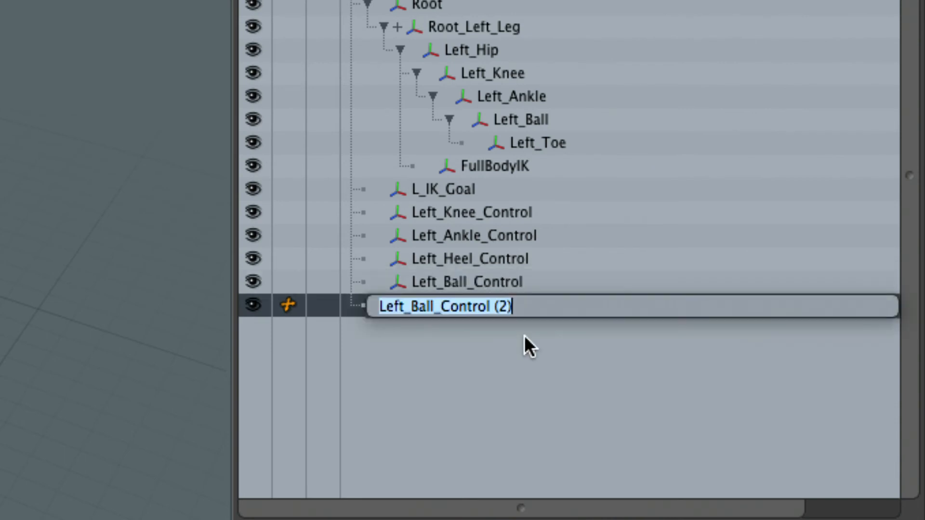
key("BackSpace")
key("BackSpace")
key("BackSpace")
key("BackSpace")
key("Left")
key("Left")
key("Left")
key("Left")
key("Left")
key("Left")
key("Left")
key("Left")
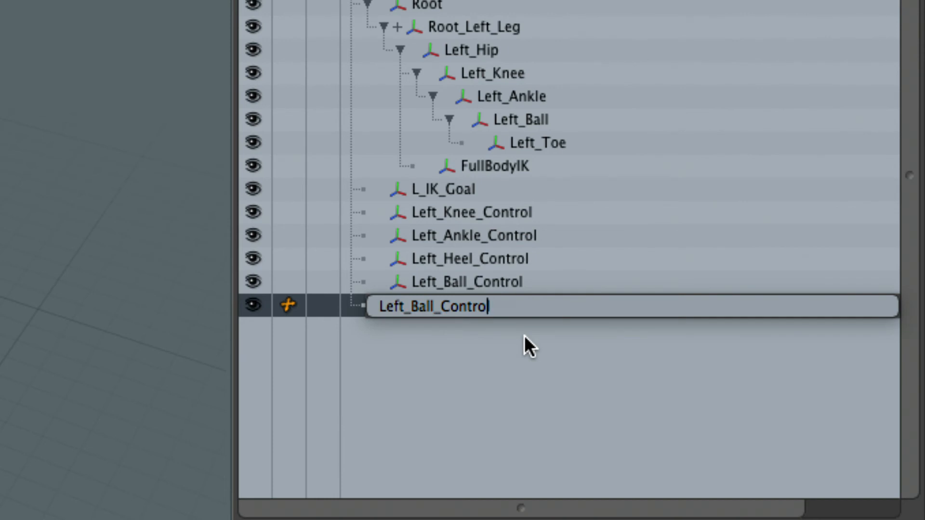
key("BackSpace")
key("BackSpace")
key("BackSpace")
key("BackSpace")
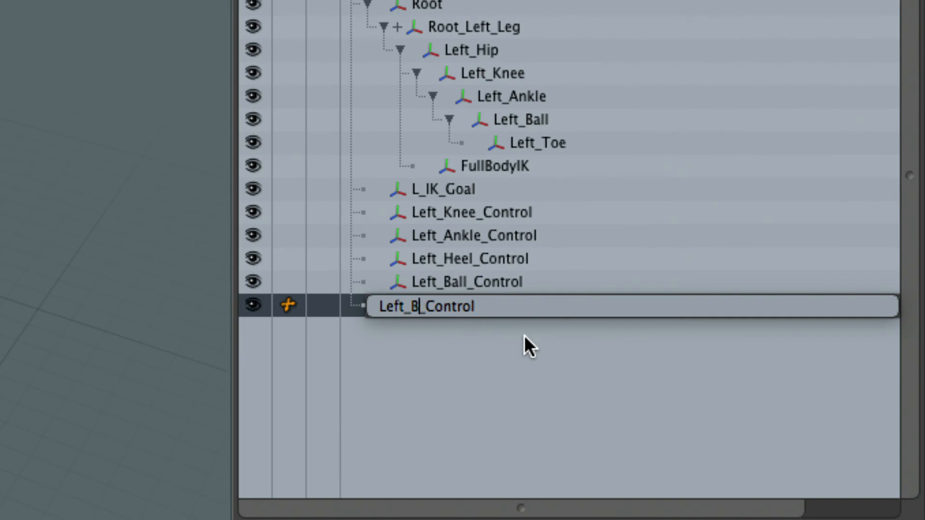
type("Toe")
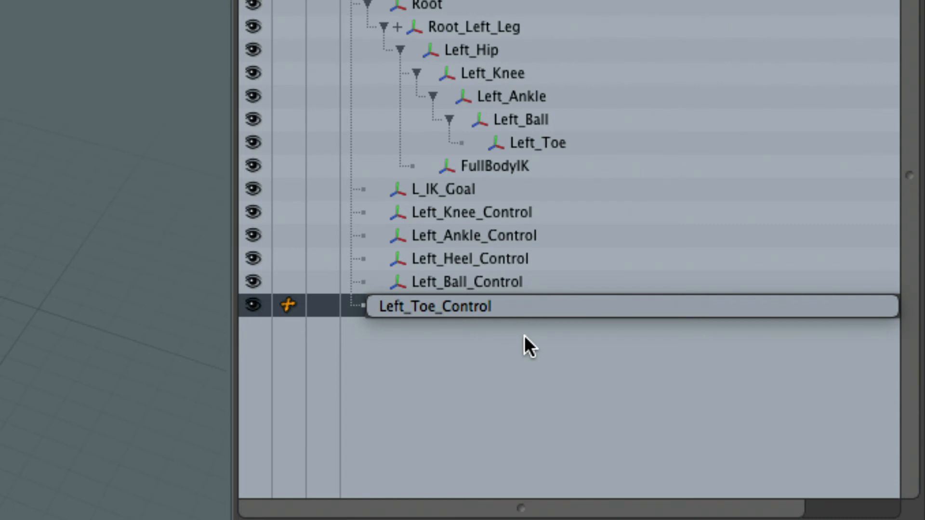
key("Return")
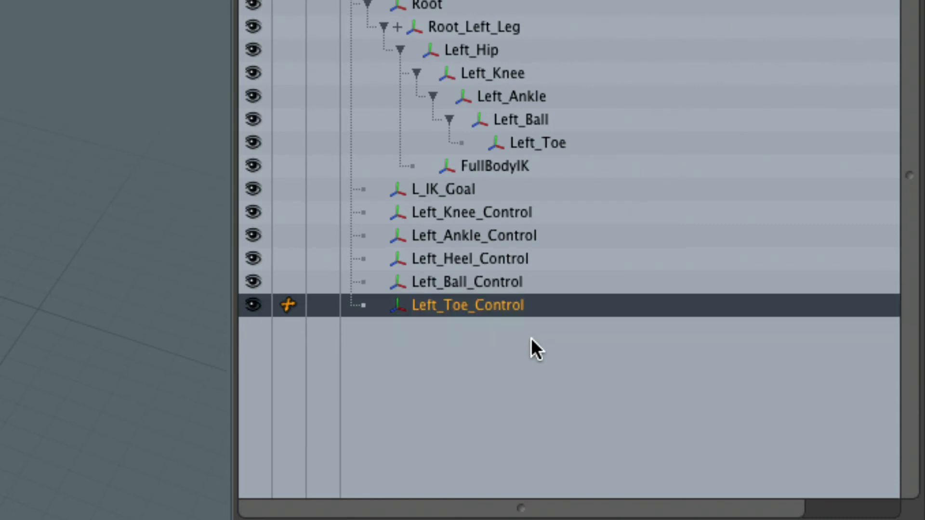
- Select the ankle, heel, ball and toe control locators, set the drop action to Match Position, and clear the selection
left_click(471, 235)
left_click(484, 309, "shift")
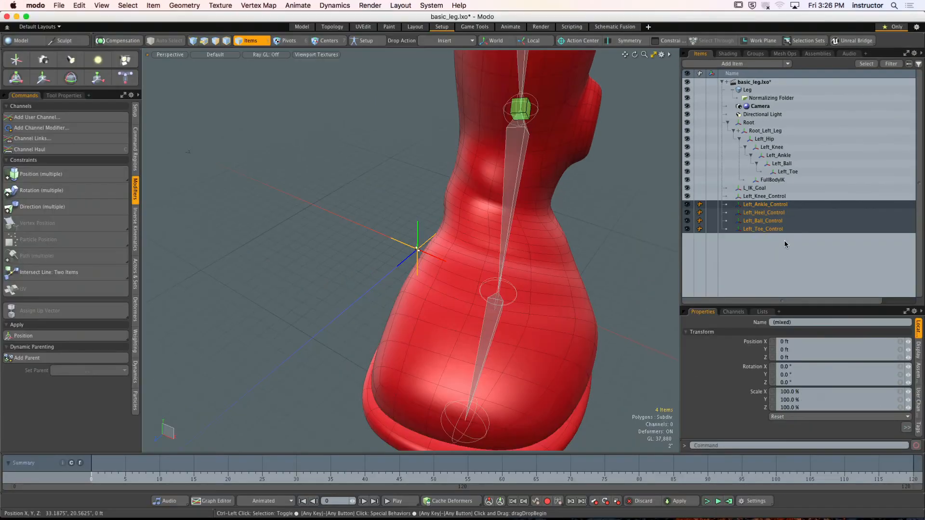
scroll(604, 264, "down", 4)
left_click_drag(589, 265, 569, 267, "alt+shift")
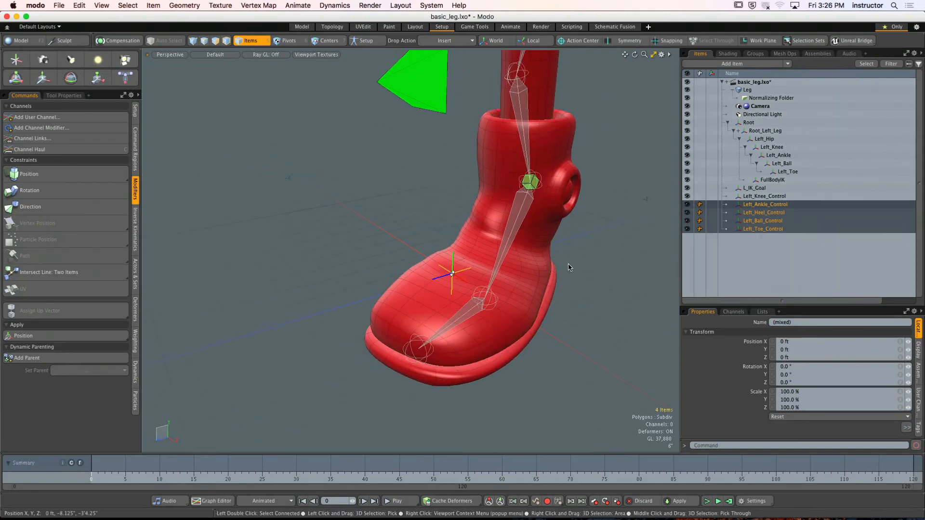
left_click(445, 40)
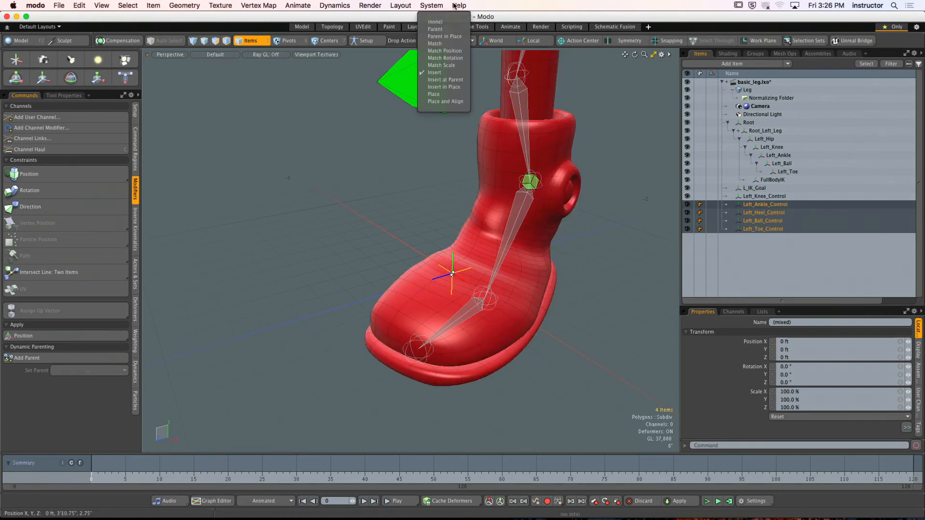
left_click(446, 51)
left_click(449, 218)
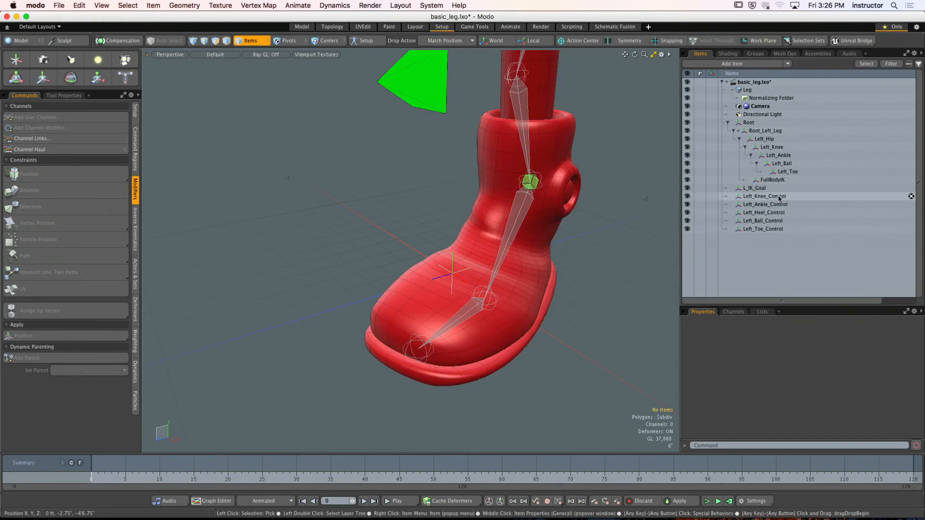
- Match the position of Left_Ankle_Control to the left ankle joint
left_click(770, 196)
left_click_drag(607, 210, 575, 211, "alt")
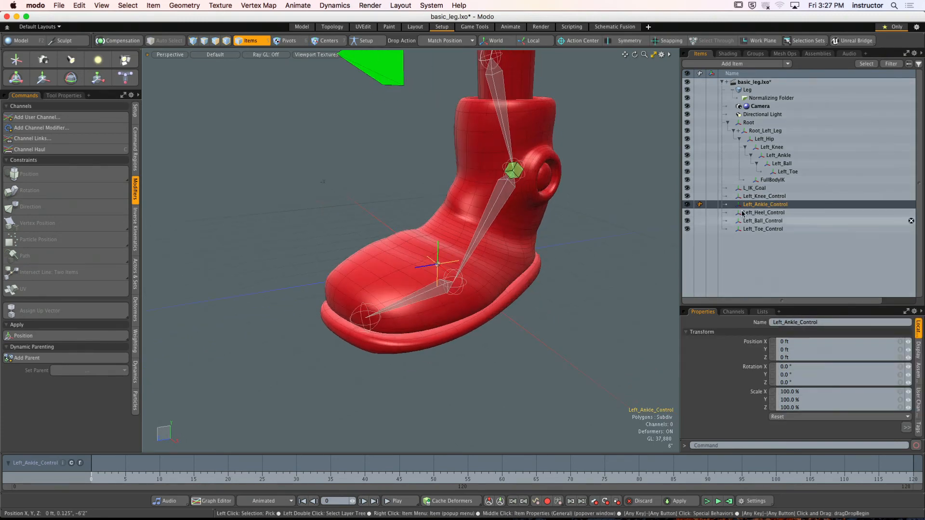
left_click(754, 206)
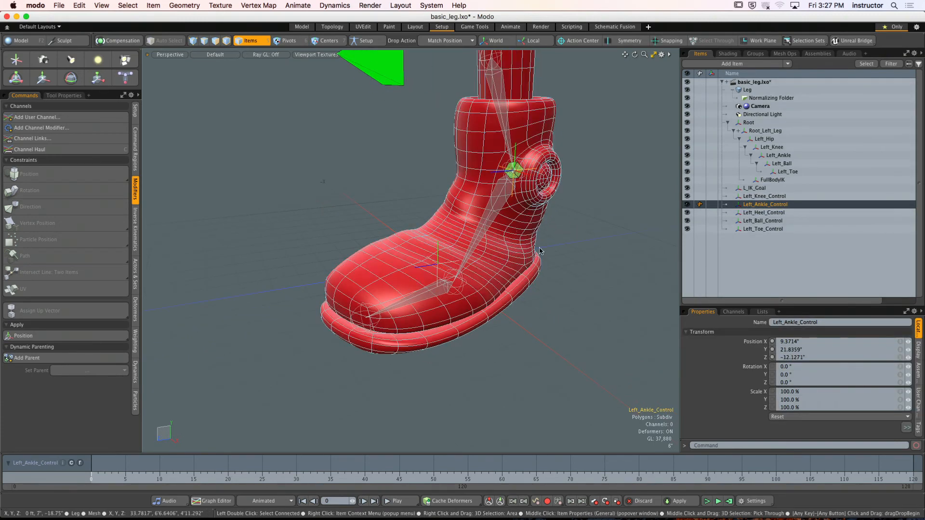
- Match the position of Left_Heel_Control to the left ankle joint as its starting point
left_click(758, 214)
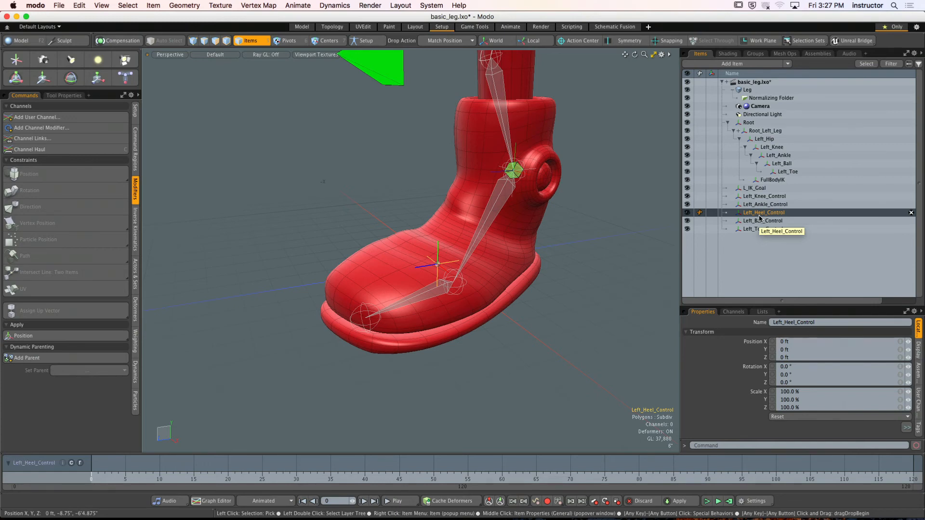
left_click_drag(438, 217, 484, 232, "alt")
left_click_drag(751, 213, 488, 193)
left_click_drag(538, 226, 507, 207, "alt")
- Move Left_Heel_Control down and back to the rear edge of the boot sole, at about Y 3.2" and Z -19.4"
key("y")
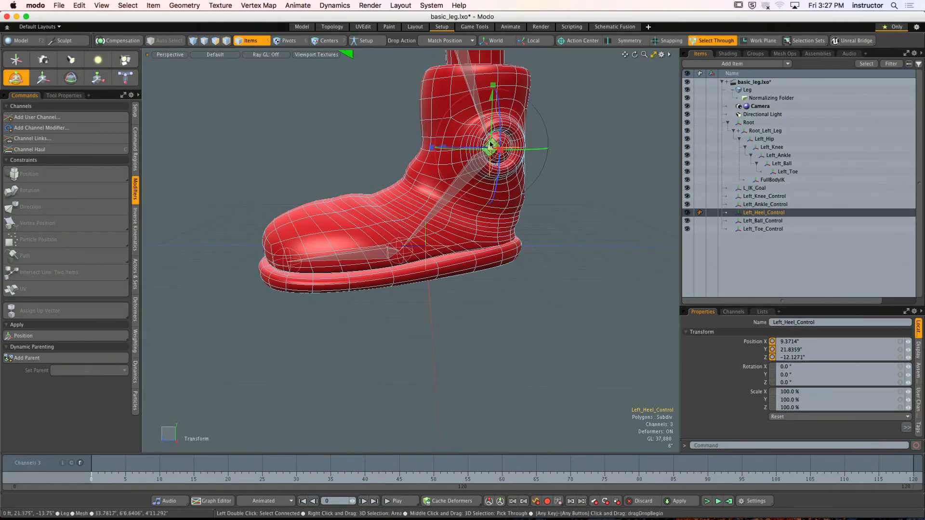
left_click_drag(491, 102, 489, 195)
key("KP_3")
left_click_drag(452, 232, 591, 239)
key("space")
left_click(572, 192)
left_click_drag(581, 204, 571, 225, "ctrl+alt")
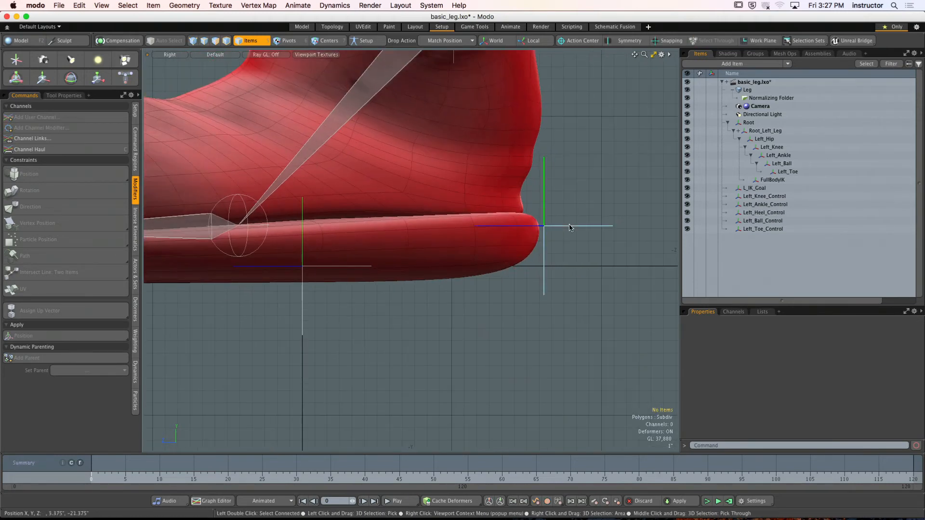
- Select Left_Heel_Control and examine its placement at the back of the heel in perspective
left_click(573, 227)
left_click_drag(572, 270, 483, 207, "ctrl+alt")
key("ctrl+space")
left_click(529, 163)
left_click_drag(559, 197, 536, 202, "alt")
left_click_drag(501, 223, 582, 247, "ctrl+alt")
left_click_drag(582, 247, 555, 222, "alt")
scroll(538, 228, "up", 8)
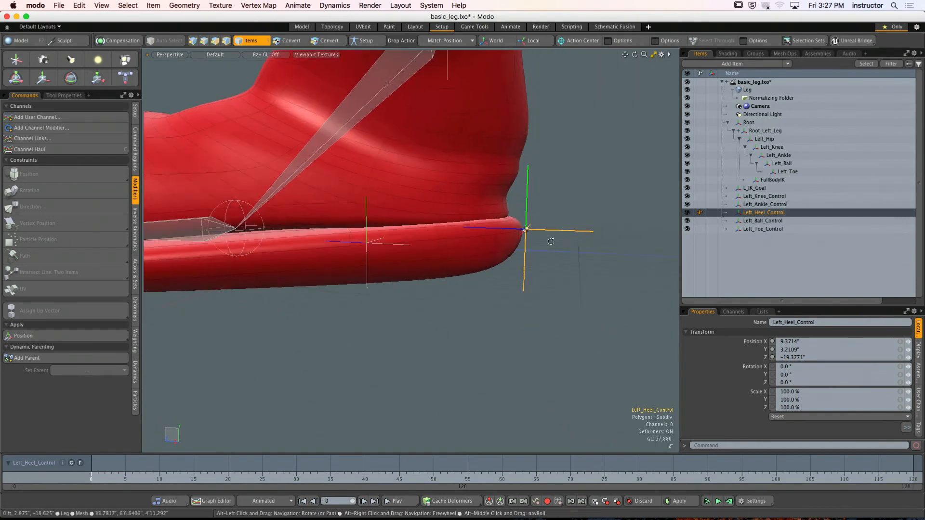
- In the right side view, nudge Left_Heel_Control forward onto the back edge of the sole, to about Z -19.06"
key("ctrl+space")
left_click(568, 251)
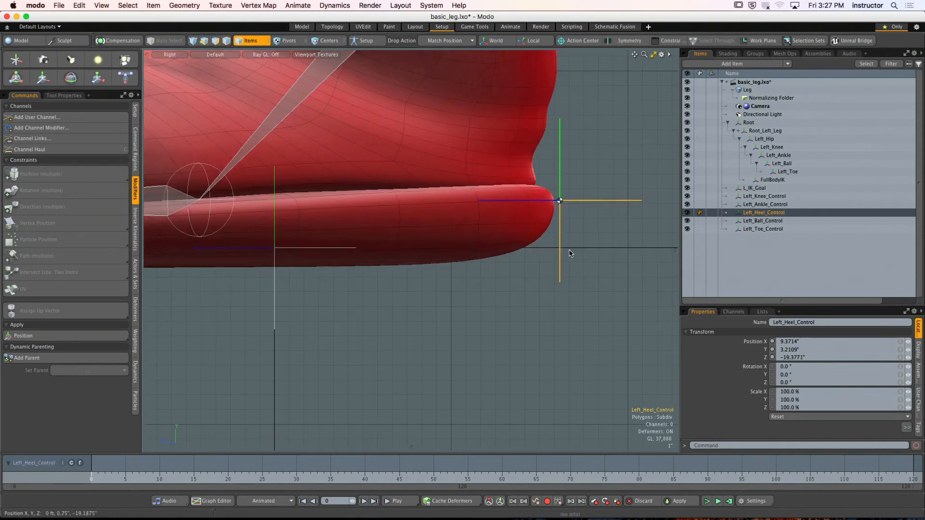
key("y")
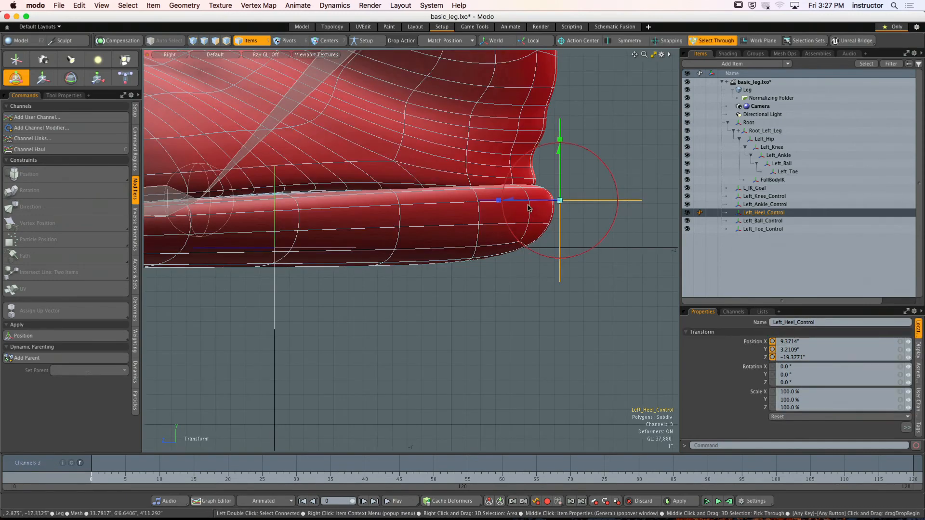
left_click_drag(530, 203, 525, 204)
key("space")
left_click(586, 192)
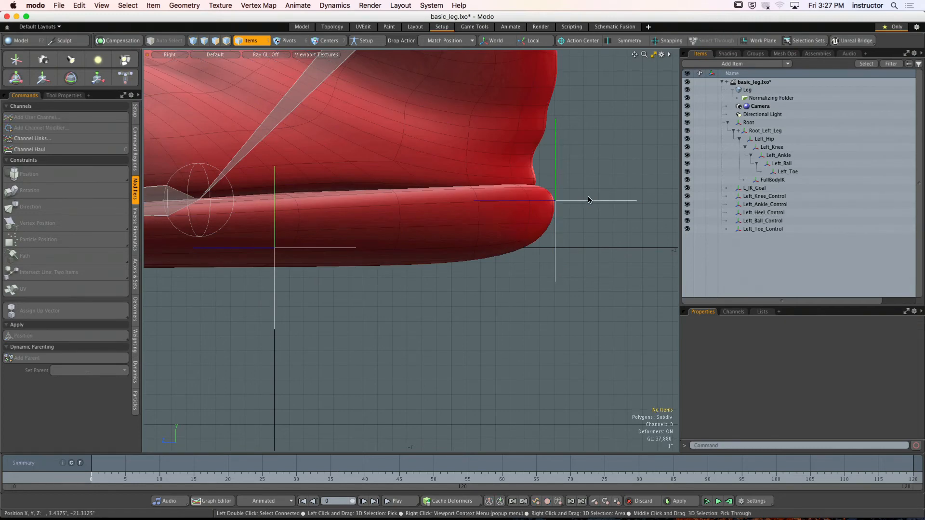
left_click(589, 200)
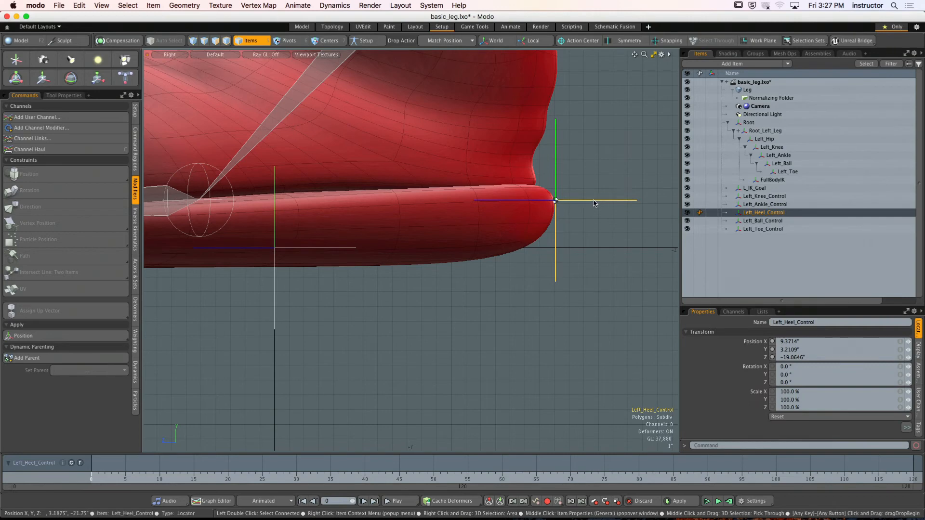
- Match Left_Ball_Control to the ball joint's position and Left_Toe_Control to the toe joint's position, and clear the selection
scroll(577, 248, "down", 3)
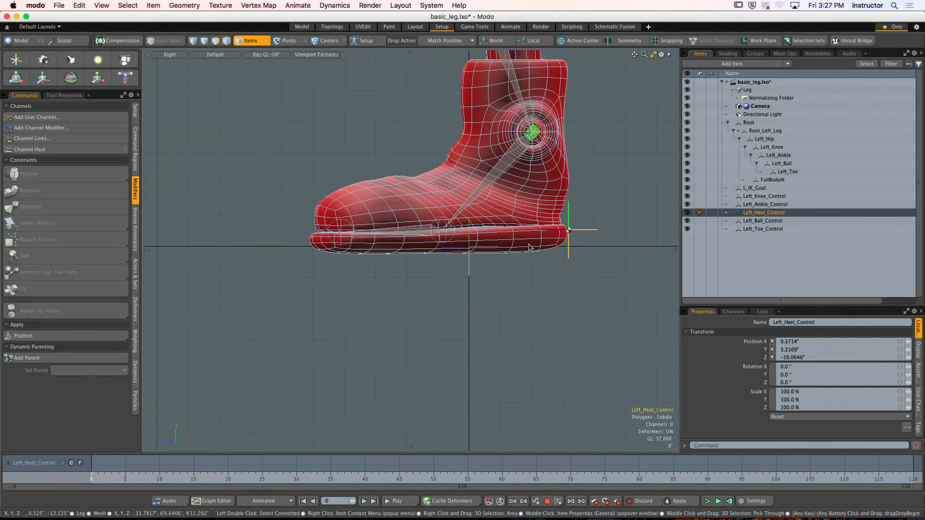
left_click(751, 219)
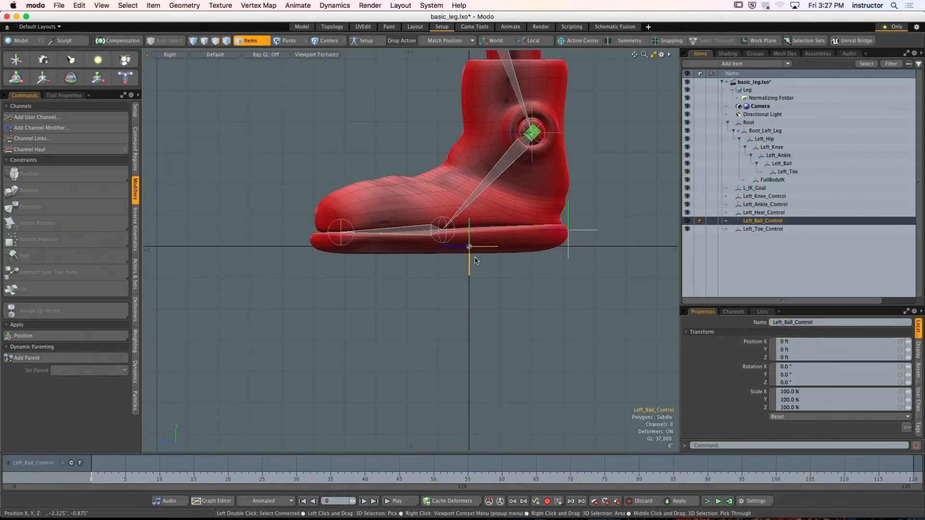
left_click_drag(368, 241, 423, 232)
left_click(755, 229)
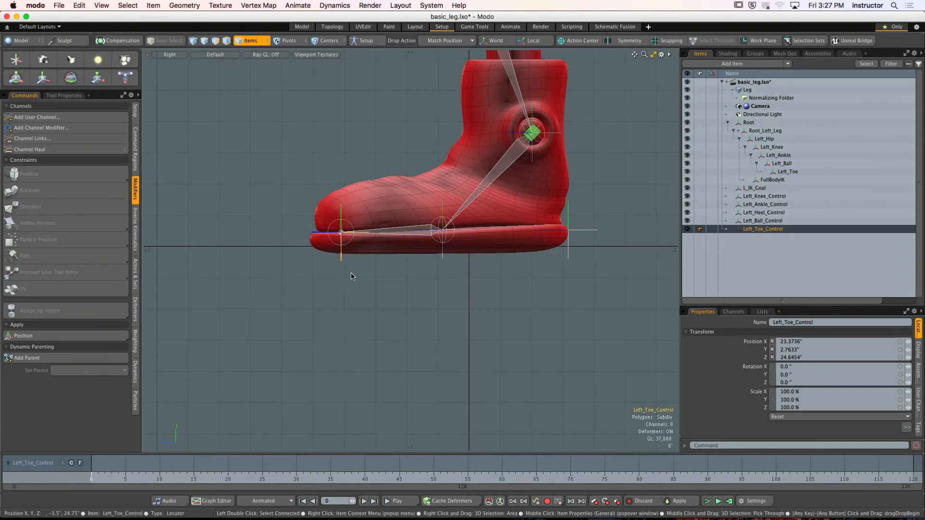
left_click(371, 299)
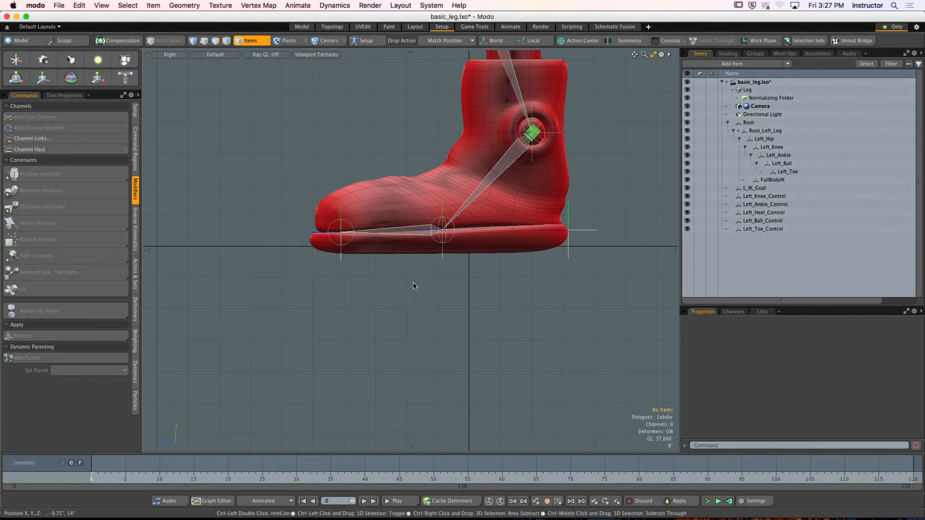
- Examine the placement of the four foot control locators on the boot from several angles in perspective
key("KP_Decimal")
left_click_drag(415, 287, 539, 236, "alt")
left_click_drag(540, 236, 517, 223, "alt+shift")
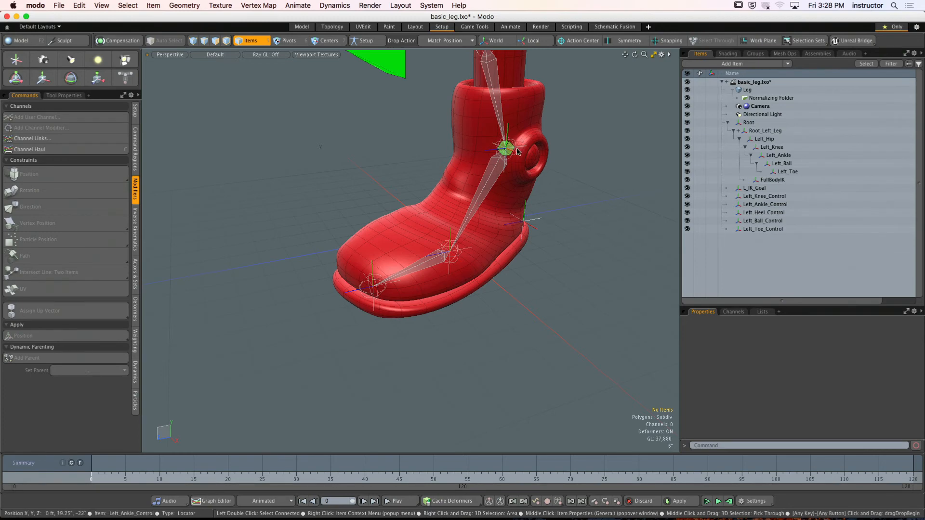
left_click_drag(524, 203, 511, 166, "alt")
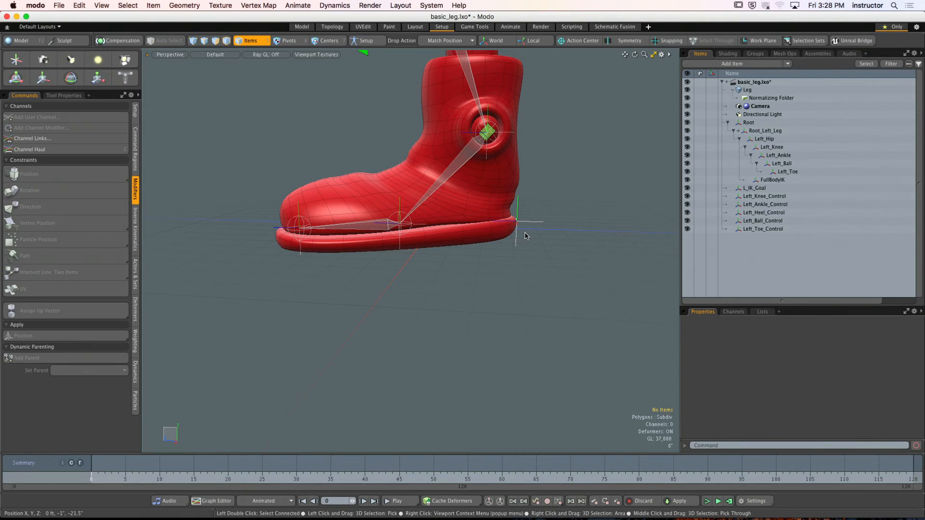
- Zero the position of Left_Ankle_Control so its transform values start at 0 at the ankle
left_click_drag(524, 244, 598, 247, "alt+shift")
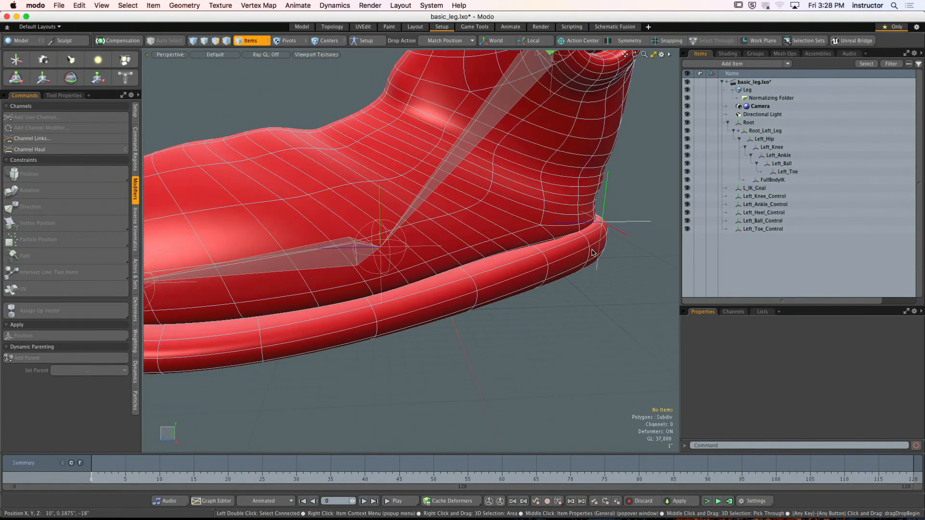
left_click(779, 208)
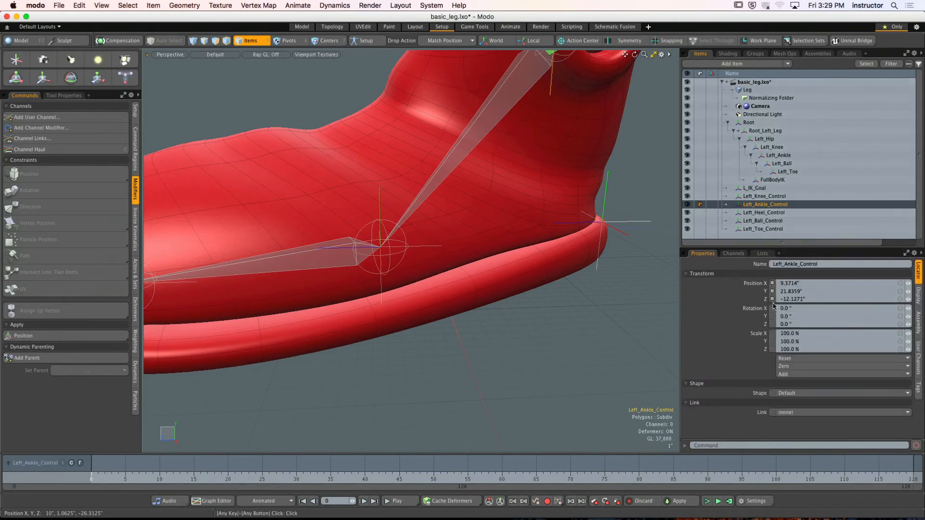
left_click(792, 366)
left_click(806, 379)
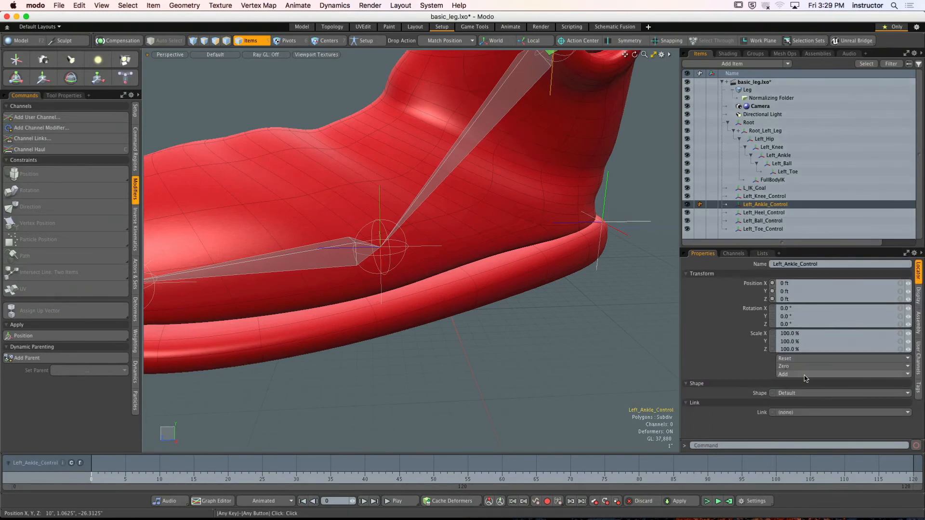
- Zero the positions of Left_Heel_Control, Left_Ball_Control and Left_Toe_Control, and clear the selection
left_click(764, 212)
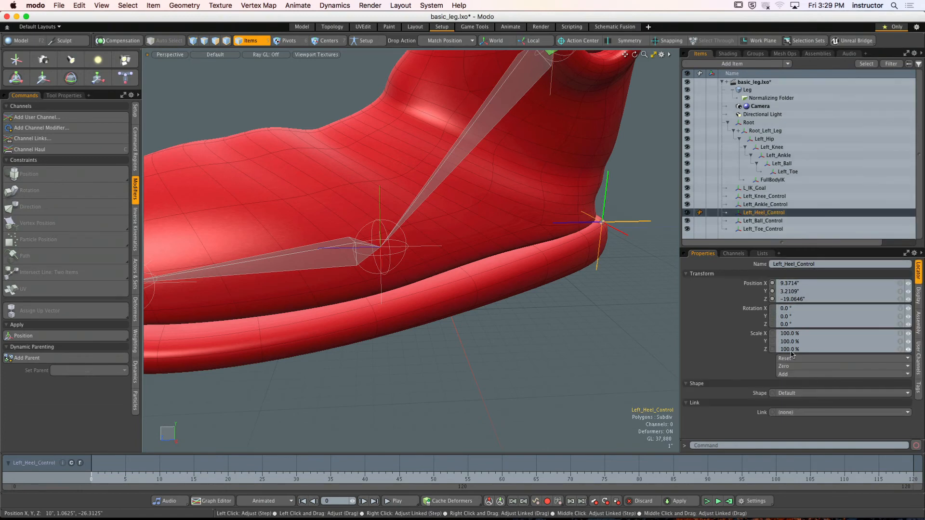
left_click(792, 366)
left_click(803, 381)
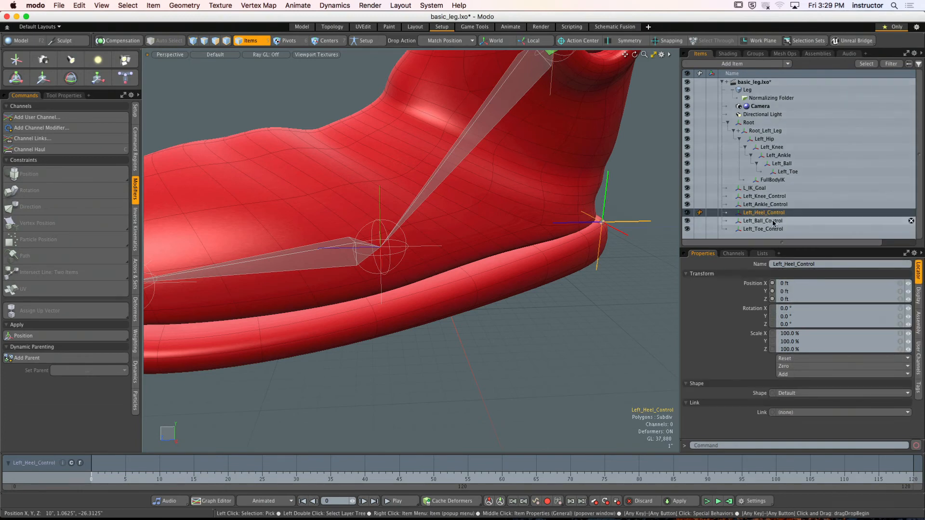
left_click(773, 220)
left_click(793, 366)
left_click(804, 381)
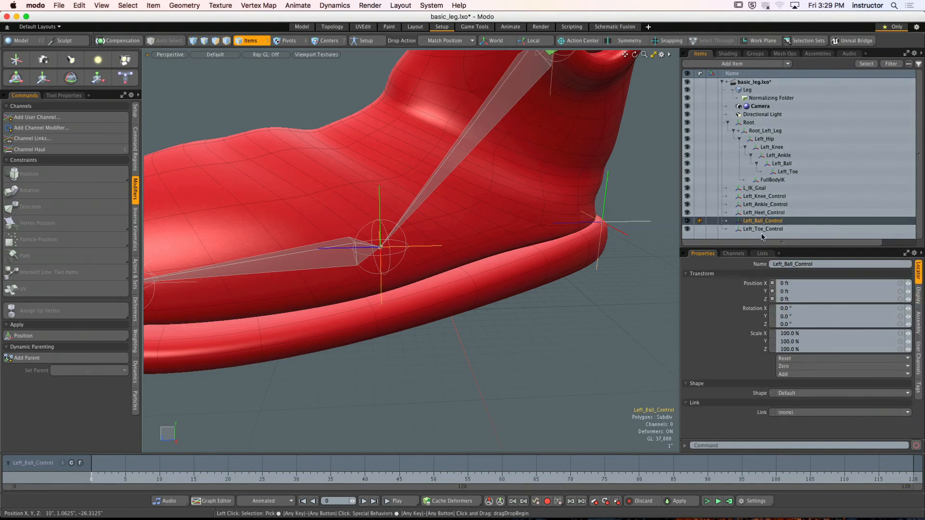
left_click(763, 229)
left_click(792, 366)
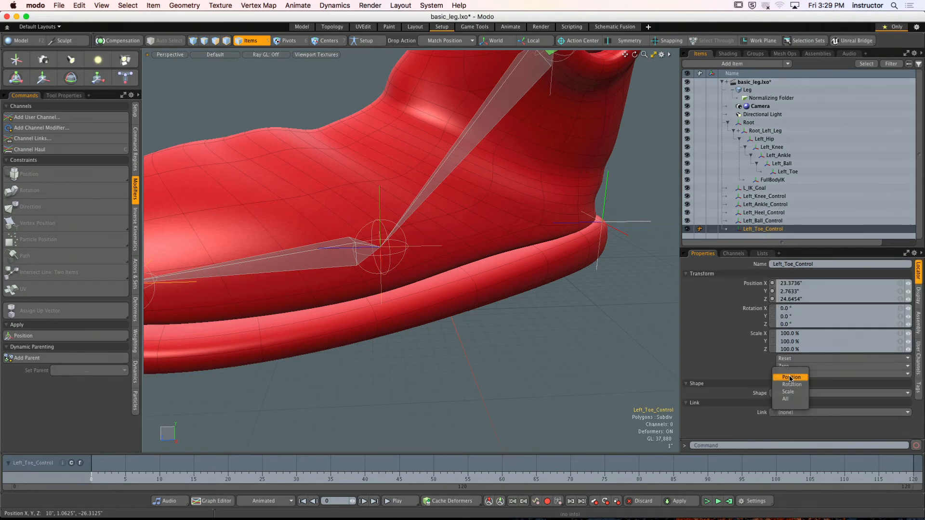
left_click(790, 378)
left_click(585, 312)
scroll(584, 311, "down", 3)
mouse_move(584, 311)
left_mouse_down("alt")
mouse_move(615, 298)
mouse_move(579, 312)
left_mouse_up("alt")
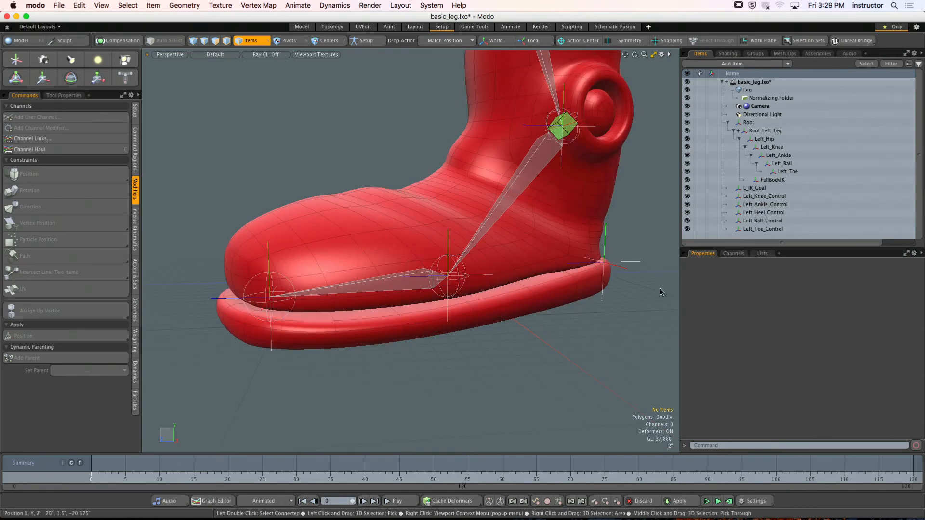
- Select Left_Heel_Control and move it sideways along X to the middle of the heel's back edge, at about X 6.37"
scroll(630, 291, "down", 5)
left_click_drag(603, 291, 456, 278, "alt")
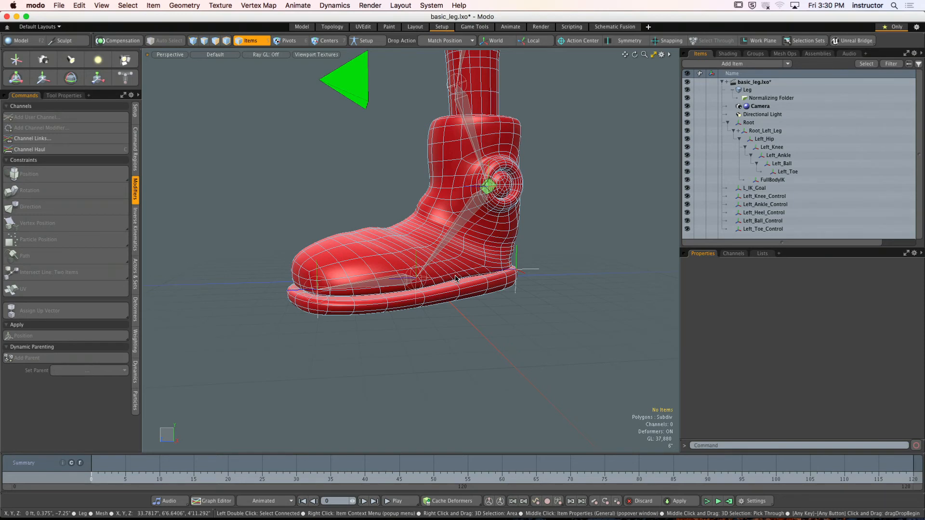
left_click_drag(456, 278, 339, 262, "alt")
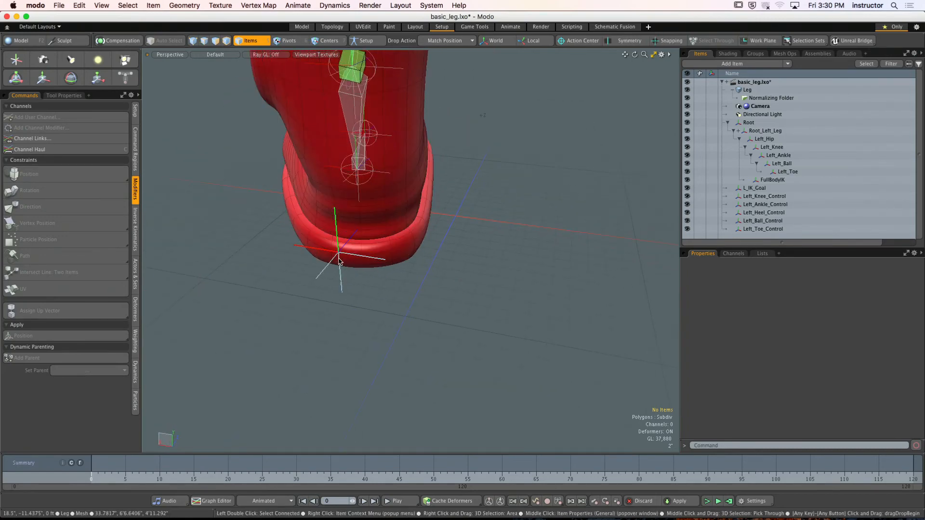
left_click(339, 262)
left_click_drag(392, 289, 404, 289, "alt")
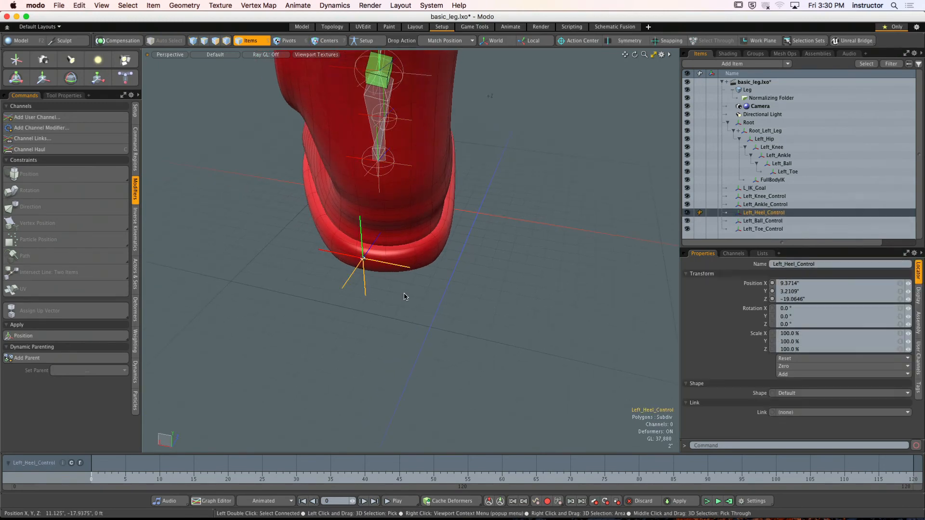
key("y")
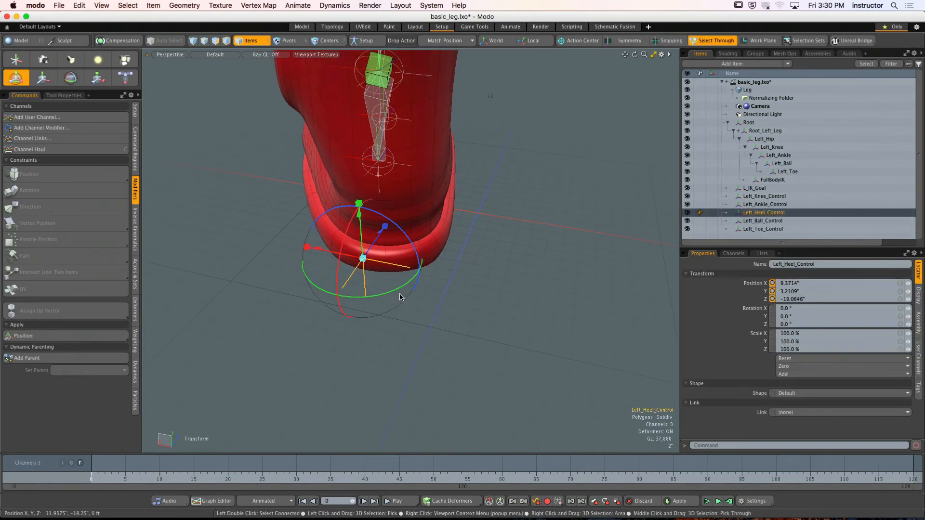
left_click_drag(330, 253, 353, 259)
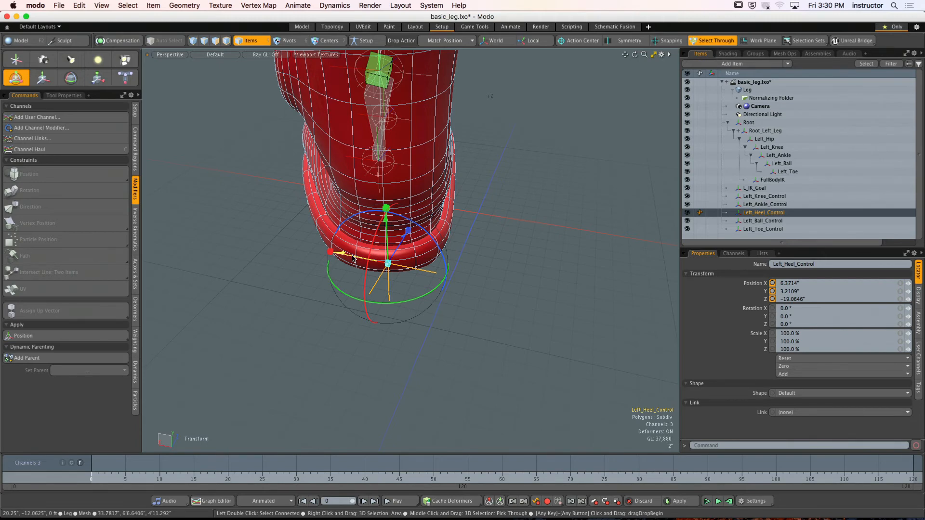
- Reset the position of Left_Heel_Control, and zero the positions of Left_Ball_Control and Left_Toe_Control
left_click(793, 360)
left_click(794, 371)
left_click(773, 221)
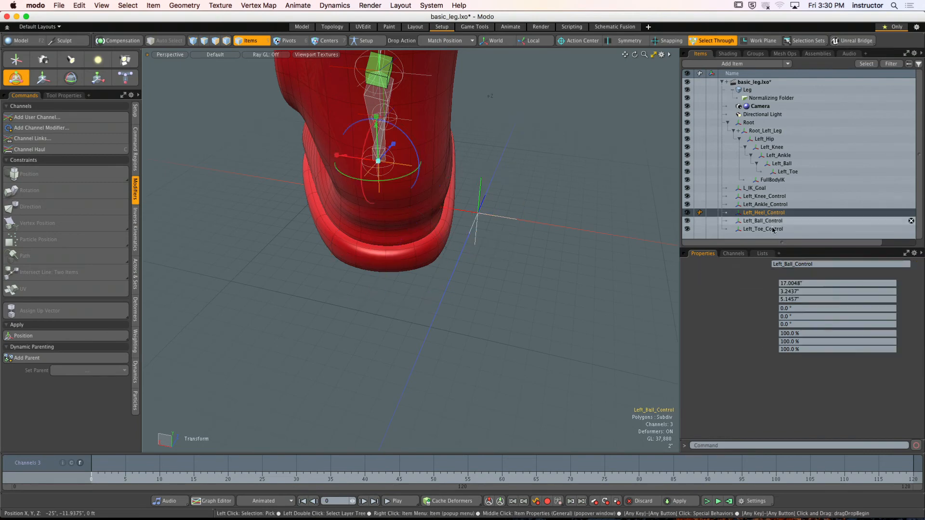
left_click(796, 360)
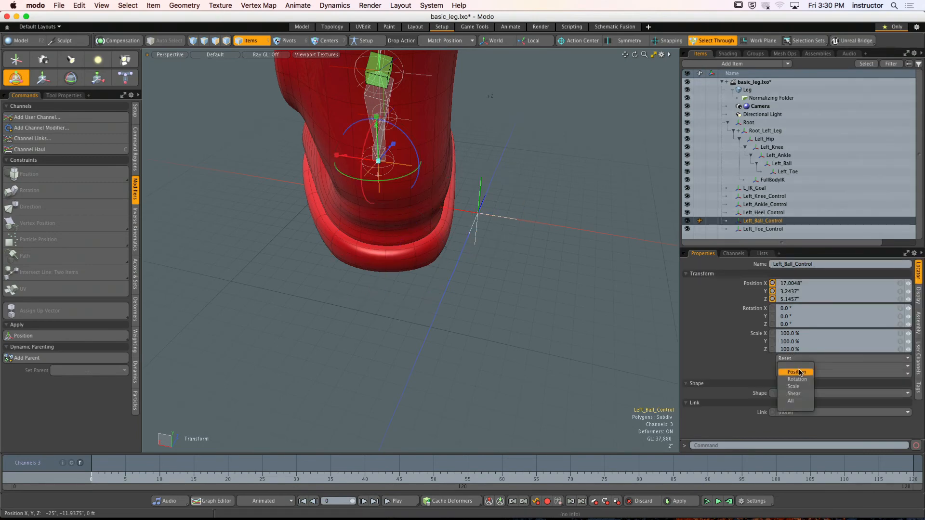
left_click(798, 372)
left_click(795, 359)
left_click(794, 371)
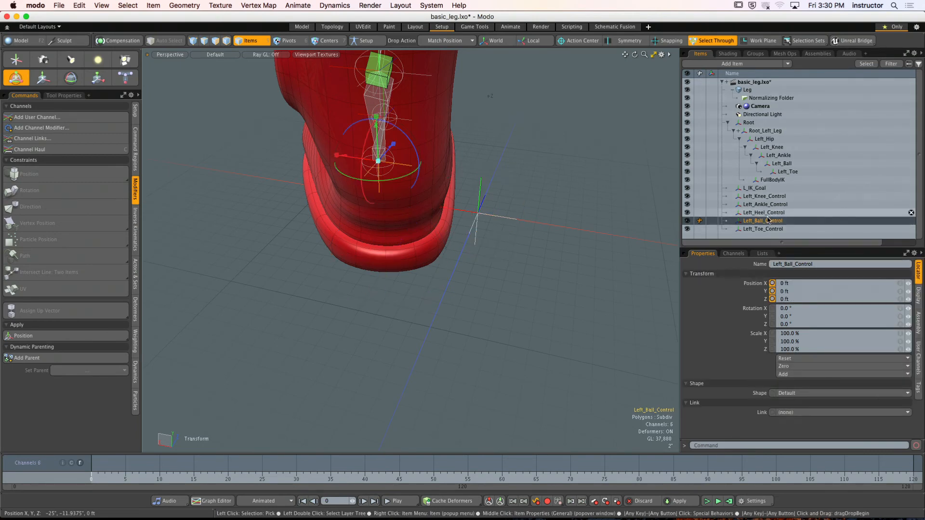
left_click(769, 230)
left_click(795, 359)
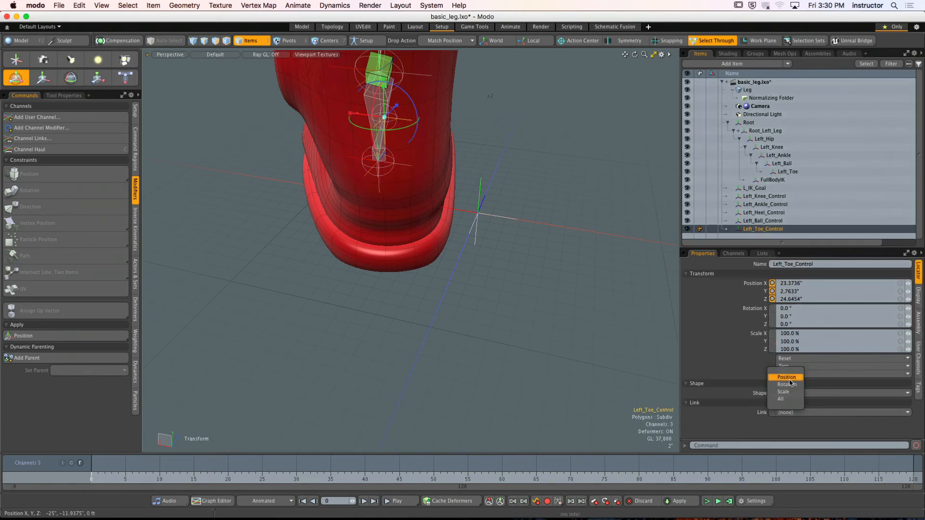
left_click(789, 378)
left_click(457, 253)
left_click_drag(457, 253, 550, 208, "alt")
- Undo the position changes on the toe, ball and heel controls, back to before the heel control's reset
key("super+z")
key("super+z")
key("super+z")
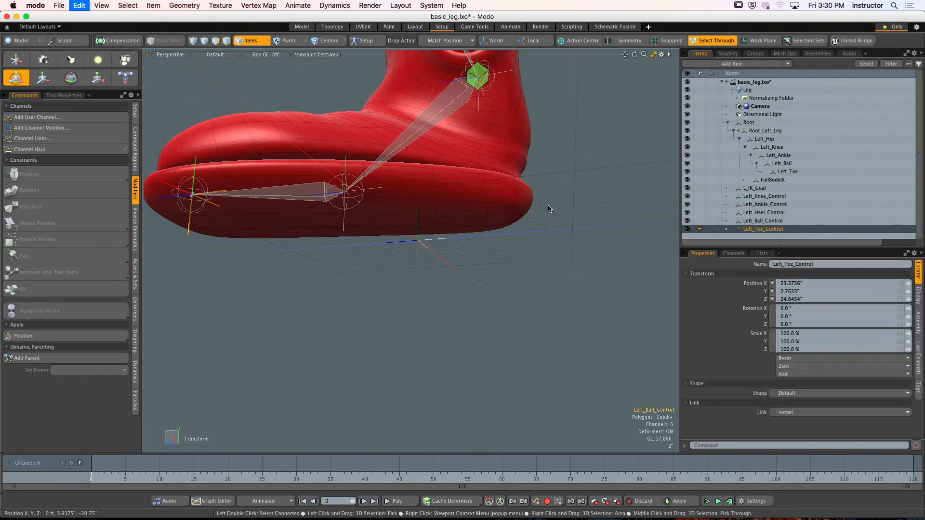
key("super+z")
key("super+z")
- Zero the position of Left_Heel_Control while keeping it at the back edge of the sole
left_click_drag(568, 219, 515, 285, "alt")
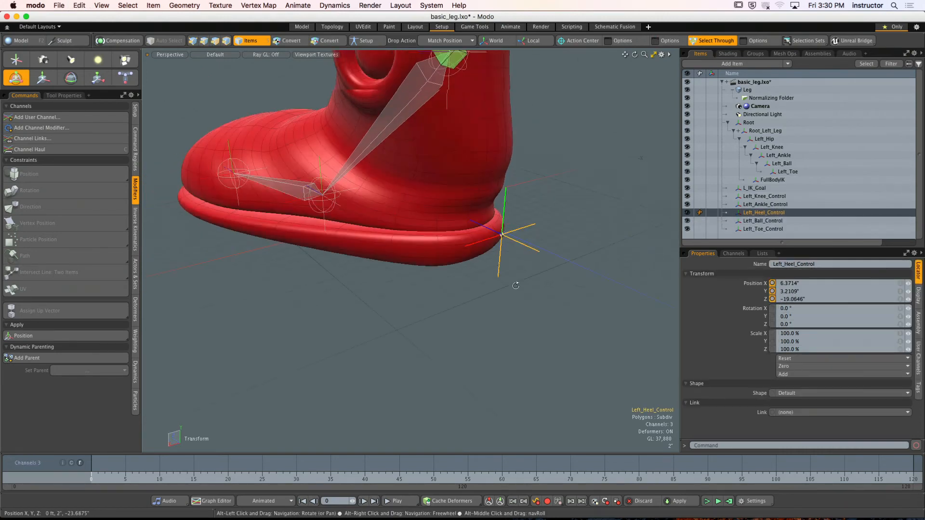
left_click(790, 367)
left_click(790, 378)
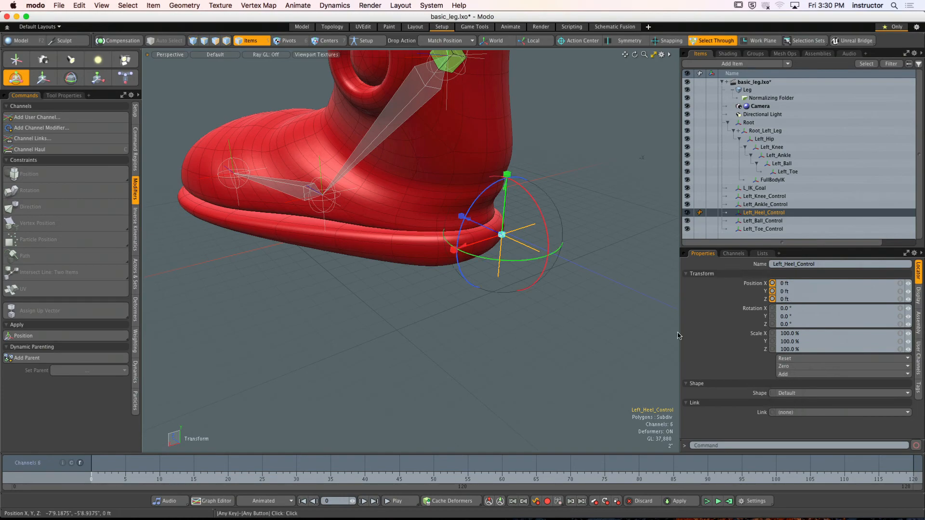
left_click_drag(558, 274, 588, 293, "alt")
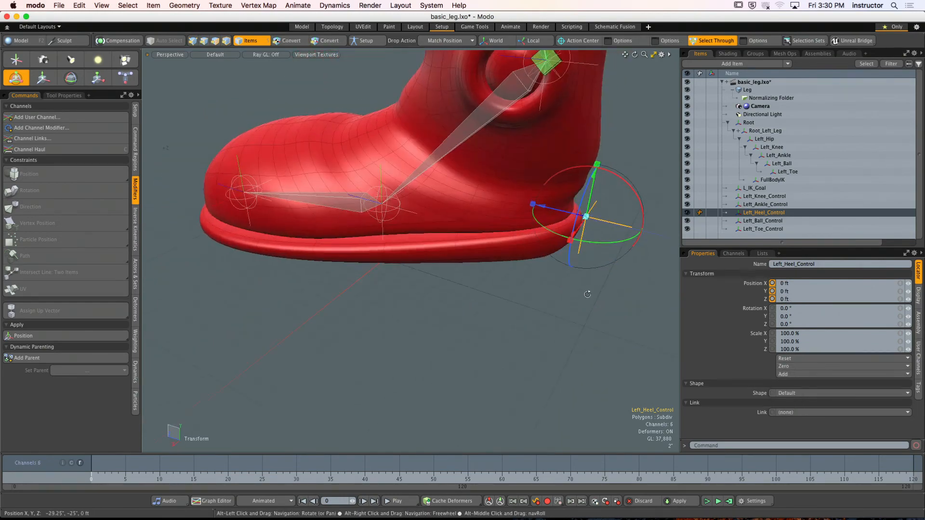
- Zero the positions of Left_Ball_Control and Left_Toe_Control in place, and clear the selection
left_click(763, 220)
left_click(790, 367)
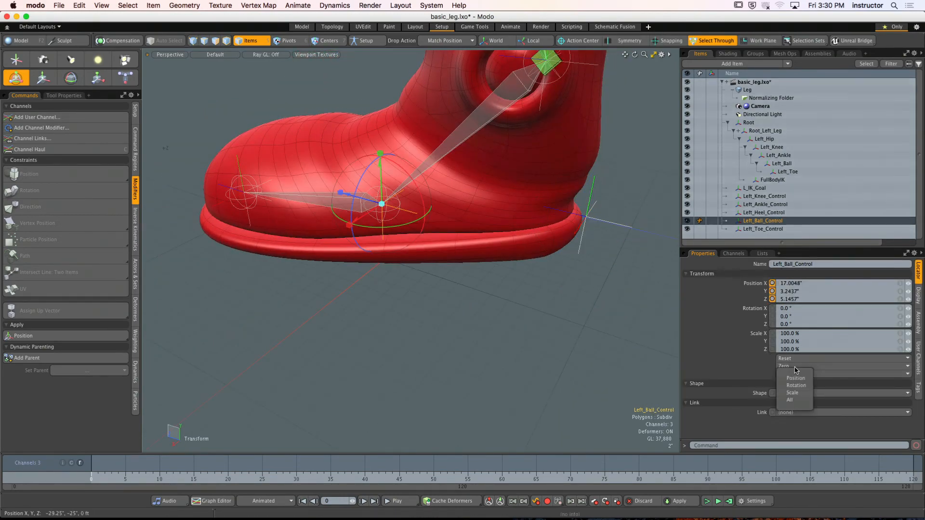
left_click(796, 379)
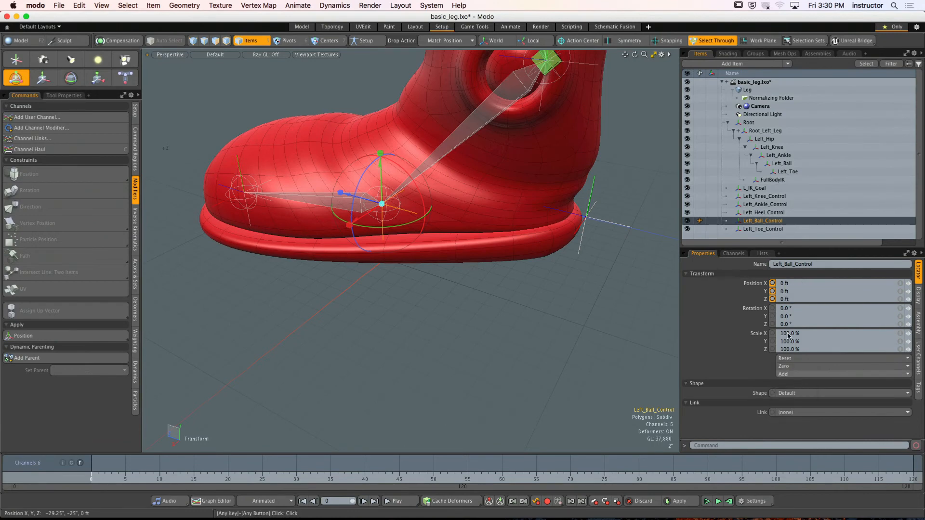
left_click(771, 229)
left_click(790, 366)
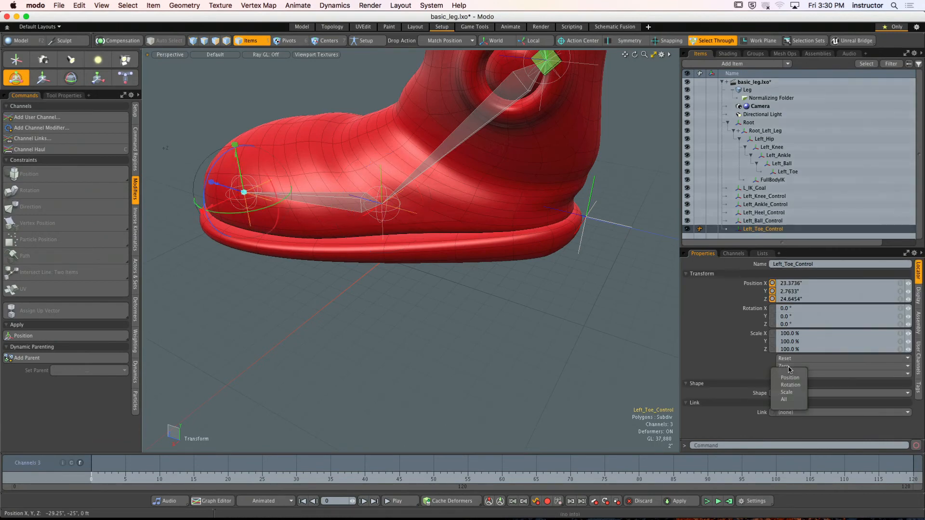
left_click(789, 378)
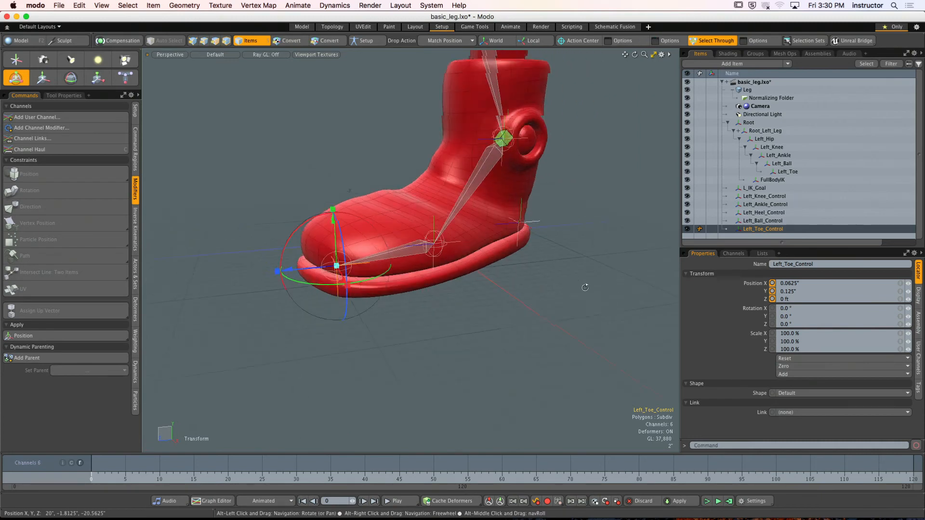
left_click_drag(493, 287, 514, 291, "alt")
left_click(521, 288)
scroll(524, 288, "up", 4)
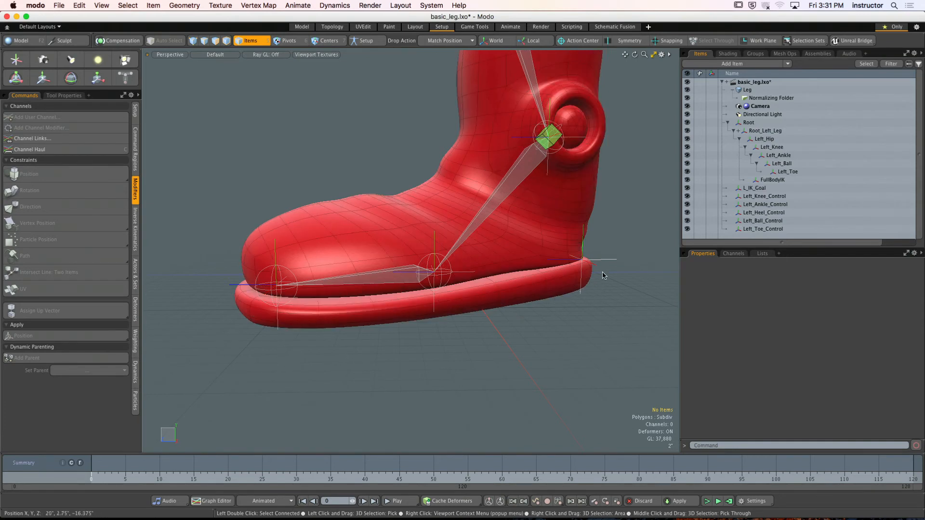
- Turn on Setup mode and set the drop action to Parent in Place
left_click(366, 40)
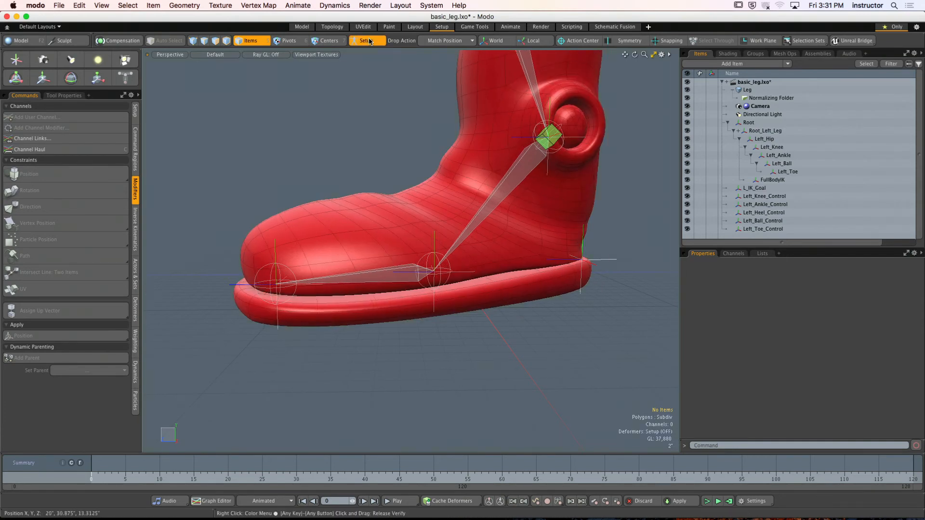
left_click_drag(460, 146, 561, 159, "alt")
left_click(445, 41)
left_click(434, 36)
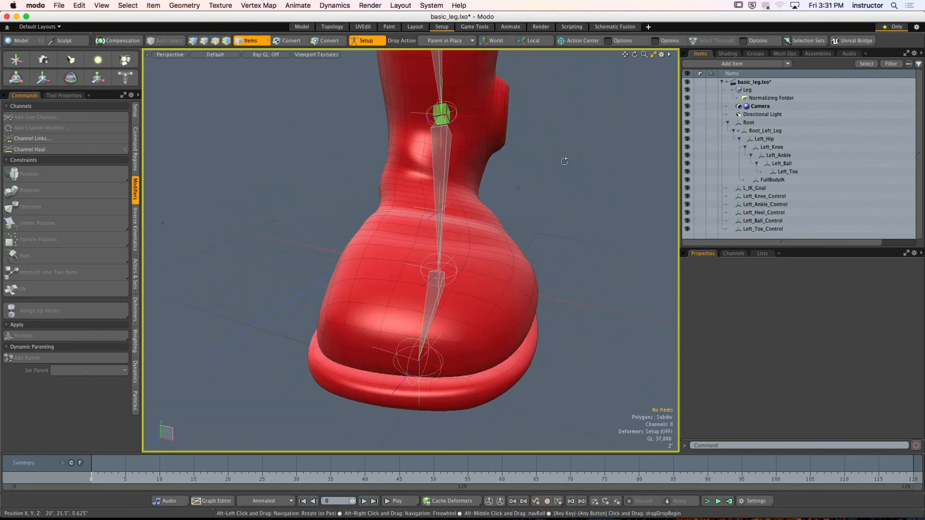
- Make the Leg mesh unselectable by setting its Select option to No, and clear the selection
left_click(768, 91)
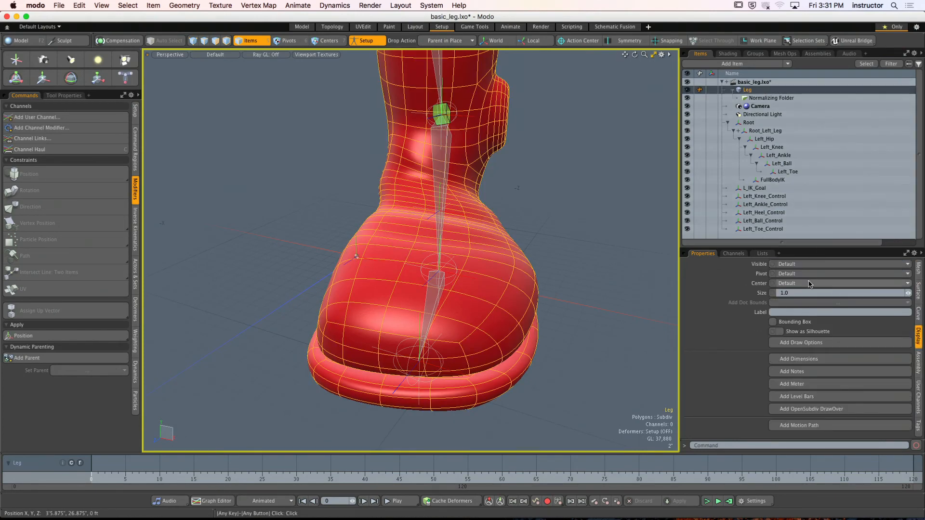
left_click(918, 363)
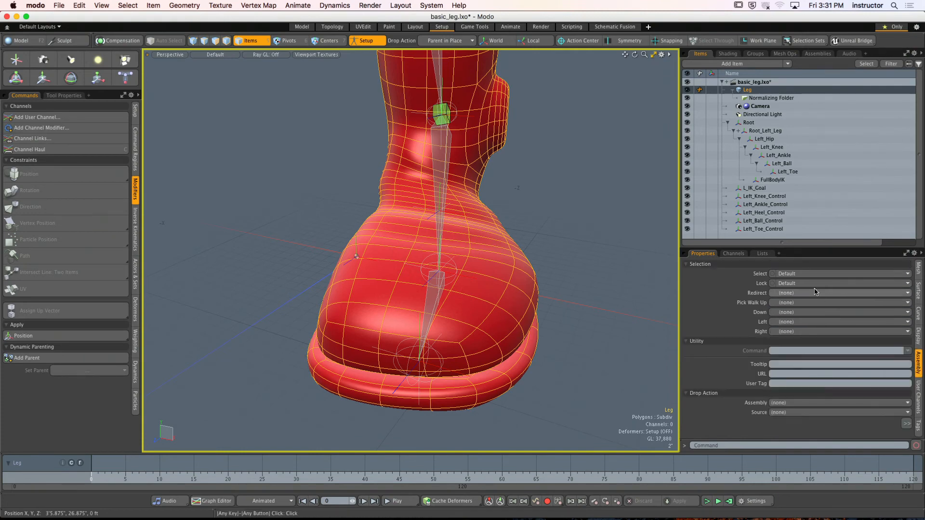
left_click(773, 274)
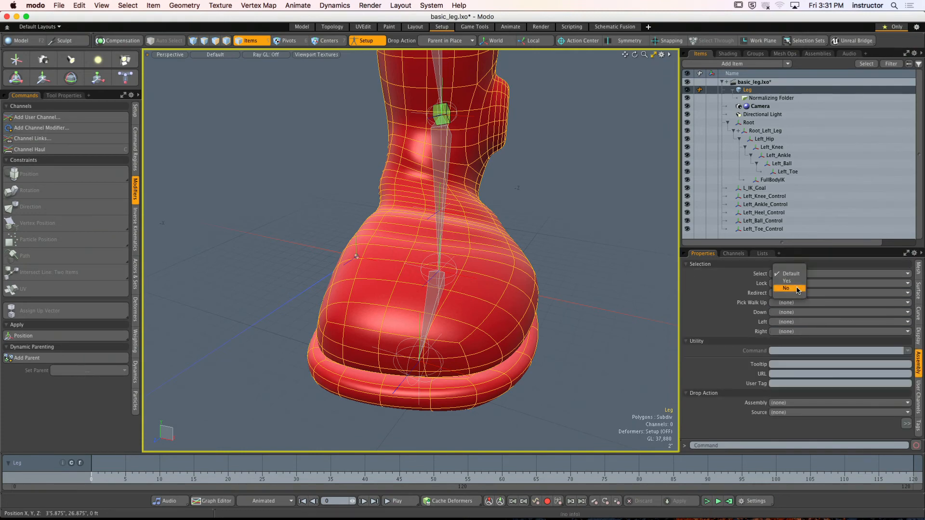
left_click(790, 294)
left_click(624, 238)
- Parent Left_Ankle_Control to Left_Ball_Control in place, and parent Left_Ball_Control to Left_Toe_Control
left_click_drag(625, 237, 532, 186, "alt")
left_click_drag(493, 139, 530, 179, "alt")
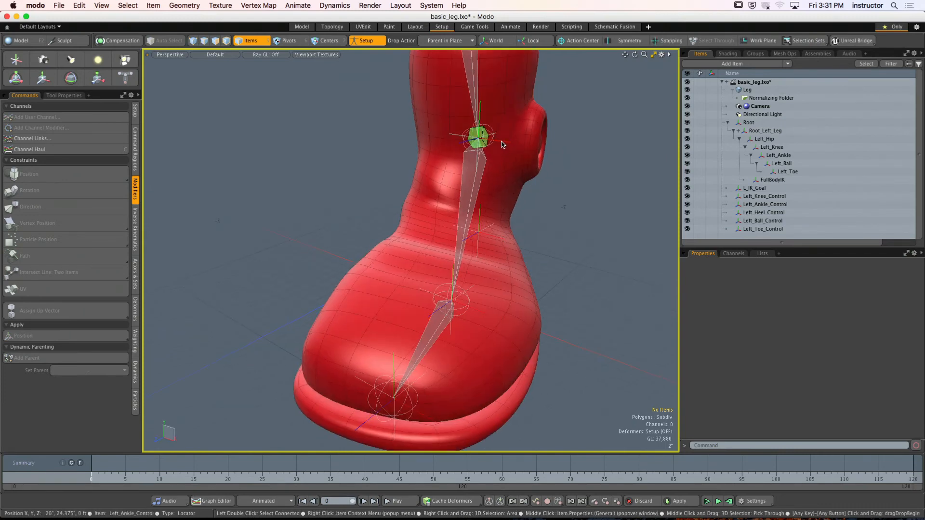
left_click(501, 142)
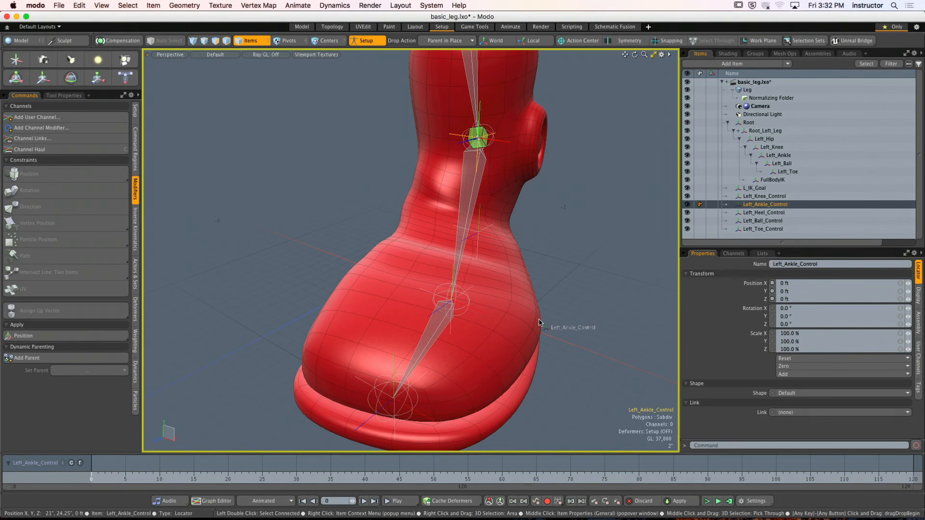
right_click(484, 316)
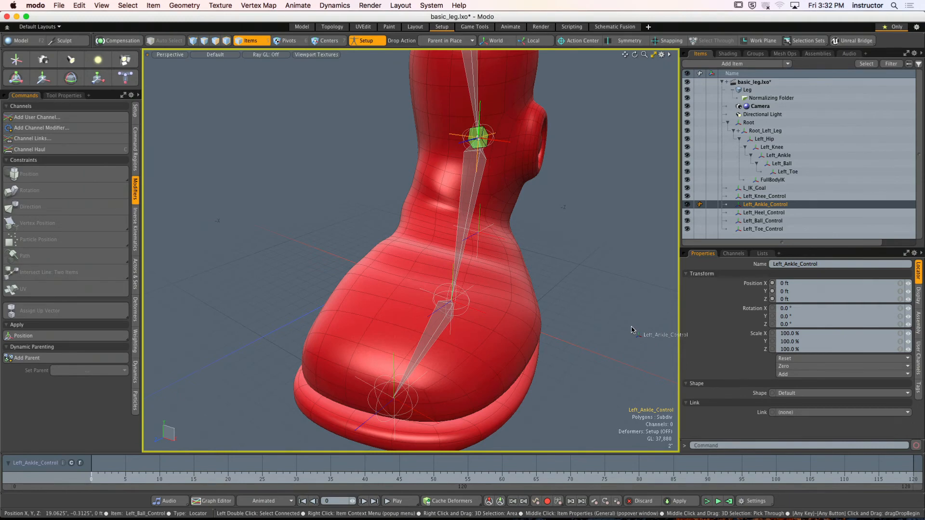
left_click_drag(632, 330, 485, 315)
left_click_drag(579, 285, 368, 348, "alt")
left_click_drag(473, 316, 461, 309, "alt")
left_click(302, 382)
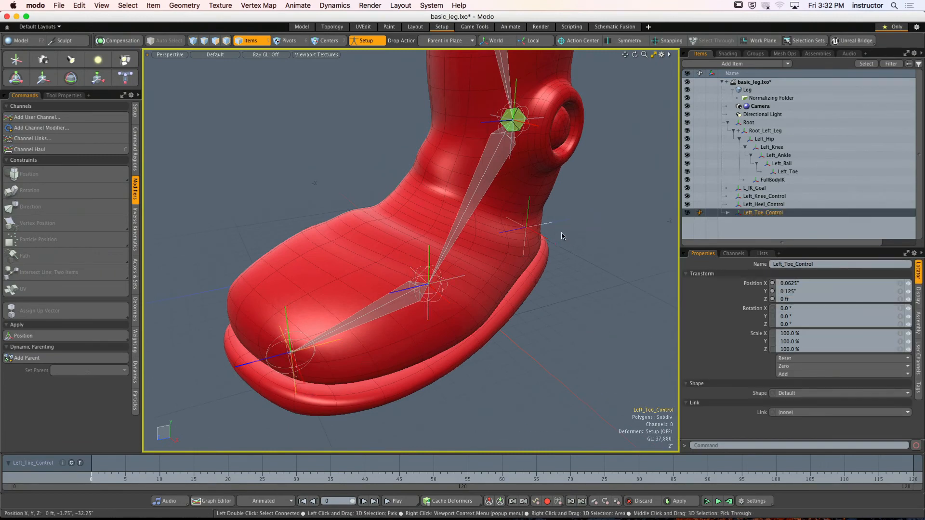
- Parent Left_Toe_Control to Left_Heel_Control in place, and expand Left_Heel_Control's hierarchy in the item list
left_click_drag(561, 233, 551, 238, "alt")
left_click_drag(541, 291, 408, 355, "alt")
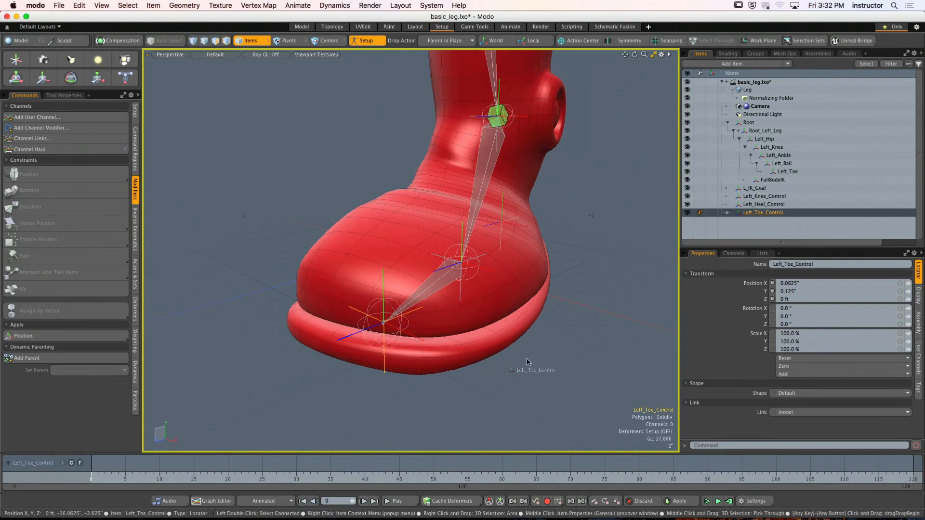
key("Delete")
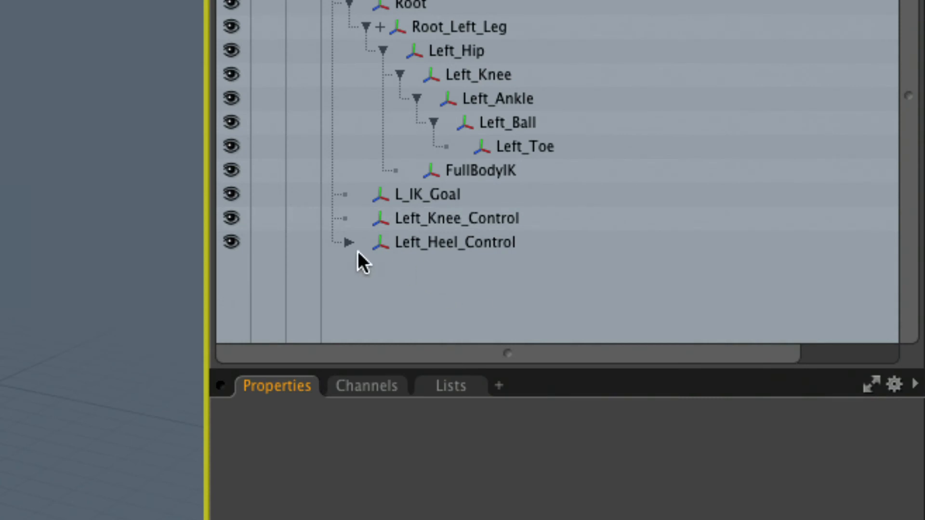
left_click(727, 205)
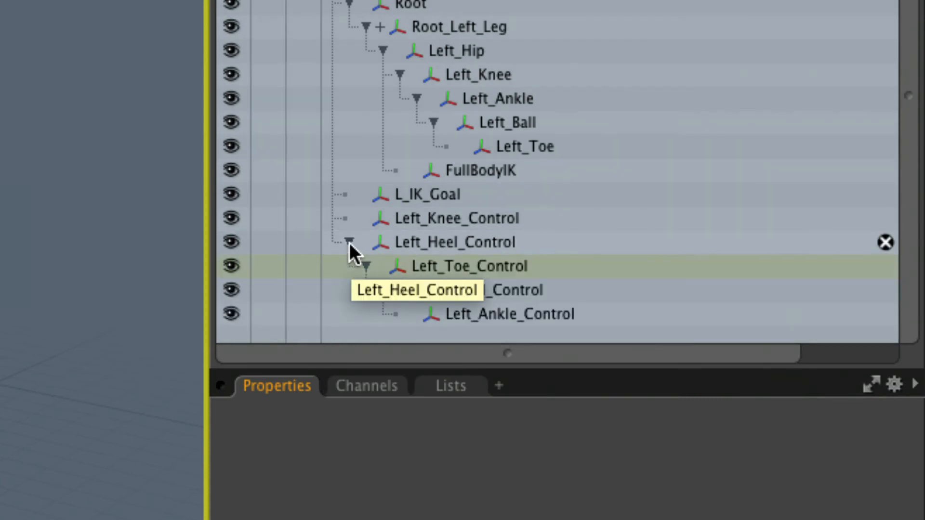
- Review the reverse foot hierarchy by selecting the heel, toe, ball and ankle controls in turn, and clear the selection
left_click(420, 240)
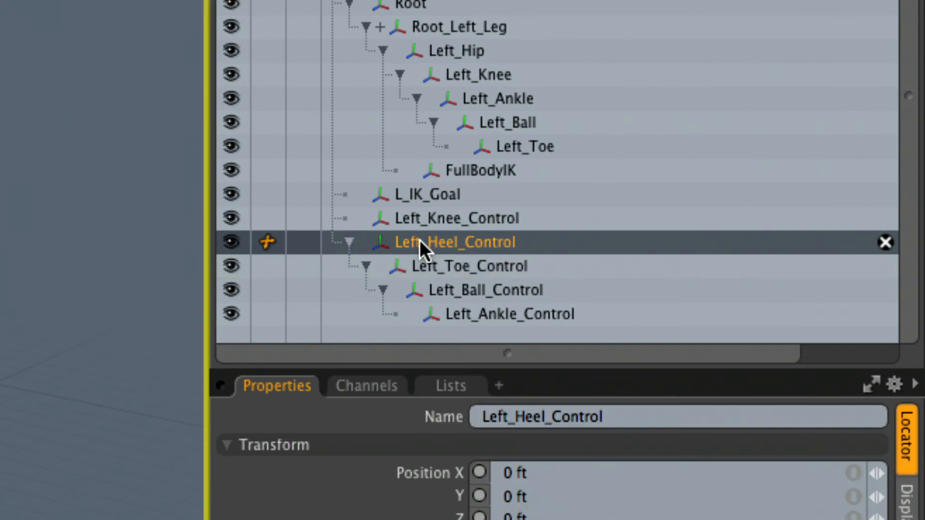
left_click(463, 266)
left_click(472, 288)
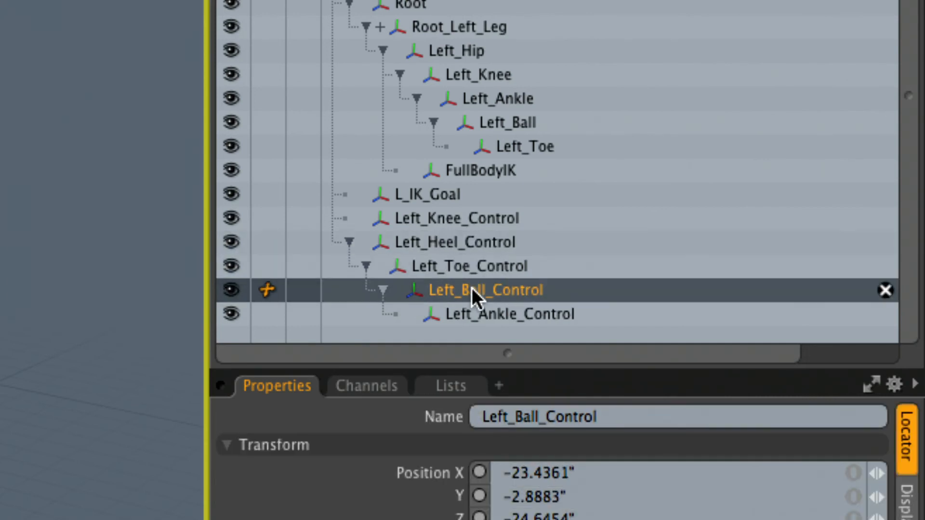
left_click(496, 314)
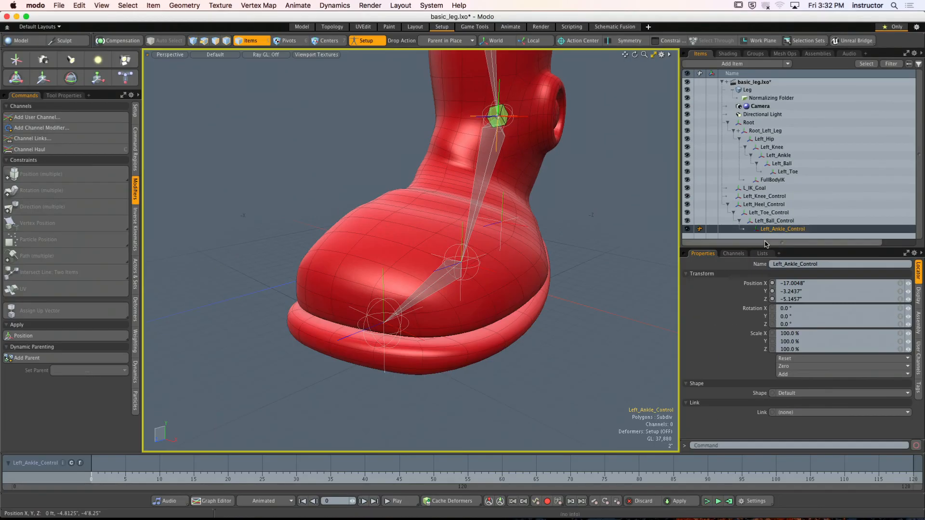
left_click_drag(645, 246, 589, 245, "alt")
left_click(612, 252)
- Test-rotate Left_Heel_Control about its X axis with the Transform tool, and undo the rotation
left_click(774, 205)
key("y")
left_click_drag(524, 230, 400, 130)
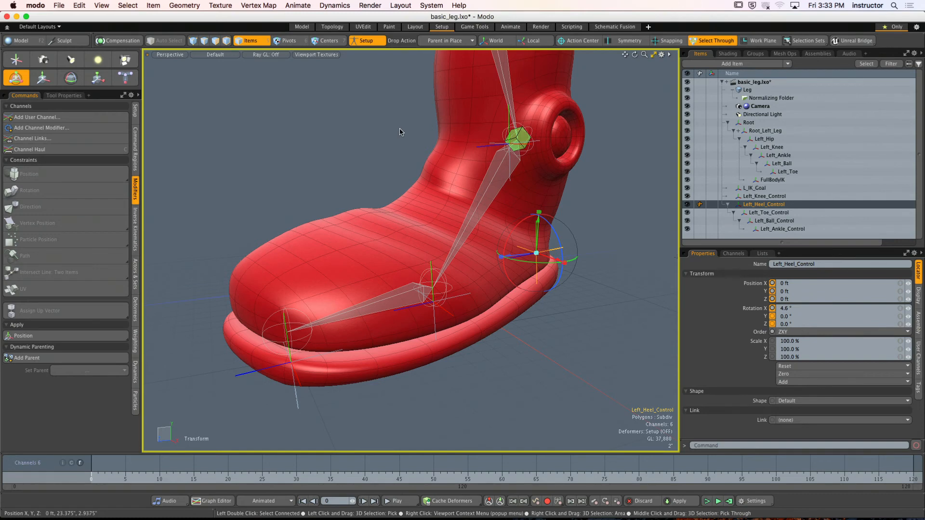
key("super+z")
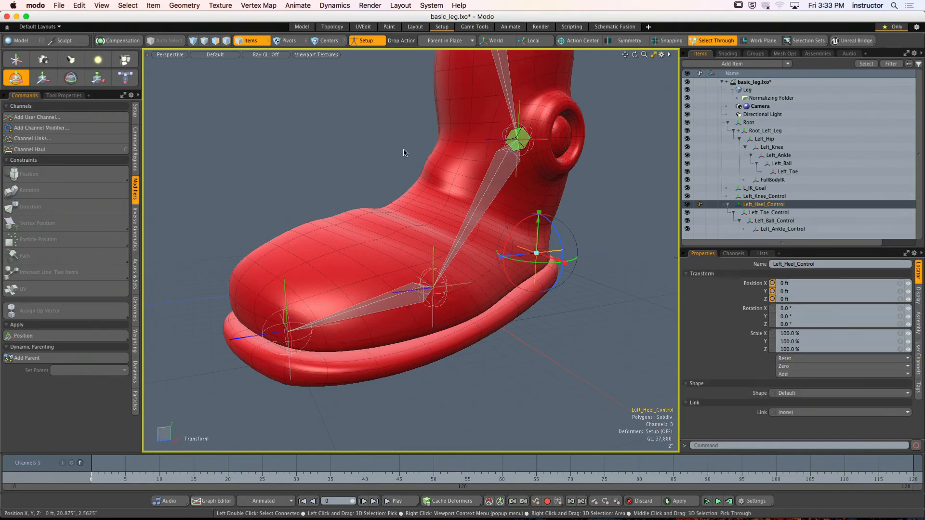
- Test-rotate Left_Ball_Control about its X axis, and undo the rotation
left_click(449, 303)
left_click_drag(450, 303, 464, 313, "alt")
left_click_drag(410, 259, 323, 263)
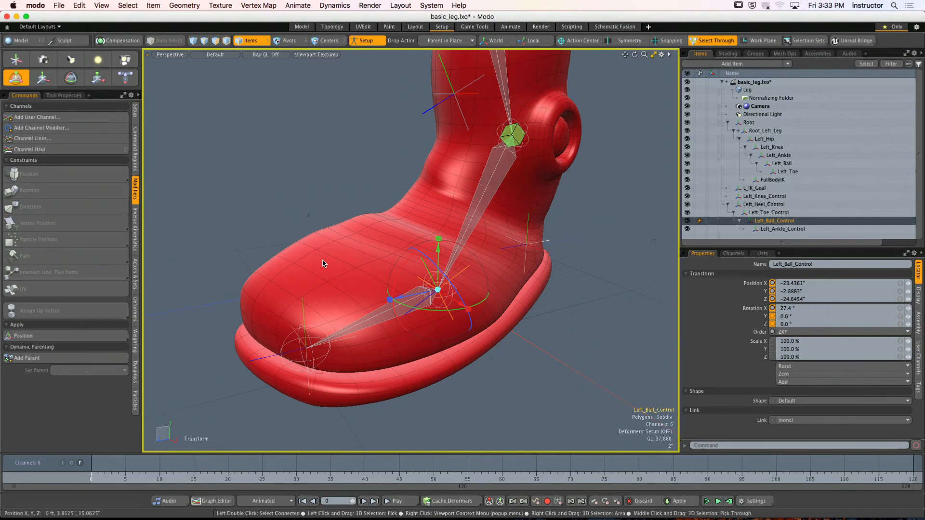
key("super+z")
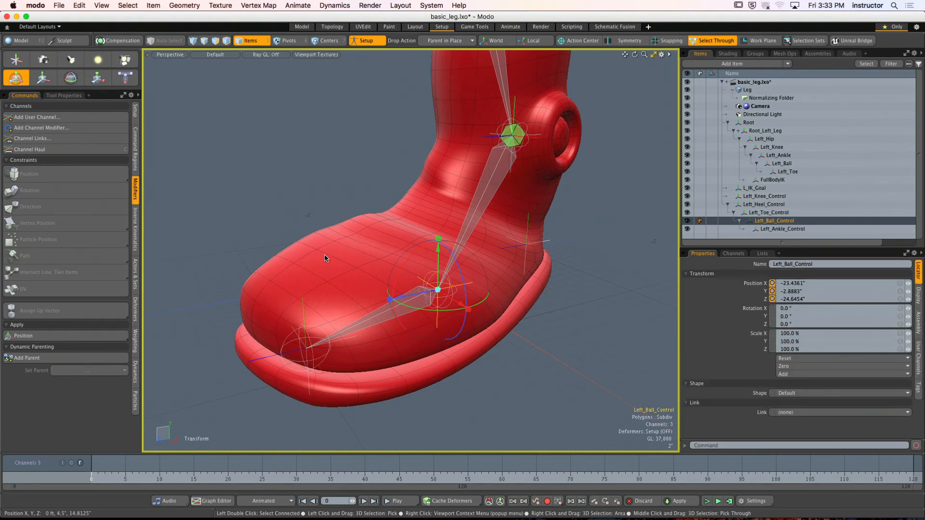
- Test-rotate Left_Toe_Control, undo the rotation, and clear the selection
left_click_drag(324, 256, 329, 233, "alt+shift")
left_click(305, 293)
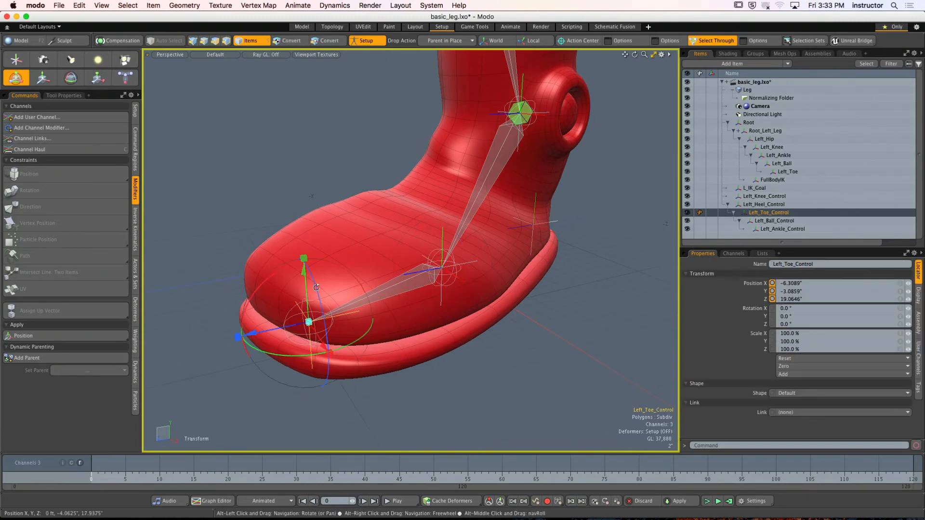
left_click_drag(283, 269, 388, 284)
key("super+z")
left_click(464, 286)
left_click_drag(388, 284, 414, 279, "ctrl+alt")
mouse_move(414, 279)
left_mouse_down("alt")
mouse_move(336, 241)
mouse_move(248, 236)
mouse_move(369, 274)
mouse_move(361, 279)
mouse_move(466, 288)
mouse_move(412, 259)
mouse_move(424, 269)
left_mouse_up("alt")
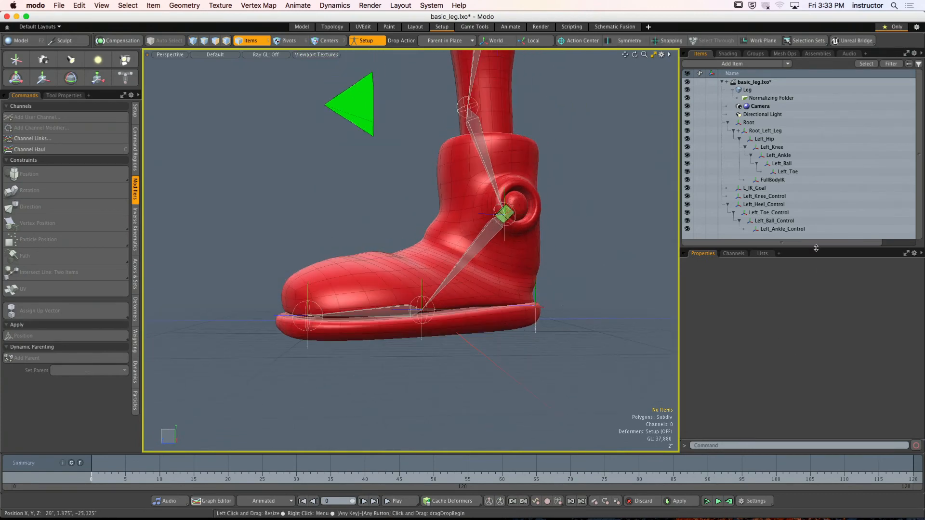
mouse_move(815, 247)
left_mouse_down()
mouse_move(815, 302)
mouse_move(816, 249)
left_mouse_up()
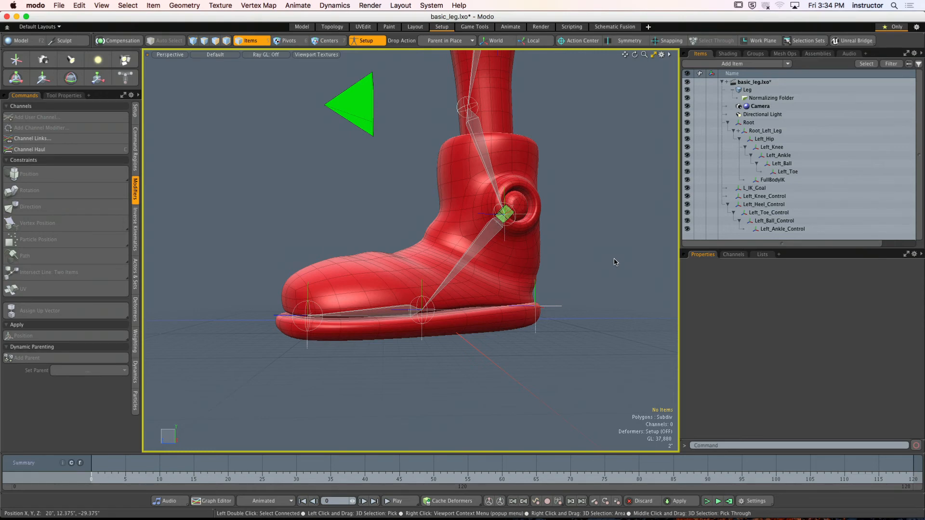
- Constrain the Left_Ball joint to Left_Ball_Control with a Position constraint, and clear the selection
left_click(388, 314)
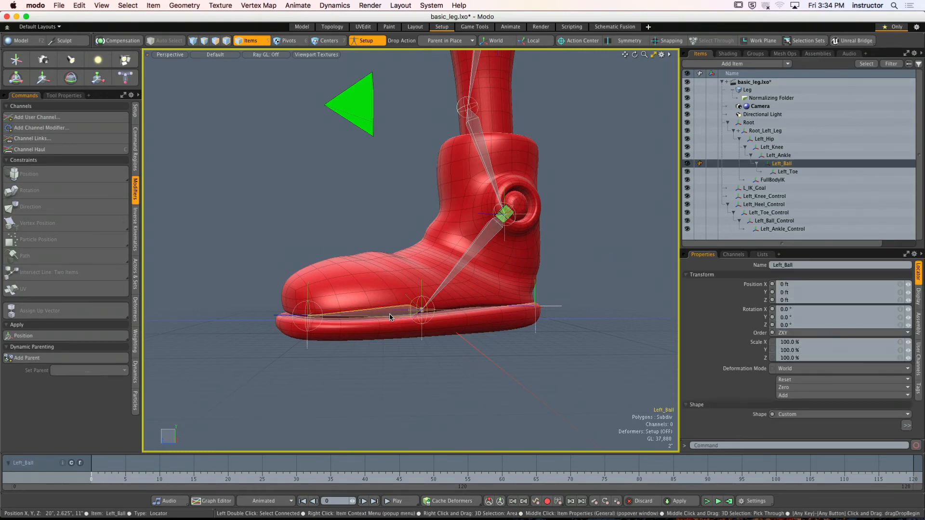
left_click_drag(390, 315, 496, 315, "alt")
left_click_drag(496, 315, 566, 334, "alt")
left_click_drag(345, 286, 366, 295, "alt+shift")
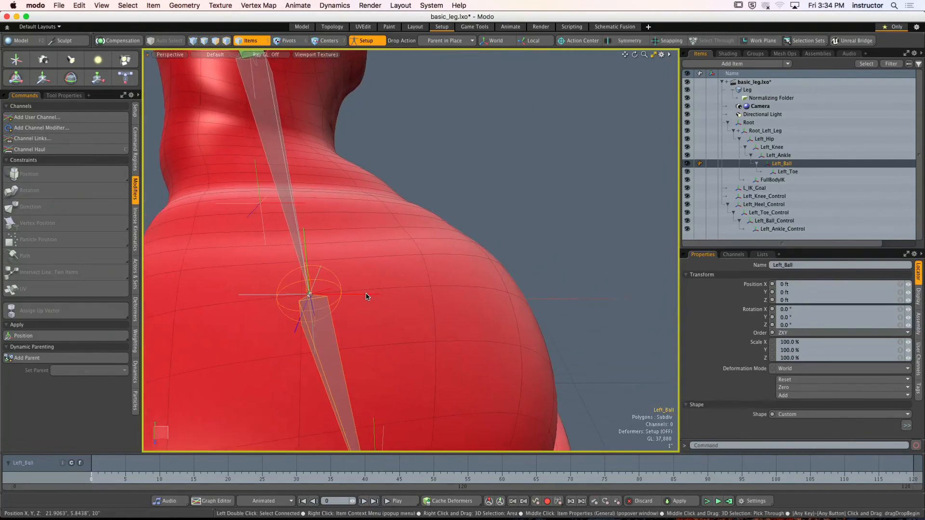
left_click(366, 296, "shift")
left_click_drag(493, 293, 449, 299, "alt")
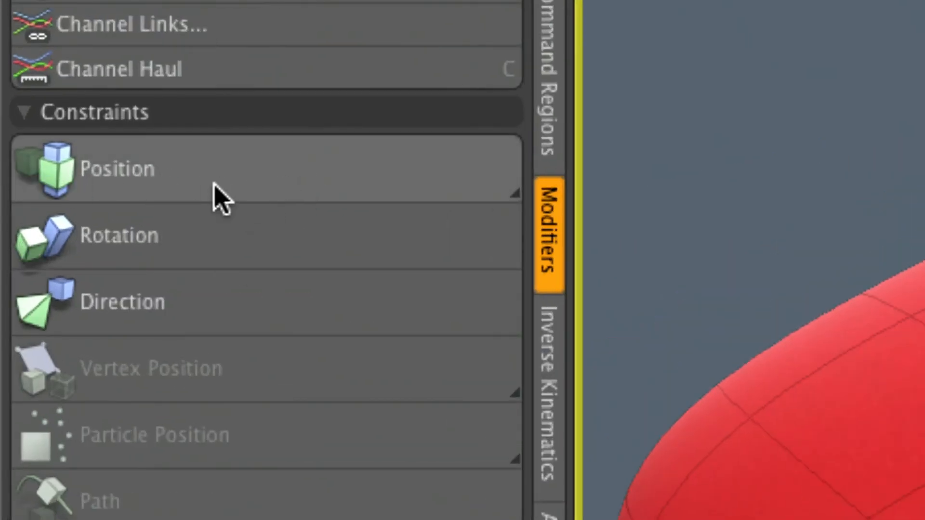
left_click(214, 182)
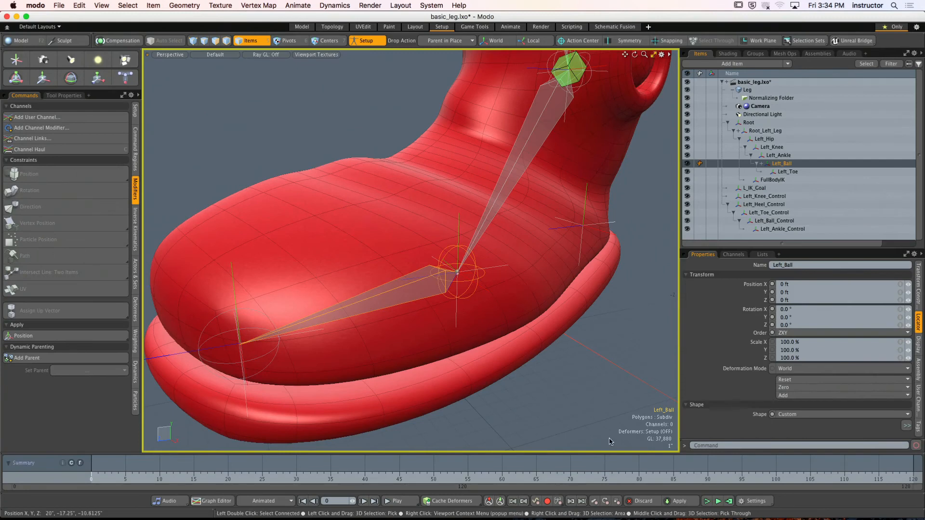
left_click(609, 442)
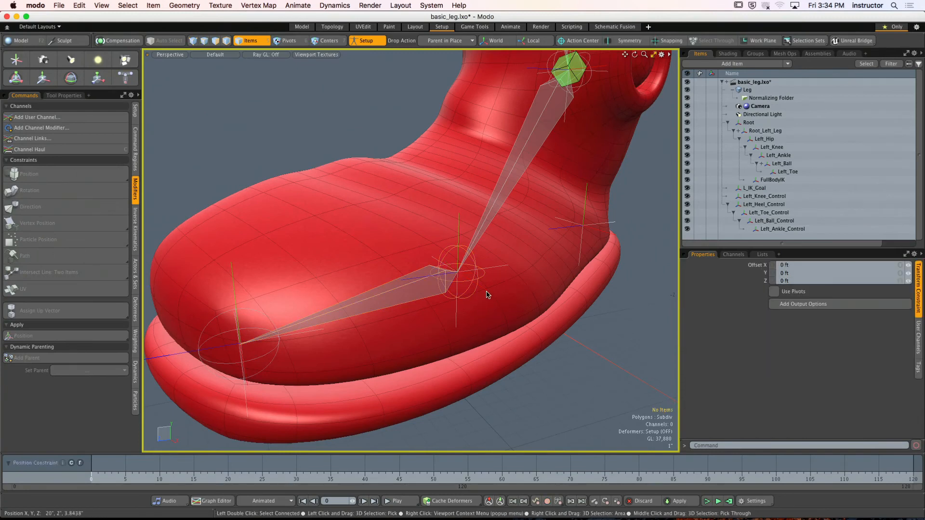
- Test-rotate Left_Ball_Control with the Transform tool to check the position constraint, and clear the selection
left_click(485, 292)
left_click_drag(486, 292, 497, 297, "alt")
key("y")
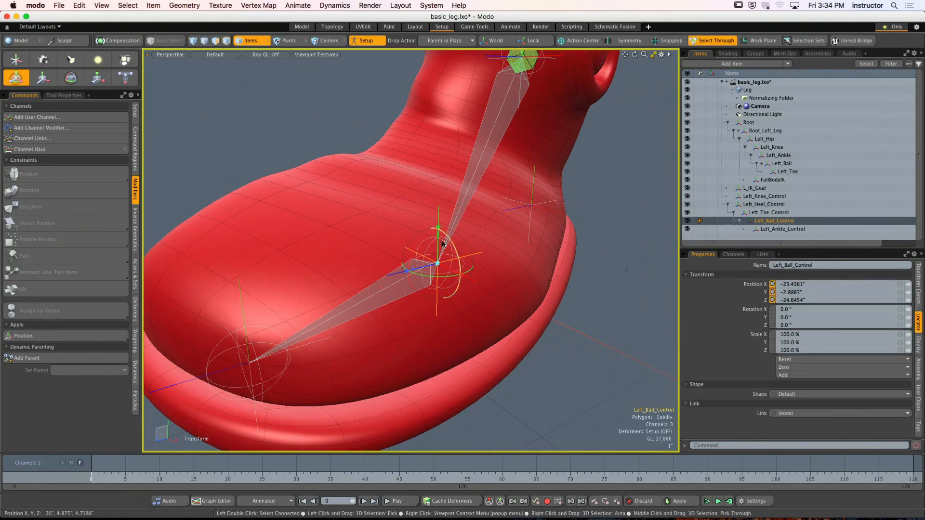
left_click_drag(437, 240, 465, 246)
key("q")
left_click(626, 215)
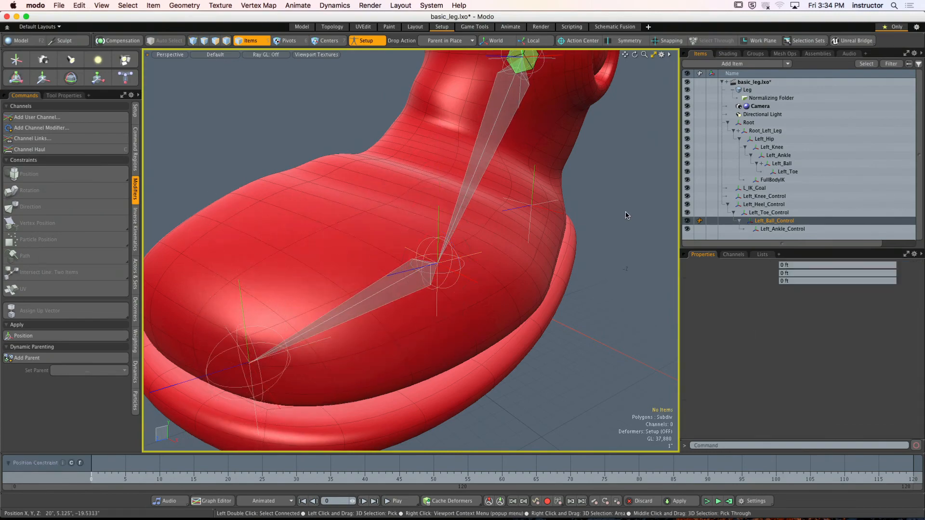
left_click_drag(626, 215, 606, 230, "alt")
left_click(407, 296)
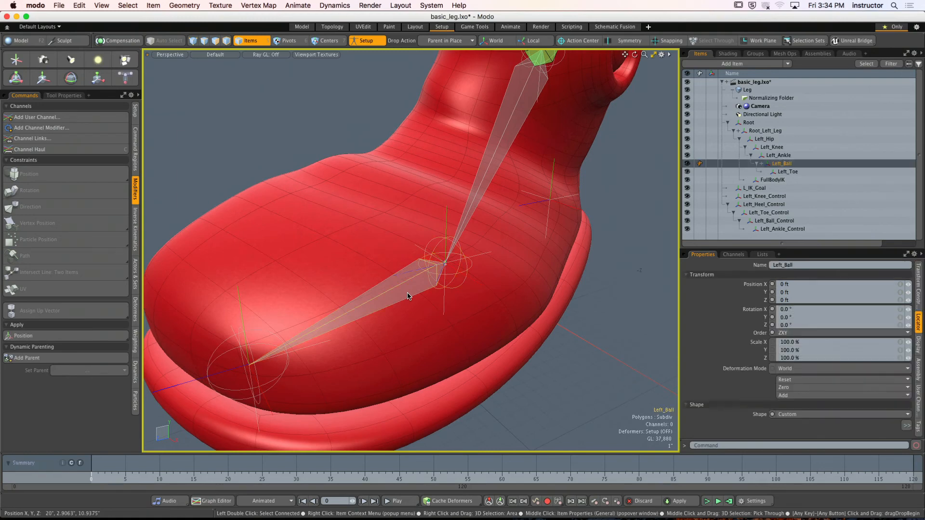
left_click(476, 286)
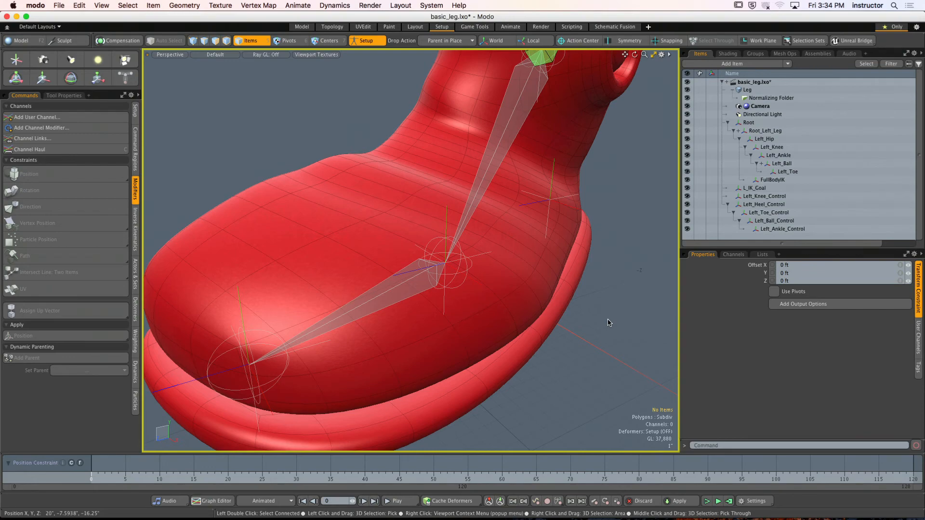
left_click_drag(583, 319, 434, 256, "alt")
left_click(438, 256)
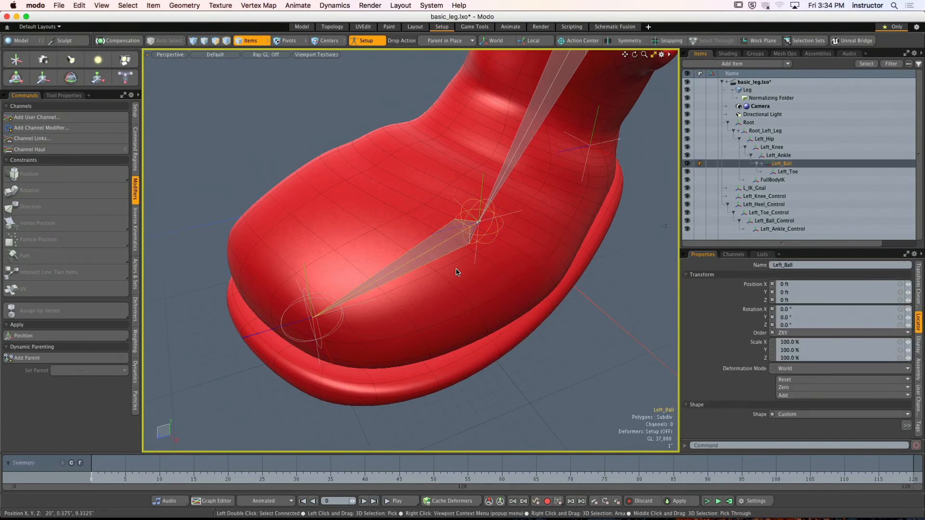
left_click_drag(361, 318, 420, 362, "alt")
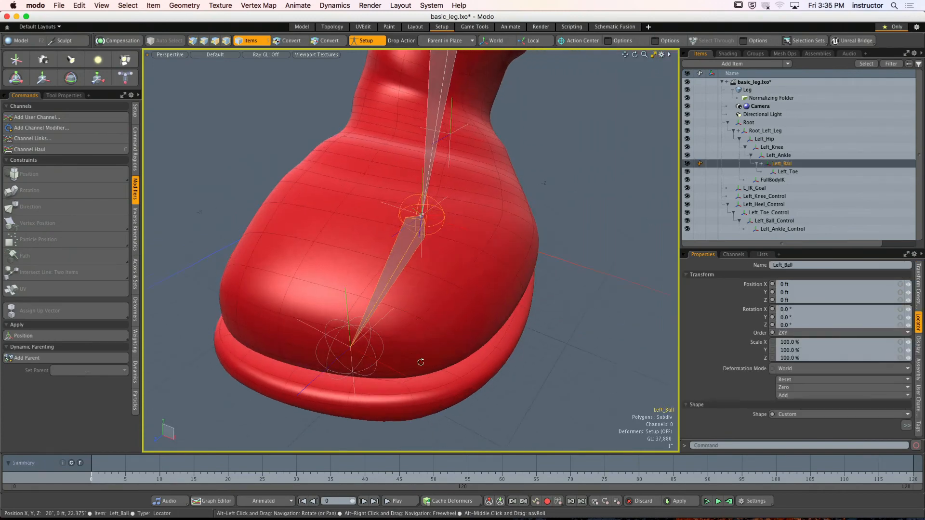
left_click(407, 370, "shift")
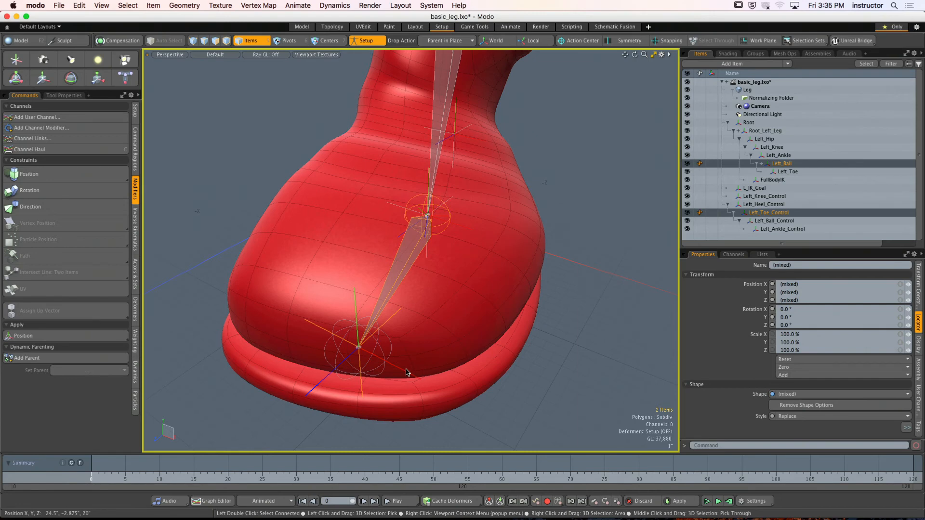
left_click(547, 279)
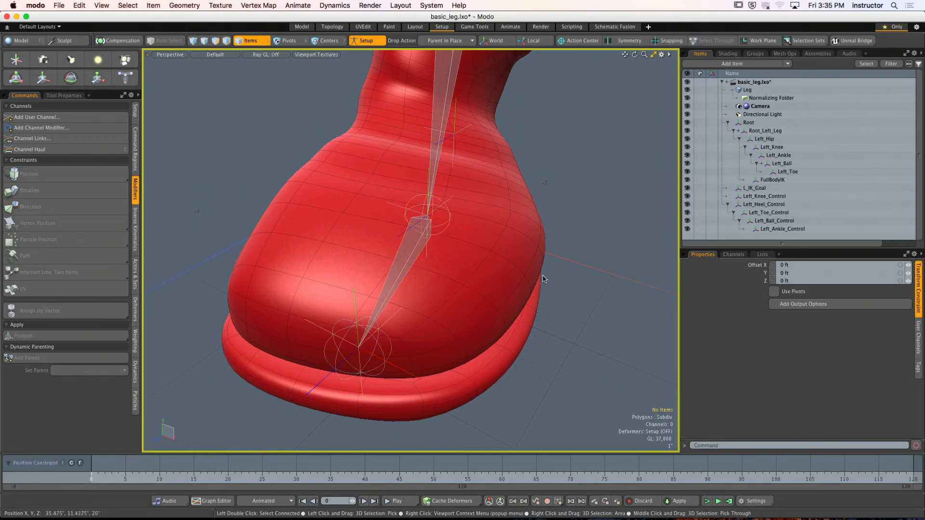
- Add a Direction constraint that aims the Left_Ball joint at Left_Toe_Control, and clear the selection
left_click(413, 251)
left_click_drag(413, 251, 463, 304, "alt")
left_click(484, 310, "shift")
left_click(48, 207)
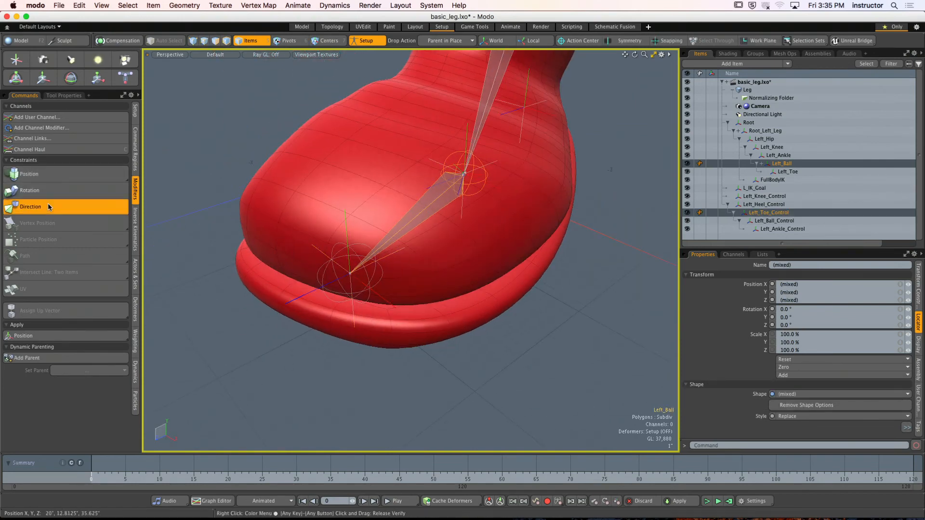
left_click(469, 359)
- Test Left_Toe_Control with the Transform tool to check the direction constraint, undo the change, and drop the tool
left_click_drag(468, 359, 450, 332, "alt")
left_click(436, 314)
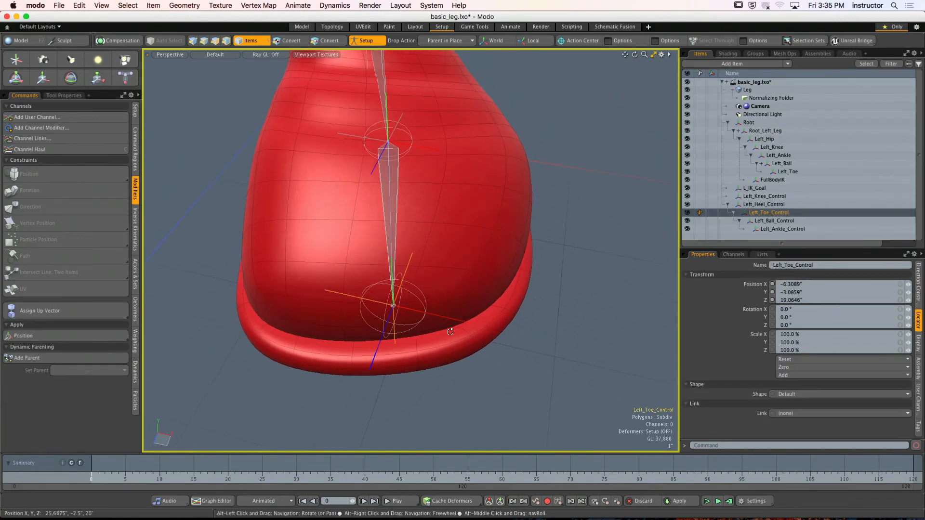
key("t")
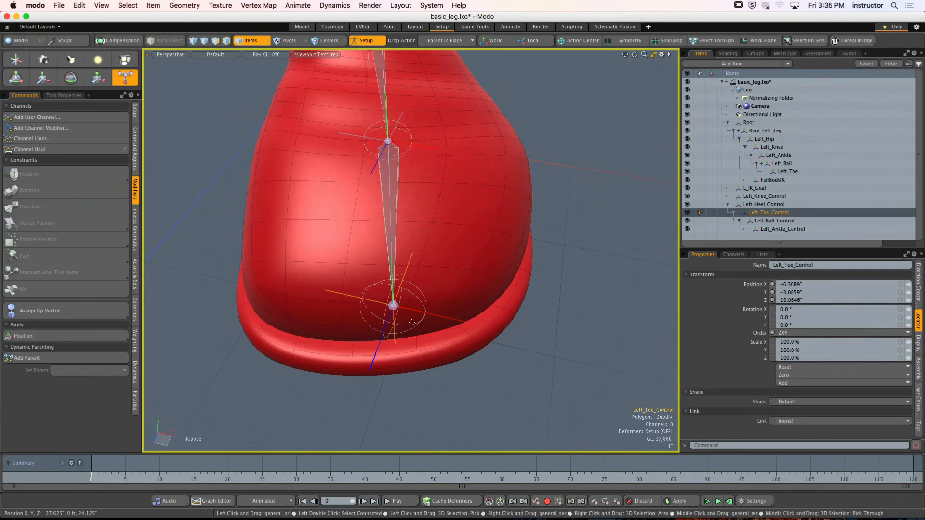
key("space")
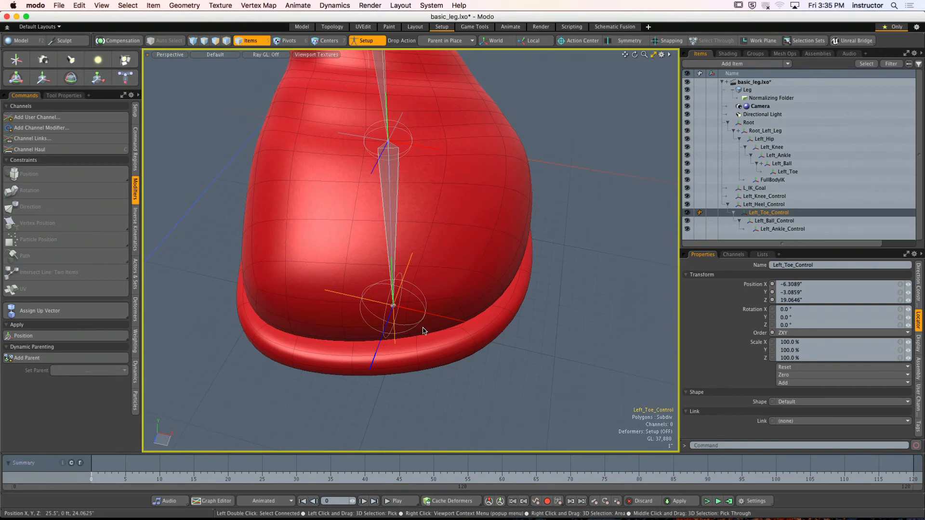
key("y")
left_click_drag(439, 320, 417, 310)
key("super+z")
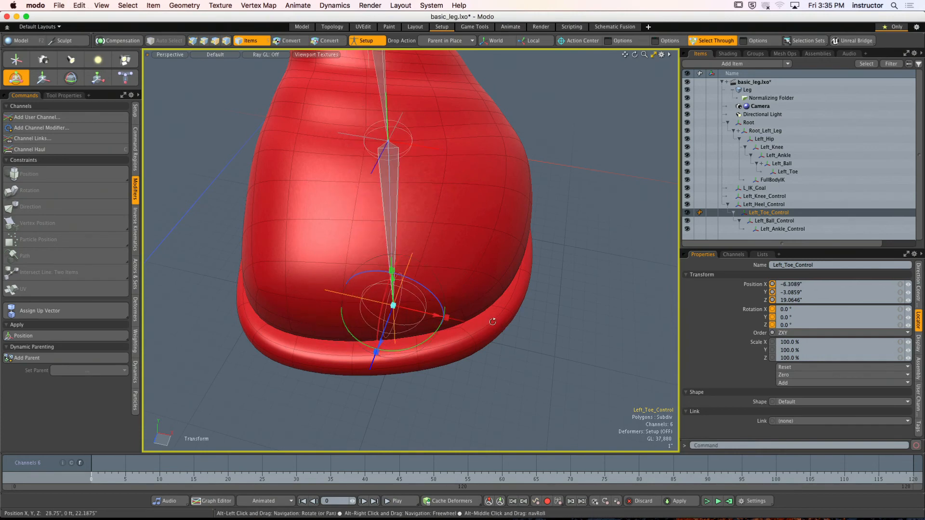
left_click_drag(492, 319, 422, 305, "alt")
key("space")
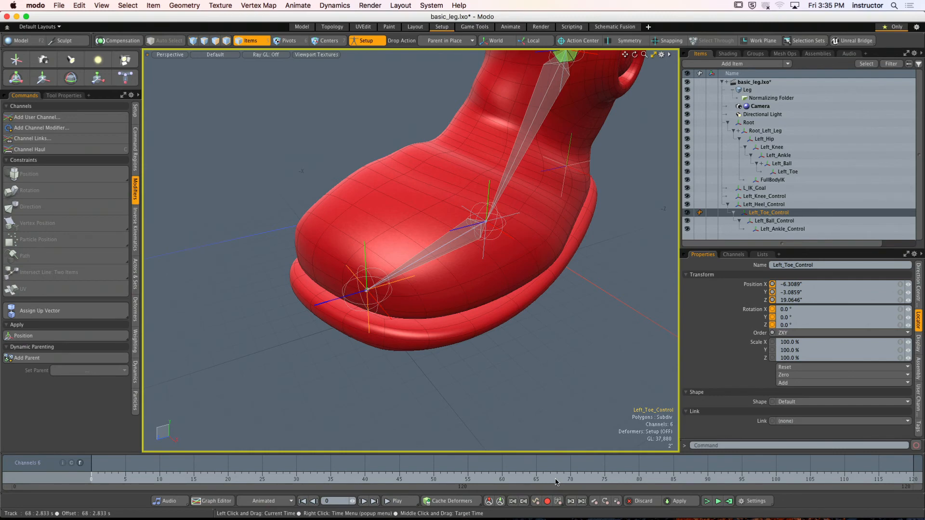
- Parent the L_IK_Goal locator at the ankle to Left_Ankle_Control, keeping it in place, and clear the selection
left_click_drag(434, 174, 469, 170, "alt")
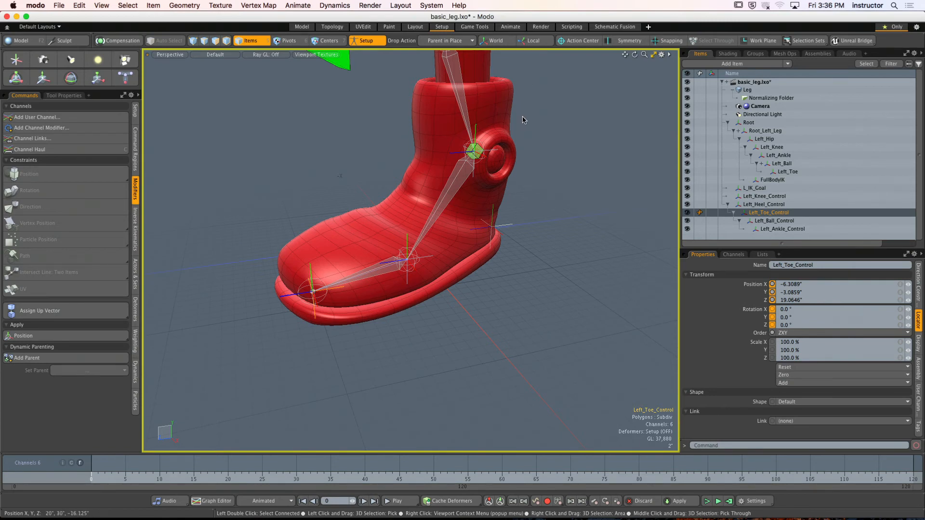
left_click_drag(460, 155, 354, 237, "ctrl+alt")
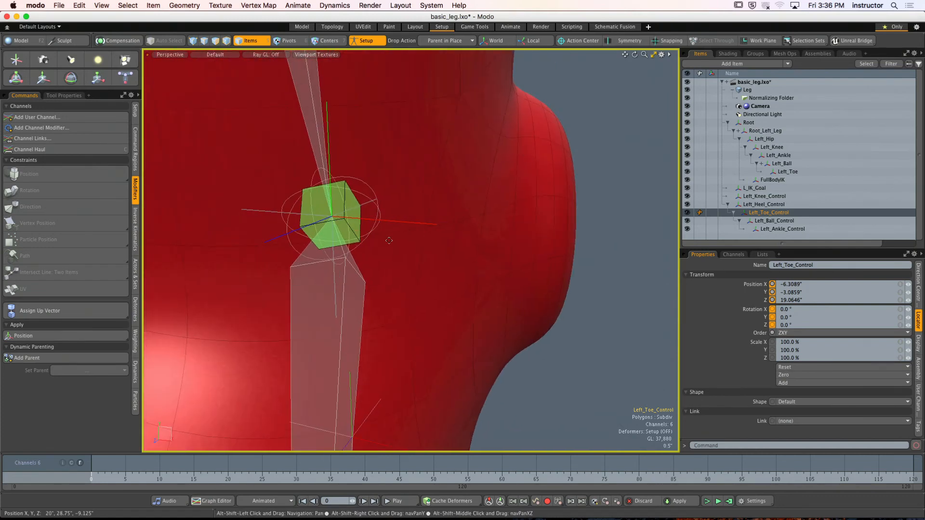
left_click(346, 228)
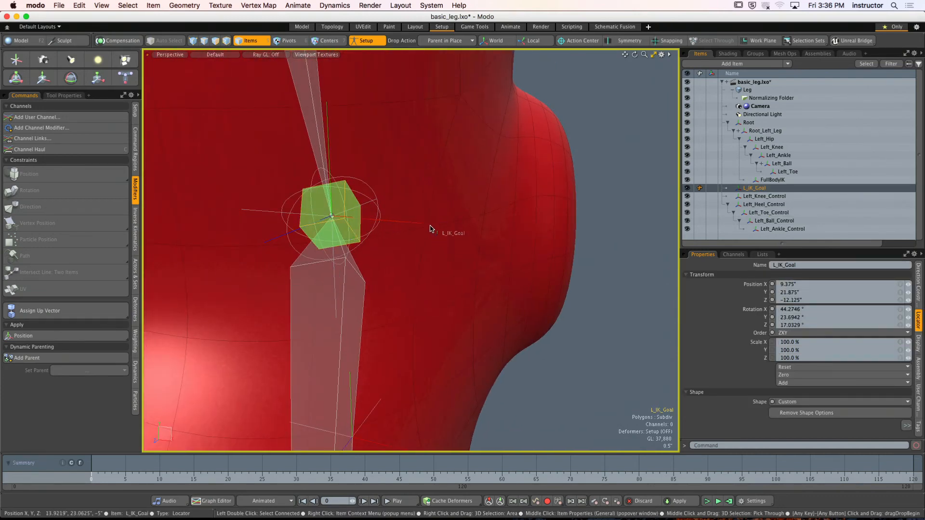
left_click_drag(431, 228, 432, 227)
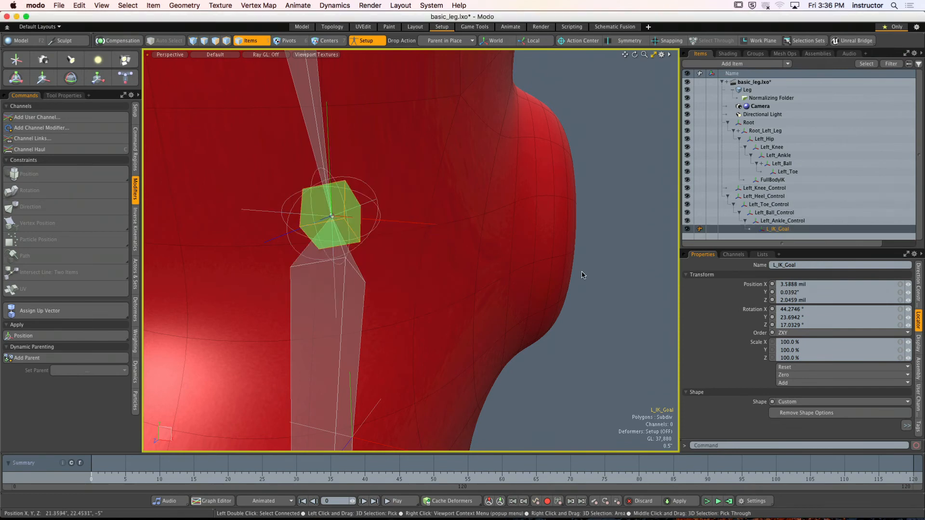
left_click(613, 275)
- Test-move Left_Ankle_Control with the Transform tool to check the IK goal, restore its position, drop the tool and clear the selection
left_click_drag(613, 274, 543, 235, "ctrl+alt")
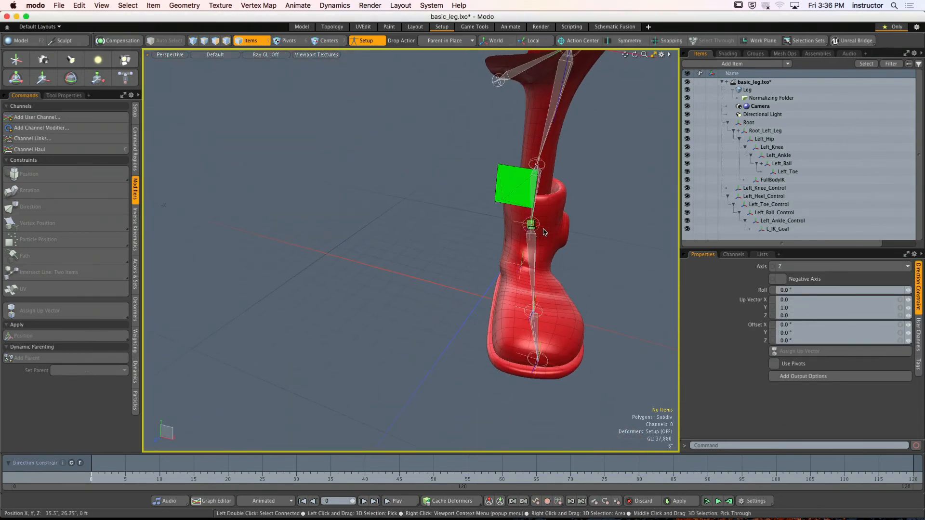
left_click(547, 235)
key("y")
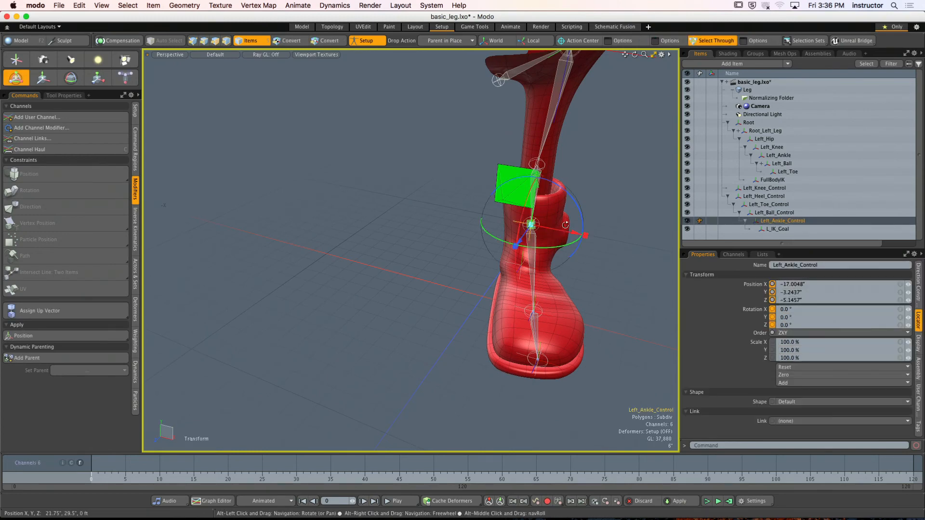
left_click_drag(552, 236, 535, 213, "alt")
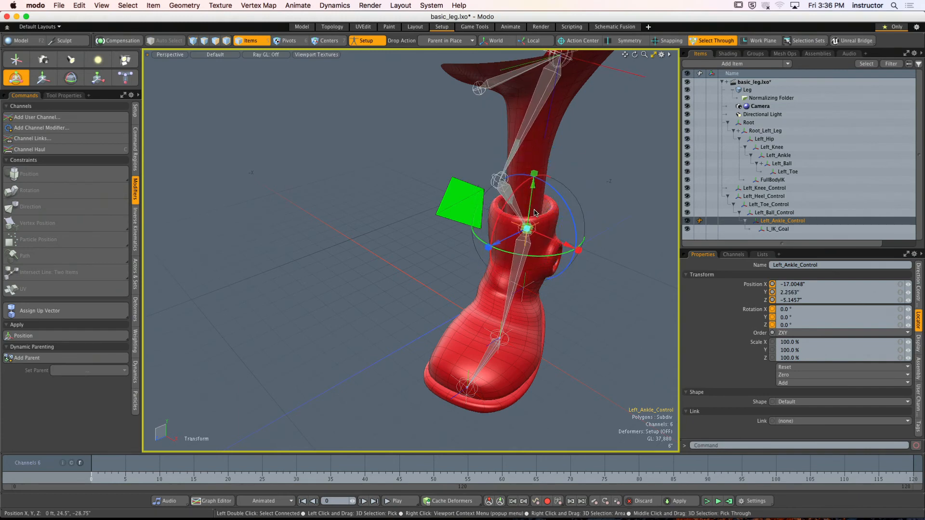
left_click_drag(535, 212, 535, 231)
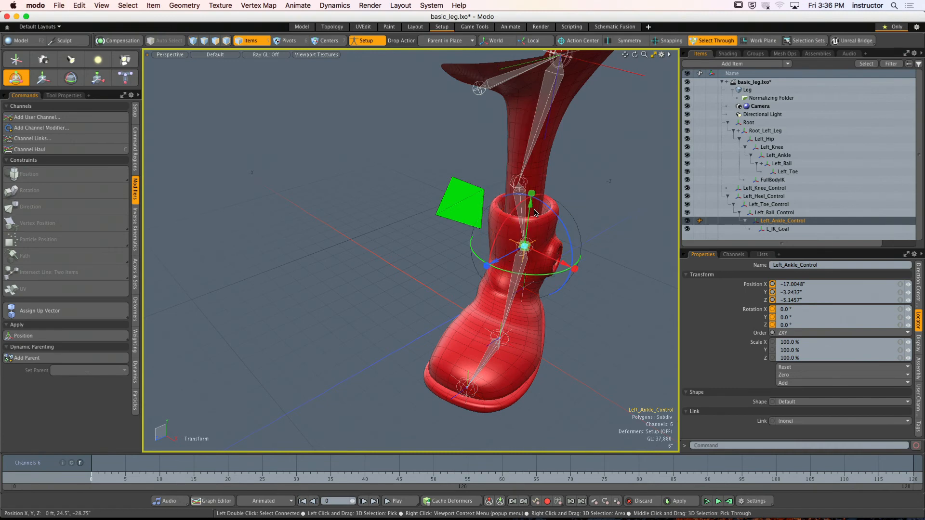
left_click_drag(601, 223, 557, 194, "alt+shift")
key("space")
left_click(548, 186)
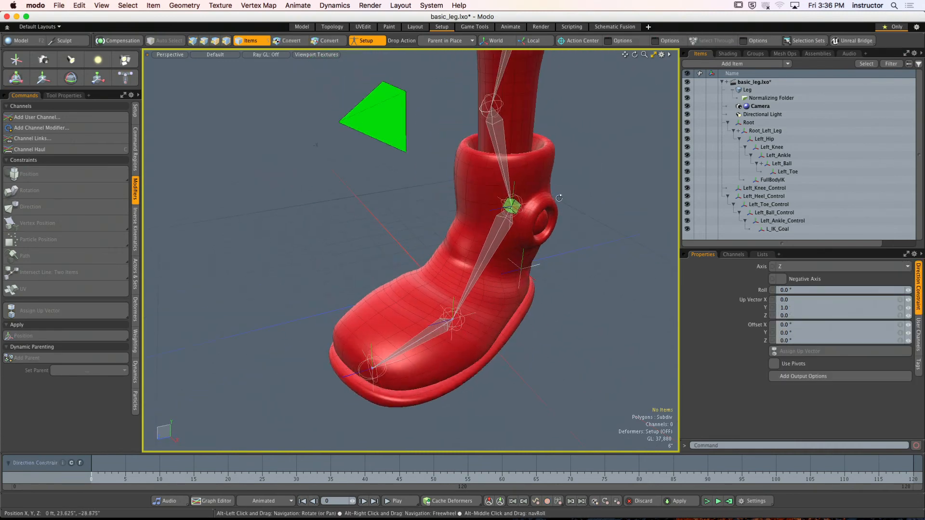
- Test Left_Heel_Control with the Transform tool to check how the foot follows, and undo the changes
left_click(538, 268)
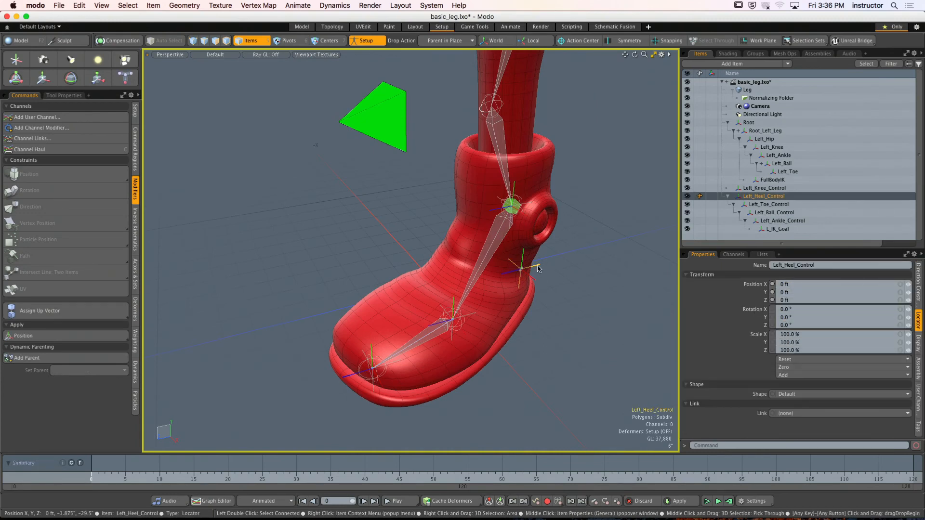
key("y")
left_click_drag(528, 225, 500, 196)
key("super+z")
key("super+z")
key("super+z")
key("super+z")
key("super+z")
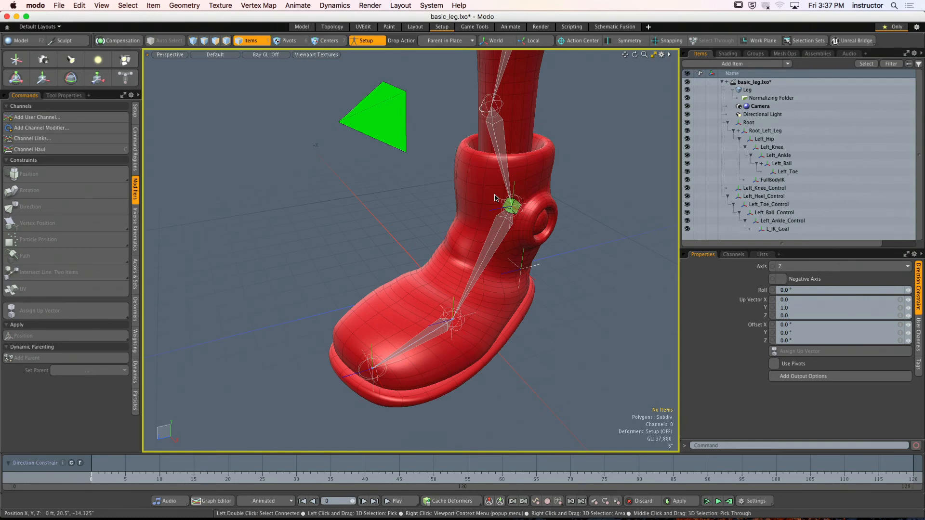
- Enlarge the item list, examine how L_IK_Goal is parented under Left_Ankle_Control, and clear the selection
left_click_drag(875, 249, 875, 281)
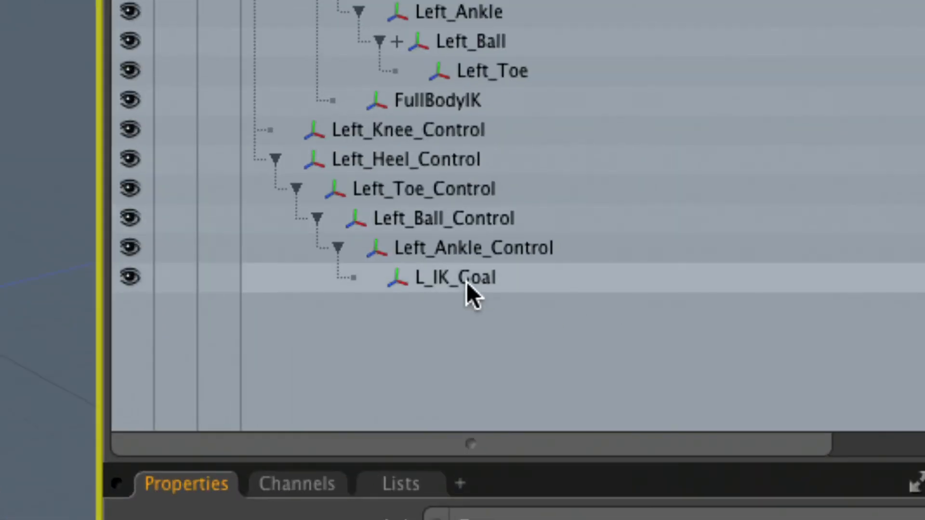
left_click(466, 280)
left_click(444, 247)
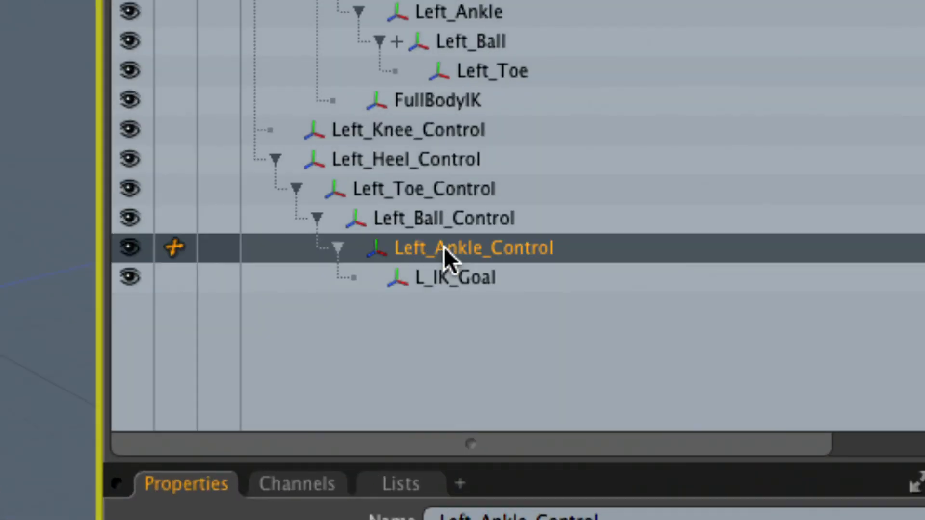
left_click(432, 284)
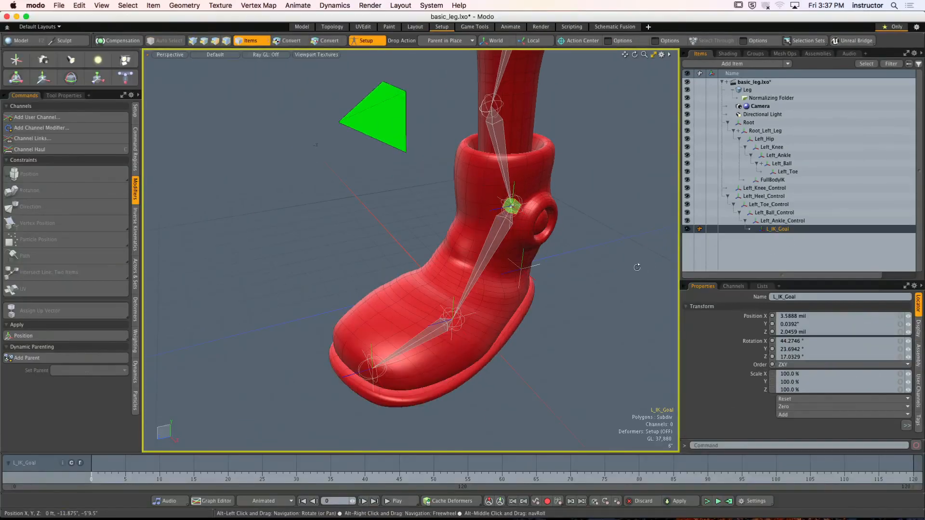
left_click_drag(638, 264, 534, 268, "alt")
left_click(530, 267)
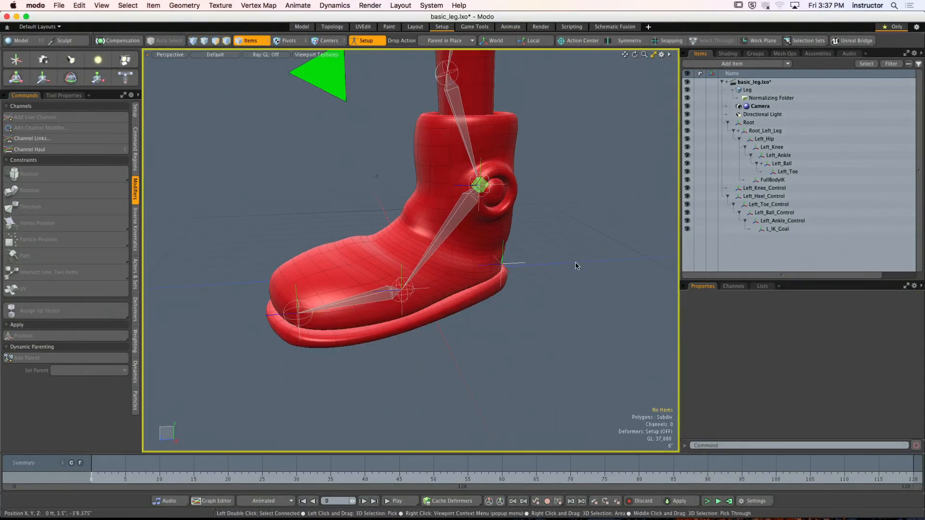
- Test the complete foot control chain by transforming Left_Heel_Control, undo the changes, and clear the selection
left_click(526, 266)
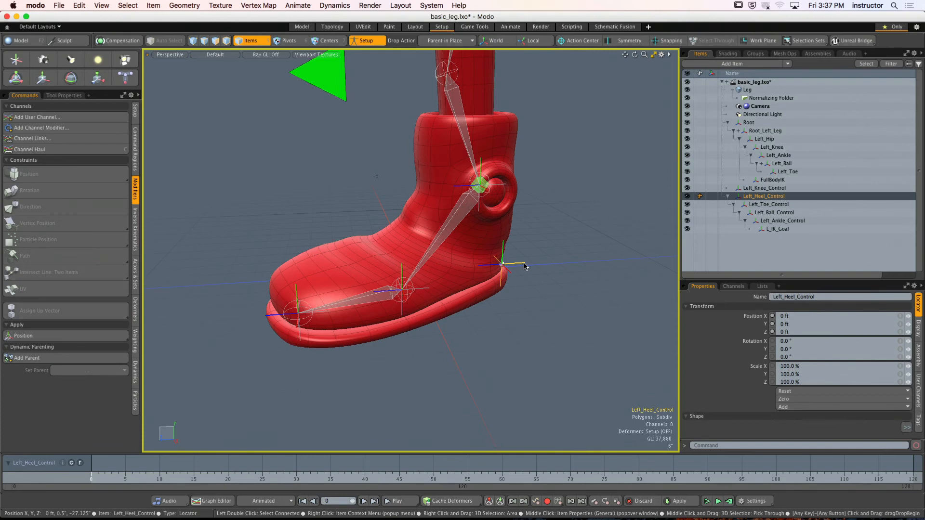
key("y")
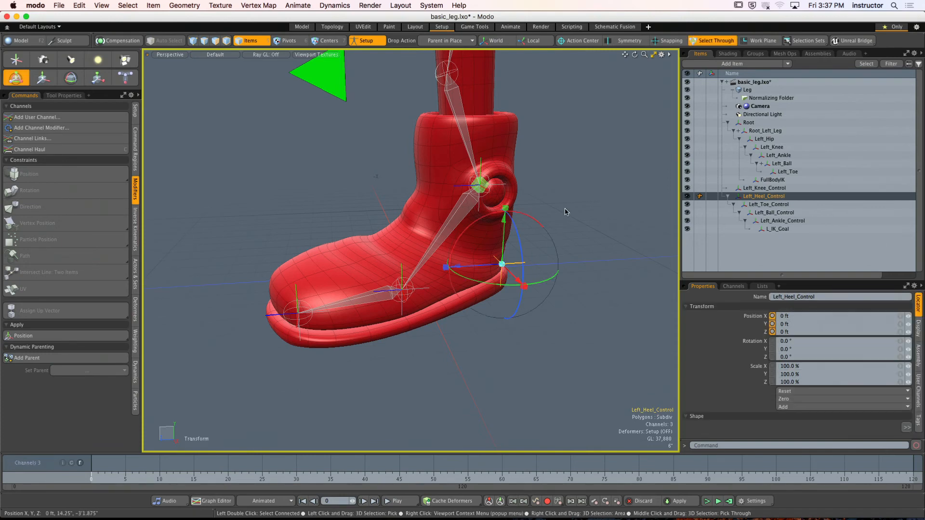
mouse_move(503, 228)
left_mouse_down()
mouse_move(507, 136)
mouse_move(545, 244)
mouse_move(422, 218)
mouse_move(422, 259)
mouse_move(422, 248)
mouse_move(448, 251)
mouse_move(469, 289)
mouse_move(462, 251)
mouse_move(472, 247)
mouse_move(475, 259)
mouse_move(507, 231)
mouse_move(572, 245)
mouse_move(517, 227)
left_mouse_up()
key("super+z")
key("super+z")
key("super+z")
key("super+z")
key("super+z")
left_click(448, 262)
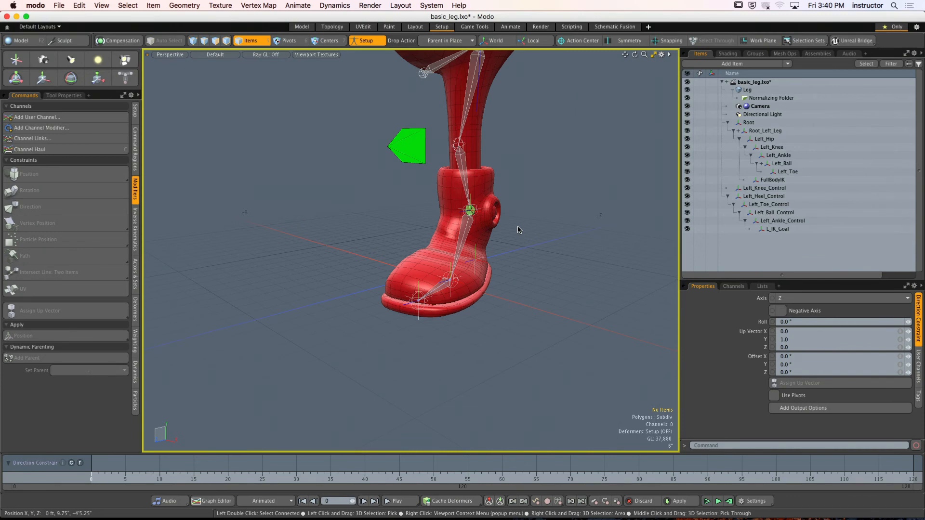
- Add a locator to the scene and name it Left_Foot_Up_Vector
left_click_drag(523, 223, 506, 238, "alt")
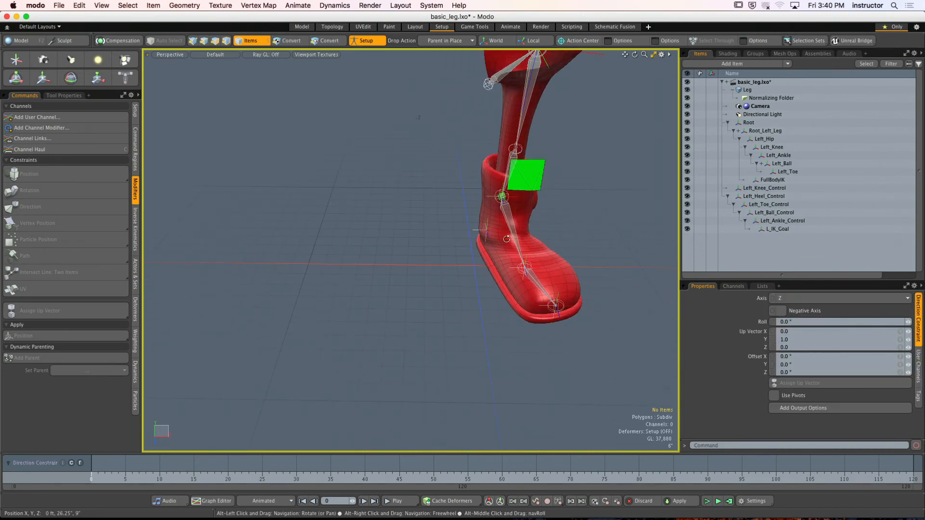
left_click(16, 60)
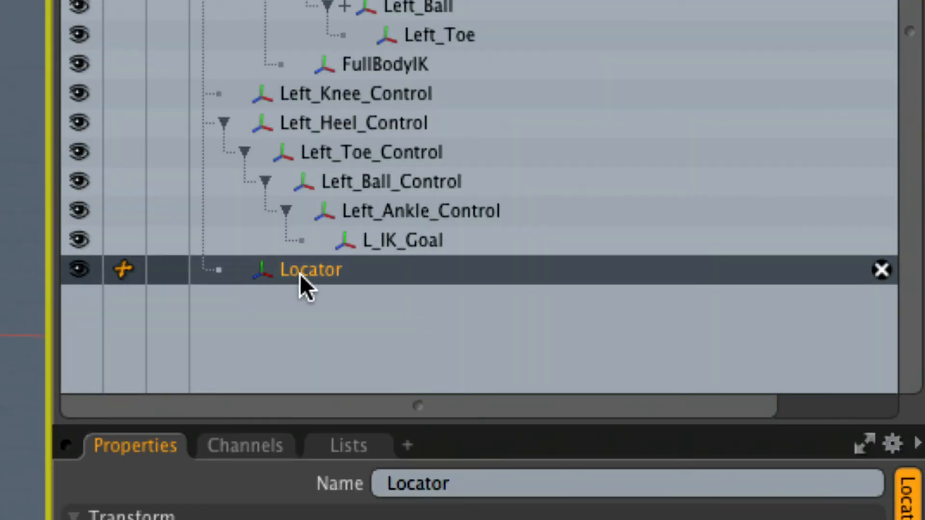
double_click(299, 273)
type("Left")
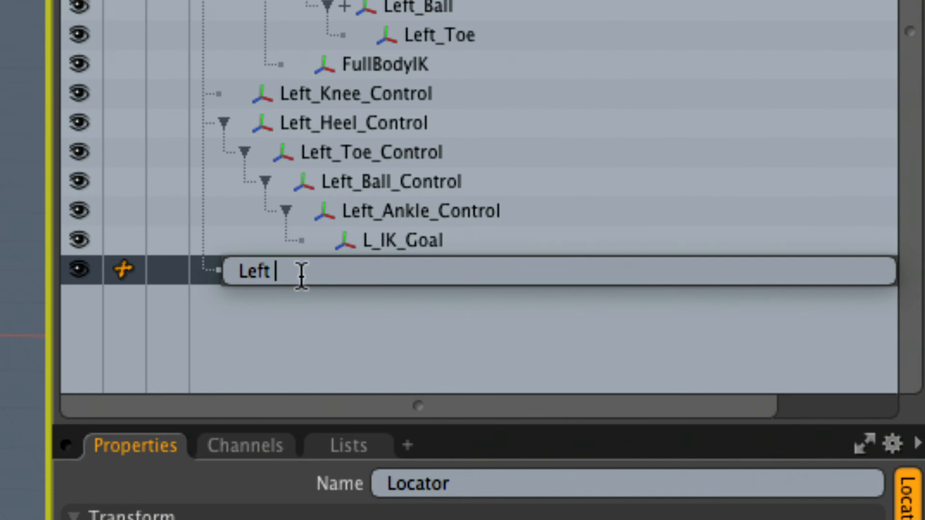
type("_Foot_U")
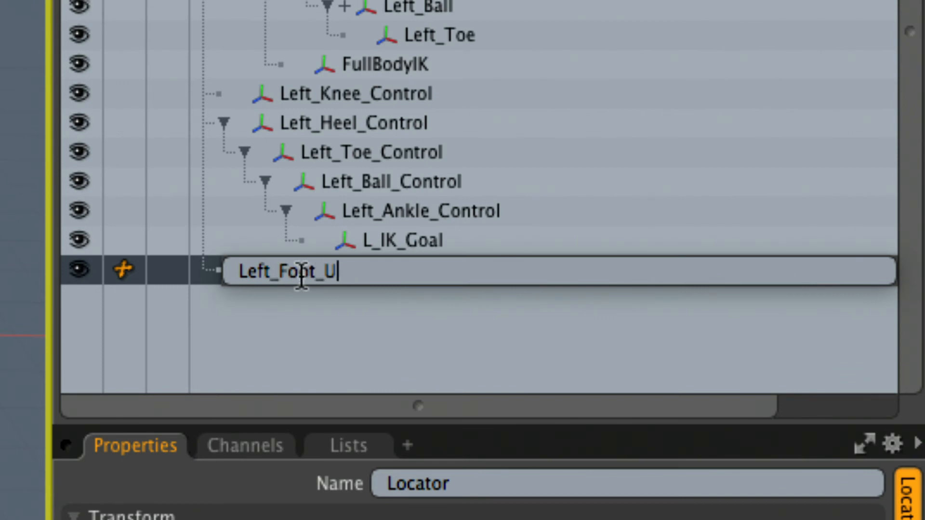
type("p_Vec")
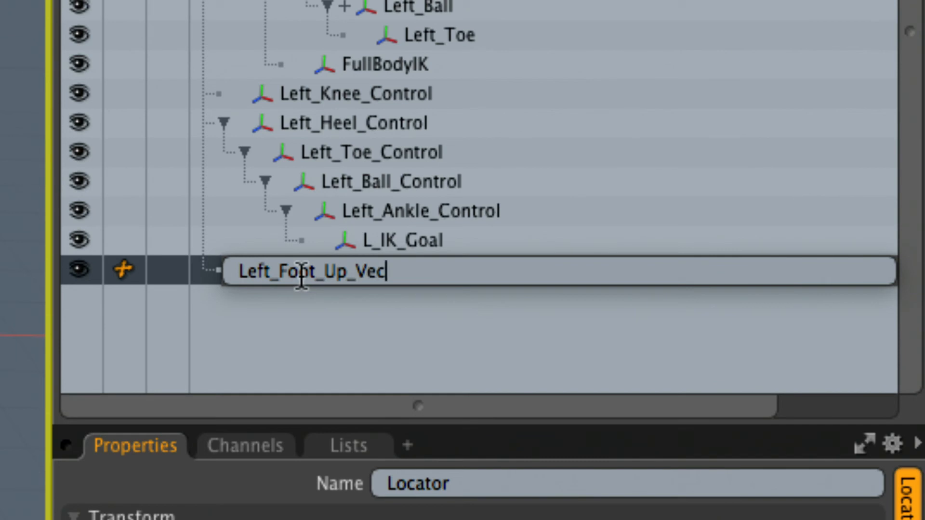
type("tor")
key("Return")
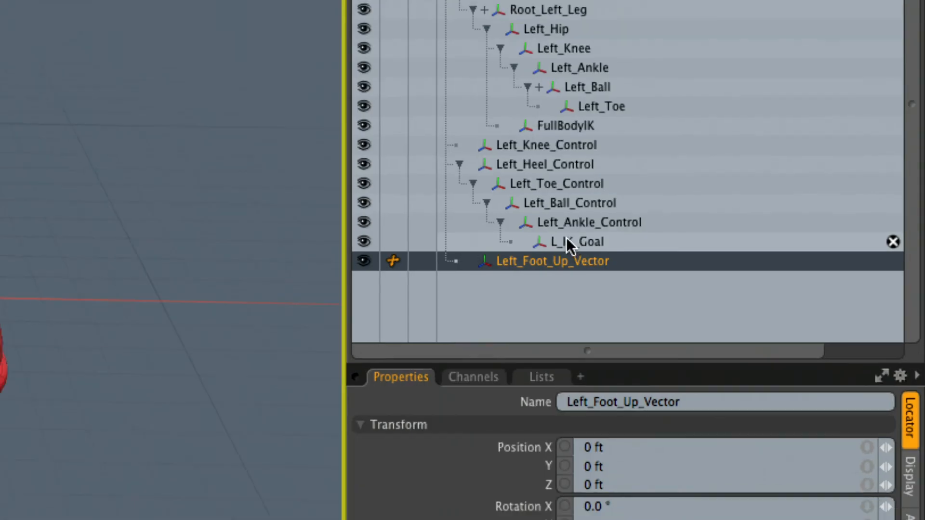
- Match the Left_Foot_Up_Vector locator's position to the Left_Ball joint using the Match Position drop action
left_click(451, 41)
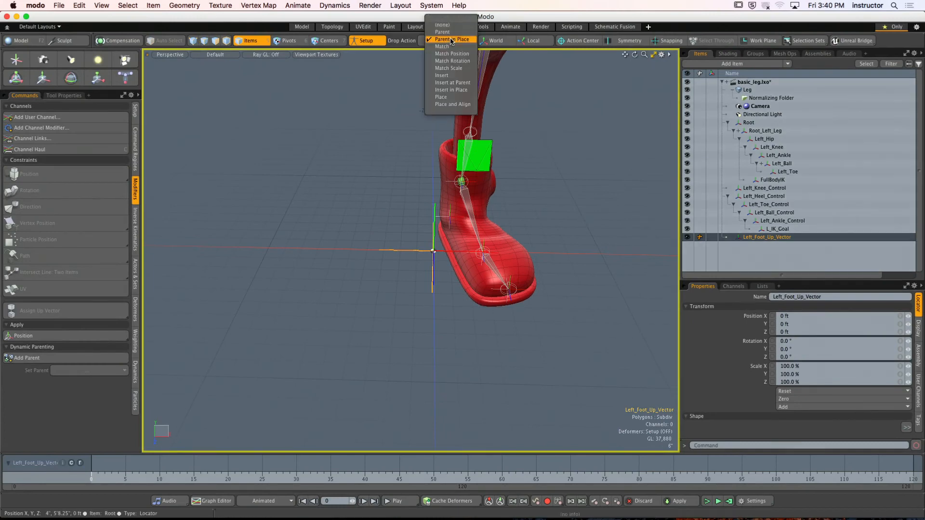
left_click(452, 54)
scroll(453, 220, "up", 5)
left_click_drag(385, 205, 434, 208, "alt")
left_click_drag(384, 261, 367, 278, "alt")
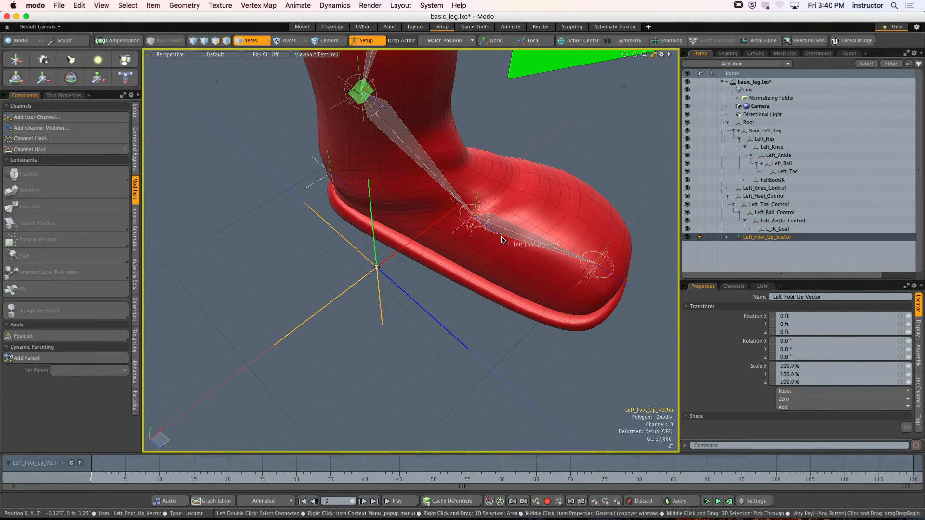
left_click_drag(502, 239, 478, 104)
- Move Left_Foot_Up_Vector straight up above the ball joint, to a Y position of about 20 inches
key("y")
left_click_drag(479, 104, 479, 161, "alt+shift")
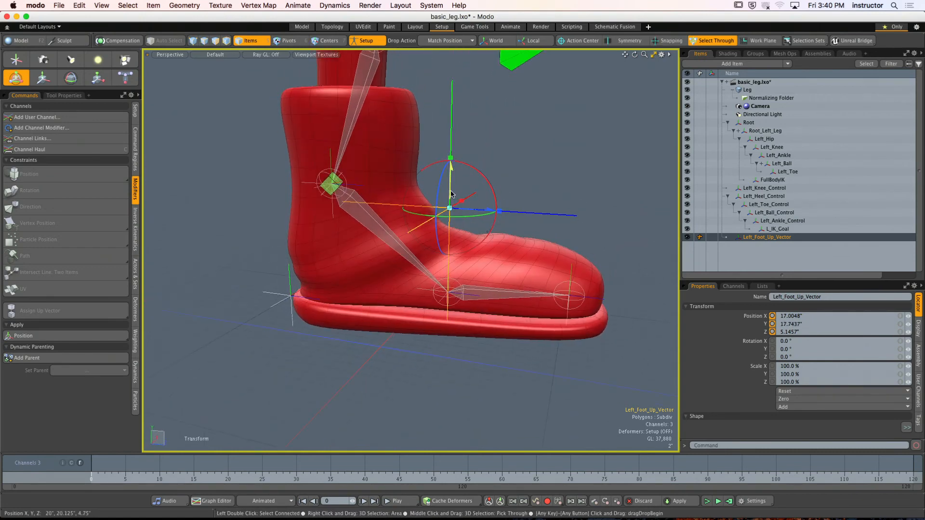
left_click_drag(452, 194, 452, 179)
left_click_drag(459, 198, 486, 204, "alt")
key("q")
left_click(453, 182)
left_click_drag(487, 205, 424, 207, "alt")
- Reduce the display size of Left_Foot_Up_Vector to 0.17
left_click(494, 210)
left_click(917, 329)
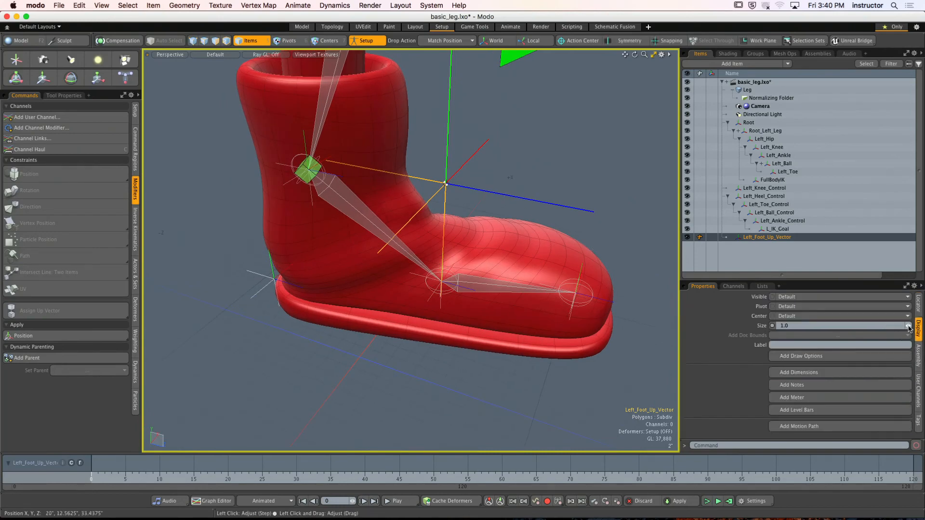
left_click_drag(909, 328, 823, 325)
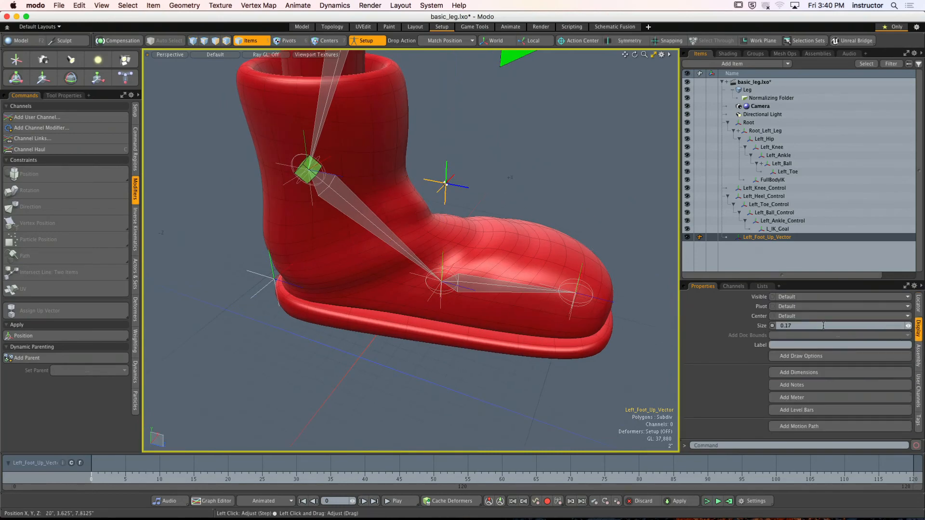
- Examine the constraints nested under the Left_Ball joint, including its Left_Toe_Control direction constraint
left_click(520, 202)
left_click_drag(521, 203, 479, 185, "alt")
left_click(437, 140)
left_click_drag(440, 145, 457, 187, "alt")
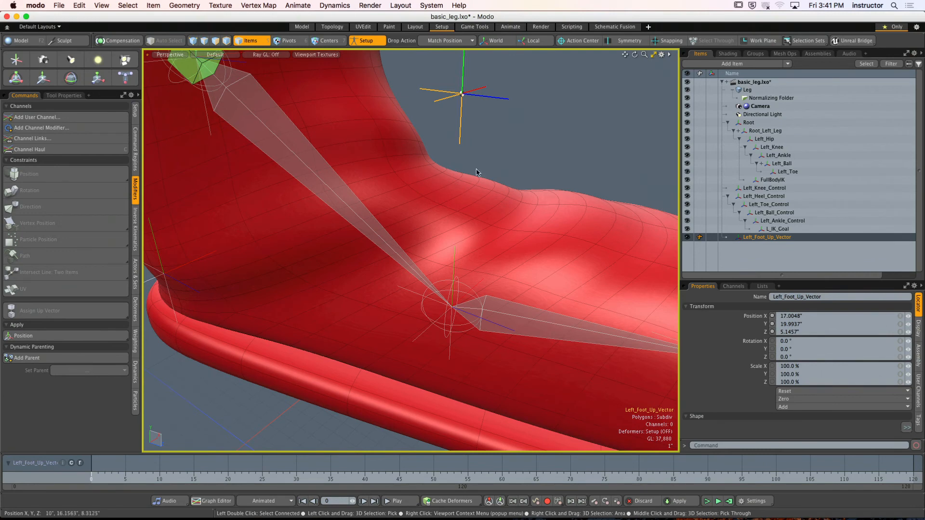
left_click(525, 328)
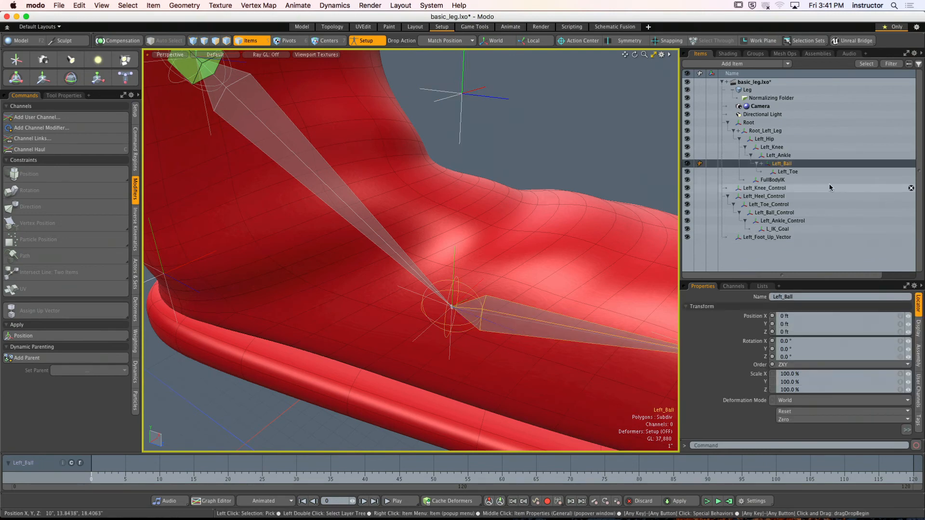
left_click(761, 163)
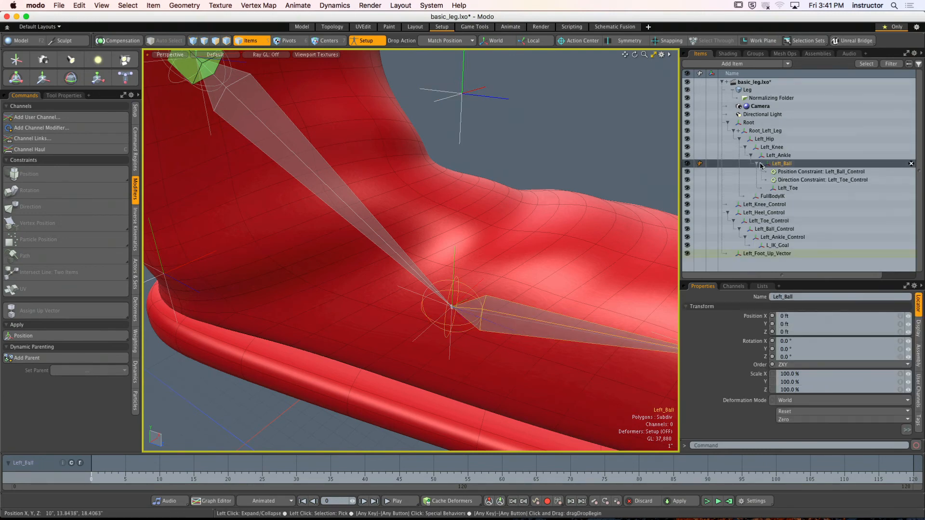
left_click(853, 179)
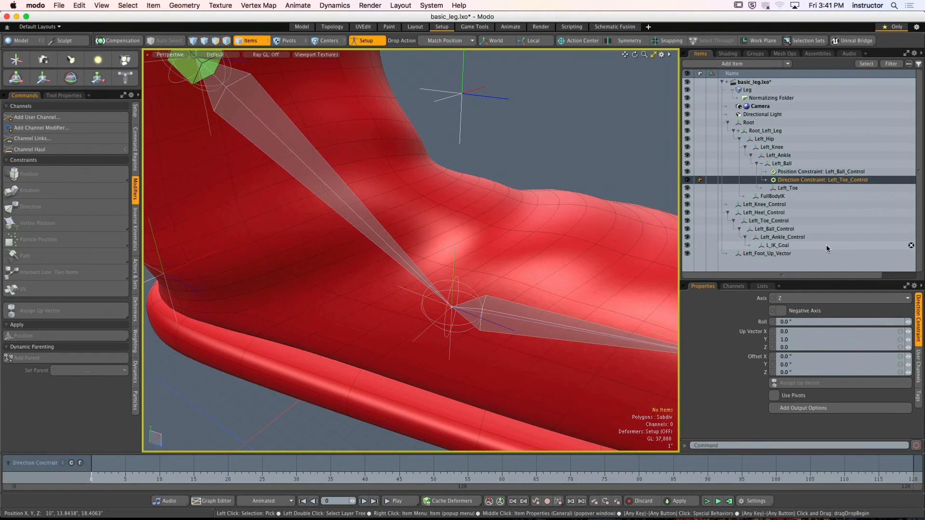
left_click(760, 165)
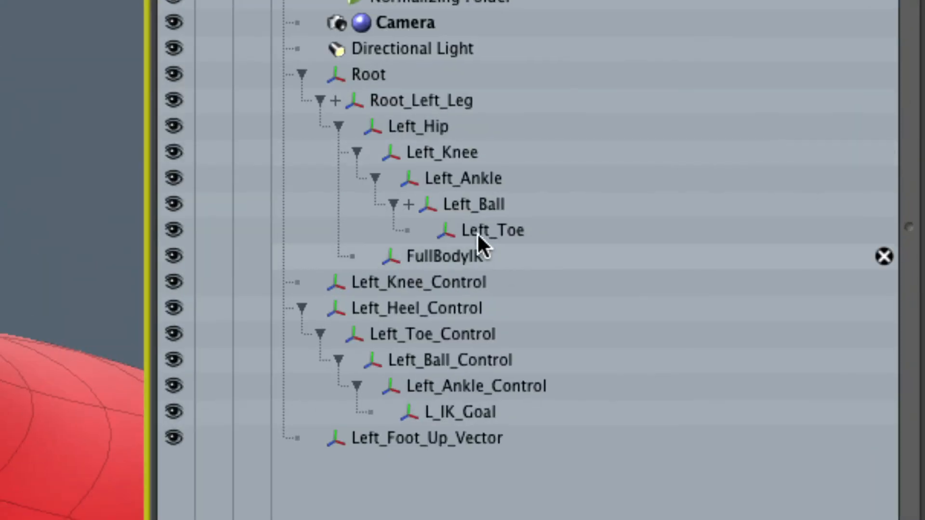
left_click(471, 206)
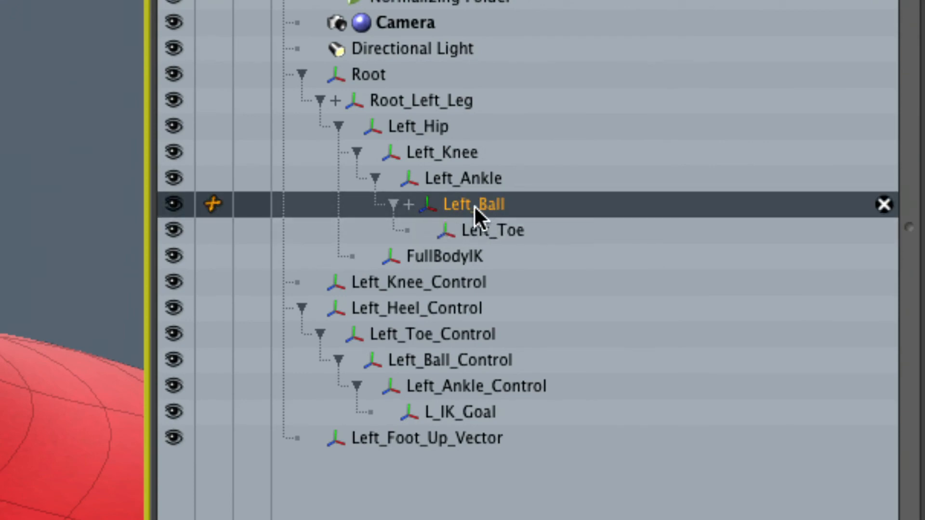
left_click(409, 205)
left_click(493, 256)
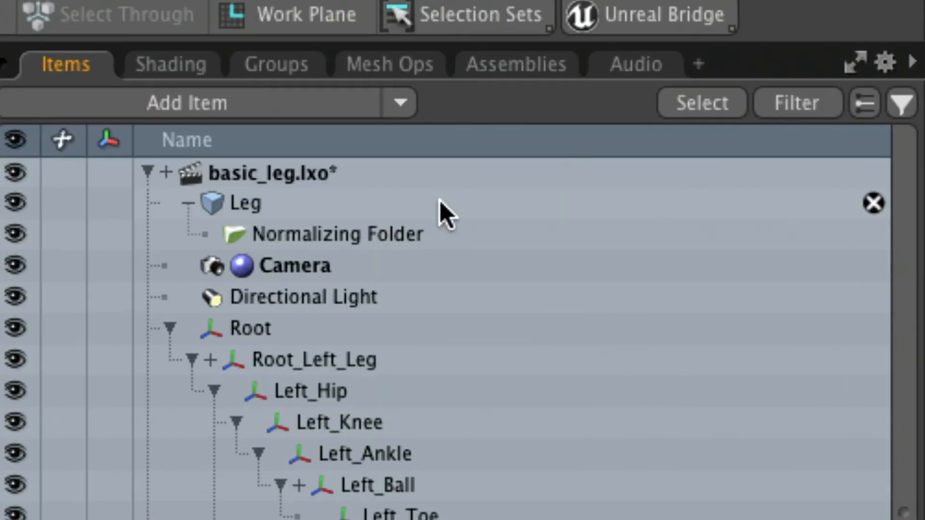
- Expand the scene-level modifiers of basic_leg.lxo and select the direction constraint for Left_Toe_Control
left_click(162, 174)
left_click(166, 173)
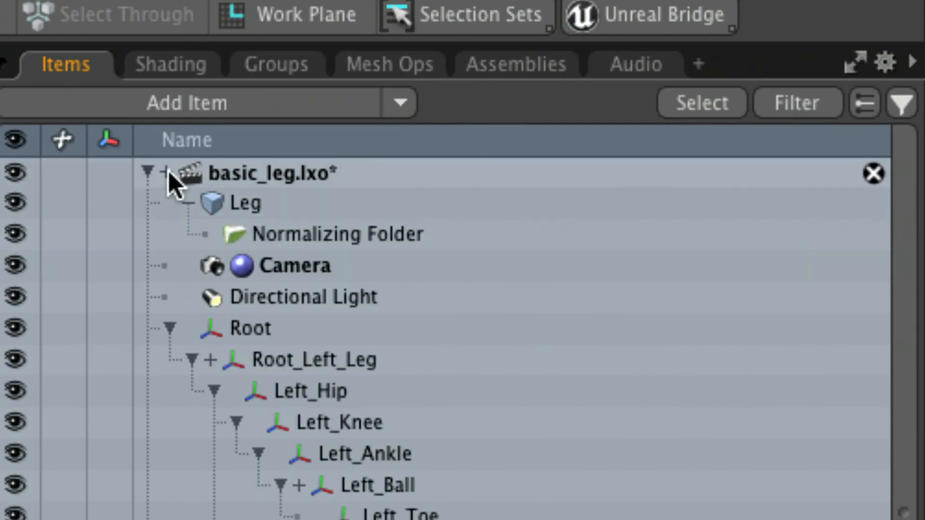
left_click(168, 173)
left_click(166, 173)
left_click(167, 174)
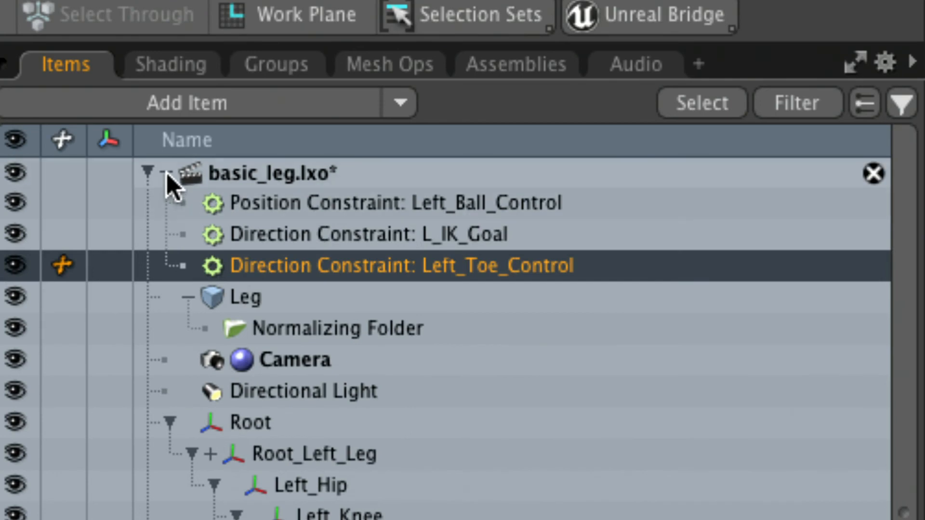
left_click(167, 172)
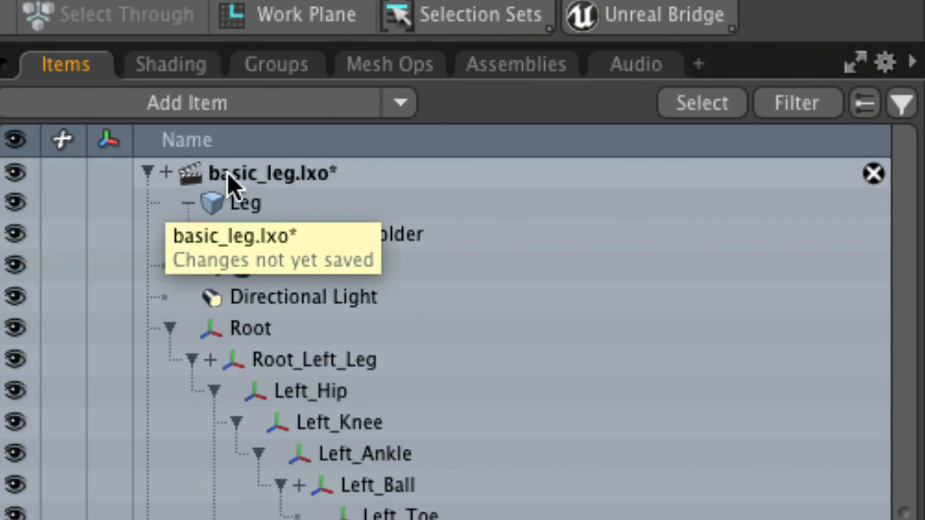
left_click(167, 172)
left_click(289, 209)
left_click(294, 241)
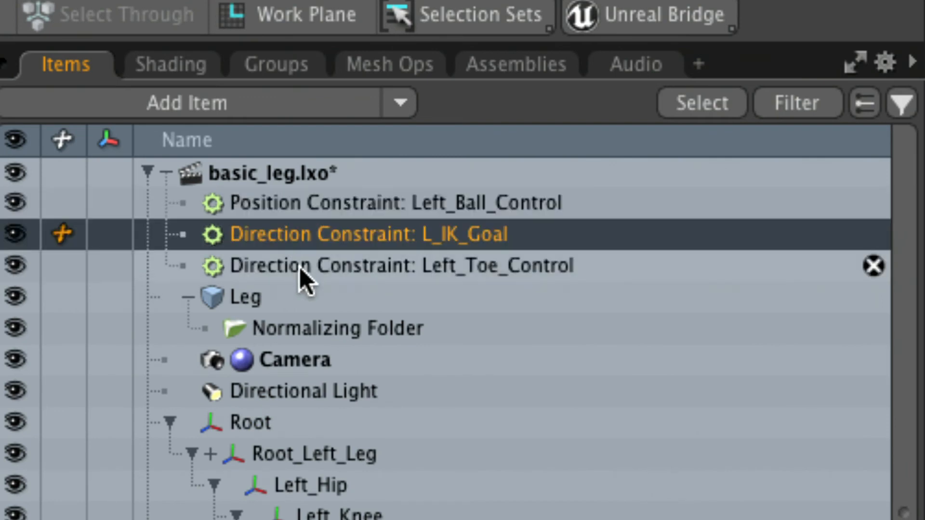
left_click(299, 268)
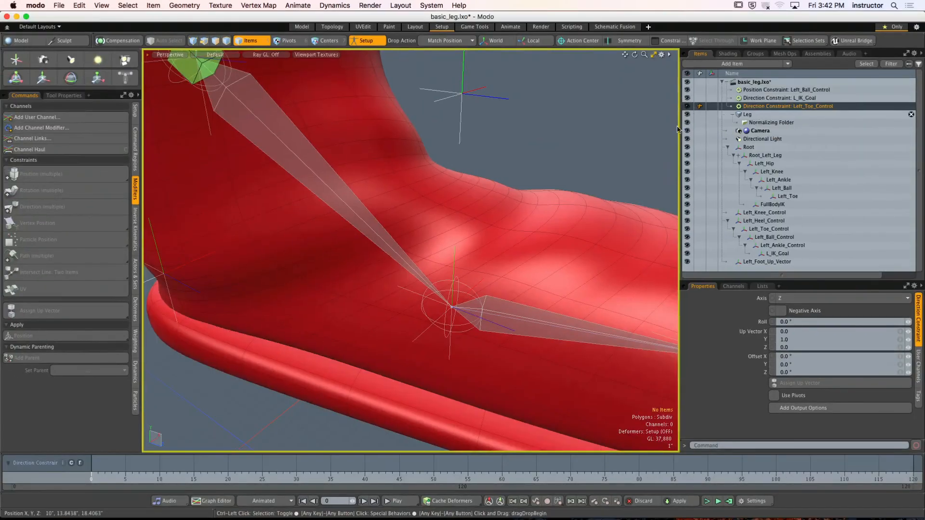
- Assign Left_Foot_Up_Vector as the up vector of the Left_Toe_Control direction constraint
scroll(559, 157, "down", 4)
left_click_drag(559, 157, 419, 187, "alt")
left_click(478, 157)
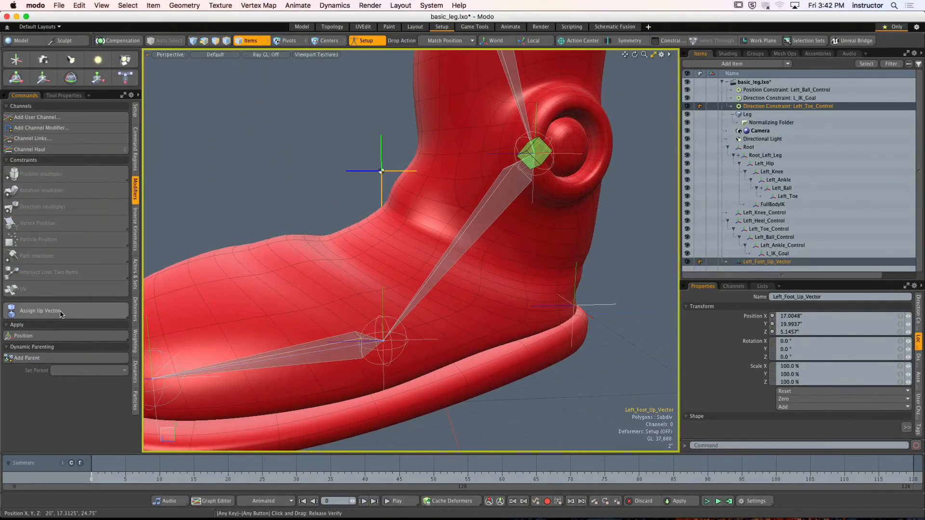
left_click(60, 312)
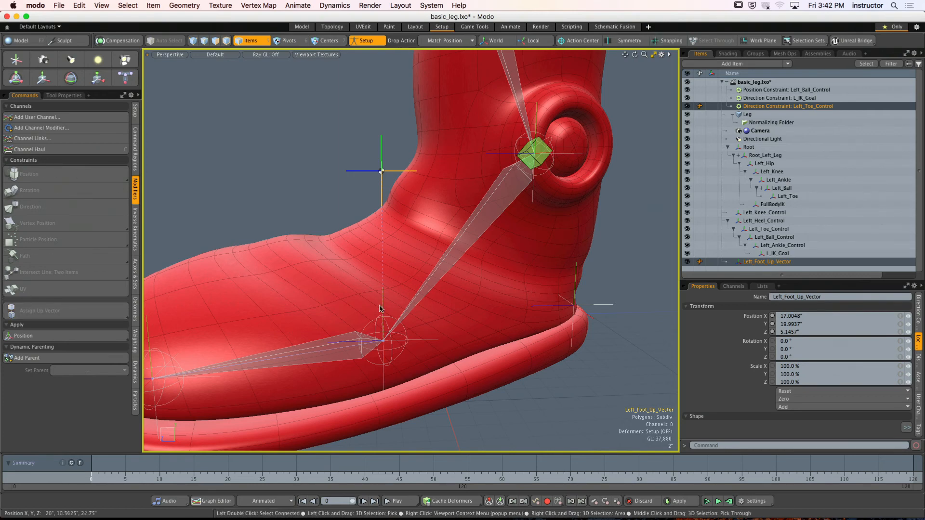
- Parent Left_Foot_Up_Vector in place under Left_Toe_Control using the Parent in Place drop action
left_click_drag(343, 234, 432, 277, "alt+shift")
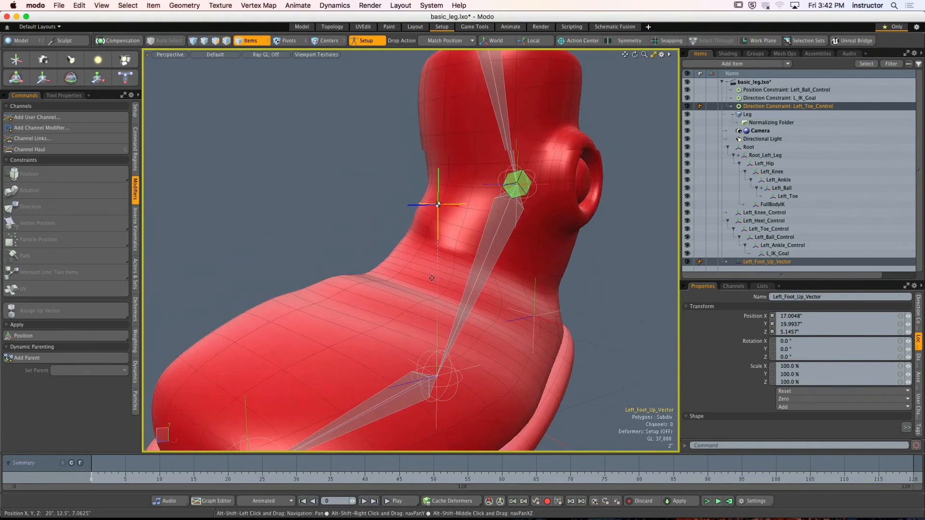
scroll(432, 278, "down", 3)
left_click(448, 40)
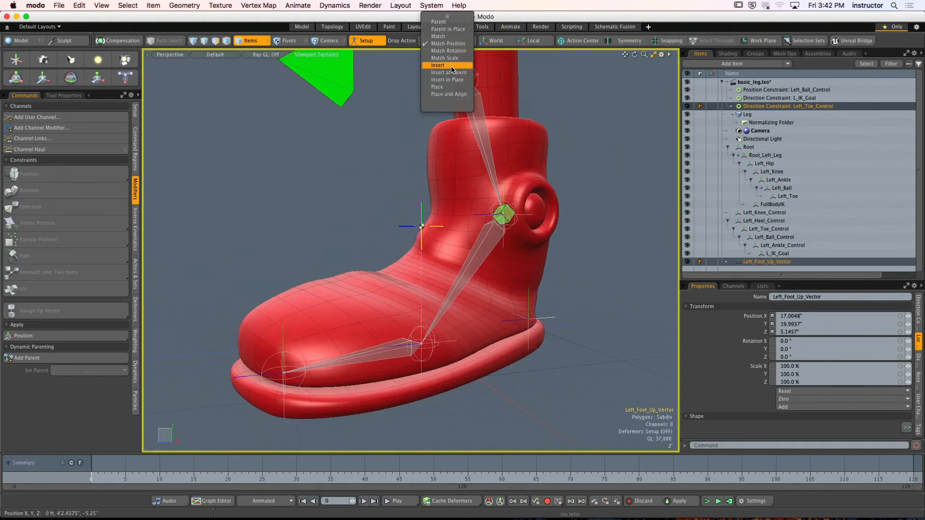
left_click(448, 29)
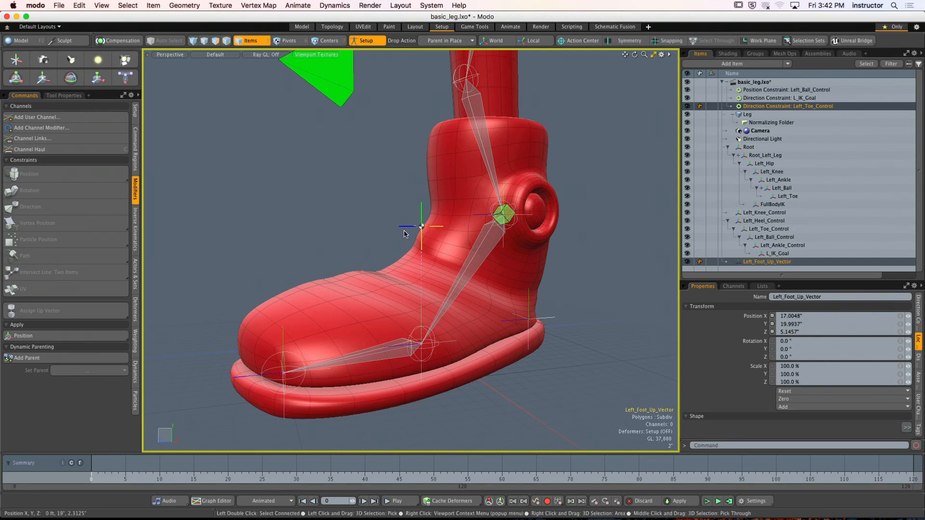
left_click_drag(404, 235, 403, 220, "alt")
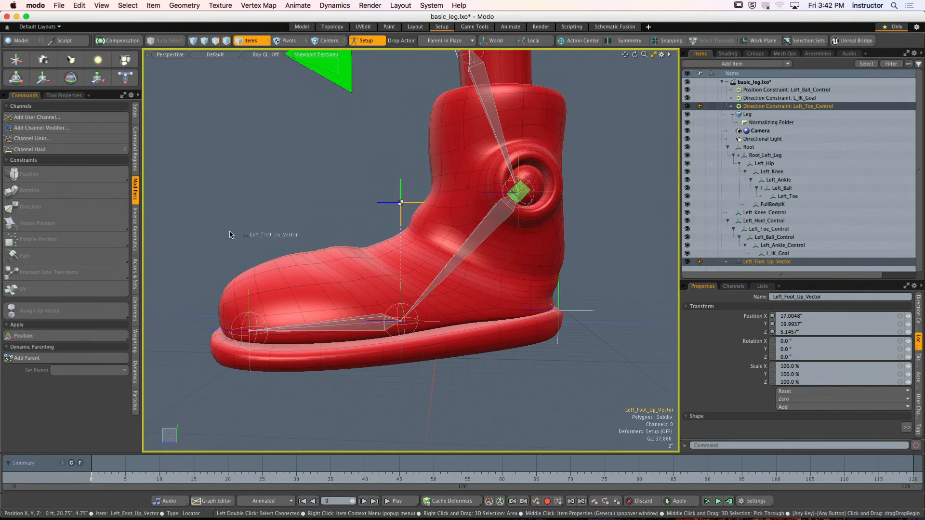
left_click_drag(214, 334, 214, 333)
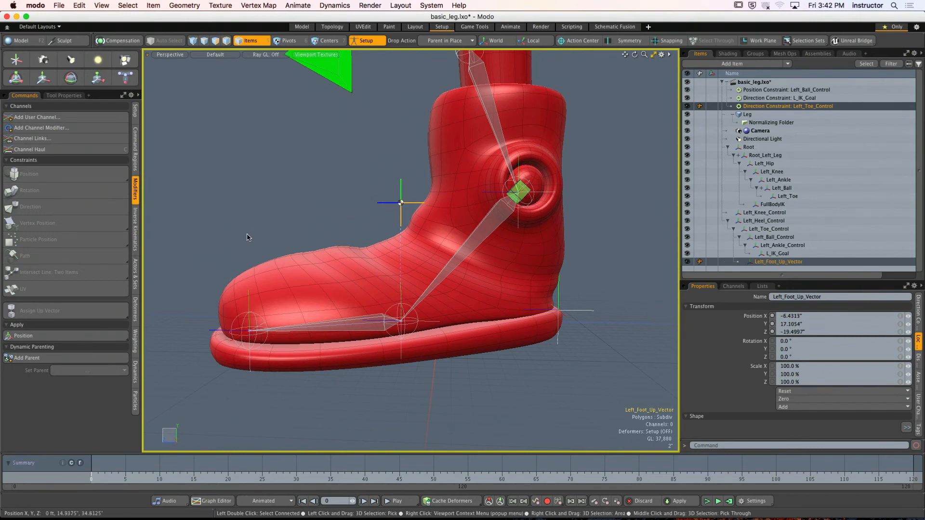
left_click(249, 237)
left_click_drag(248, 236, 341, 252, "alt")
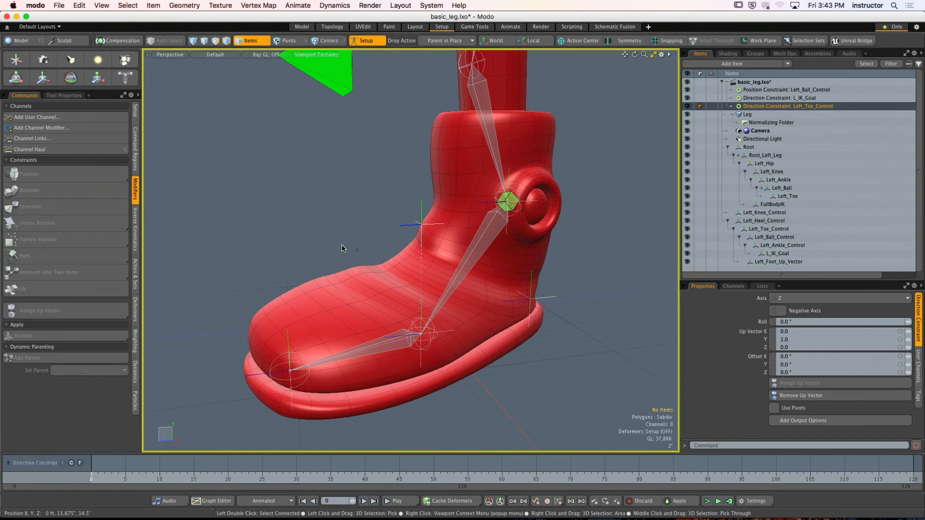
- Turn off Setup mode to return to the posed leg with active deformers
left_click(367, 40)
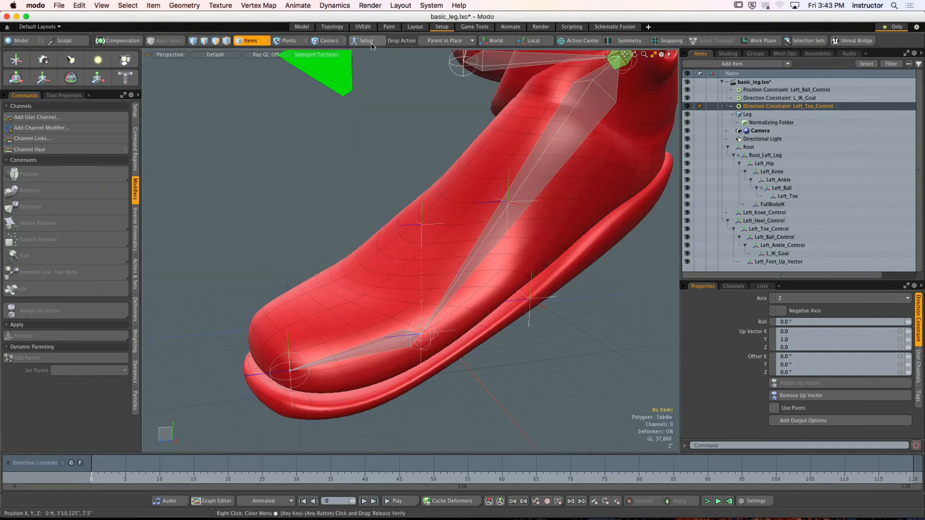
left_click_drag(483, 180, 537, 193, "alt")
left_click_drag(547, 228, 515, 202, "alt")
- Test the foot rig by rotating Left_Heel_Control with the Transform tool, and undo the rotation
left_click(496, 179)
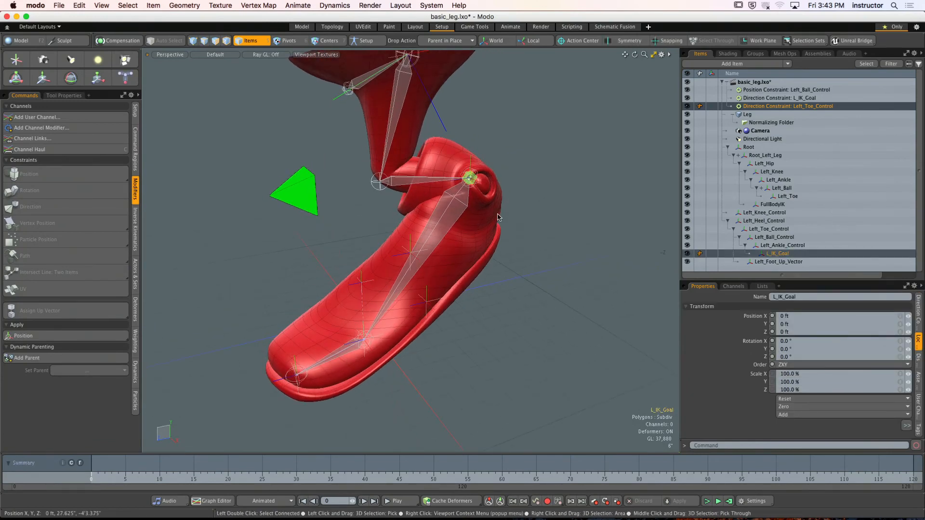
left_click(427, 299)
mouse_move(427, 299)
left_mouse_down("alt")
mouse_move(433, 287)
mouse_move(433, 308)
left_mouse_up("alt")
key("y")
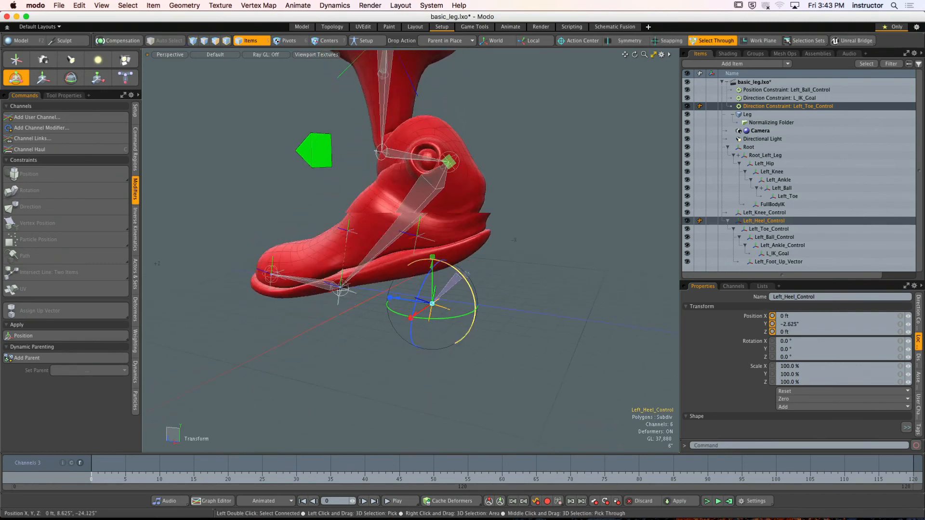
left_click_drag(467, 273, 435, 265)
key("super+z")
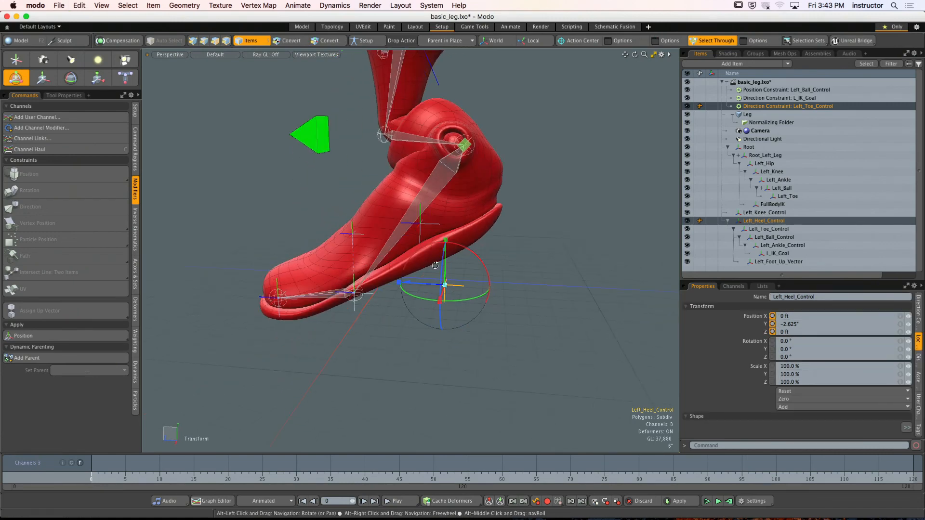
- Set the Y position of Left_Heel_Control to 0 and deselect it
left_click_drag(772, 324, 765, 325)
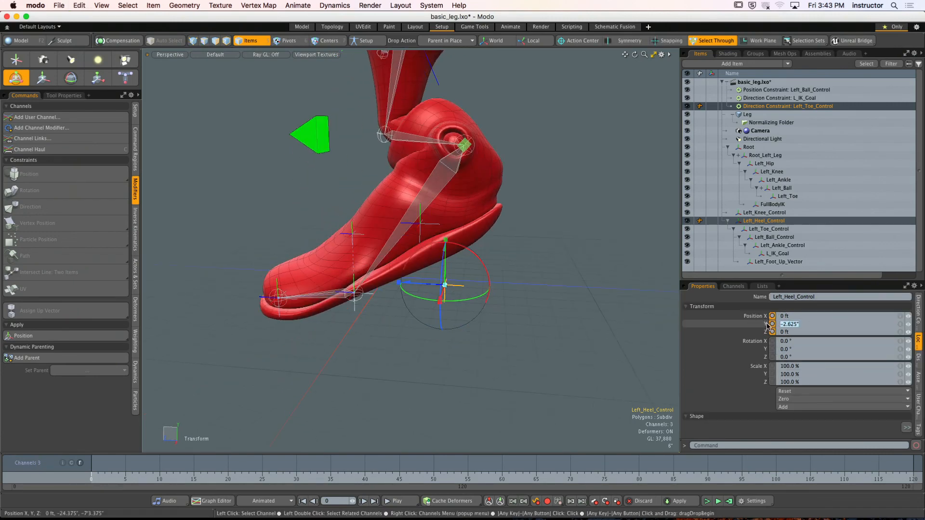
type("0")
key("Return")
left_click_drag(361, 261, 505, 264, "alt")
left_click(381, 308)
- Turn on Setup mode and check the transform values of L_IK_Goal and Left_Ankle_Control at the ankle
left_click(463, 206)
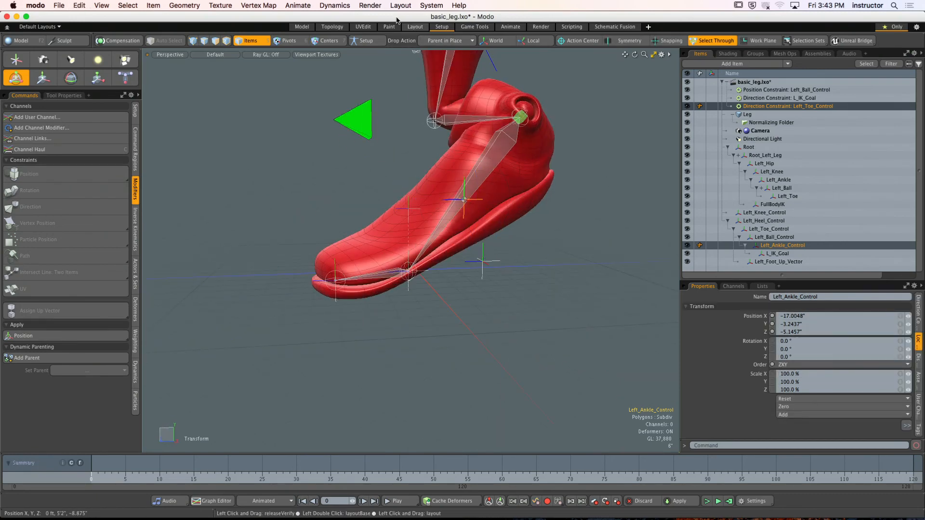
left_click(366, 41)
left_click_drag(433, 188, 514, 187, "alt")
left_click(513, 188)
scroll(453, 176, "up", 5)
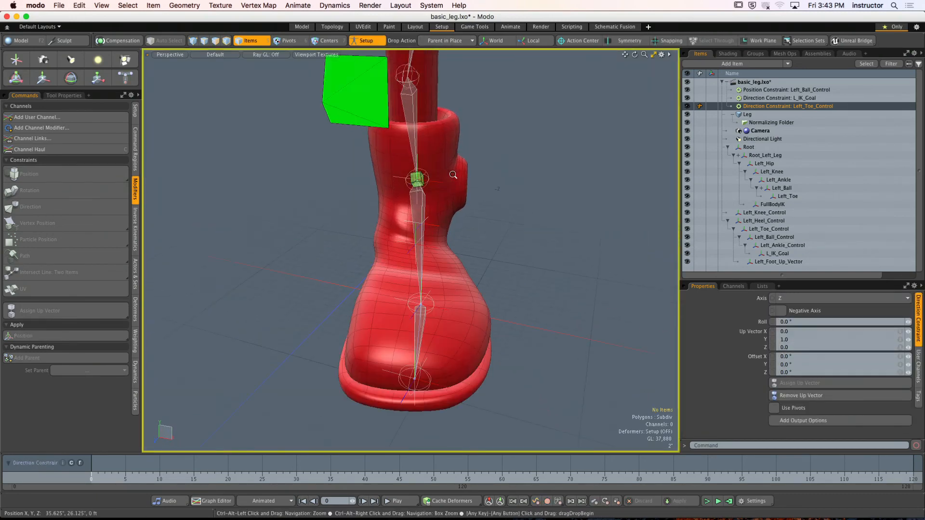
left_click_drag(452, 175, 434, 193, "alt")
left_click(429, 175)
scroll(504, 190, "up", 5)
left_click(505, 207)
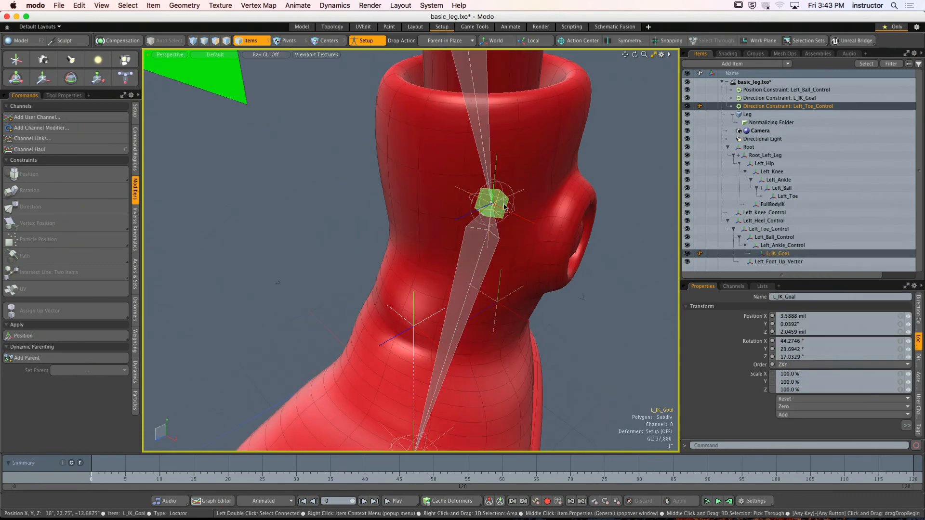
left_click(523, 218)
scroll(480, 176, "down", 4)
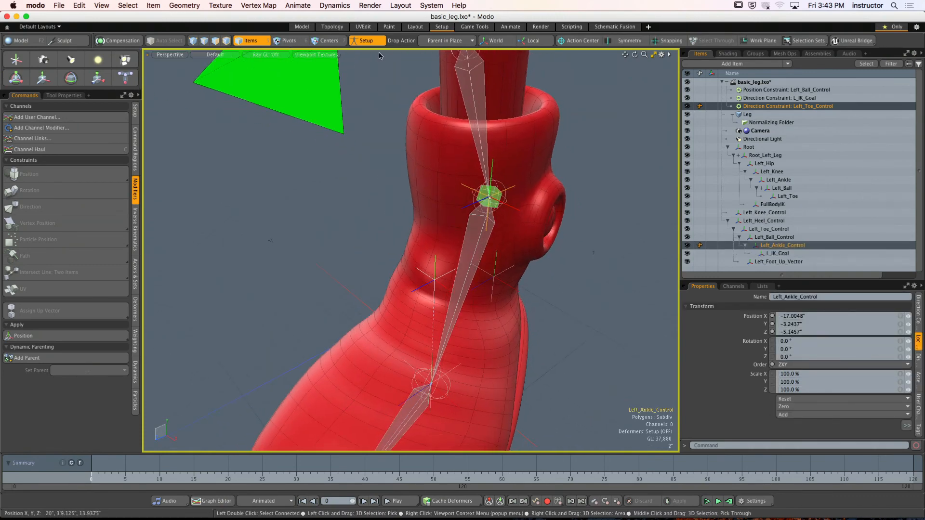
- Zero the position and rotation of the L_IK_Goal locator while in Setup mode
left_click(785, 253)
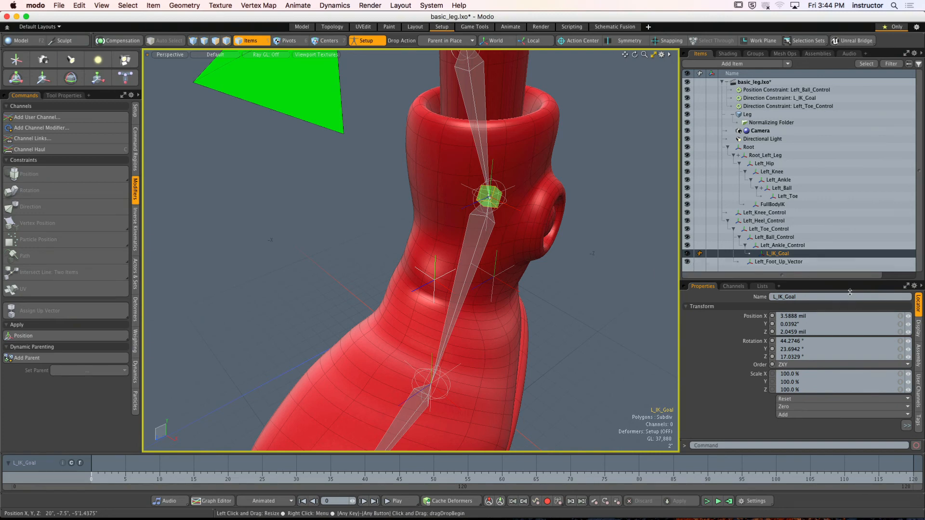
left_click_drag(851, 281, 852, 241)
left_click_drag(921, 169, 920, 219)
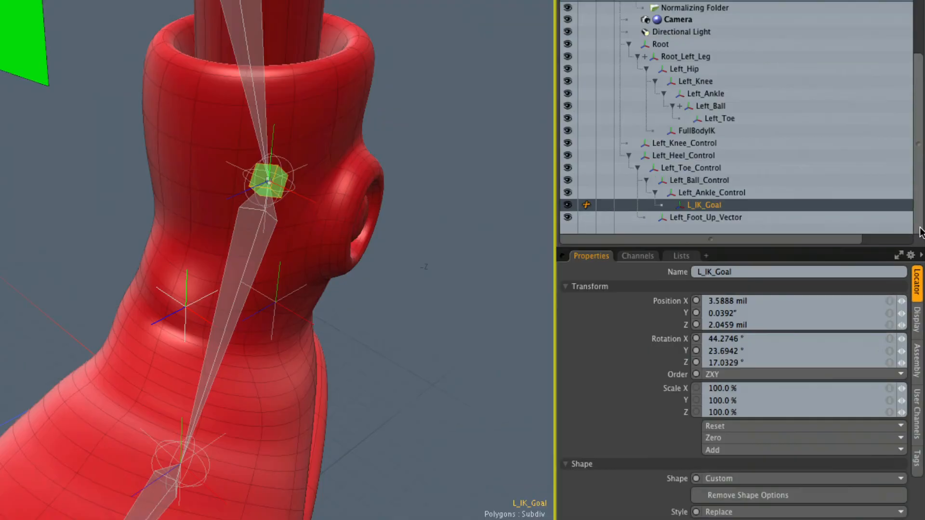
key("Tab")
key("Tab")
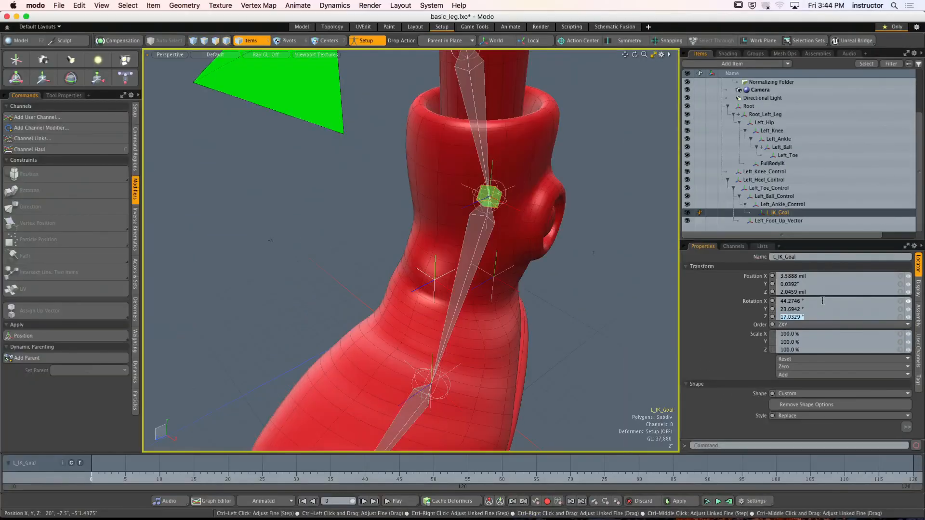
left_click(784, 368)
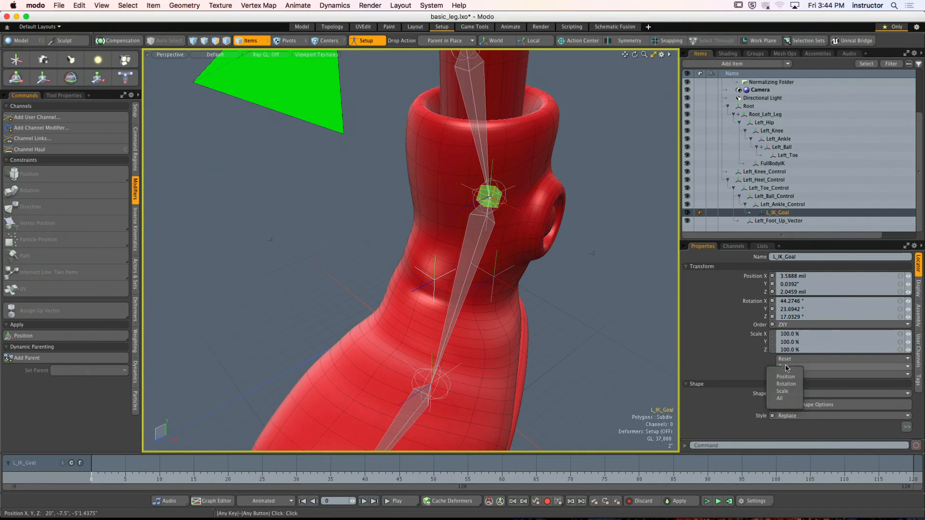
left_click(792, 377)
left_click(789, 368)
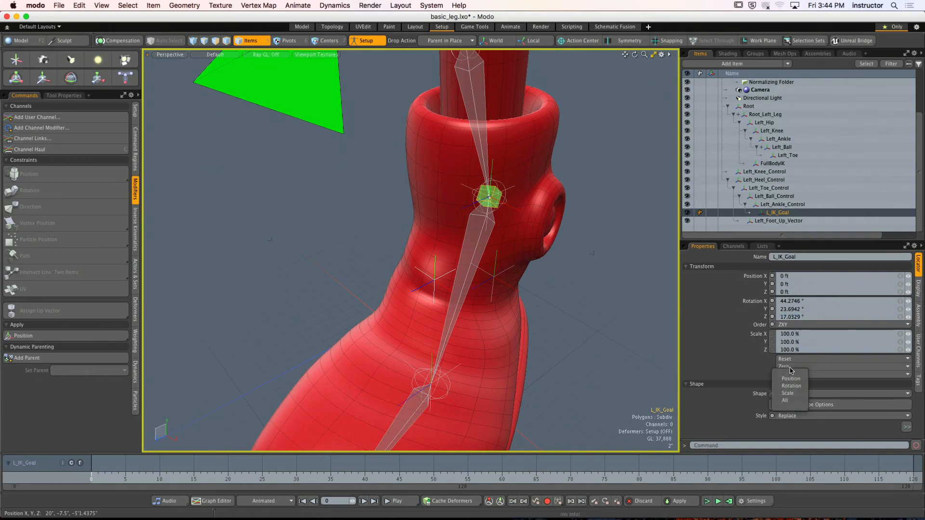
left_click(795, 386)
- Turn off Setup mode and check the transforms of Left_Hip and Root_Left_Leg on the deformed leg
left_click(640, 339)
scroll(639, 338, "down", 4)
left_click_drag(562, 332, 499, 293, "alt+shift")
scroll(528, 321, "down", 2)
left_click(367, 42)
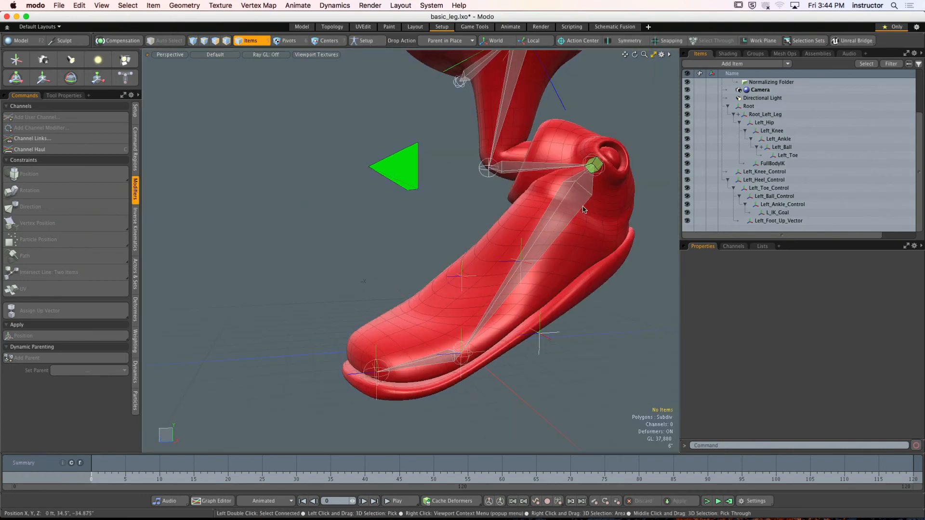
left_click_drag(492, 189, 474, 179, "alt")
left_click(480, 202)
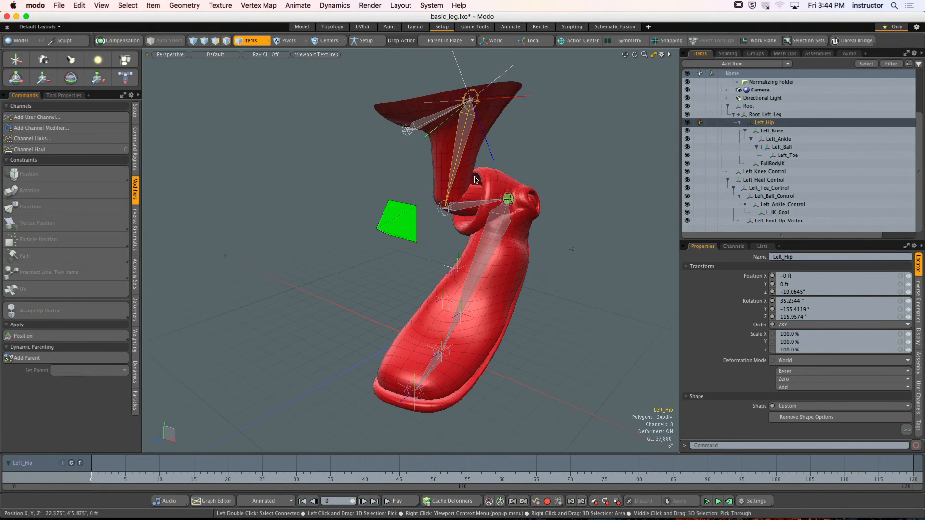
left_click(492, 164)
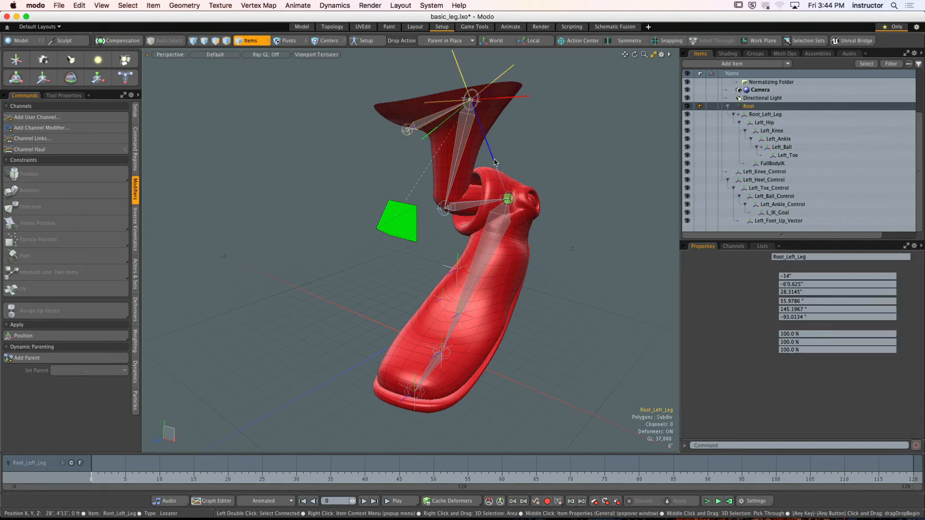
left_click_drag(494, 162, 465, 162, "alt")
- Turn on Setup mode and check the properties of the Root, Root_Left_Leg, Left_Hip and Left_Ankle joints
left_click(370, 42)
left_click_drag(434, 122, 509, 130, "alt")
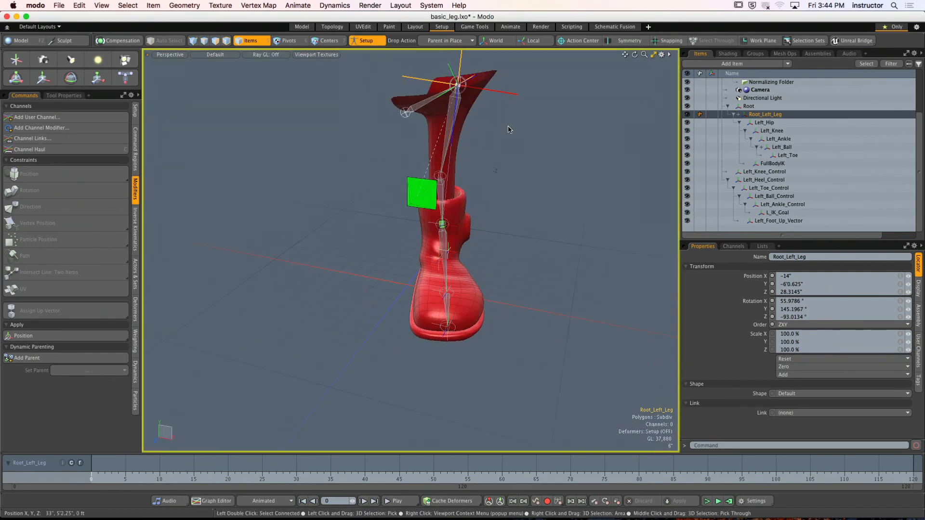
key("Up")
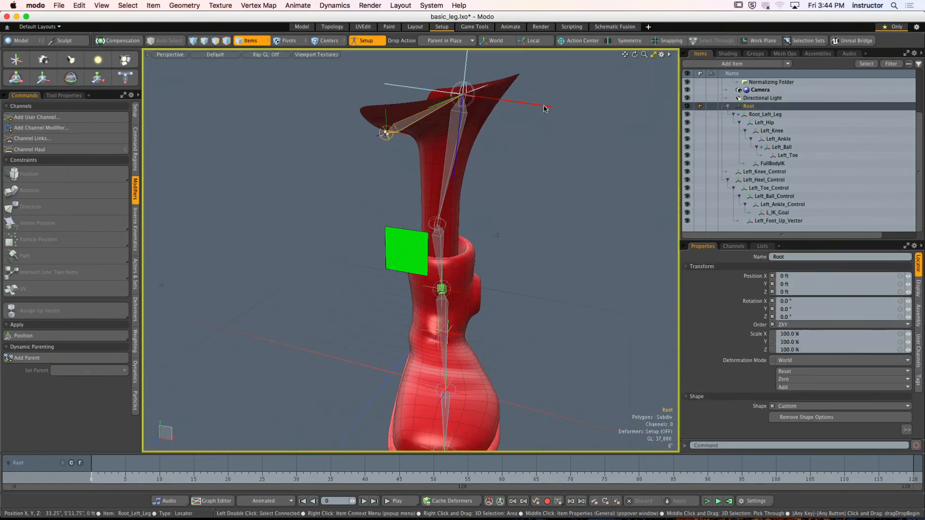
key("Down")
key("Down")
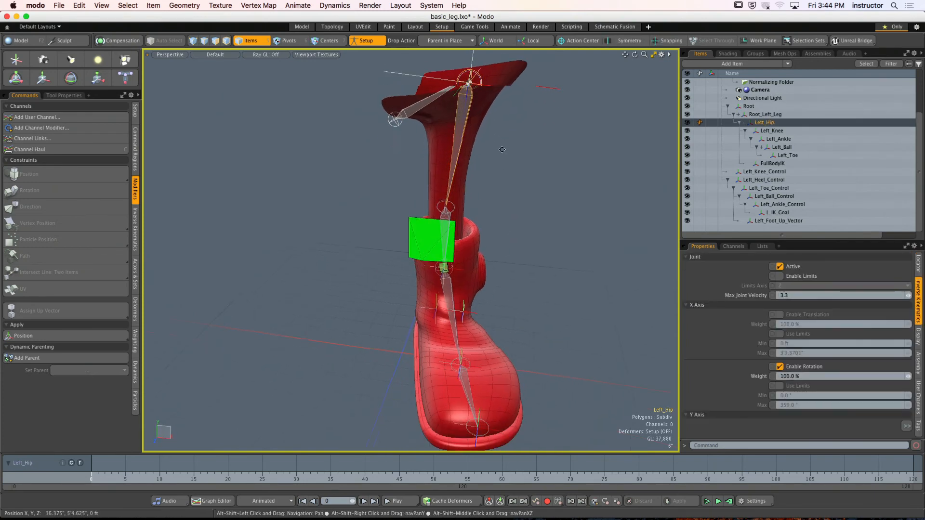
left_click_drag(461, 125, 549, 123, "alt")
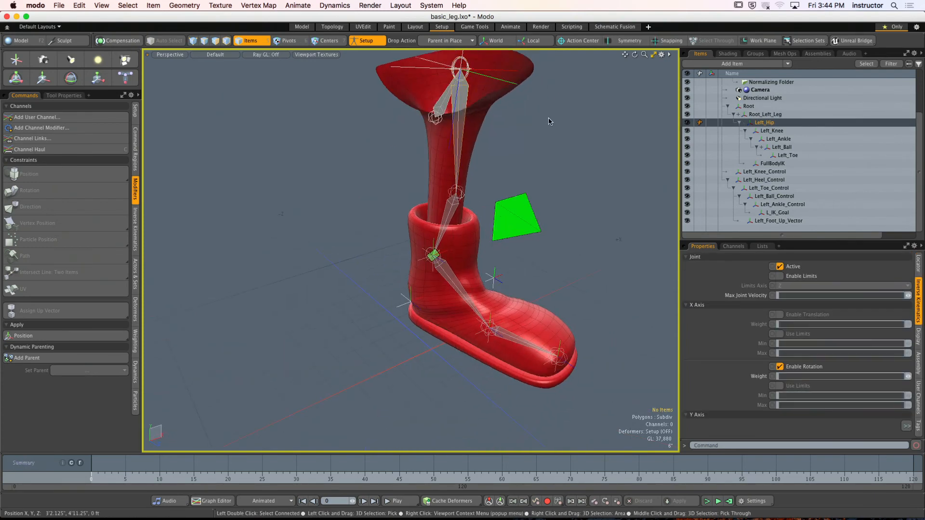
left_click(549, 124)
left_click(460, 133)
left_click_drag(526, 159, 423, 224, "alt")
left_click(434, 199)
left_click(432, 249)
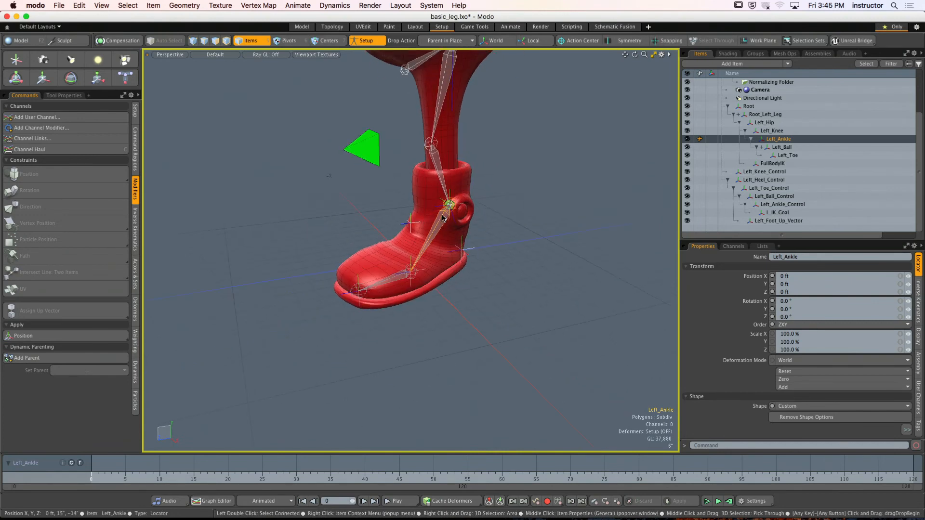
- Test rotating Left_Heel_Control with the Transform tool in Setup mode, undoing each rotation
left_click(509, 261)
scroll(512, 265, "up", 5)
left_click_drag(518, 274, 483, 270, "alt")
left_click(474, 282)
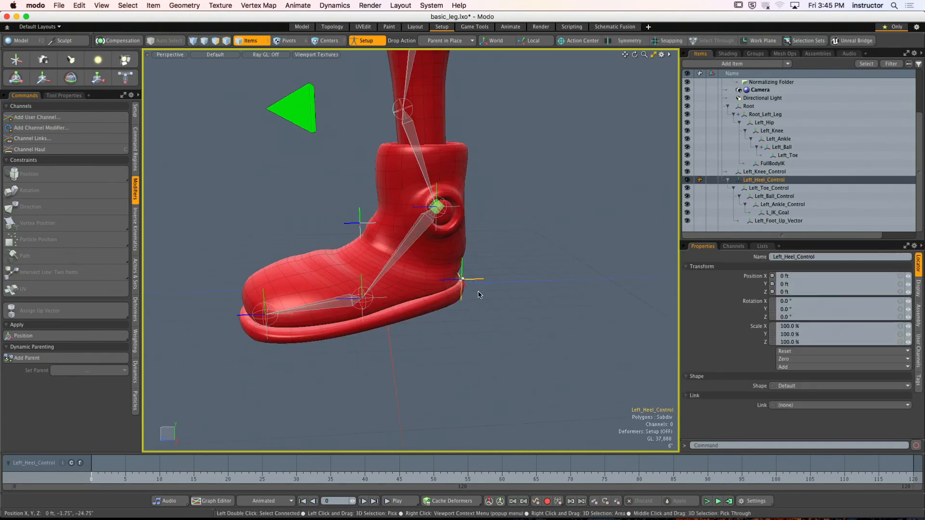
key("y")
left_click_drag(426, 259, 398, 248)
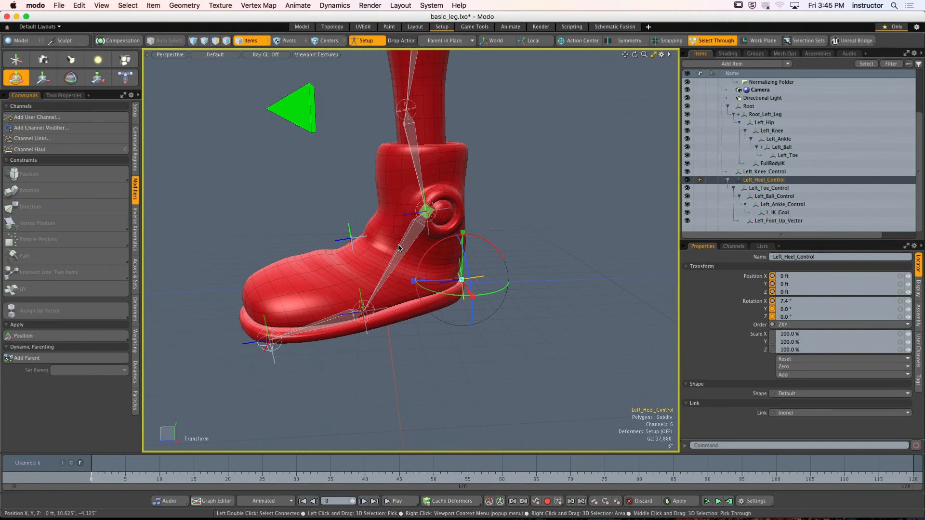
key("super+z")
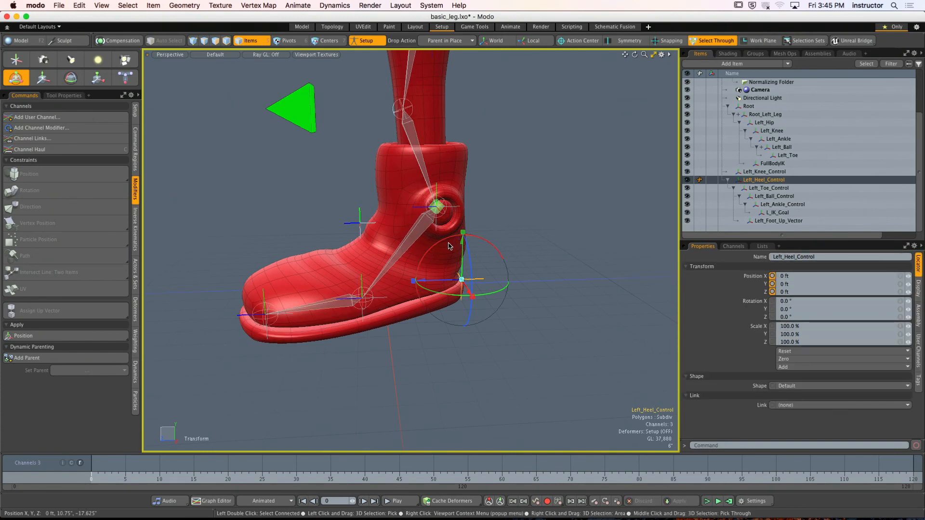
left_click_drag(444, 243, 433, 221)
key("super+z")
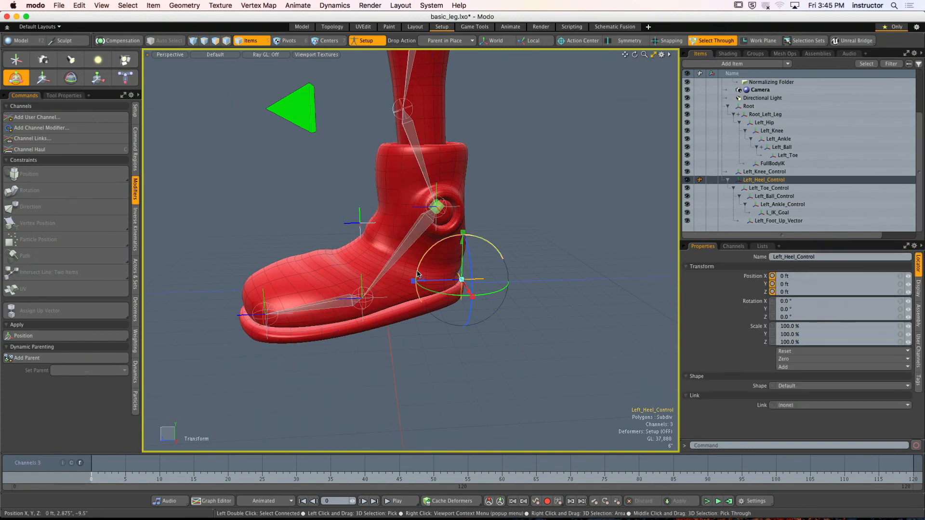
left_click_drag(519, 199, 504, 230, "alt")
key("q")
- Test rotating Left_Ball_Control about 12° around X with the Transform tool, and undo the rotation
left_click(536, 216)
left_click(409, 301)
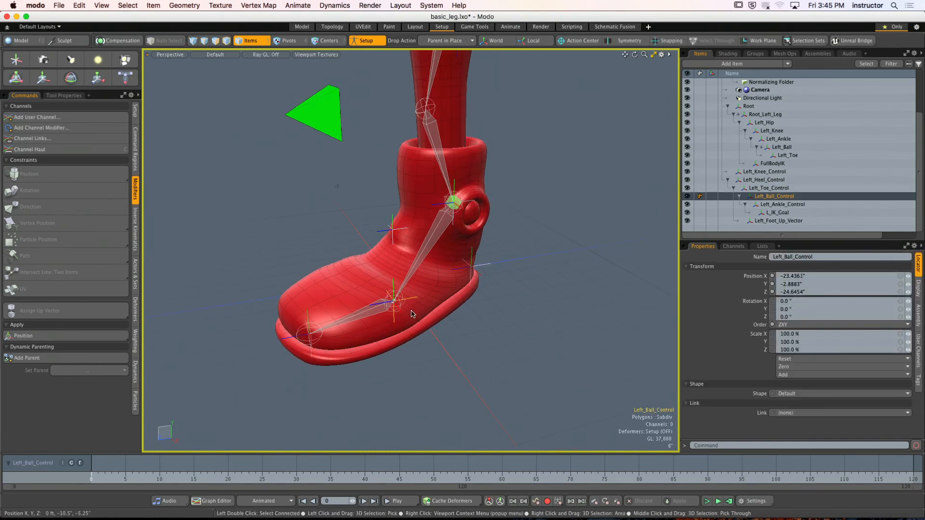
key("y")
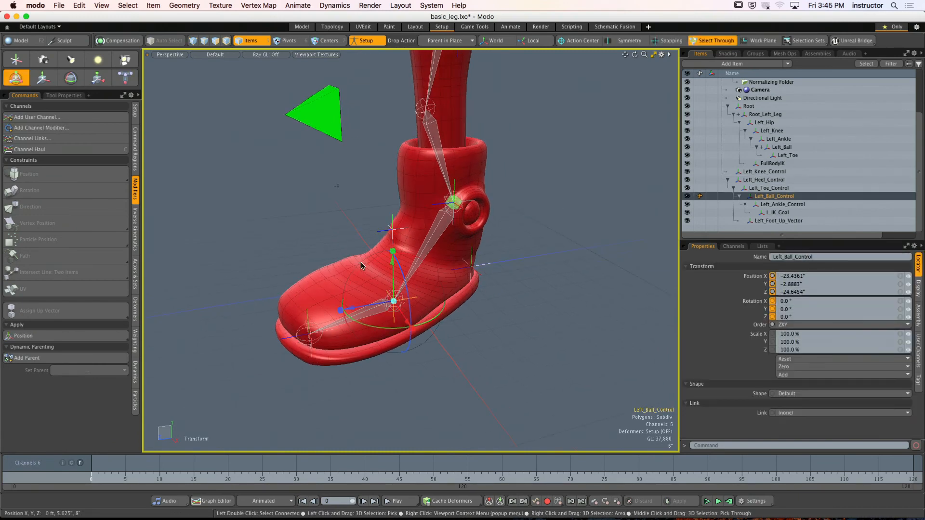
left_click_drag(348, 296, 357, 269)
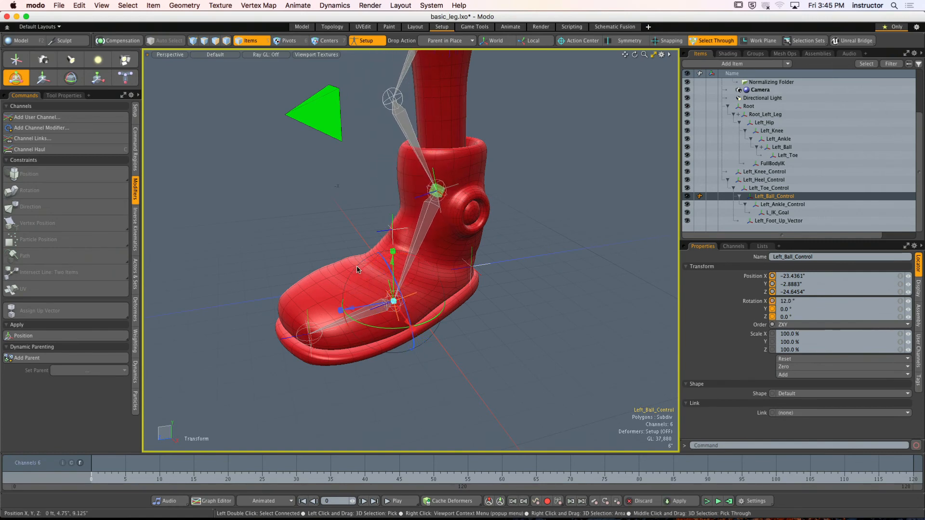
key("ctrl+z")
key("space")
- Test Left_Heel_Control again with the Transform tool in Setup mode, then undo the change and deselect it
left_click(493, 267)
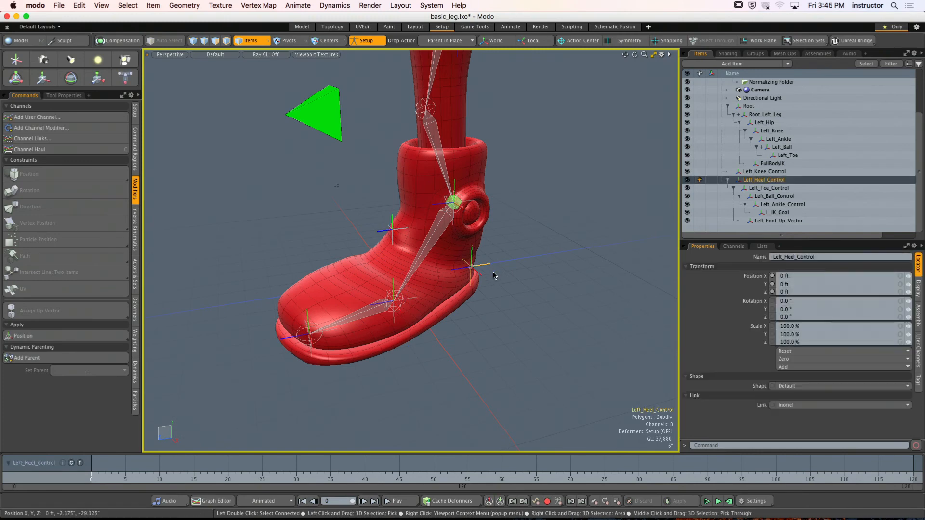
key("y")
left_click_drag(474, 225, 424, 226)
scroll(475, 202, "down", 4)
key("super+z")
key("super+z")
left_click(456, 186)
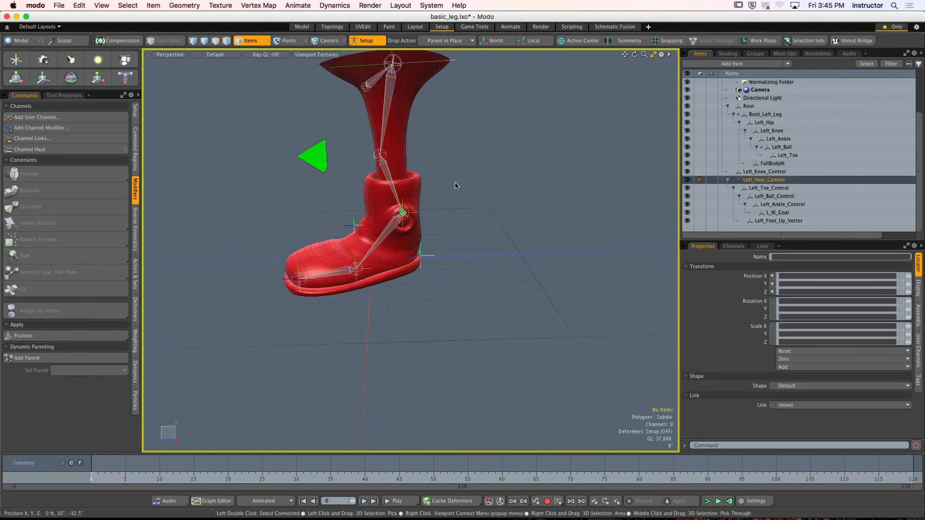
- Turn off Setup mode, test moving Left_Heel_Control up about 3.5" in Y, and undo the move
left_click_drag(456, 186, 451, 192, "alt")
left_click(365, 42)
left_click(418, 256)
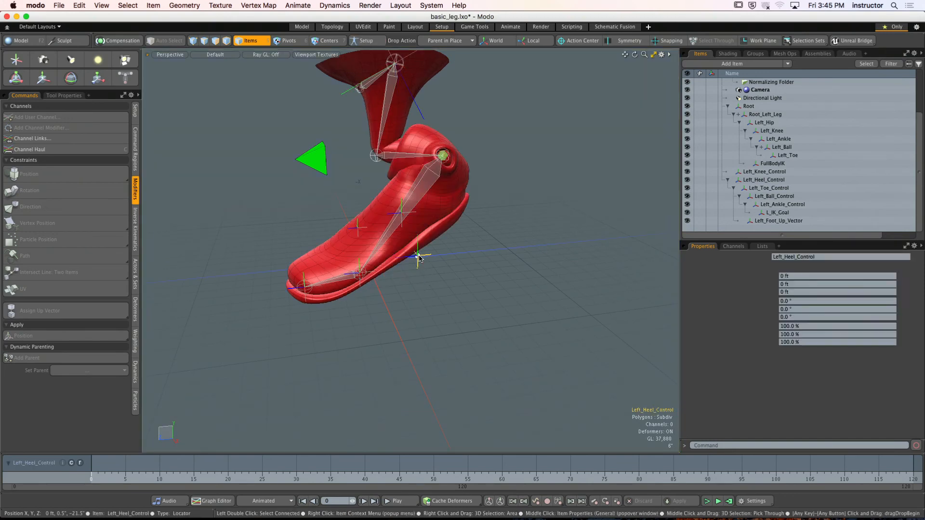
left_click_drag(419, 255, 454, 260, "alt")
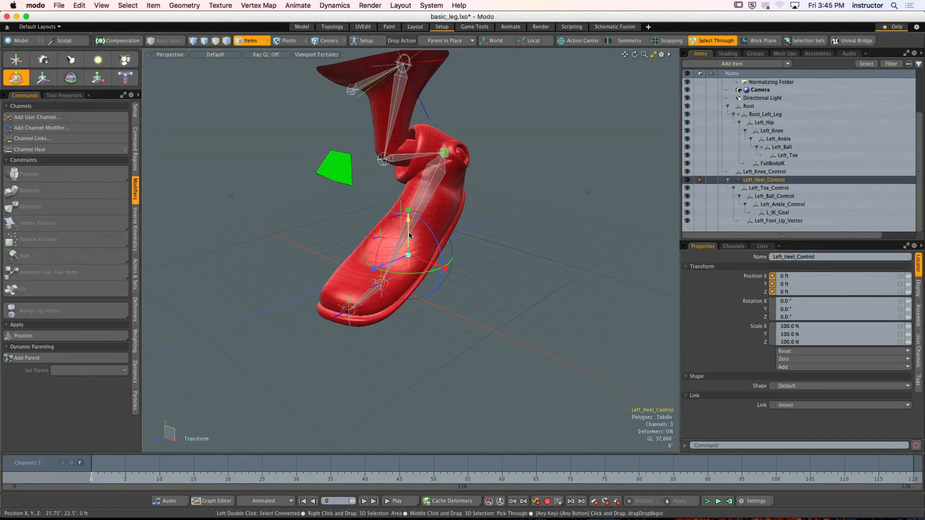
mouse_move(409, 235)
left_mouse_down()
mouse_move(409, 215)
mouse_move(408, 239)
mouse_move(407, 229)
left_mouse_up()
left_click_drag(444, 256, 401, 213, "alt")
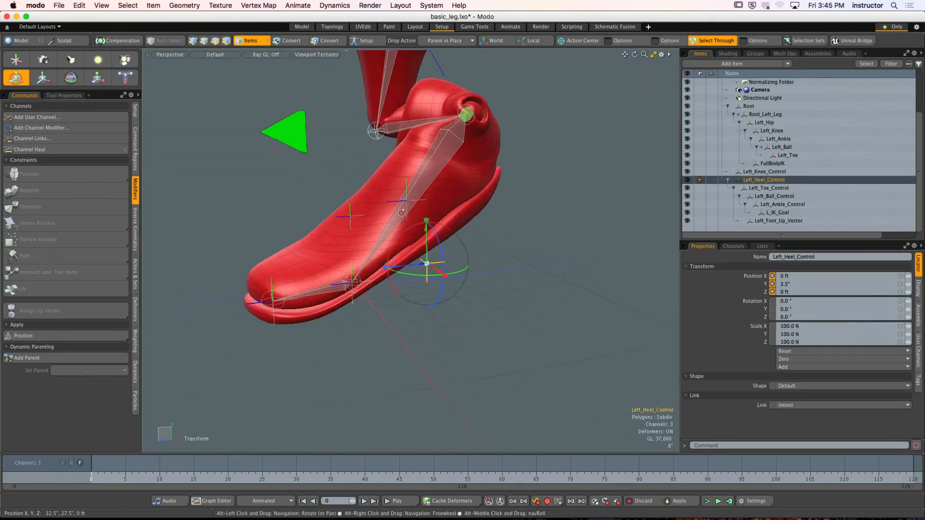
key("super+z")
- Examine the L_IK_Goal transform, the constraints under Left_Ball, and the inverse kinematics settings of Left_Ankle
left_click(467, 129)
left_click_drag(466, 129, 430, 154, "alt+shift")
left_click_drag(429, 154, 510, 176, "ctrl+alt")
left_click_drag(510, 175, 423, 187, "alt+shift")
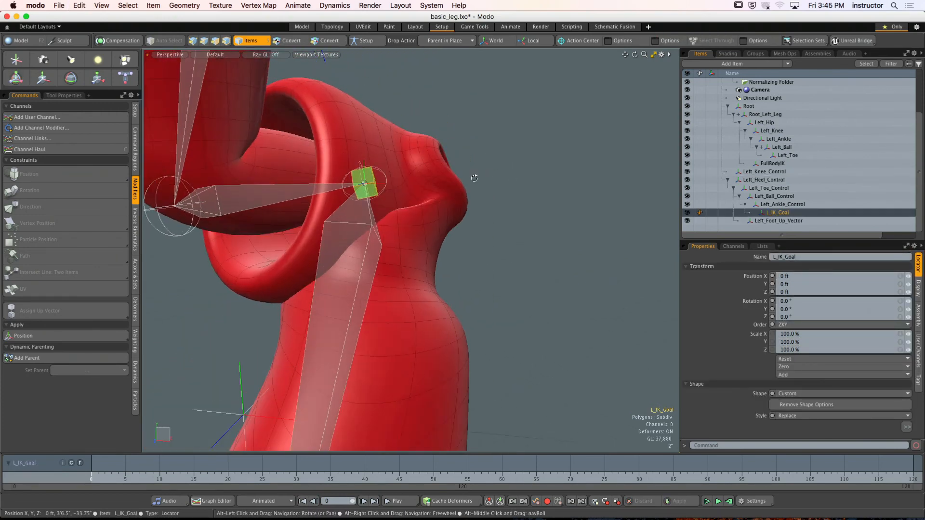
left_click(522, 208)
left_click(369, 228)
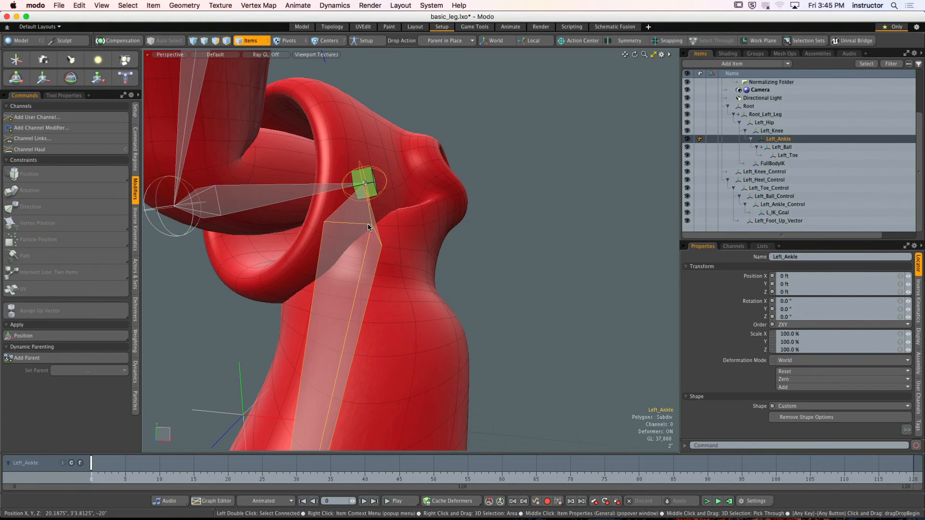
left_click(761, 147)
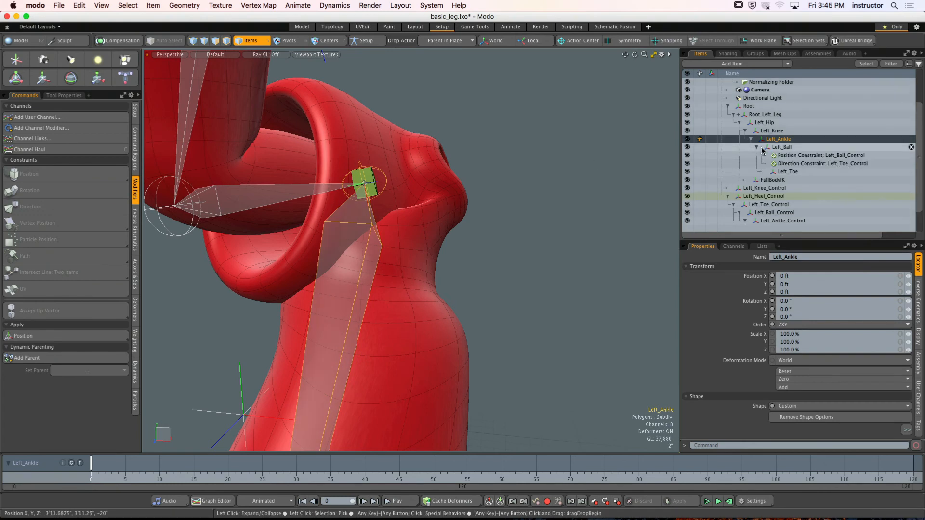
left_click(782, 148)
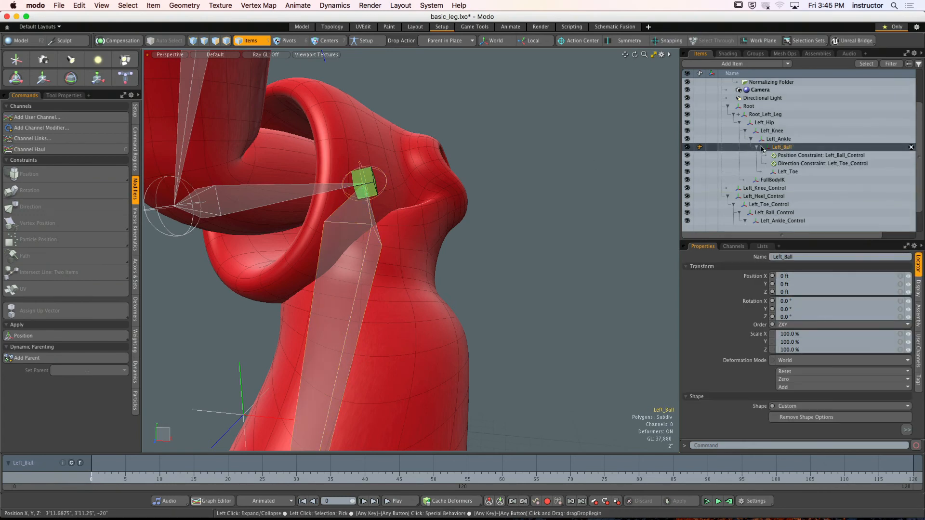
left_click(762, 148)
left_click(767, 139)
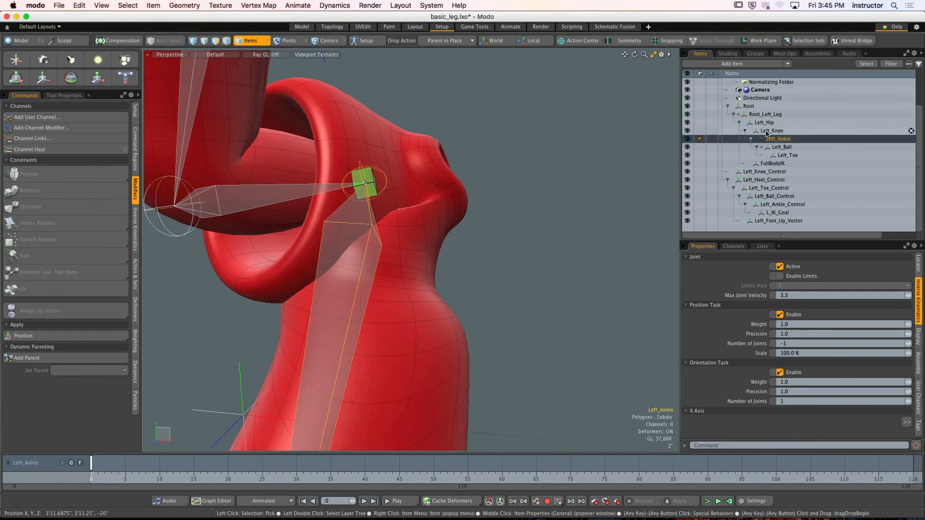
- Examine the transforms of Left_Knee, Left_Hip, Root_Left_Leg and Left_Ankle in the deformed leg
left_click(767, 132)
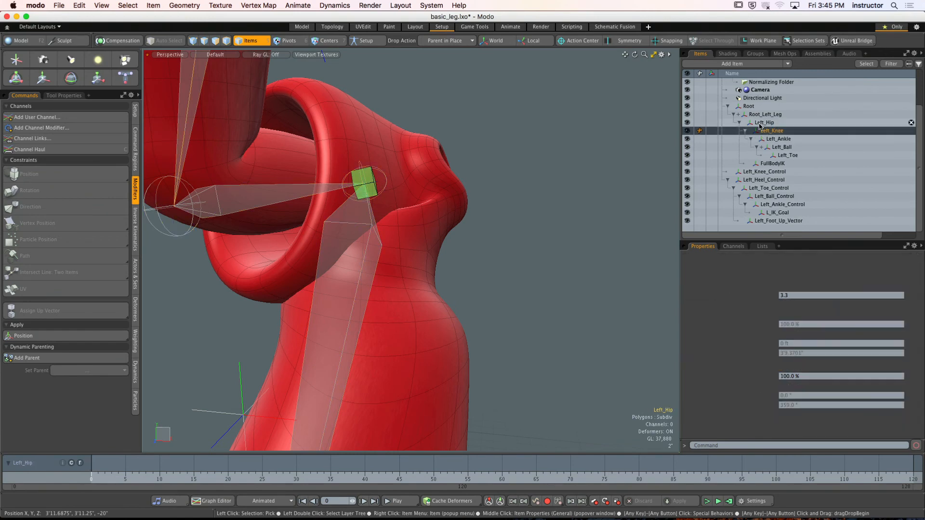
left_click(761, 123)
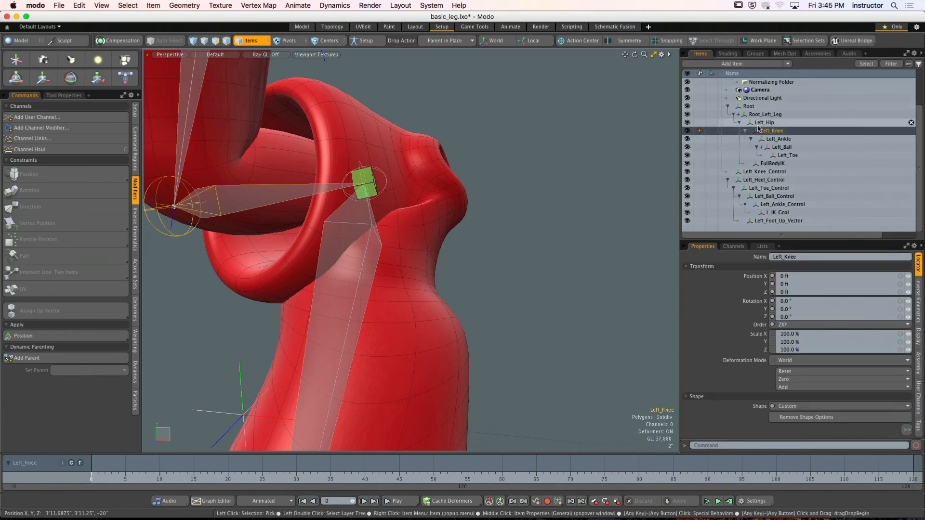
scroll(561, 187, "down", 6)
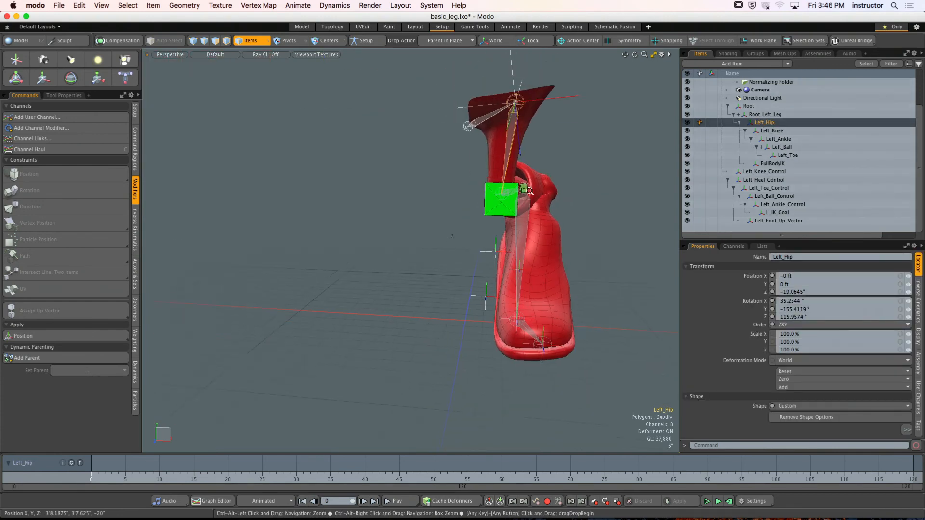
mouse_move(553, 187)
left_mouse_down("alt")
mouse_move(402, 178)
mouse_move(484, 198)
mouse_move(492, 178)
mouse_move(550, 175)
left_mouse_up("alt")
left_click(757, 115)
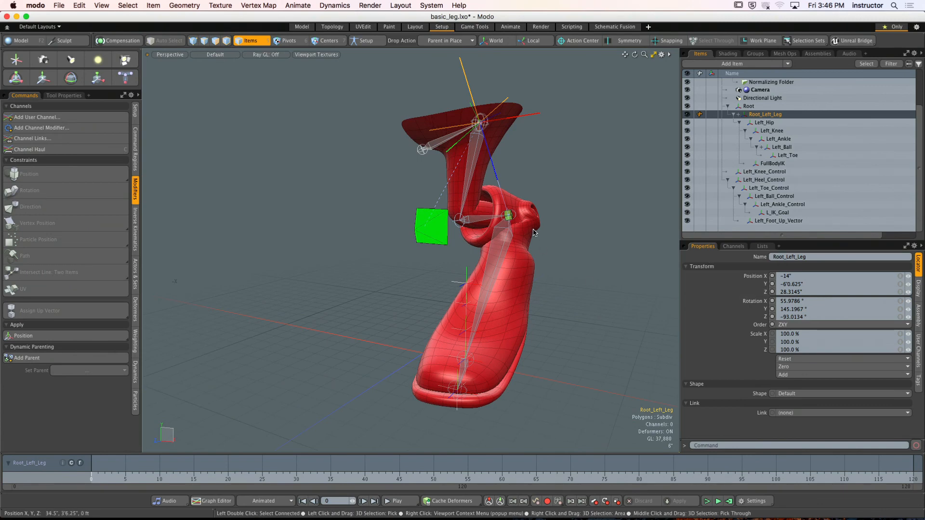
left_click_drag(533, 233, 609, 215, "alt")
scroll(424, 227, "up", 3)
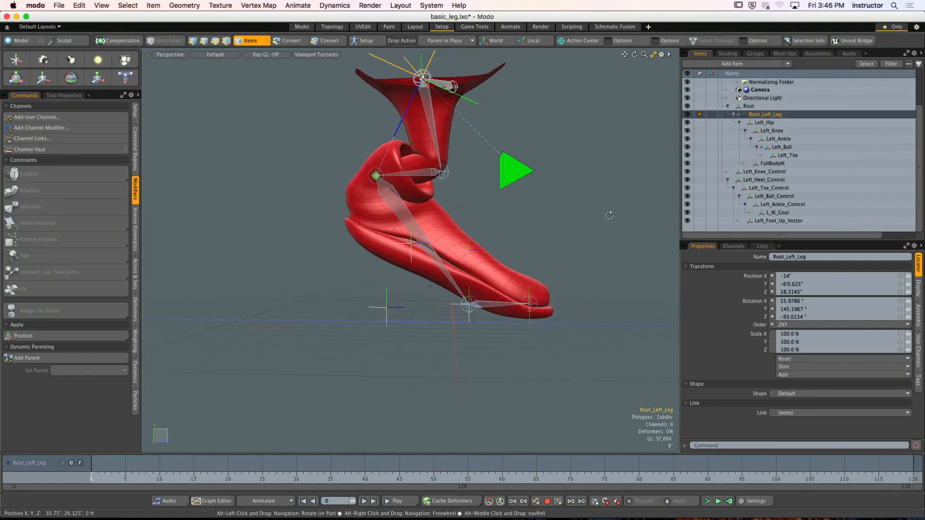
left_click(411, 226)
scroll(410, 227, "up", 5)
left_click_drag(410, 226, 479, 235, "alt")
scroll(421, 213, "down", 3)
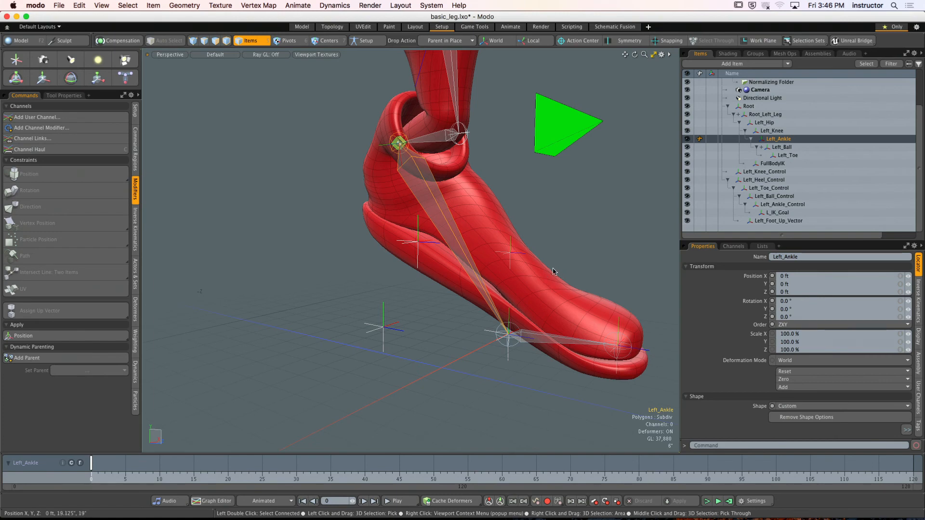
- Try resetting the position of Root_Left_Leg to 0 ft, and undo the reset
left_click_drag(553, 271, 432, 187, "alt")
left_click(418, 188)
scroll(419, 187, "down", 4)
left_click(374, 170)
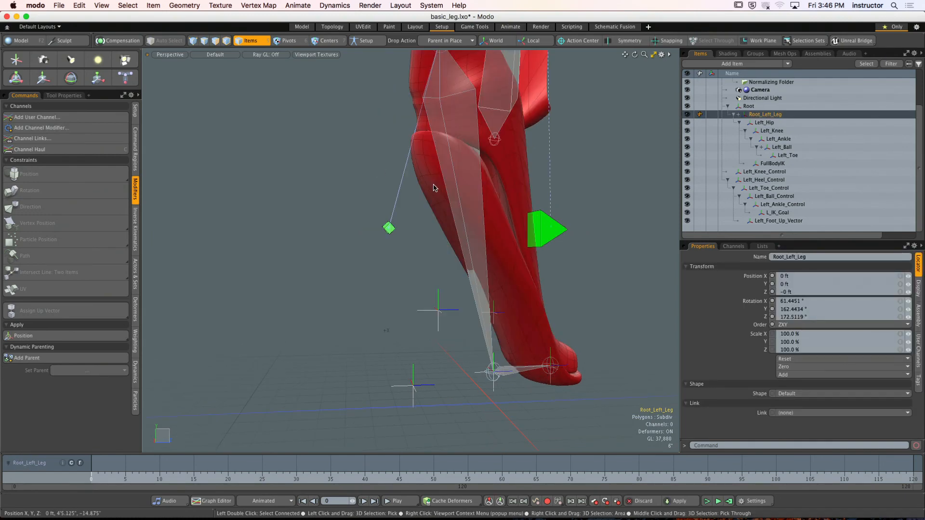
left_click_drag(549, 191, 505, 275, "ctrl+alt")
left_click_drag(505, 275, 482, 229, "alt")
key("super+z")
left_click_drag(481, 229, 461, 232, "alt")
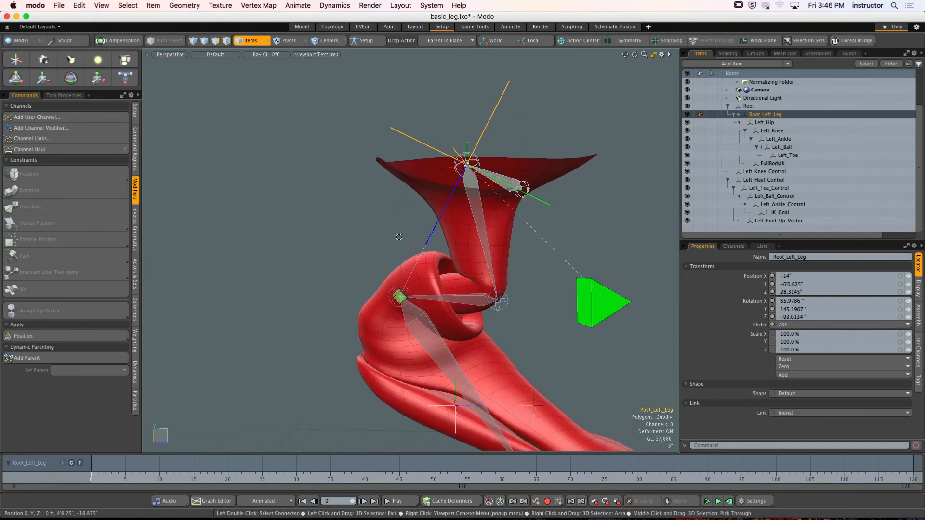
- Select L_IK_Goal, test moving it with the Transform tool, and undo the move
left_click_drag(398, 235, 378, 193, "alt+shift")
left_click_drag(378, 192, 433, 224, "alt")
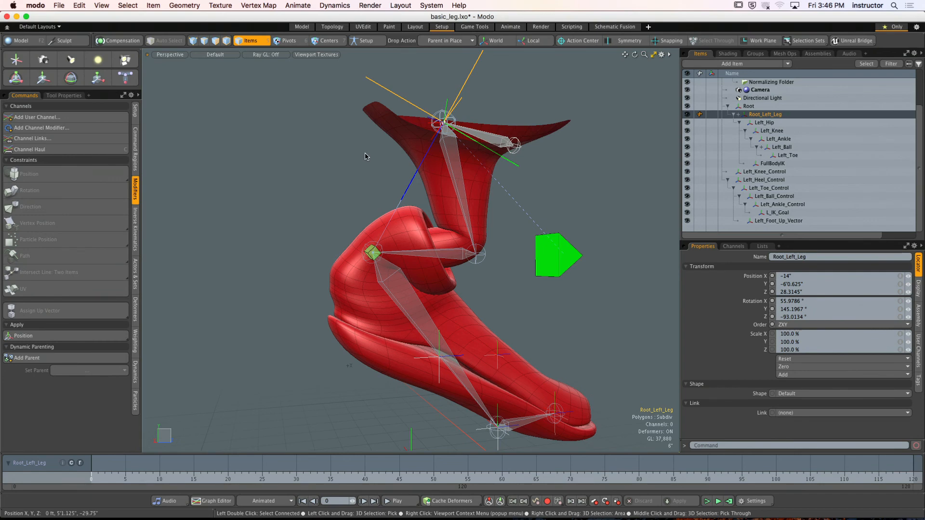
left_click(368, 195)
left_click(377, 251)
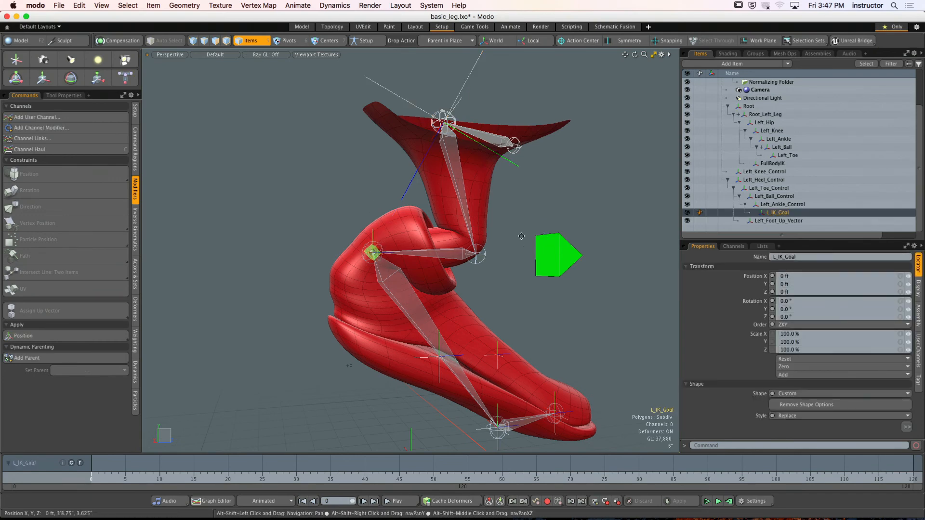
left_click_drag(376, 251, 297, 217, "alt")
key("y")
left_click_drag(440, 170, 410, 239)
left_click_drag(409, 239, 470, 236, "alt")
key("super+z")
- Turn on Setup mode and zero the position of Left_Ankle_Control
left_click(379, 43)
left_click(443, 234)
scroll(431, 234, "up", 5)
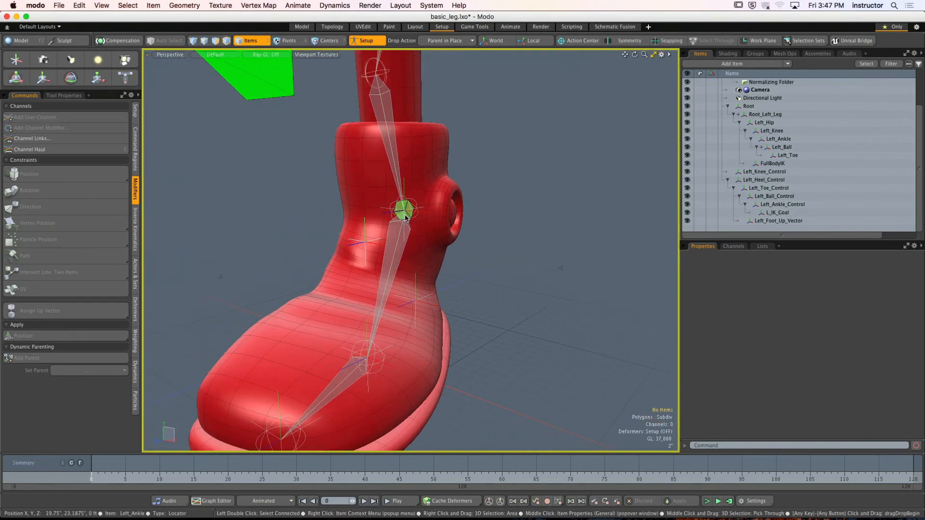
left_click(410, 218)
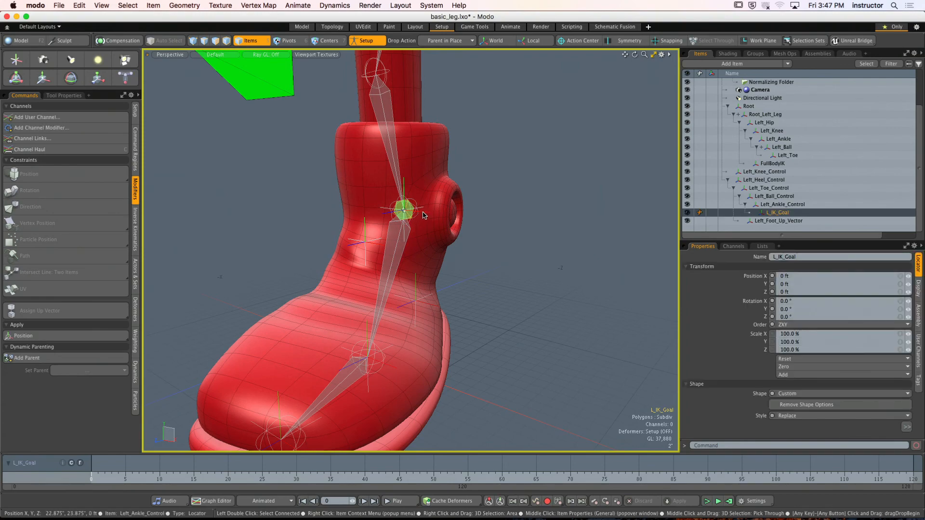
left_click(422, 214)
left_click_drag(424, 215, 530, 199, "alt")
scroll(479, 183, "up", 5)
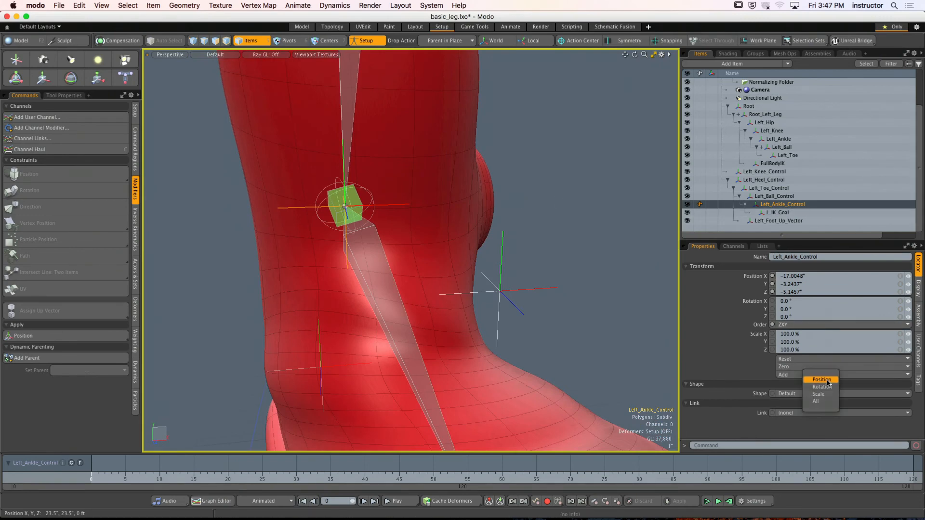
left_click(563, 227)
scroll(563, 227, "down", 5)
left_click_drag(559, 229, 482, 237, "alt")
mouse_move(482, 237)
left_mouse_down("alt+shift")
mouse_move(511, 264)
mouse_move(473, 243)
left_mouse_up("alt+shift")
- Turn off Setup mode and compare the transforms of L_IK_Goal, Left_Ankle_Control, Left_Ball_Control and Left_Toe_Control
left_click(372, 41)
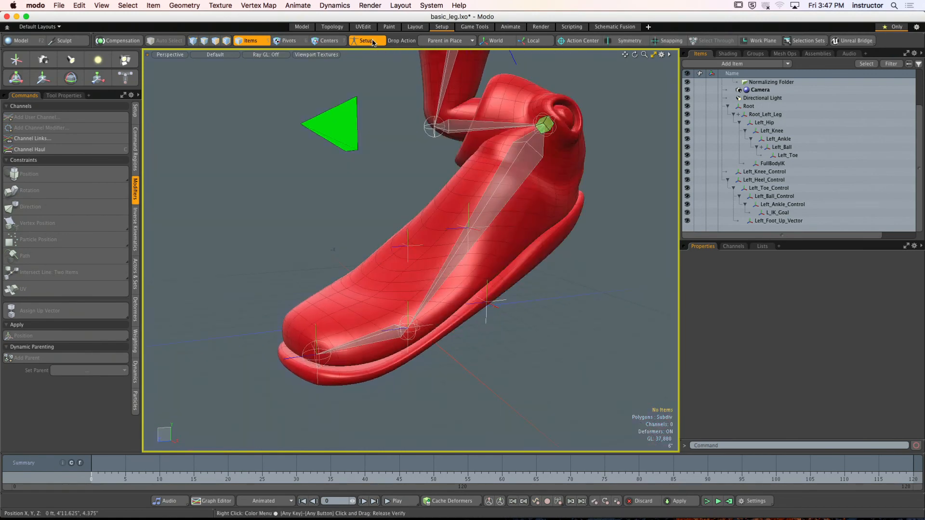
left_click(544, 126)
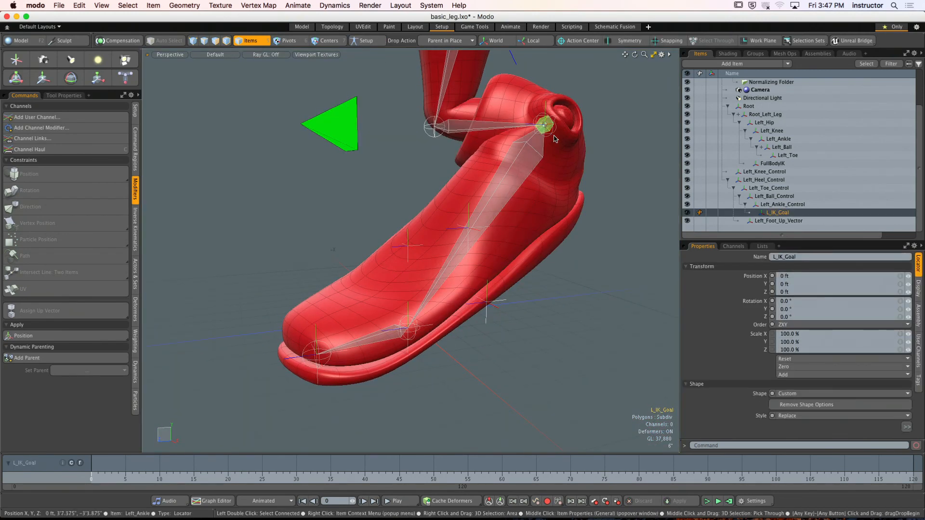
left_click(781, 205)
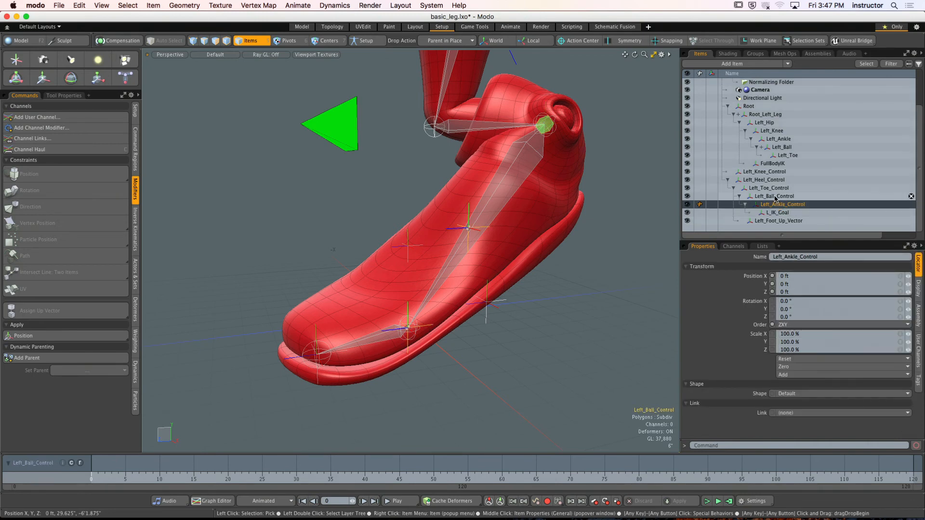
left_click(775, 197)
left_click(772, 189)
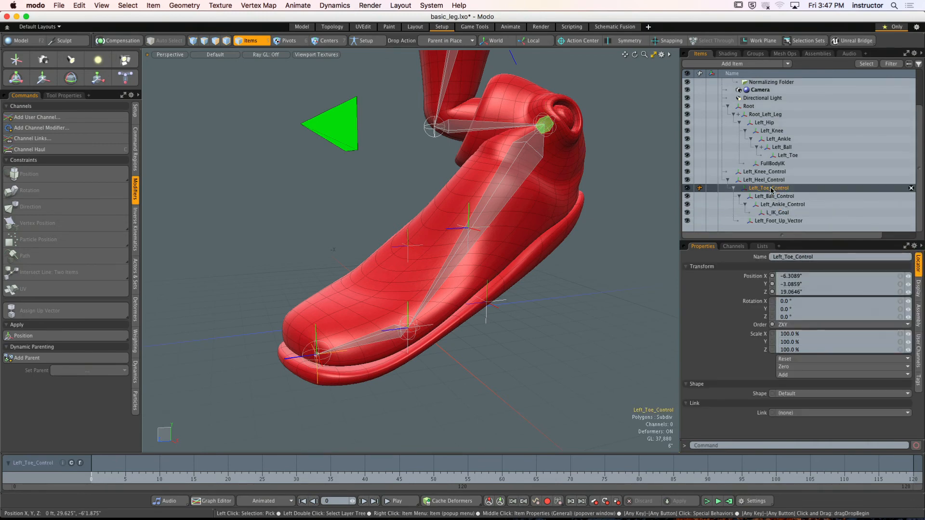
- Try zeroing Left_Ball_Control's position, undo that, and reset its position to 0 ft instead
left_click(781, 197)
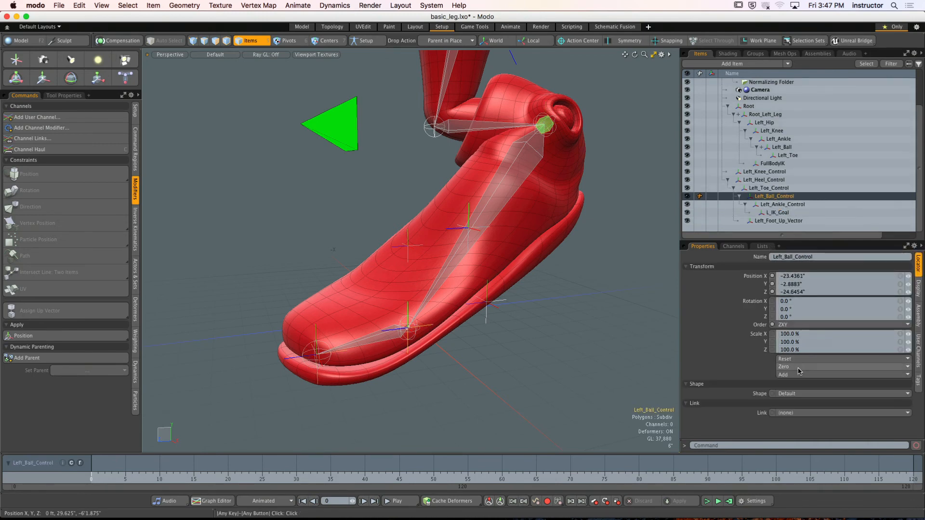
left_click(800, 375)
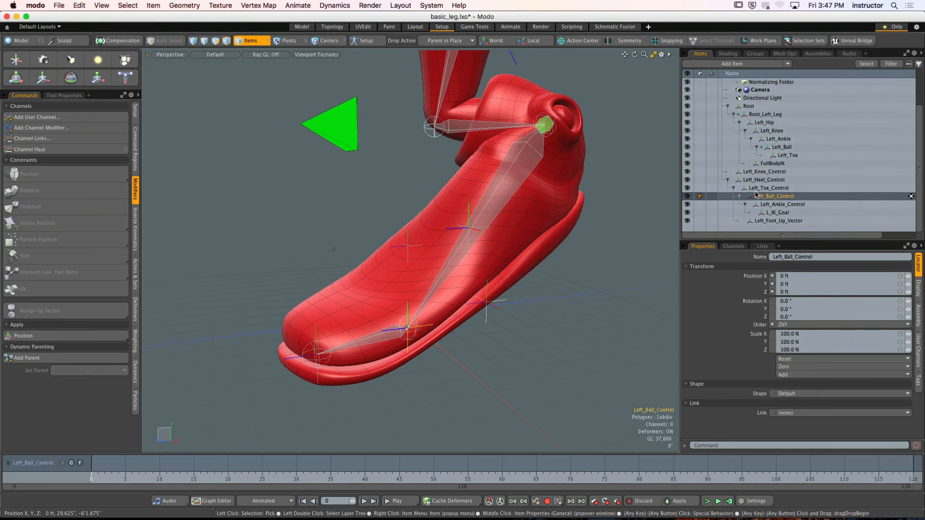
key("super+z")
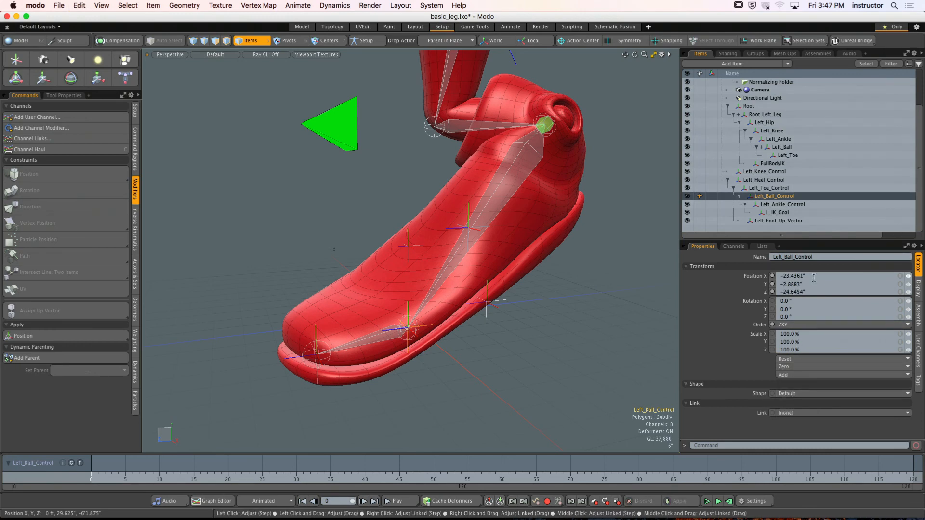
left_click(802, 360)
left_click(803, 372)
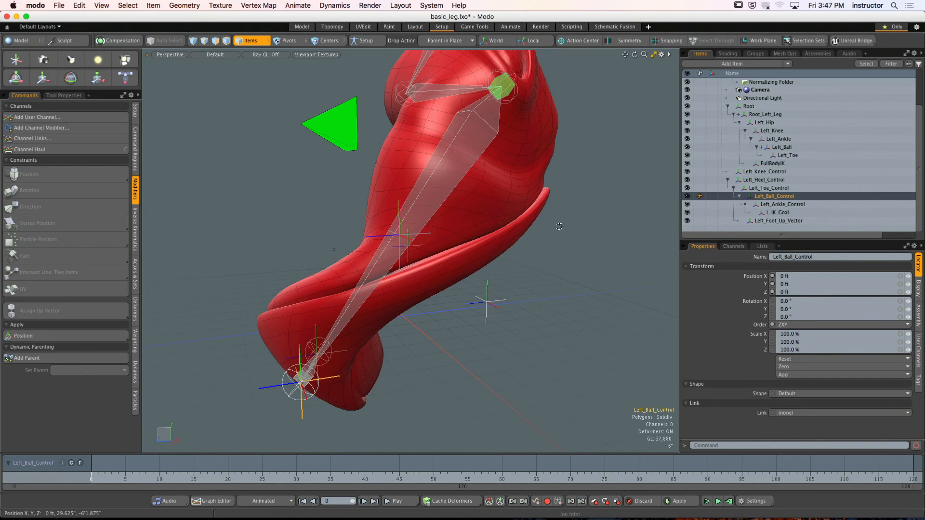
left_click_drag(559, 226, 571, 243, "alt")
- Reset Left_Toe_Control's position to 0 ft and check the transforms of Left_Heel_Control and Left_Foot_Up_Vector
left_click(754, 189)
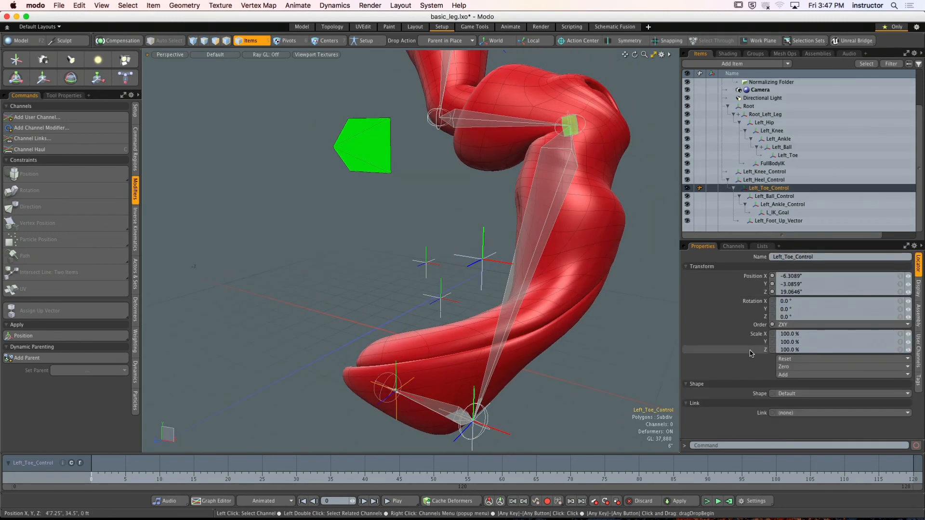
left_click(787, 359)
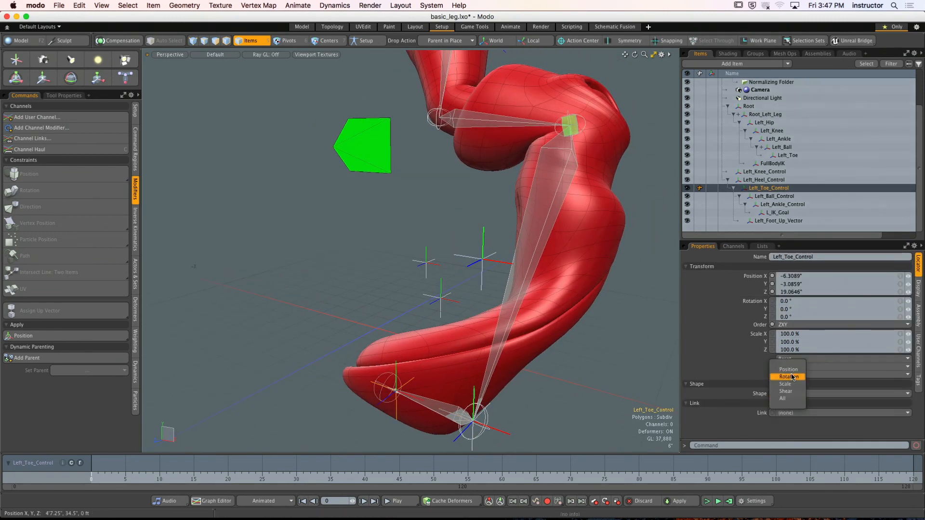
left_click(793, 369)
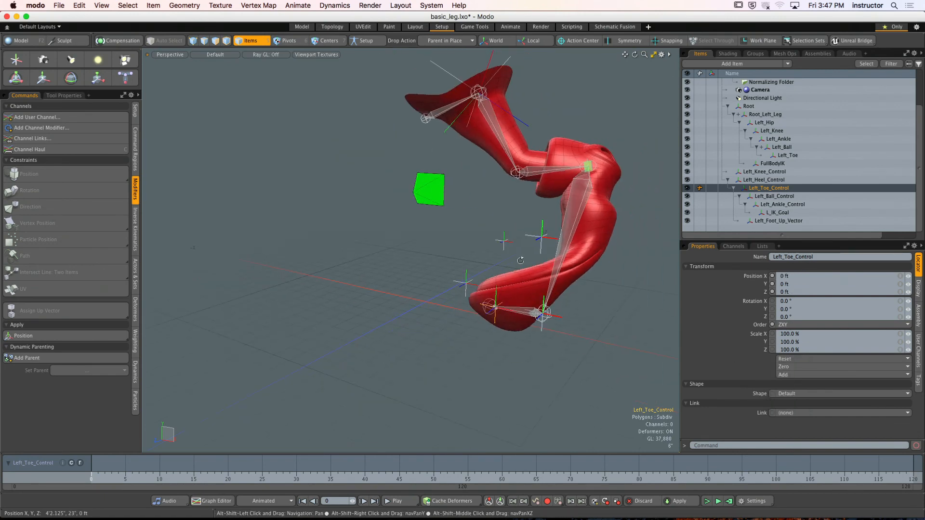
left_click(708, 179)
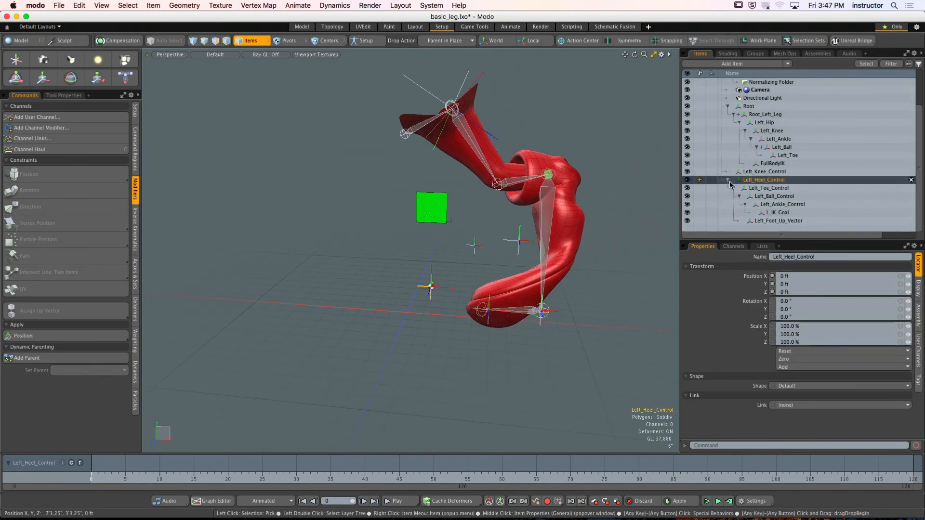
left_click(767, 221)
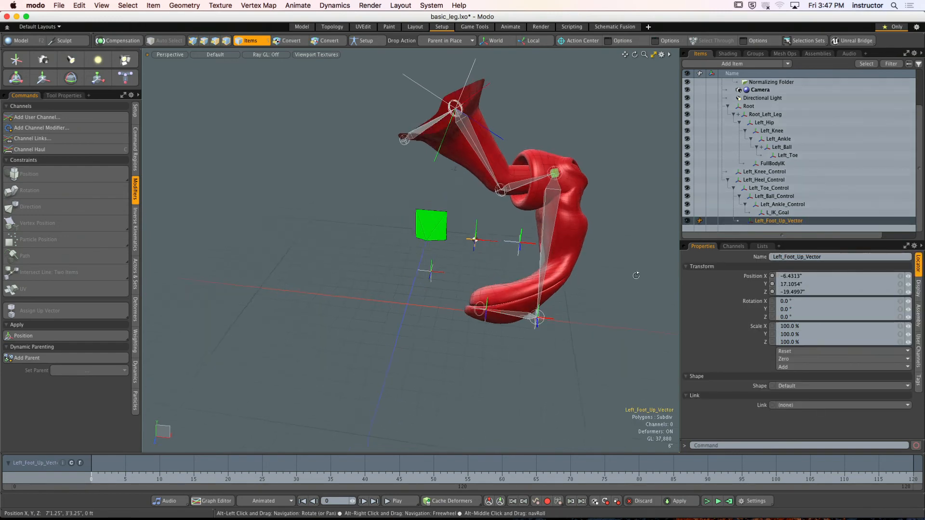
- Undo the position resets on Left_Toe_Control and Left_Ball_Control and return to Setup mode
key("super+z")
key("super+z")
key("super+z")
key("super+z")
key("super+z")
key("super+z")
key("super+z")
key("super+z")
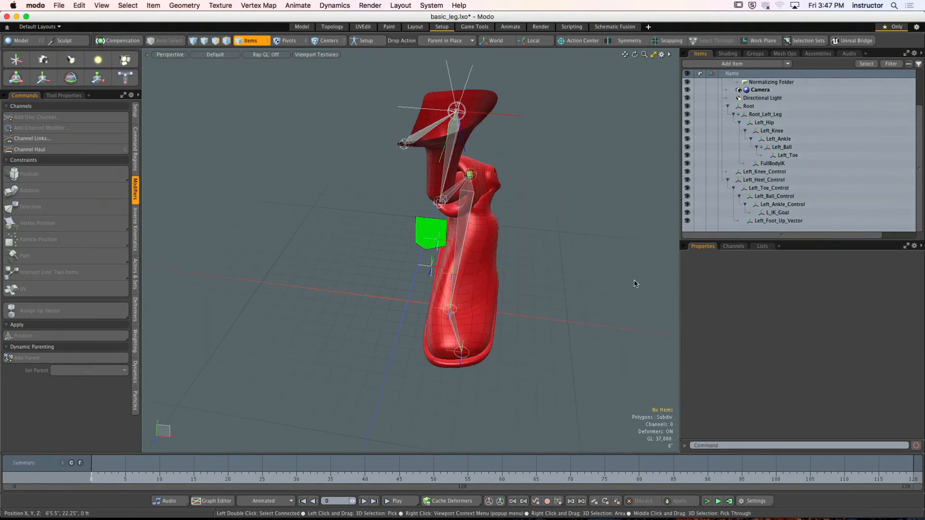
key("super+z")
- Examine the placement and transforms of Left_Heel_Control and Left_Toe_Control on the boot in Setup mode
left_click_drag(549, 241, 606, 207, "alt+shift")
left_click_drag(607, 207, 486, 208, "alt")
left_click(570, 238)
left_click_drag(570, 238, 577, 267, "alt")
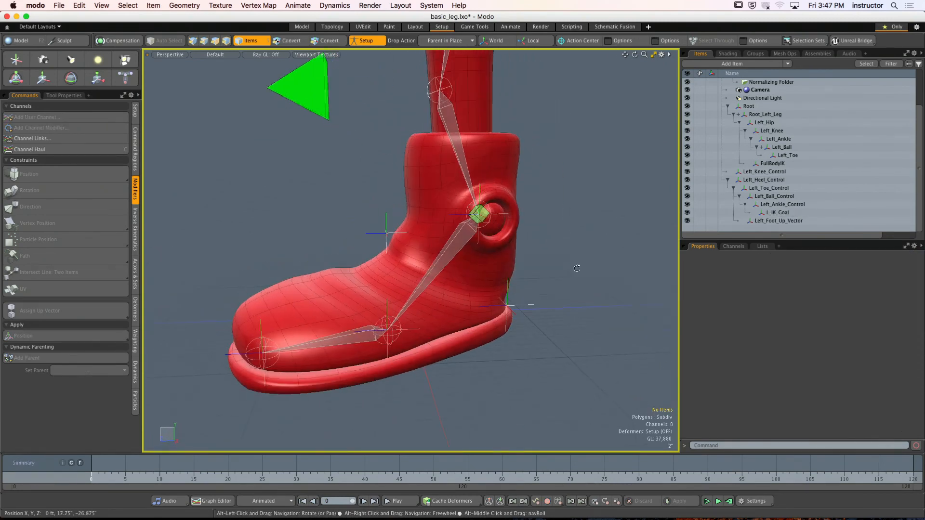
left_click(525, 310)
left_click_drag(525, 310, 562, 282, "alt")
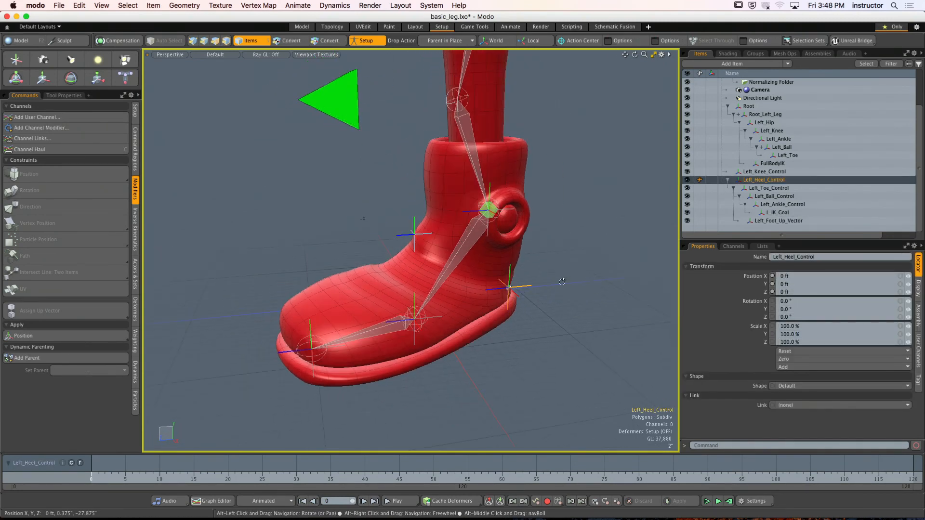
left_click(755, 188)
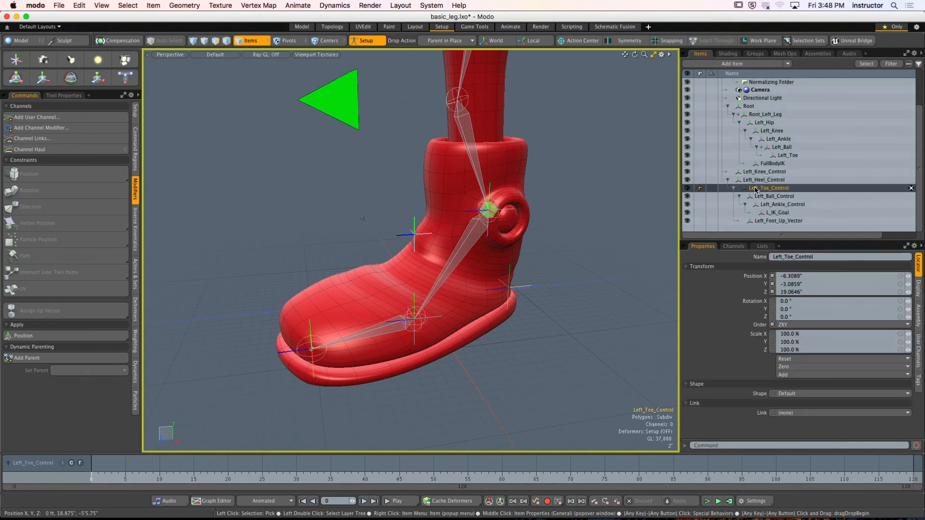
left_click_drag(574, 241, 589, 233, "alt")
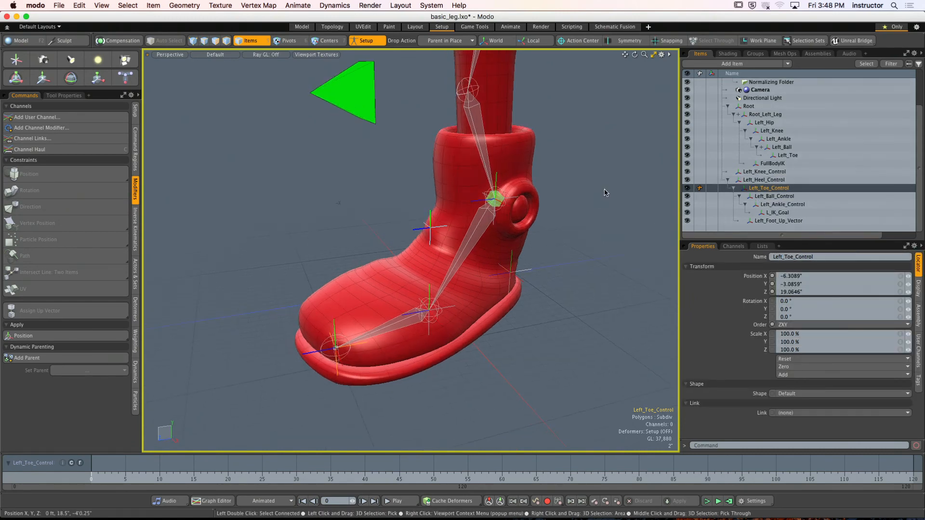
left_click_drag(554, 242, 545, 276, "alt")
- Compare the placement of Left_Heel_Control, Left_Foot_Up_Vector and Left_Ball_Control around the boot, and clear the selection
left_click(528, 291)
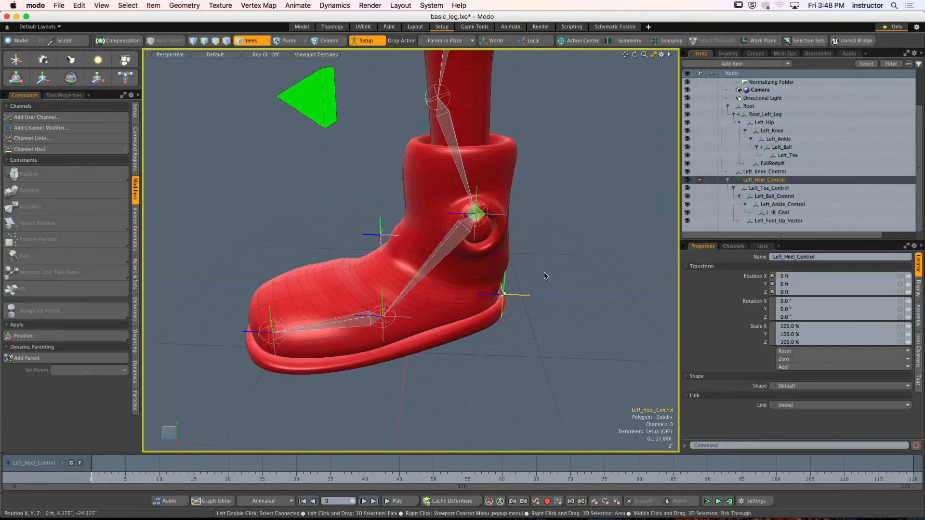
left_click(380, 236)
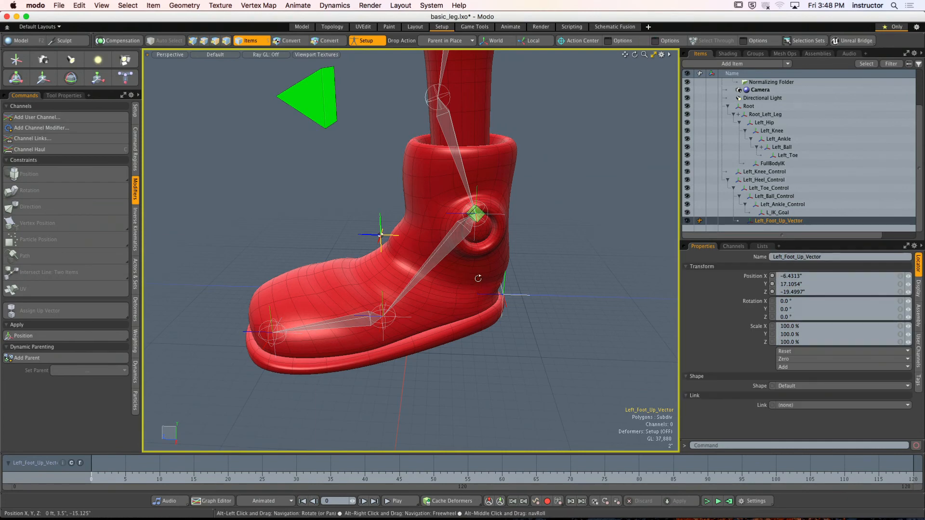
left_click_drag(380, 235, 404, 316, "alt")
left_click(515, 284)
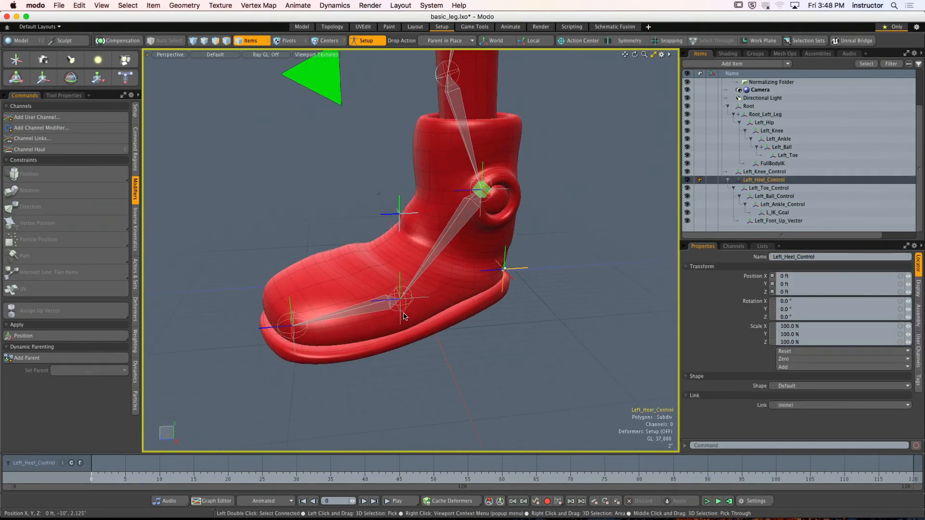
left_click(426, 299)
left_click_drag(469, 312, 514, 325, "alt")
left_click(514, 324)
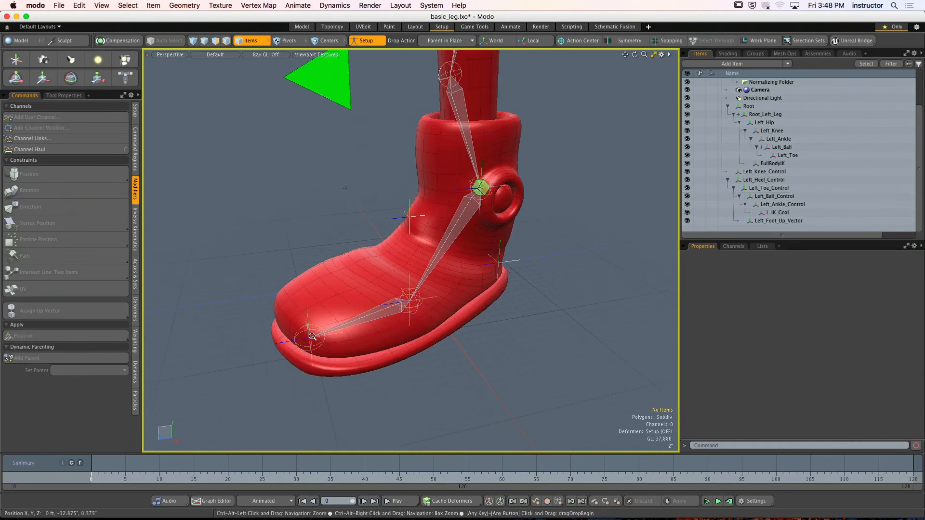
- Move Left_Foot_Up_Vector forward along Z so it sits in front of the boot's ankle
left_click_drag(312, 364, 428, 326, "alt")
mouse_move(424, 316)
left_mouse_down("alt")
mouse_move(508, 322)
mouse_move(437, 316)
mouse_move(419, 298)
left_mouse_up("alt")
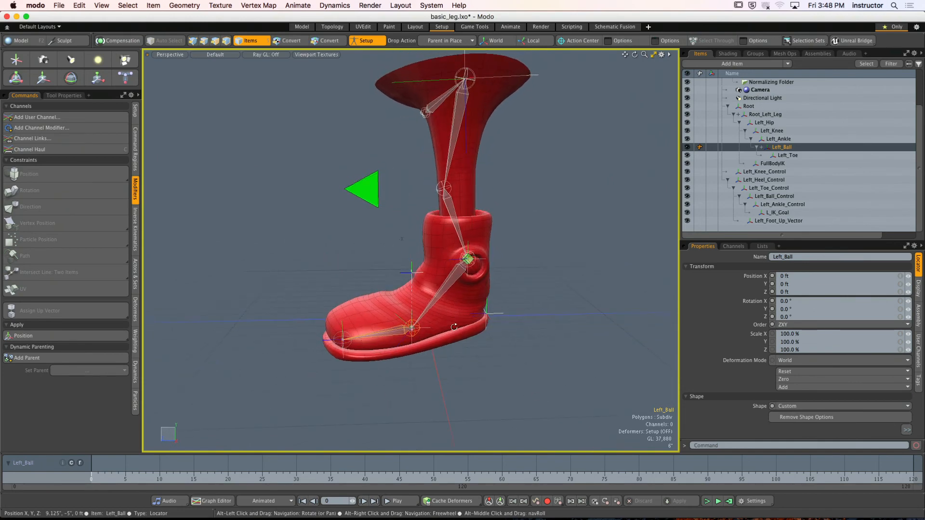
left_click(407, 275)
left_click(409, 274)
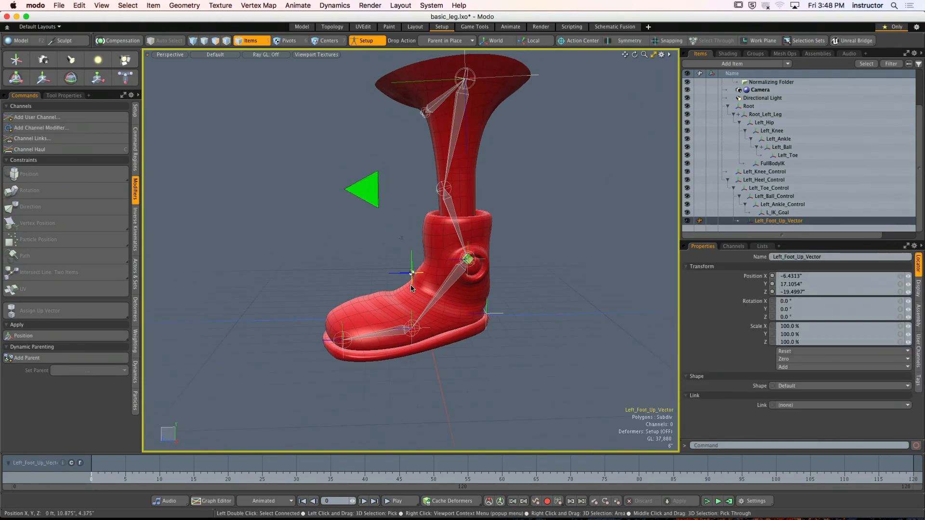
key("y")
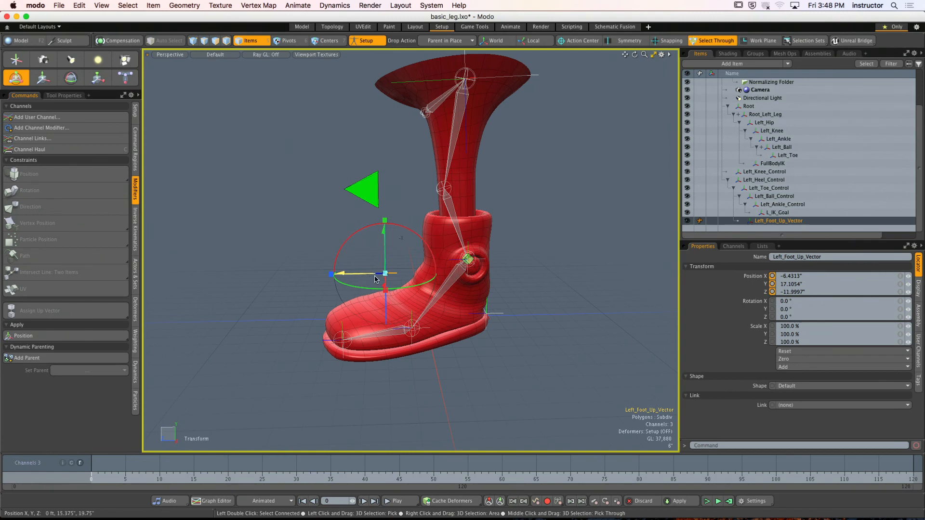
left_click(384, 239)
left_click_drag(341, 264, 445, 263, "alt")
- Test Left_Heel_Control raised to 7.875" in Y with Setup mode off and on, and reset its Y position to 0
scroll(458, 279, "up", 3)
left_click(475, 309)
left_click_drag(445, 263, 418, 241, "alt+shift")
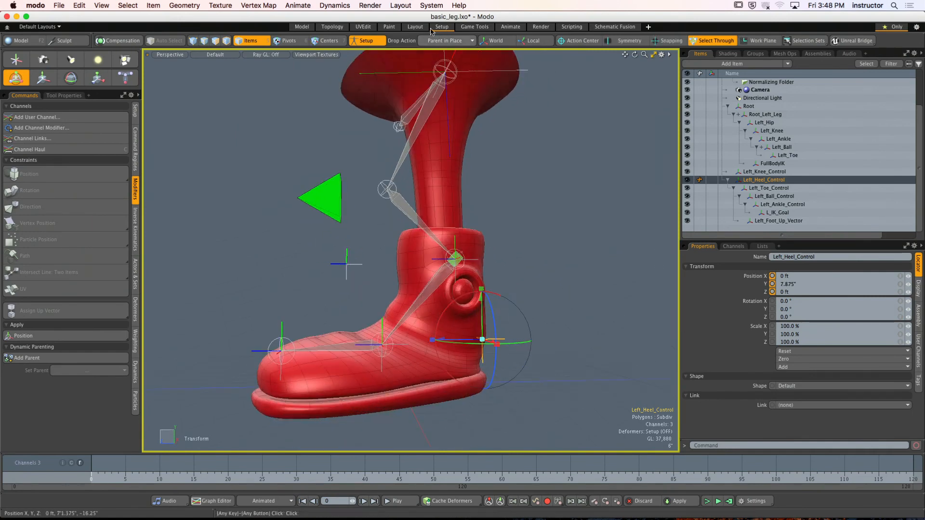
left_click(370, 42)
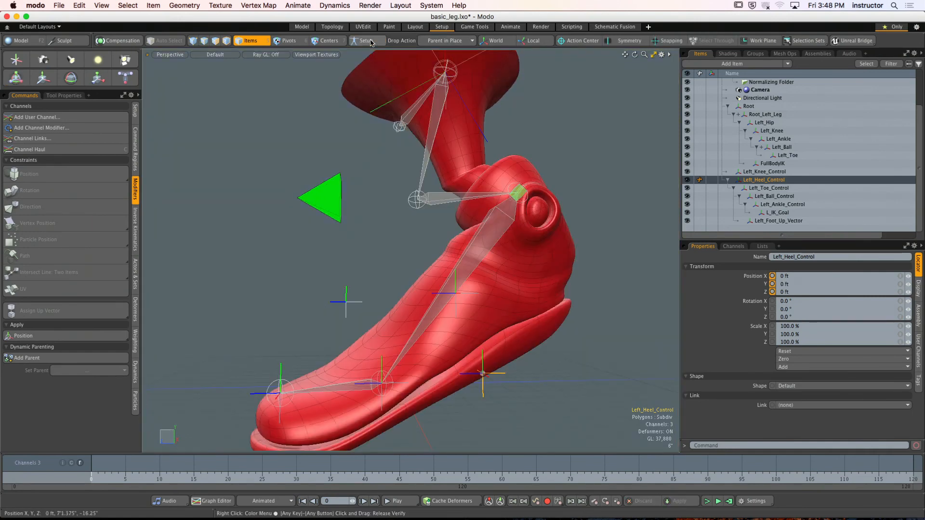
left_click(370, 43)
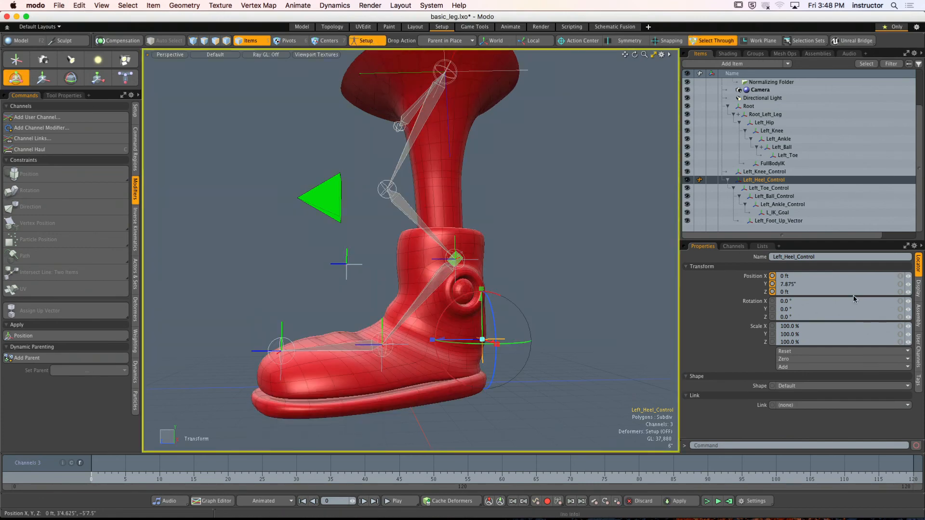
type("0")
key("Return")
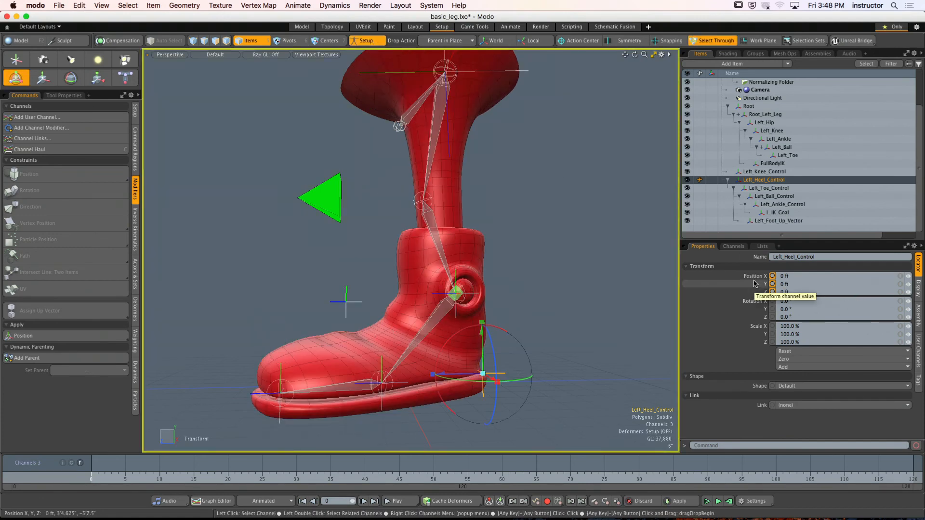
key("space")
- Clear the selection, inspect the leg's pose with Setup mode off, and undo back to Setup mode
left_click(549, 292)
left_click_drag(549, 291, 500, 337, "alt")
left_click(501, 338)
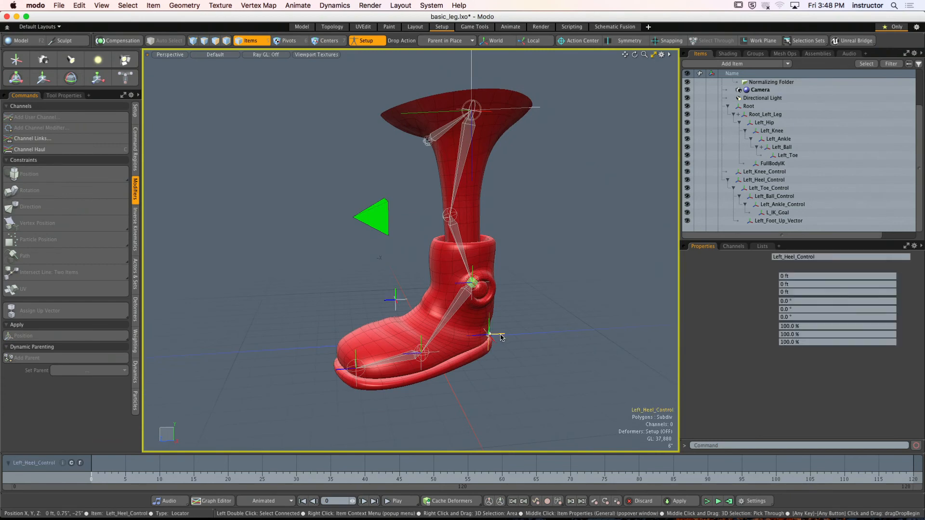
left_click(510, 270)
left_click(366, 42)
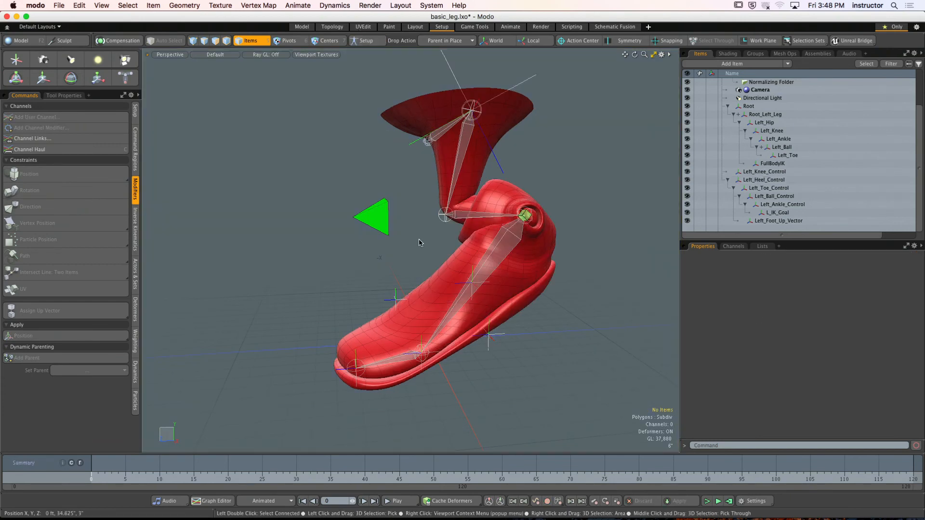
left_click_drag(509, 283, 460, 254, "alt")
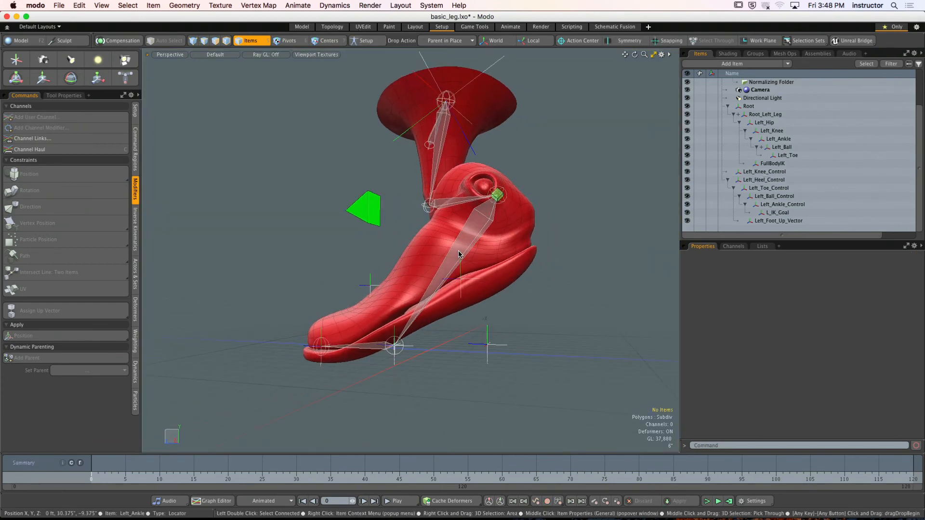
key("super+z")
key("super+z")
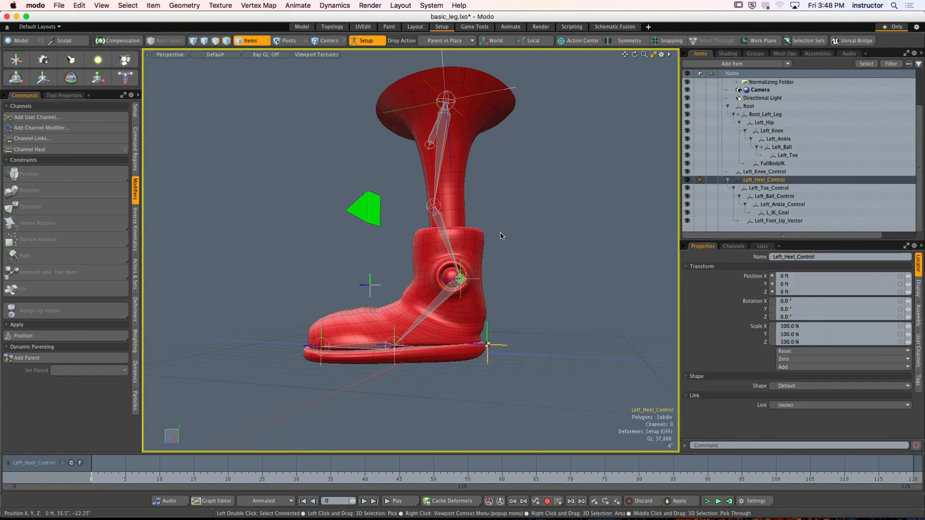
- Switch Setup mode off and on repeatedly with nothing selected to compare the two leg poses
left_click(512, 249)
left_click(374, 41)
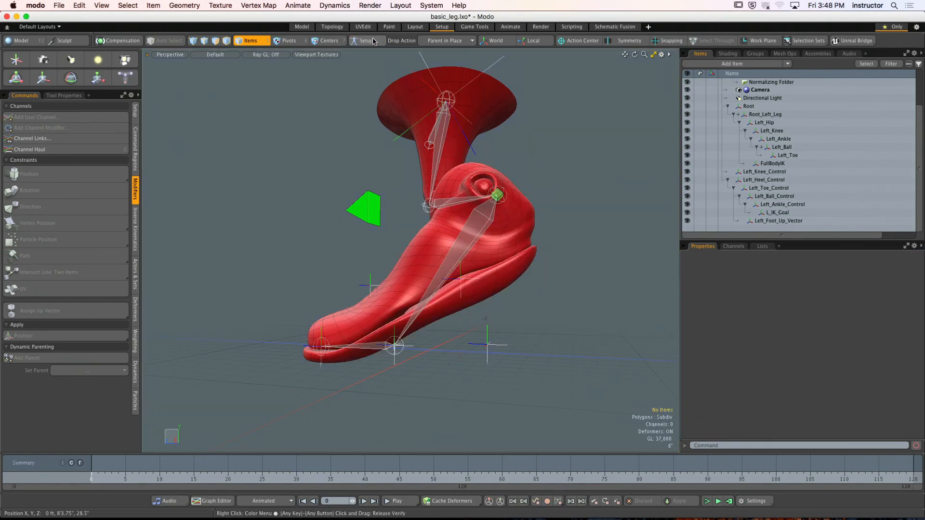
left_click(374, 42)
left_click(374, 41)
left_click(374, 41)
left_click(374, 41)
left_click(373, 42)
left_click(373, 41)
left_click(374, 42)
left_click(374, 41)
left_click(374, 41)
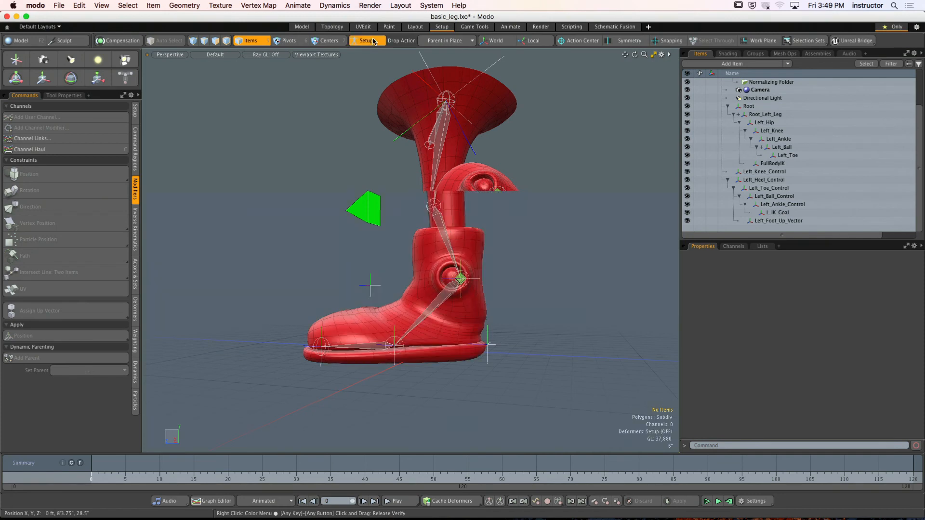
- Check Left_Knee_Control's transforms, collapse the Left_Heel_Control hierarchy and clear the selection
left_click(357, 208)
left_click_drag(357, 208, 738, 361, "alt")
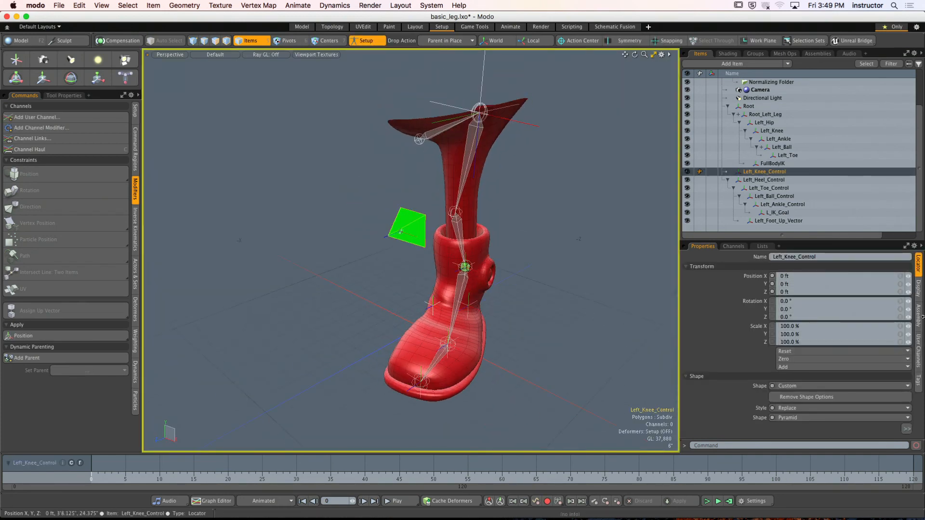
left_click_drag(570, 220, 531, 210, "alt")
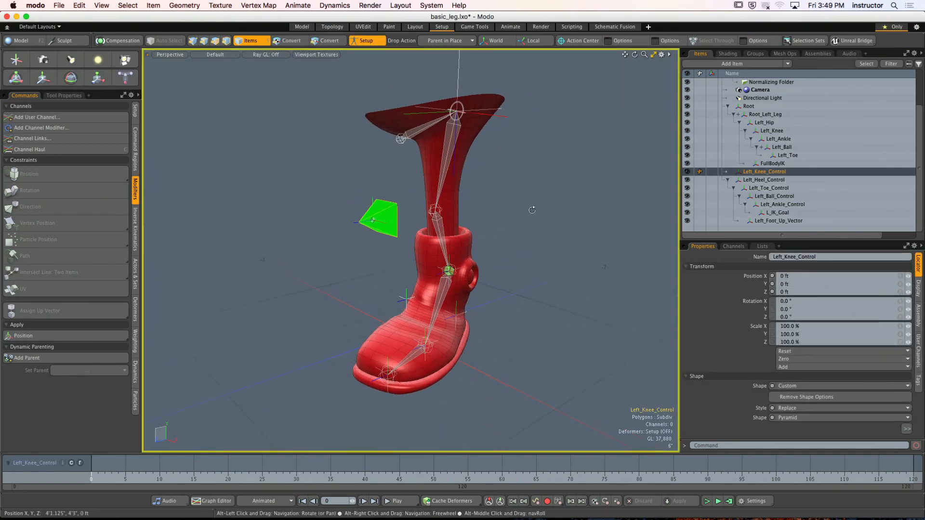
left_click(728, 180)
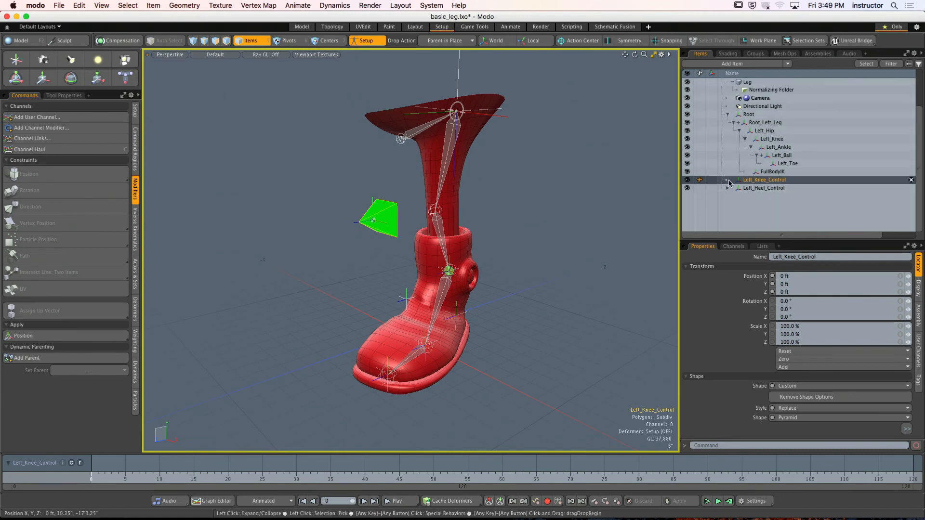
left_click(517, 215)
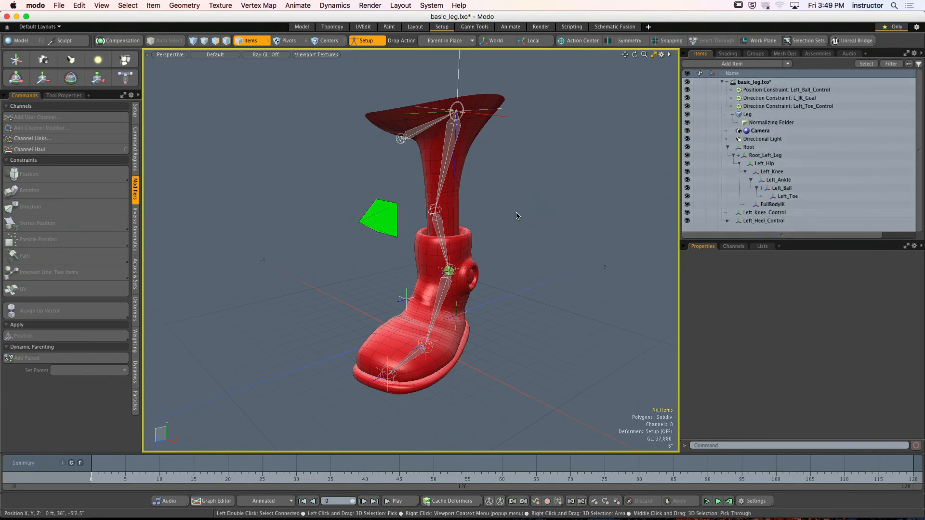
- Check Root_Left_Leg's transforms in Setup mode and turn Setup mode off
left_click_drag(517, 215, 516, 177, "alt")
left_click(538, 93)
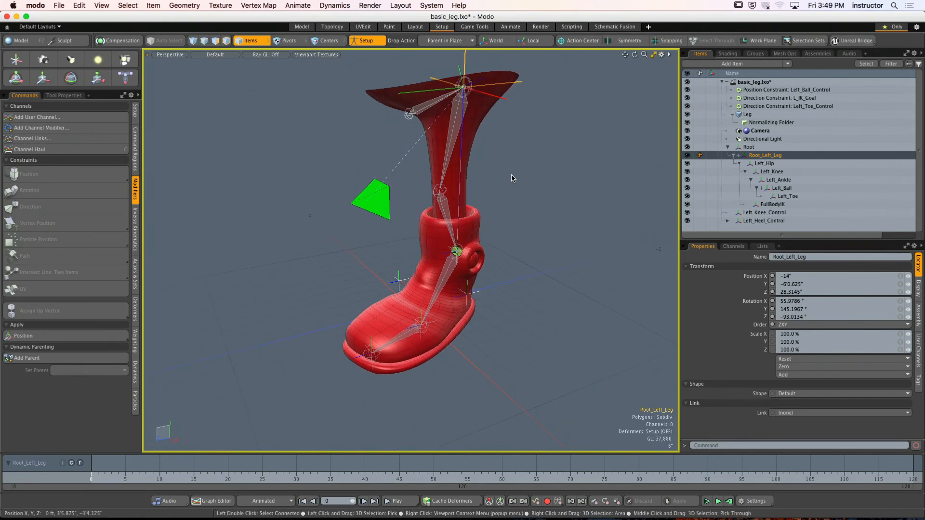
left_click_drag(465, 60, 496, 99)
key("super+z")
left_click(368, 41)
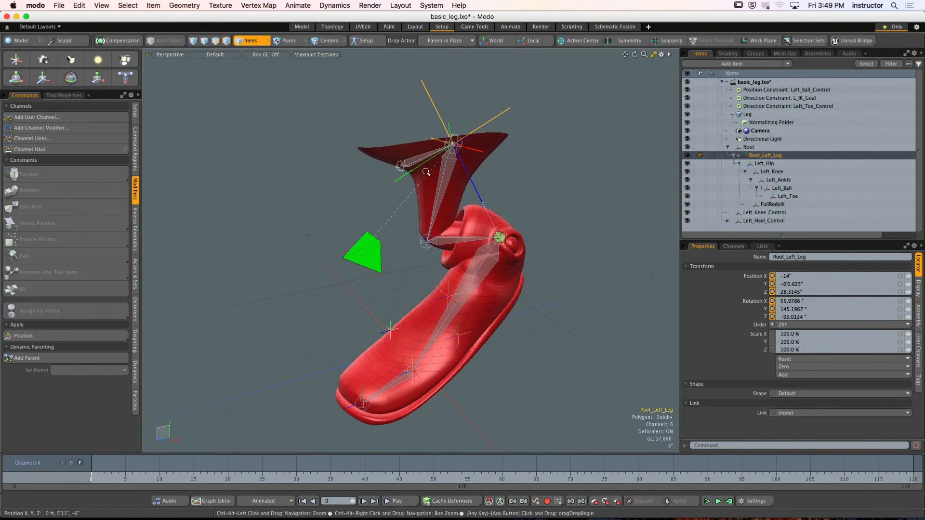
- Try lowering Root_Left_Leg slightly in world axes with Setup mode off, and restore the default action center
left_click_drag(445, 150, 421, 134, "alt")
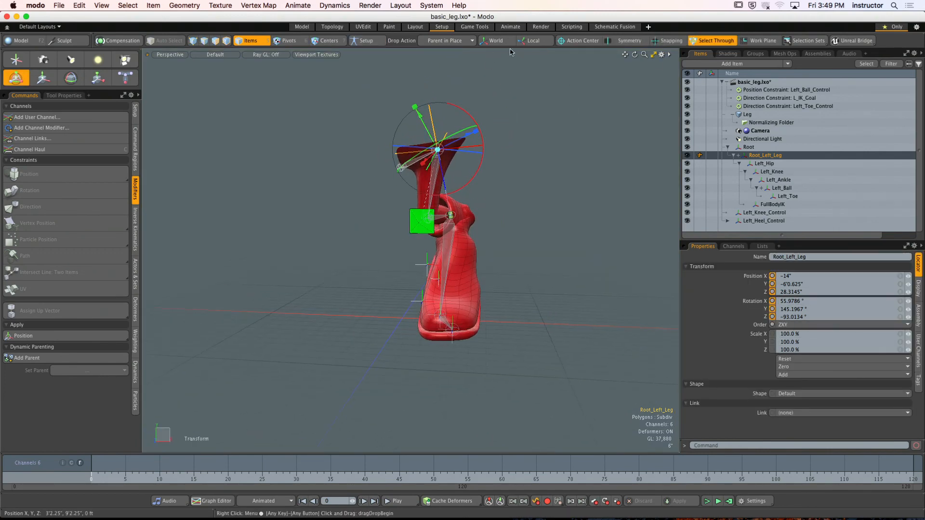
left_click(495, 43)
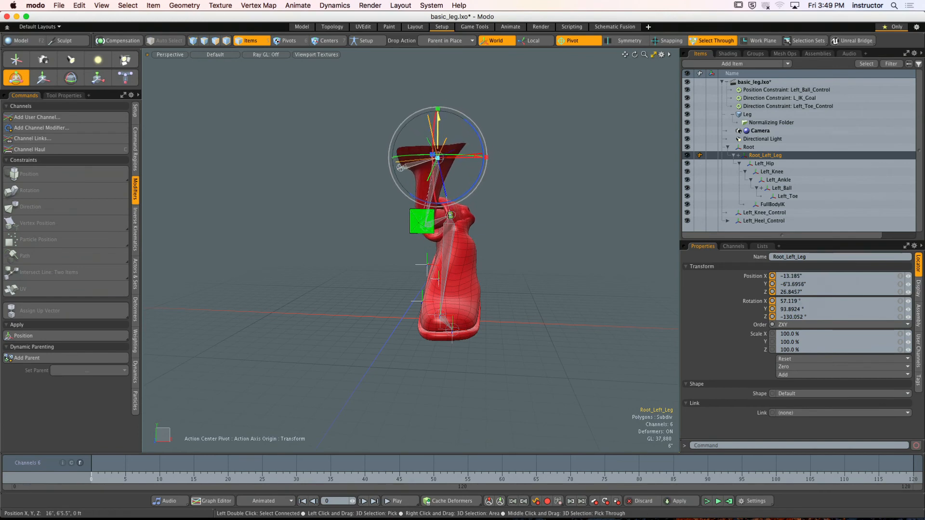
key("space")
left_click(496, 117)
left_click_drag(496, 117, 379, 127, "alt")
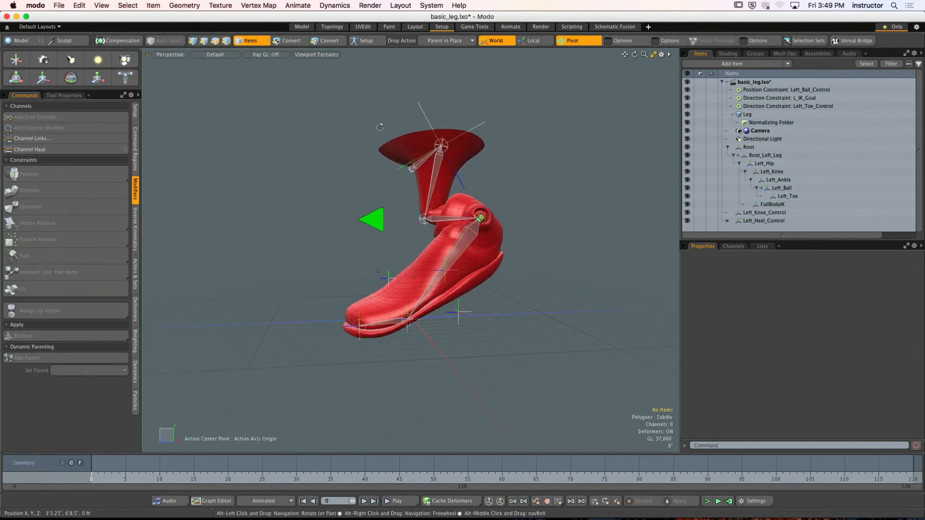
left_click(521, 42)
left_click_drag(519, 96, 514, 167, "alt")
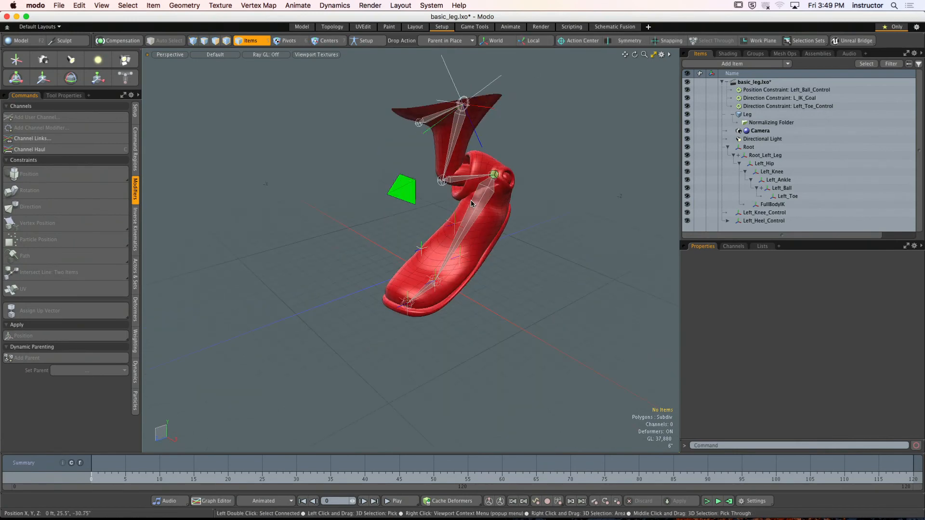
- Examine the transforms of Left_Ankle and L_IK_Goal and the solver settings of FullBodyIK
left_click(487, 216)
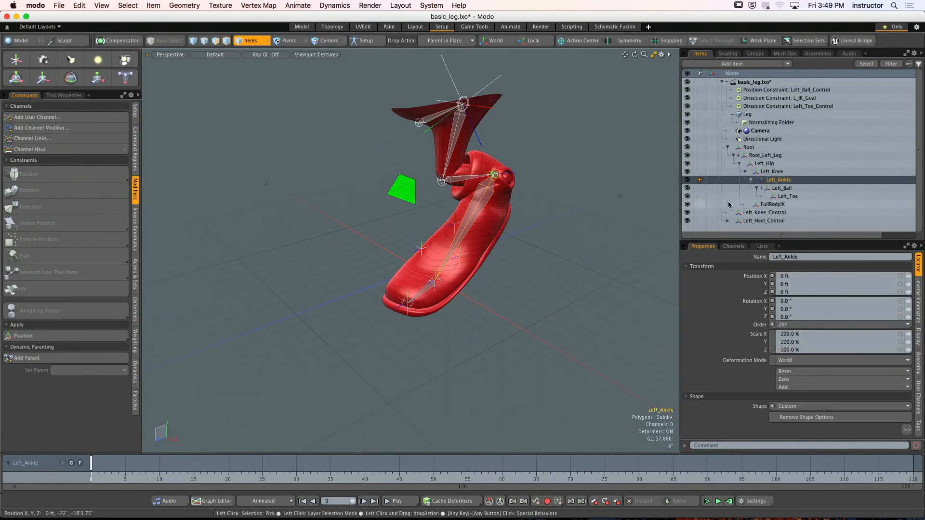
left_click(772, 205)
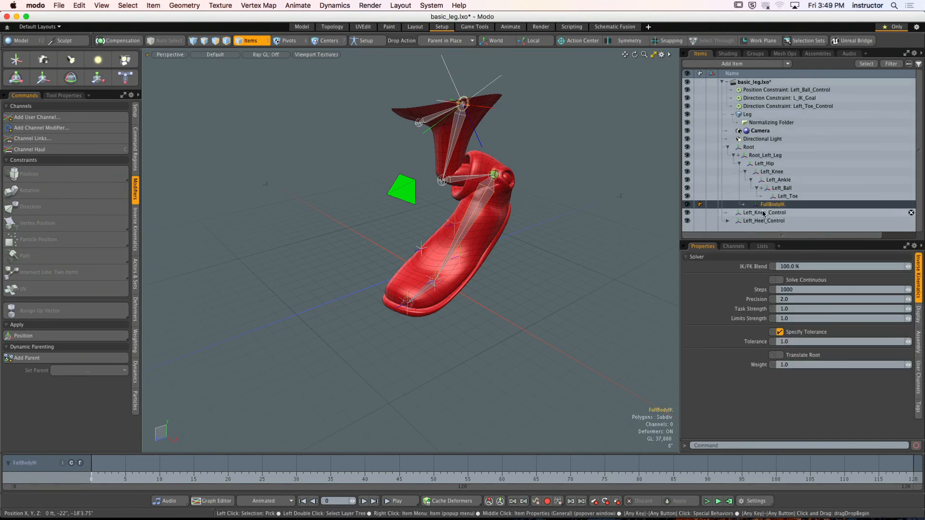
left_click(779, 181)
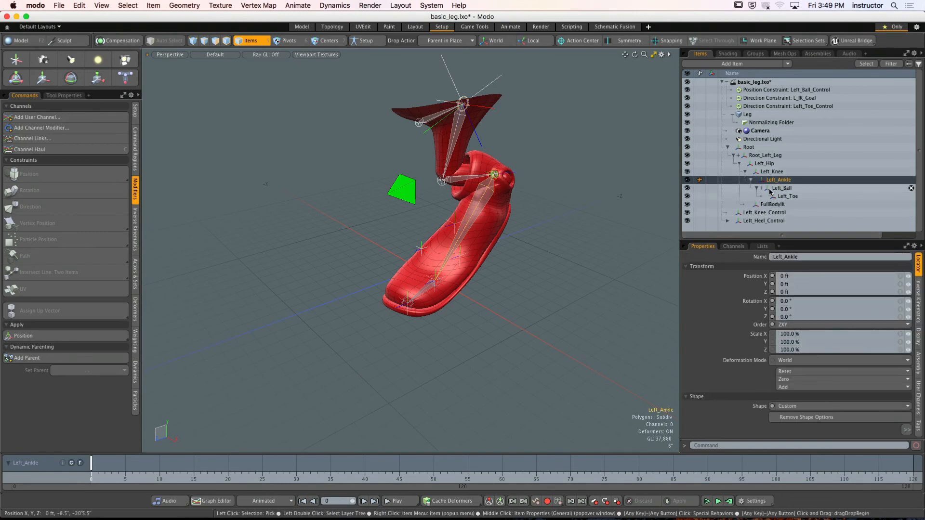
left_click_drag(535, 196, 581, 196, "ctrl+alt")
left_click(511, 143)
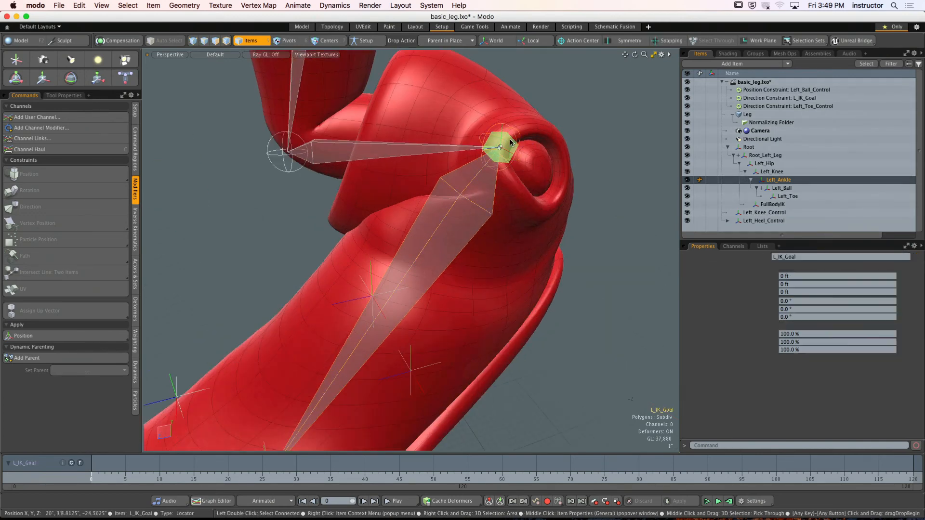
- Expand the Left_Heel_Control hierarchy and enlarge the item list to show the whole rig
left_click(727, 221)
left_click(620, 141)
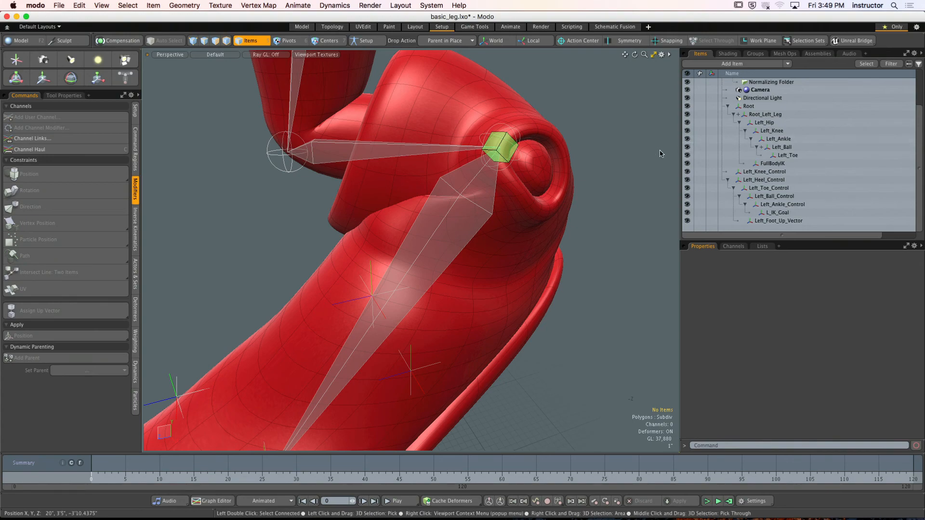
scroll(619, 169, "down", 5)
left_click_drag(576, 170, 514, 190, "alt+shift")
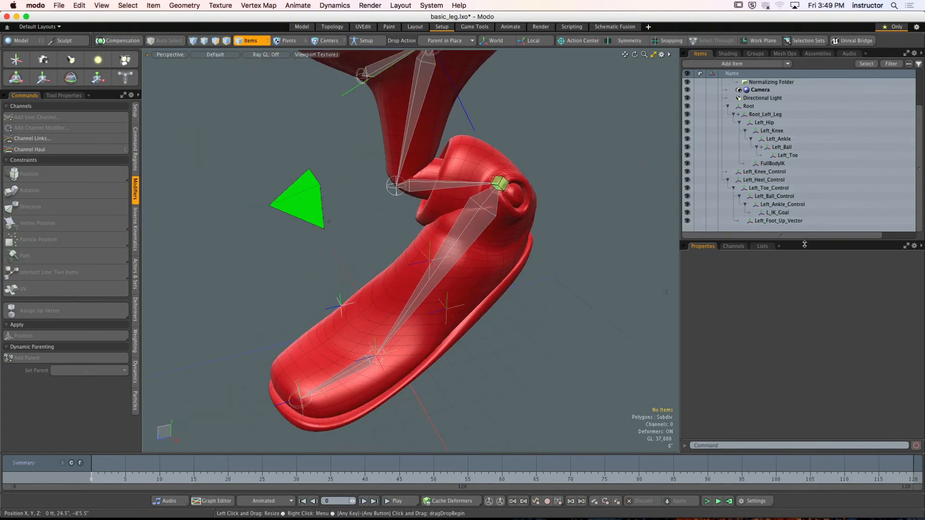
left_click_drag(803, 246, 803, 289)
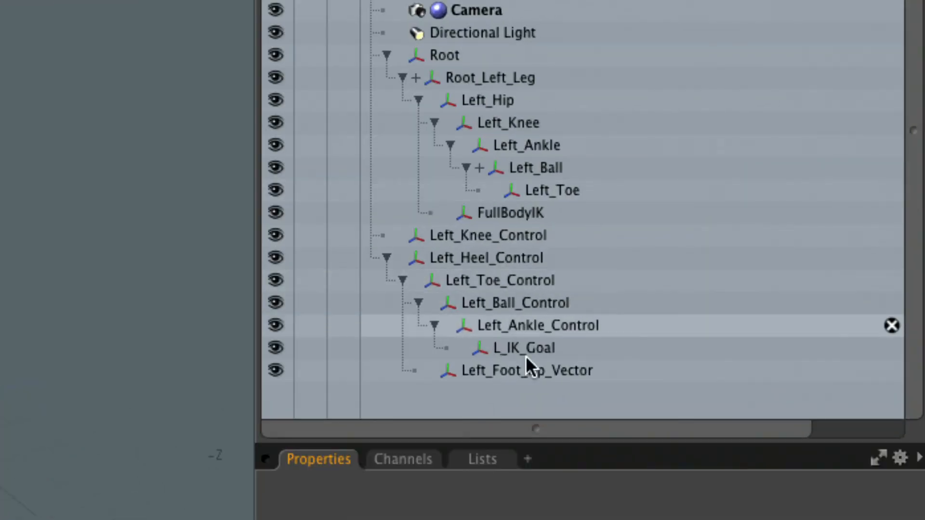
- Review the control chain from Left_Heel_Control through the toe, ball and ankle controls down to L_IK_Goal
left_click(472, 255)
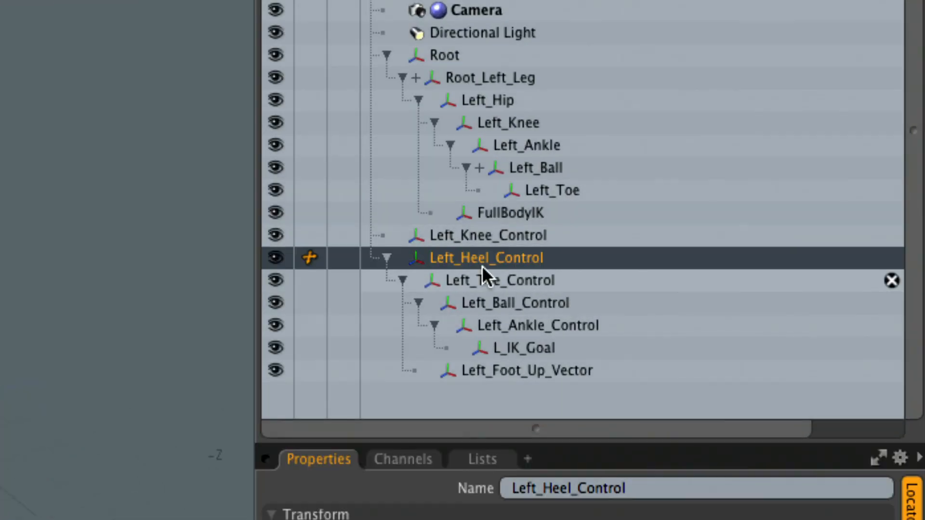
left_click(519, 346)
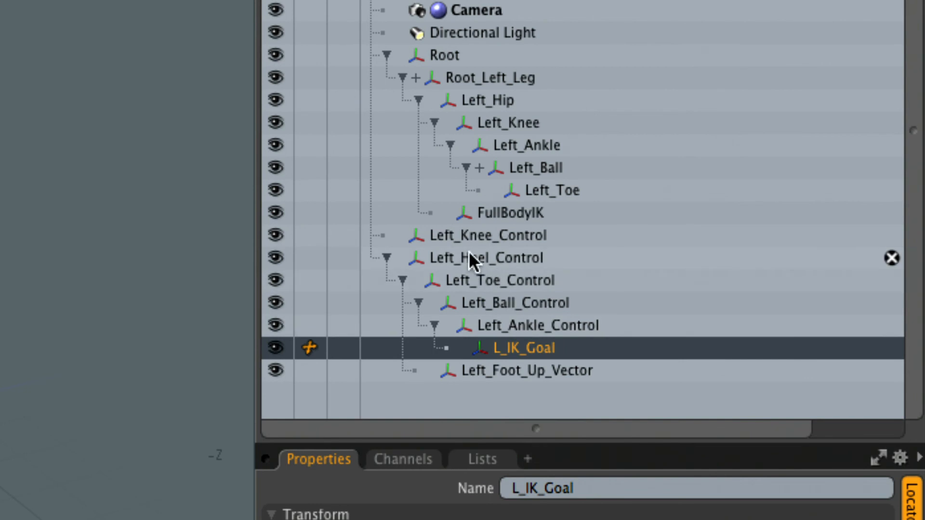
left_click(470, 258)
left_click(487, 281)
left_click(520, 304)
left_click(533, 324)
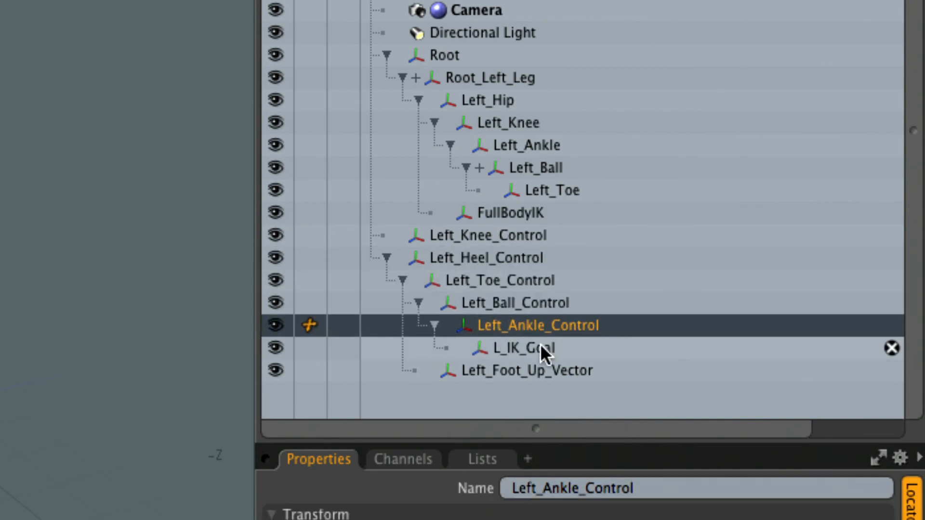
left_click(539, 345)
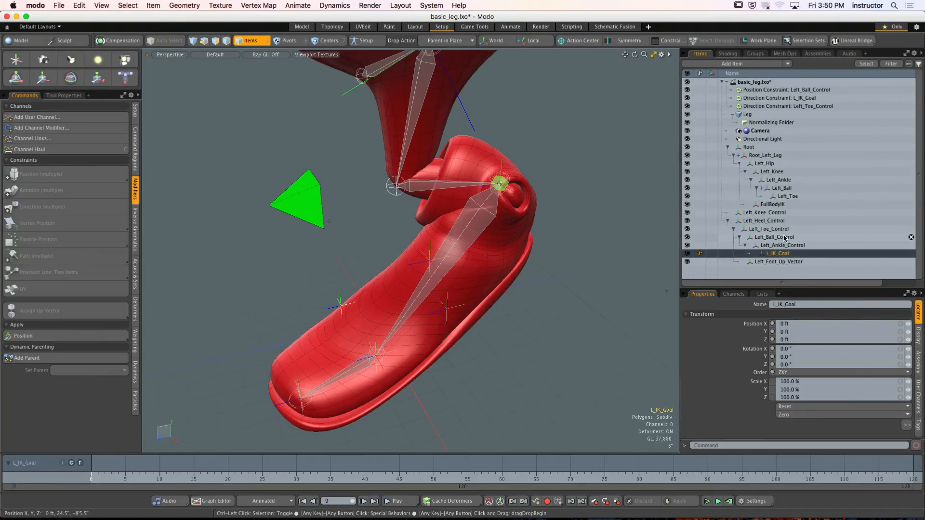
mouse_move(585, 217)
left_mouse_down("alt")
mouse_move(565, 213)
mouse_move(575, 221)
left_mouse_up("alt")
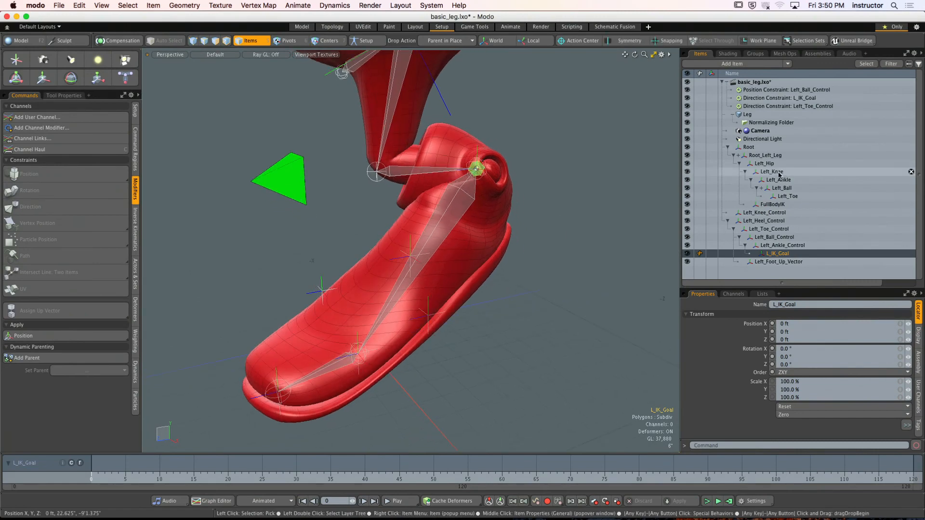
- Collapse the Root_Left_Leg hierarchy and examine the transforms of the left heel, ball and ankle controls
left_click(733, 155)
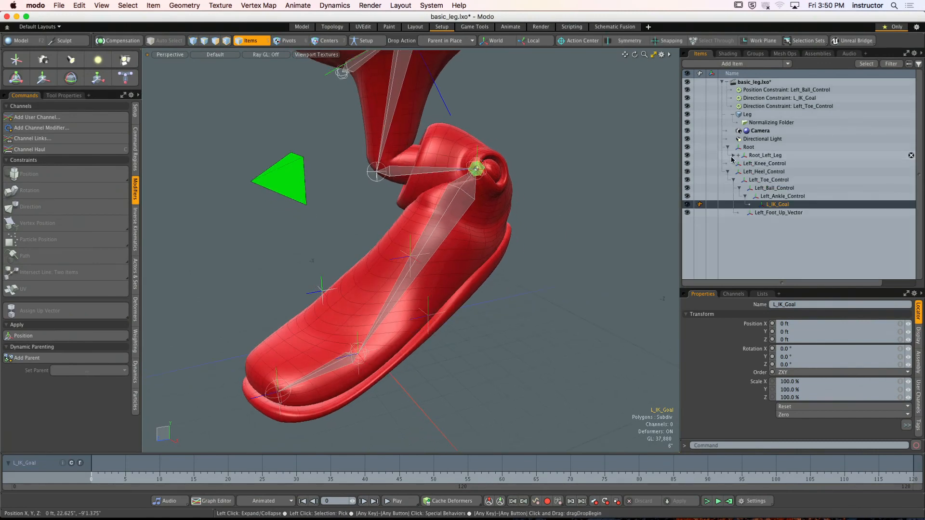
left_click(759, 174)
left_click_drag(506, 193, 770, 202, "alt")
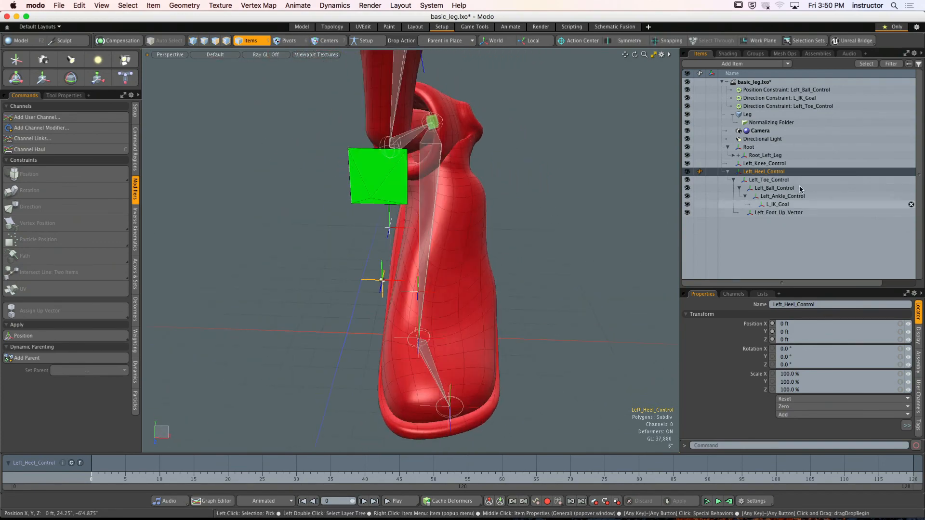
left_click(777, 180)
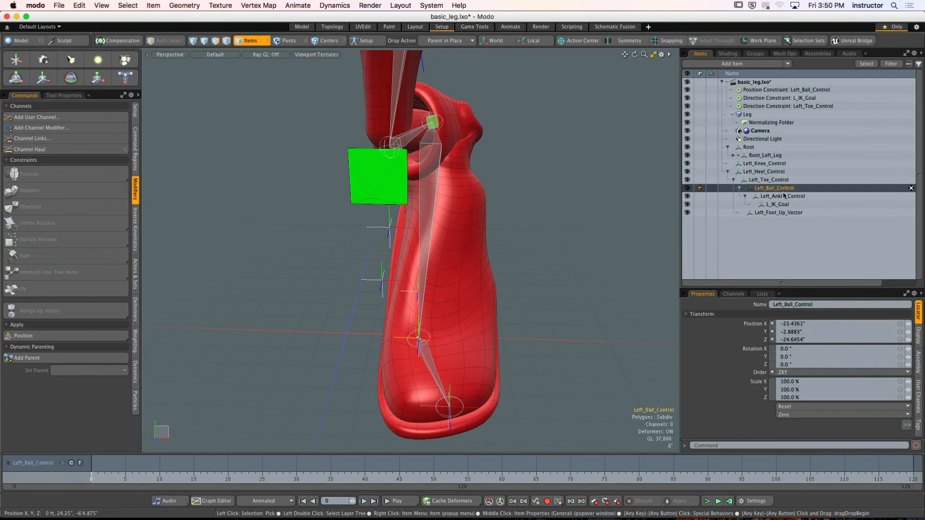
left_click(782, 196)
left_click_drag(405, 251, 514, 259, "alt")
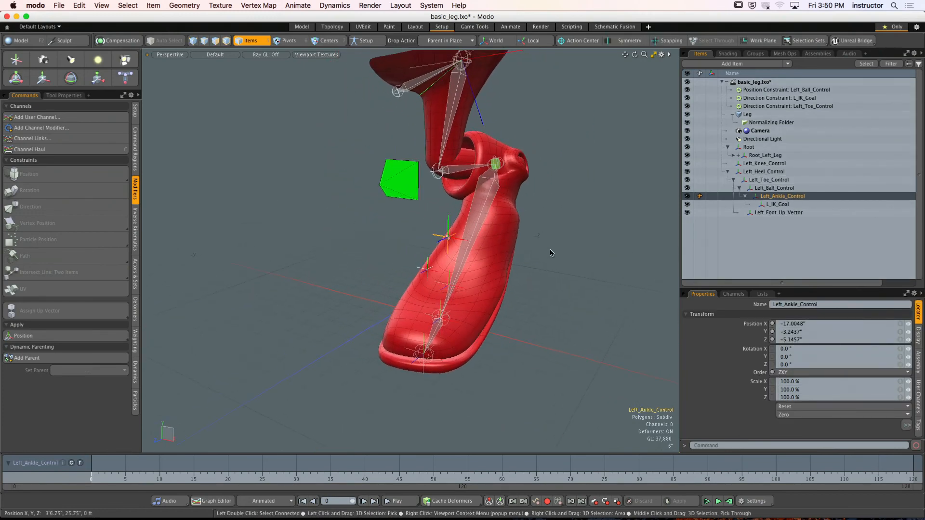
left_click(569, 231)
left_click_drag(570, 231, 537, 223, "alt")
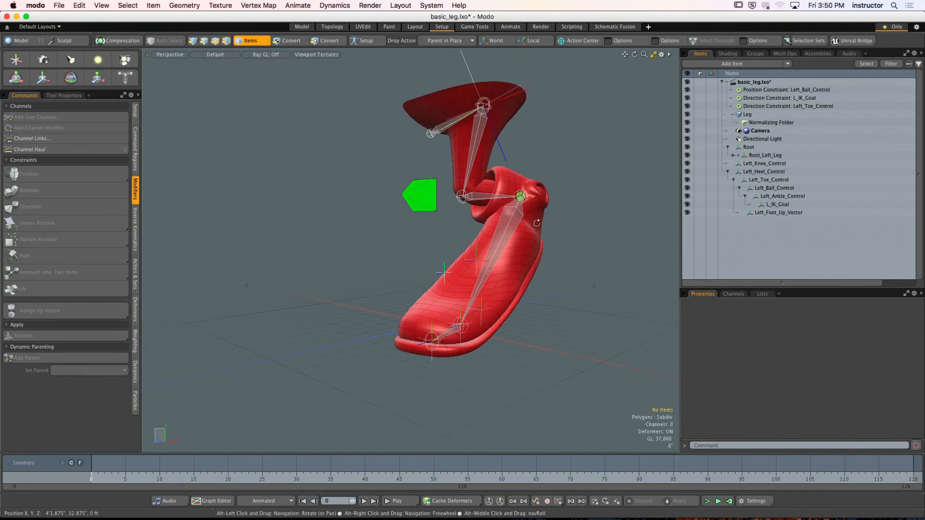
- Revert basic_leg.lxo to its last saved version
left_click(59, 5)
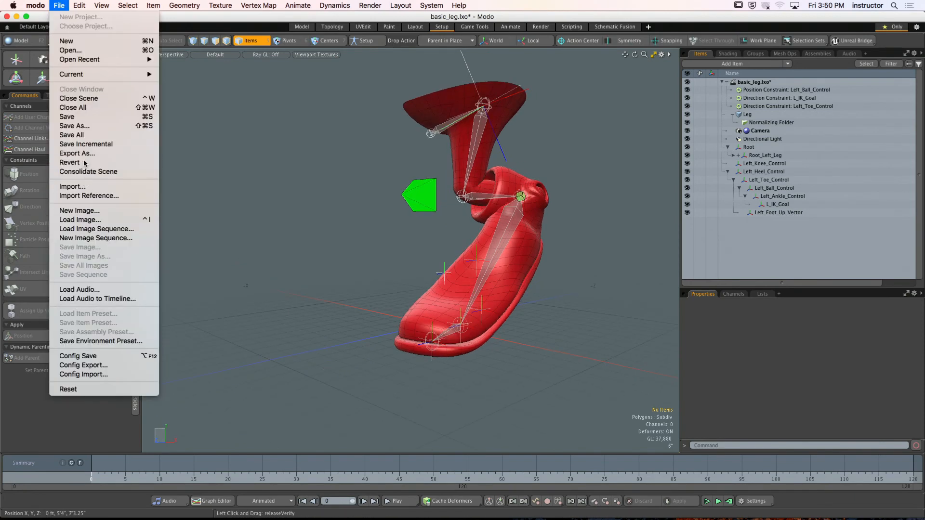
left_click(84, 162)
left_click(519, 177)
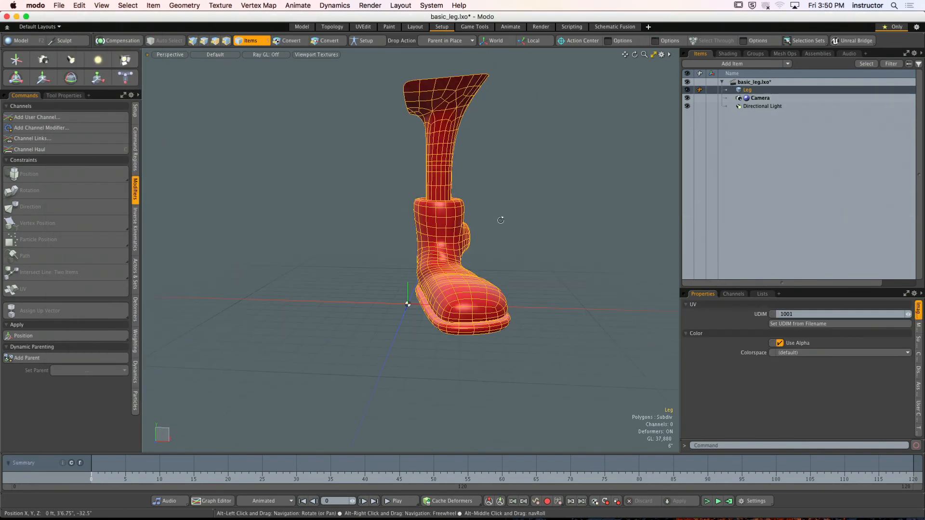
- Turn on Setup mode and draw a skeleton from the pelvis through the hip and knee, using the front and right views
key("ctrl+space")
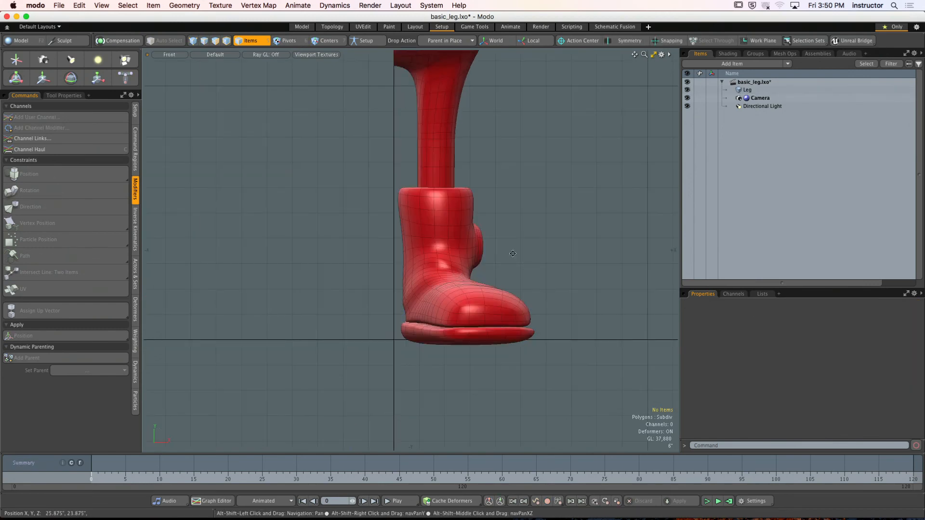
left_click_drag(470, 219, 457, 254, "alt+shift")
left_click(377, 43)
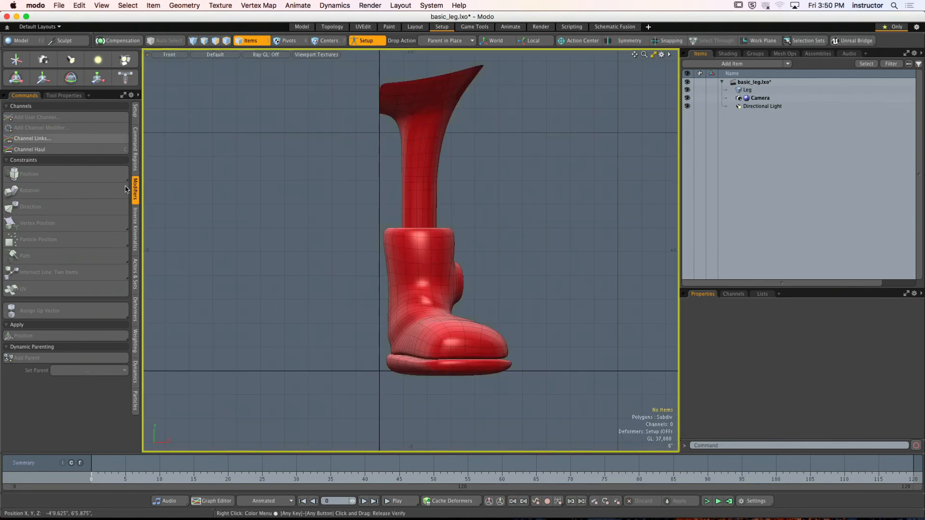
left_click_drag(420, 210, 393, 232, "alt+shift")
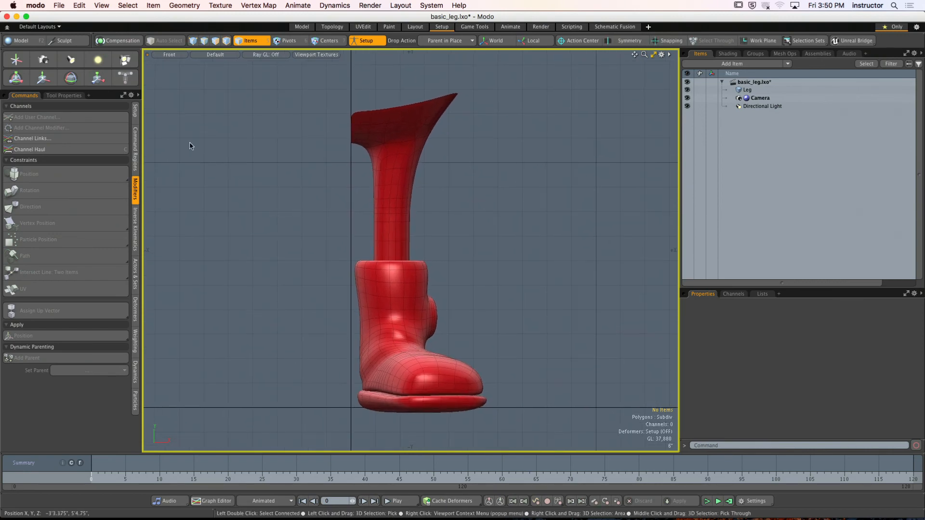
left_click(137, 115)
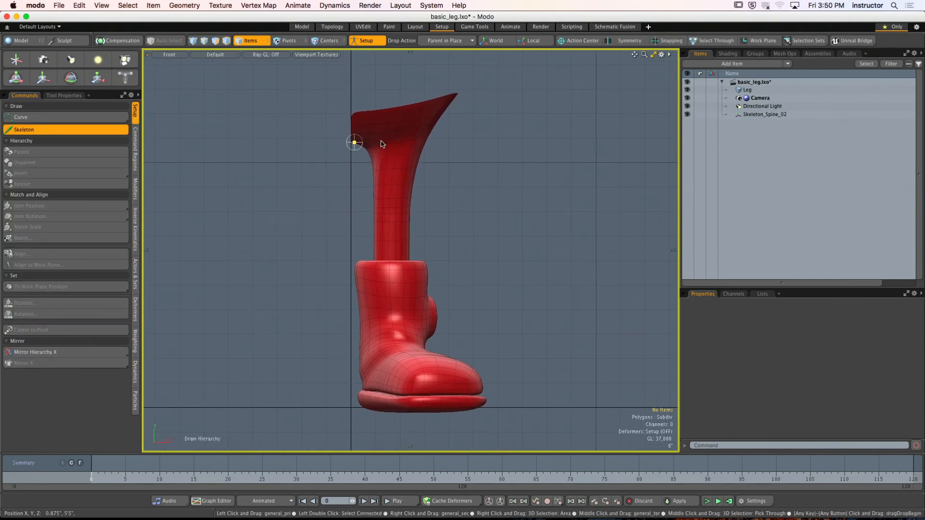
left_click(391, 239)
key("ctrl+space")
left_click(415, 243)
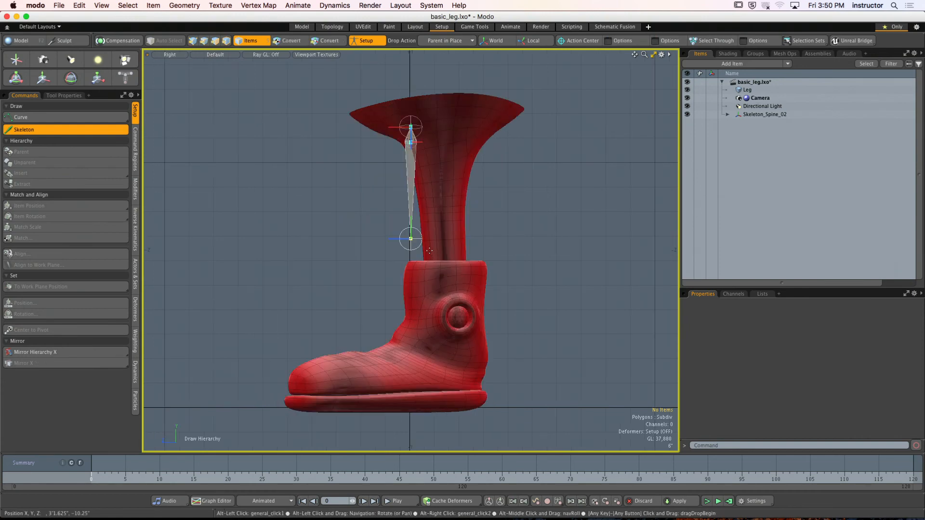
left_click_drag(415, 242, 408, 178, "alt+shift")
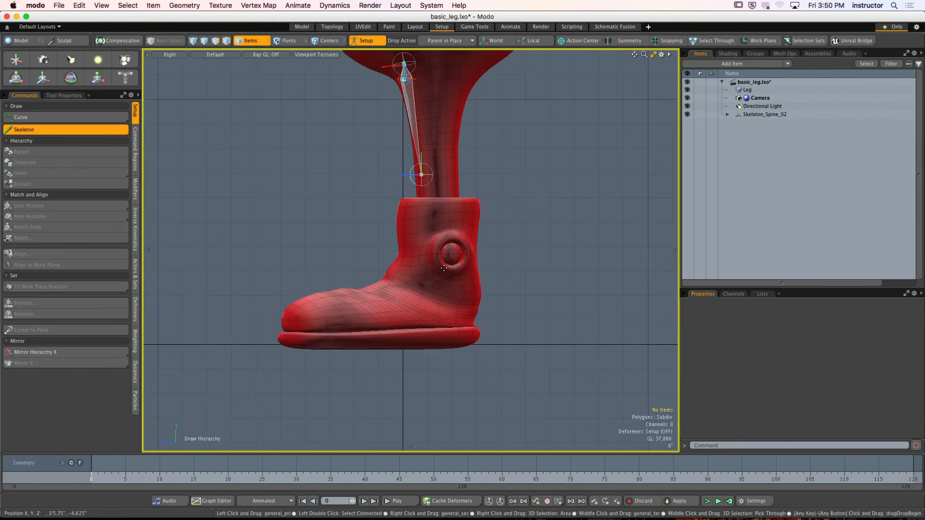
- Reposition the foot joints in the top view to follow the direction of the boot
key("ctrl+space")
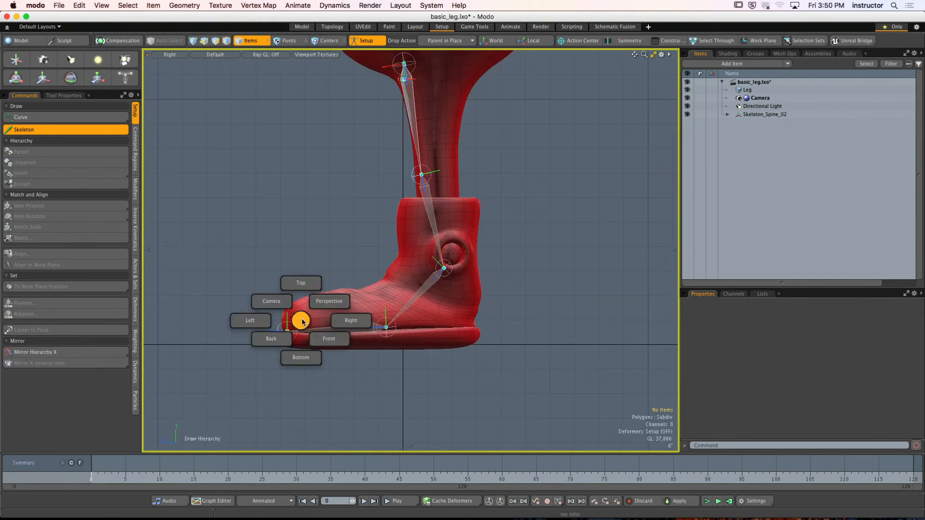
left_click(301, 284)
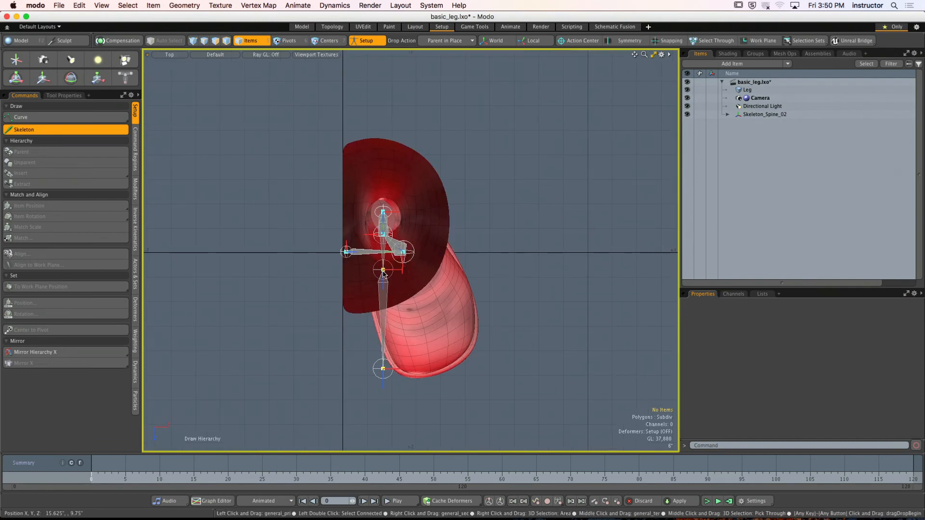
left_click_drag(389, 378, 375, 229)
scroll(456, 248, "up", 5)
- Move the hip joint back to the middle of the thigh in the right view and finish the Skeleton tool
key("ctrl+space")
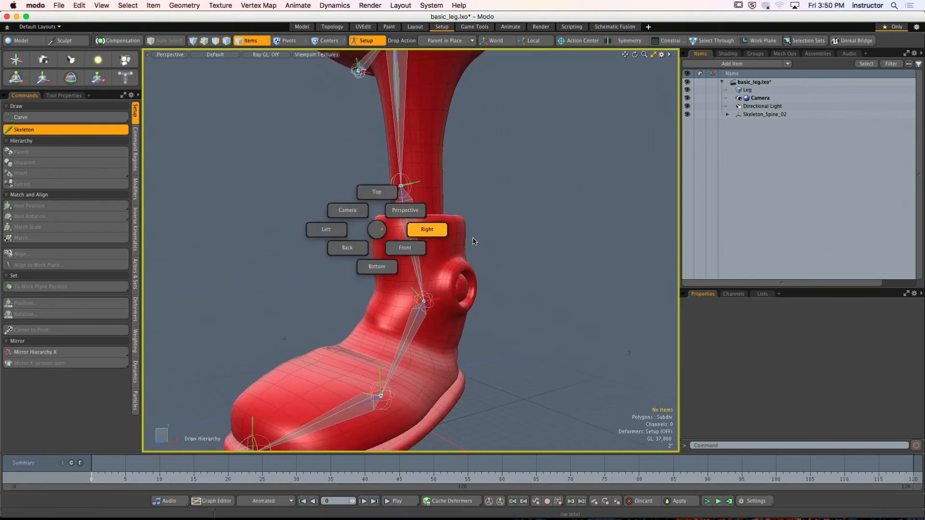
left_click(431, 230)
left_click_drag(430, 167, 453, 251)
scroll(453, 250, "down", 3)
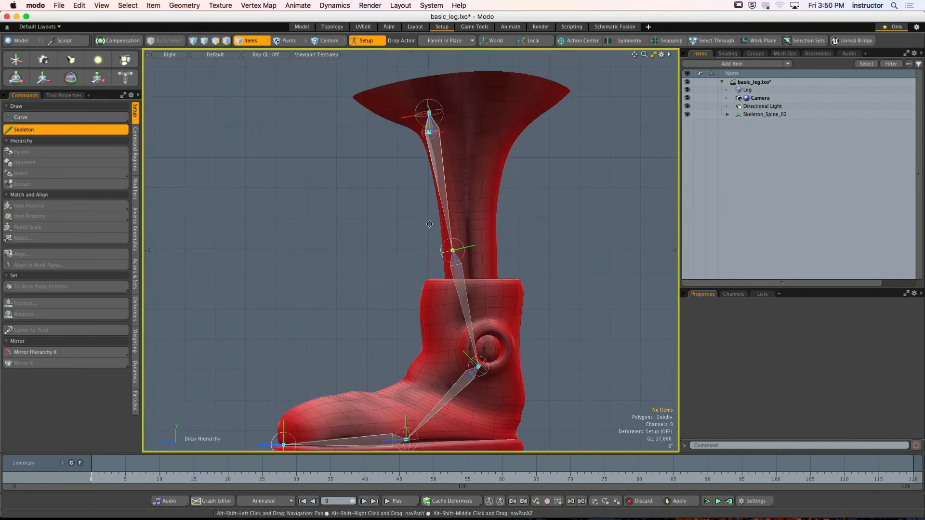
left_click_drag(429, 113, 475, 118)
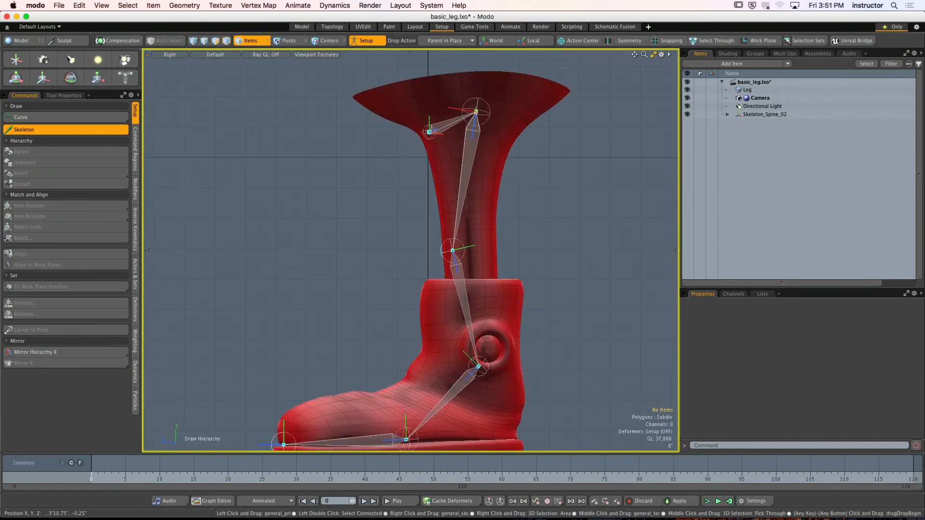
scroll(455, 249, "down", 1)
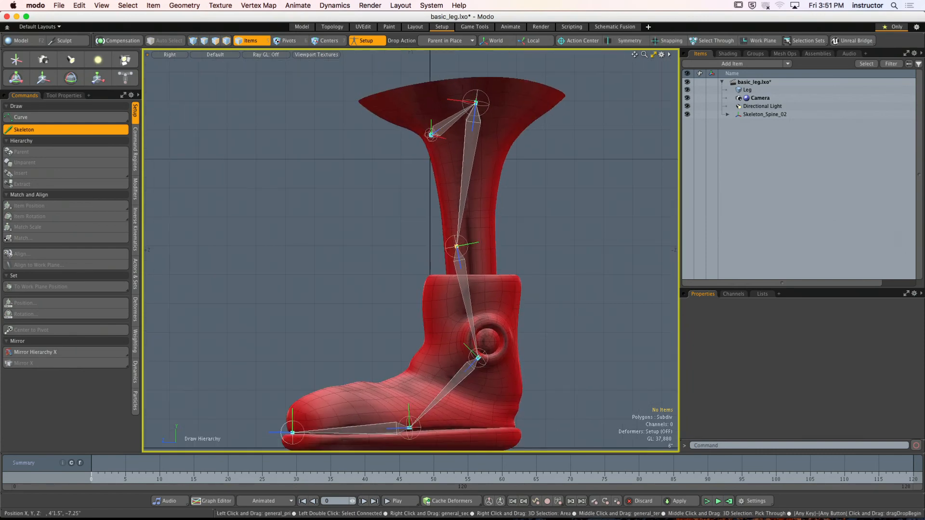
left_click_drag(419, 279, 477, 207, "alt")
key("space")
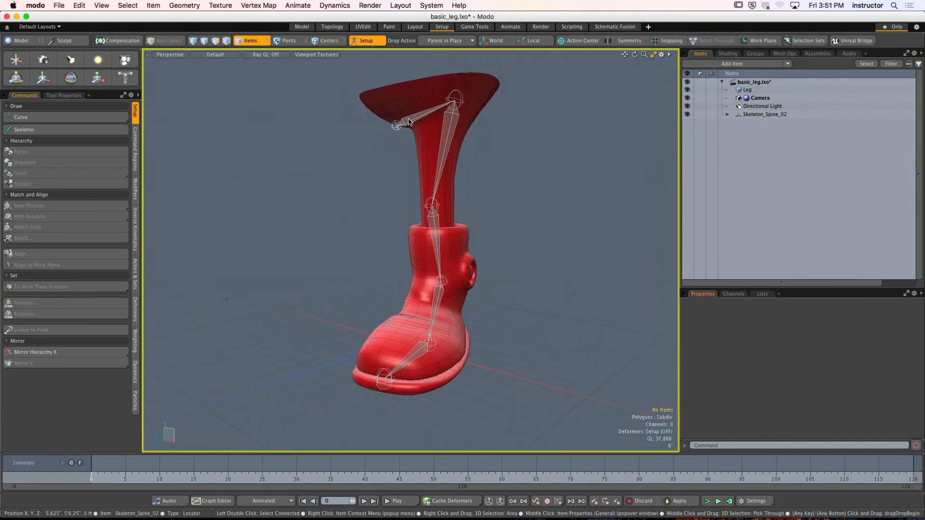
- Select all the skeleton joints and zero their positions
left_click(409, 122)
left_click_drag(424, 137, 382, 134, "alt")
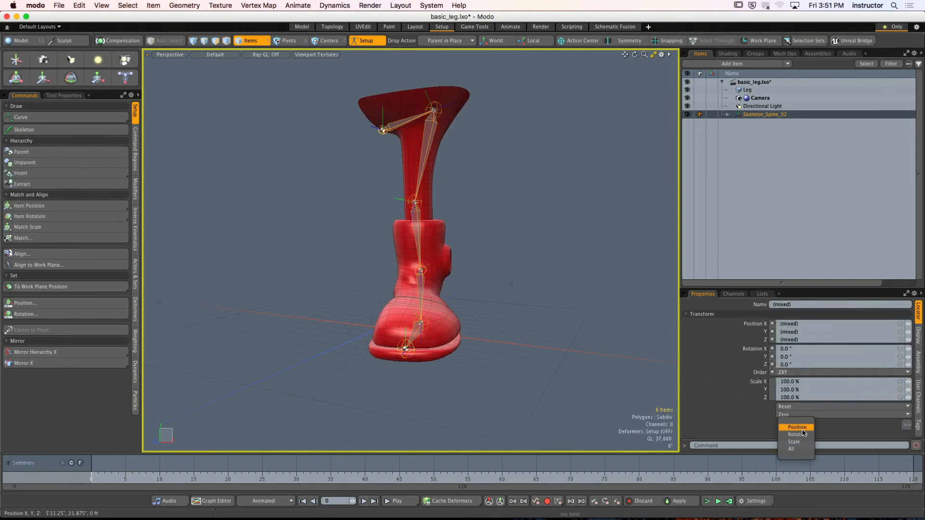
left_click(797, 428)
left_click(626, 318)
- Examine the transforms of the individual joints from the root to the toe
left_click(411, 119)
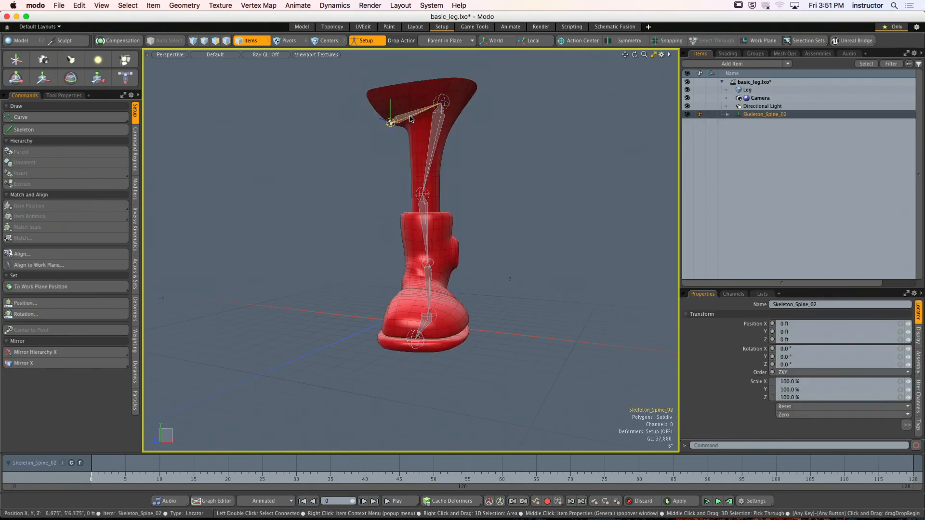
left_click(429, 249)
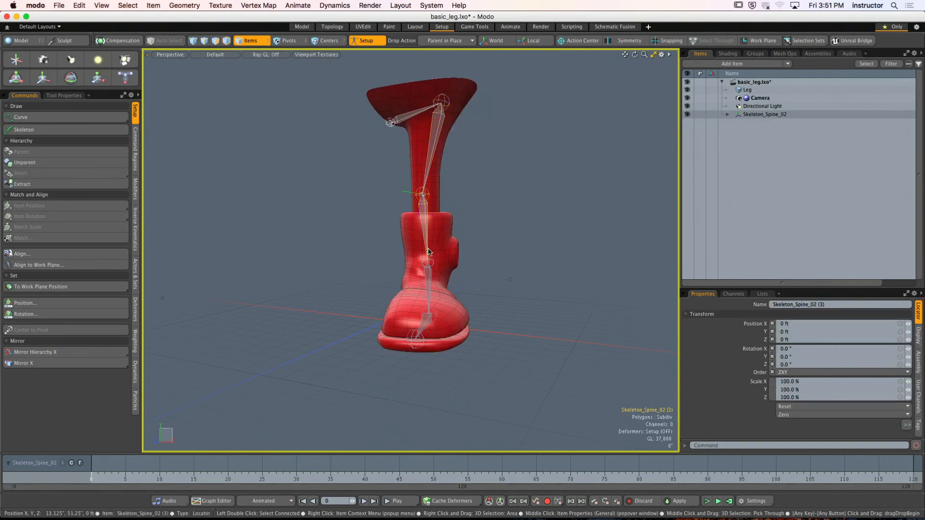
left_click(423, 334)
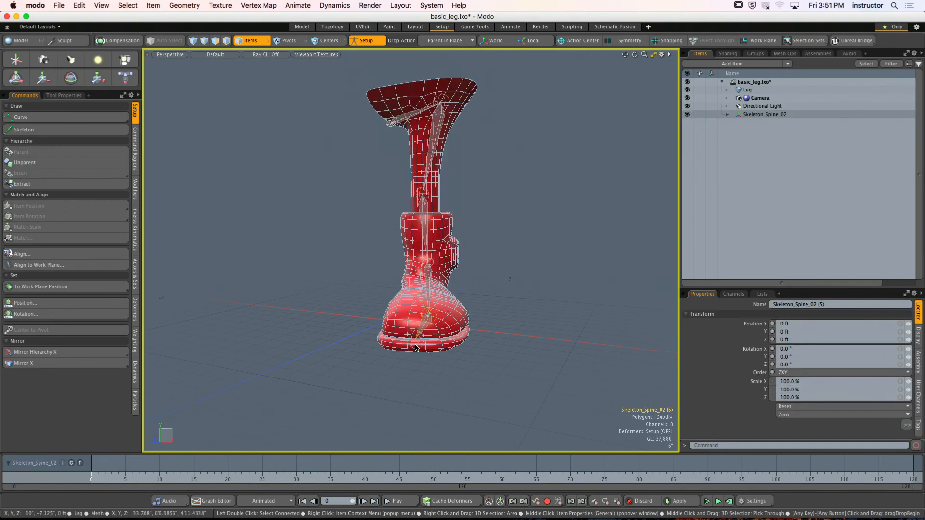
left_click(416, 348)
left_click(516, 324)
left_click_drag(515, 324, 501, 294, "alt")
- Bind the Leg mesh to the full joint chain and leave Setup mode
left_click_drag(510, 147, 531, 214, "alt")
double_click(458, 280)
left_click(446, 292, "shift")
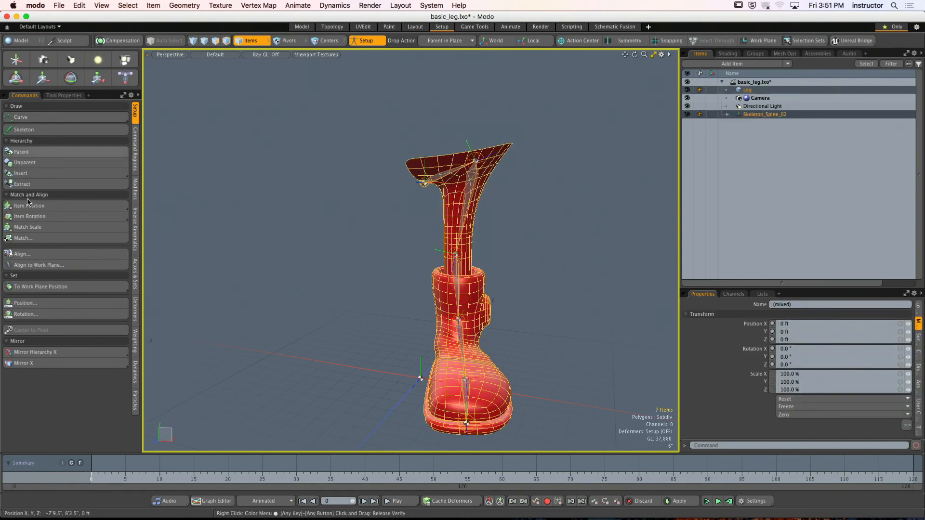
left_click(136, 315)
left_click(19, 117)
left_click(551, 159)
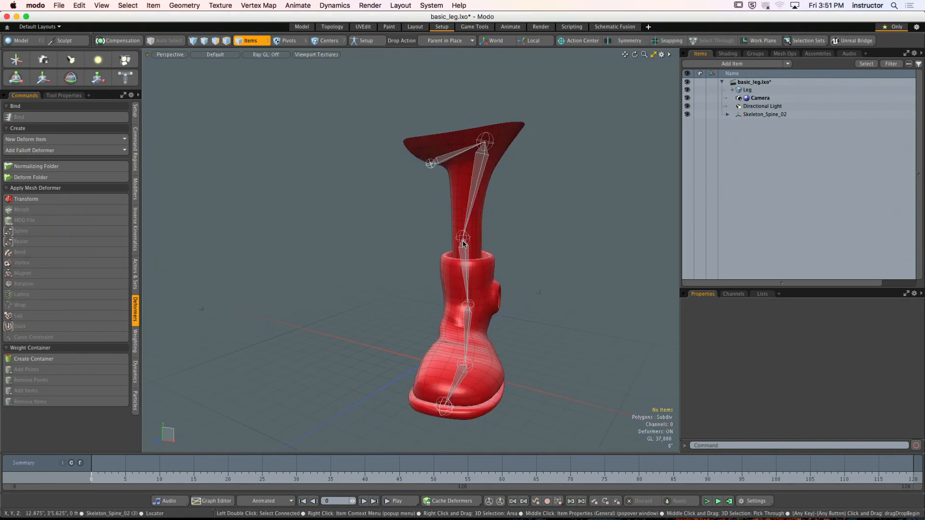
- Test the binding by rotating the knee joint, and undo the rotation
left_click(466, 255)
key("e")
left_click_drag(463, 274, 451, 283)
key("super+z")
key("super+z")
key("super+z")
- Turn on Setup mode and assign IK to the chain from the hip joint to the ankle joint
left_click_drag(554, 241, 481, 208, "alt")
left_click_drag(482, 208, 481, 176, "alt+shift")
left_click(460, 153)
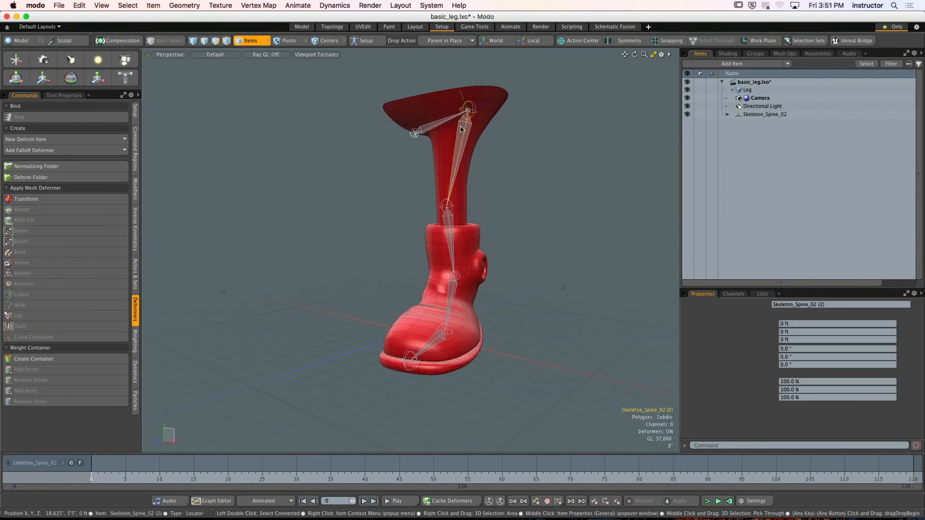
left_click_drag(474, 300, 430, 302, "alt")
left_click(458, 297, "shift")
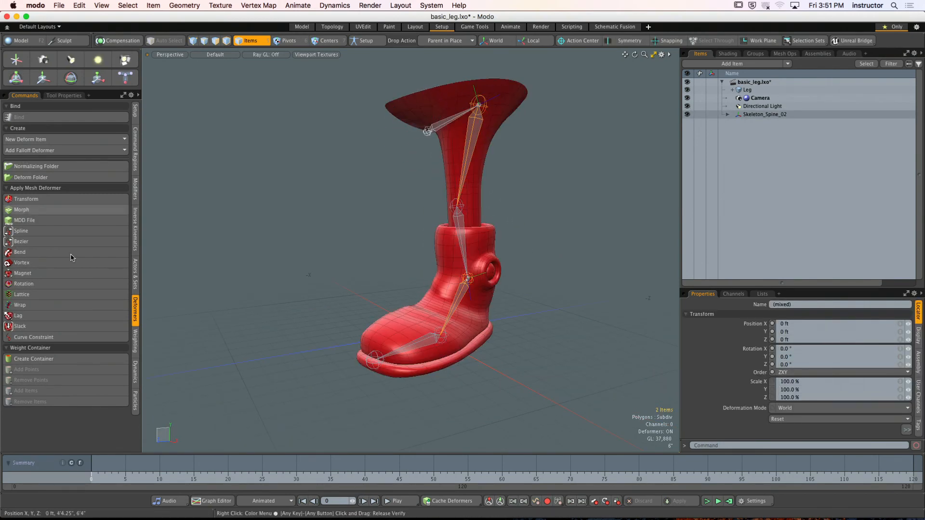
left_click(135, 230)
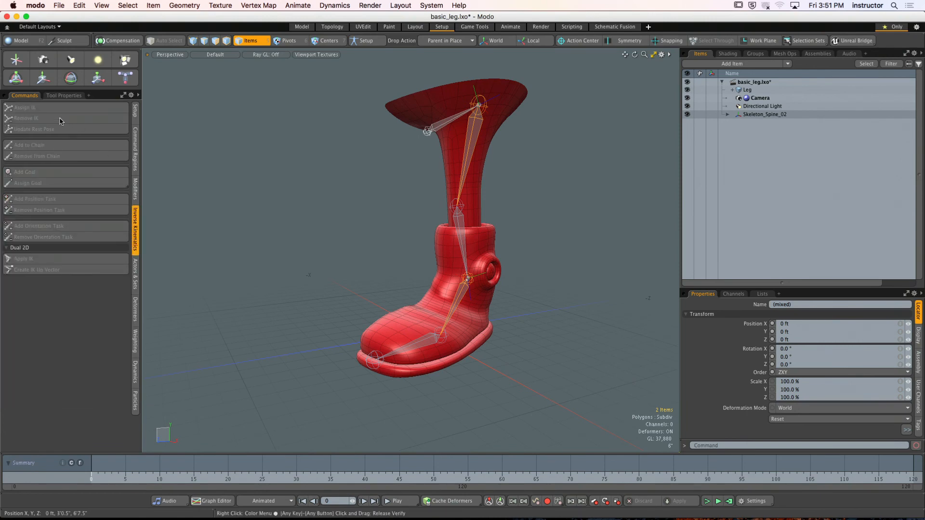
left_click(359, 42)
left_click(68, 112)
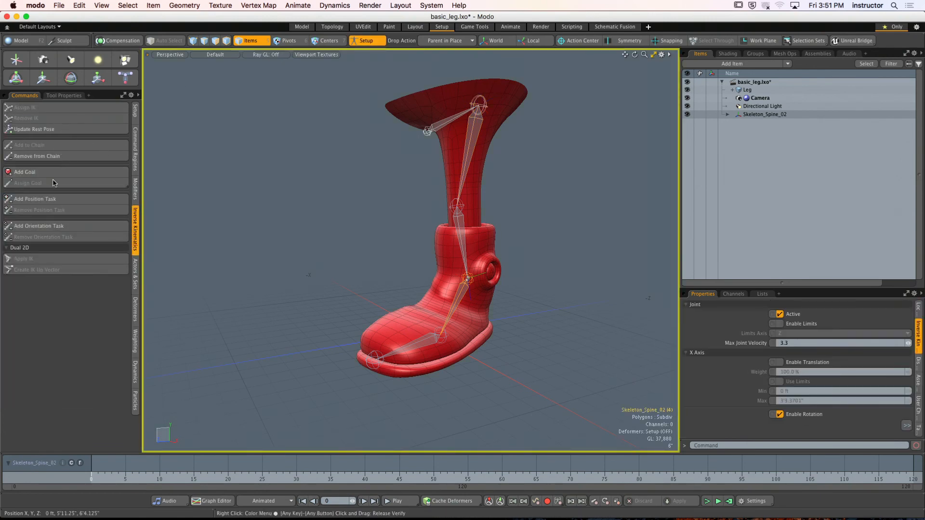
- Add an IK goal at the ankle joint
left_click(55, 174)
left_click(275, 207)
left_click_drag(276, 207, 261, 215, "alt+shift")
scroll(325, 248, "up", 3)
left_click_drag(325, 247, 416, 298, "alt")
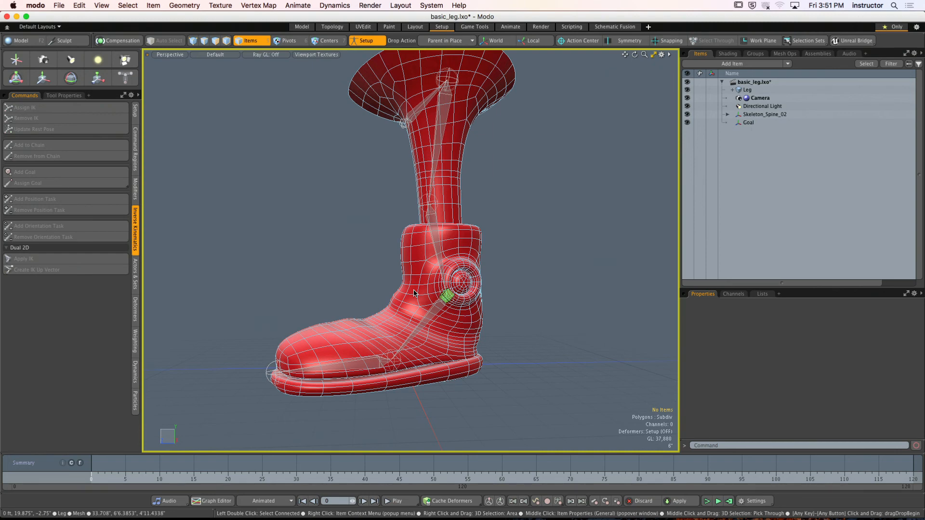
- Zero the position and rotation of the Goal item
left_click(761, 121)
left_click_drag(780, 285, 780, 175)
left_click(800, 288)
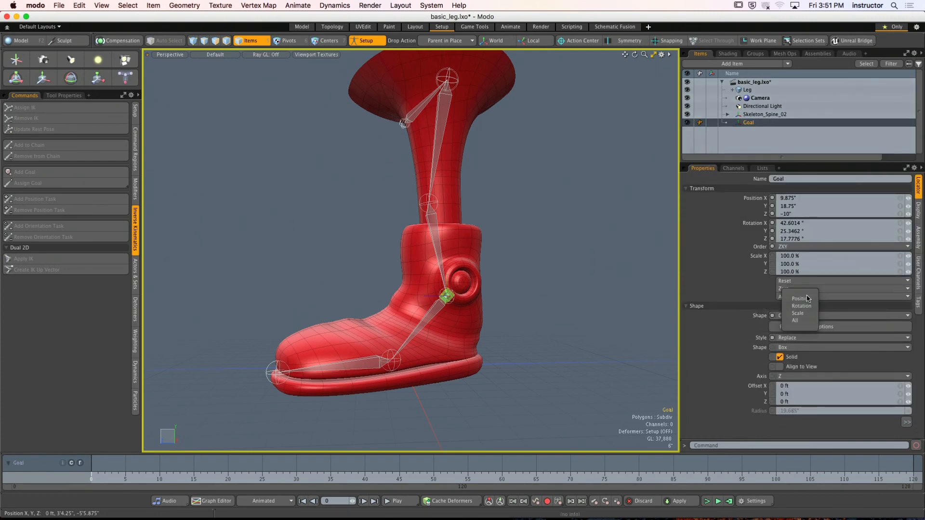
left_click(800, 298)
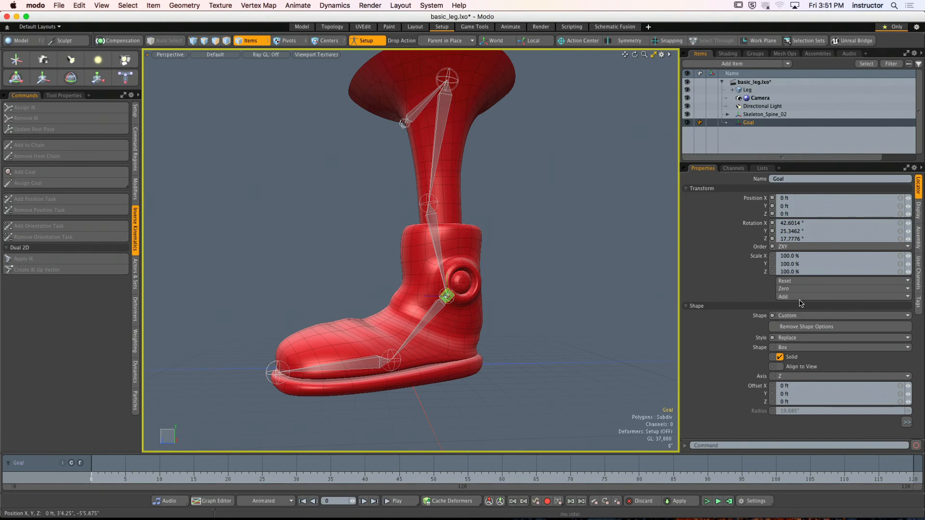
left_click(800, 289)
left_click(801, 306)
left_click(586, 227)
- Rename the Goal item as Left_Leg_IK_Goal
left_click_drag(483, 260, 573, 288, "alt")
left_click(763, 123)
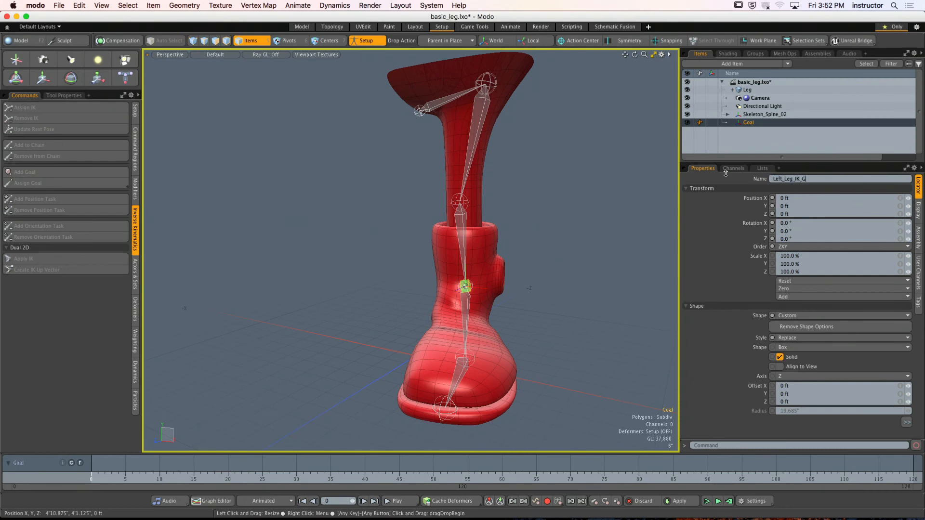
key("Return")
left_click(520, 185)
left_click_drag(528, 178, 538, 211, "alt")
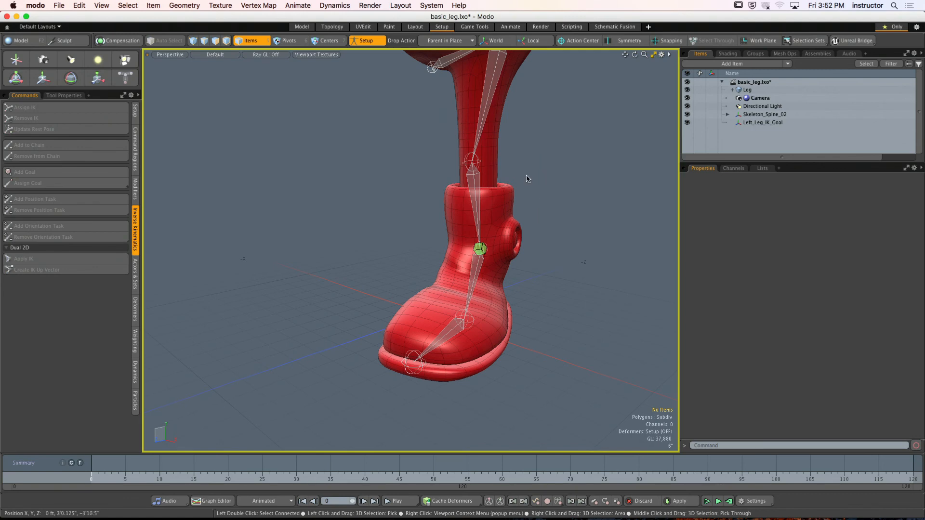
- Add a locator at the origin and set its display size to about 0.139
left_click_drag(297, 269, 403, 273, "alt")
left_click(18, 61)
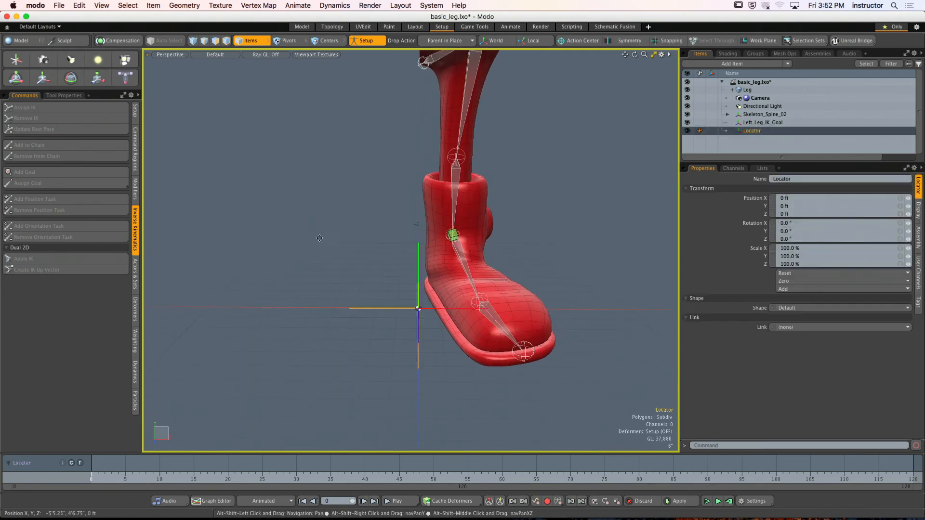
left_click_drag(320, 238, 354, 237, "alt")
left_click(918, 210)
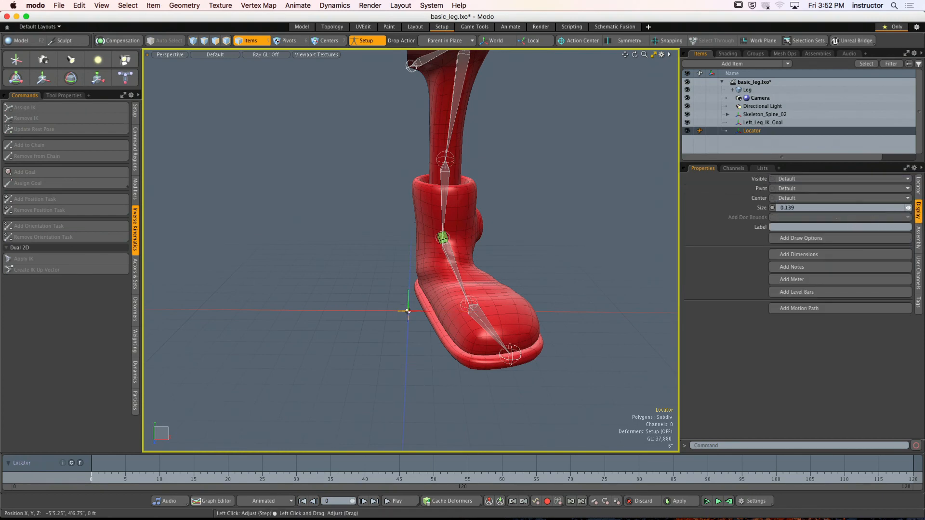
left_click_drag(908, 208, 906, 207)
left_click_drag(537, 280, 588, 271, "alt")
left_click(589, 270)
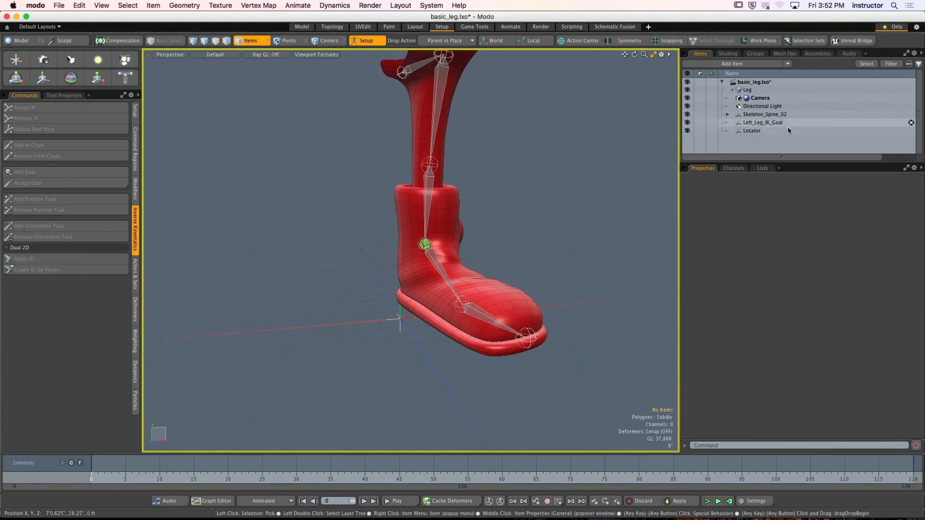
- Rename the new locator as Ankle_Control
left_click(749, 131)
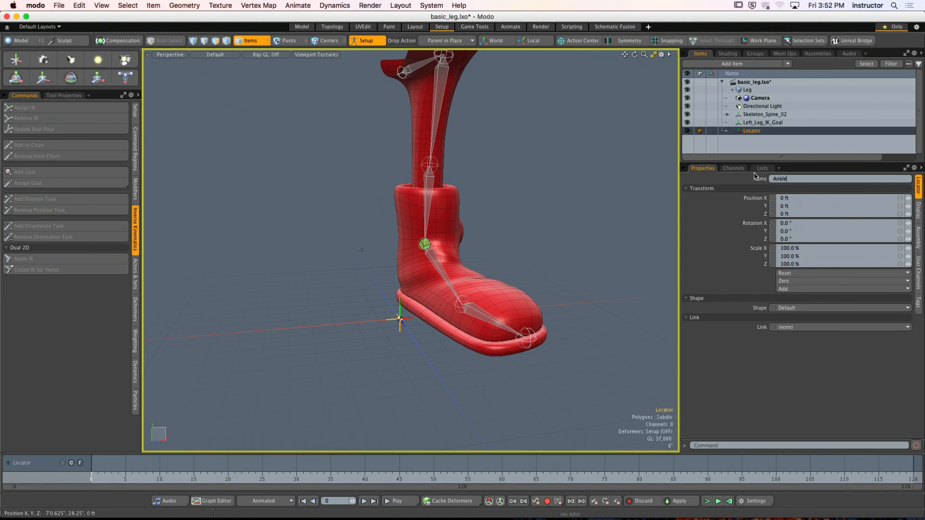
type("rol")
key("Return")
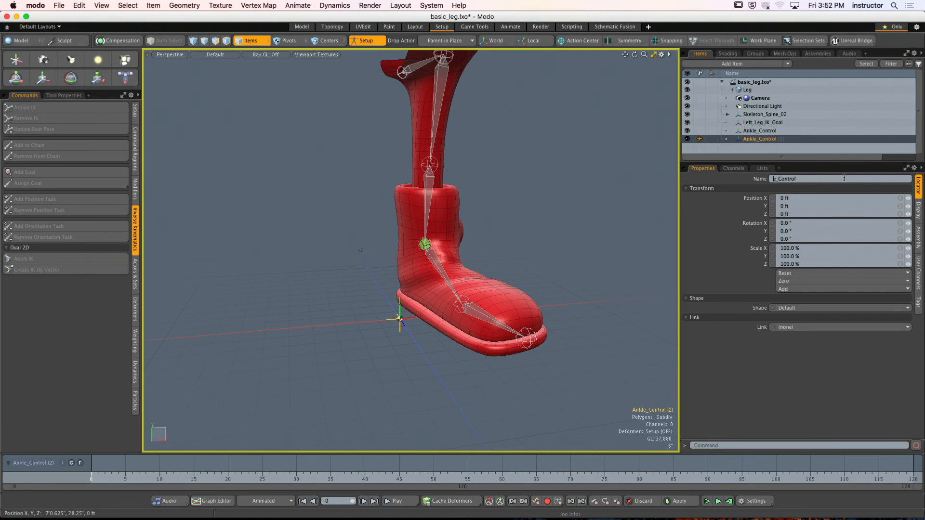
- Duplicate the control locator three times, naming the copies Ball_Control, Toe_Control and Heel_Control
type("l")
key("Return")
key("super+d")
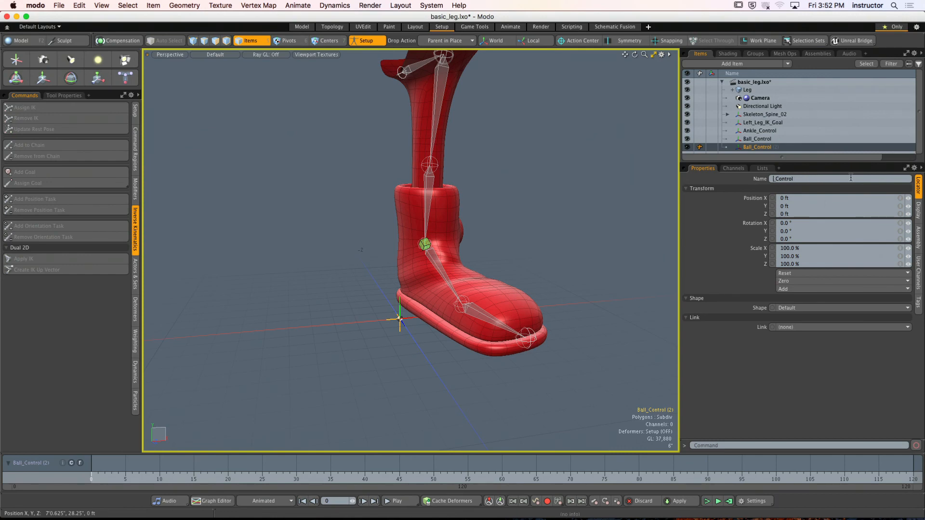
key("super+d")
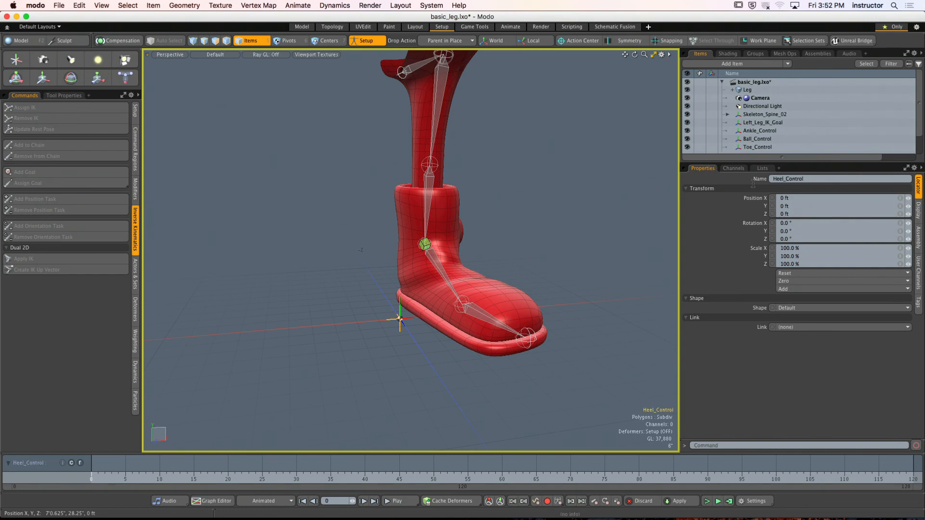
- Set the drop action to Match Position and match Ankle_Control to the ankle joint
left_click(567, 239)
left_click_drag(567, 238, 542, 226, "alt")
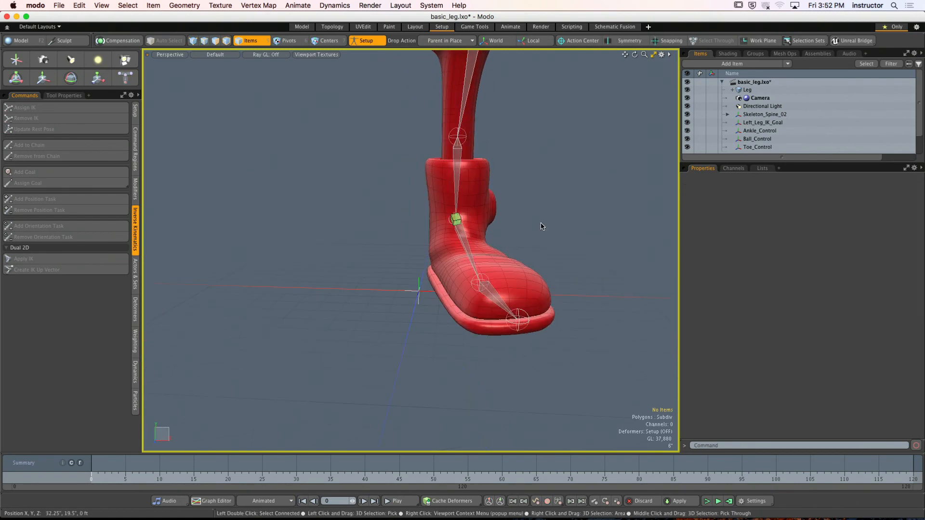
left_click(448, 40)
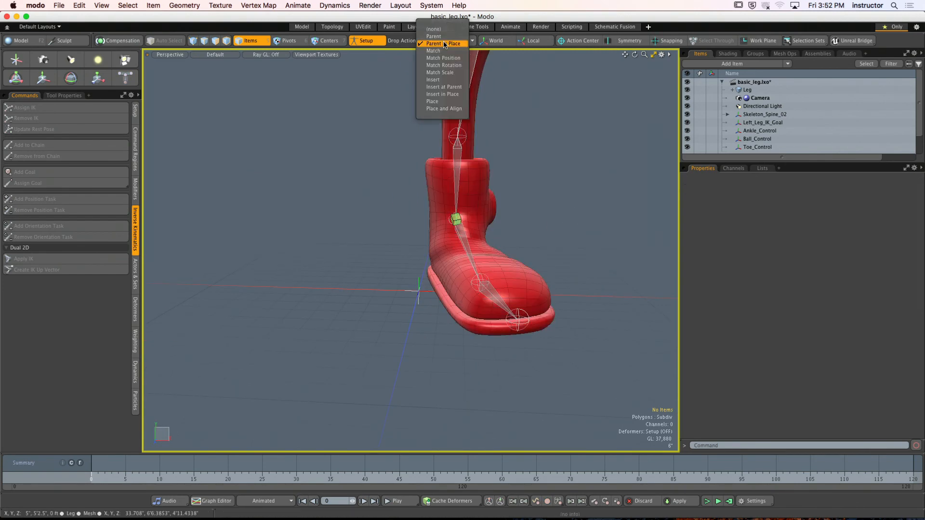
left_click(441, 59)
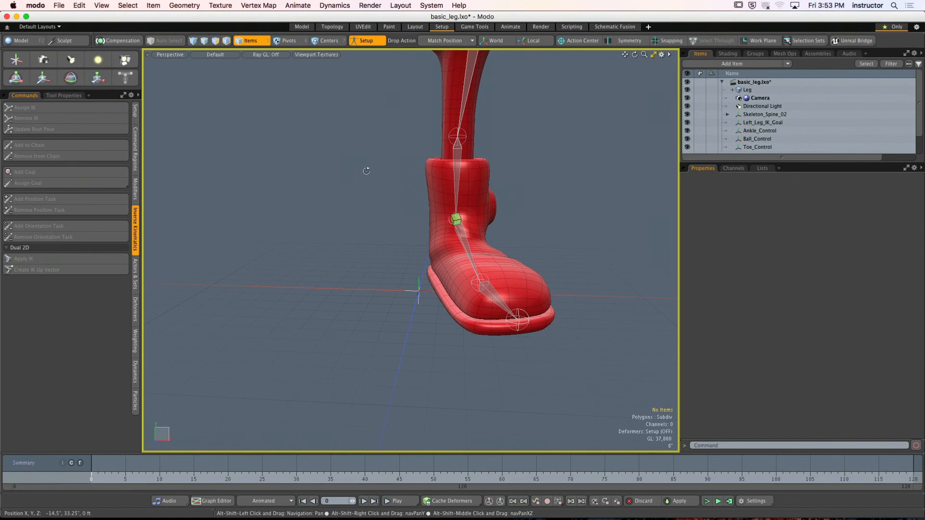
left_click(772, 132)
left_click_drag(598, 174, 548, 199, "alt")
left_click_drag(760, 132, 492, 194)
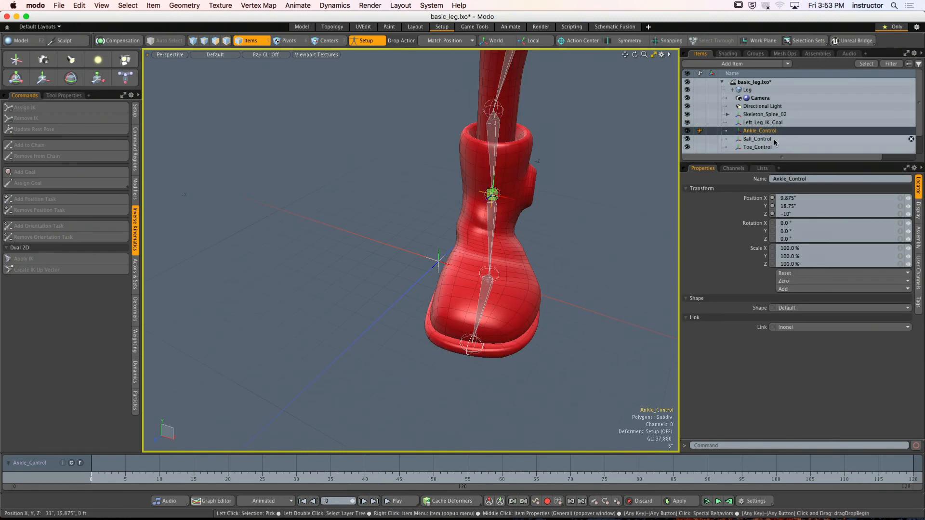
- Match the position of Ball_Control to the ball joint and Toe_Control to the toe joint
left_click(757, 138)
left_click_drag(757, 139, 488, 274)
left_click(763, 147)
left_click_drag(764, 147, 471, 345)
left_click_drag(562, 252, 550, 265, "alt")
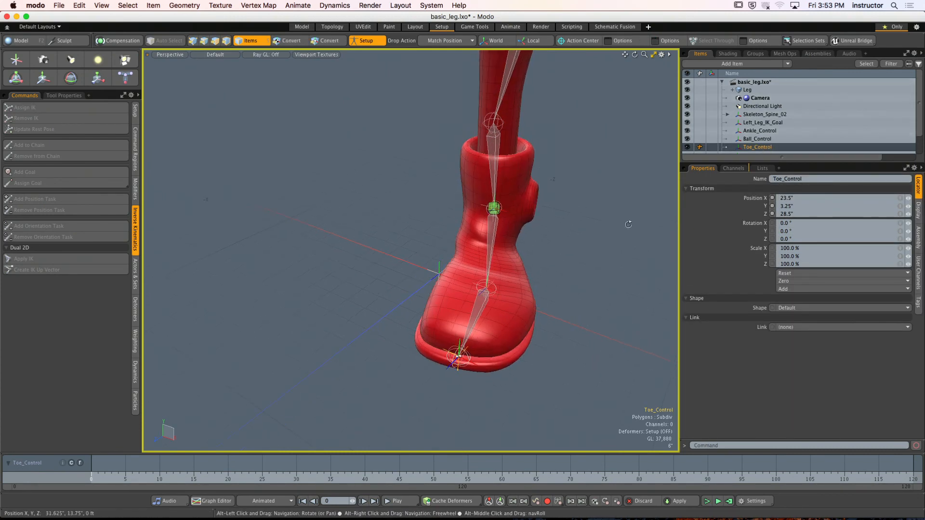
- Match Heel_Control to the ball joint, then move it behind the boot's heel to about X 5.625", Y 4.25", Z -20.375"
left_click_drag(775, 162, 485, 291)
left_click(769, 157)
left_click_drag(511, 308, 529, 320, "alt")
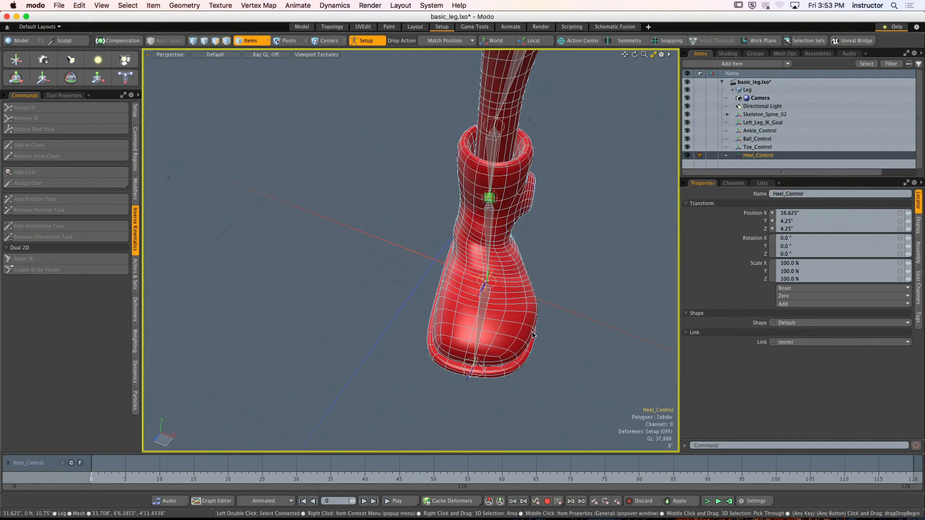
key("y")
left_click_drag(429, 304, 522, 301, "alt")
left_click_drag(523, 301, 519, 335, "ctrl+alt")
left_click(530, 294)
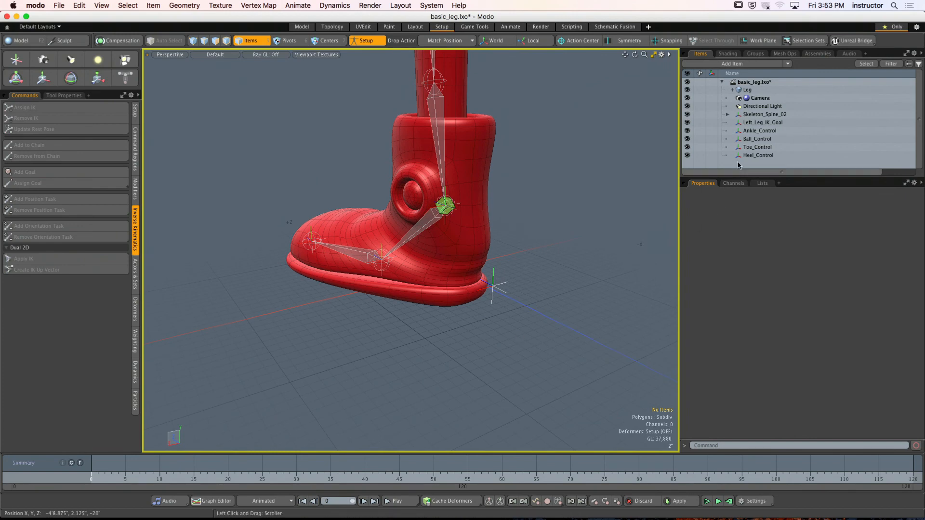
- Zero all transforms of Ankle_Control and Ball_Control
left_click(759, 130)
left_click(793, 296)
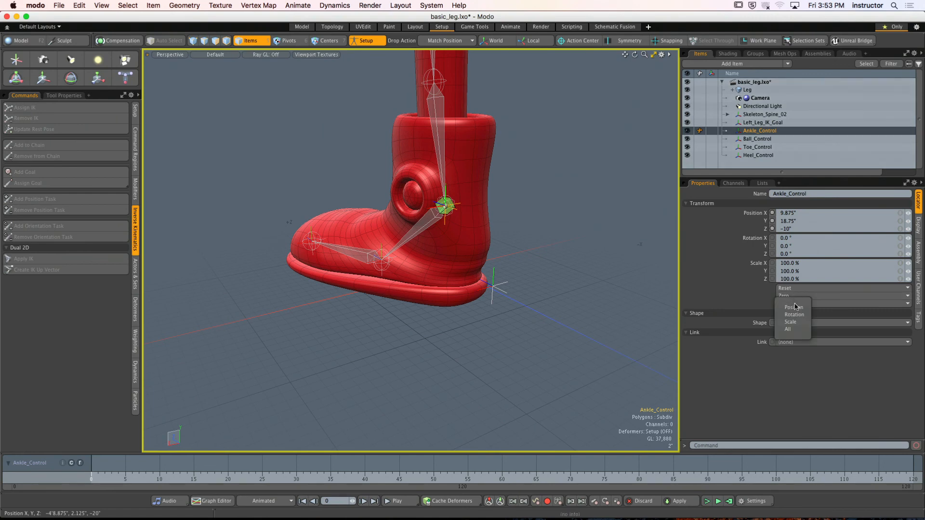
left_click(796, 331)
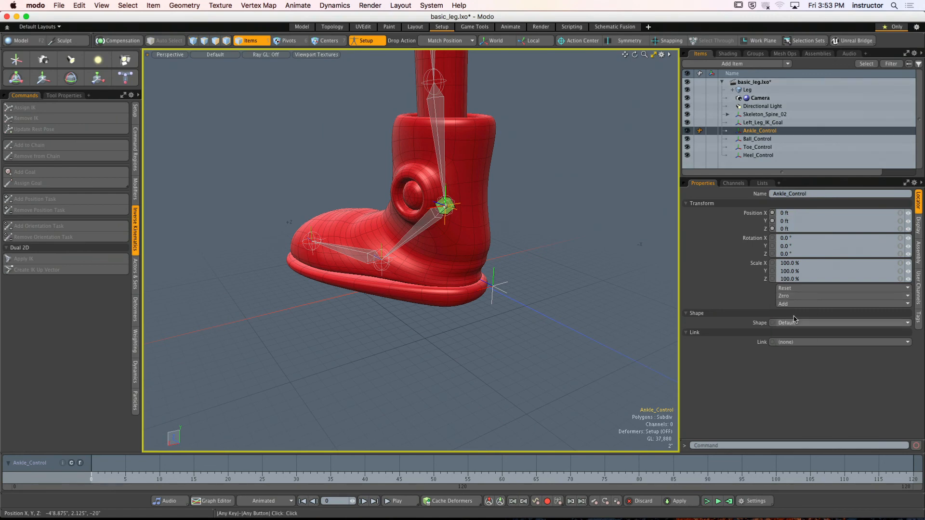
left_click(757, 139)
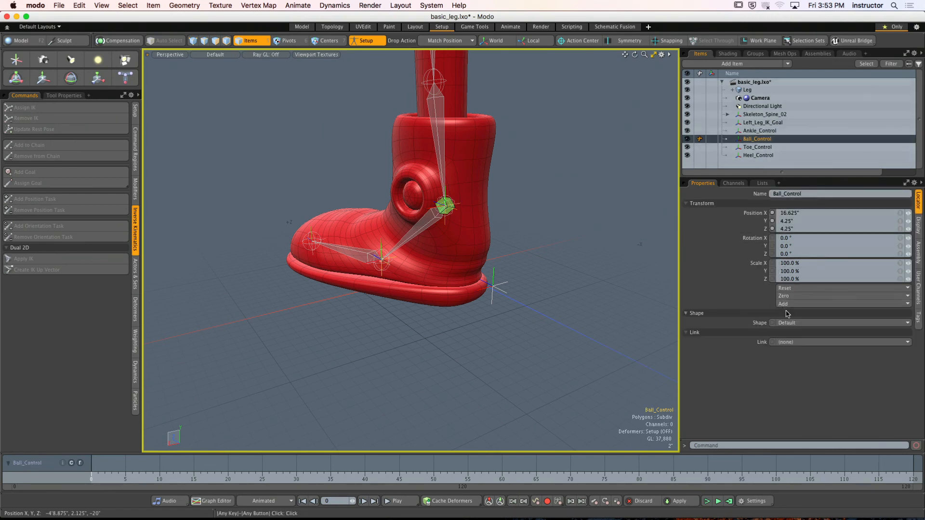
left_click(794, 296)
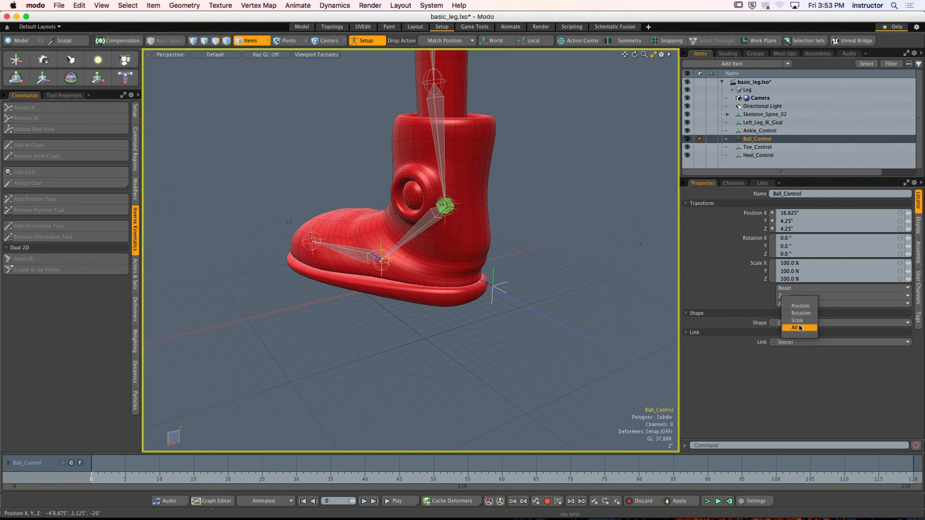
left_click(798, 320)
- Zero all transforms of Toe_Control and Heel_Control
left_click(768, 147)
left_click(784, 295)
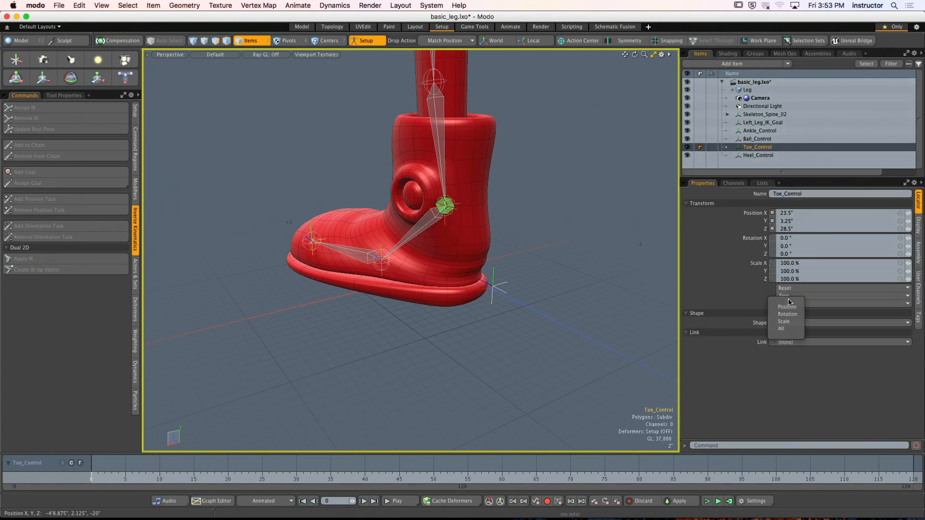
left_click(793, 331)
left_click(766, 155)
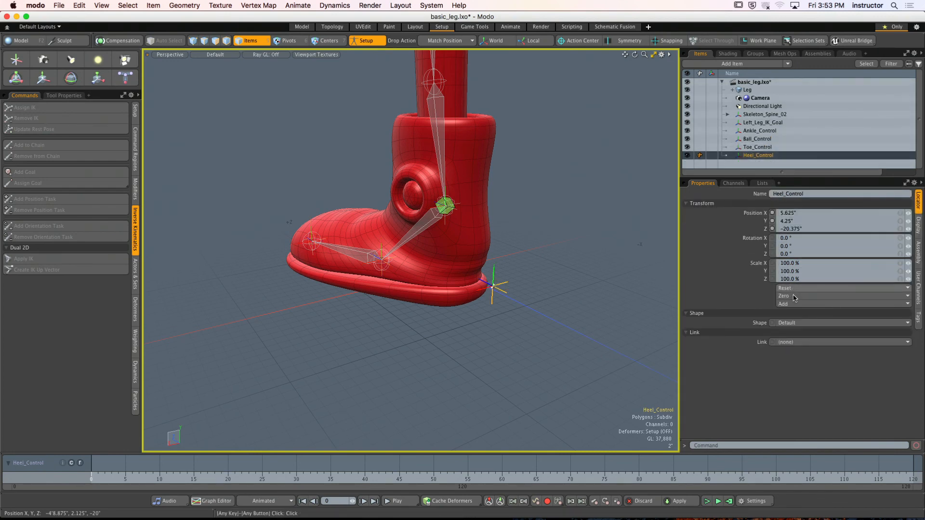
left_click(784, 296)
left_click(793, 331)
- Set the drop action to Parent in Place and enlarge the item list
left_click(581, 264)
left_click_drag(581, 264, 556, 226, "alt")
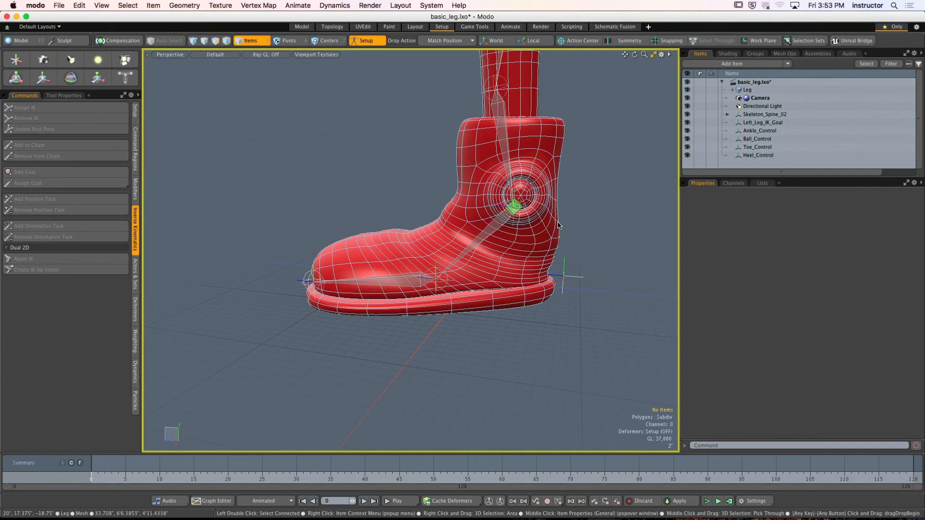
left_click(453, 41)
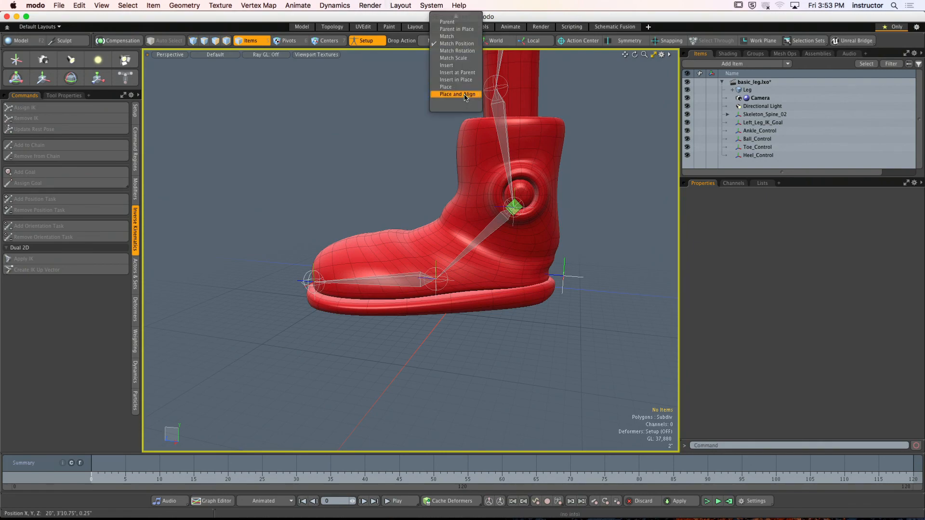
left_click(455, 37)
left_click_drag(588, 207, 605, 209, "alt")
left_click_drag(605, 209, 617, 231, "alt+shift")
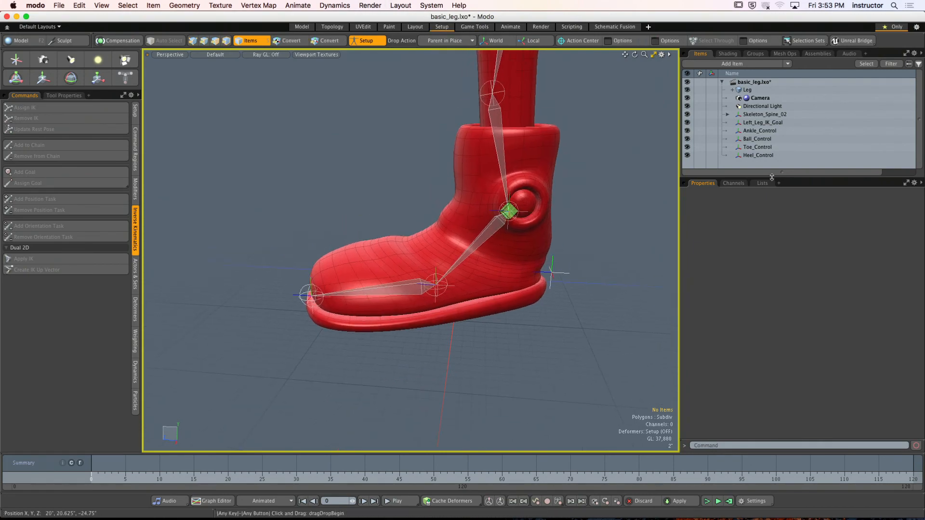
left_click_drag(793, 177, 768, 254)
scroll(537, 223, "up", 5)
left_click_drag(537, 223, 631, 183, "alt")
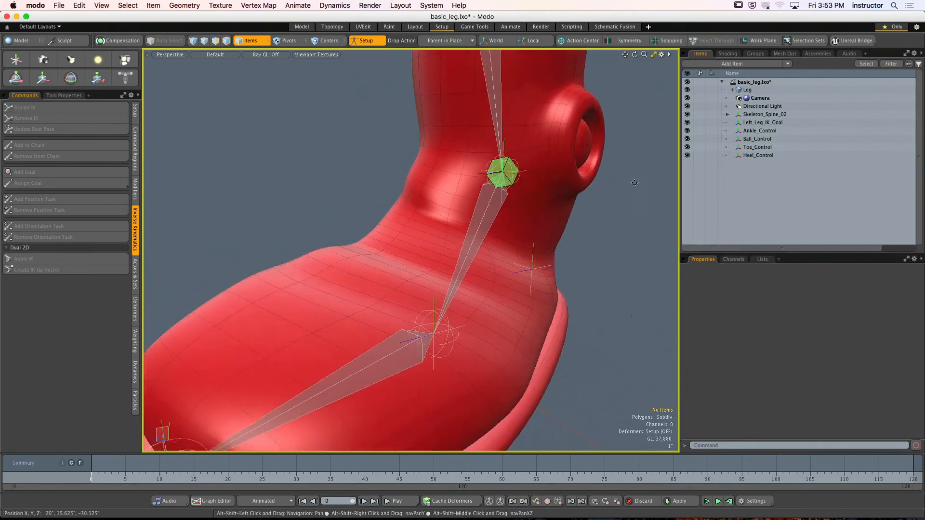
scroll(632, 183, "down", 5)
left_click(539, 177)
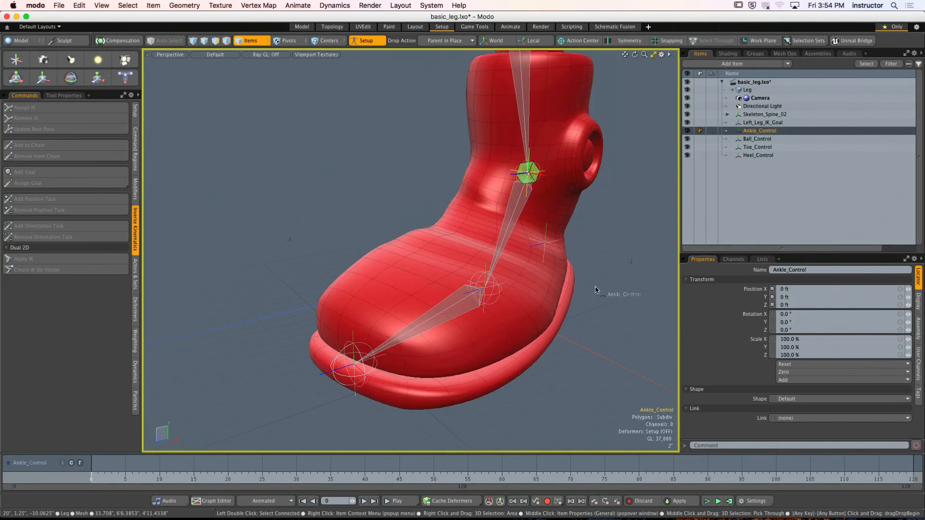
left_click_drag(759, 130, 667, 175)
left_click_drag(597, 225, 615, 224, "alt")
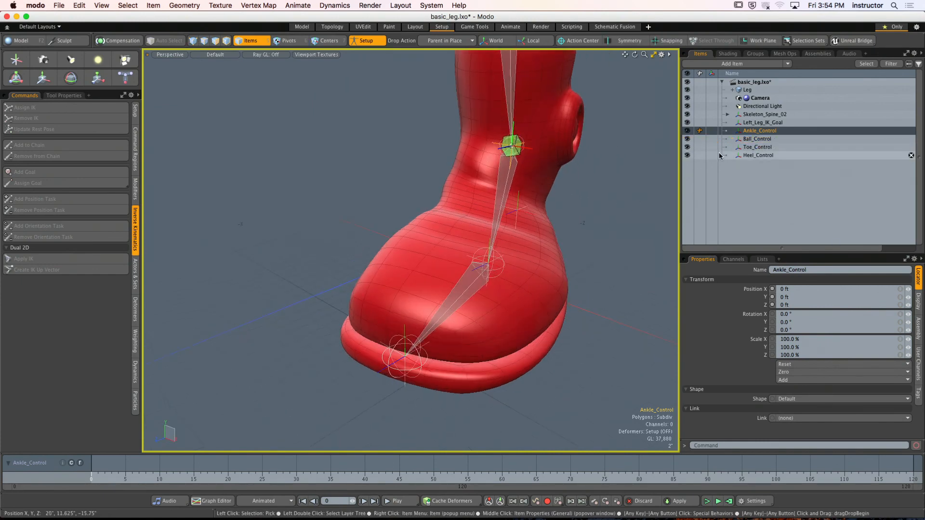
- Hide Skeleton_Spine_02 and set the Leg mesh's Select option to No
left_click(687, 114)
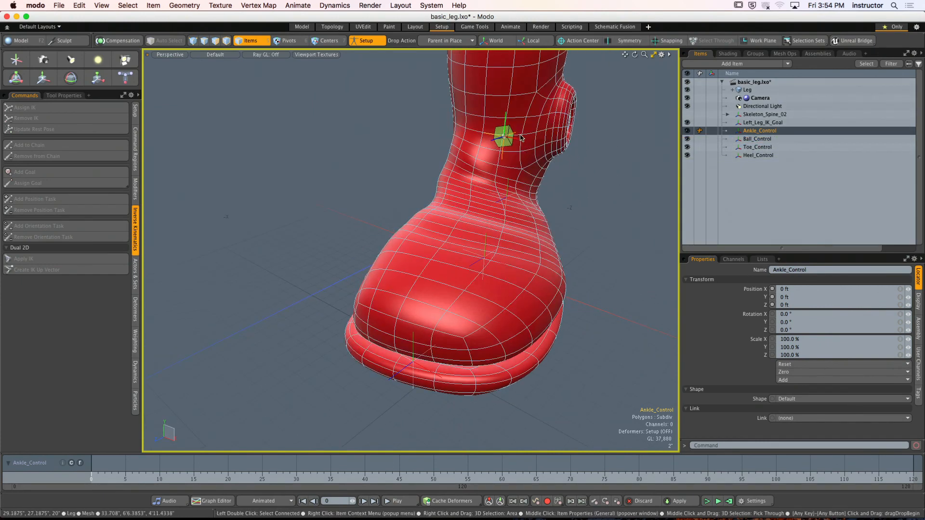
left_click(746, 90)
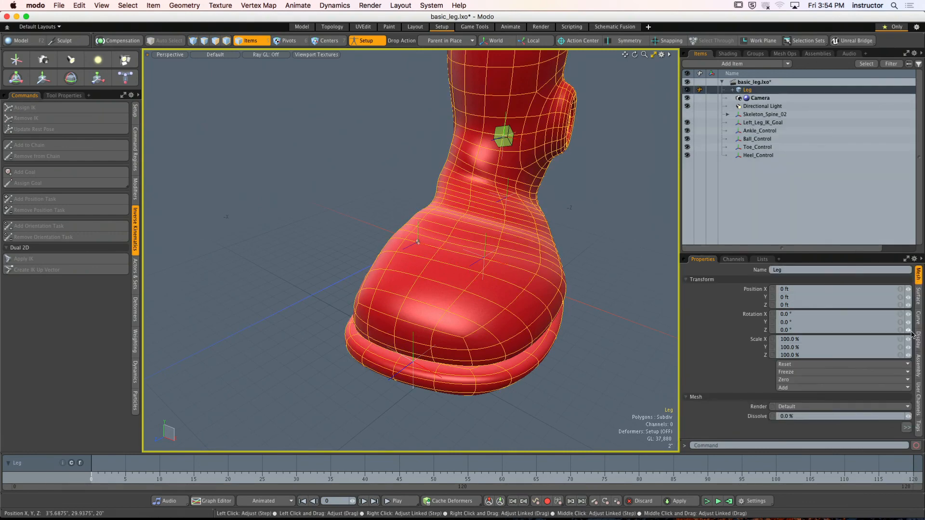
left_click(918, 364)
left_click(799, 280)
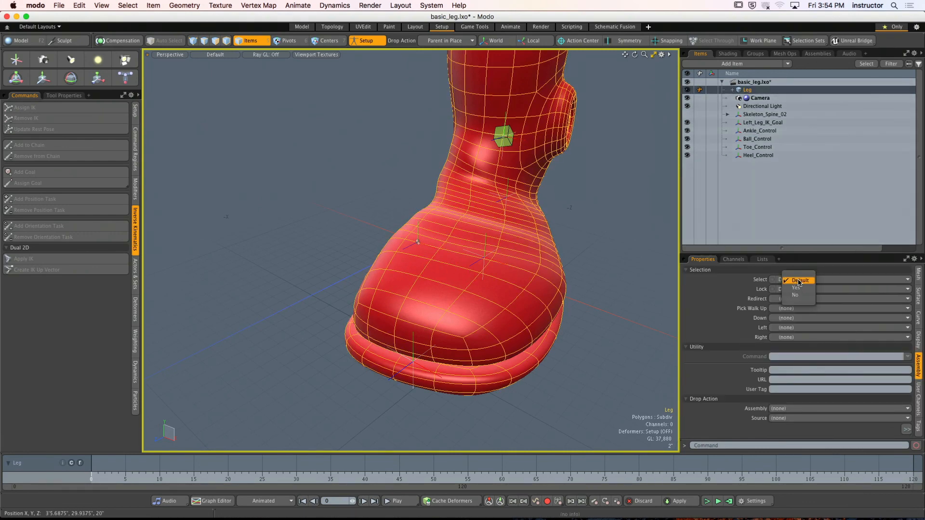
left_click(799, 295)
left_click(773, 193)
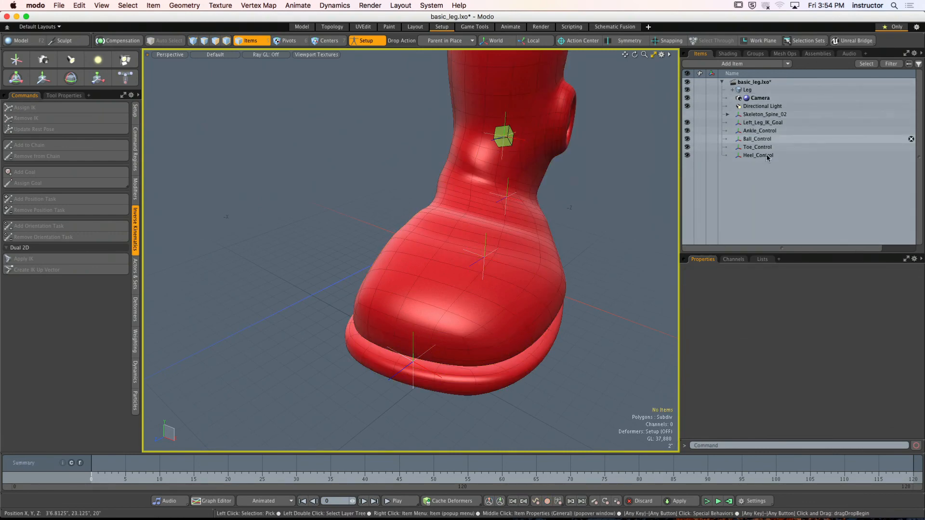
- Parent Ankle_Control in place under Ball_Control, and Ball_Control under Toe_Control
left_click(757, 131)
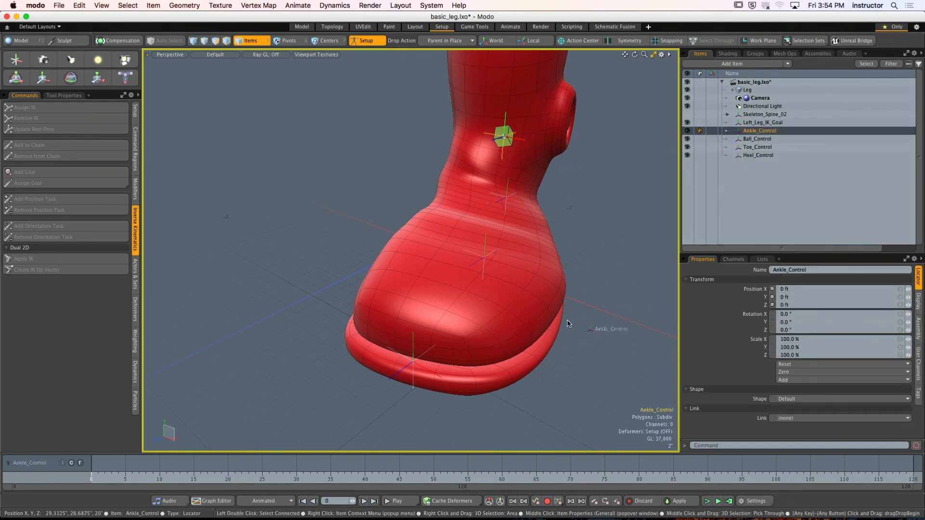
left_click(495, 263)
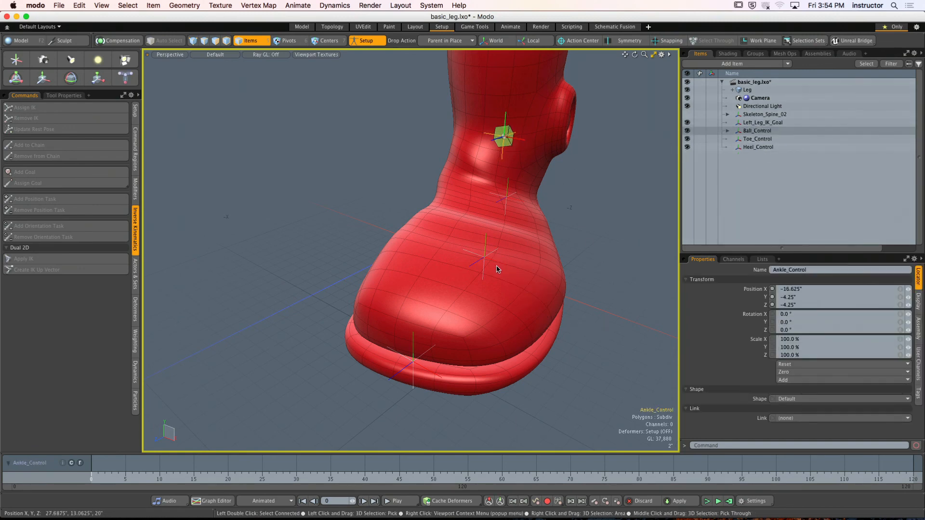
left_click_drag(494, 263, 437, 379)
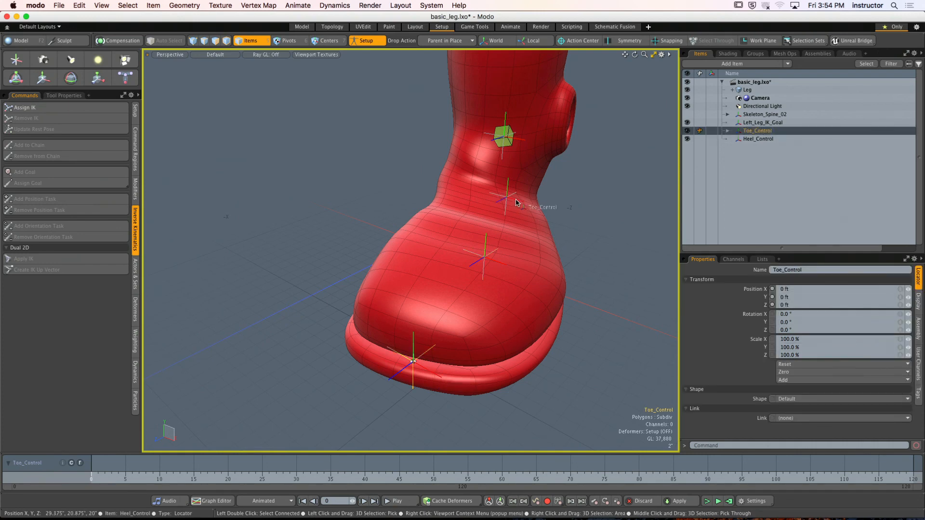
- Parent Toe_Control in place under Heel_Control and unhide Skeleton_Spine_02
left_click(559, 212)
left_click_drag(559, 213, 464, 244, "alt")
left_click(687, 114)
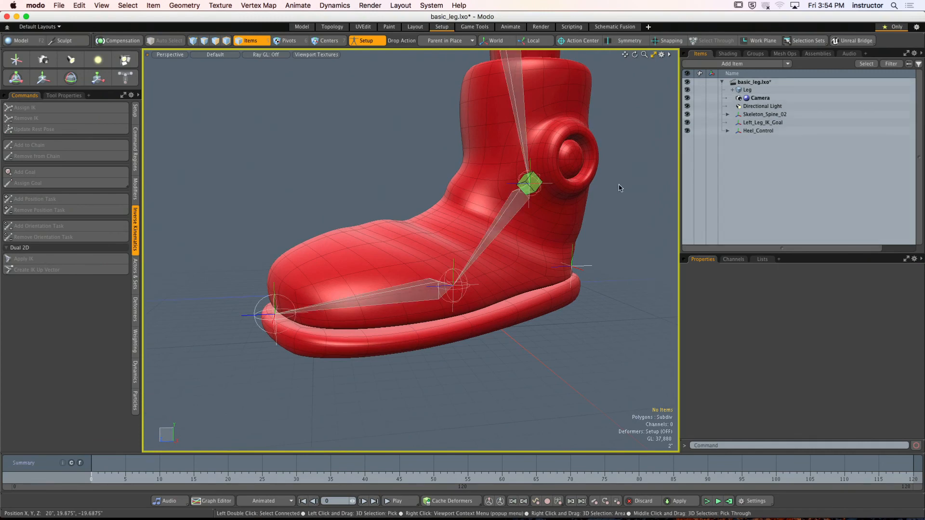
left_click_drag(619, 187, 635, 206, "alt")
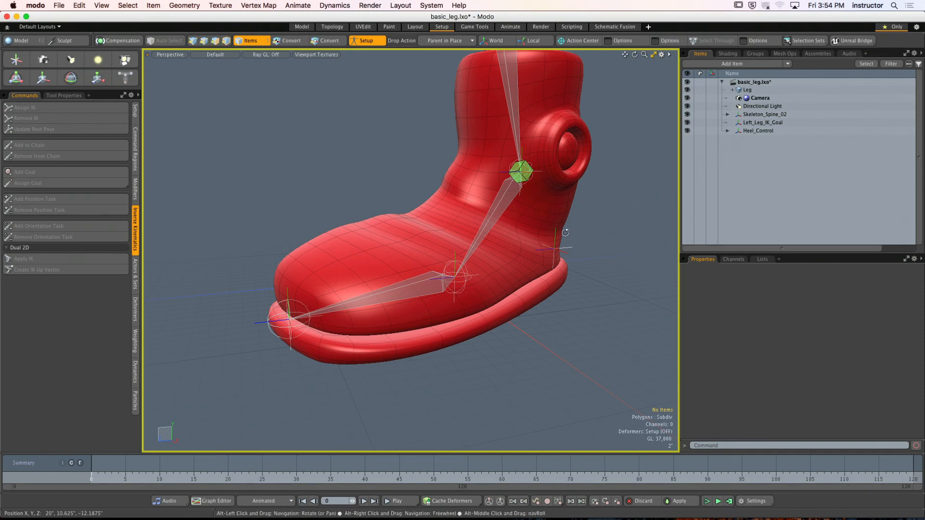
- Add a position constraint tying the skeleton joint at the ball of the foot to Ball_Control
left_click_drag(538, 193, 564, 268, "alt")
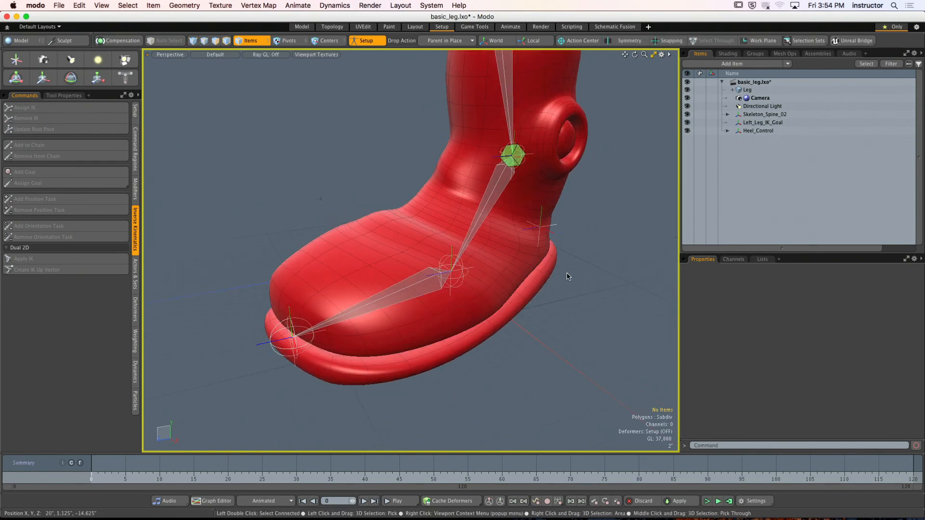
left_click(391, 301)
left_click_drag(444, 294, 484, 277, "alt")
left_click_drag(484, 277, 186, 140, "ctrl+alt")
left_click(453, 251, "shift")
left_click(135, 188)
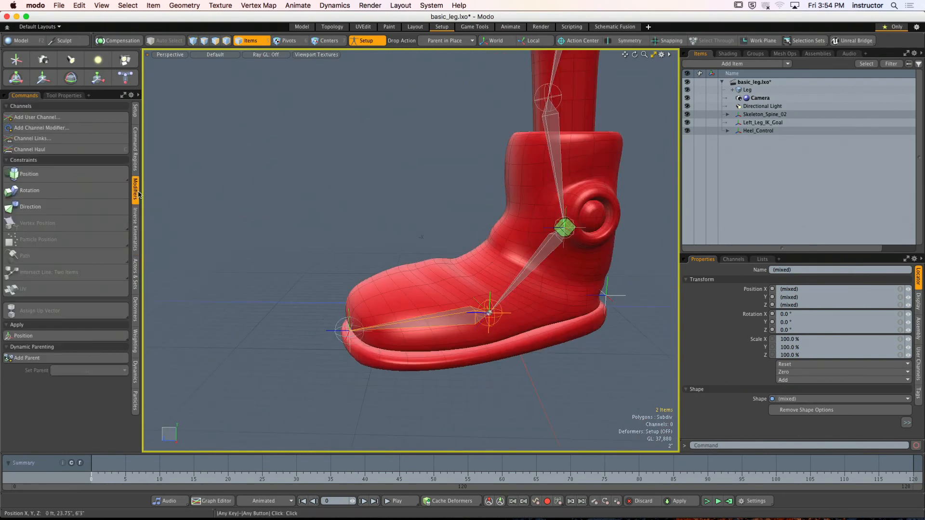
left_click(84, 176)
left_click_drag(262, 231, 351, 235, "alt")
left_click(585, 376)
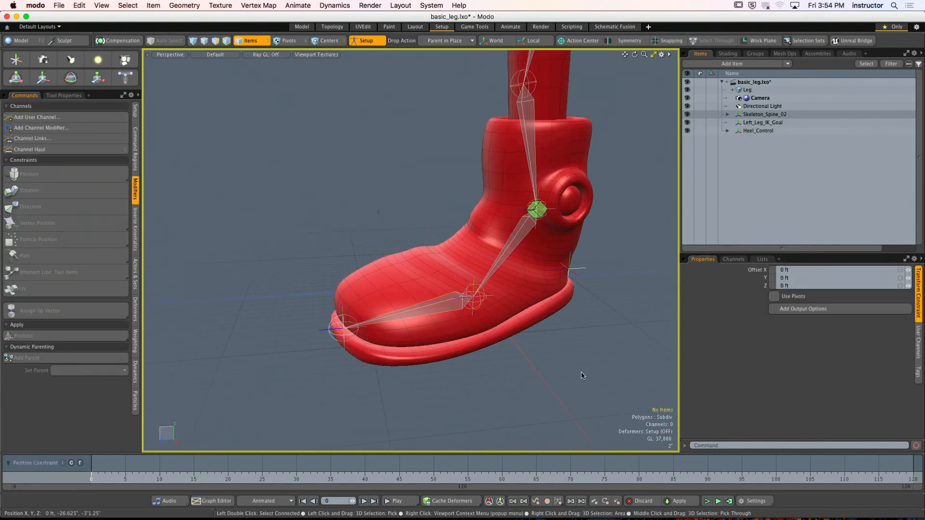
- Add a direction constraint aiming the skeleton joint at the ball of the foot at Toe_Control
left_click_drag(584, 376, 551, 355, "alt")
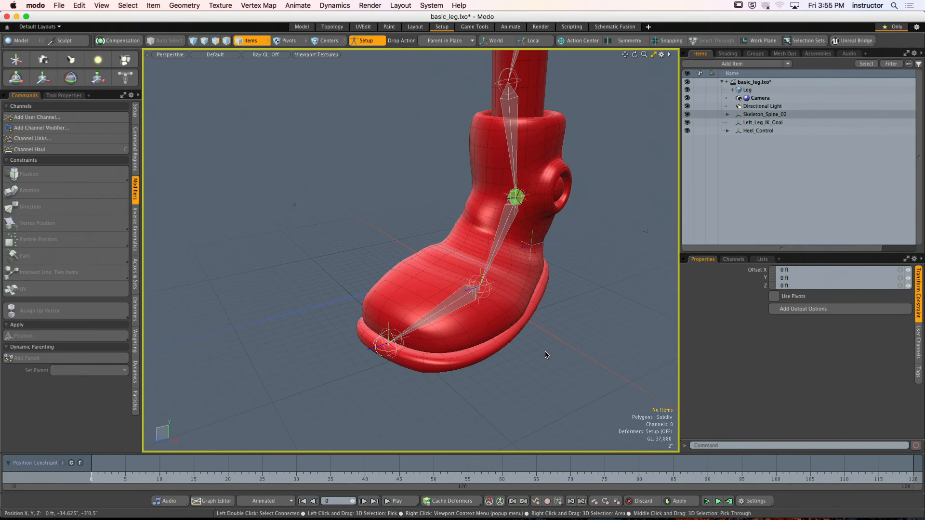
left_click(456, 310)
left_click_drag(456, 310, 471, 336, "alt")
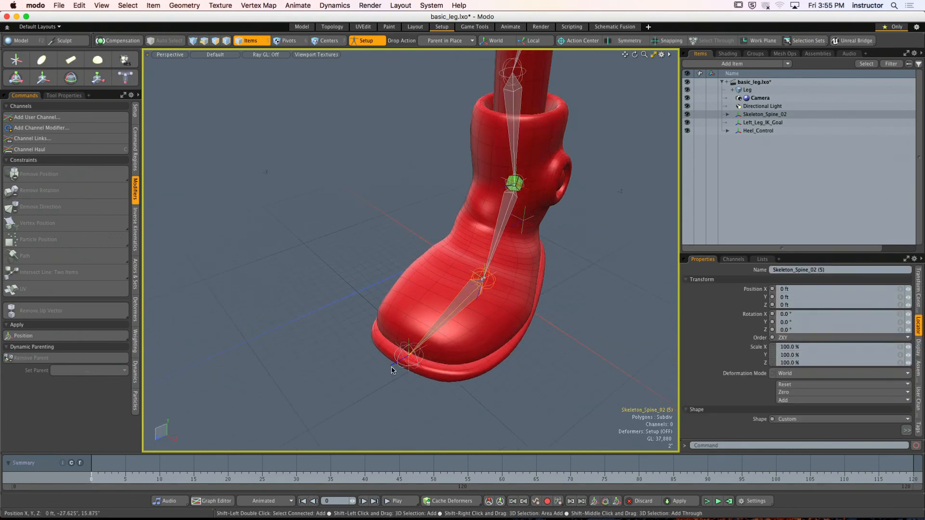
left_click(393, 370, "shift")
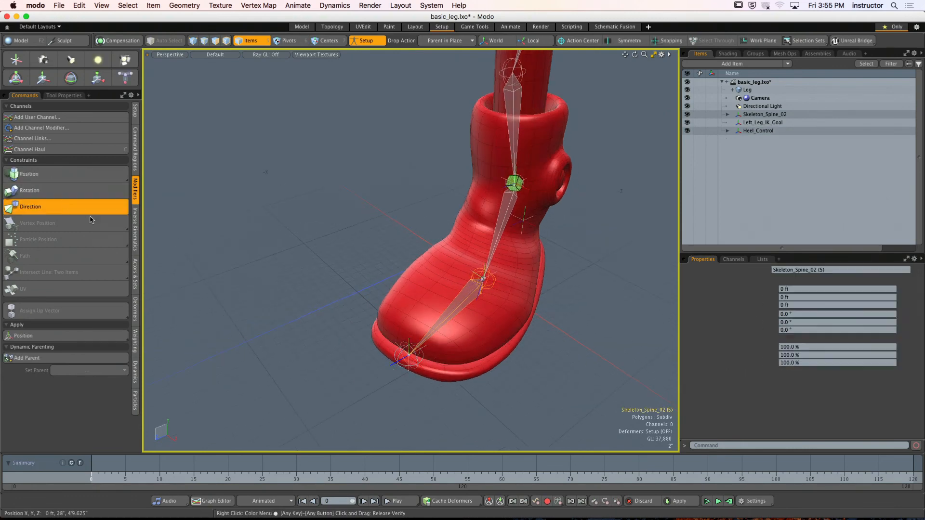
left_click(90, 212)
left_click_drag(355, 270, 349, 264, "alt")
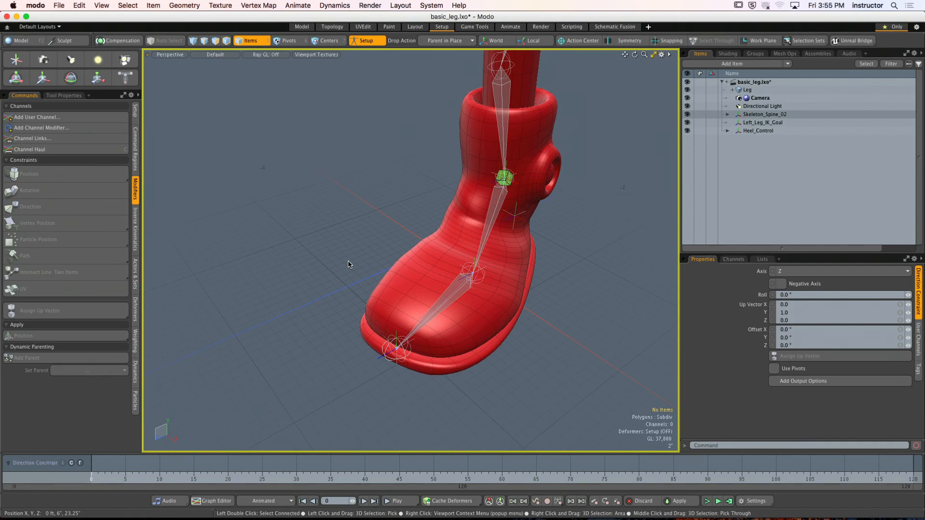
- Expand the Heel_Control hierarchy and parent Left_Leg_IK_Goal in place under Ankle_Control
left_click_drag(566, 186, 609, 175, "alt+shift")
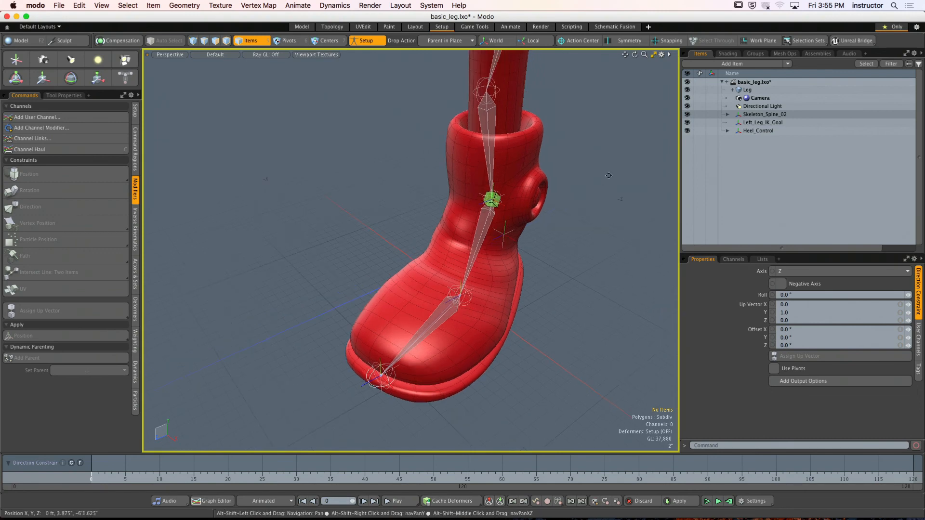
left_click(727, 131)
left_click(753, 124)
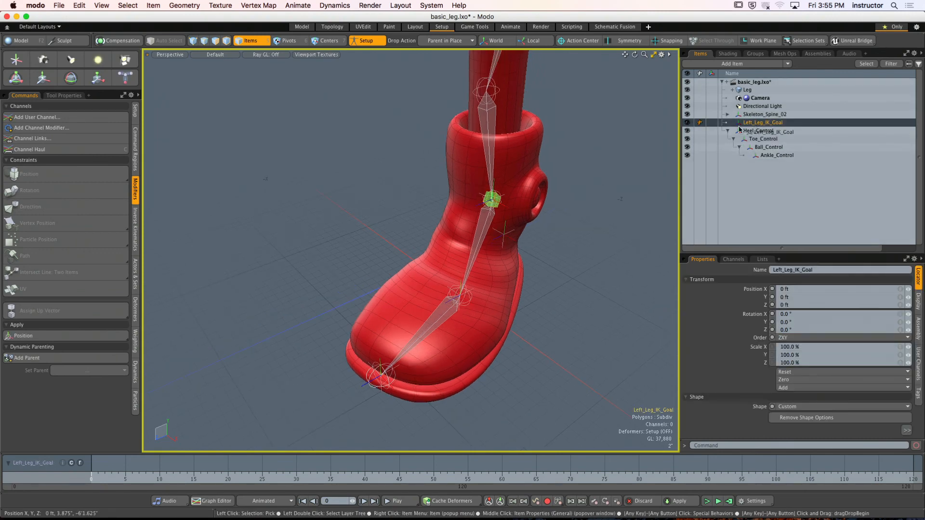
left_click_drag(776, 157, 776, 157)
left_click_drag(600, 180, 580, 168, "alt+shift")
left_click(588, 186)
- Test the foot rig by moving Heel_Control with Setup mode off, undo the move and return to Setup mode
left_click(366, 41)
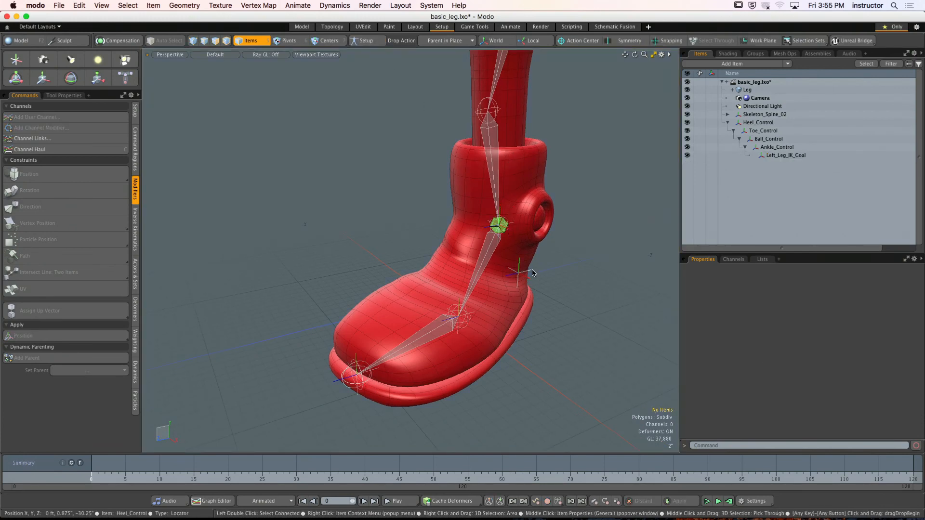
left_click(517, 271)
left_click_drag(518, 255, 544, 250)
scroll(521, 220, "down", 3)
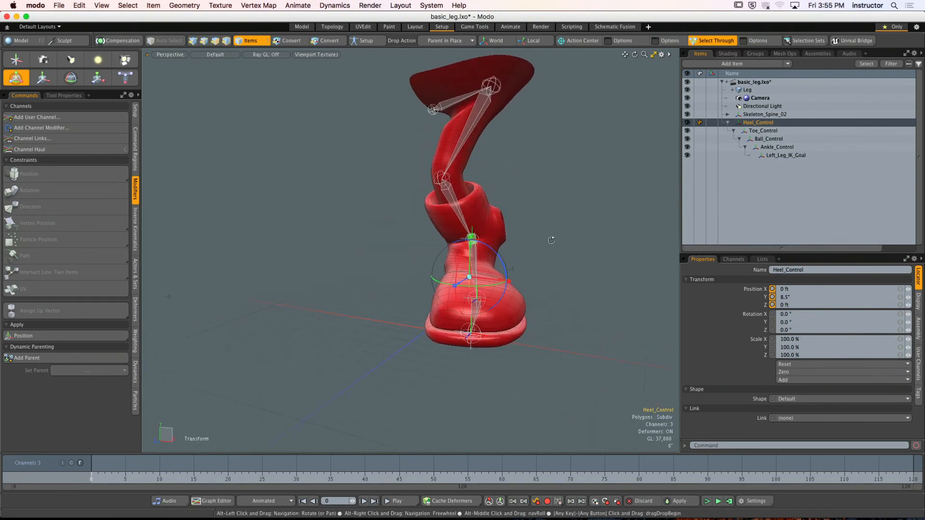
key("super+z")
left_click(537, 282)
scroll(544, 287, "up", 3)
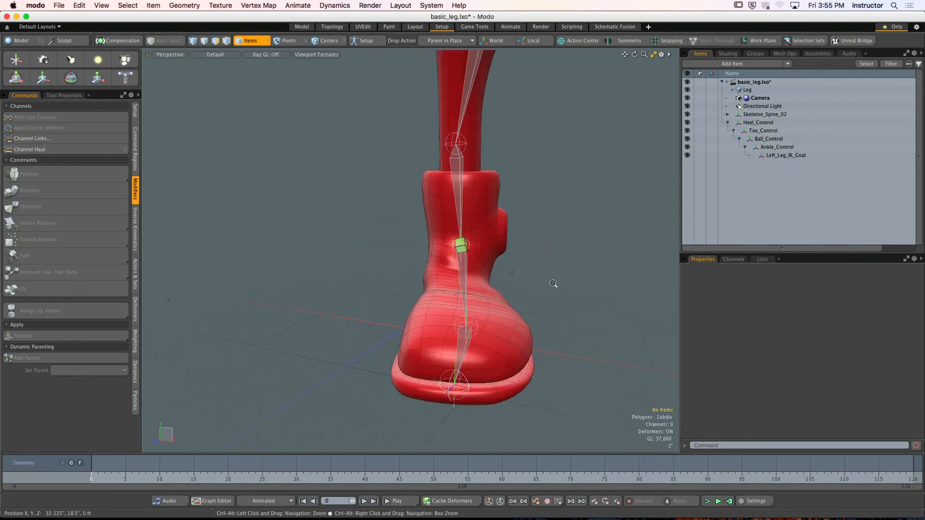
left_click_drag(553, 284, 484, 277, "alt")
left_click(427, 41)
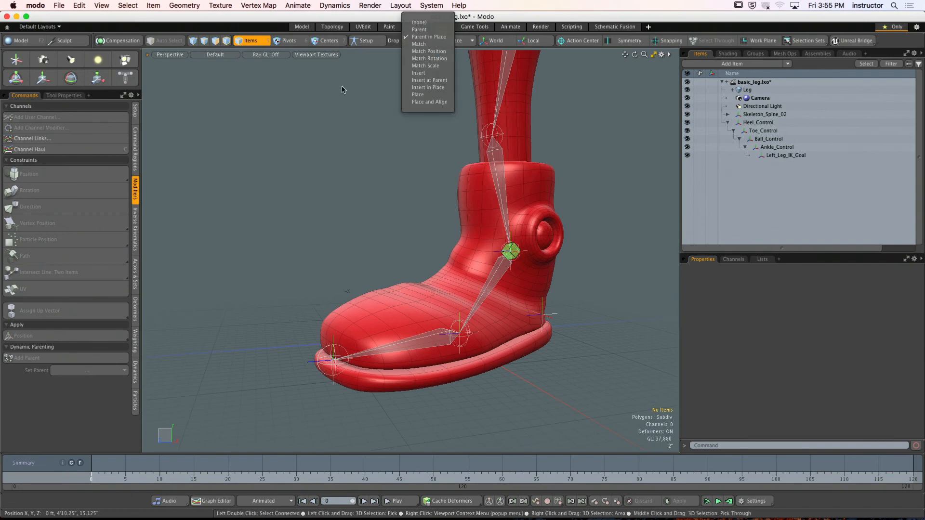
left_click(384, 54)
left_click(364, 41)
left_click_drag(365, 140, 374, 161, "alt+shift")
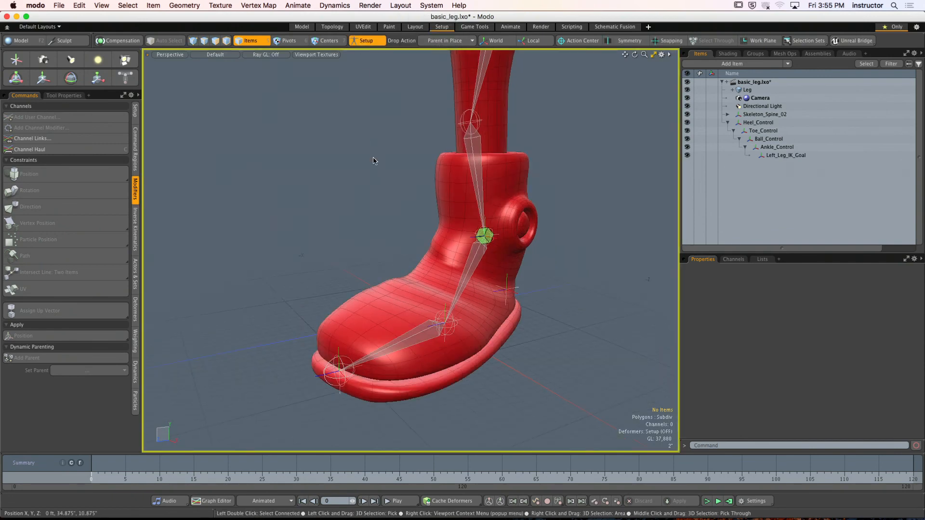
scroll(452, 193, "down", 2)
left_click_drag(455, 187, 482, 224, "alt+shift")
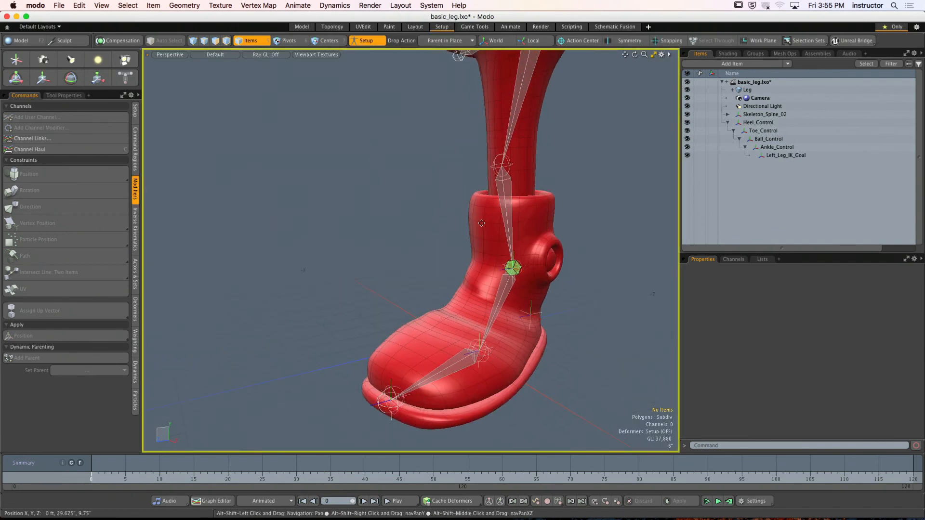
scroll(481, 149, "down", 3)
left_click_drag(482, 143, 461, 200, "alt+shift")
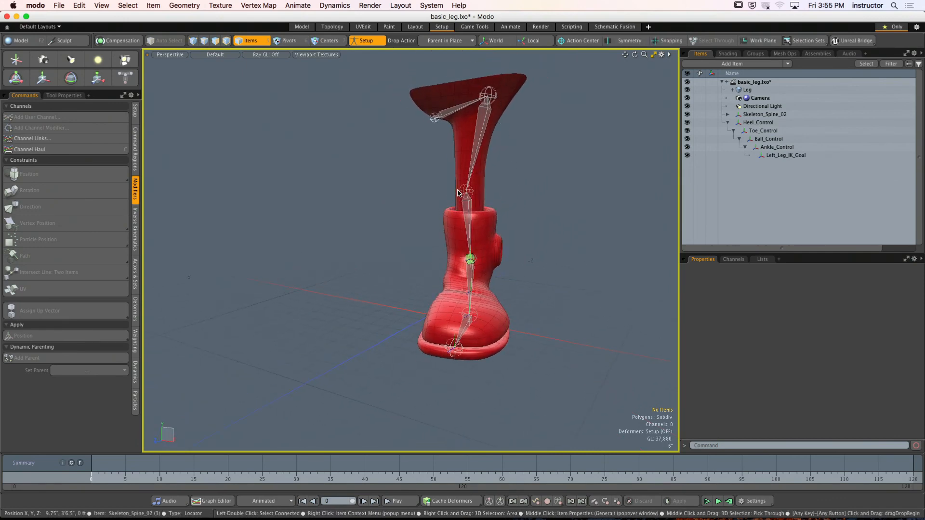
left_click_drag(462, 203, 484, 200, "alt+shift")
left_click_drag(484, 200, 416, 203, "alt")
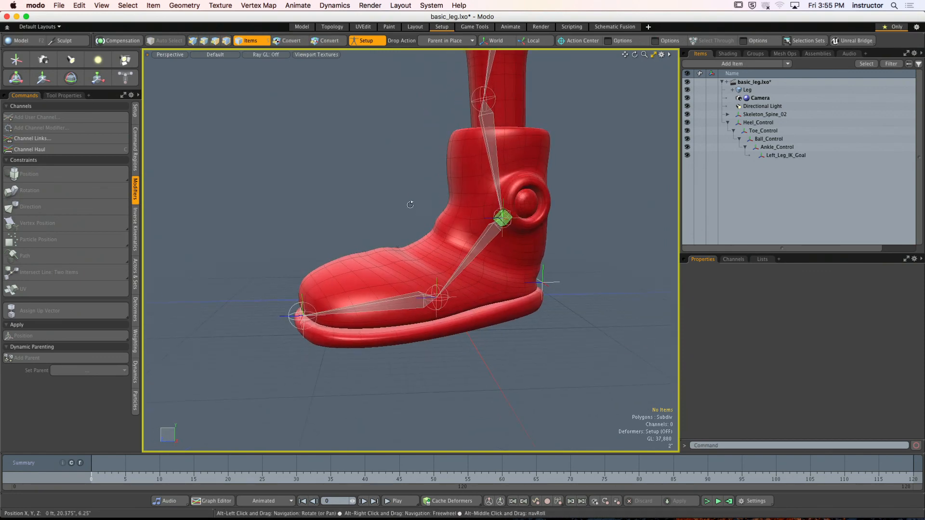
left_click_drag(418, 205, 373, 190, "alt")
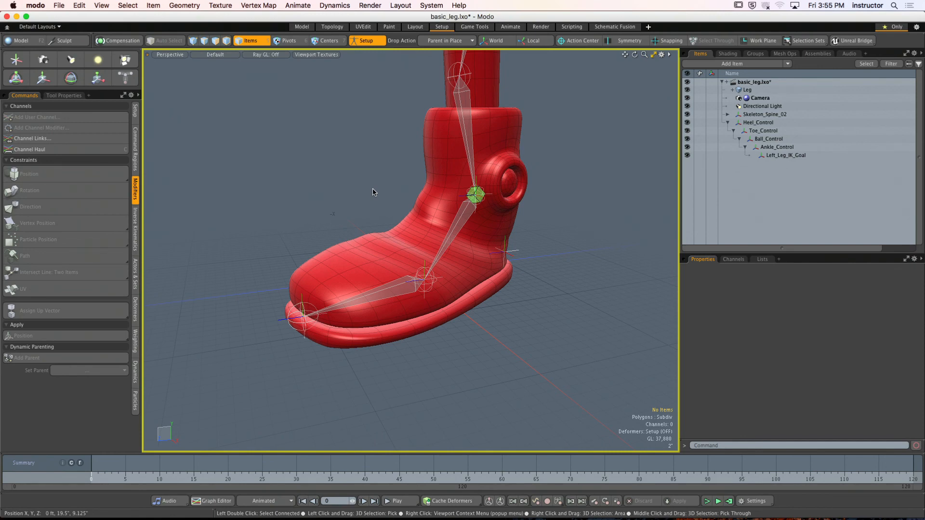
- Add a locator and match its position to the skeleton joint at the ball of the foot using the Match Position drop action
left_click(16, 59)
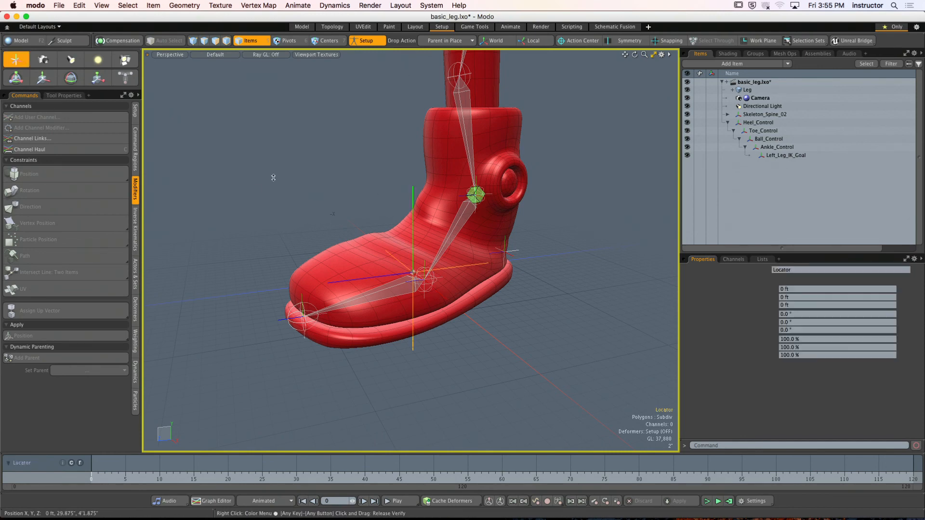
left_click_drag(366, 217, 372, 284, "alt")
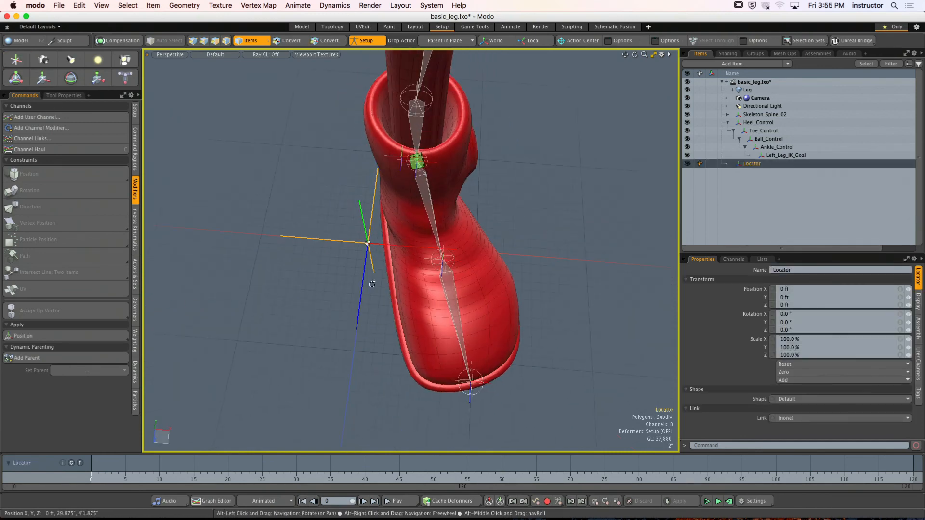
left_click(446, 40)
left_click(455, 59)
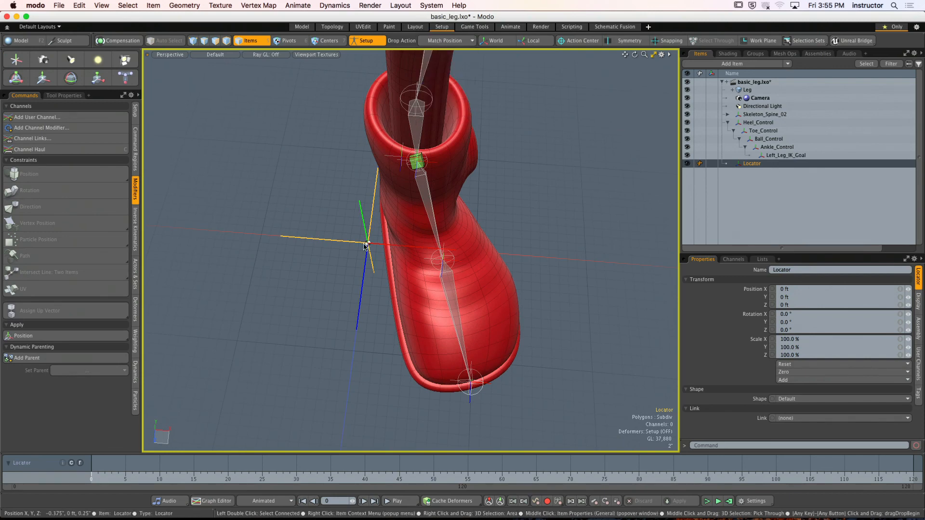
left_click_drag(454, 305, 429, 253, "alt")
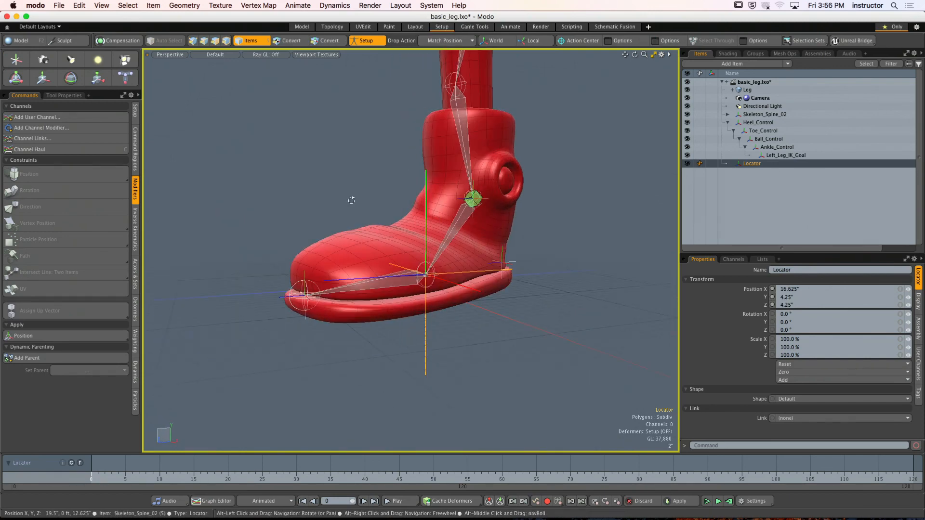
- Raise the new locator above the foot to about 19.125" in Y and reduce its display size to about 0.109
key("y")
left_click_drag(425, 188, 482, 236)
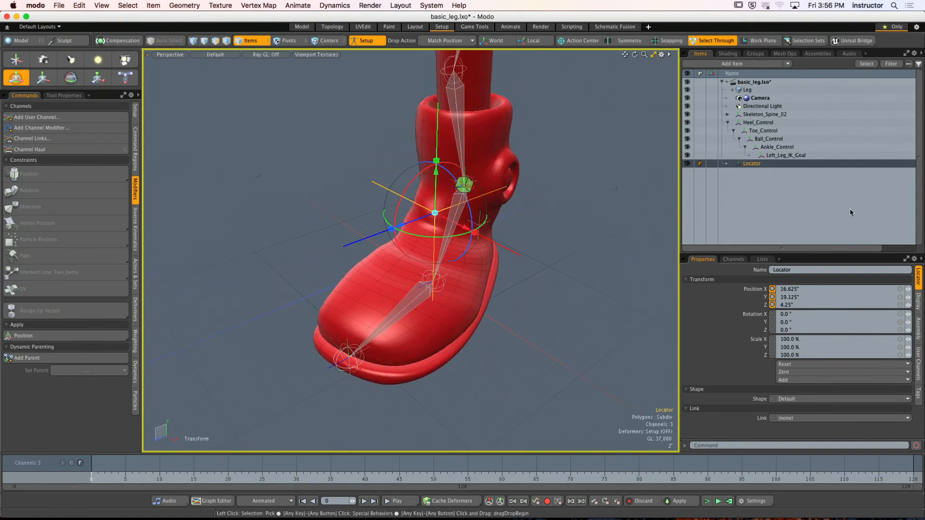
left_click(917, 302)
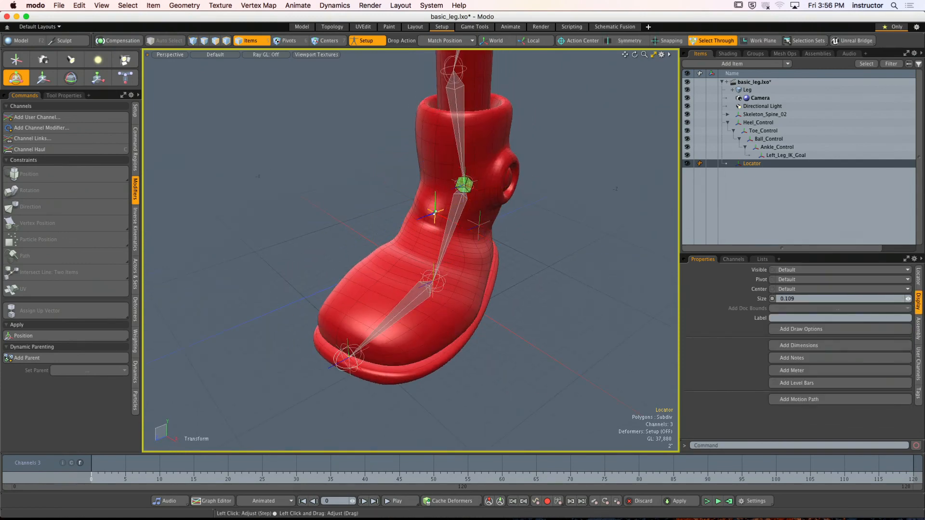
left_click_drag(907, 299, 911, 298)
left_click_drag(509, 287, 553, 289, "alt")
left_click(550, 286)
- Assign the new locator as the up vector of the Toe_Control direction constraint
left_click_drag(494, 290, 578, 212, "alt")
left_click_drag(578, 211, 596, 263, "alt+shift")
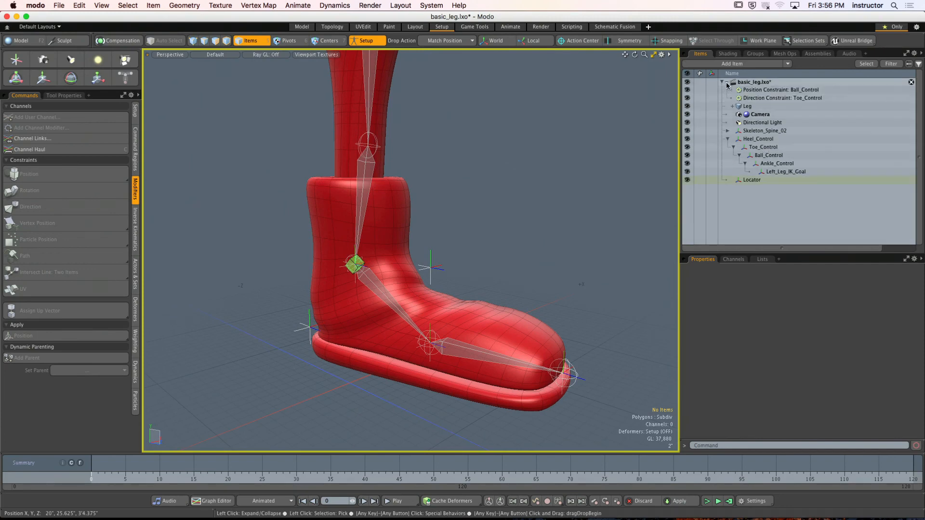
left_click(430, 268, "shift")
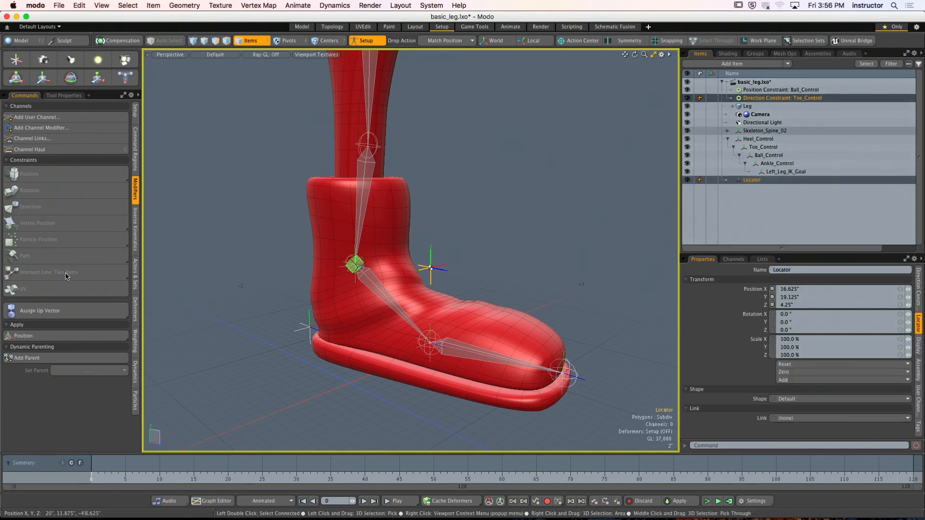
left_click(16, 311)
mouse_move(451, 225)
left_mouse_down("alt+shift")
mouse_move(443, 212)
mouse_move(454, 218)
left_mouse_up("alt+shift")
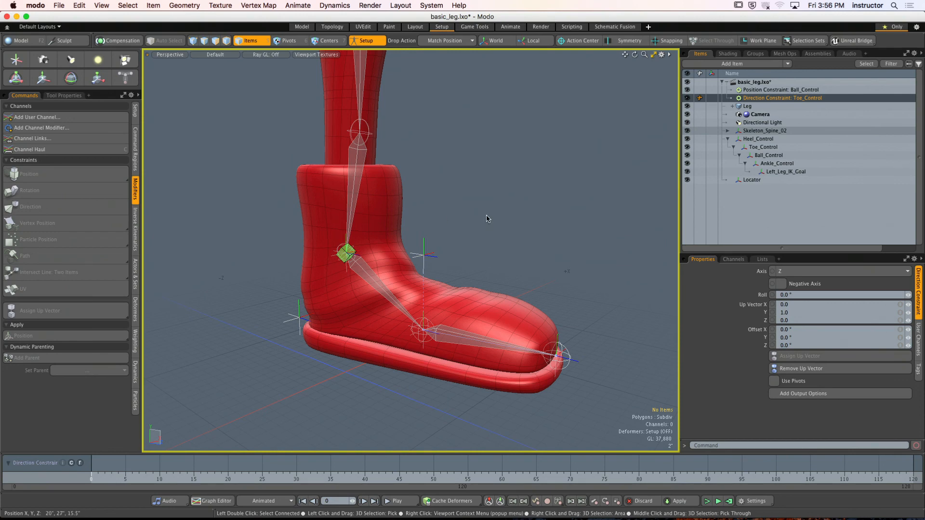
- Parent the up-vector locator in place under Toe_Control and rename it Left_Foot_Up_Vector
left_click(453, 41)
left_click(460, 31)
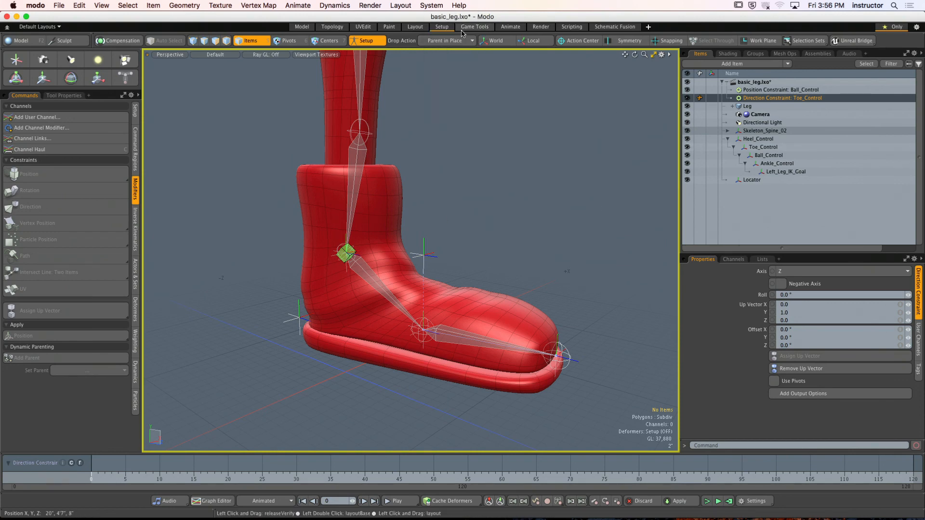
left_click(432, 258)
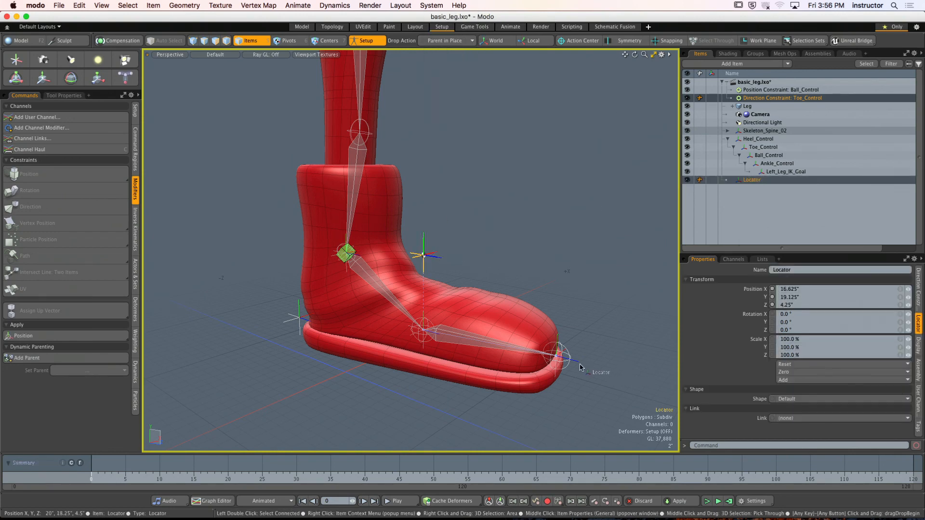
left_click_drag(575, 363, 574, 361)
left_click_drag(586, 252, 592, 258, "alt")
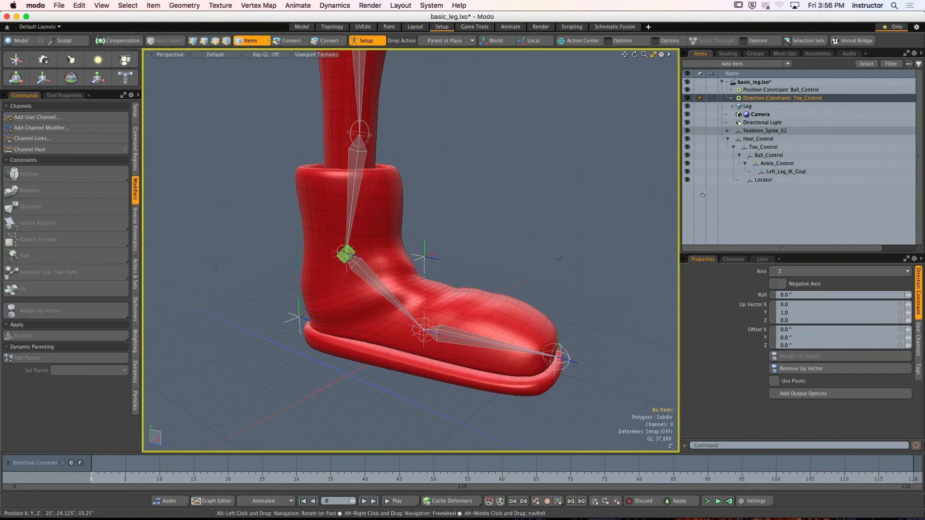
left_click(768, 179)
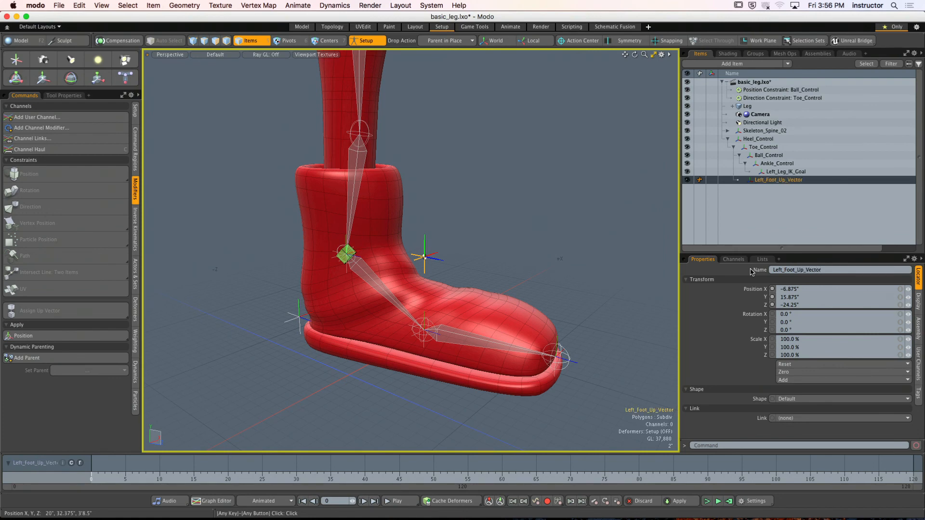
left_click(529, 267)
- Turn Setup mode off, test the foot rig by transforming a control, and undo the test
scroll(529, 270, "down", 3)
left_click_drag(529, 270, 512, 285, "alt")
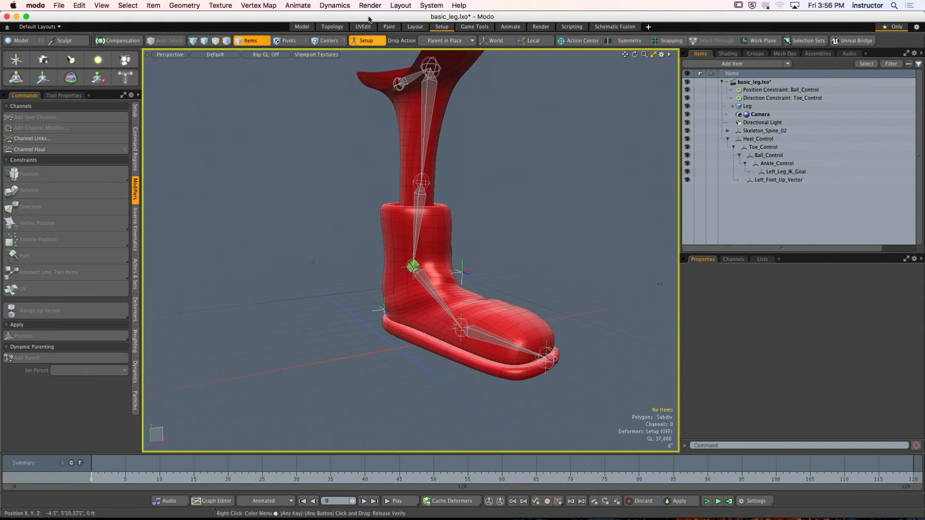
left_click(365, 40)
left_click_drag(443, 165, 521, 212, "alt")
left_click(516, 299)
key("y")
left_click_drag(481, 212, 505, 227, "alt")
key("super+z")
key("super+z")
key("super+z")
left_click(552, 249)
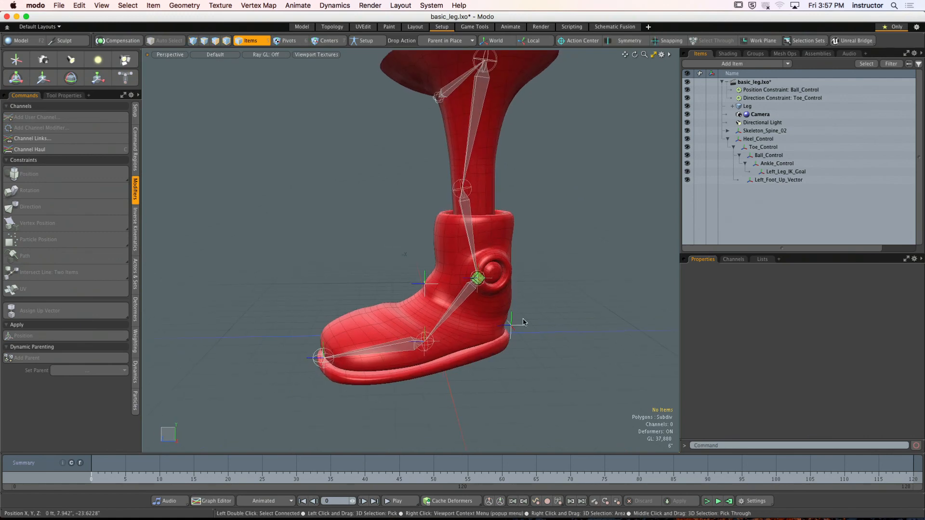
- Test the foot rig by rotating Heel_Control about 17.5° around X, and undo the rotation
left_click(514, 326)
left_click_drag(514, 326, 505, 327, "alt")
key("y")
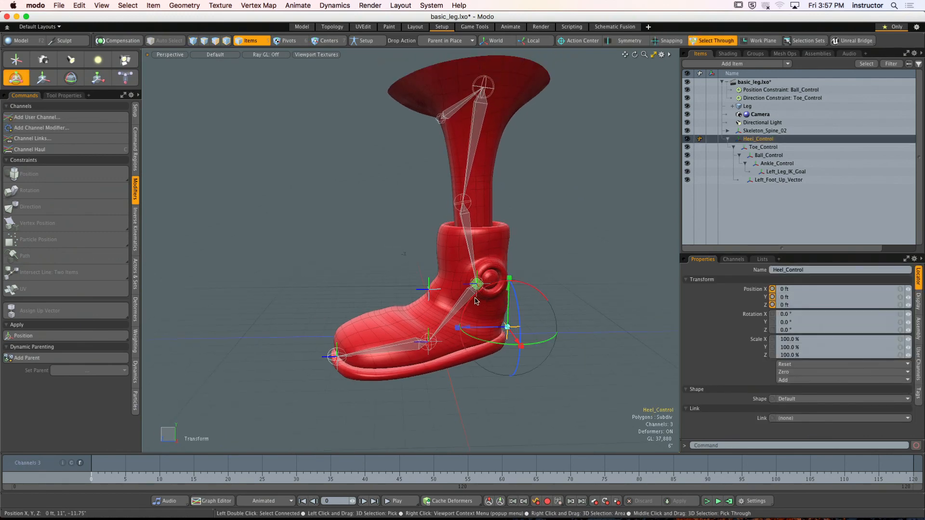
mouse_move(473, 295)
left_mouse_down()
mouse_move(489, 283)
mouse_move(466, 305)
left_mouse_up()
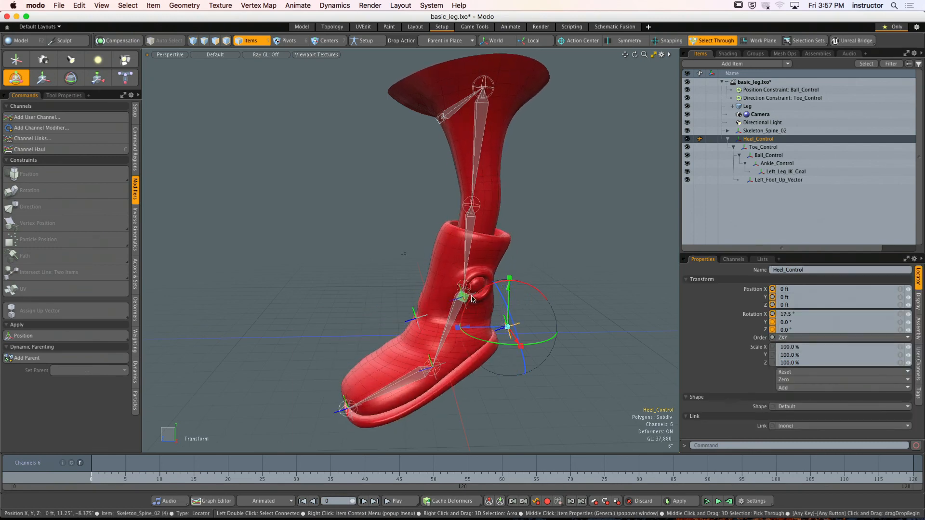
key("super+z")
key("space")
- Pose the foot by raising Heel_Control to about 18.375" in Y and rotating it about 34.5° around X
left_click(527, 241)
left_click_drag(527, 241, 549, 202, "alt+shift")
left_click_drag(529, 264, 327, 270, "alt")
left_click_drag(327, 270, 438, 260, "alt+shift")
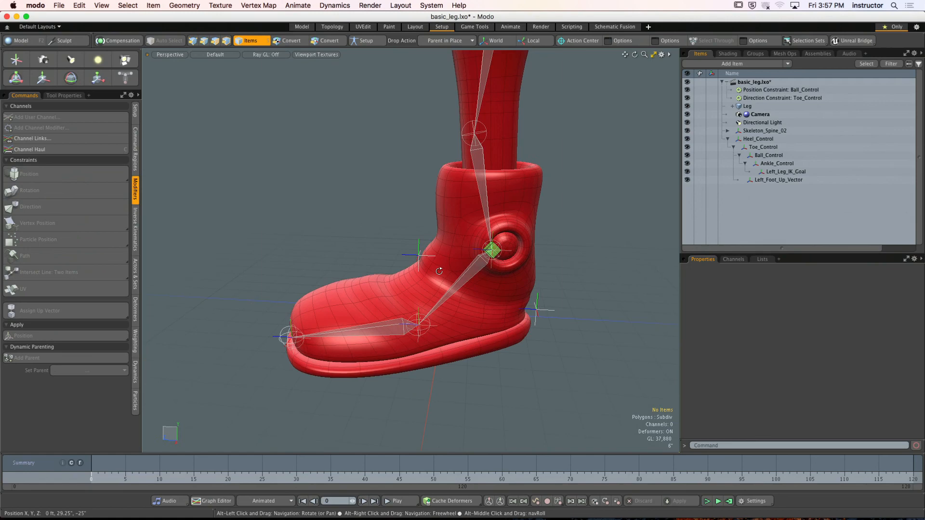
left_click(538, 315)
left_click_drag(514, 271, 512, 214)
key("super+z")
key("super+z")
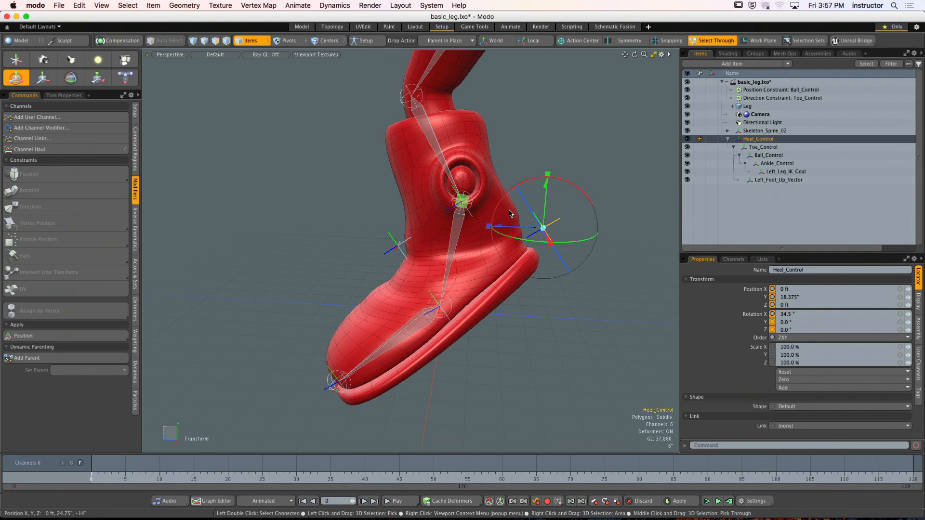
- Test rotating Ball_Control about 11.4° around X in the raised pose, and undo the rotation
left_click(439, 306)
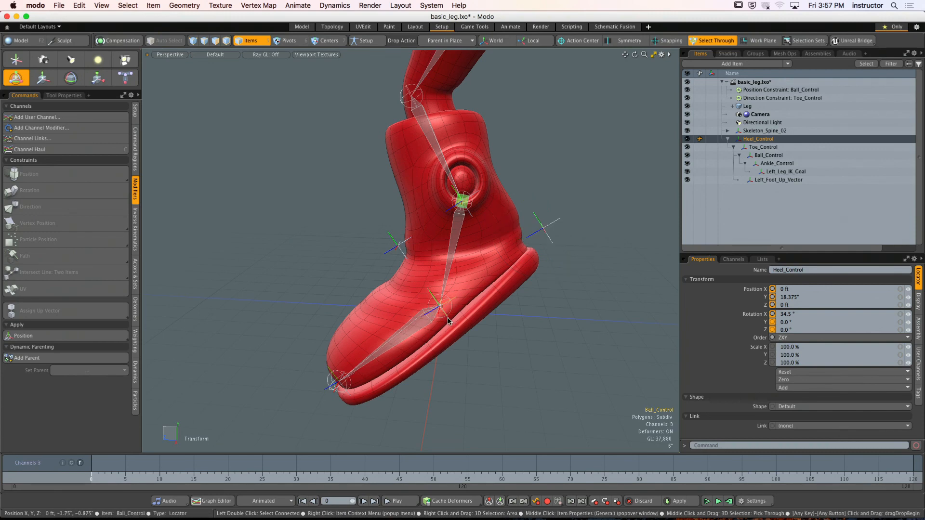
left_click_drag(394, 284, 328, 269)
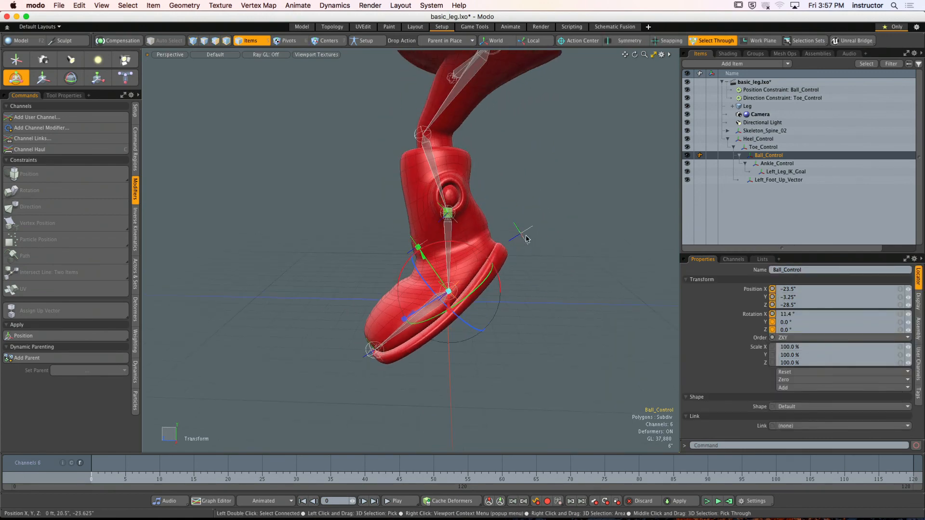
key("super+z")
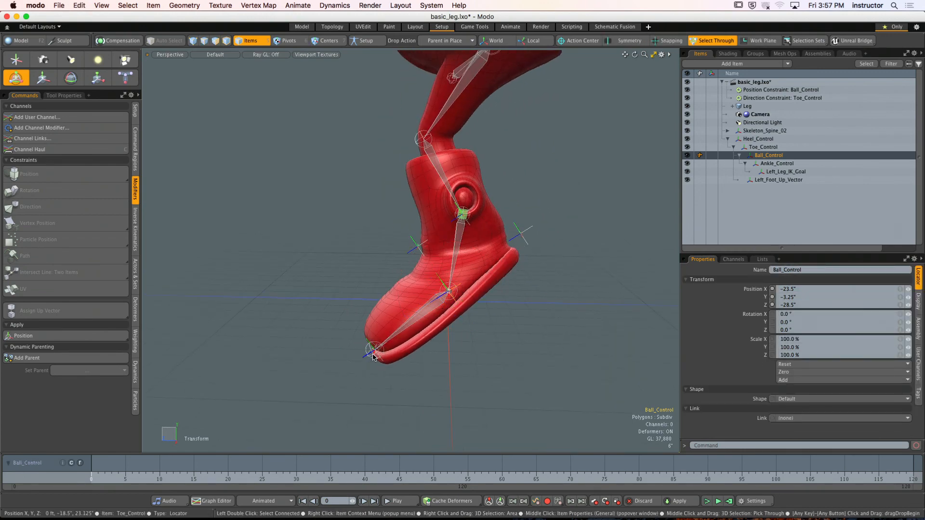
- Reset Heel_Control by setting its Position Y and Rotation X to 0
left_click(521, 235)
left_click(797, 297)
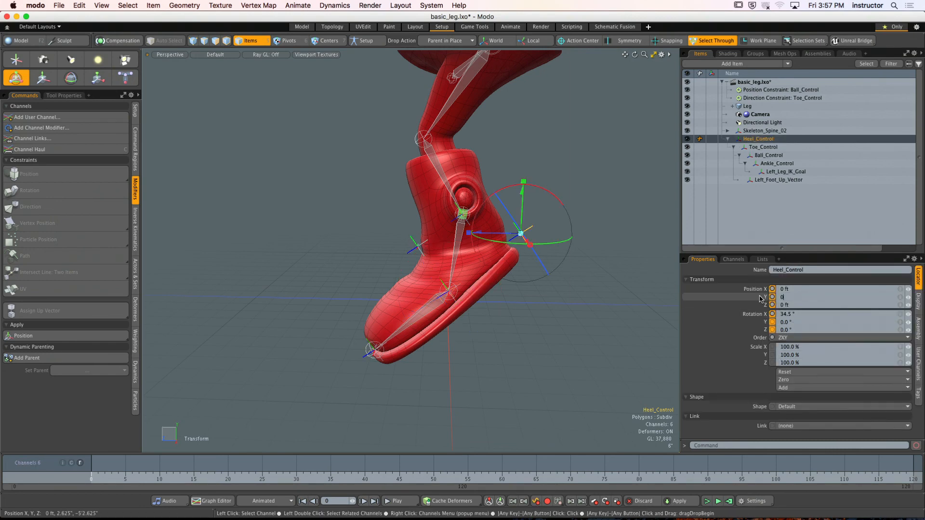
type("0")
key("Return")
type("0")
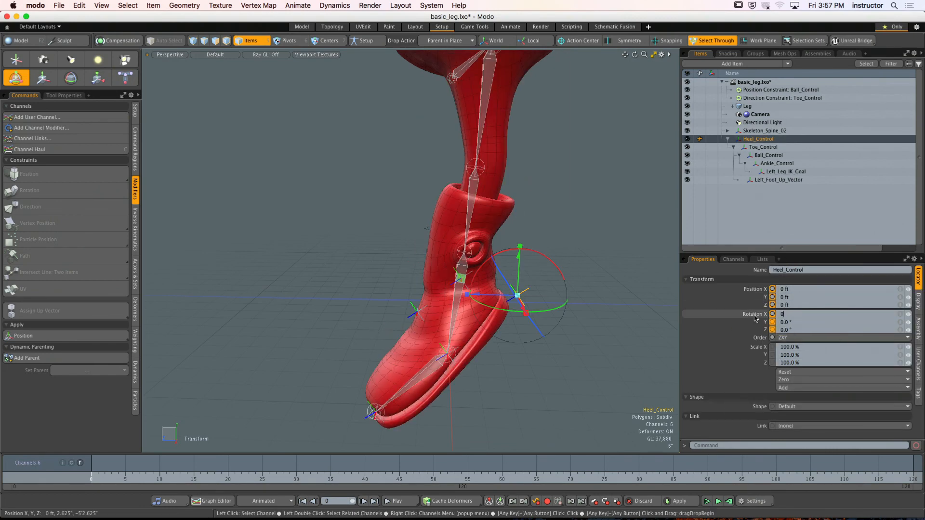
key("Return")
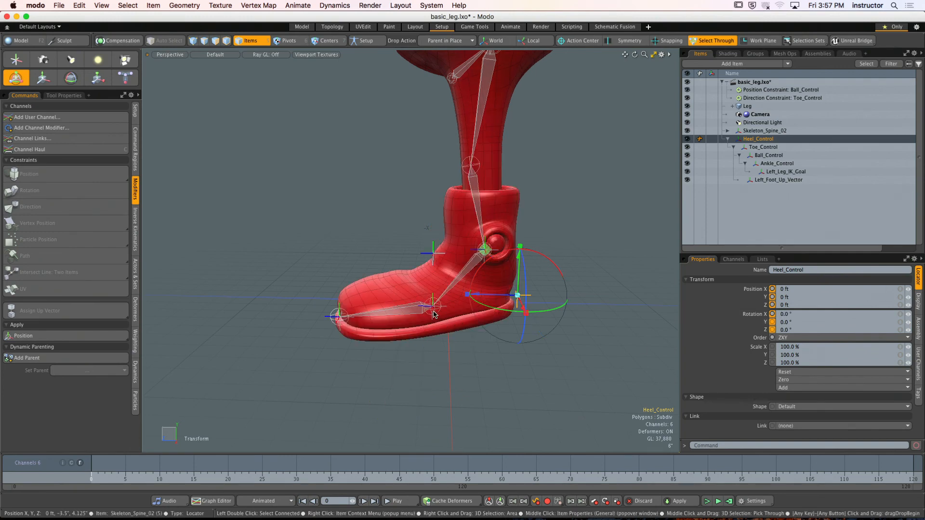
- Try to rotate the skeleton joint at the ball of the foot about 24° around X
left_click(435, 314)
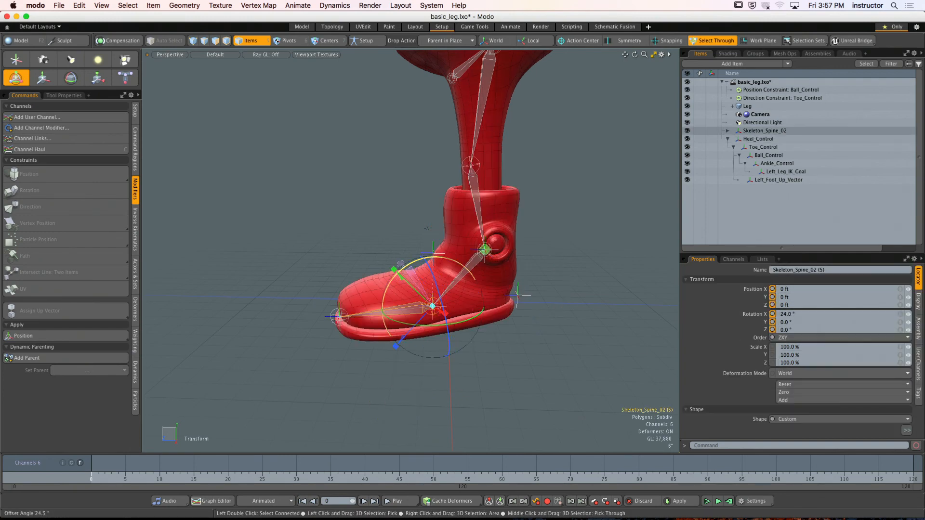
scroll(433, 289, "up", 3)
left_click_drag(433, 289, 501, 329, "alt")
left_click(521, 350)
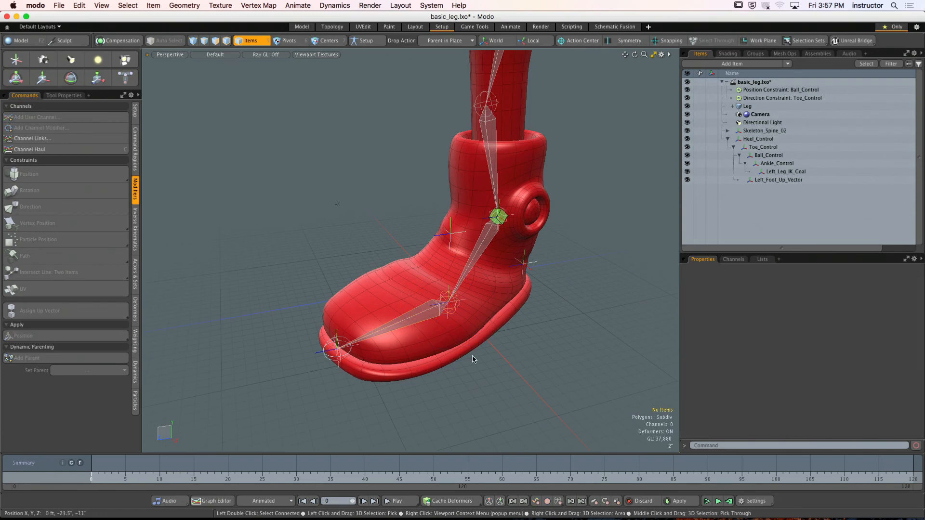
- Rotate Ball_Control about 33.2° around X to test lifting the heel while the toes stay planted
left_click_drag(472, 357, 510, 359, "alt")
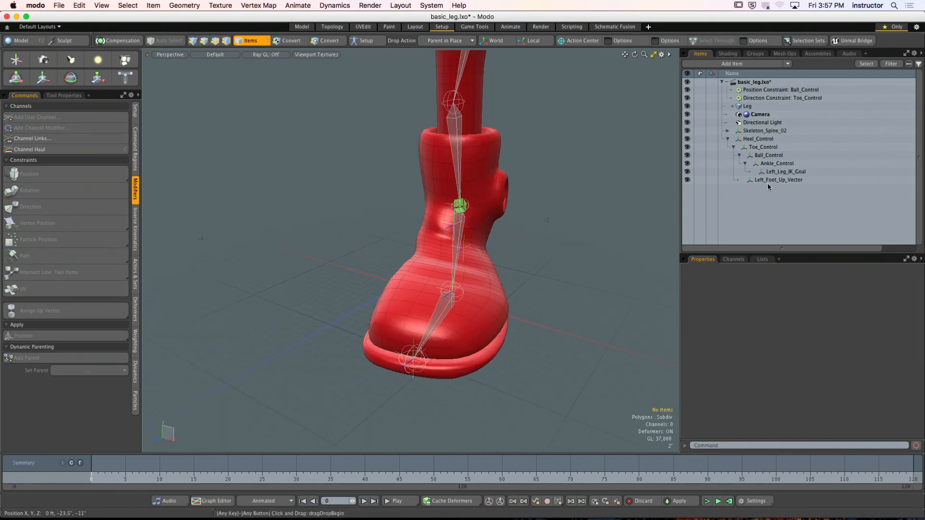
left_click(465, 301)
key("y")
left_click_drag(464, 300, 393, 293, "alt")
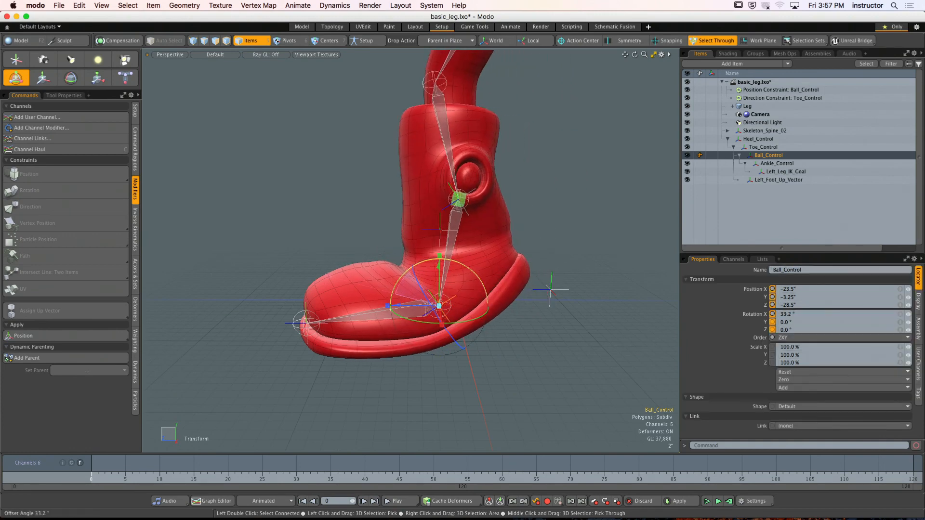
scroll(441, 254, "down", 3)
left_click_drag(443, 254, 422, 252, "alt")
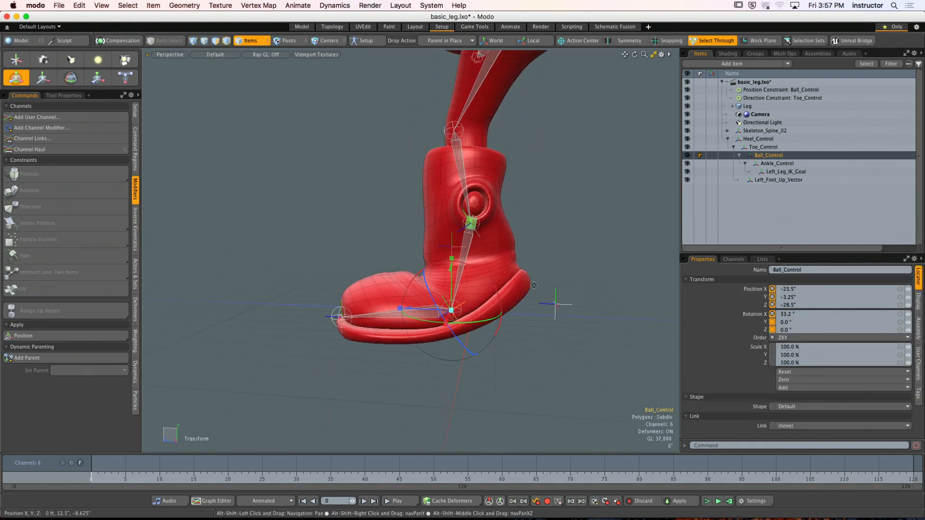
- Test the pose by raising Heel_Control to about 11" in Y and transforming it further, and undo all the test transforms
scroll(499, 315, "down", 5)
left_click_drag(498, 315, 528, 309, "alt")
left_click(522, 296)
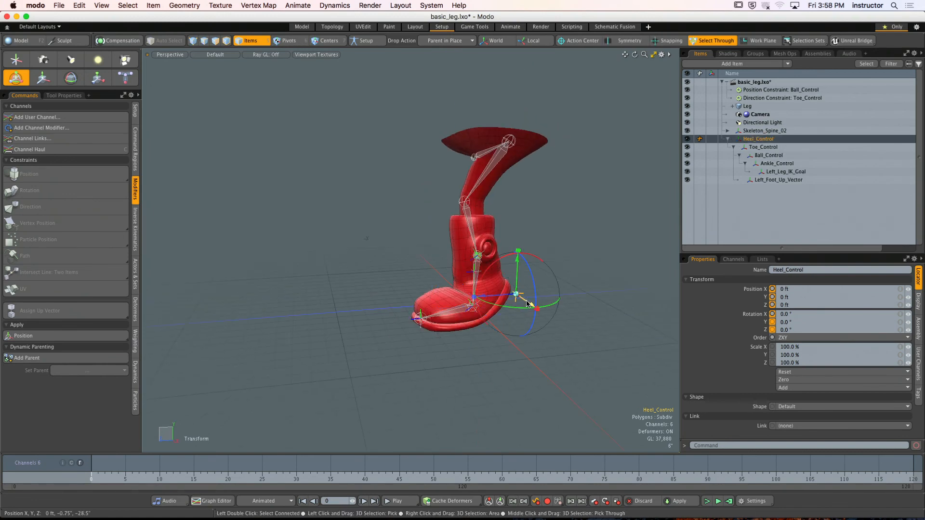
key("space")
left_click_drag(519, 276, 519, 248)
left_click_drag(487, 212, 533, 225, "alt")
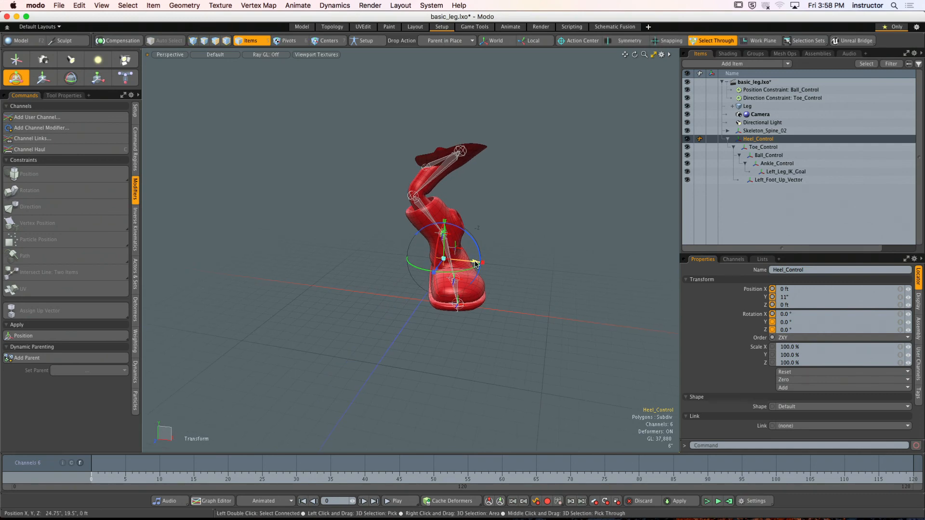
left_click_drag(475, 262, 453, 298)
key("super+z")
key("super+z")
key("super+z")
key("super+z")
key("super+z")
key("super+z")
key("super+z")
key("super+z")
key("super+z")
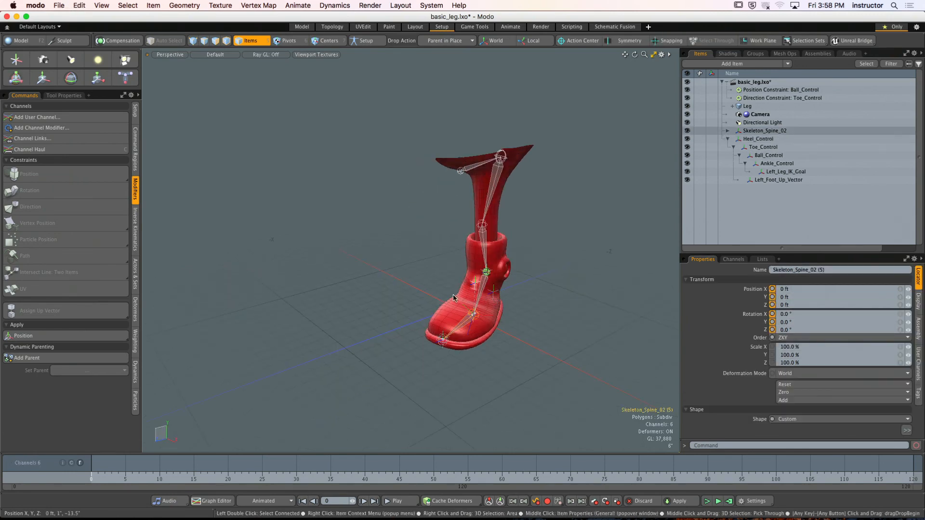
- Add a new locator while viewing the leg from the front and name it Root_Left_Leg
left_click(407, 270)
left_click_drag(407, 269, 427, 278, "alt+shift")
mouse_move(427, 278)
left_mouse_down("alt")
mouse_move(415, 281)
mouse_move(501, 295)
mouse_move(413, 284)
left_mouse_up("alt")
left_click_drag(413, 284, 440, 290, "alt")
left_click_drag(439, 290, 491, 295, "ctrl+alt")
mouse_move(492, 295)
left_mouse_down("ctrl+alt")
mouse_move(463, 292)
mouse_move(481, 297)
left_mouse_up("ctrl+alt")
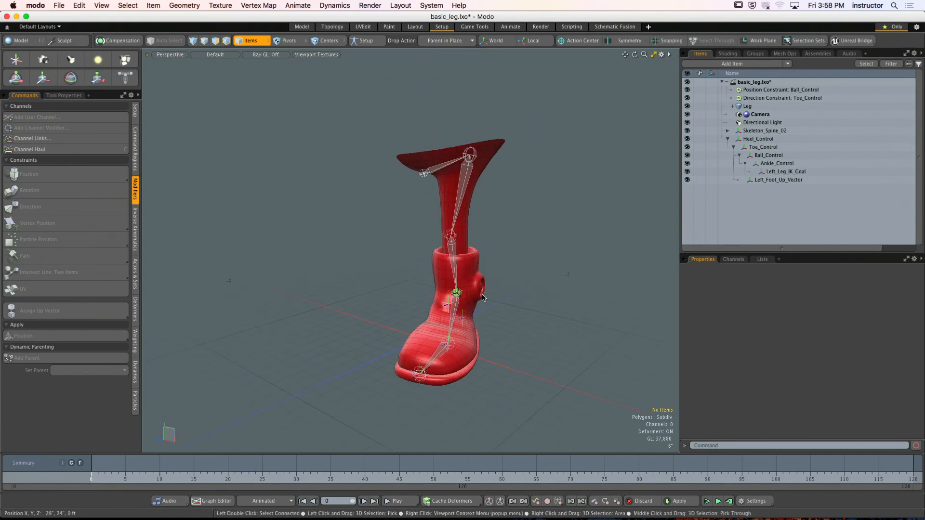
left_click_drag(420, 268, 446, 252, "alt")
key("ctrl+space")
left_click(475, 270)
left_click(43, 77)
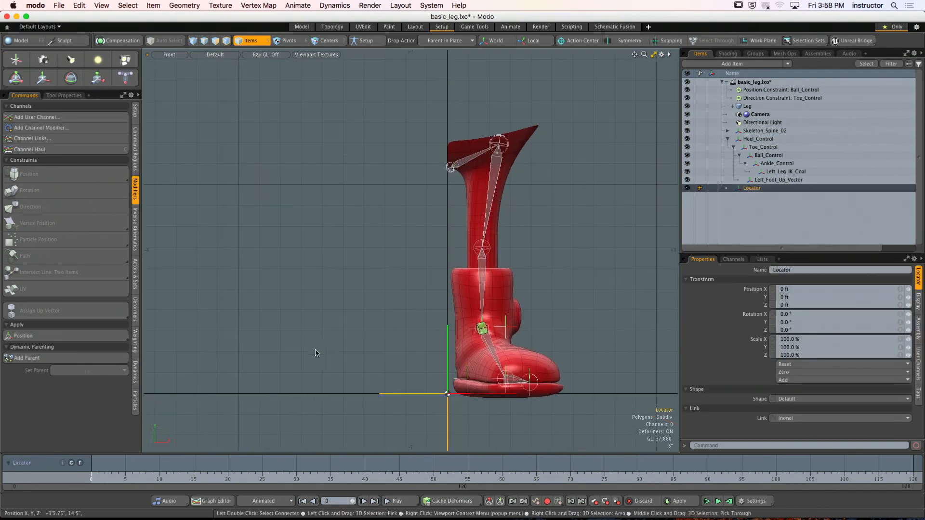
left_click(799, 270)
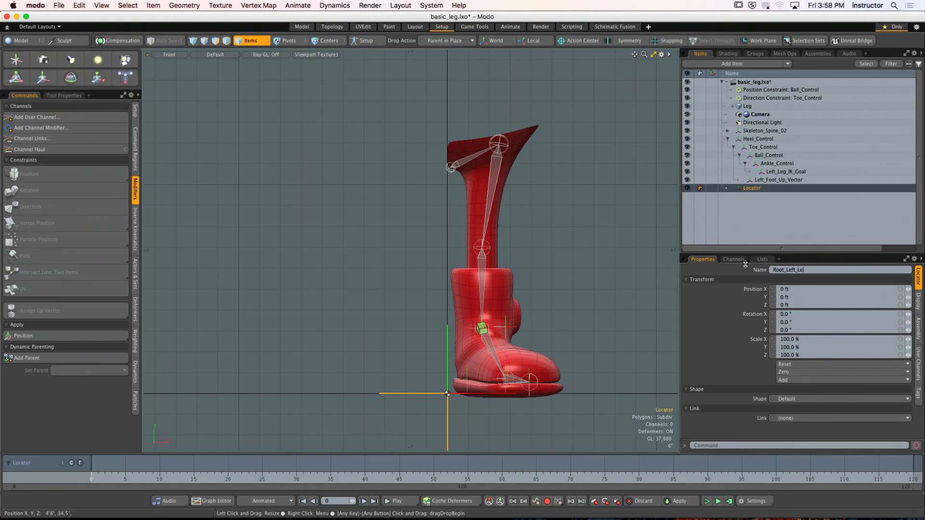
- Match the position of Root_Left_Leg to the skeleton joint at the top of the leg, and return to the perspective view
left_click(447, 41)
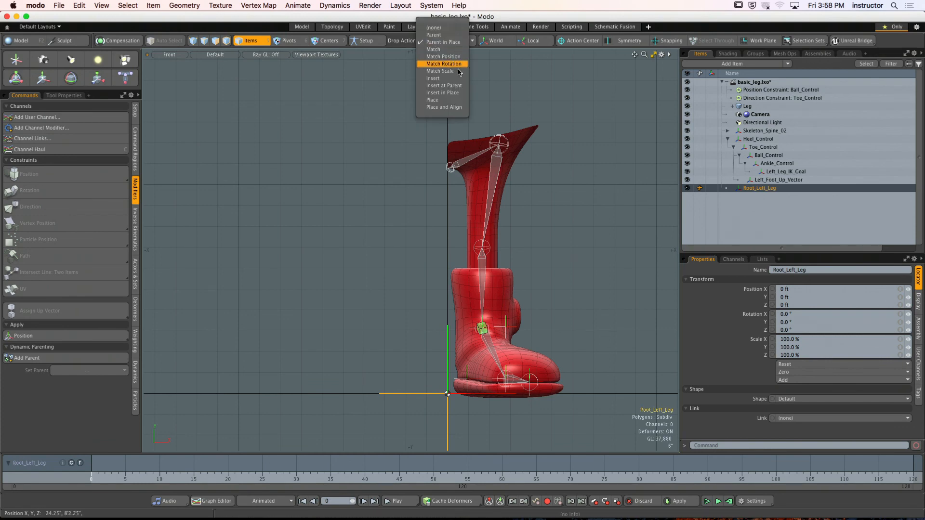
left_click(451, 57)
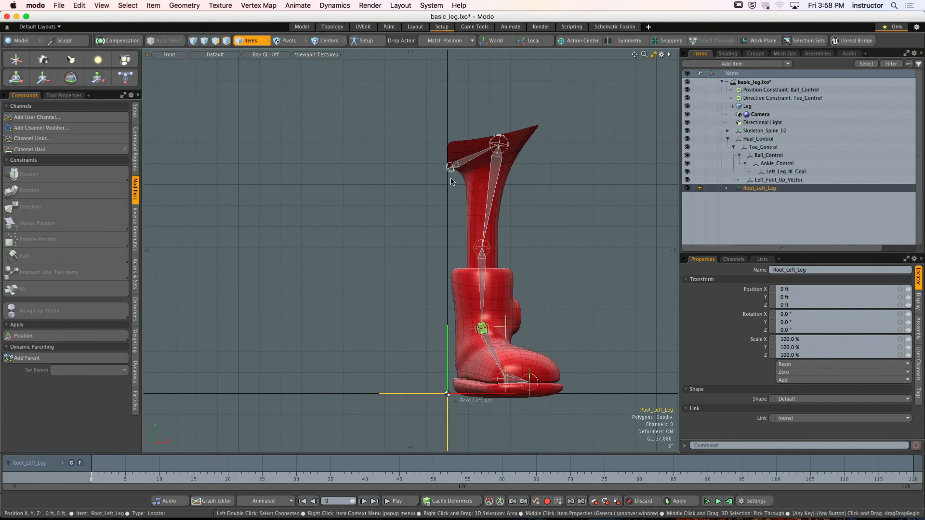
left_click_drag(451, 181, 498, 158)
left_click(534, 182)
key("ctrl+space")
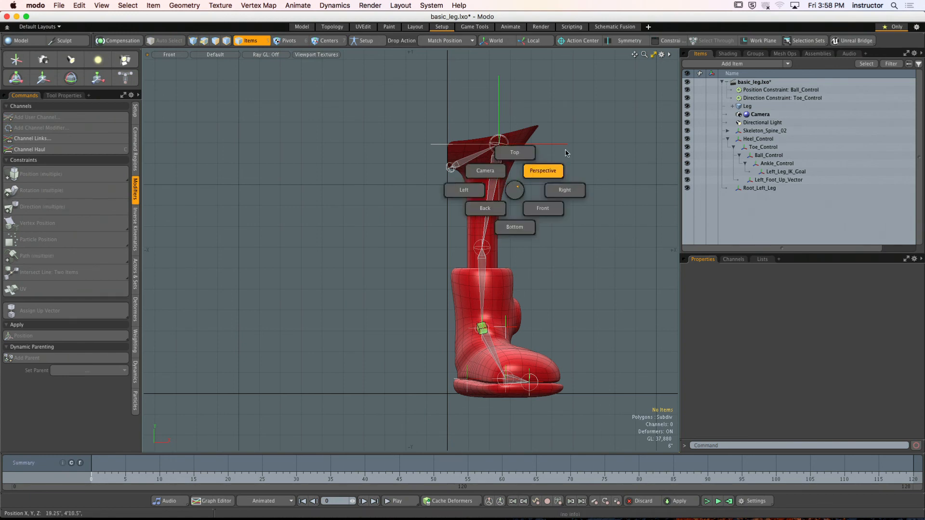
left_click(566, 154)
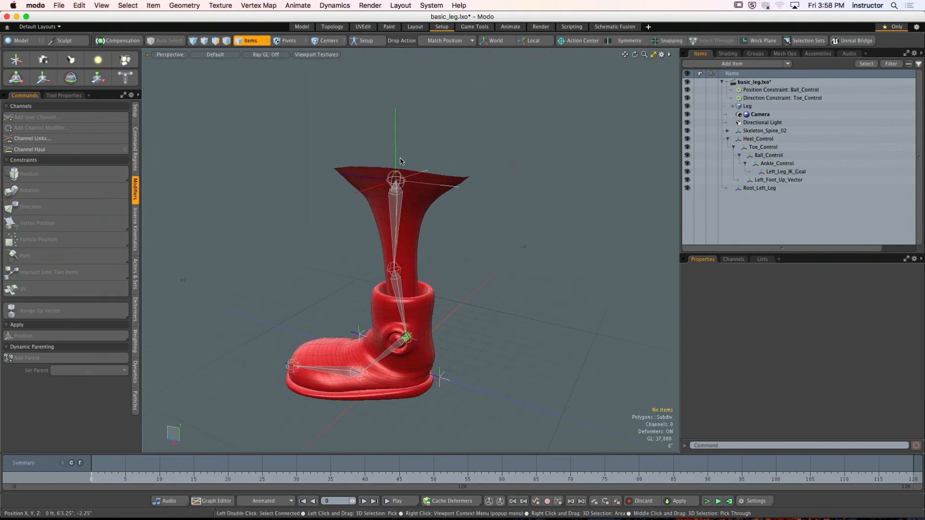
- Zero all transforms of the Root_Left_Leg locator
left_click(759, 188)
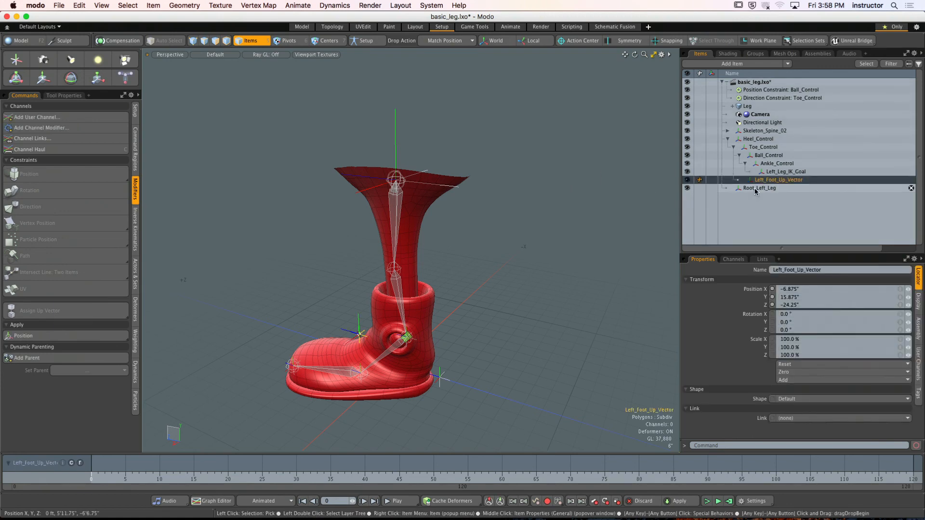
left_click(795, 373)
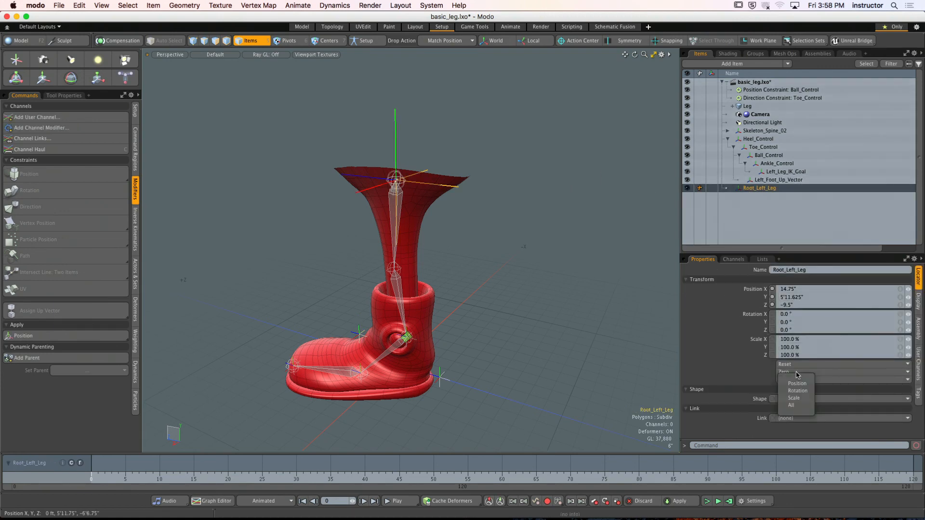
left_click(800, 405)
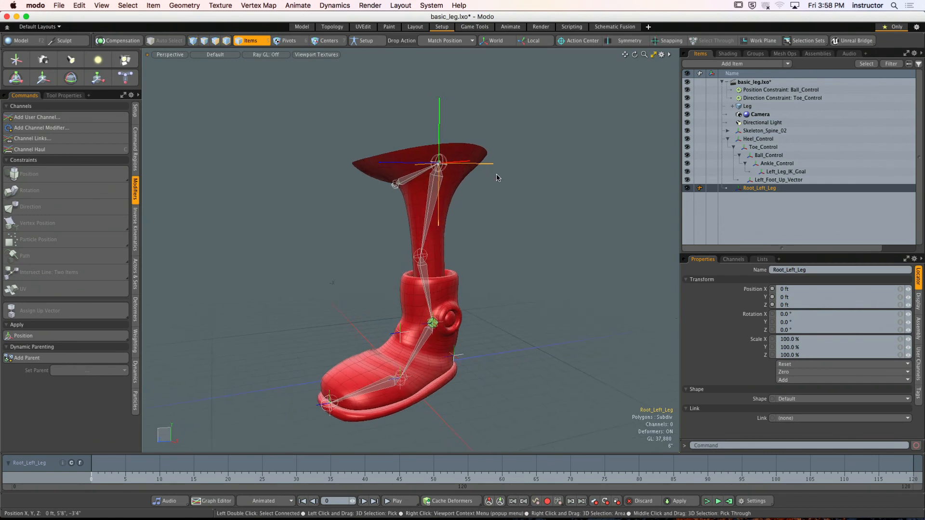
- Add another locator and name it Left_Knee_Control
left_click_drag(332, 209, 380, 217, "alt")
left_click(16, 60)
left_click_drag(341, 299, 386, 279, "alt")
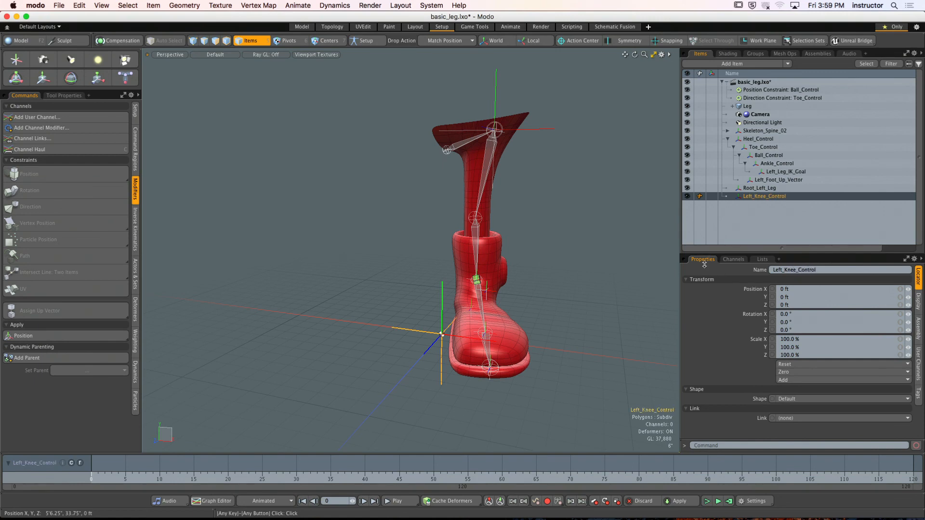
- Match the position of Left_Knee_Control to the knee joint, and move it forward in front of the leg to Z 14"
left_click_drag(469, 197, 517, 209, "alt")
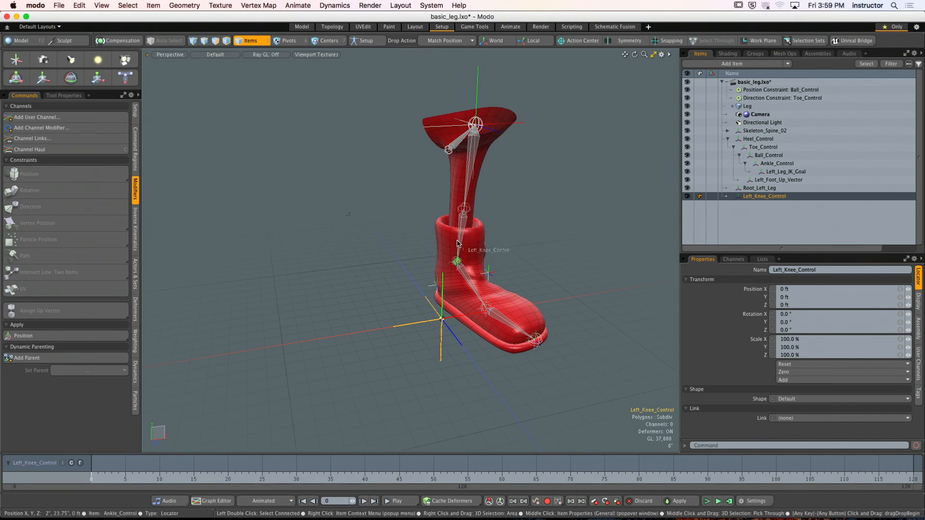
left_click_drag(457, 240, 487, 254)
key("y")
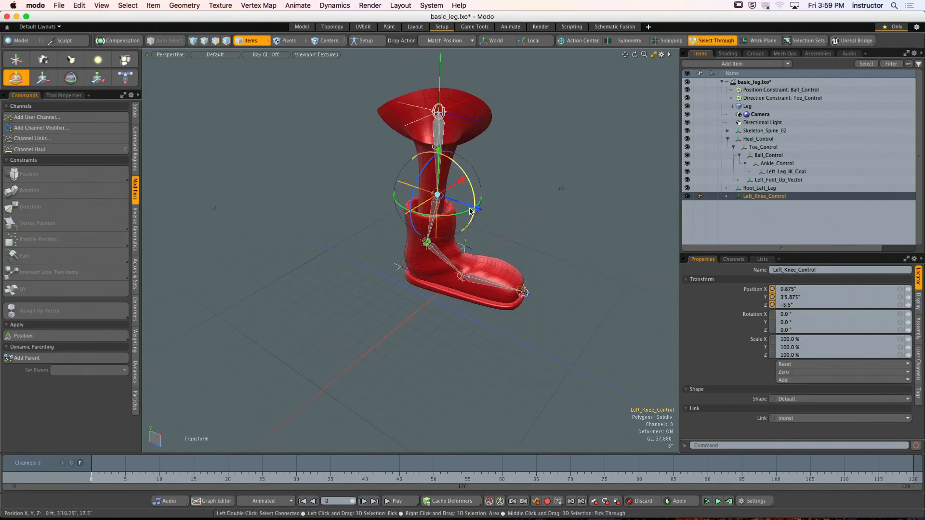
left_click_drag(468, 206, 378, 181)
key("space")
left_click(537, 207)
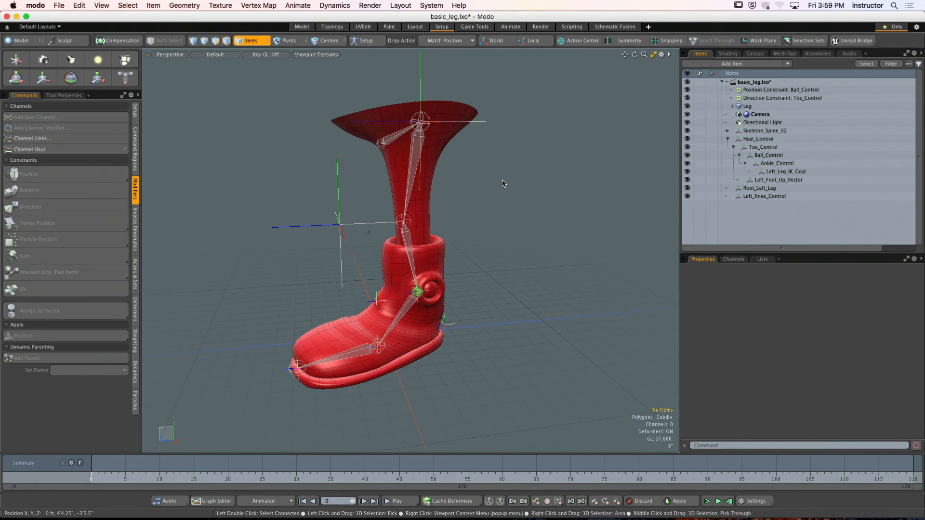
- Zero all transforms of the Left_Knee_Control locator in front of the knee
left_click(340, 225)
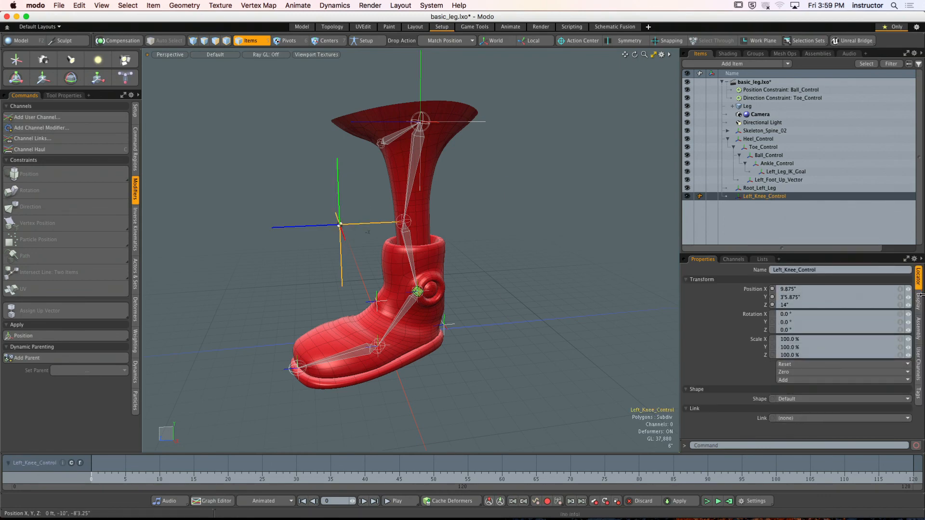
left_click(804, 373)
left_click(808, 408)
left_click(516, 249)
left_click_drag(516, 249, 490, 226, "alt")
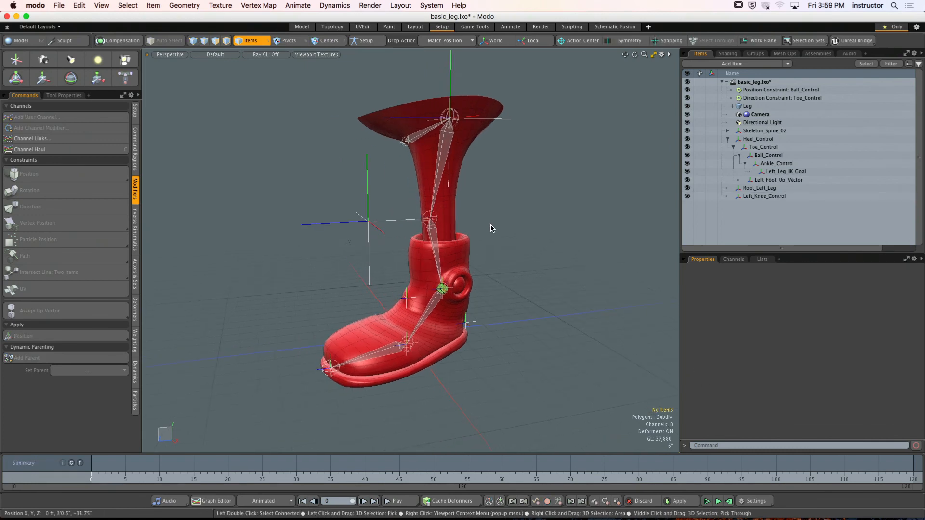
- Add a Direction constraint between the Root_Left_Leg locator and Left_Leg_IK_Goal so the root aims at the goal
left_click_drag(494, 162, 527, 220, "alt")
left_click(543, 175)
scroll(537, 188, "up", 4)
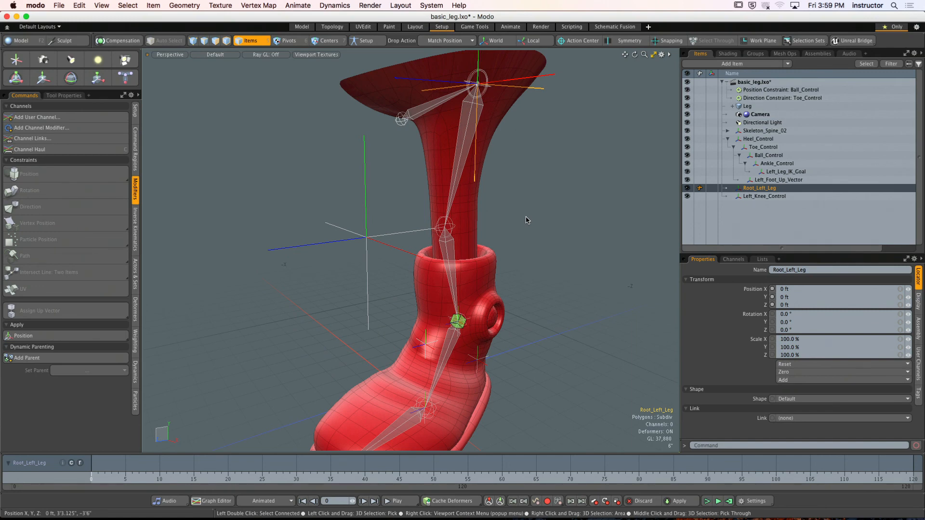
left_click(459, 322, "shift")
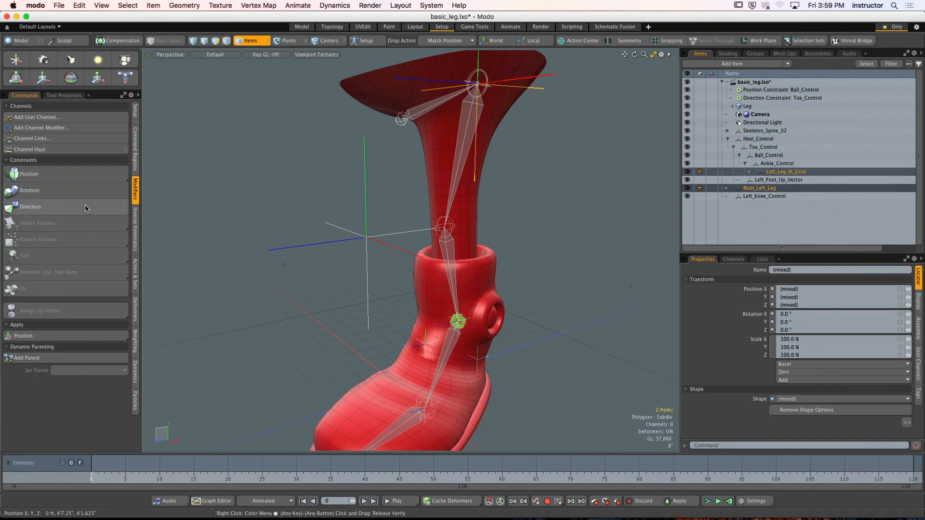
left_click(31, 207)
left_click_drag(380, 221, 417, 229, "alt")
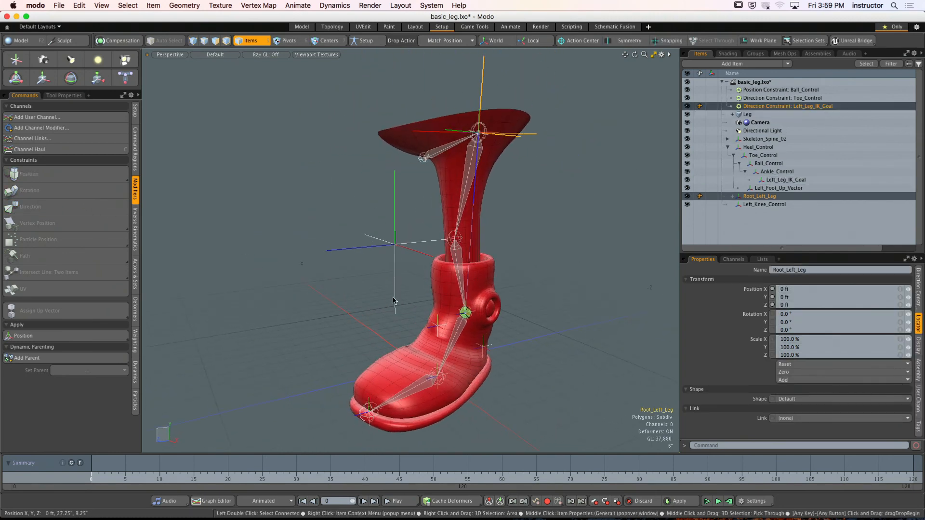
- Assign Left_Knee_Control as the up vector of the Left_Leg_IK_Goal direction constraint
left_click(776, 106)
left_click(394, 244, "shift")
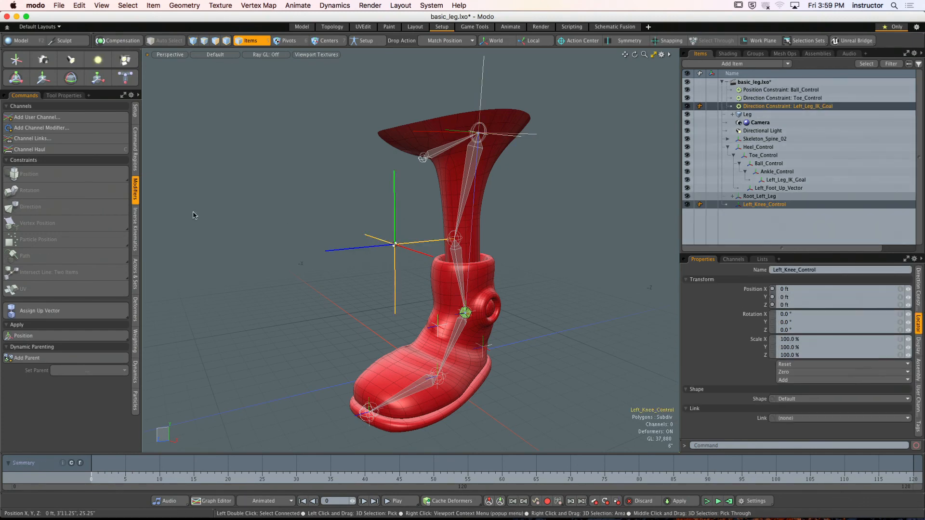
left_click_drag(398, 249, 366, 244, "alt")
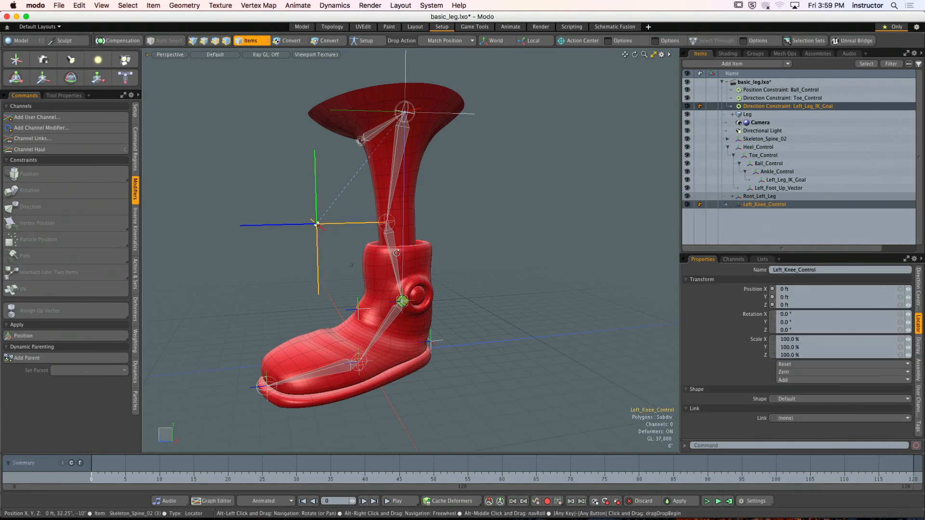
left_click_drag(458, 281, 485, 282, "alt")
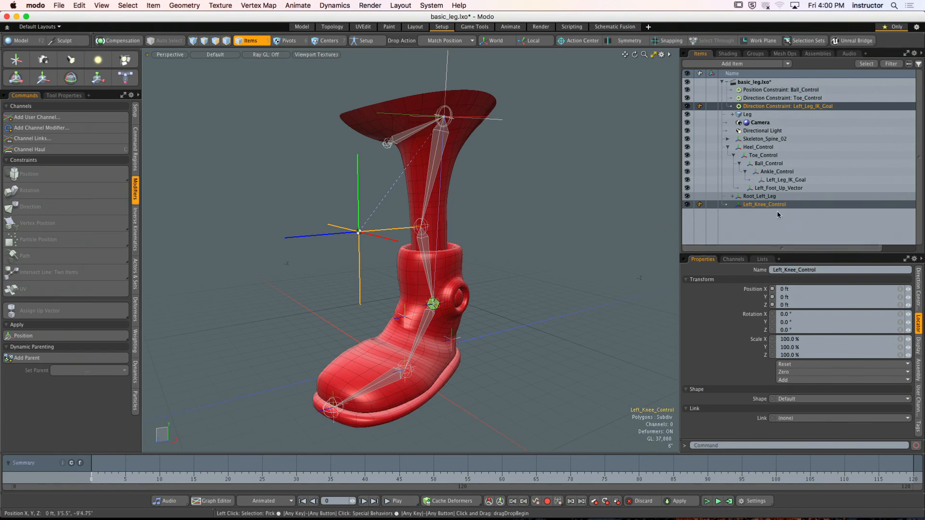
- Try to insert Root_Left_Leg in place into the skeleton hierarchy at the top leg joint, and undo the insertion
left_click(759, 196)
left_click_drag(477, 145, 495, 143, "ctrl+alt")
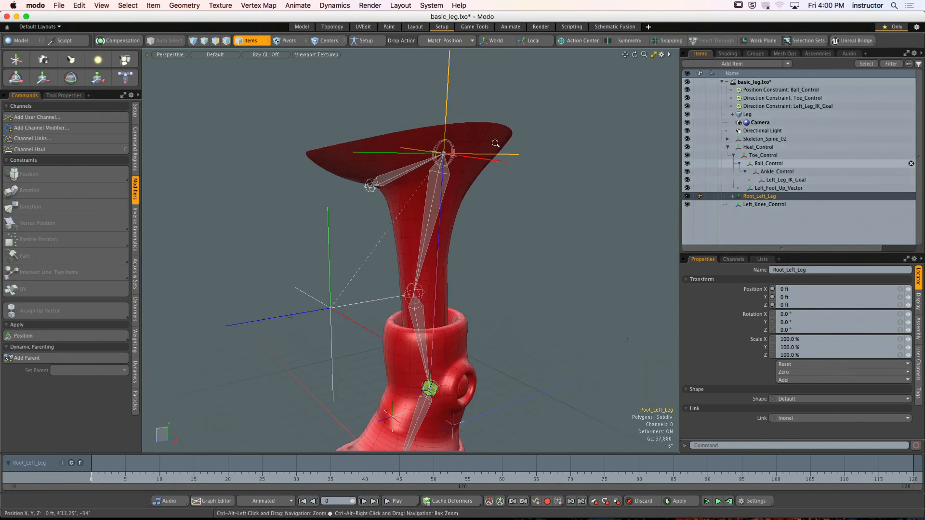
left_click(448, 40)
left_click(452, 79)
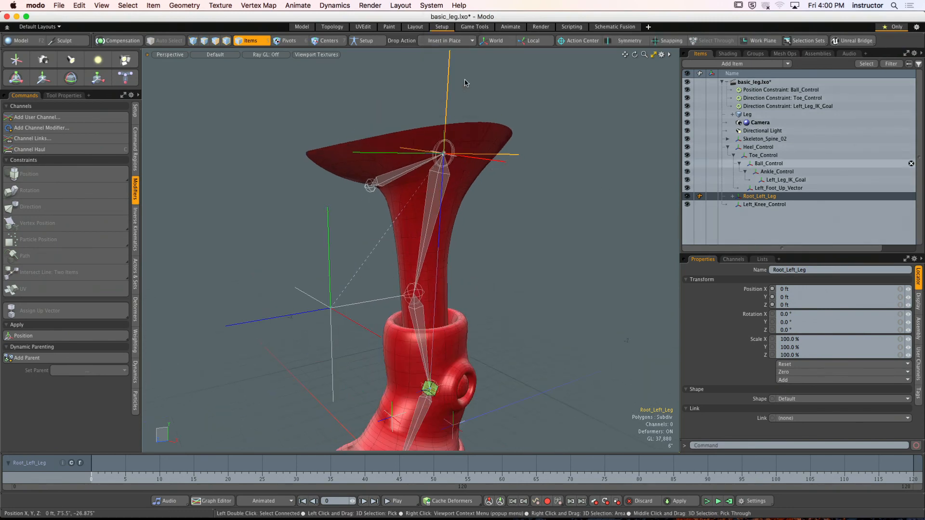
left_click_drag(482, 193, 542, 209, "alt")
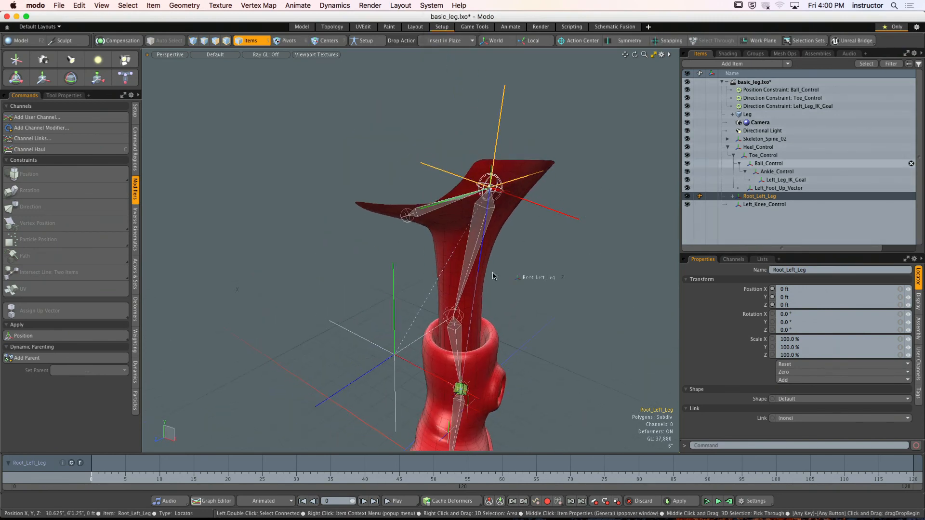
left_click_drag(472, 257, 472, 257)
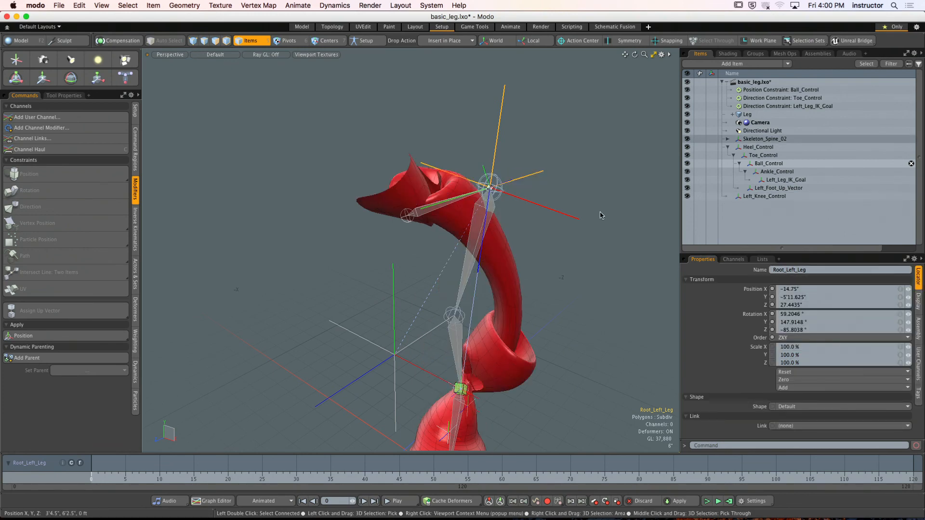
key("ctrl+z")
- Insert Root_Left_Leg in place at the top leg joint while in Setup mode, and leave Setup mode
left_click(366, 40)
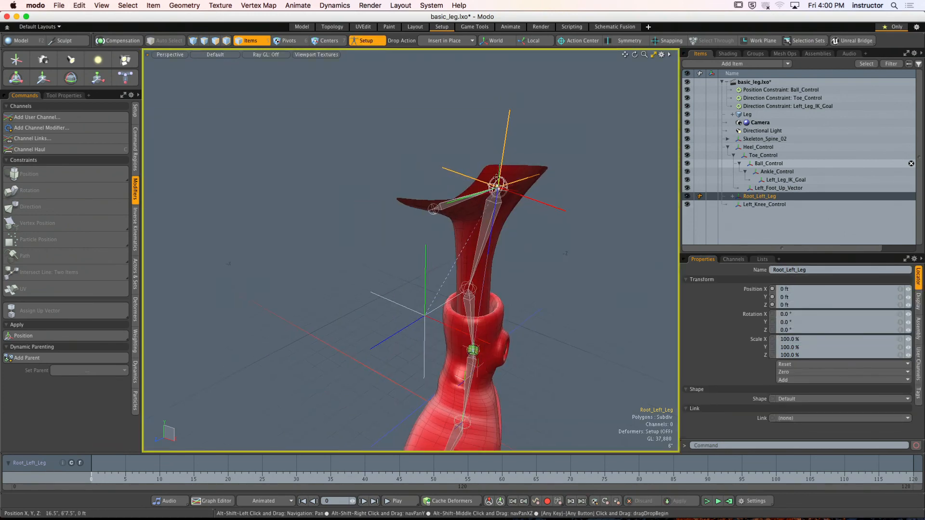
left_click_drag(524, 183, 470, 202)
left_click(366, 41)
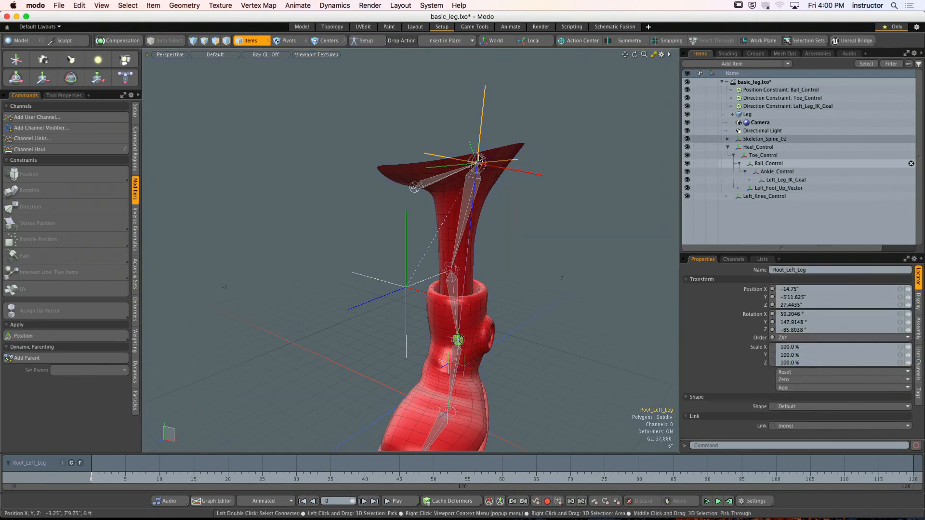
left_click_drag(410, 86, 344, 68, "alt")
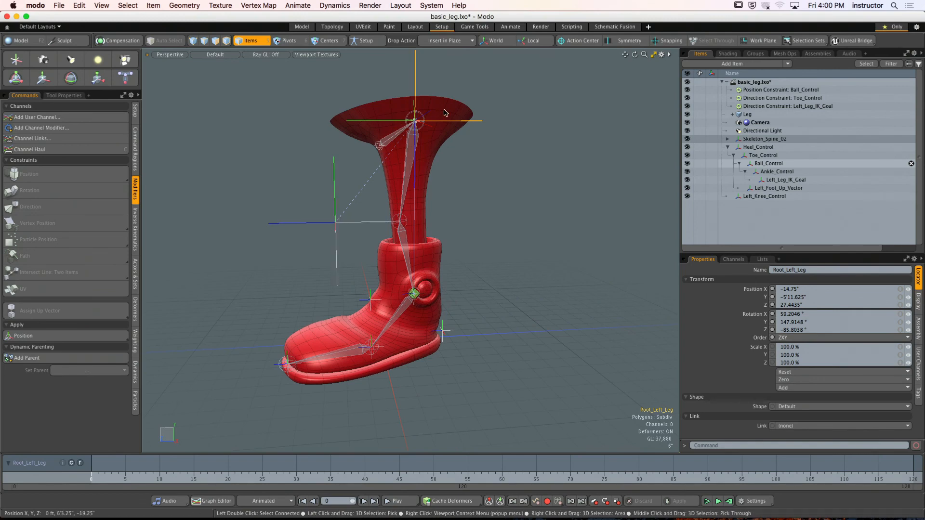
- Try to parent Left_Knee_Control in place under the ankle controls, and undo the attempts
left_click(446, 40)
mouse_move(440, 14)
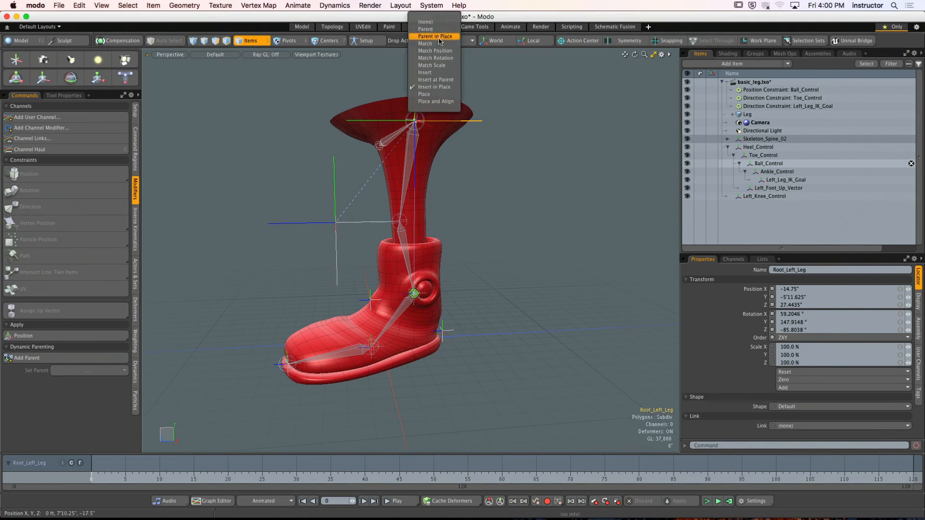
left_click(437, 36)
left_click_drag(349, 225, 426, 334)
left_click_drag(426, 297, 422, 249)
key("super+z")
scroll(423, 251, "up", 4)
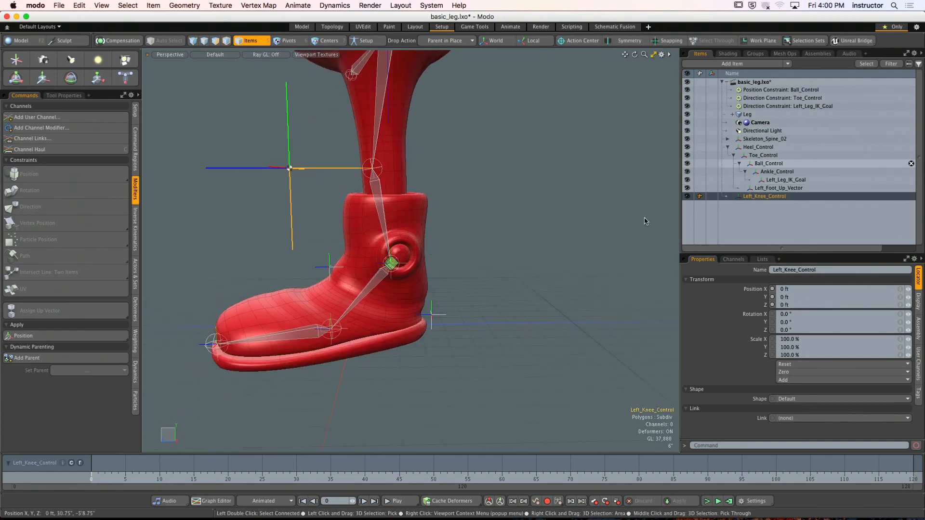
left_click_drag(761, 196, 781, 172)
key("super+z")
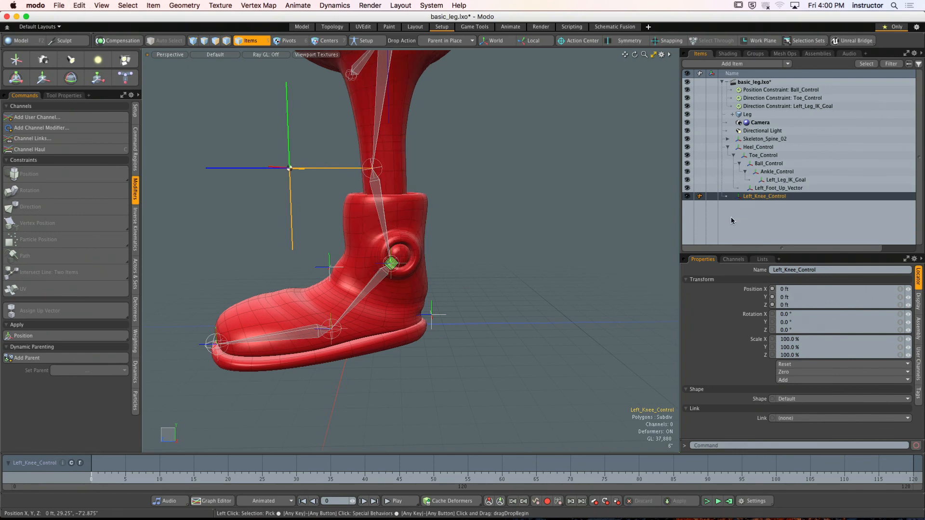
- Try to parent Left_Knee_Control to the IK goal at the ankle using the Parent drop action
left_click_drag(323, 233, 386, 230, "alt")
left_click(439, 41)
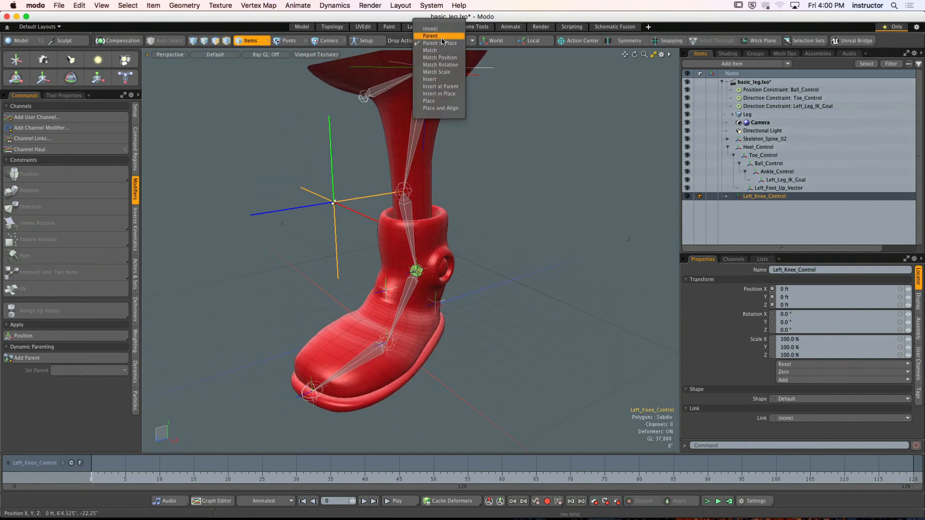
left_click(439, 37)
left_click_drag(350, 199, 411, 285)
left_click(559, 177)
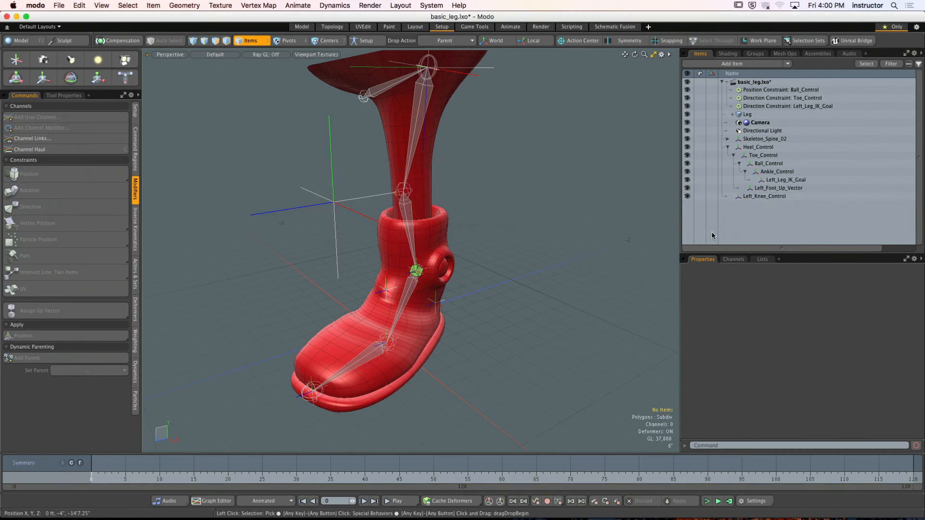
- Set the display size of the Left_Knee_Control locator to 0.376
left_click(742, 197)
left_click_drag(584, 217, 587, 257, "alt")
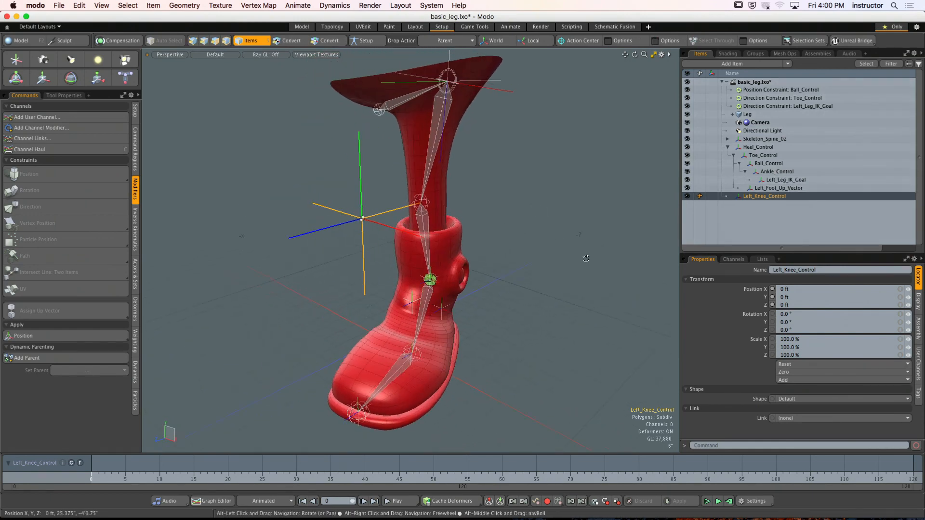
left_click(917, 301)
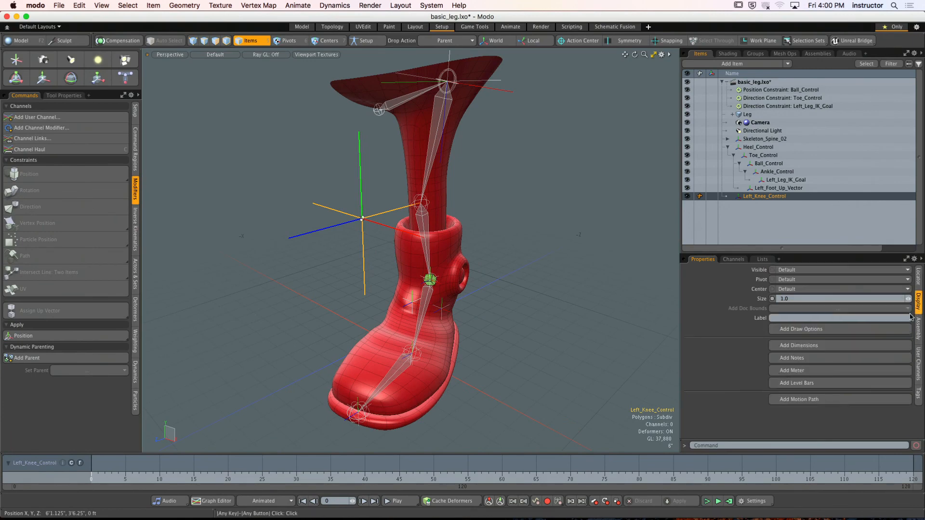
left_click_drag(907, 299, 902, 302)
left_click_drag(583, 229, 484, 213, "alt")
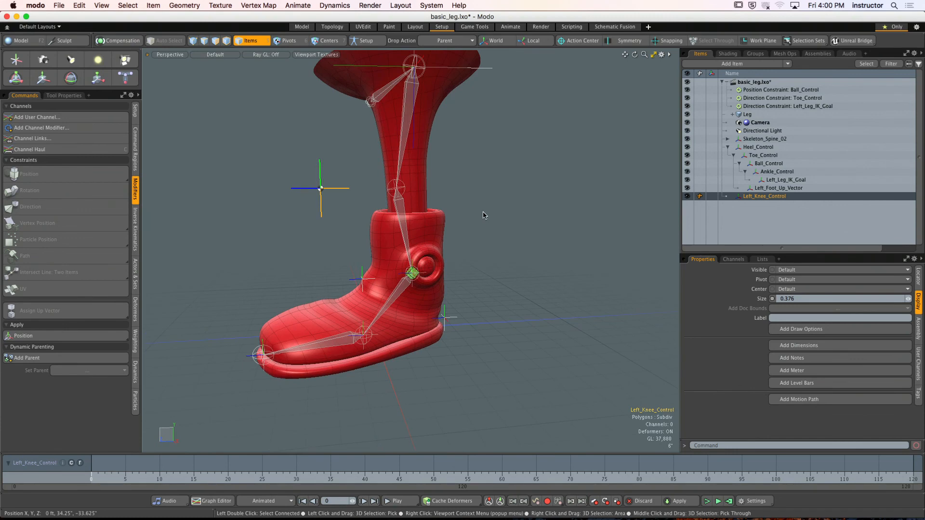
- Undo the recent changes back to the state before the Left_Knee_Control locator was added
key("super+z")
key("super+z")
key("super+z")
key("super+z")
key("super+z")
key("super+z")
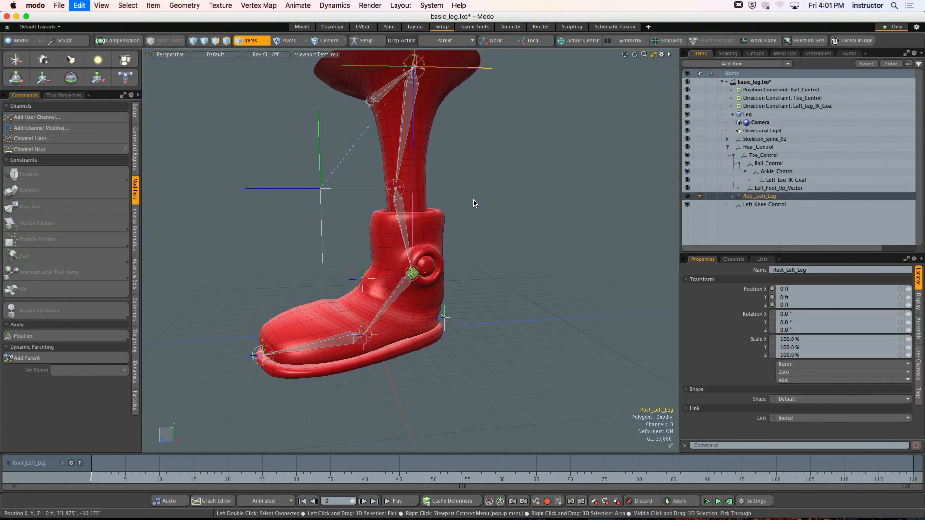
key("super+z")
key("super+z")
key("super+z")
key("super+z")
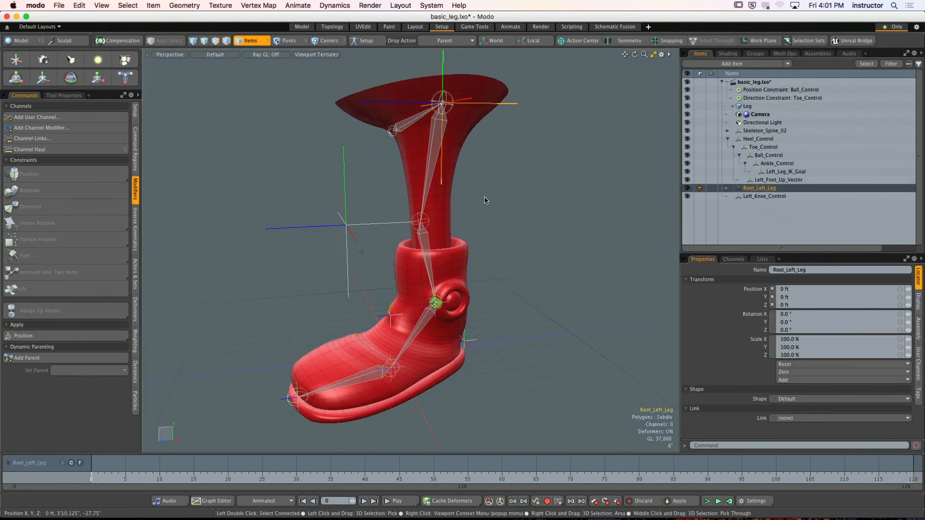
key("super+z")
key("super+z")
key("super+z")
key("super+z")
key("super+z")
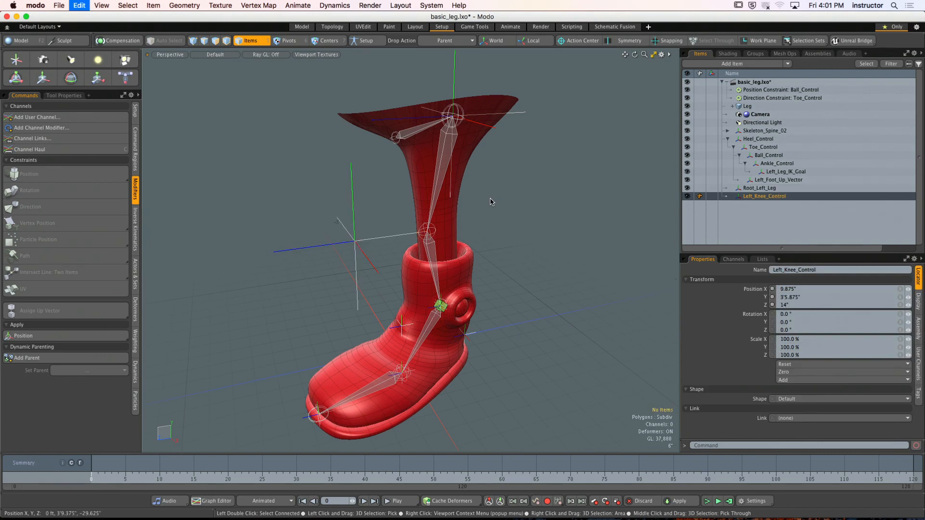
key("super+z")
key("super+z")
key("super+z")
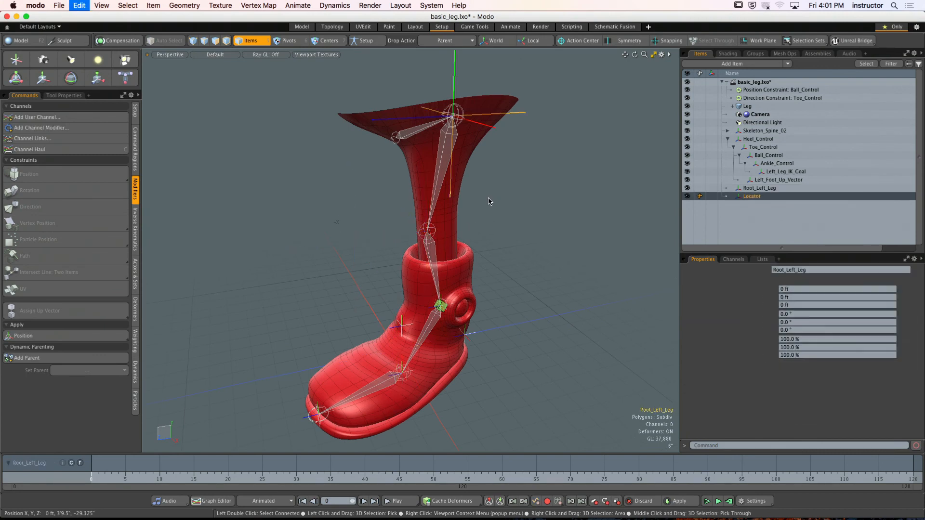
- Switch to Setup mode, add a new locator and name it Left_Knee_Control
left_click(367, 41)
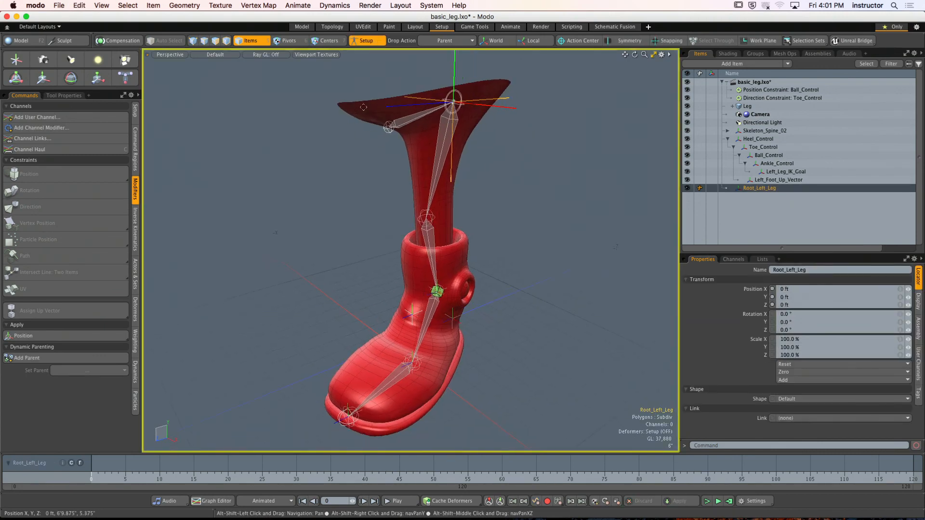
left_click(508, 240)
left_click_drag(507, 240, 519, 227, "alt")
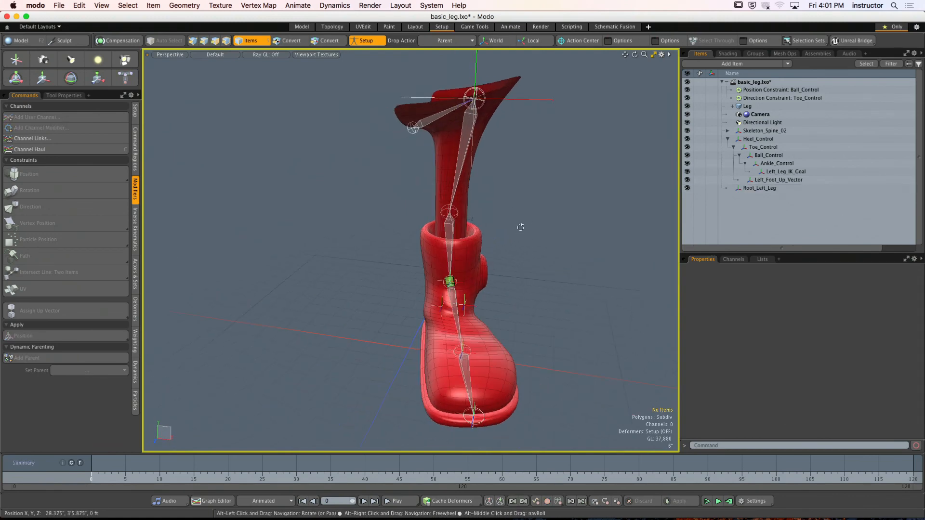
left_click(16, 58)
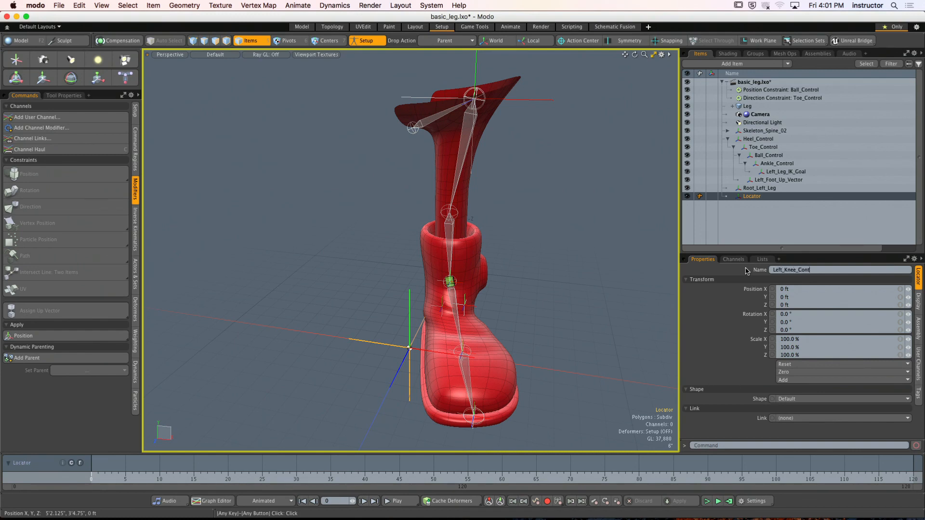
- Match Left_Knee_Control's position to the knee bone using the Match Position drop action
left_click_drag(545, 255, 543, 252, "alt")
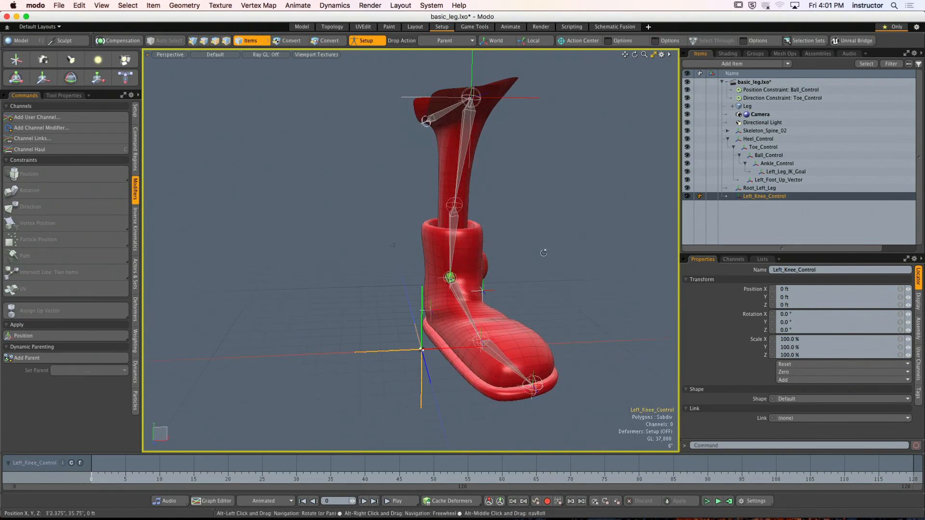
left_click(446, 41)
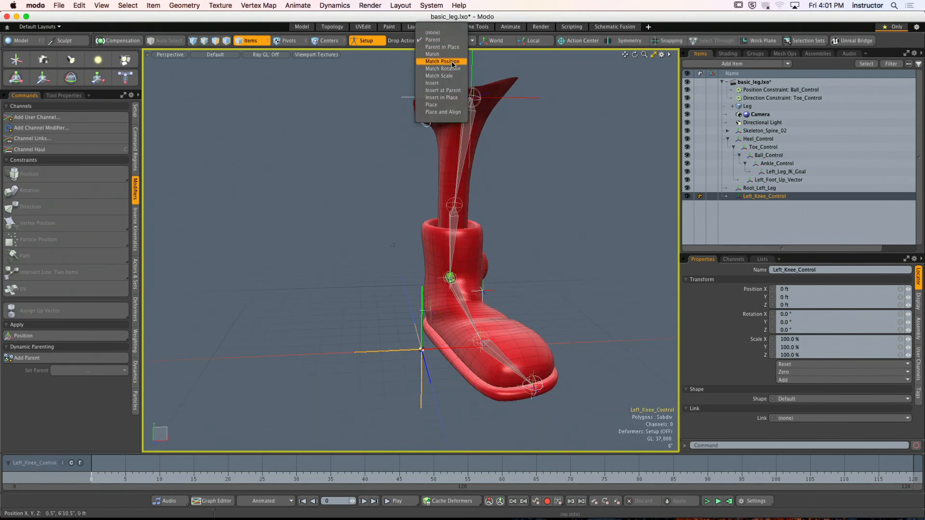
left_click(442, 61)
left_click_drag(421, 350, 519, 263)
- Move Left_Knee_Control forward so it sits in front of the knee, and deselect it
key("y")
left_click_drag(477, 211, 528, 230)
key("space")
left_click(554, 199)
left_click_drag(554, 199, 450, 224, "alt")
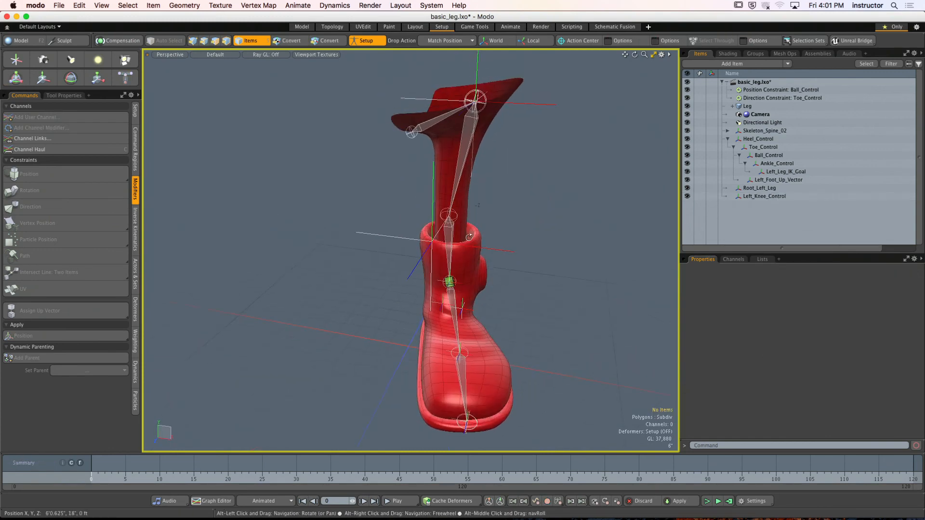
- Reduce the display size of the Left_Knee_Control locator
left_click(431, 241)
left_click(918, 304)
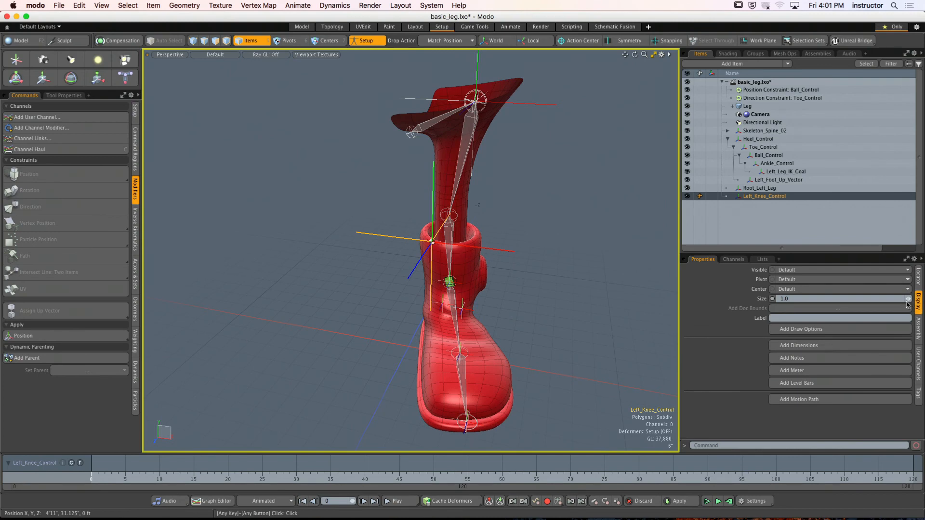
left_click_drag(907, 299, 907, 308)
left_click(521, 217)
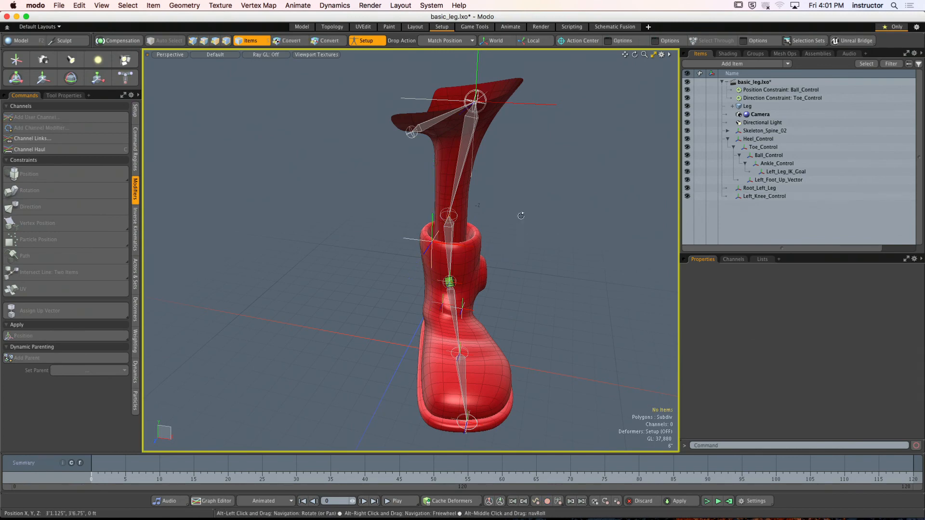
- Apply a direction constraint between Root_Left_Leg and Left_Leg_IK_Goal
mouse_move(520, 217)
left_mouse_down("alt")
mouse_move(441, 230)
mouse_move(512, 231)
left_mouse_up("alt")
left_click(520, 130)
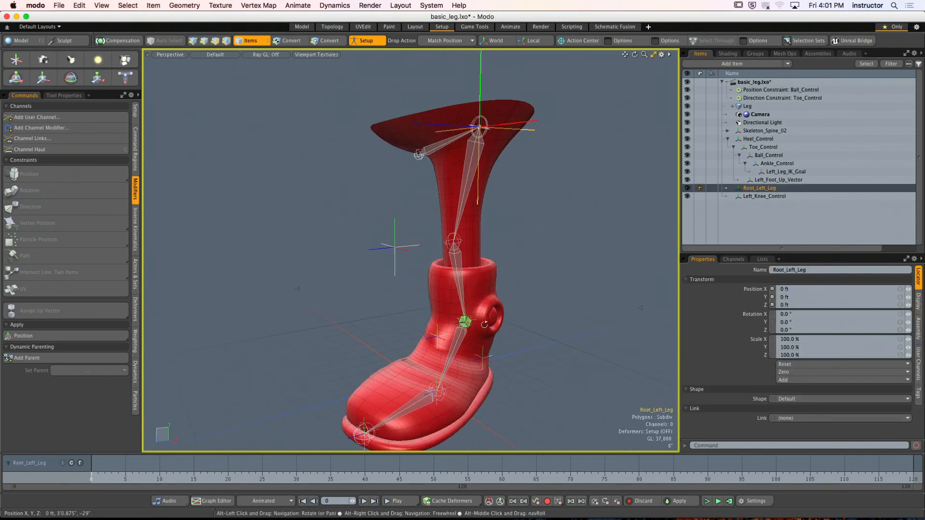
left_click(469, 326, "shift")
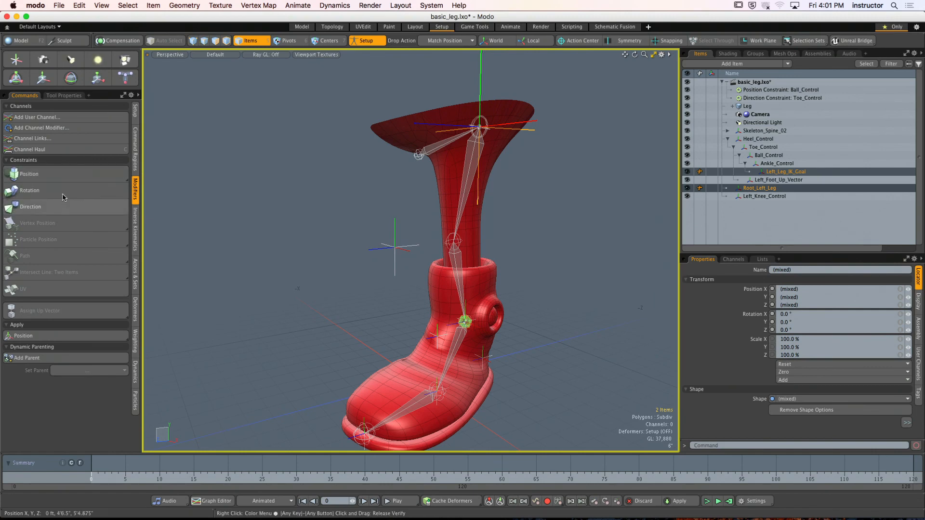
left_click(36, 213)
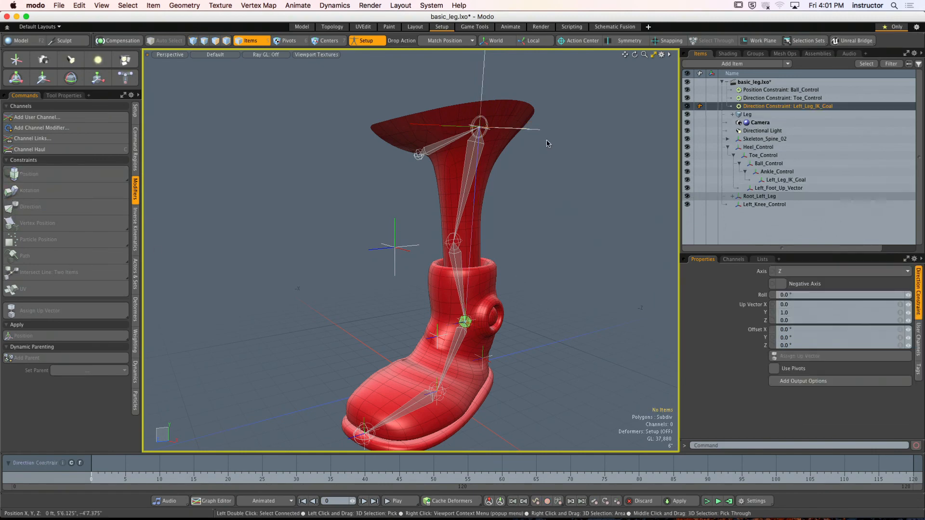
- Assign Left_Knee_Control as the up vector of Root_Left_Leg's direction constraint
key("shift")
left_click(392, 247, "shift")
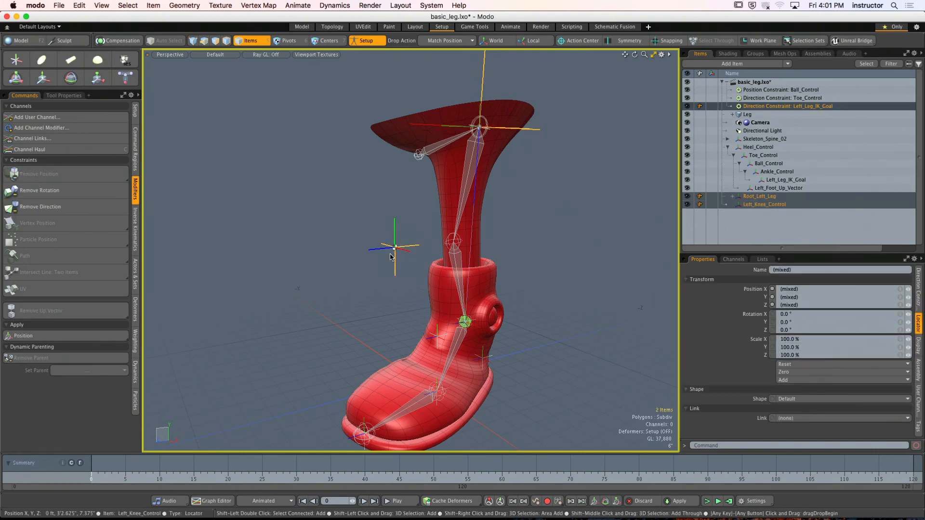
left_click(323, 213)
mouse_move(323, 213)
left_mouse_down("alt")
mouse_move(311, 211)
mouse_move(338, 218)
mouse_move(309, 223)
left_mouse_up("alt")
- Insert Root_Left_Leg into the leg bone hierarchy at the thigh bone using the Insert in Place drop action
left_click(463, 42)
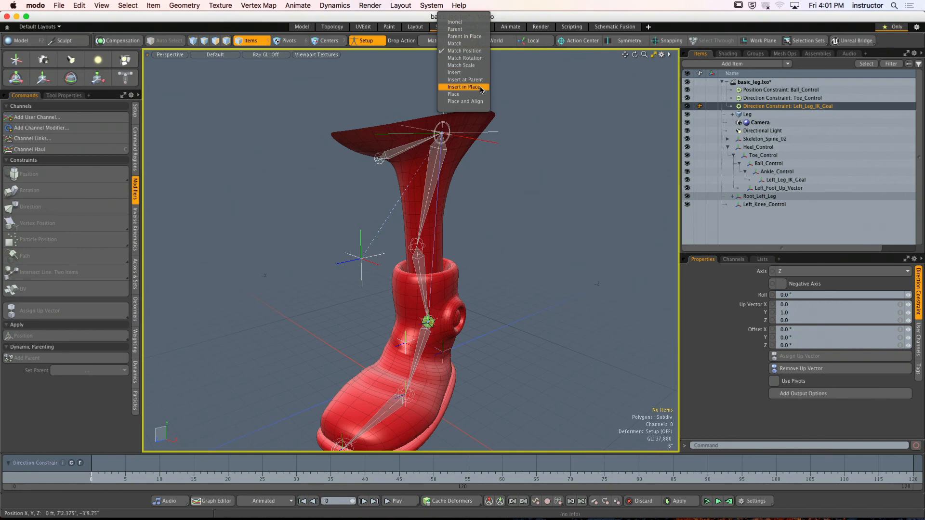
left_click(483, 88)
left_click_drag(483, 189, 487, 168, "alt")
left_click(484, 143)
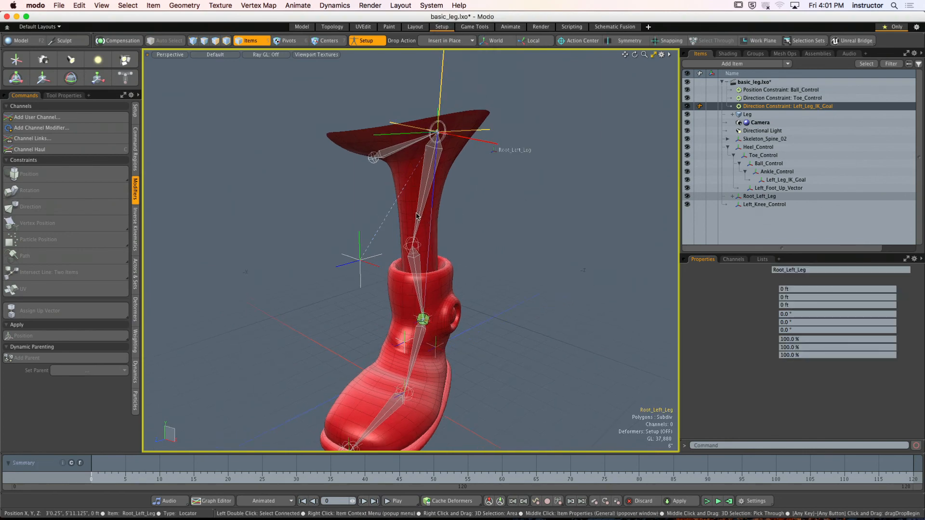
left_click_drag(520, 203, 483, 191, "alt")
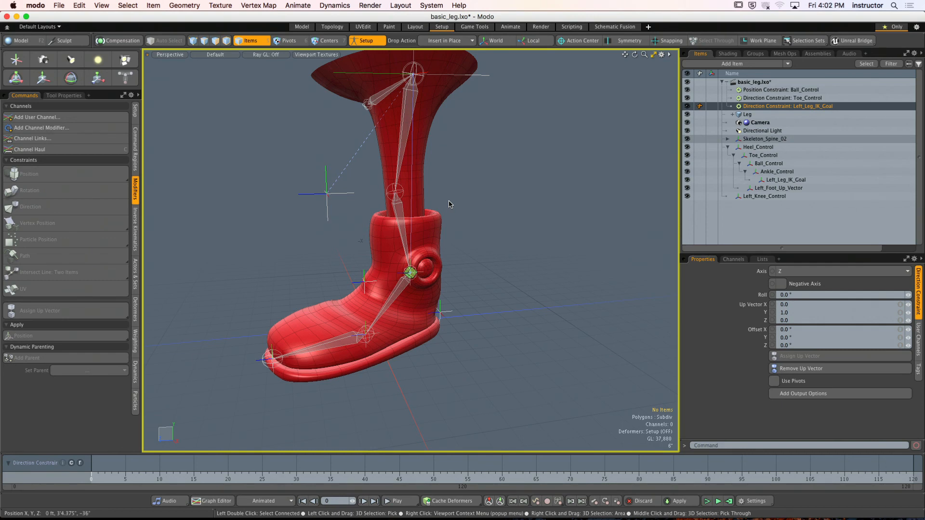
- Zero the position channels of Left_Knee_Control and deselect it
left_click(327, 194)
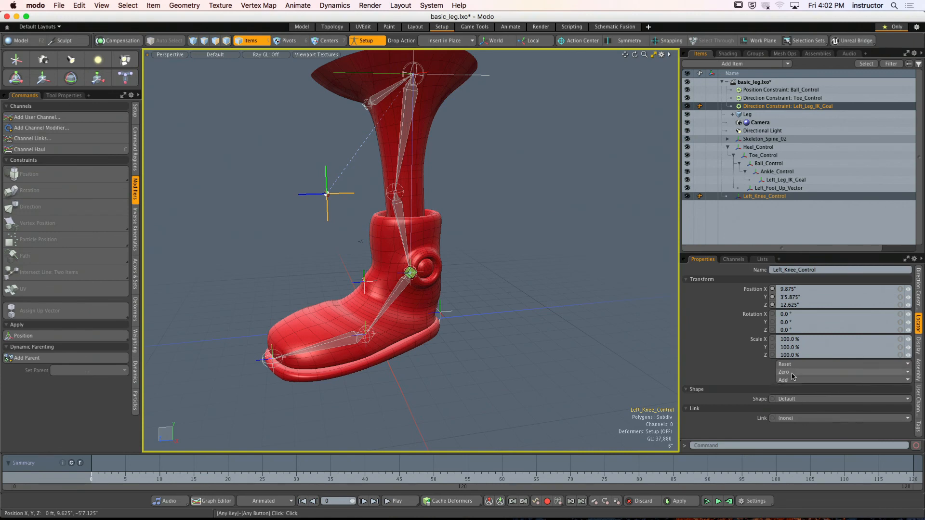
left_click(797, 379)
left_click(795, 407)
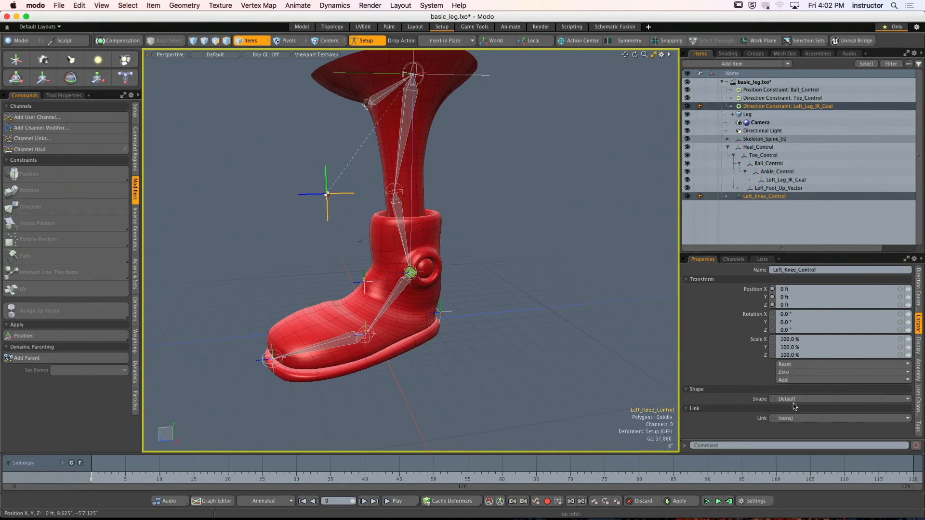
left_click(591, 309)
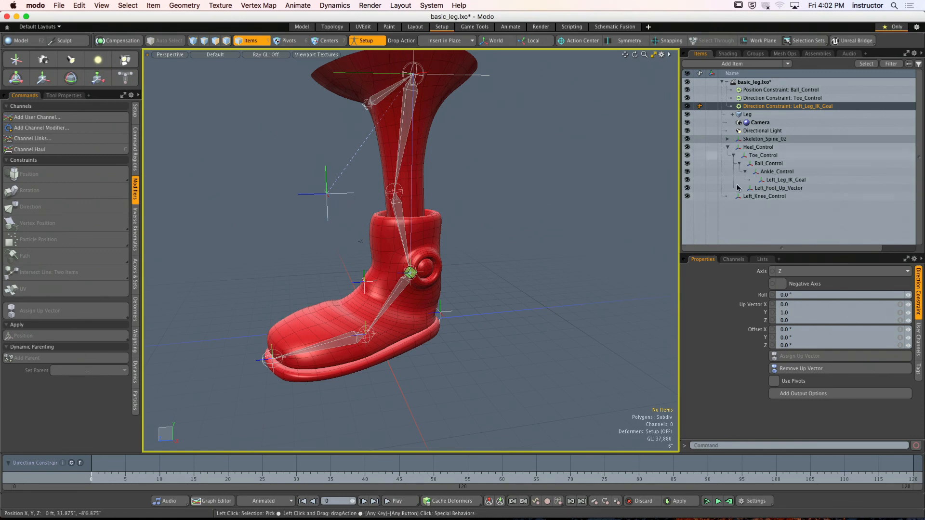
- Select Left_Knee_Control and set the drop action to Parent
left_click(758, 197)
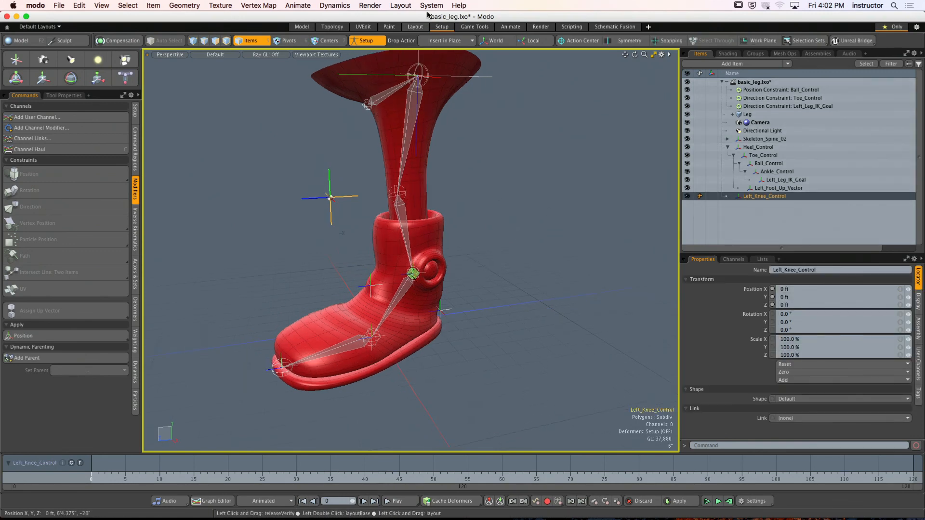
left_click(445, 41)
mouse_move(447, 17)
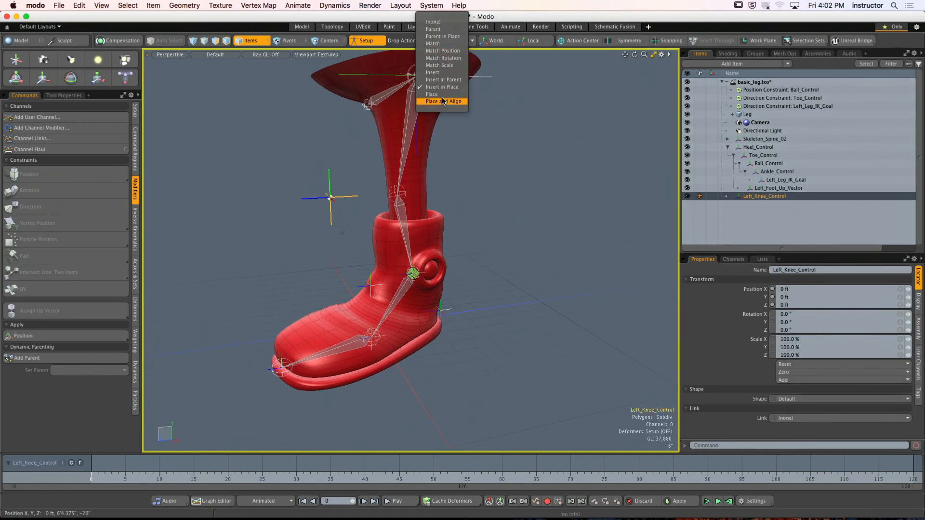
left_click(444, 29)
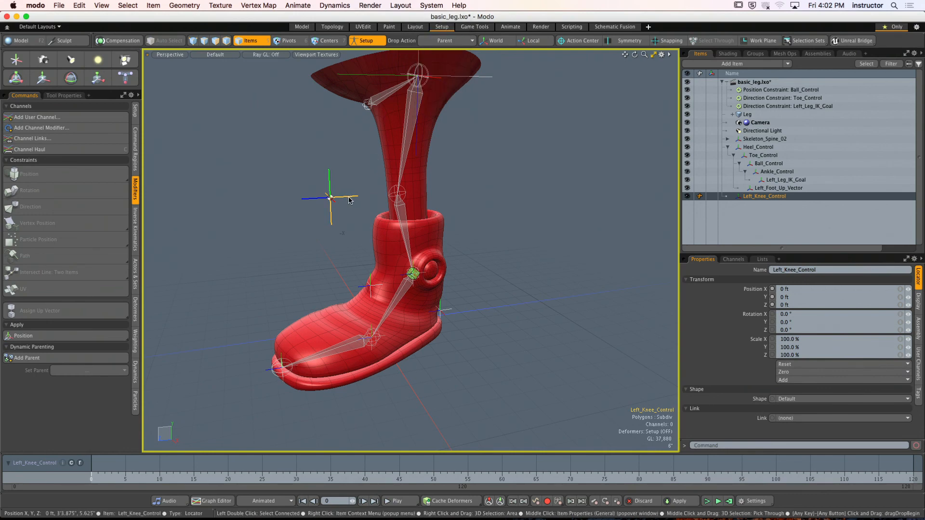
- Try to parent Left_Knee_Control to the ankle in the viewport, and undo it
left_click_drag(431, 280, 424, 272)
left_click_drag(441, 219, 460, 223, "alt")
key("super+z")
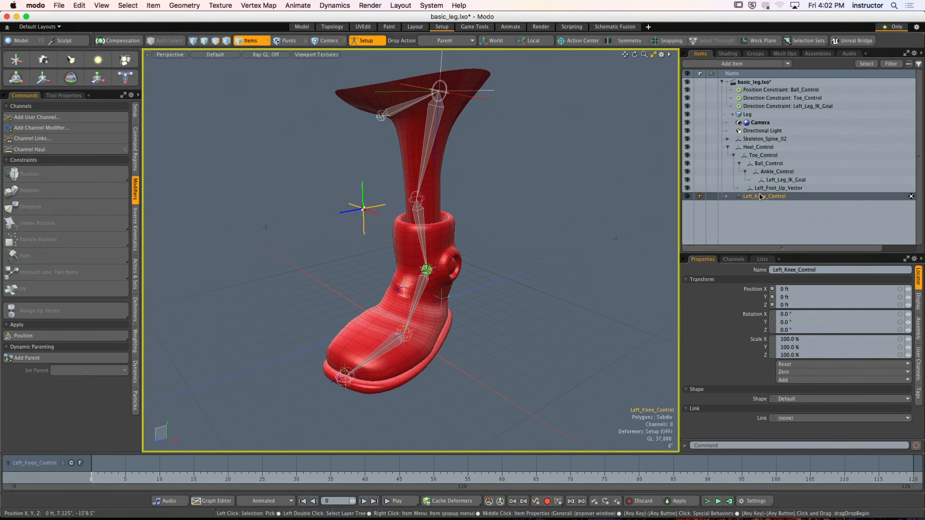
- Parent Left_Knee_Control under Ankle_Control in the item hierarchy
left_click_drag(762, 197, 780, 173)
left_click_drag(576, 227, 448, 172, "alt")
left_click(531, 221)
left_click_drag(448, 173, 477, 211, "alt+shift")
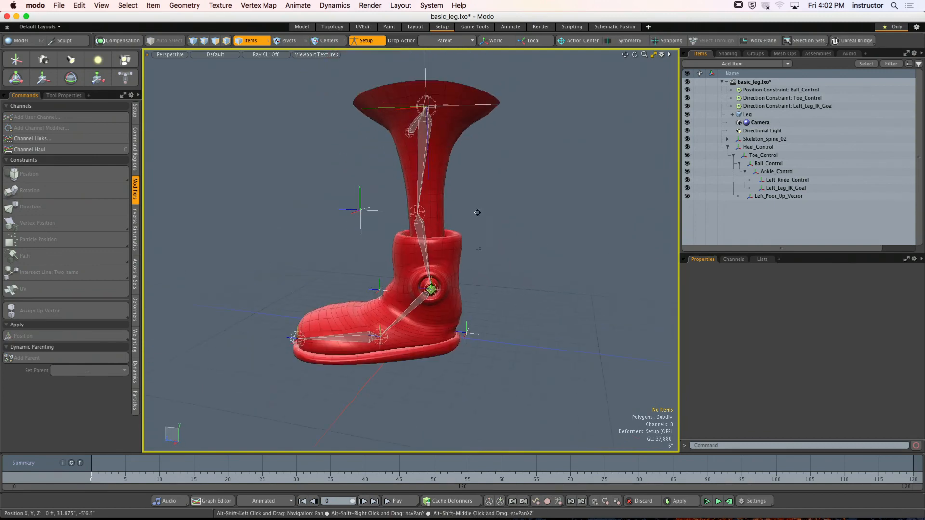
- Leave Setup mode so the leg rig can be posed
left_click(376, 42)
left_click_drag(367, 131, 420, 256, "alt")
- Raise Heel_Control to test how the leg bends
left_click(465, 283)
key("e")
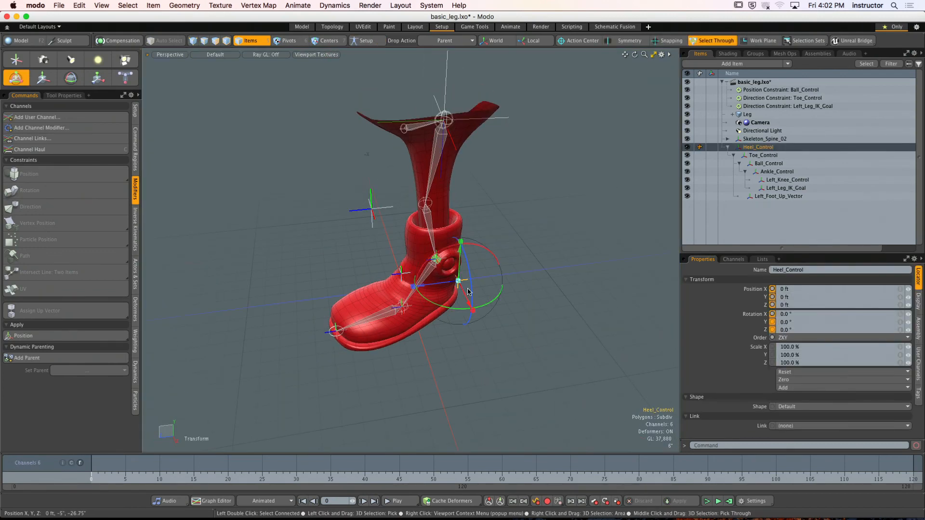
left_click_drag(471, 299, 474, 296)
left_click_drag(461, 234, 460, 217)
- Move Left_Knee_Control sideways to test how it steers the knee, and inspect the pose from several angles
left_click_drag(395, 212, 548, 203, "alt")
left_click(435, 205)
left_click_drag(484, 194, 553, 187)
key("q")
left_click(553, 246)
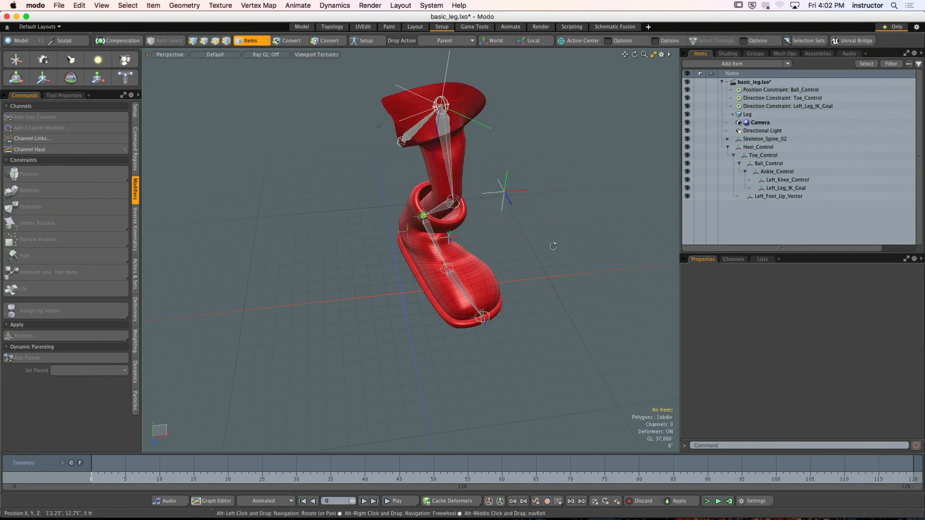
left_click_drag(553, 246, 356, 210, "alt")
left_click_drag(463, 225, 490, 248, "alt+shift")
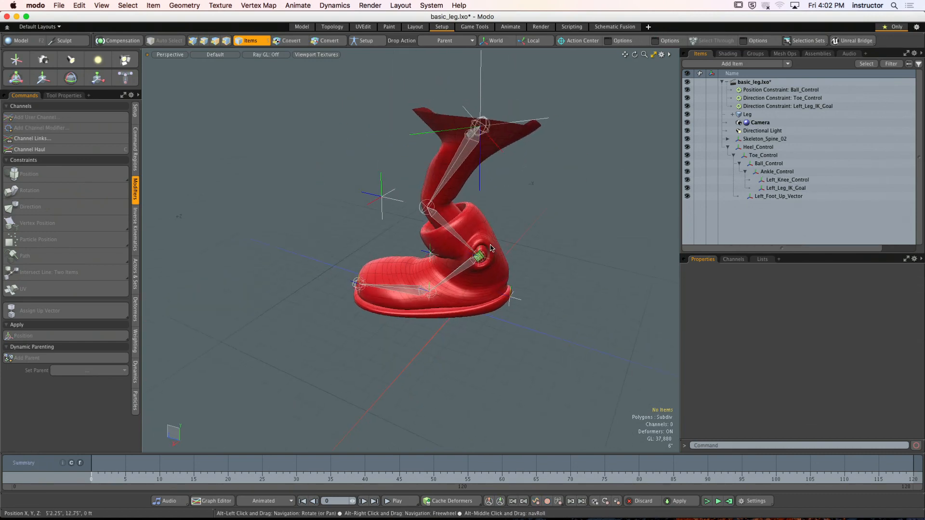
- Undo the test moves of the heel and knee controls
key("super+z")
key("super+z")
key("super+z")
key("super+z")
key("super+z")
key("super+z")
key("super+z")
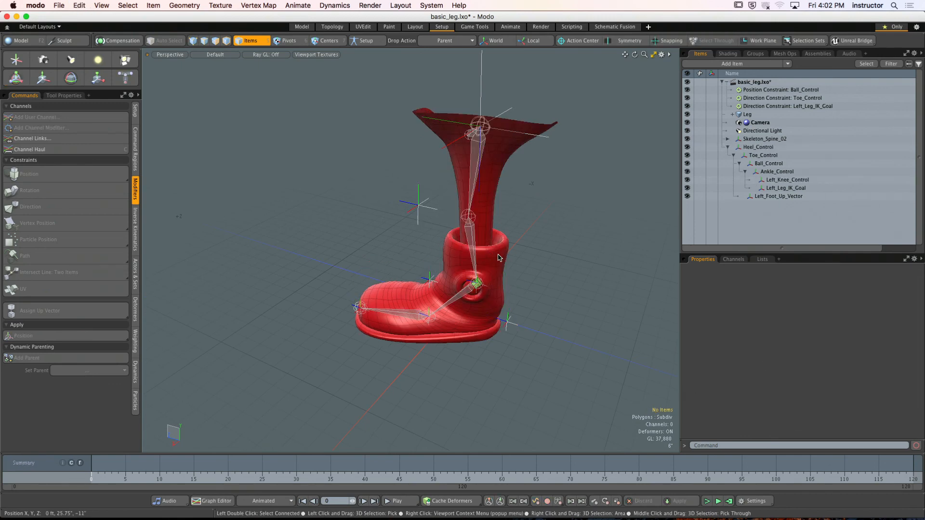
left_click_drag(555, 244, 527, 240, "alt")
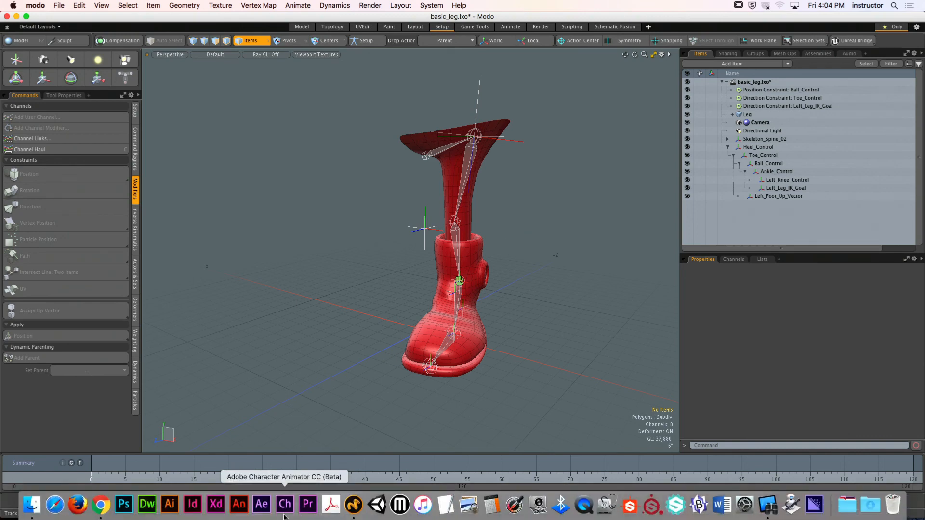
- Switch to Finder and check the contents of the ++ drive
left_click(40, 513)
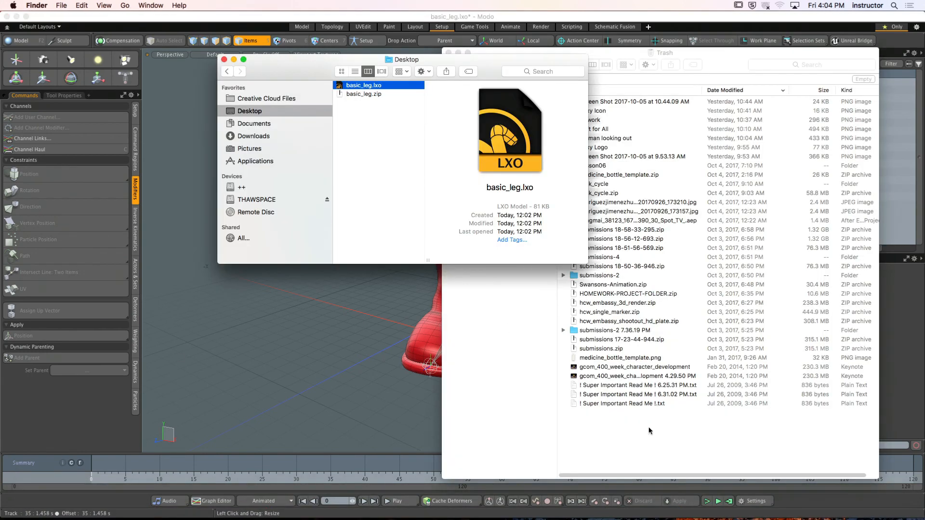
left_click(639, 436)
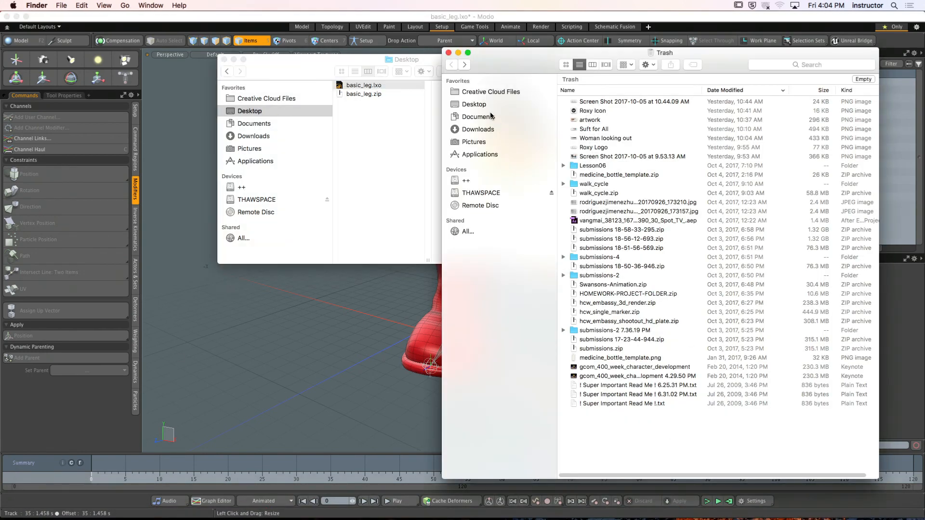
left_click(466, 181)
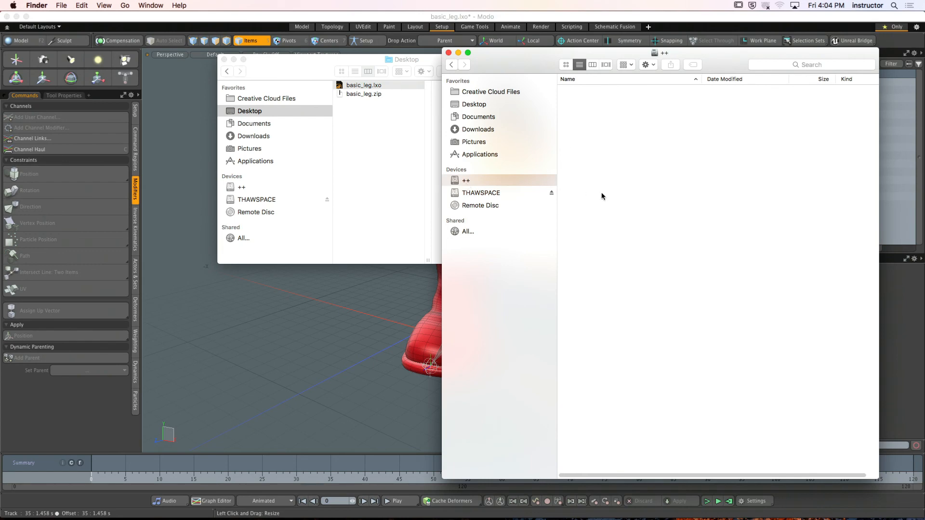
left_click(290, 60)
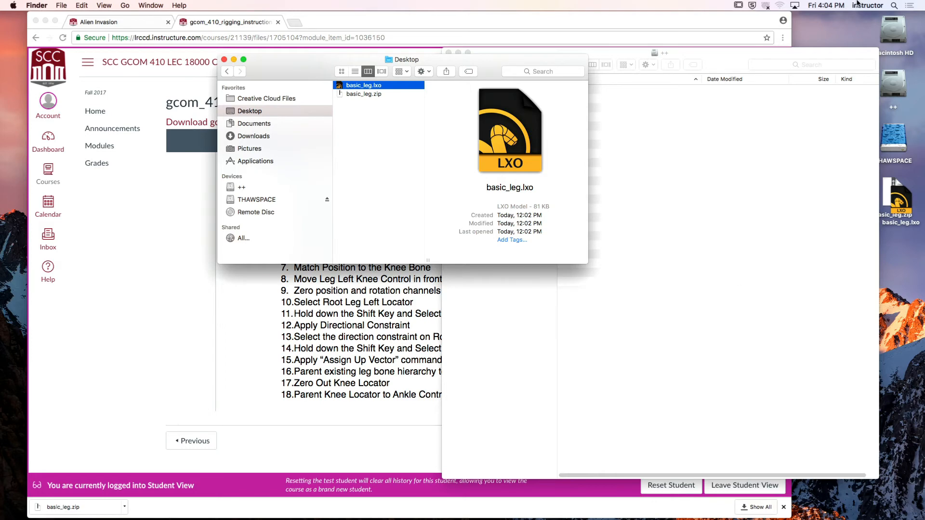
- Open Macintosh HD and browse to the GCOM_410 course folder
double_click(892, 30)
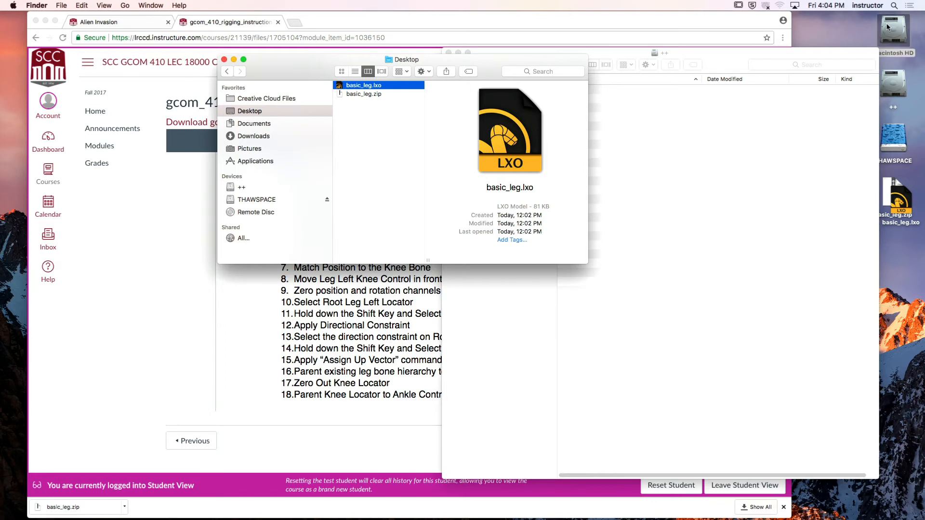
left_click(392, 143)
double_click(393, 143)
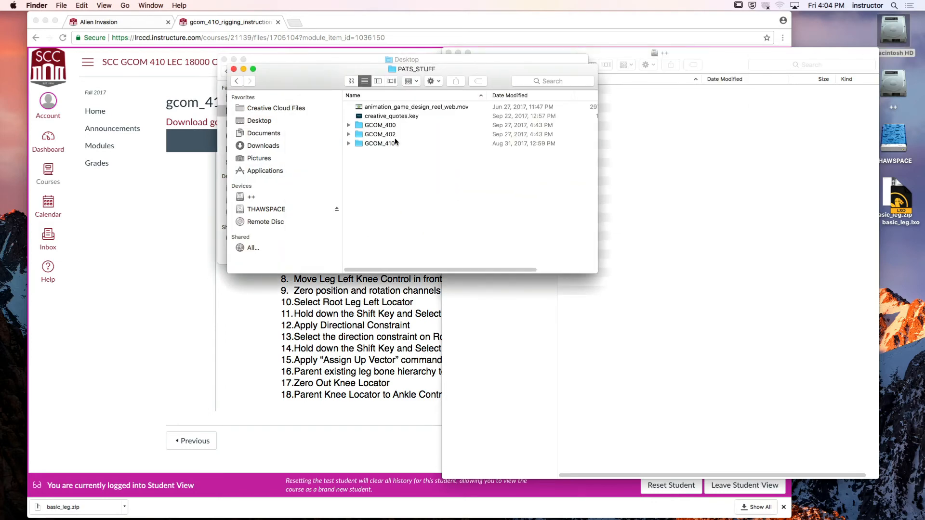
double_click(387, 143)
left_click_drag(252, 81, 280, 103)
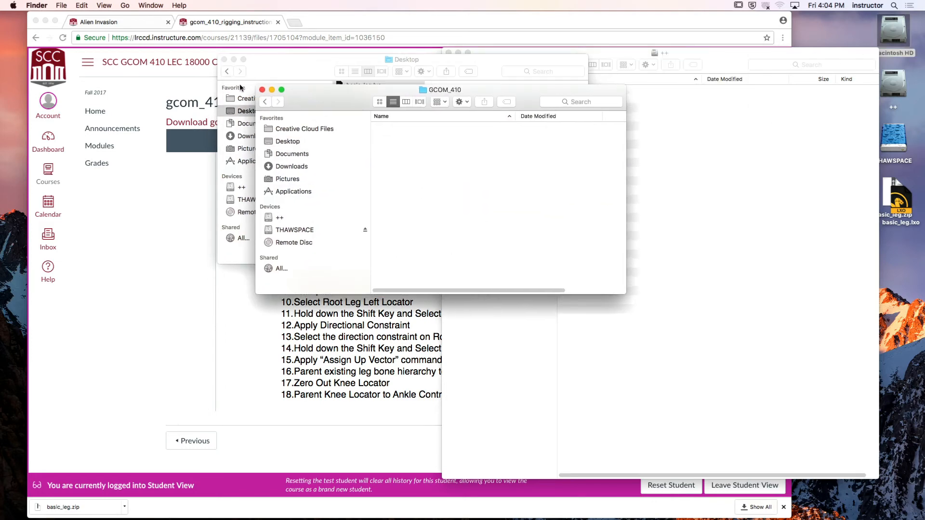
- Close the two front Finder windows and review the rigging instructions PDF in Chrome
left_click(262, 90)
left_click(224, 60)
left_click(278, 262)
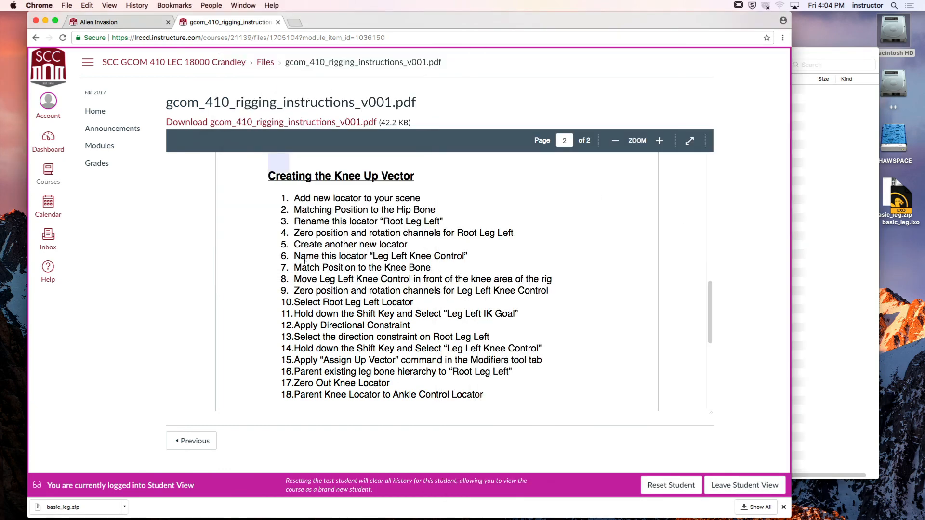
scroll(278, 261, "down", 10)
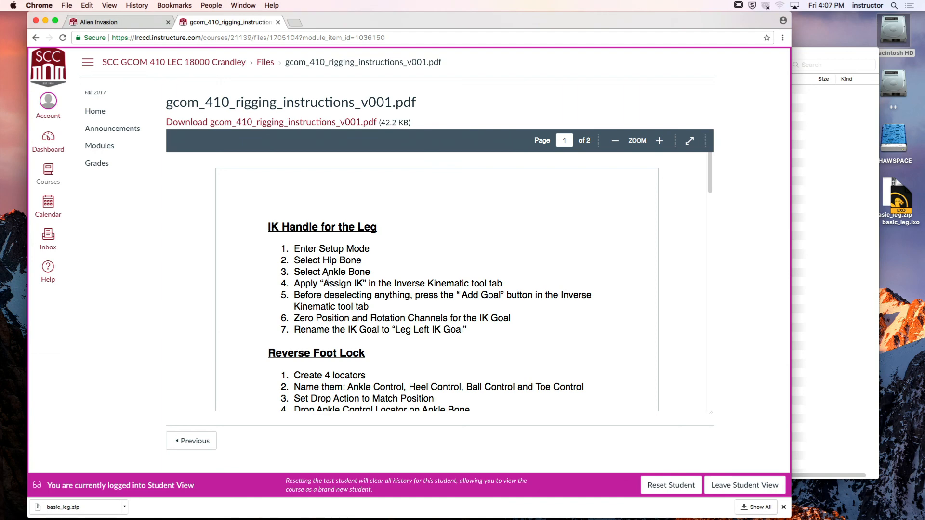
- Open the Basic Leg - Inverse Kinematics lab assignment from the Week 07 course modules
left_click(102, 146)
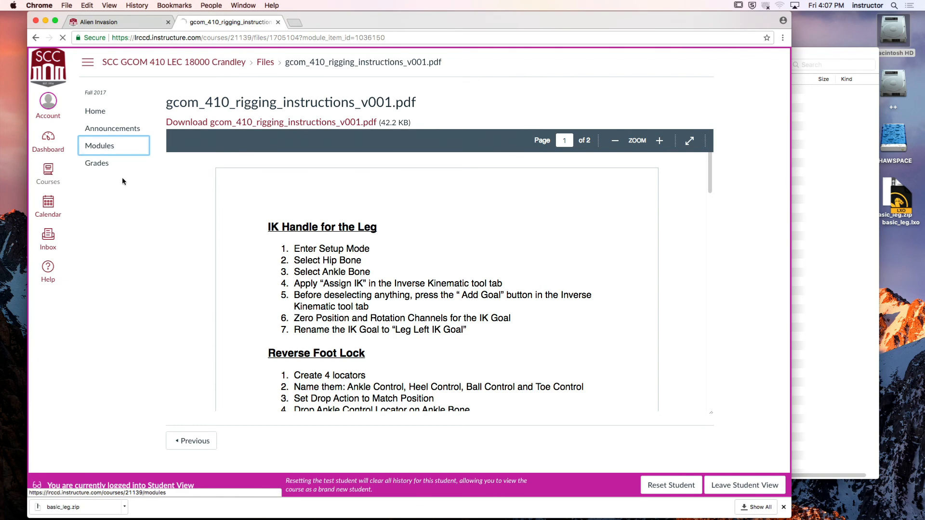
scroll(347, 313, "down", 3)
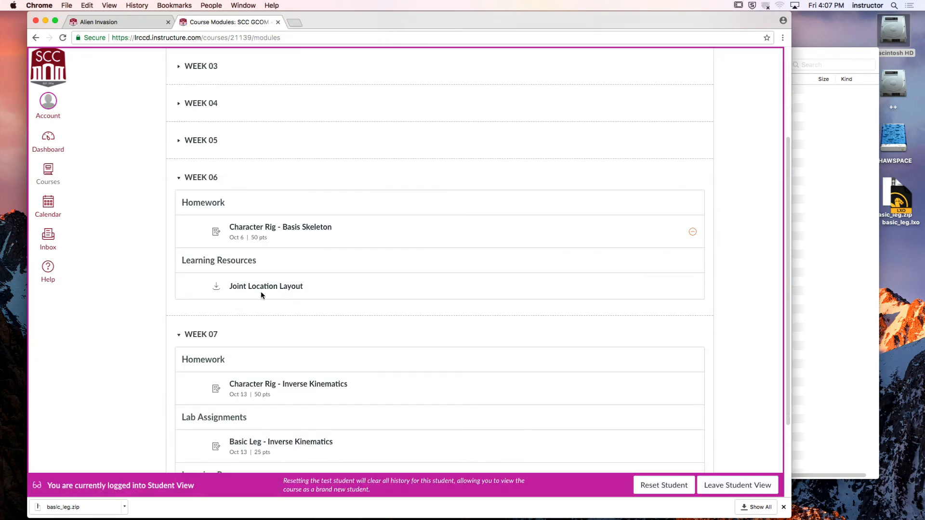
scroll(267, 302, "down", 3)
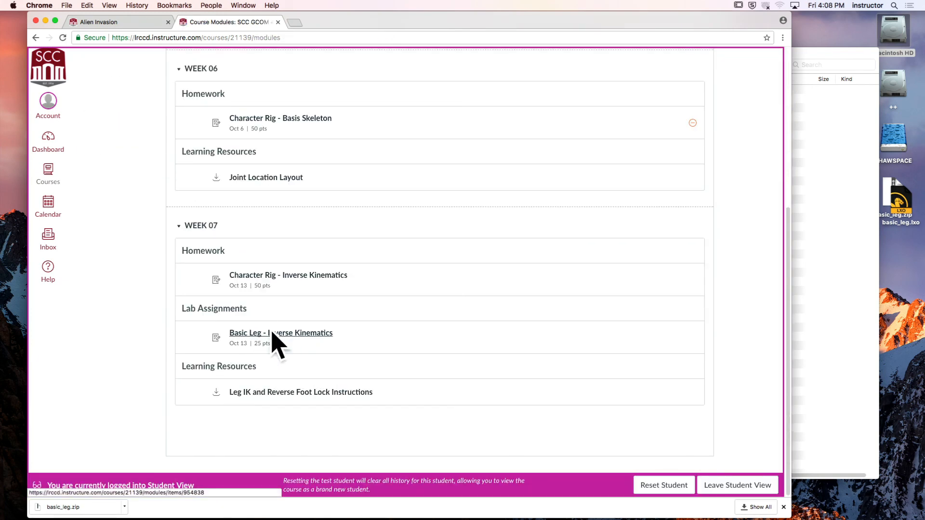
left_click(309, 334)
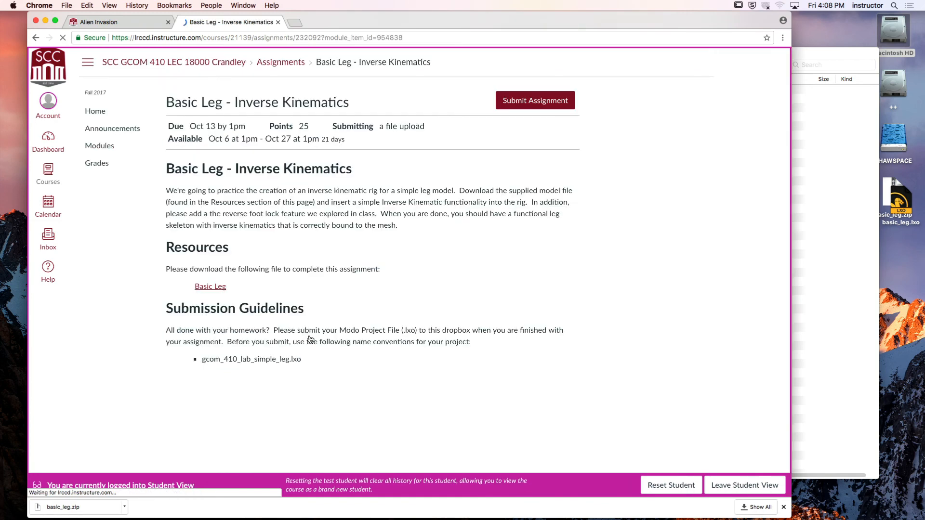